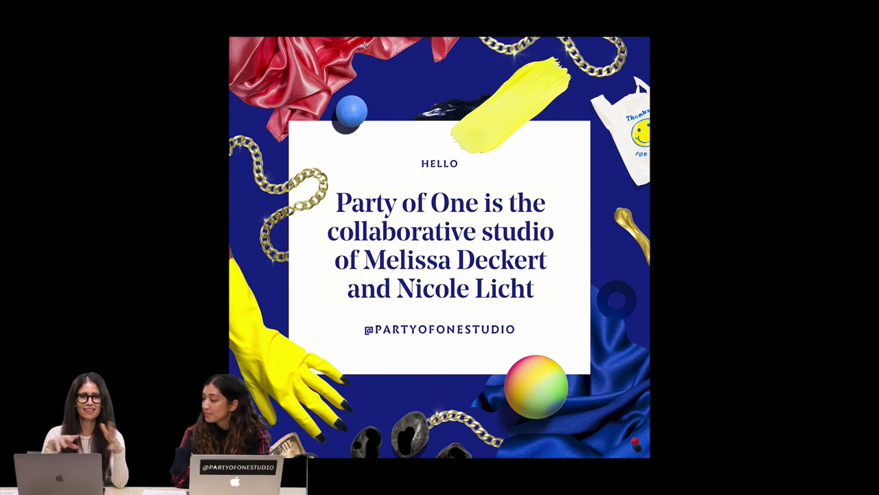
Step: Leave the intro slideshow and bring up the partyofone.studio website in Chrome
key(super+Tab)
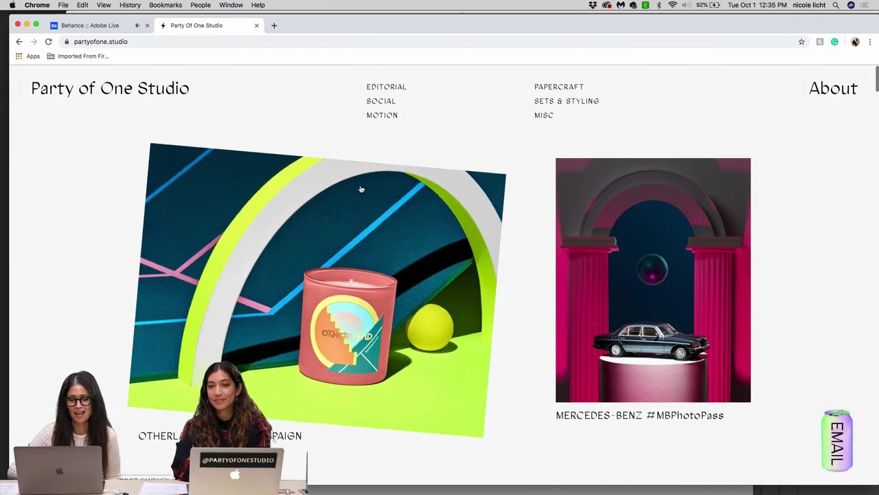
scroll(360, 188, down, 3)
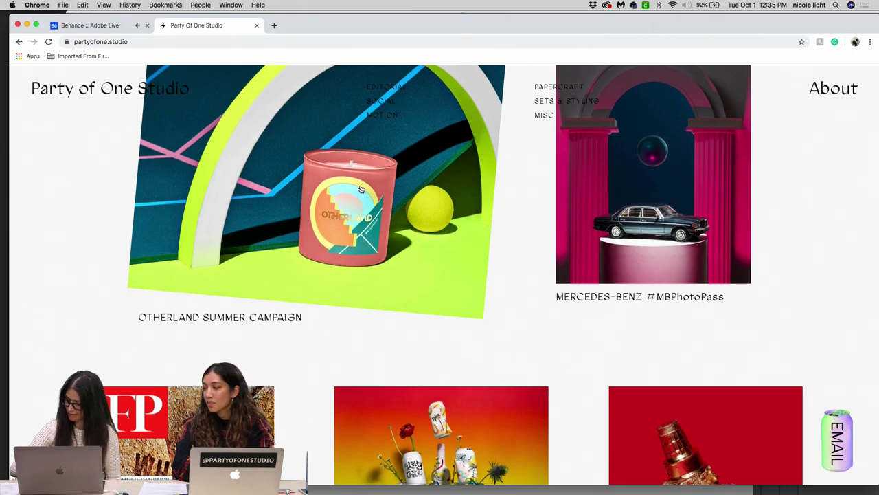
scroll(361, 189, down, 3)
scroll(361, 188, down, 4)
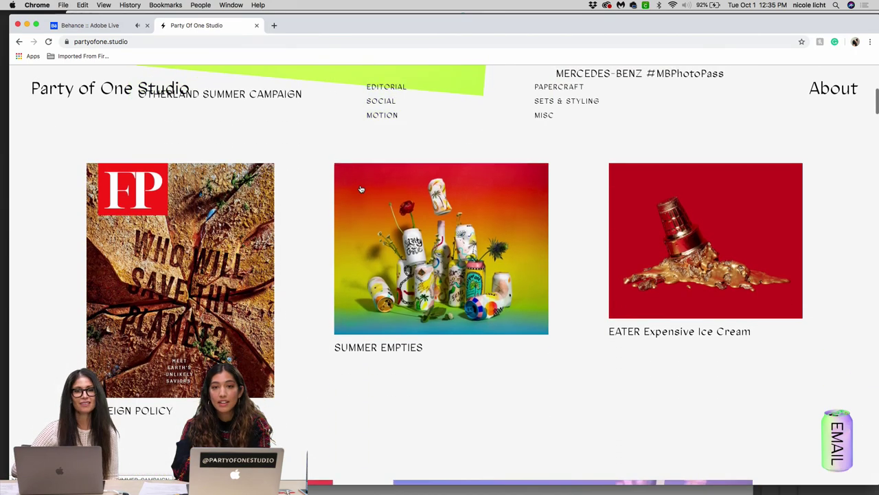
scroll(361, 189, down, 7)
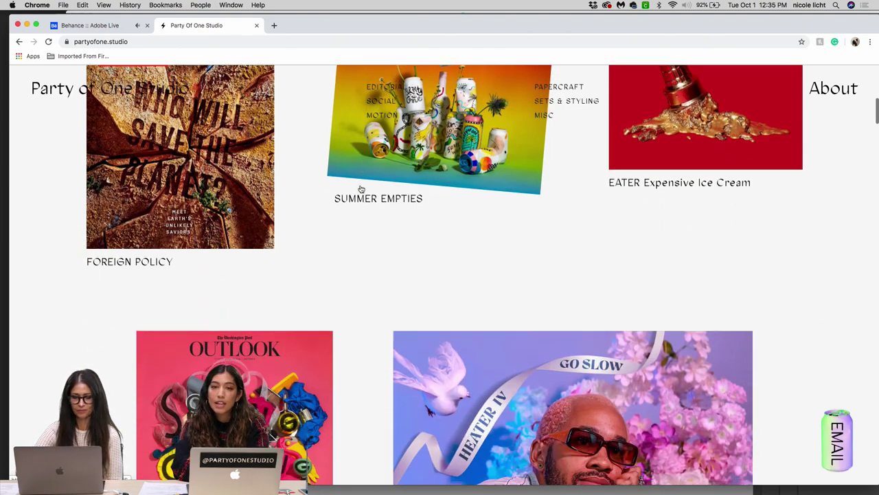
scroll(362, 189, down, 6)
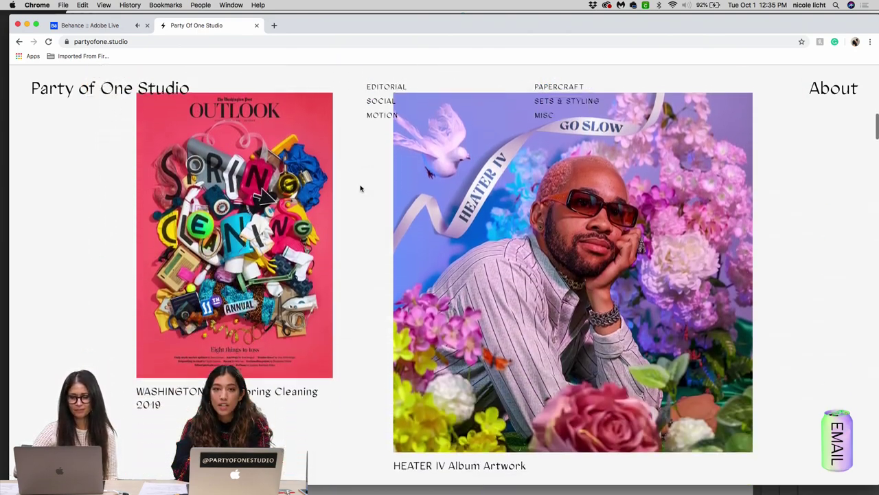
scroll(361, 188, down, 6)
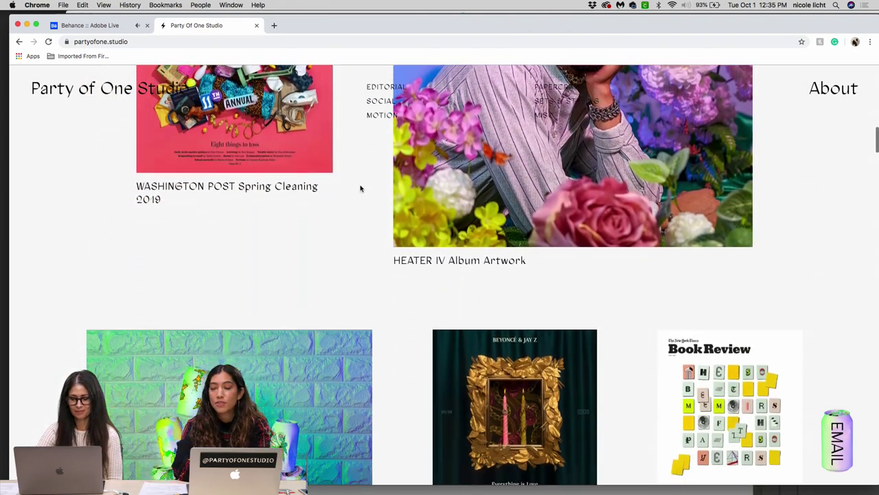
scroll(360, 188, down, 4)
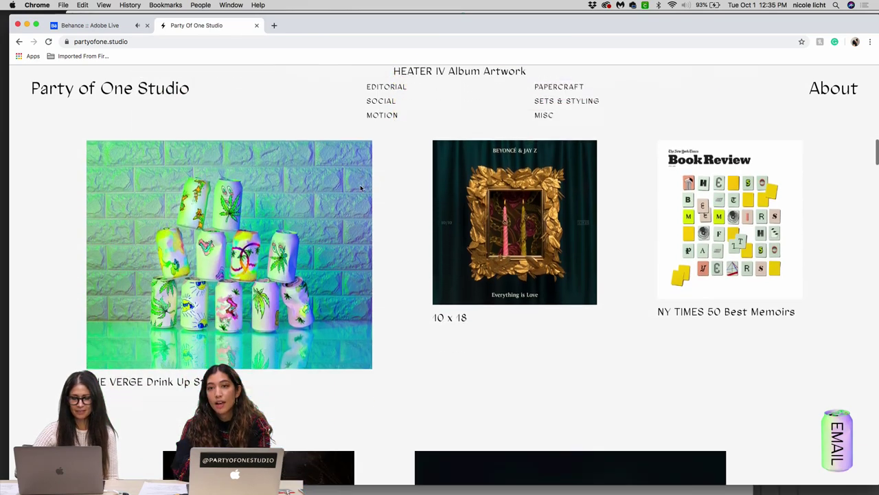
scroll(361, 188, down, 3)
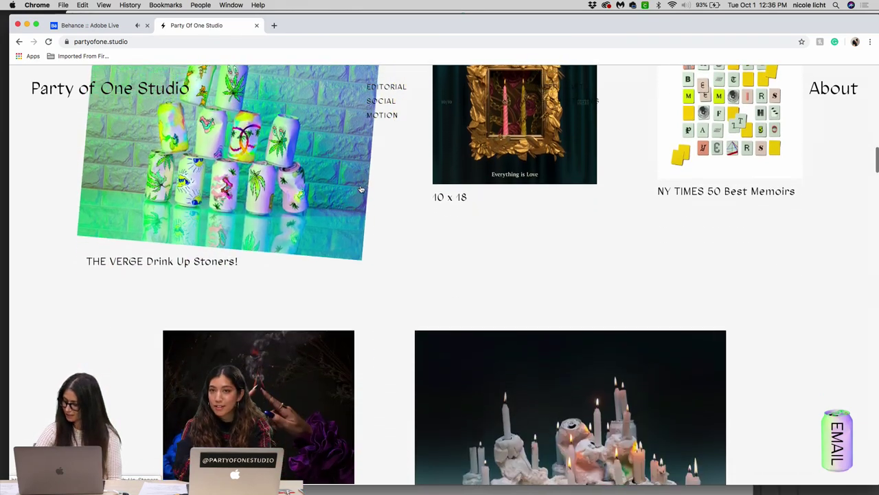
scroll(360, 188, down, 3)
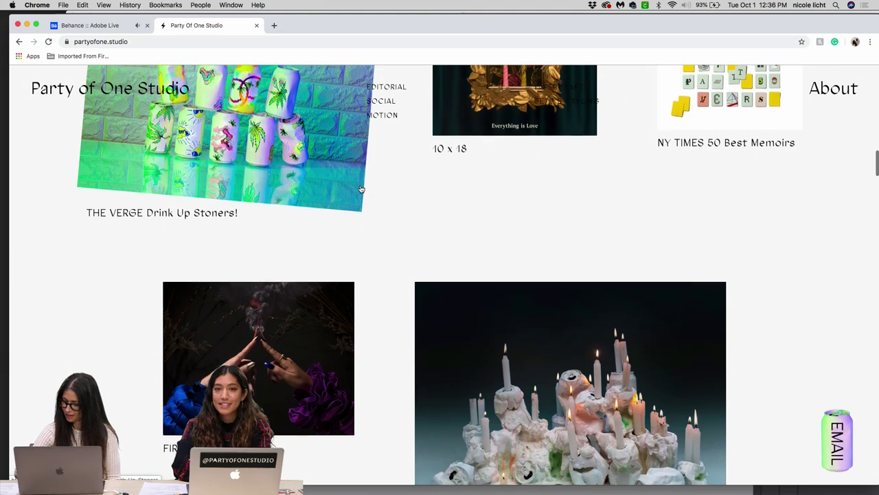
scroll(361, 189, down, 3)
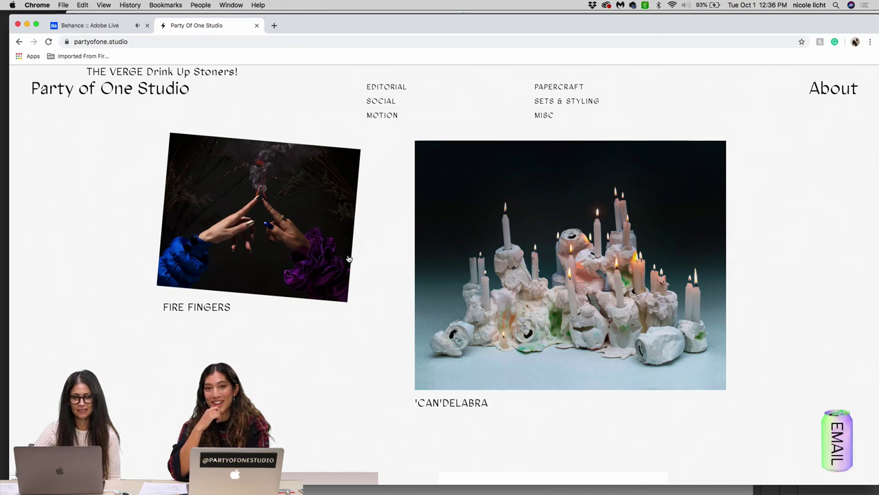
scroll(349, 259, down, 5)
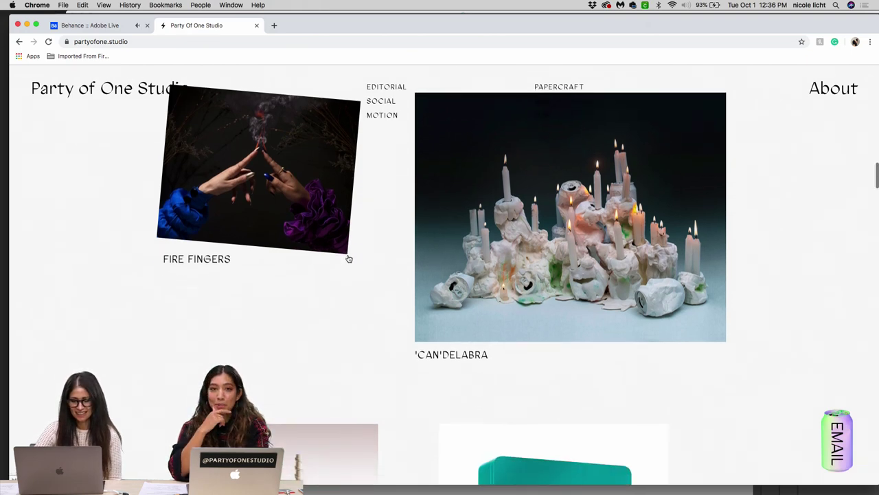
scroll(348, 258, down, 8)
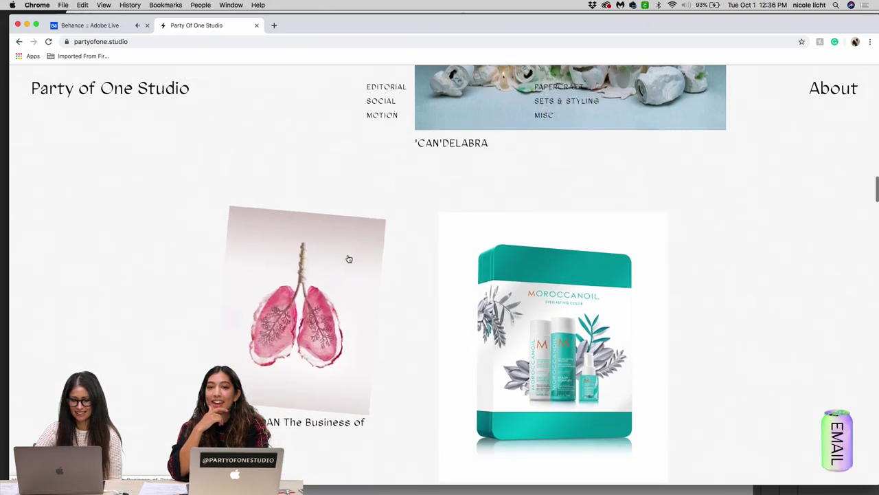
scroll(348, 258, down, 7)
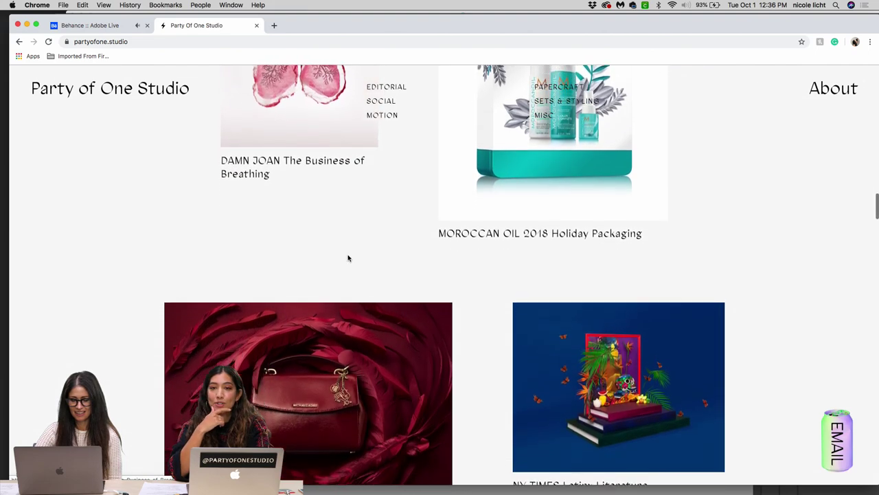
scroll(348, 258, down, 5)
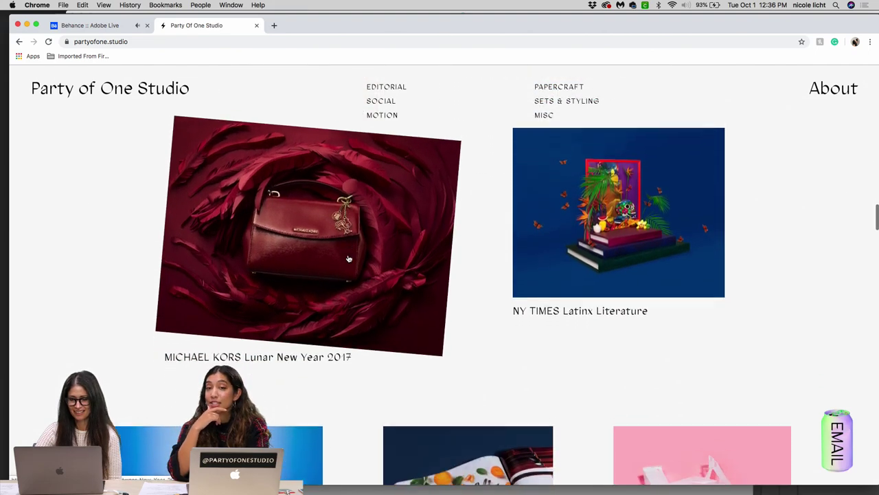
scroll(348, 258, down, 5)
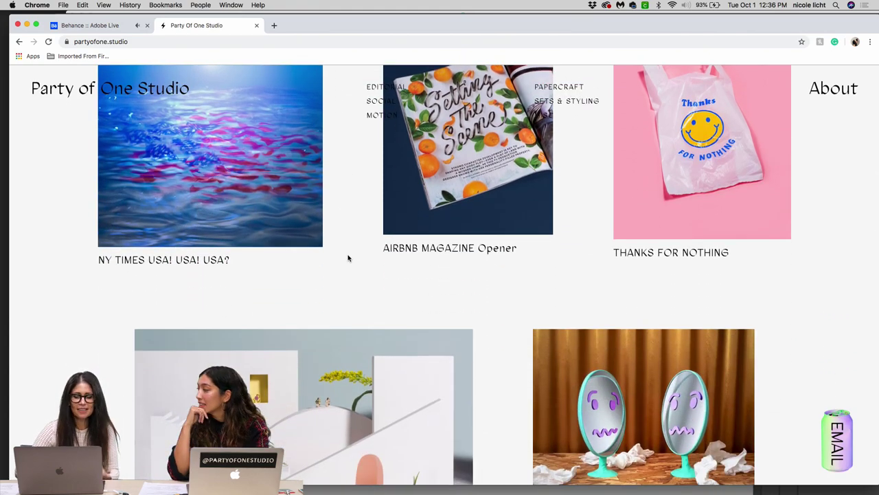
scroll(348, 259, up, 15)
scroll(348, 258, up, 15)
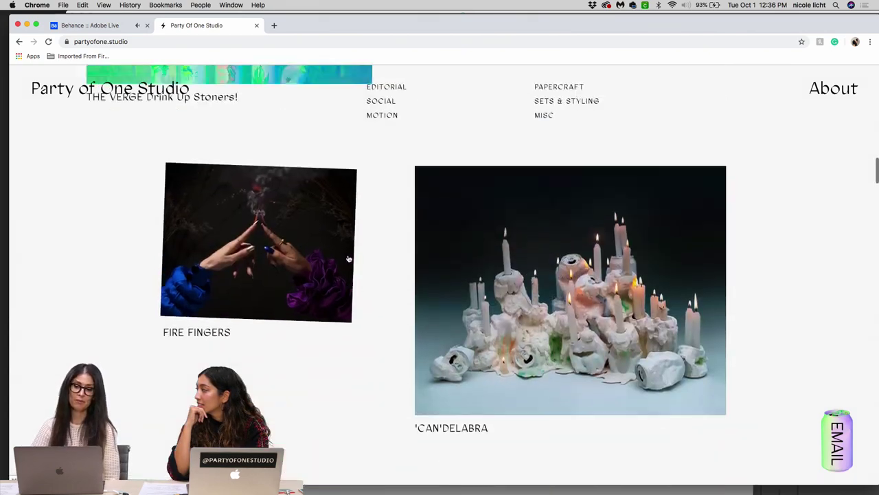
scroll(348, 258, up, 10)
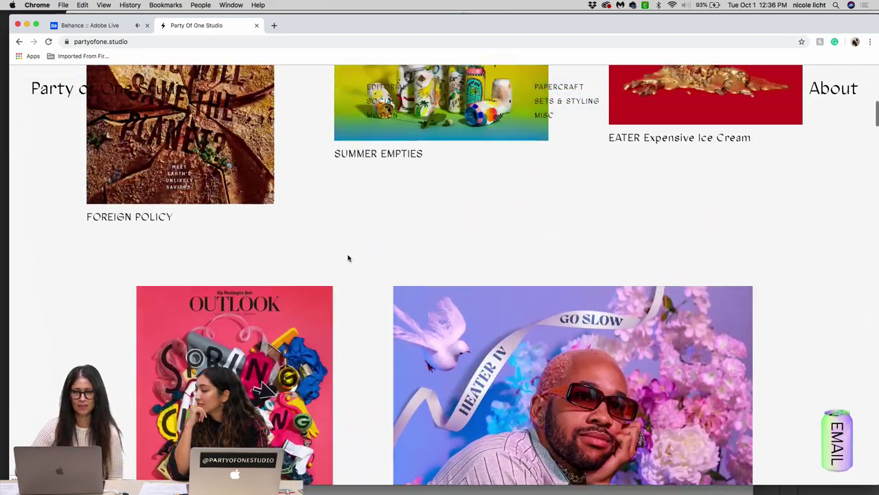
scroll(348, 258, down, 3)
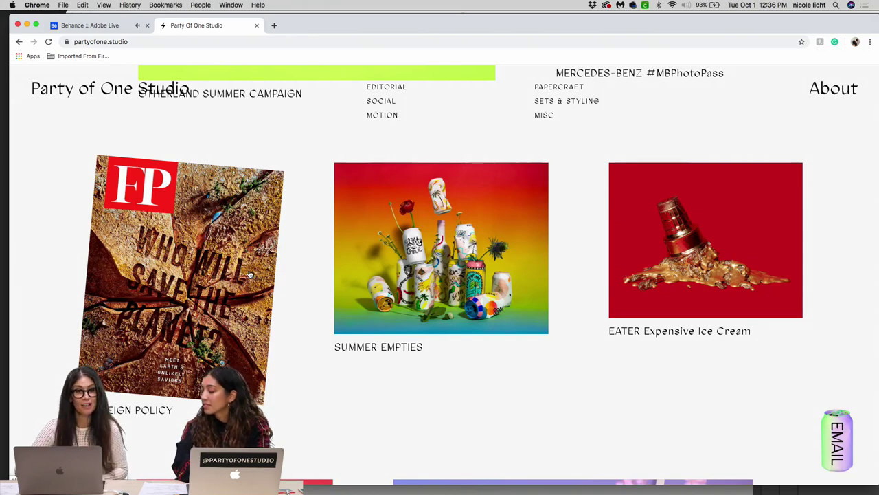
Step: Open the Foreign Policy project page on the Party of One Studio site
click(244, 271)
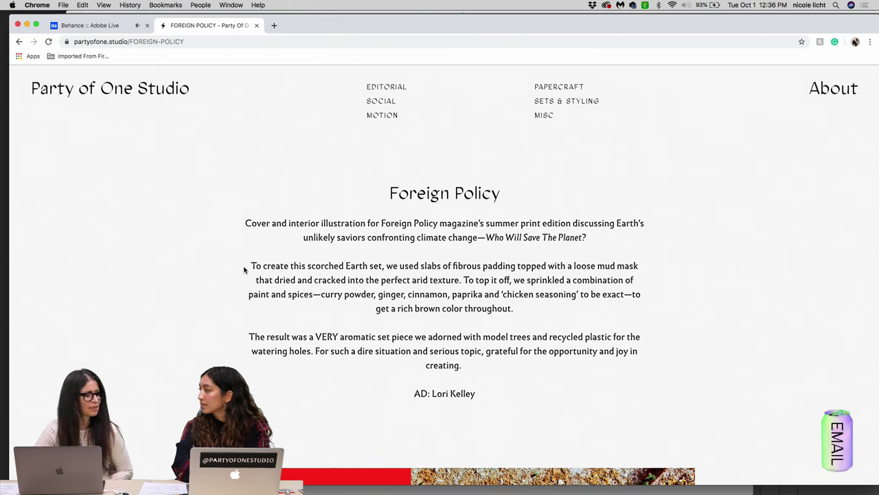
scroll(244, 270, down, 2)
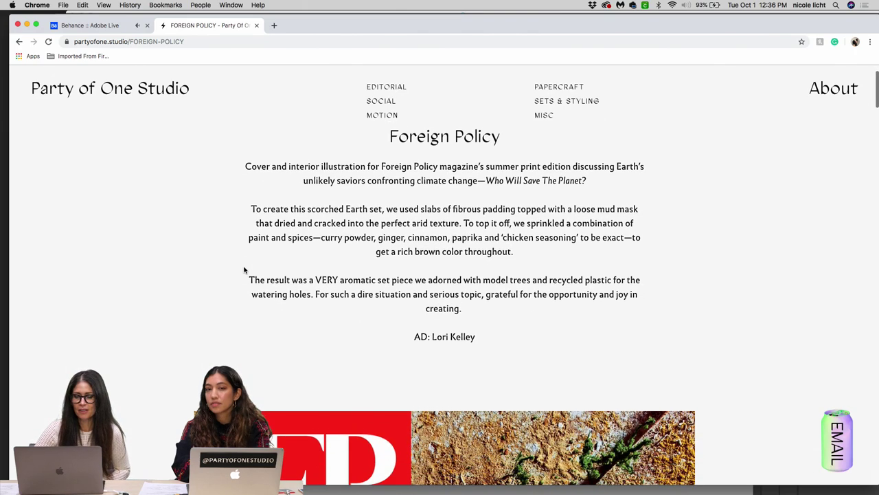
scroll(244, 269, down, 1)
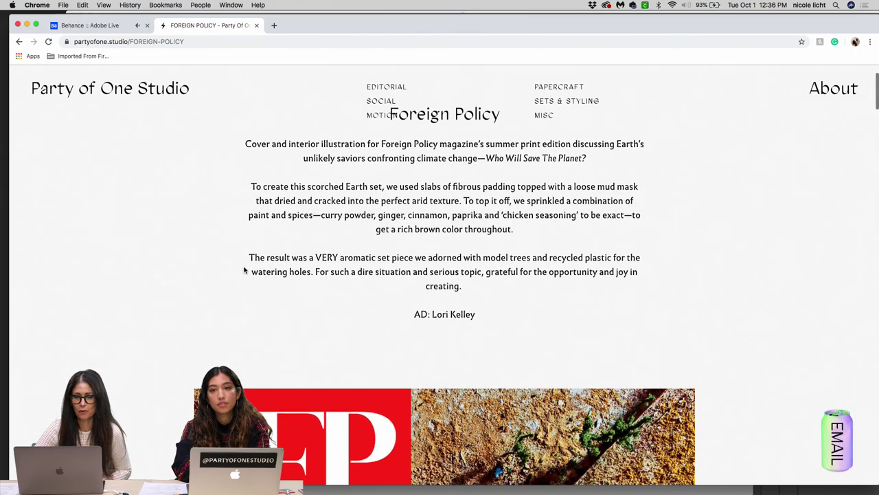
scroll(244, 270, down, 1)
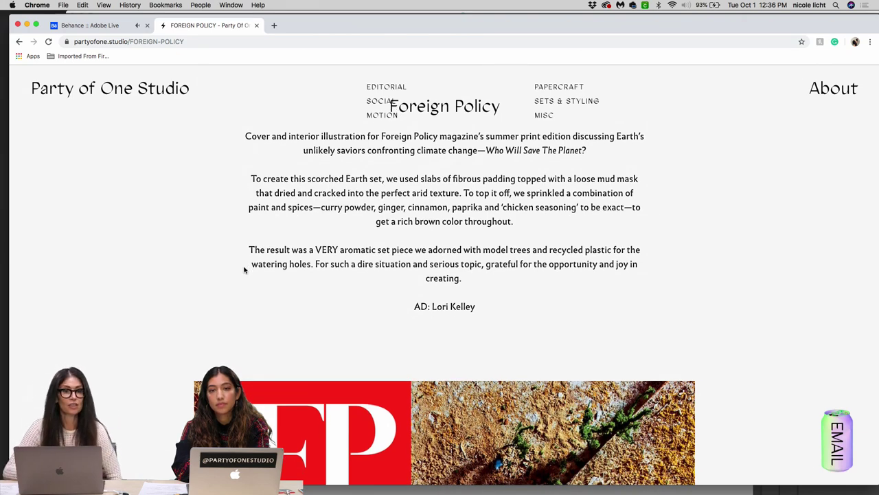
scroll(244, 270, down, 5)
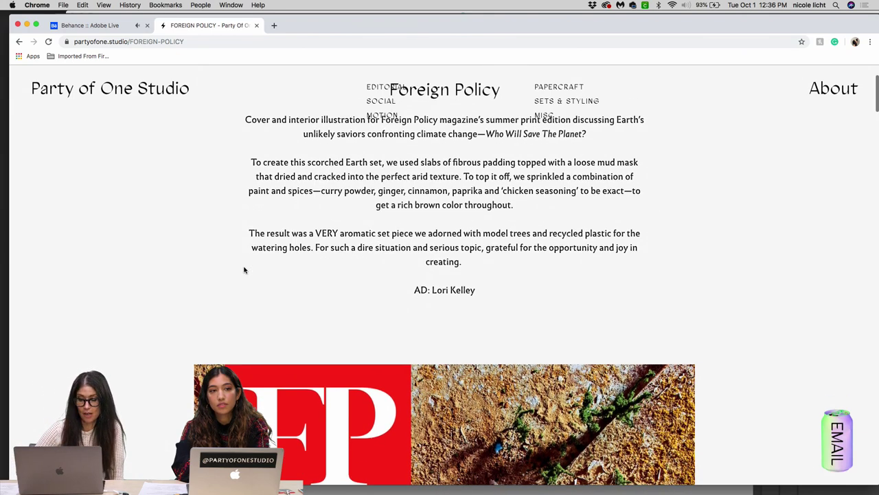
Step: Scroll down the Foreign Policy page to the Interior Illustration night-sky spread
scroll(244, 269, down, 5)
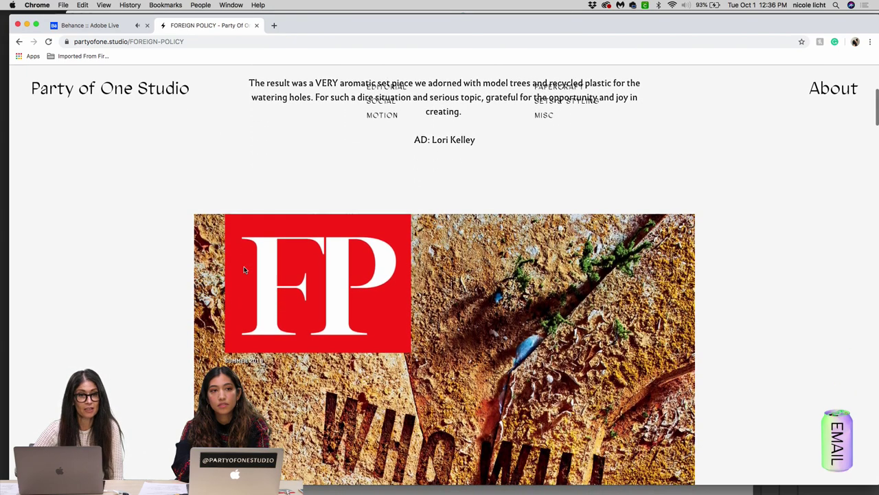
scroll(244, 269, down, 1)
scroll(244, 269, down, 1)
scroll(244, 269, down, 10)
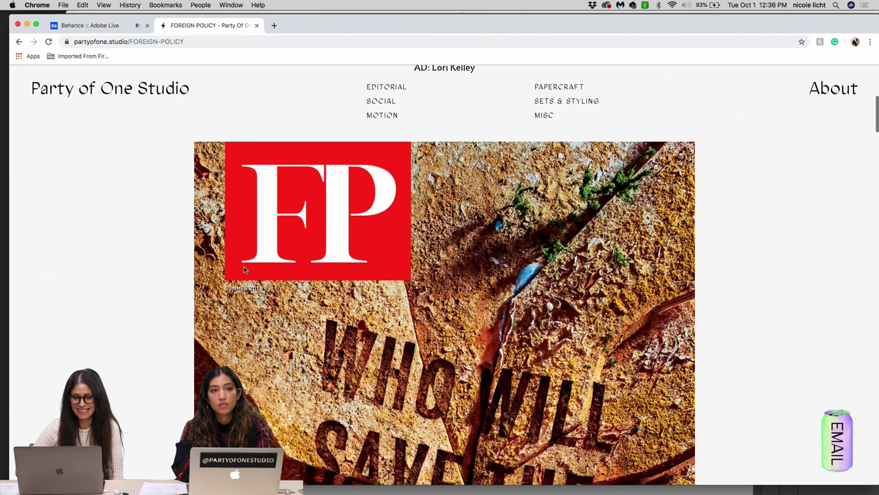
scroll(244, 269, down, 4)
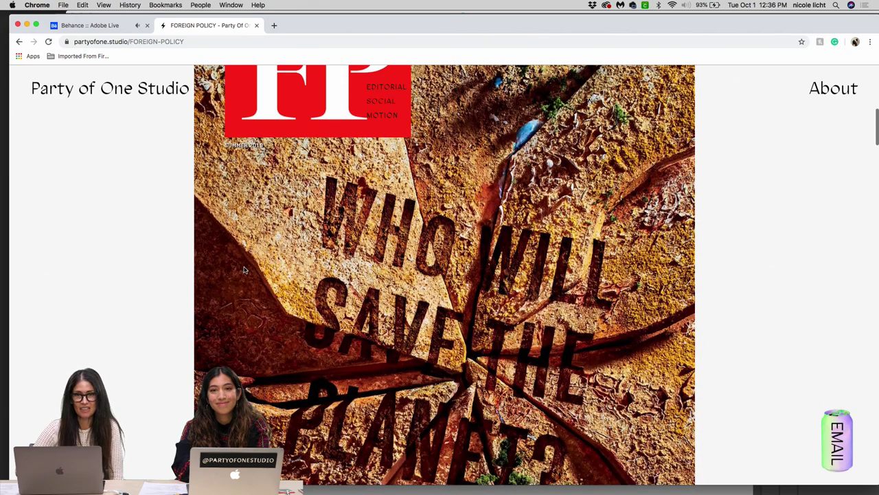
scroll(243, 269, up, 8)
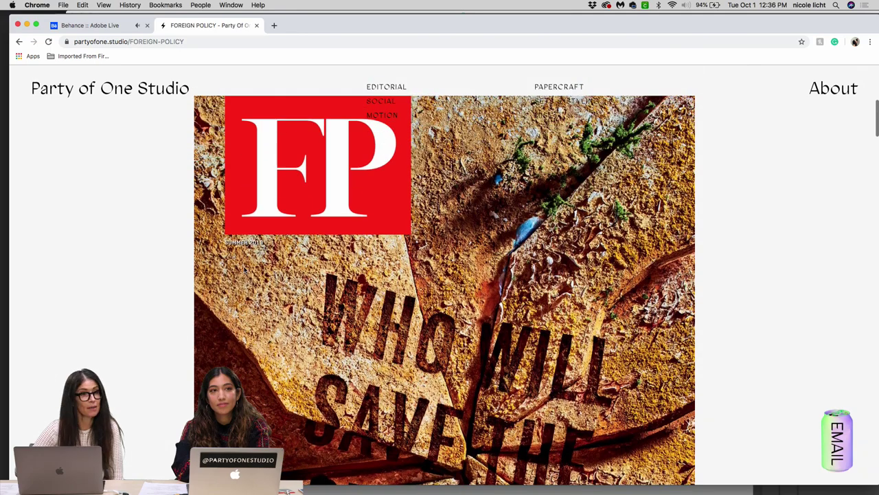
scroll(244, 270, down, 6)
scroll(244, 269, down, 8)
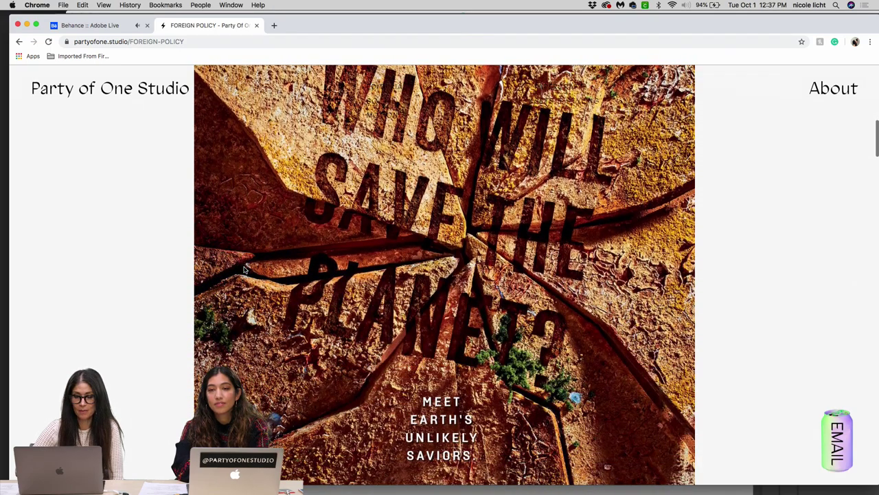
scroll(244, 270, down, 2)
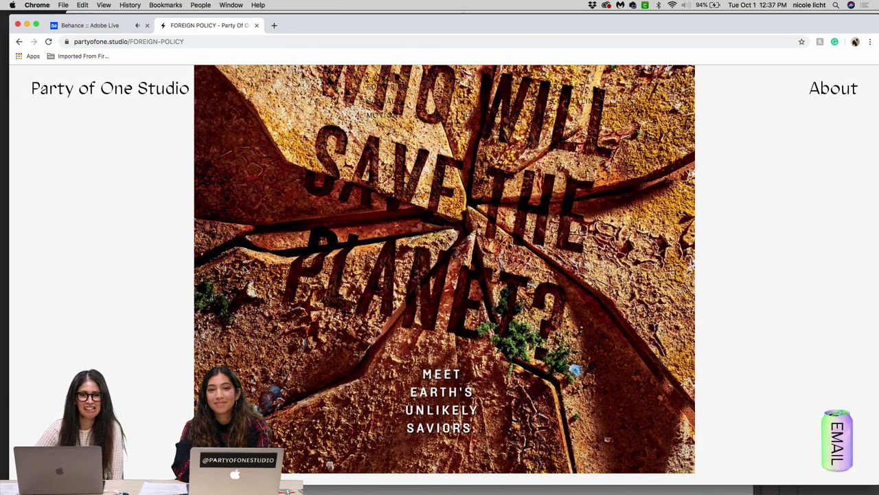
scroll(245, 269, down, 3)
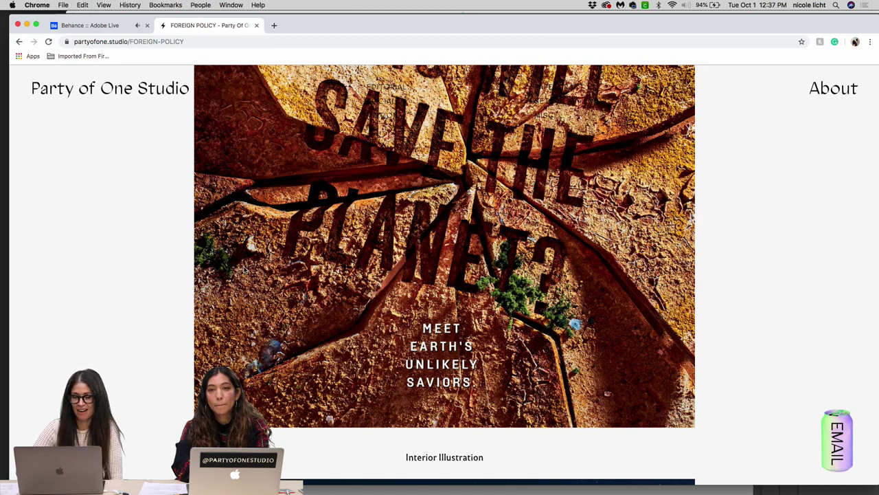
scroll(244, 269, down, 1)
scroll(244, 270, down, 1)
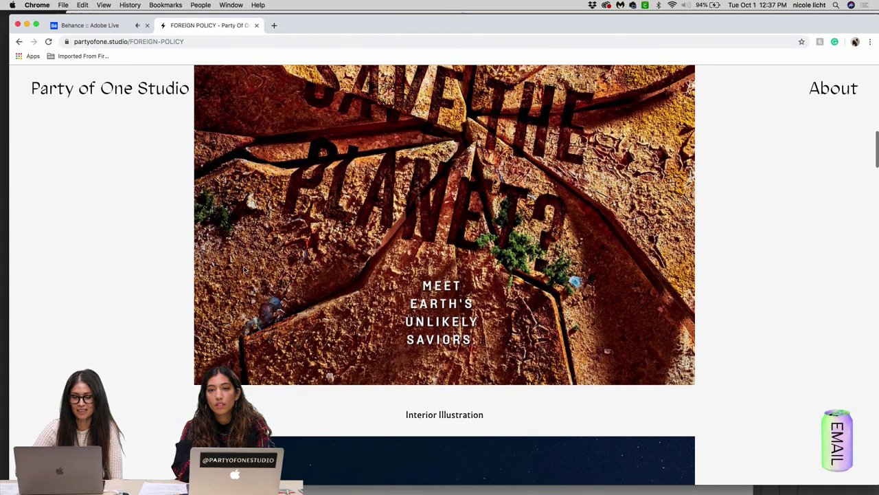
scroll(244, 269, down, 7)
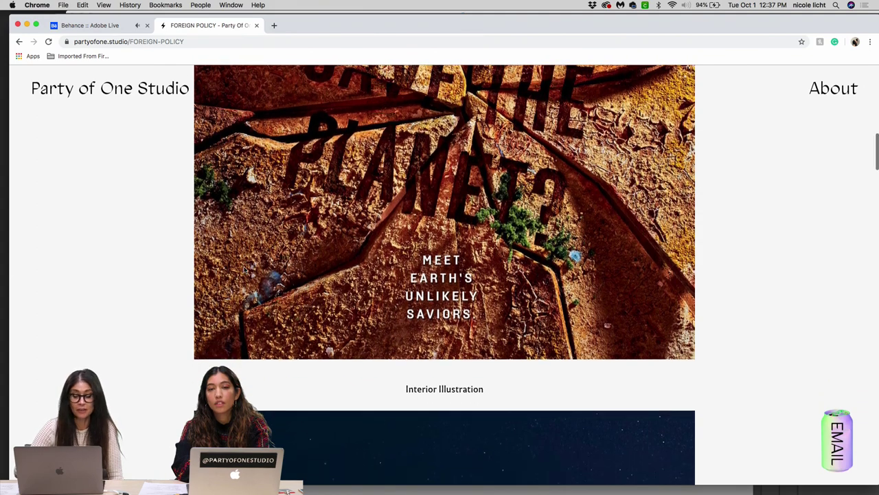
Step: Scroll through the globe spread, FP Social Animation and Process photos to the page bottom
scroll(244, 270, down, 10)
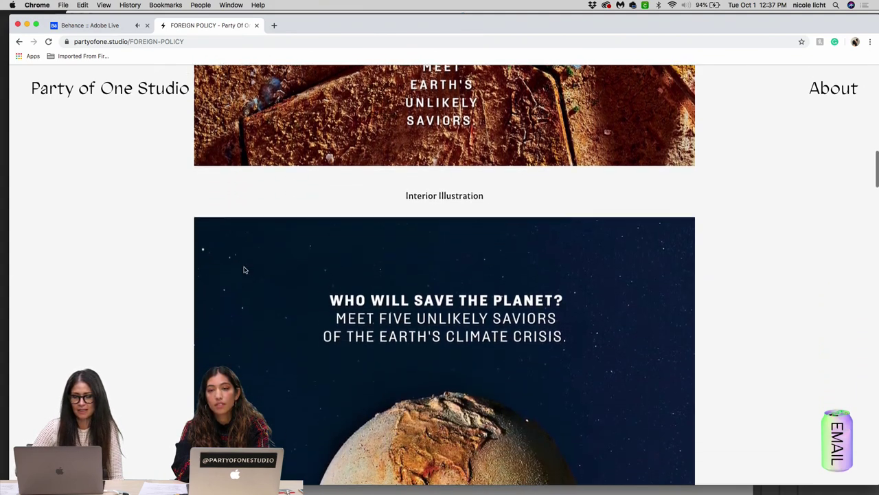
scroll(244, 270, down, 1)
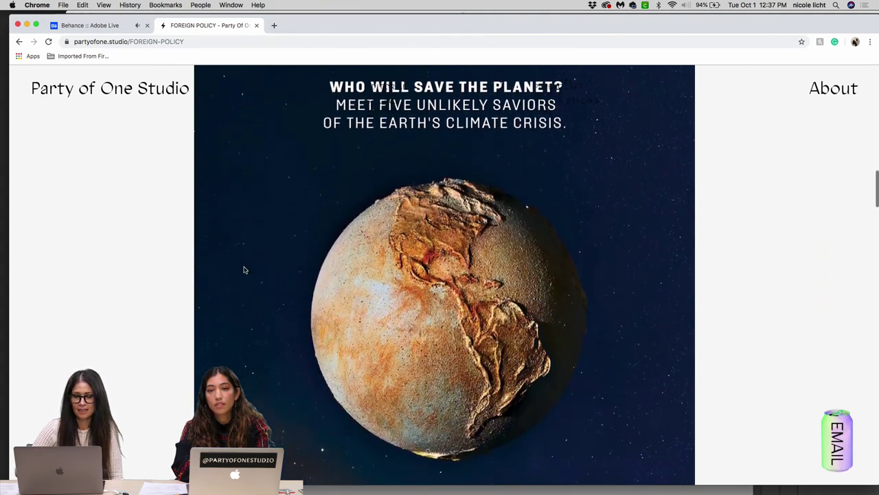
scroll(244, 270, down, 3)
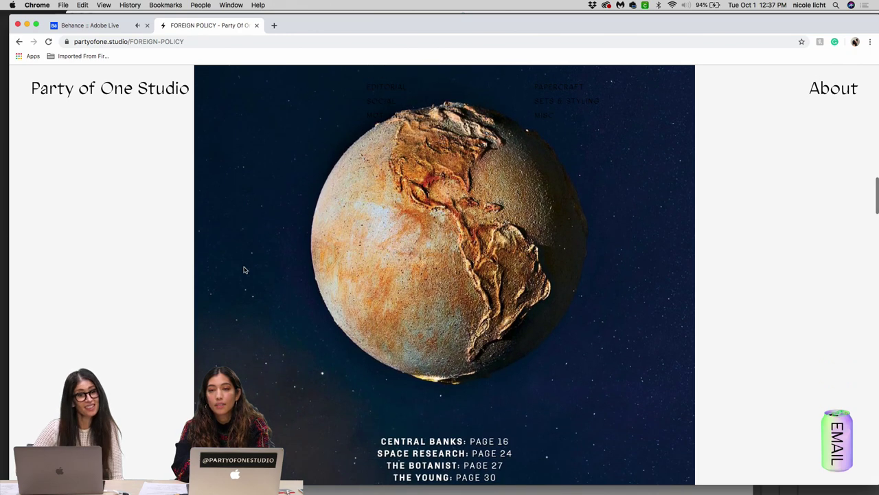
scroll(244, 269, down, 5)
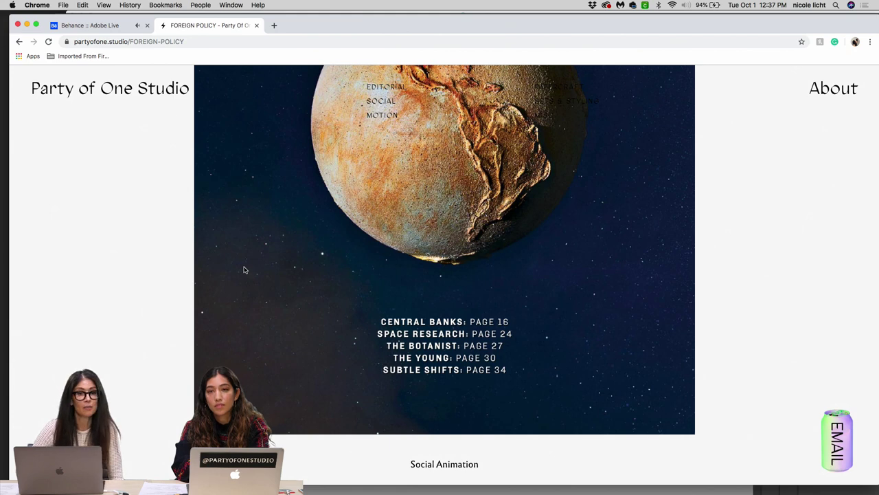
scroll(244, 270, down, 3)
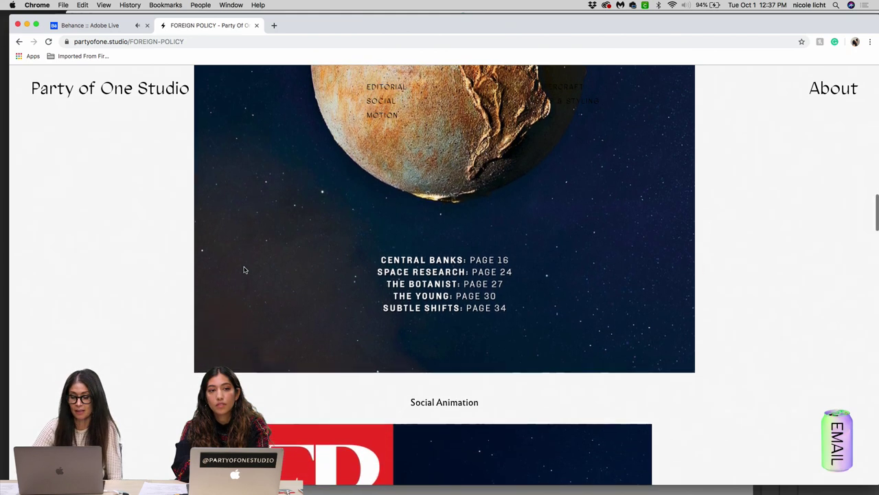
scroll(243, 270, down, 6)
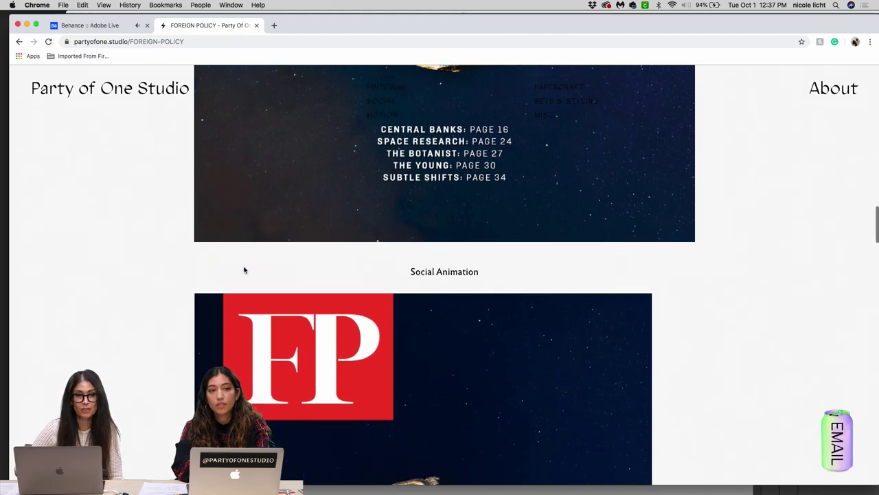
scroll(244, 269, down, 10)
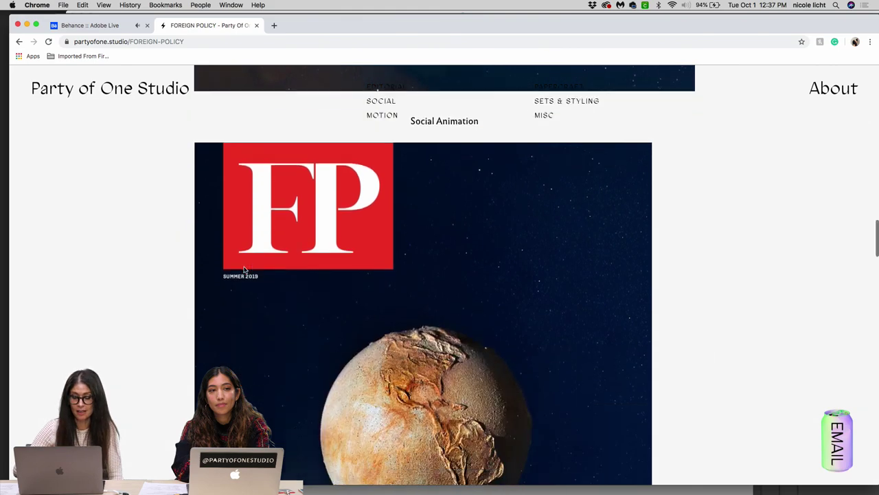
scroll(244, 270, down, 3)
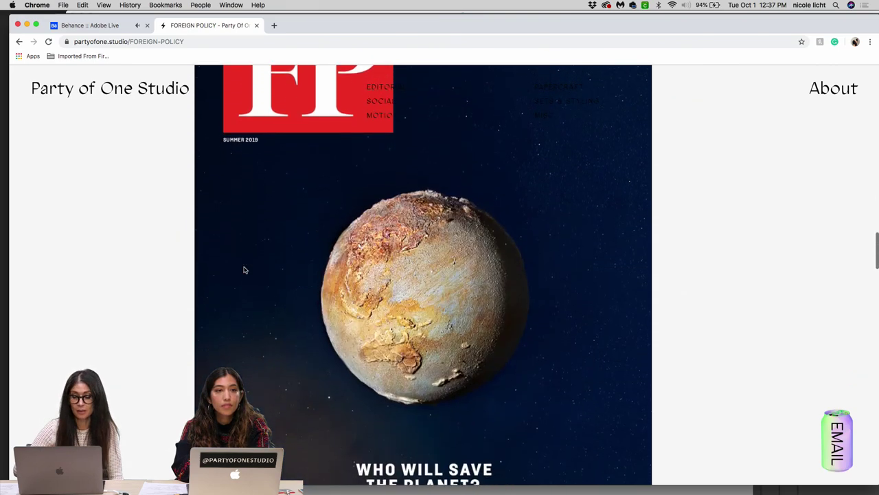
scroll(244, 270, down, 1)
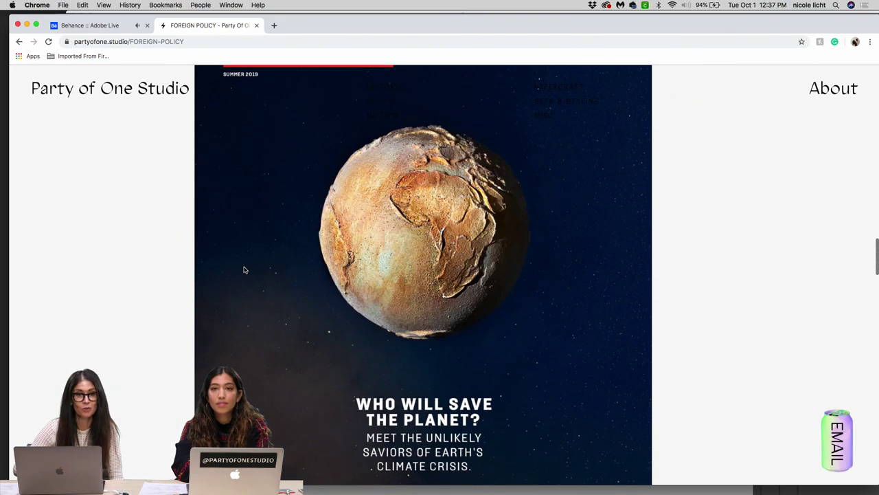
scroll(243, 270, down, 11)
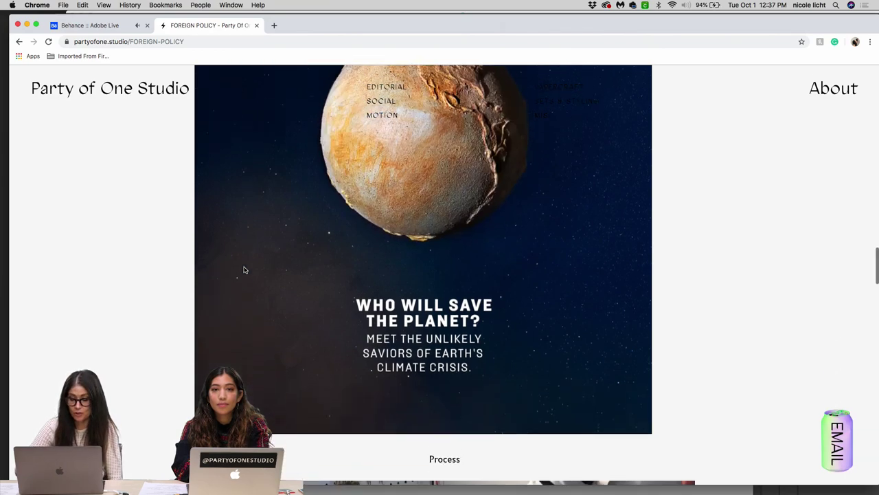
scroll(244, 270, down, 11)
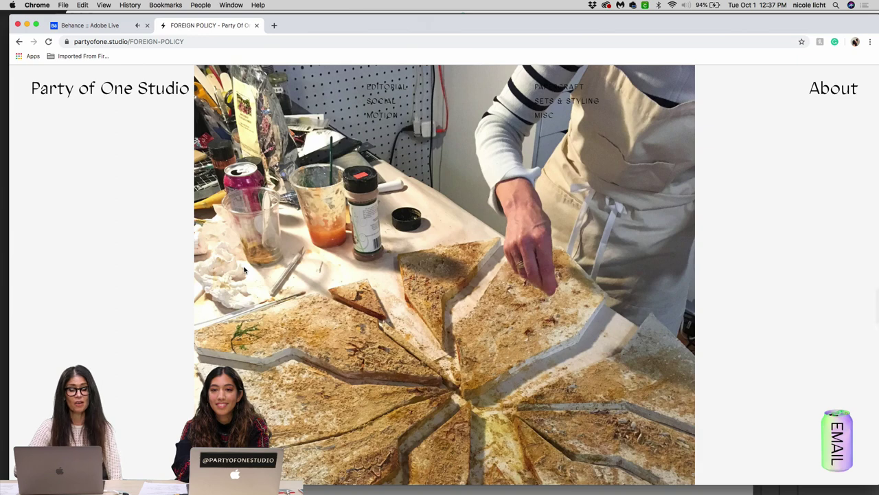
scroll(244, 270, down, 2)
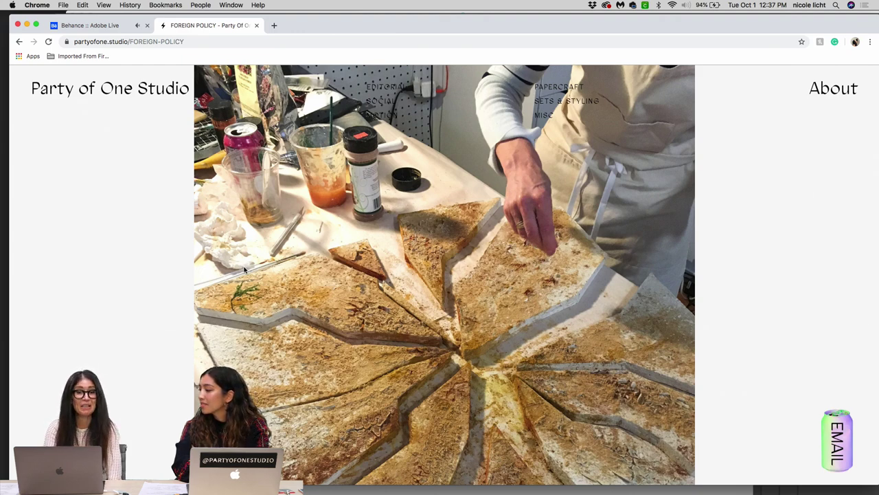
scroll(243, 270, down, 2)
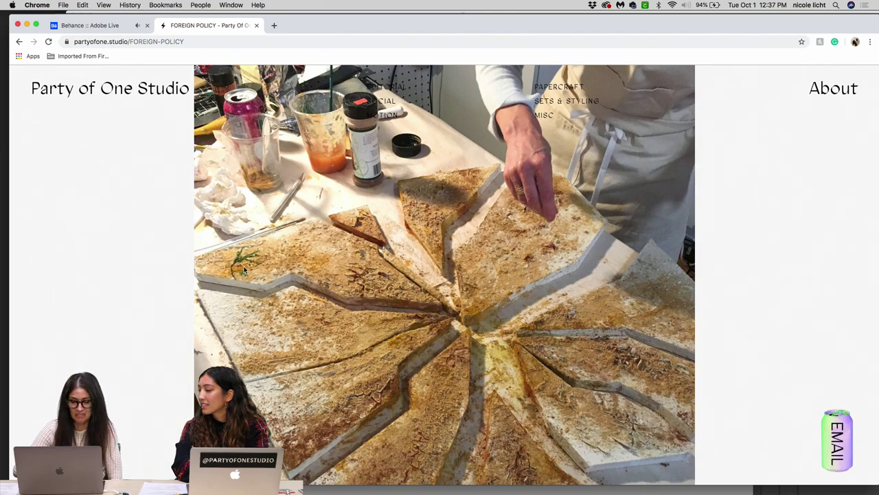
scroll(244, 270, down, 5)
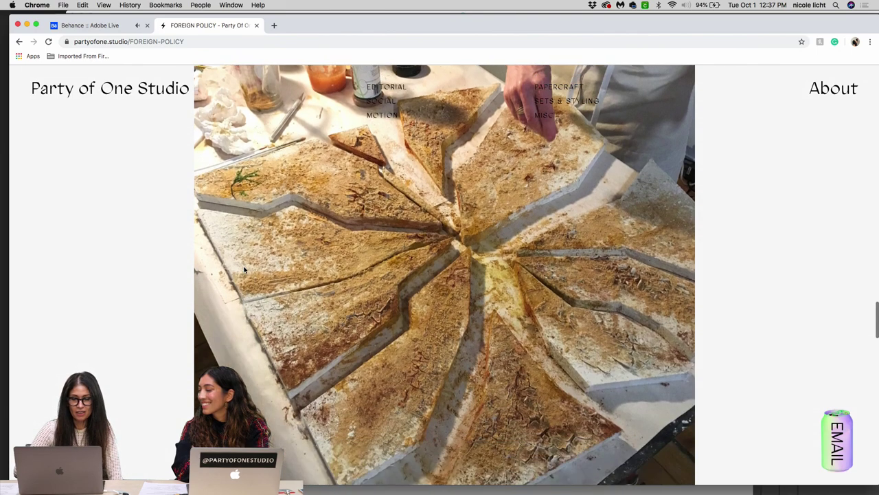
scroll(243, 270, down, 2)
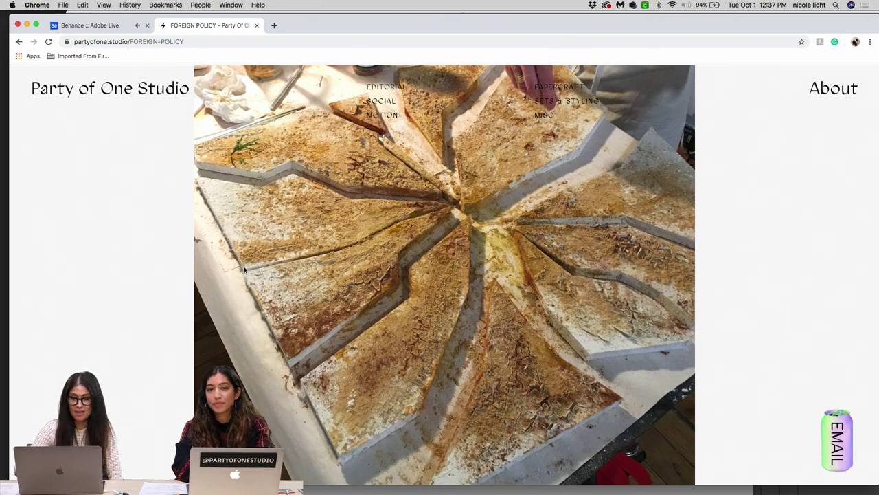
scroll(244, 270, down, 2)
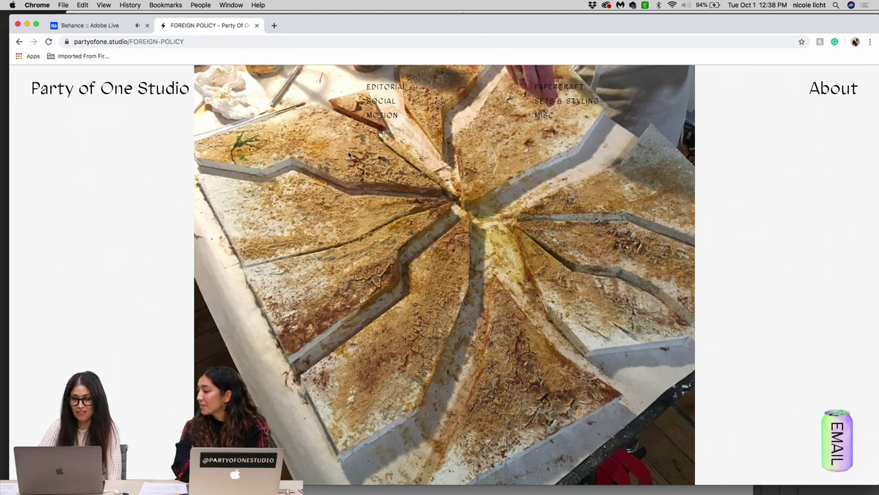
scroll(349, 155, down, 3)
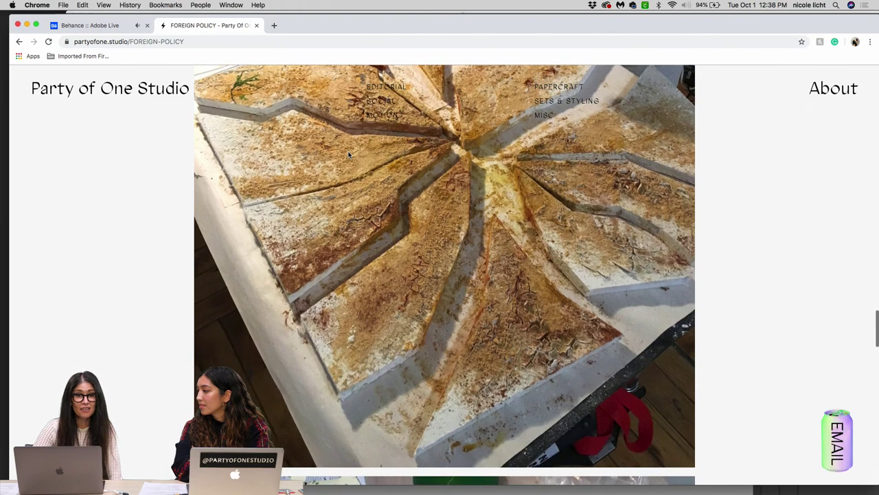
scroll(349, 155, down, 5)
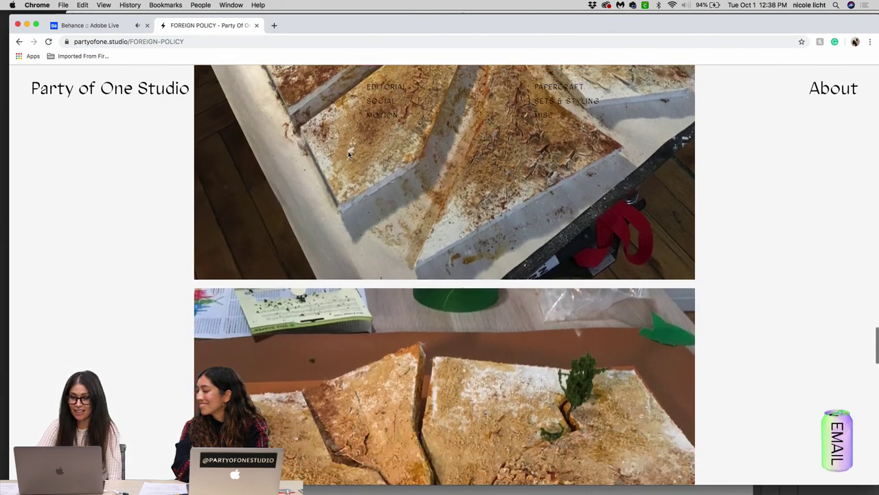
scroll(349, 155, down, 4)
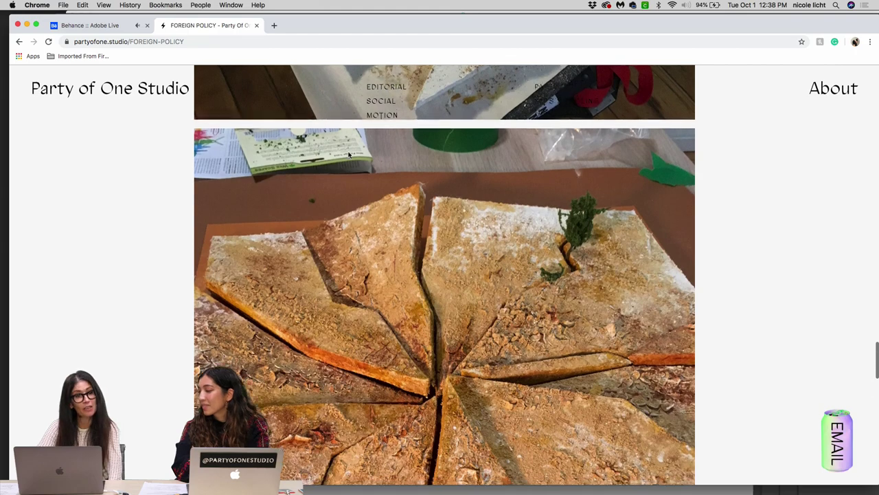
scroll(349, 155, down, 4)
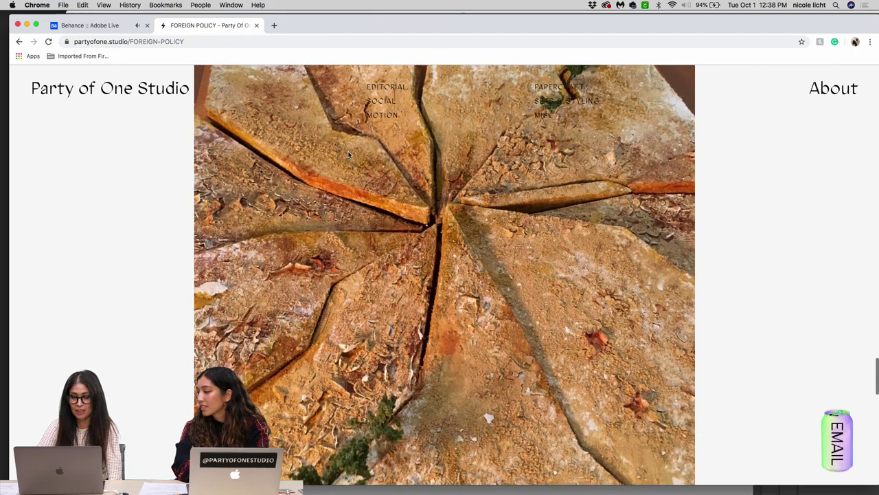
scroll(349, 154, down, 3)
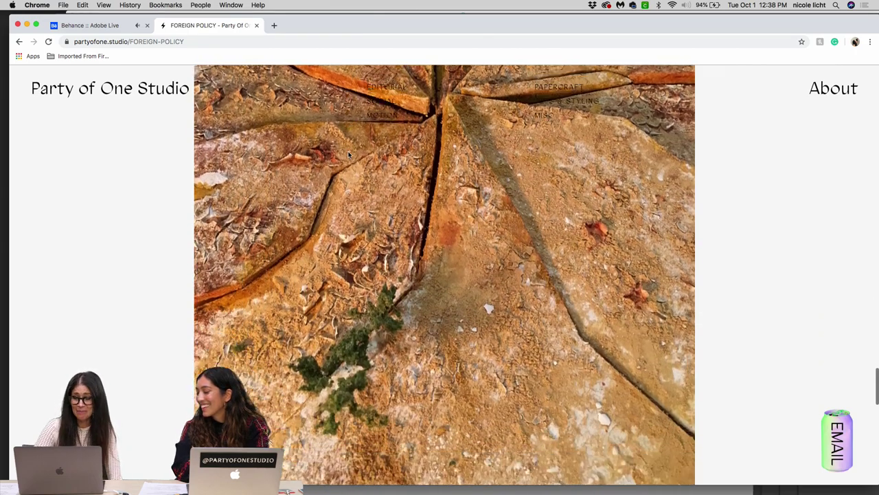
scroll(349, 154, down, 5)
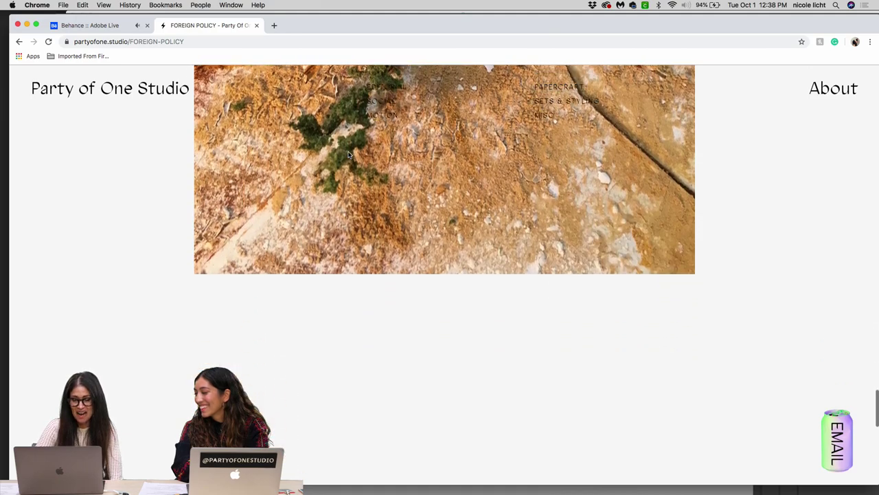
scroll(349, 154, up, 15)
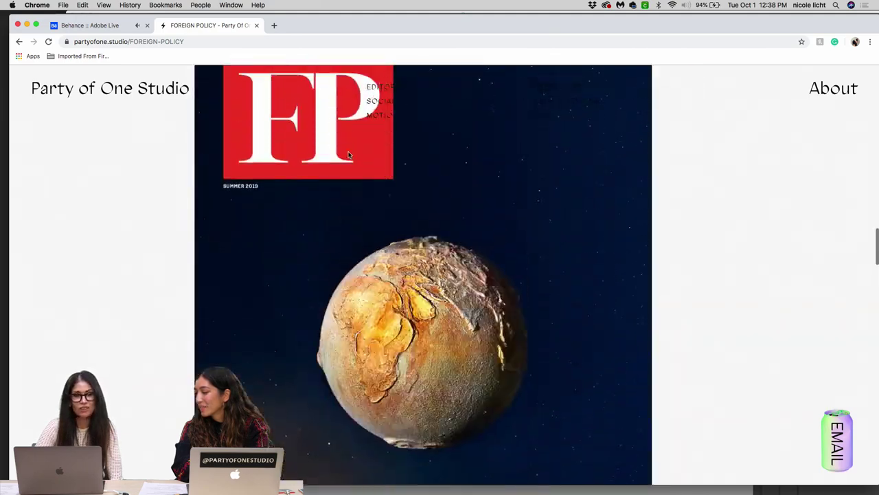
Step: Scroll back up to the cracked-earth 'Who Will Save the Planet?' cover illustration
scroll(349, 155, up, 12)
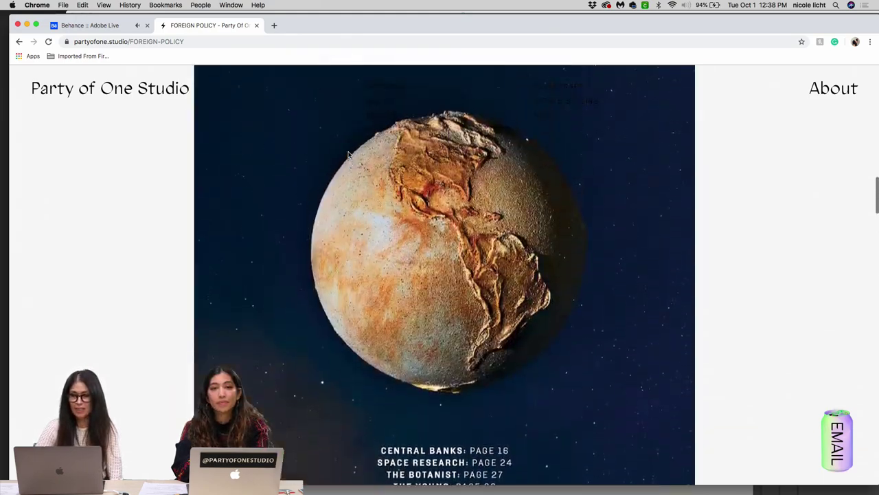
scroll(349, 154, up, 10)
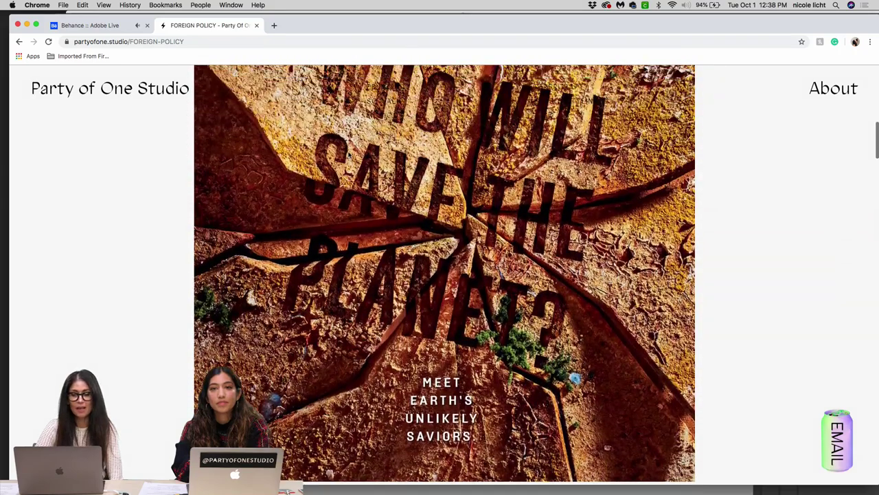
scroll(349, 155, up, 5)
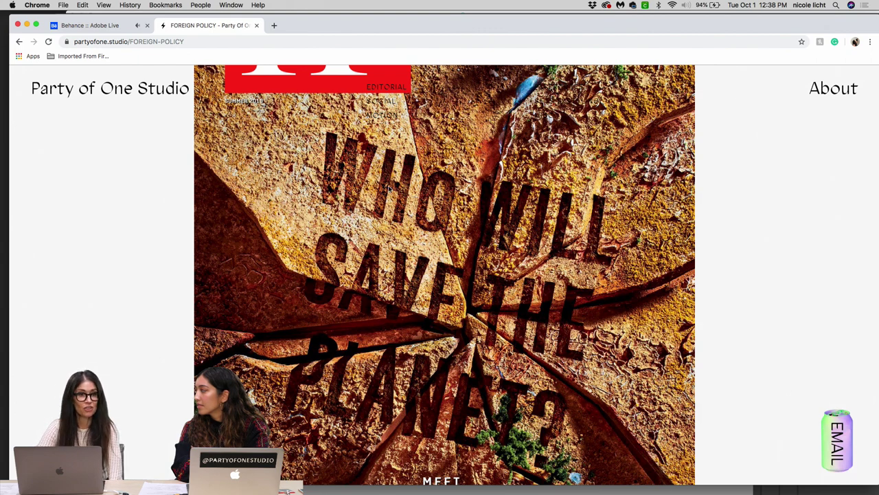
scroll(389, 188, down, 4)
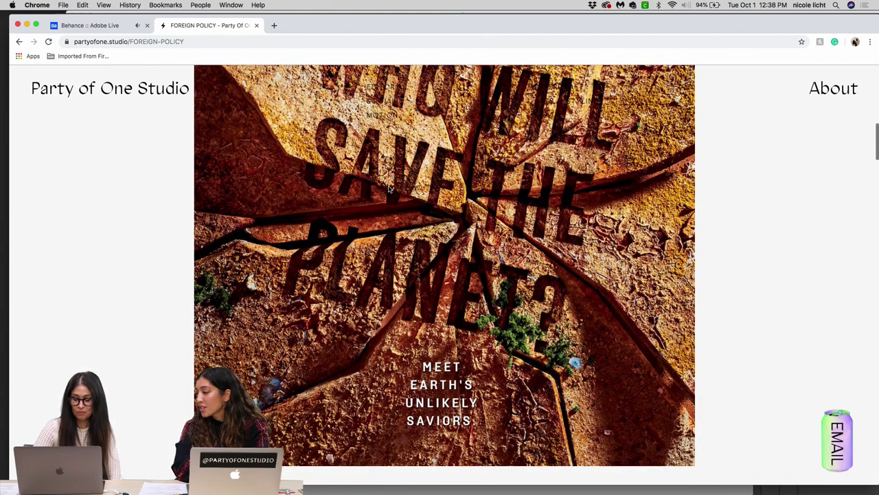
scroll(388, 187, up, 1)
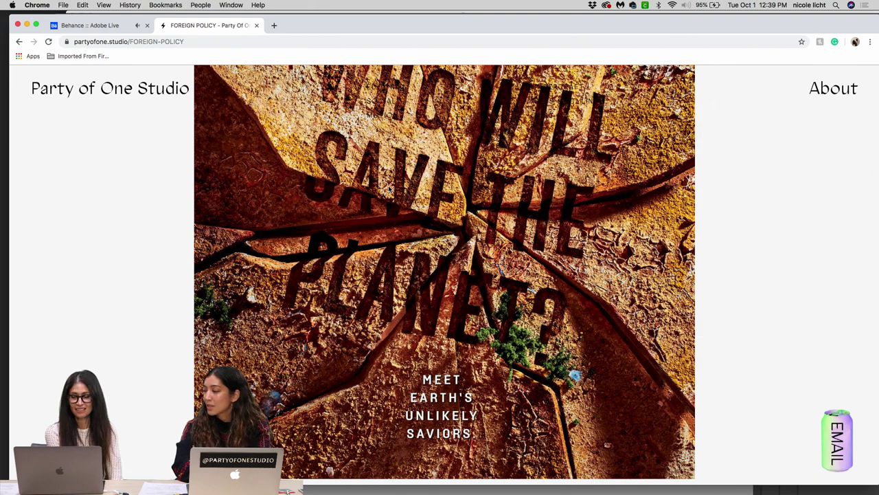
scroll(389, 189, up, 2)
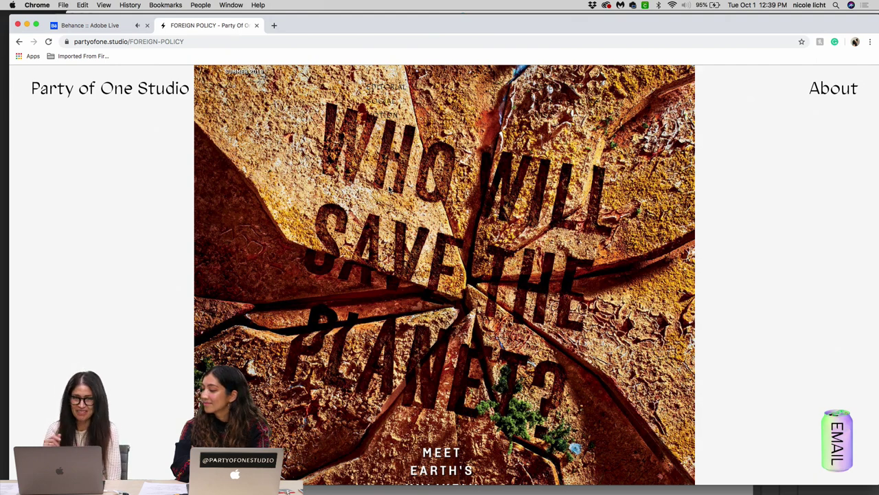
scroll(389, 190, down, 10)
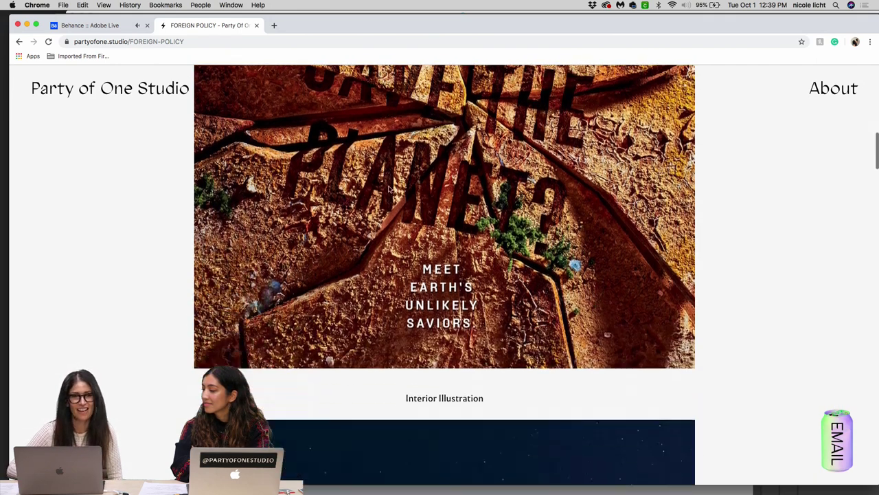
scroll(388, 190, down, 5)
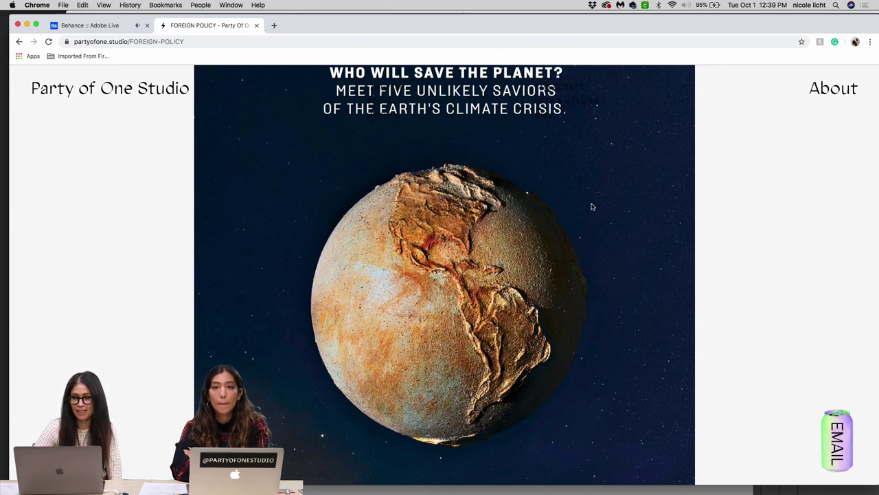
scroll(592, 206, down, 2)
scroll(592, 206, up, 1)
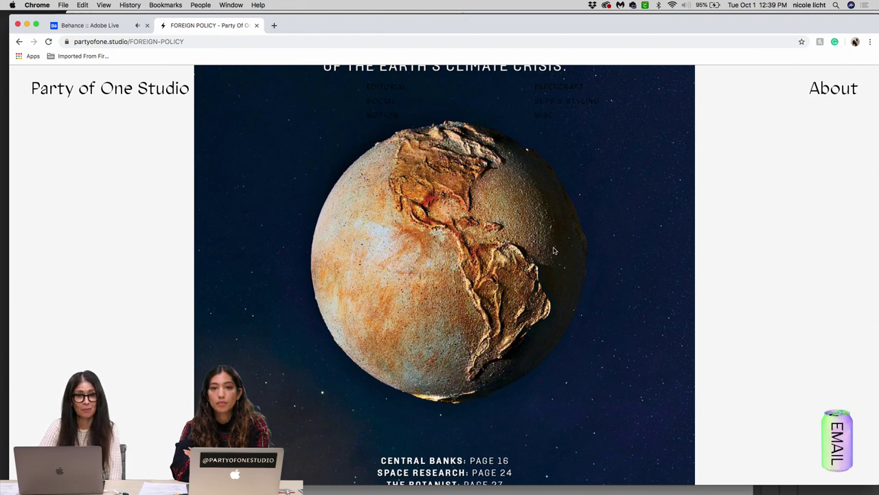
scroll(555, 251, up, 1)
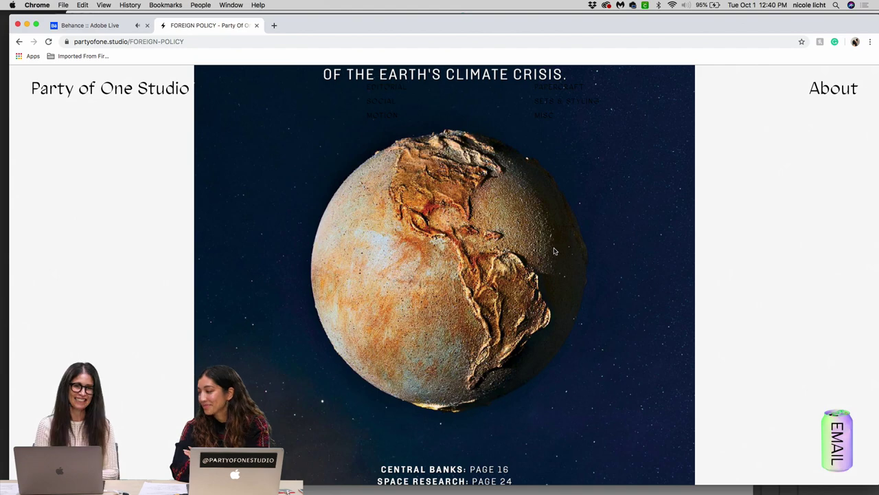
scroll(555, 251, down, 3)
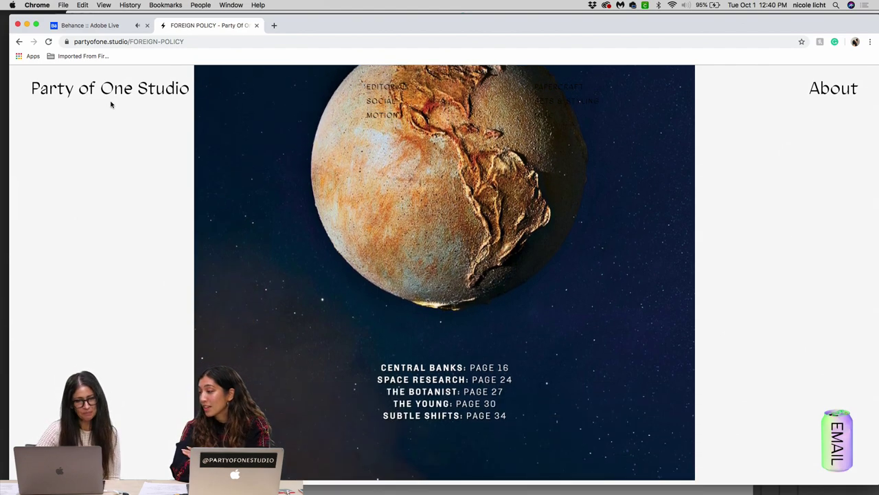
Step: Load the studio home page and browse the project grid down and back to the top
click(121, 94)
scroll(268, 266, down, 5)
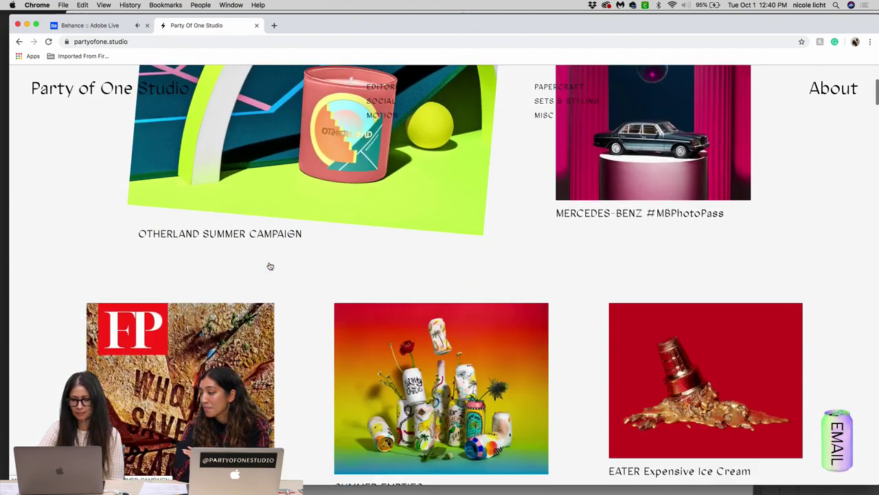
scroll(270, 267, down, 10)
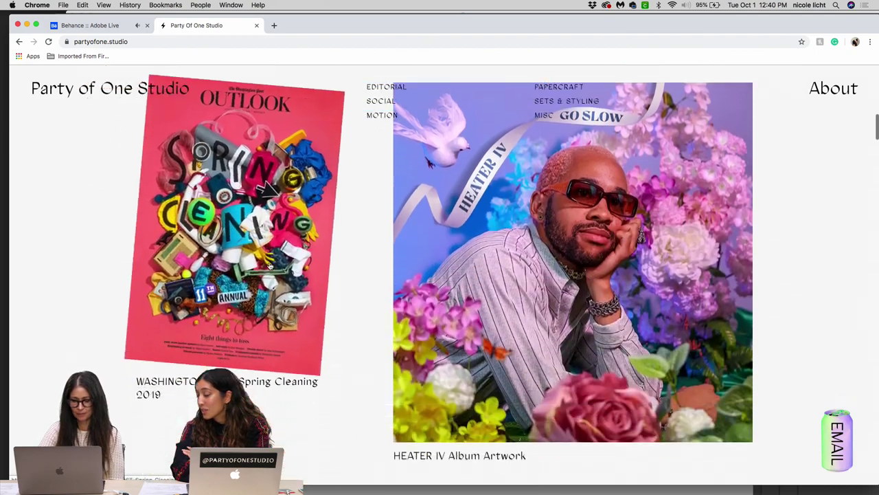
scroll(270, 266, down, 10)
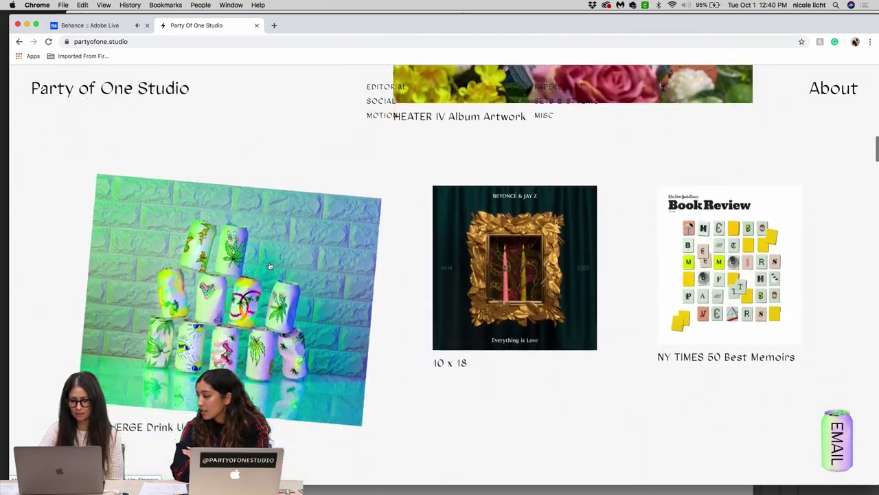
scroll(270, 266, down, 5)
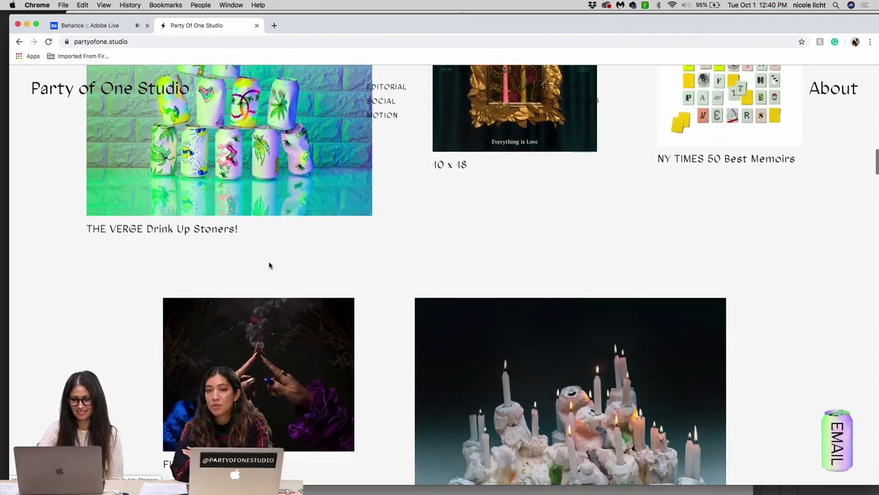
scroll(270, 267, down, 5)
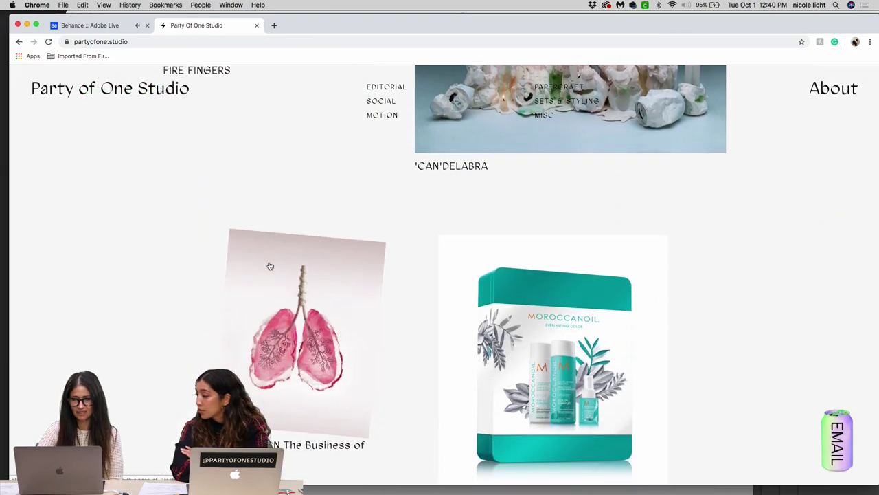
scroll(270, 266, up, 2)
scroll(270, 267, up, 10)
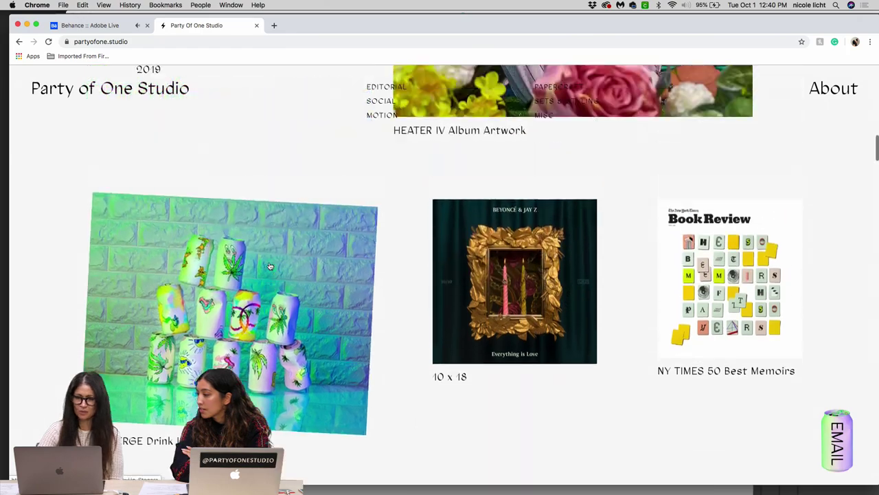
scroll(270, 267, up, 8)
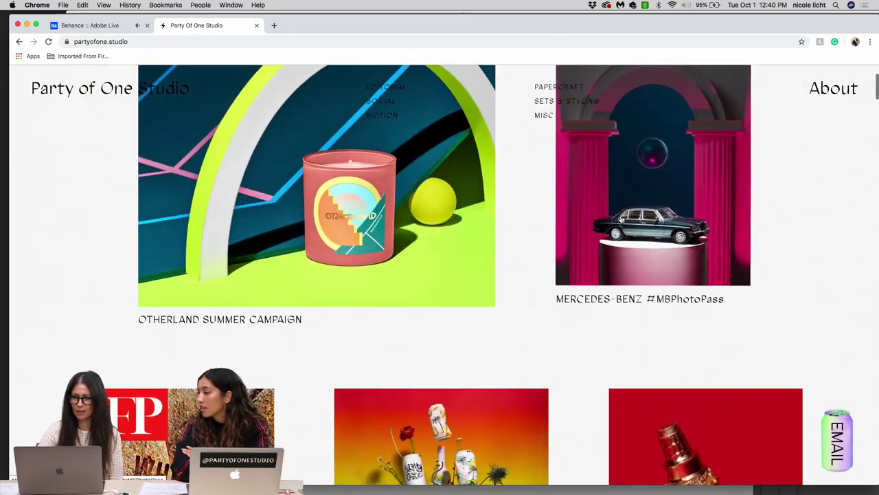
scroll(621, 219, up, 3)
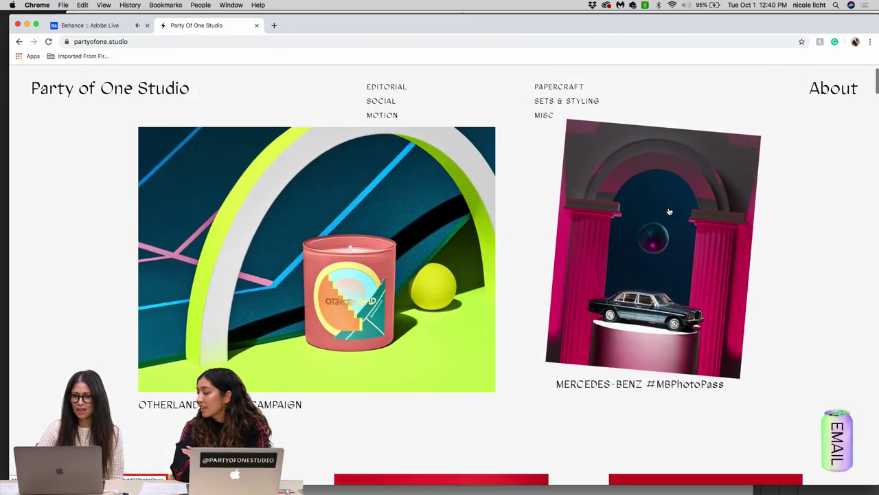
Step: Open the Mercedes-Benz #MBPhotoPass project page from the home grid
click(668, 212)
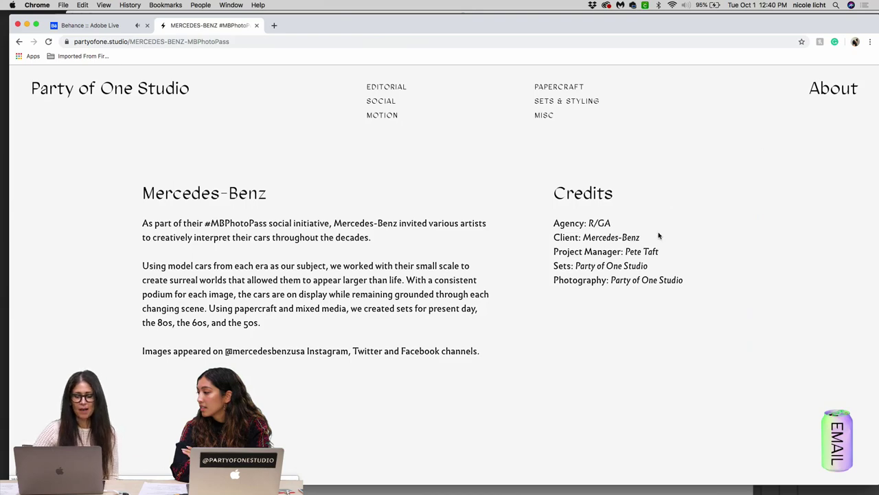
scroll(569, 320, down, 3)
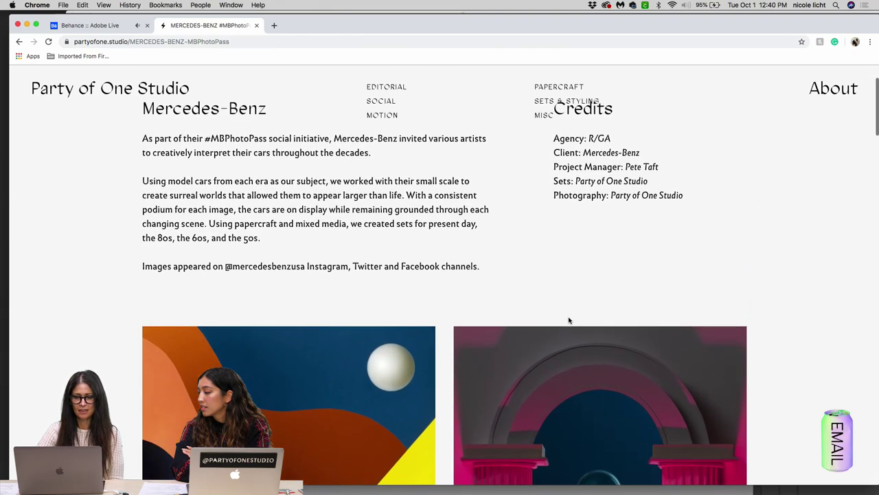
scroll(569, 320, down, 5)
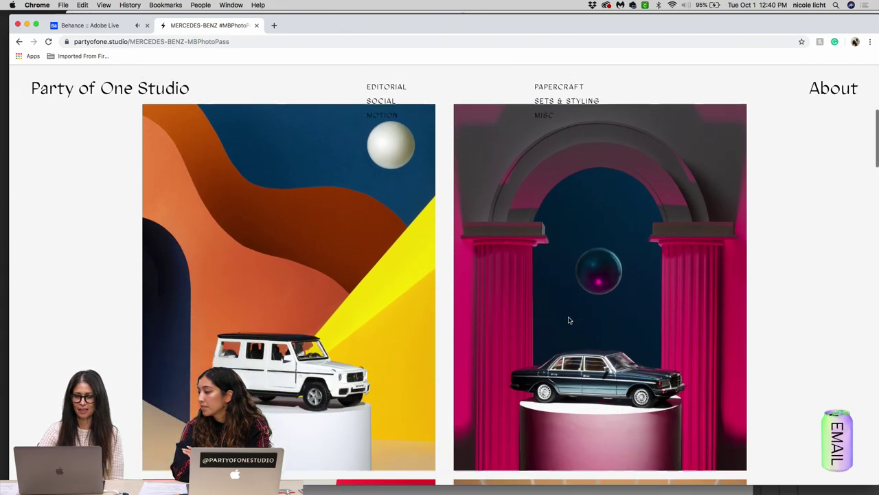
scroll(569, 320, down, 3)
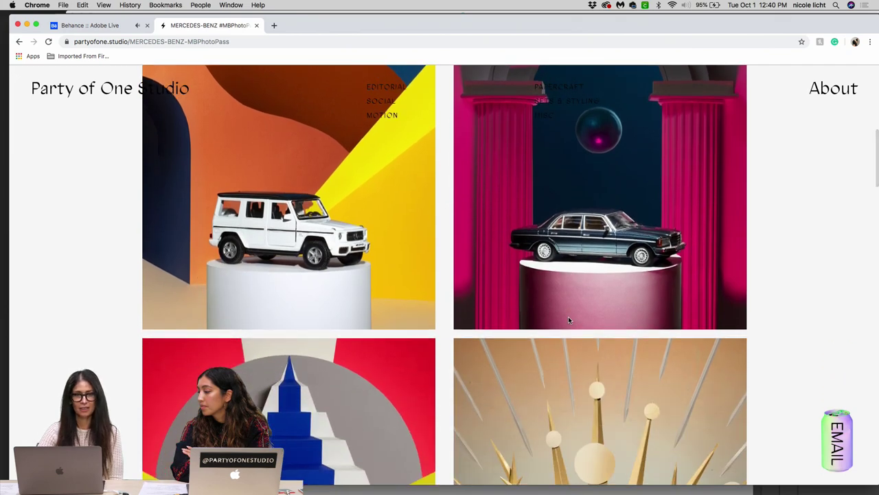
scroll(568, 319, down, 8)
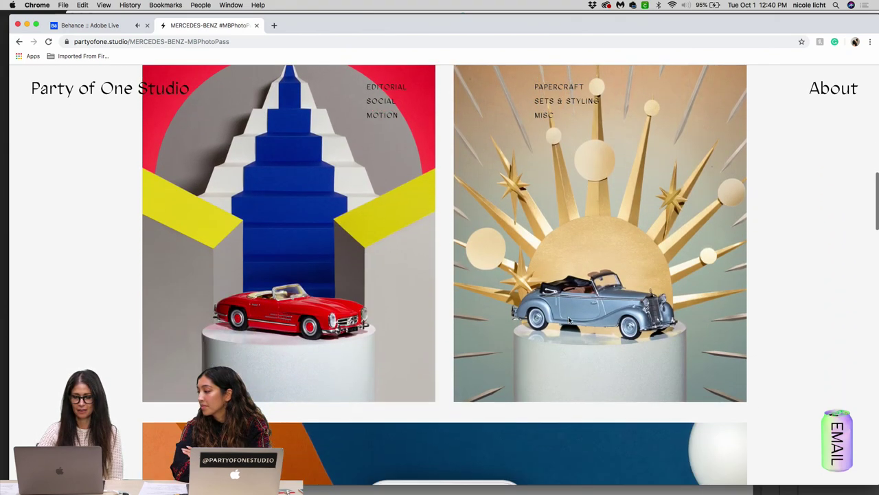
scroll(568, 320, down, 6)
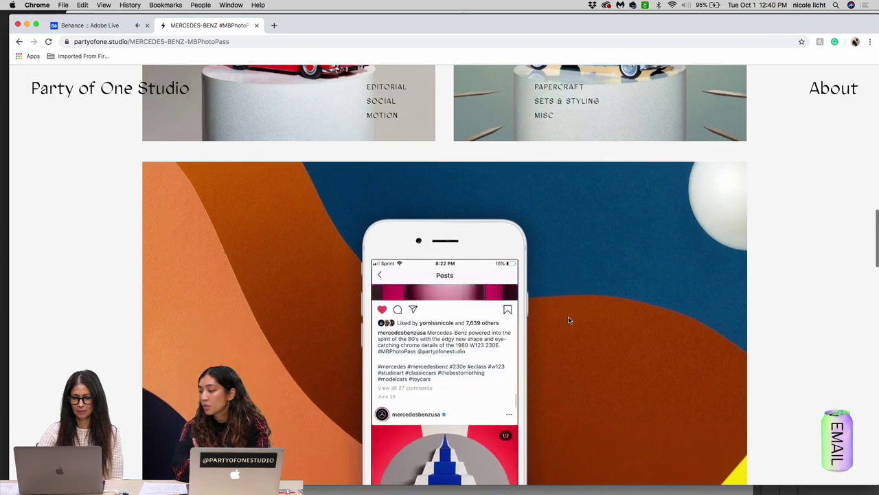
scroll(568, 320, down, 3)
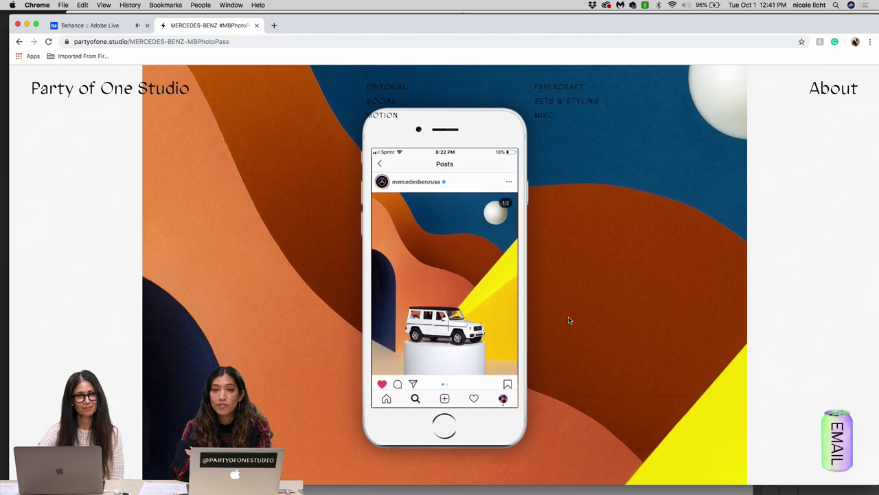
Step: Browse the papercraft car sets and behind-the-scenes photos down to the taped mustard curtain
scroll(568, 320, down, 3)
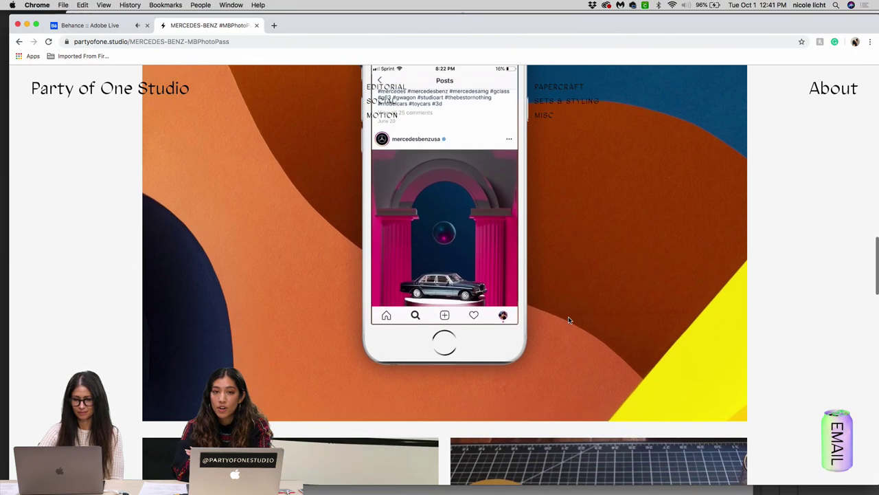
scroll(568, 319, down, 5)
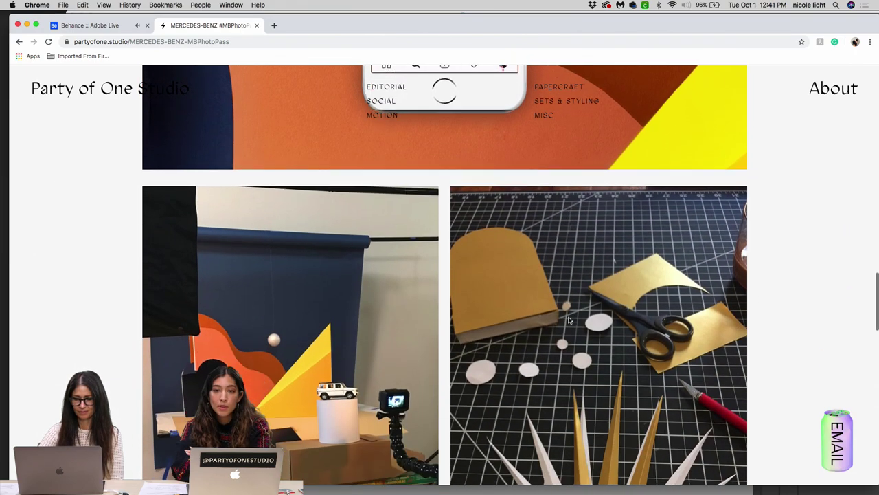
scroll(568, 320, down, 3)
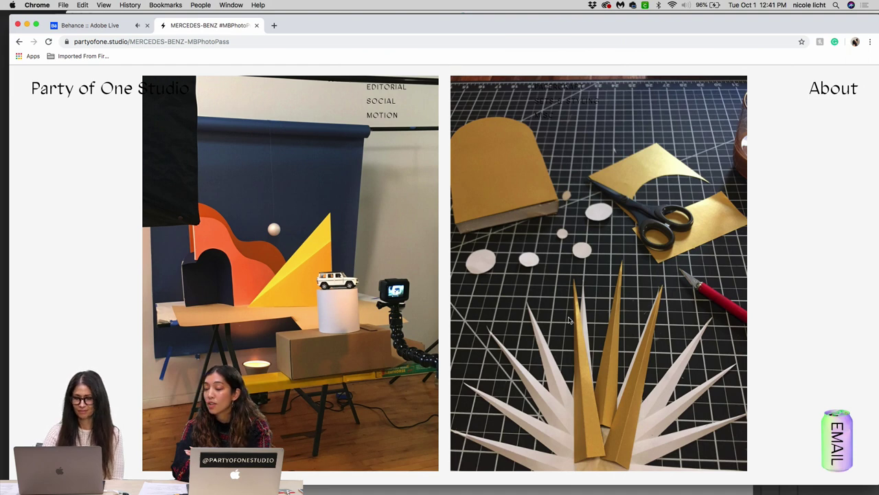
scroll(568, 320, down, 5)
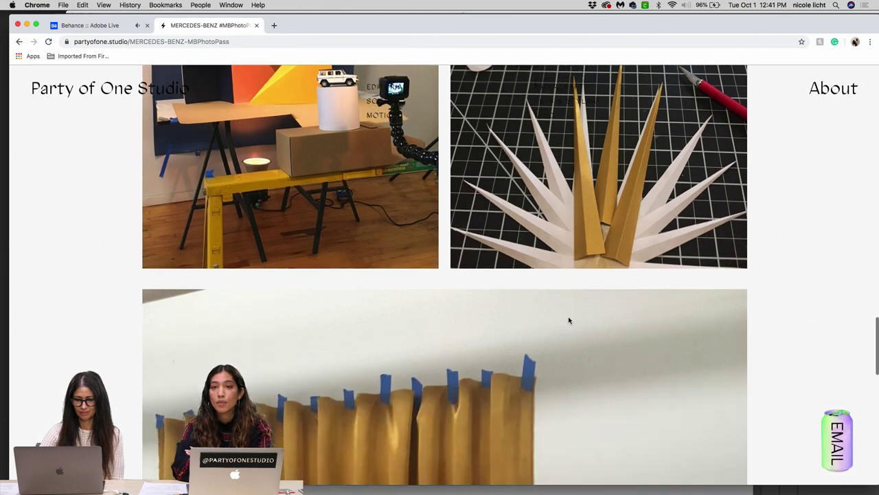
scroll(568, 319, down, 10)
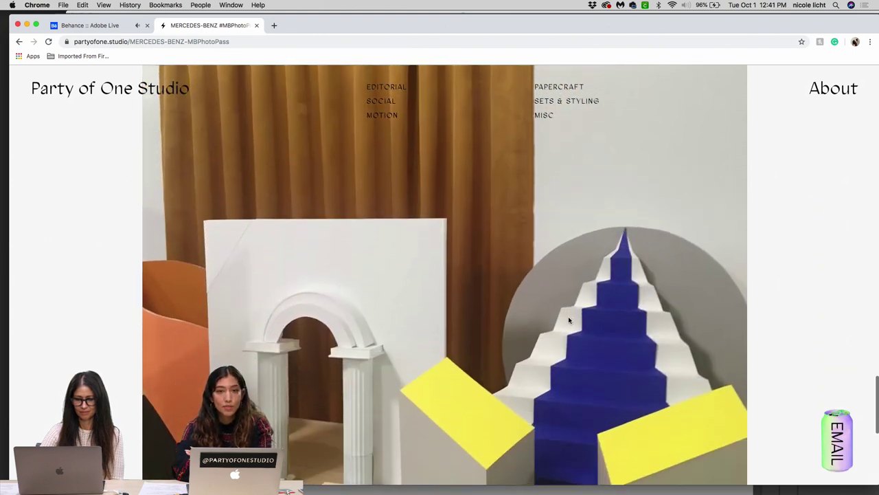
scroll(568, 319, down, 1)
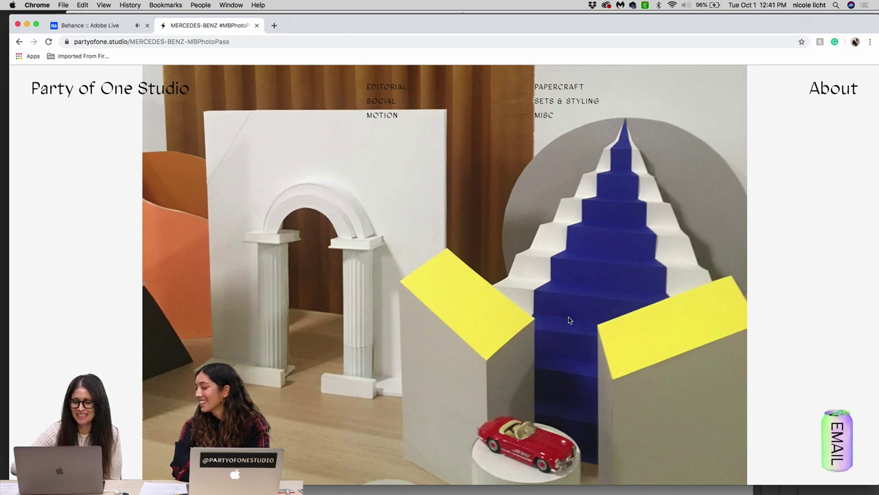
scroll(569, 320, down, 3)
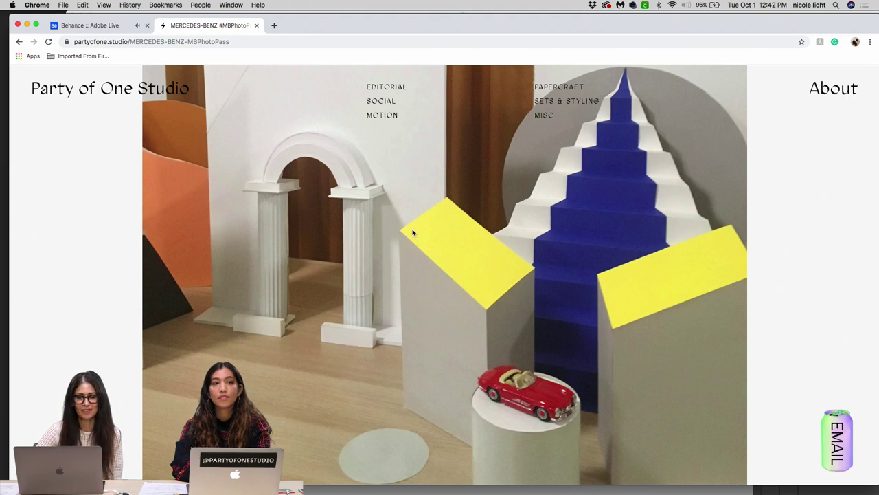
scroll(405, 248, down, 1)
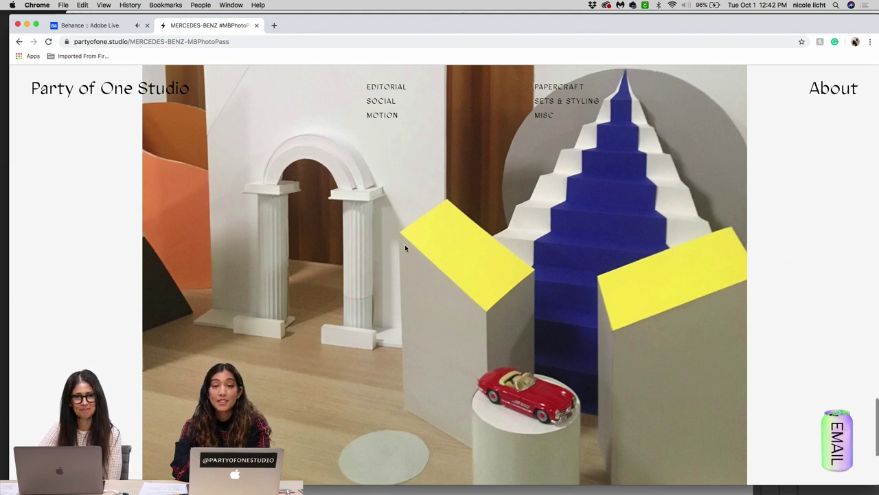
scroll(405, 248, down, 3)
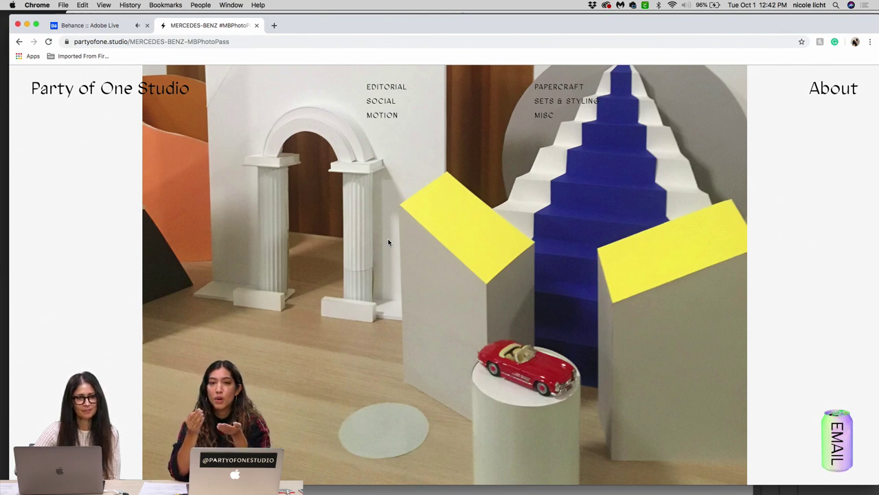
scroll(388, 242, down, 3)
scroll(388, 242, up, 5)
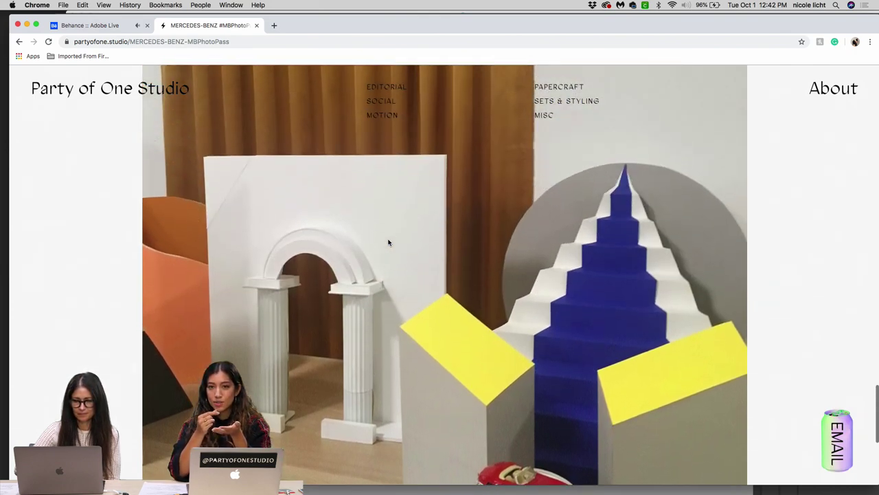
scroll(388, 242, up, 3)
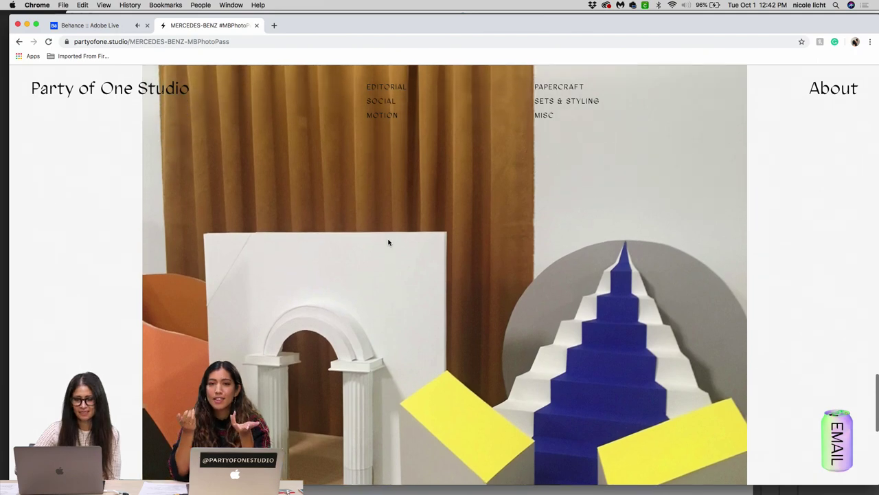
scroll(388, 241, up, 8)
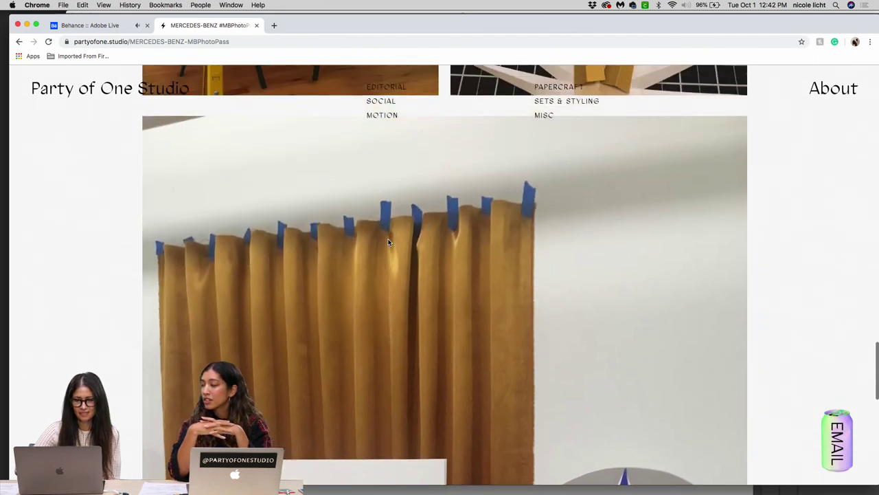
Step: Scroll up the MBPhotoPass page to its Mercedes-Benz description and credits list
scroll(388, 242, up, 6)
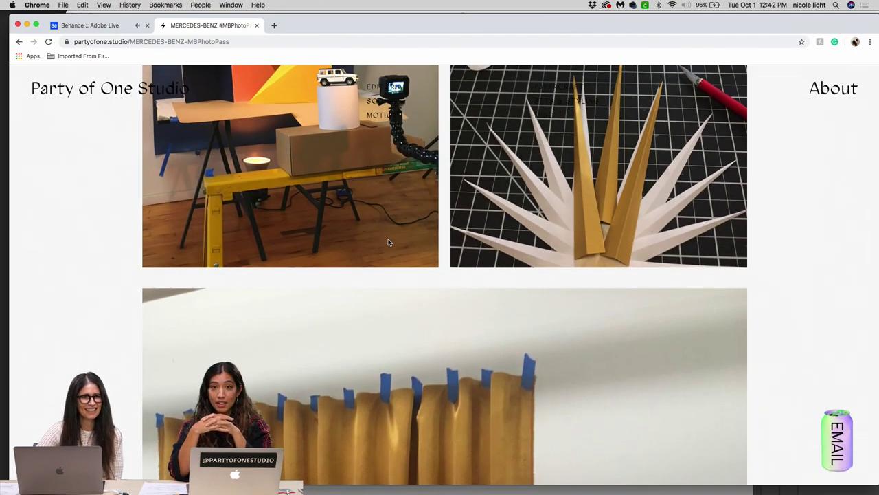
scroll(388, 242, up, 6)
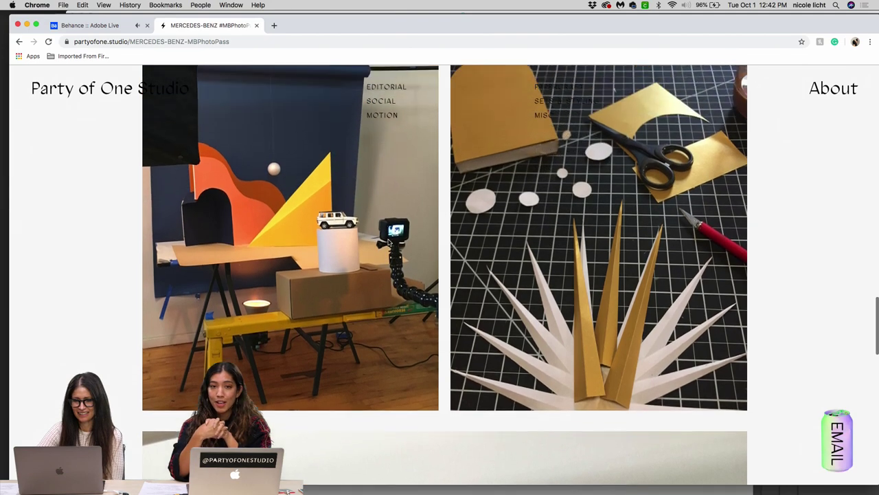
scroll(388, 241, up, 8)
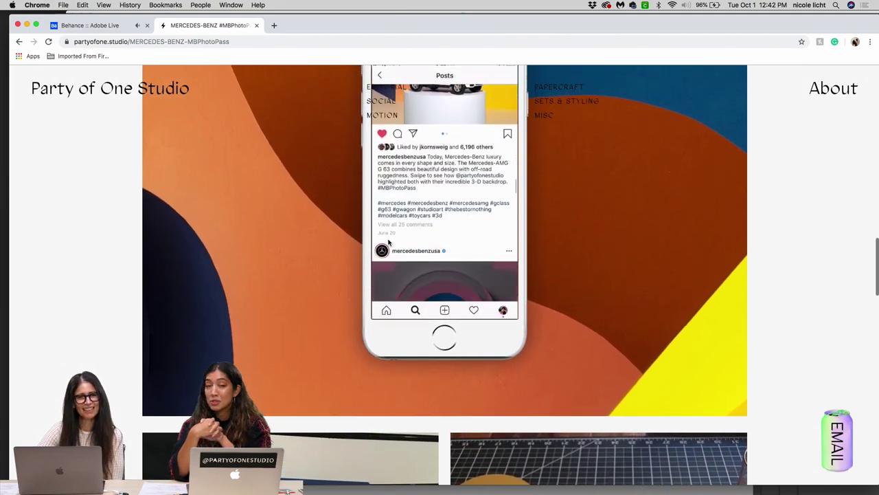
scroll(388, 242, up, 6)
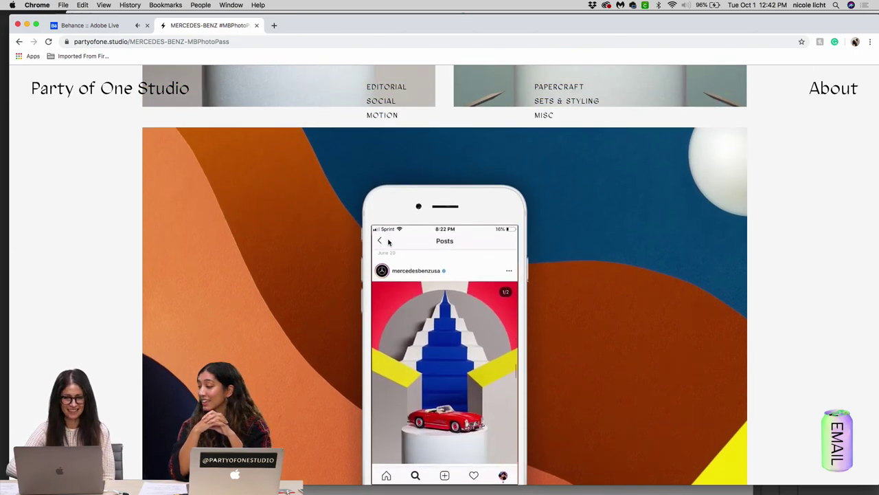
scroll(388, 241, up, 3)
scroll(388, 242, up, 15)
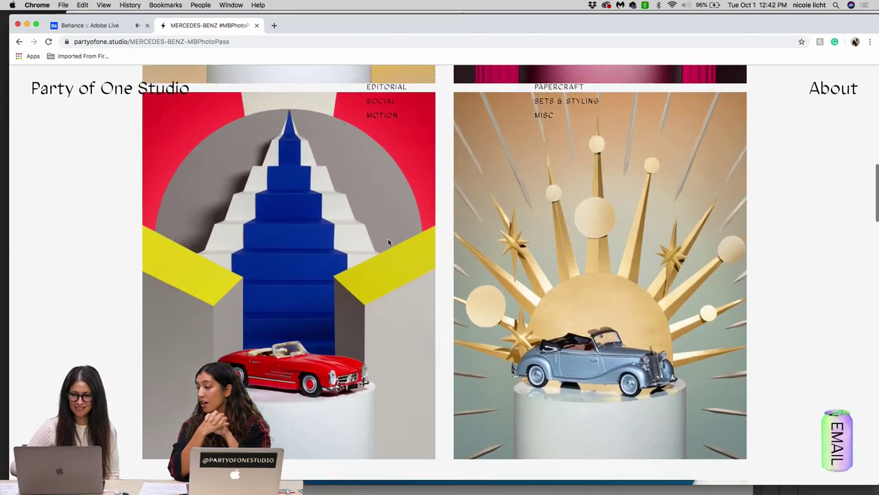
scroll(388, 242, down, 12)
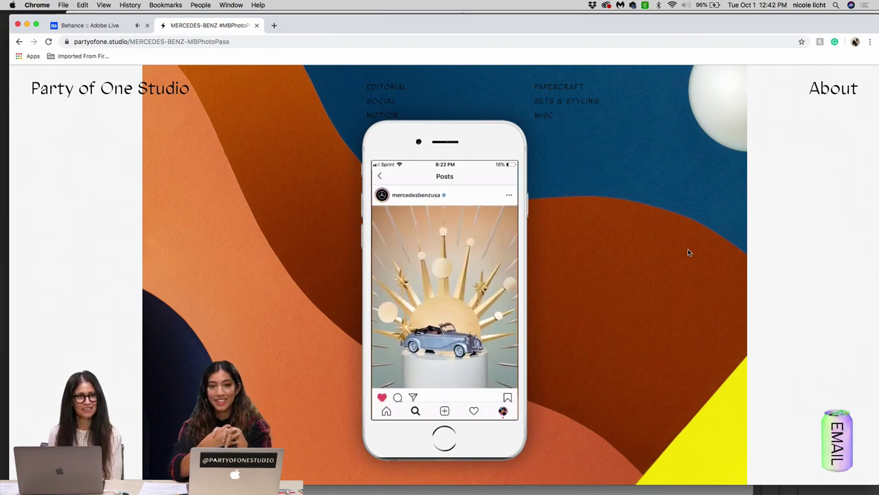
scroll(689, 252, down, 10)
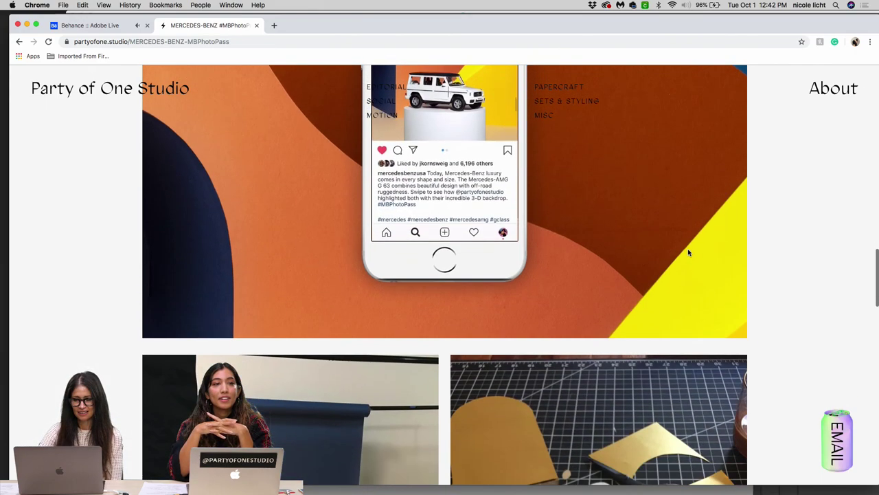
scroll(689, 252, up, 2)
scroll(688, 252, up, 15)
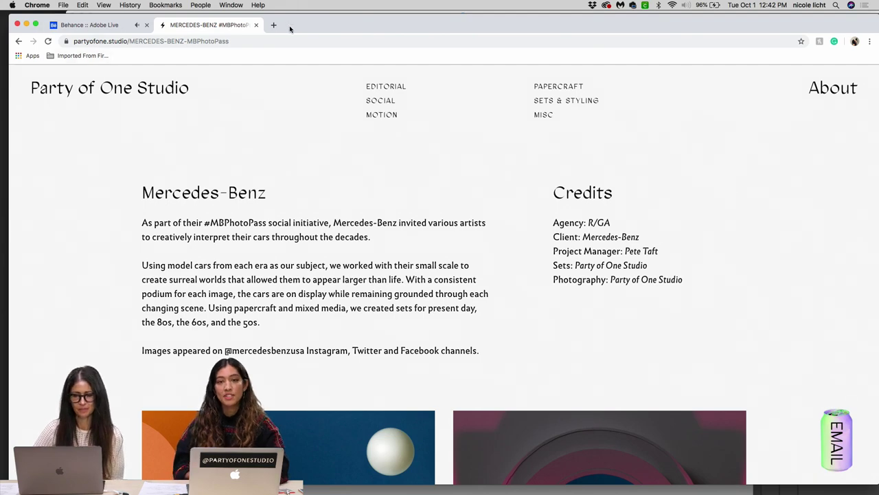
Step: Rearrange the Chrome and Photoshop windows to reveal the Fire Fingers Selects folder in Finder
drag(288, 27, 301, 83)
click(329, 19)
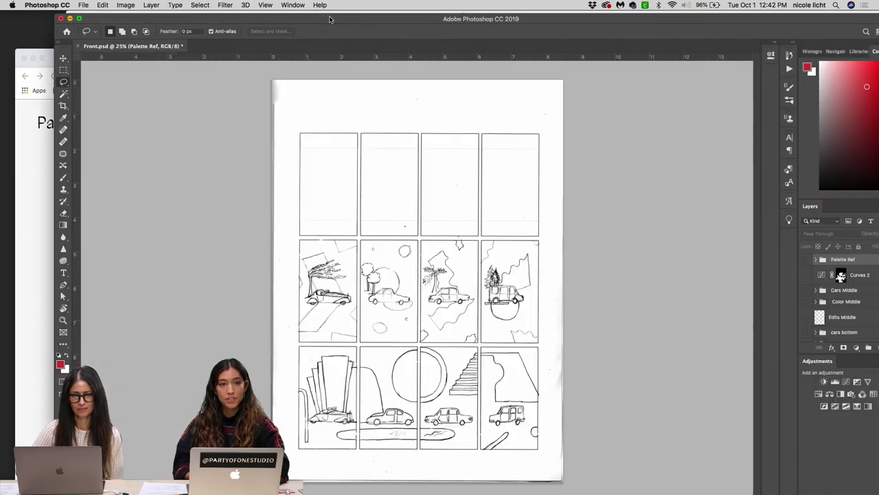
click(39, 124)
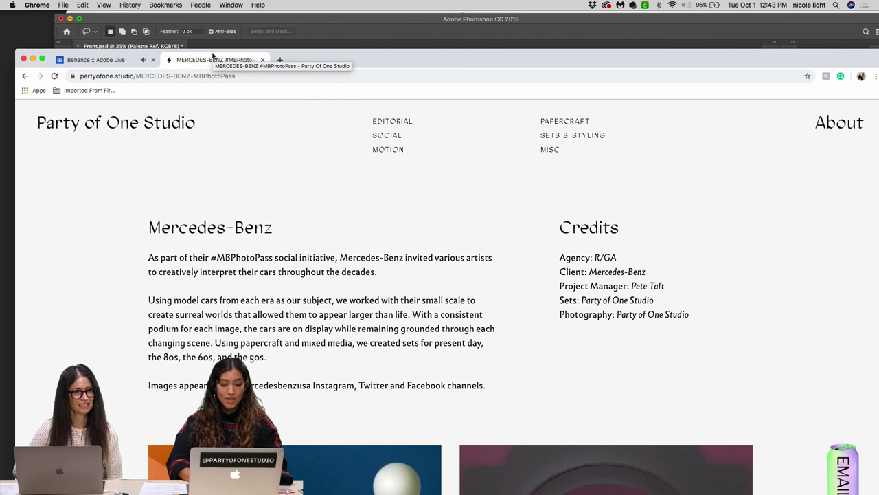
drag(360, 59, 357, 28)
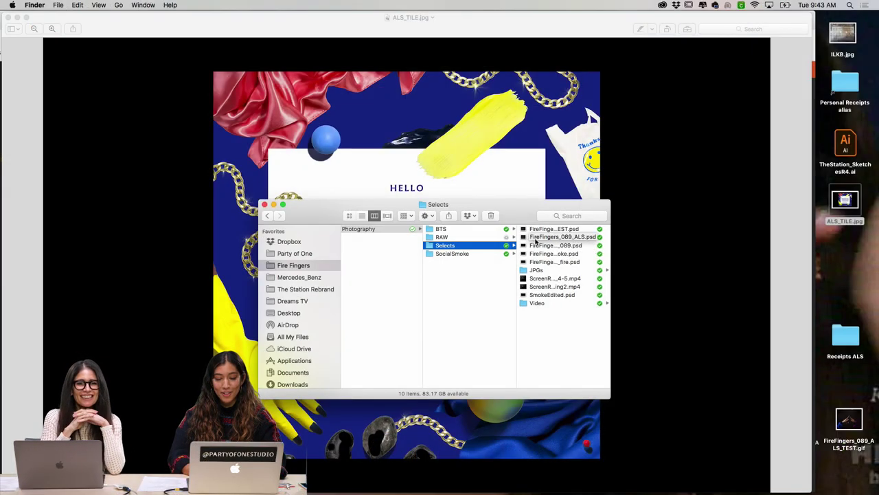
Step: Open FireFingers_089_ALS.psd from the Selects folder in Photoshop
click(547, 238)
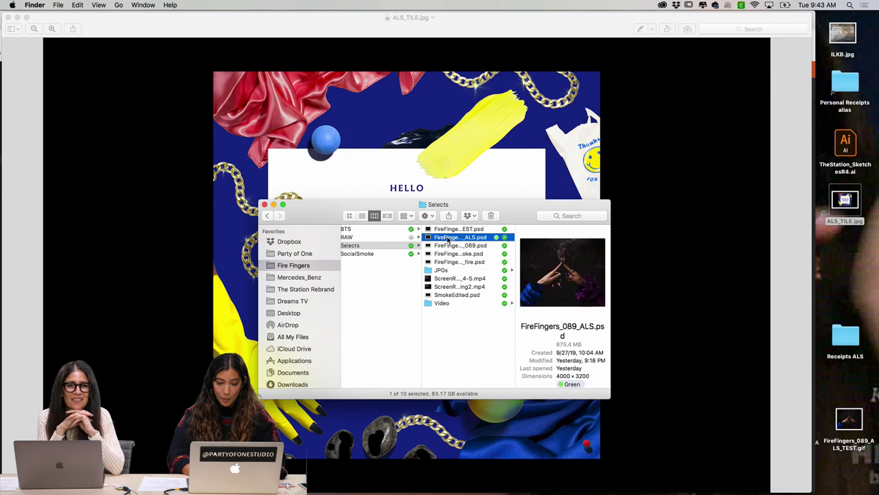
double_click(448, 238)
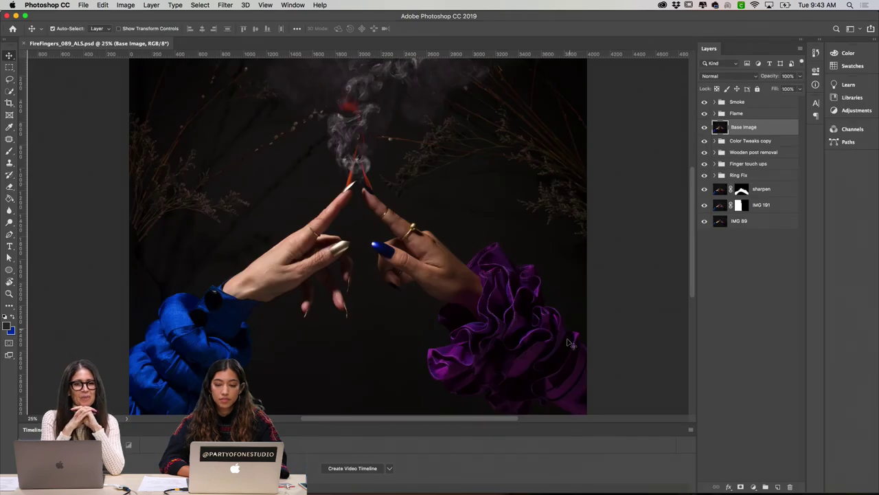
Step: Toggle the Flame group's visibility and hide the retouch layers down the Layers stack
click(715, 260)
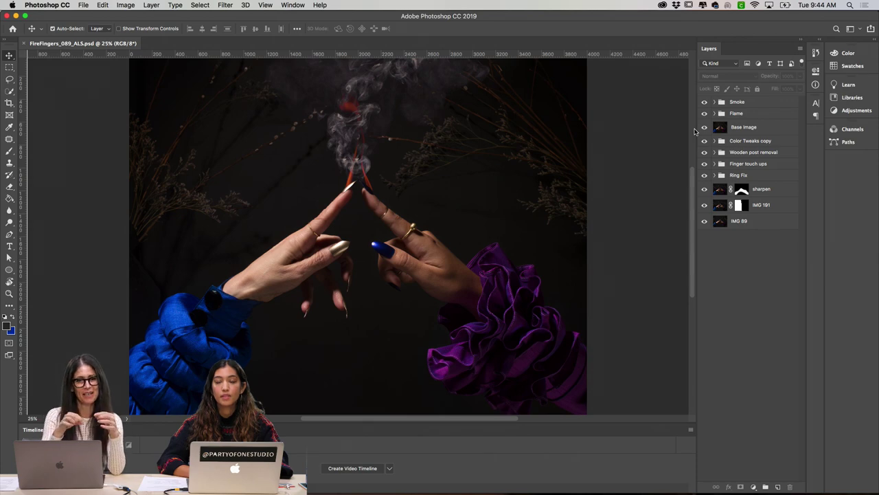
click(704, 114)
click(704, 114)
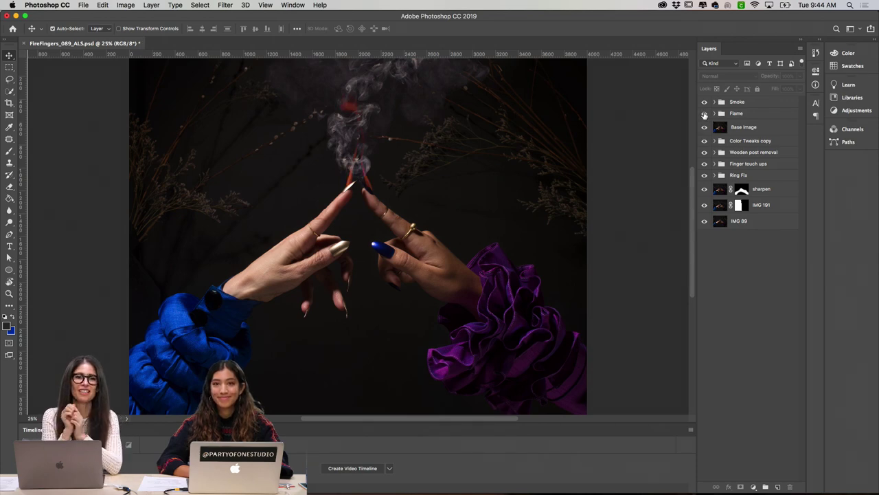
click(704, 114)
click(704, 114)
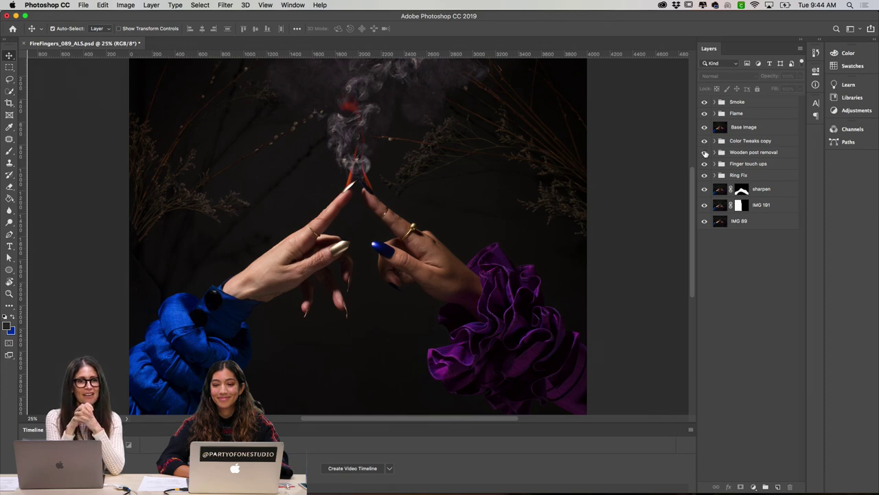
mouse_move(705, 153)
mouse_down()
mouse_move(704, 129)
mouse_move(704, 151)
mouse_up()
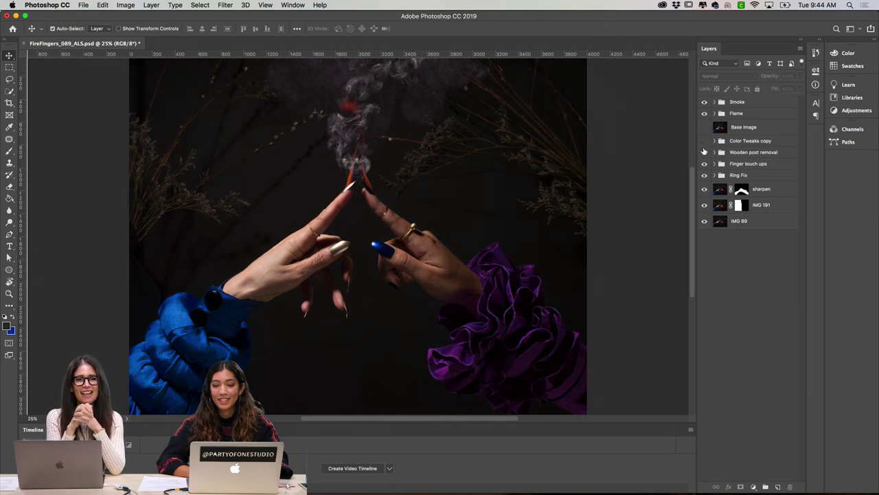
click(704, 152)
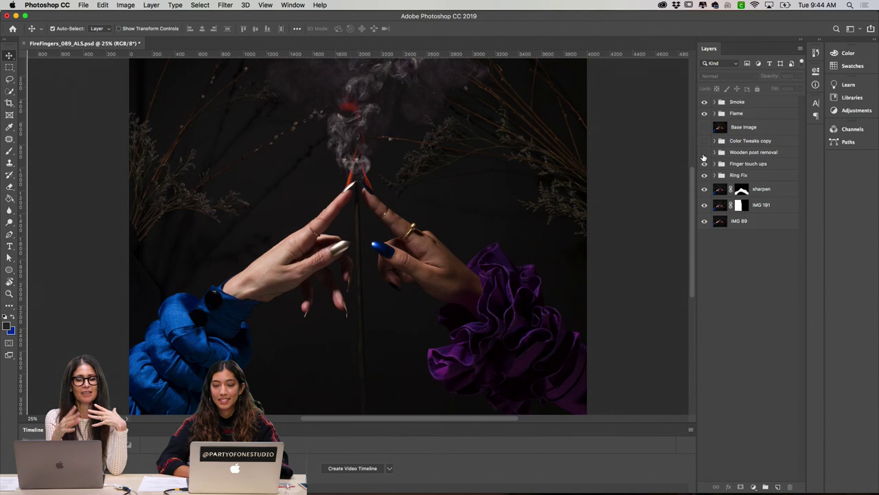
click(703, 153)
drag(704, 152, 704, 105)
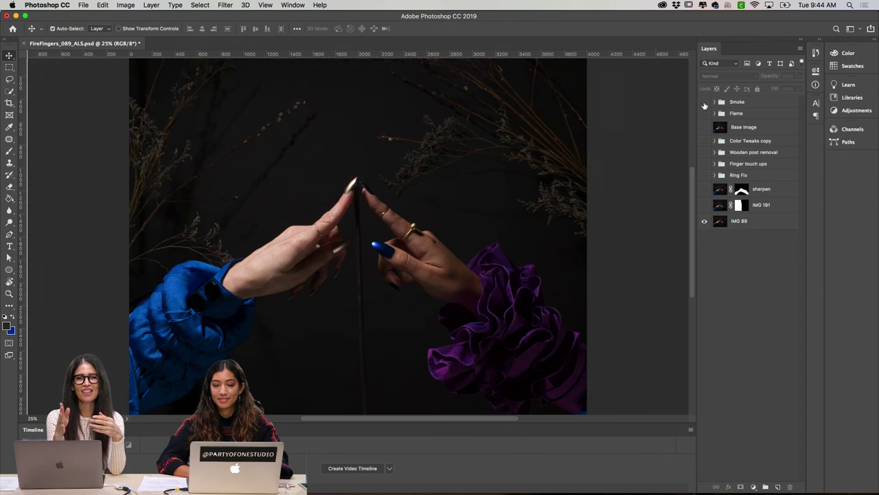
Step: Show IMG 191, sharpen, Ring Fix, Finger touch ups, Wooden post removal, Color Tweaks copy and Base Image again
click(704, 206)
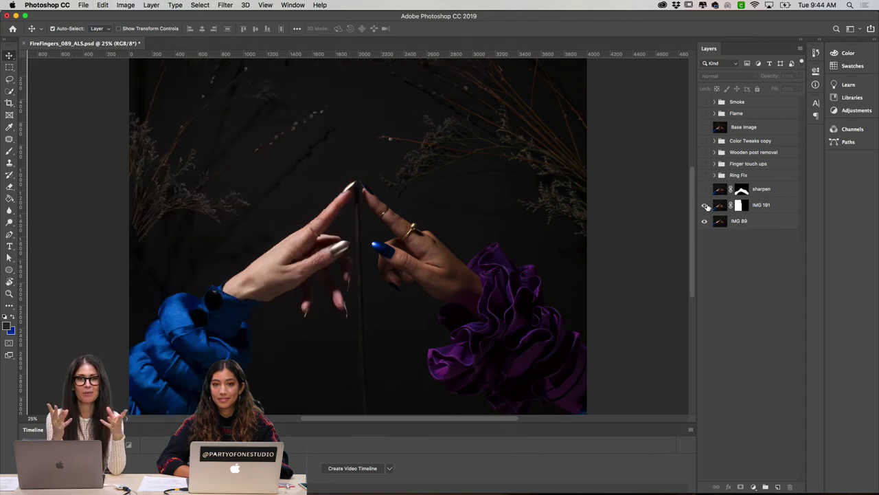
click(704, 189)
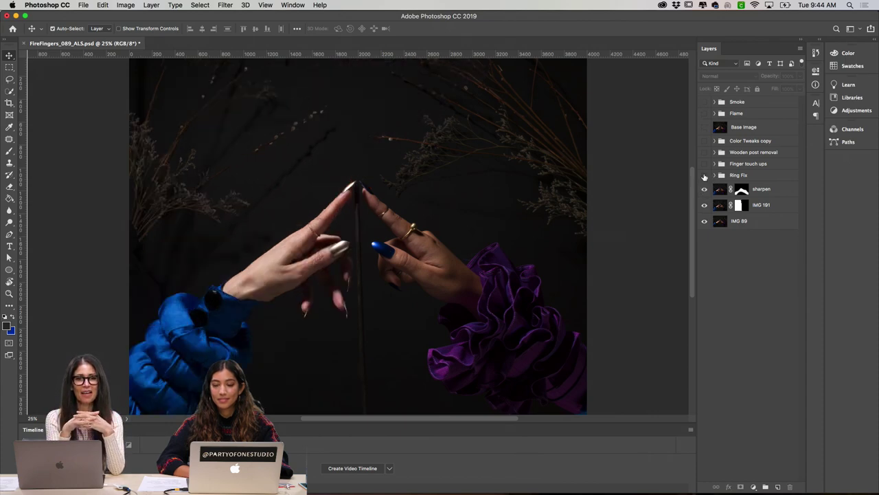
click(704, 175)
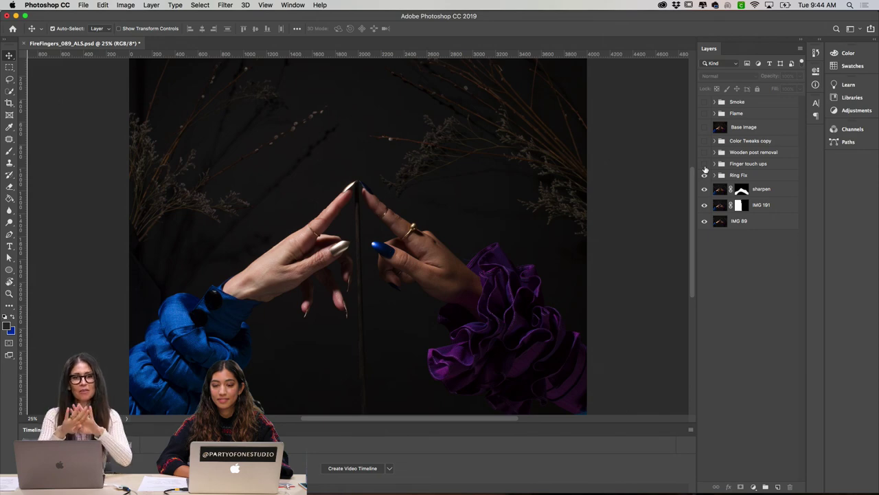
click(704, 164)
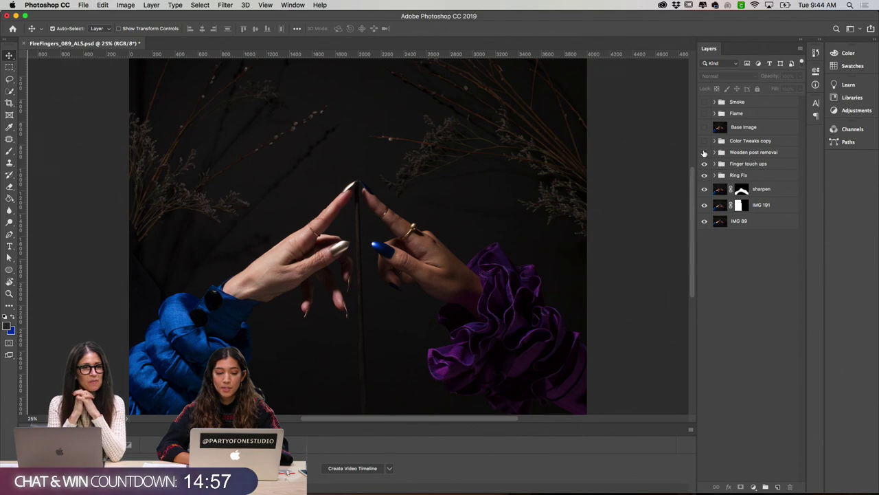
click(704, 152)
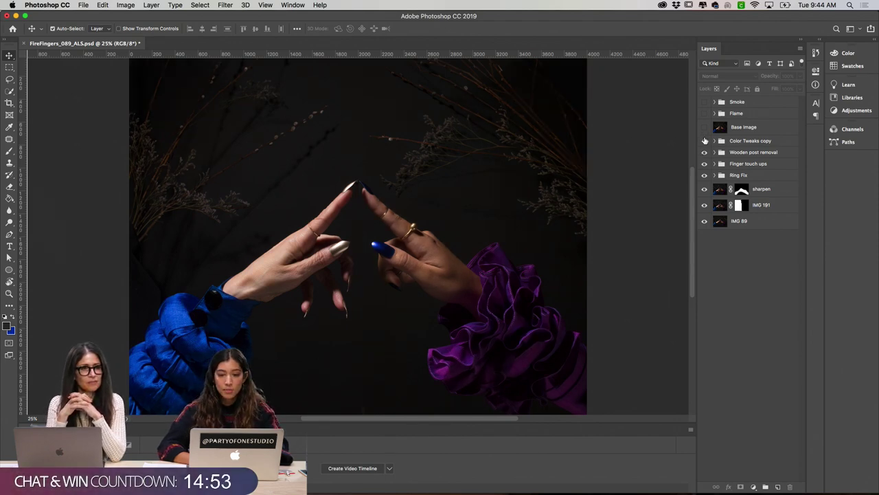
click(704, 140)
click(704, 127)
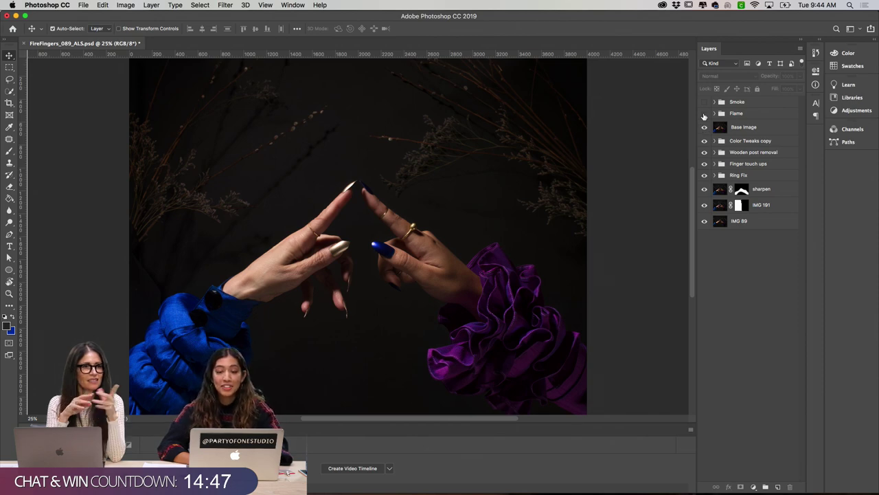
Step: Turn on the Flame and Smoke groups above the fingertips
click(704, 113)
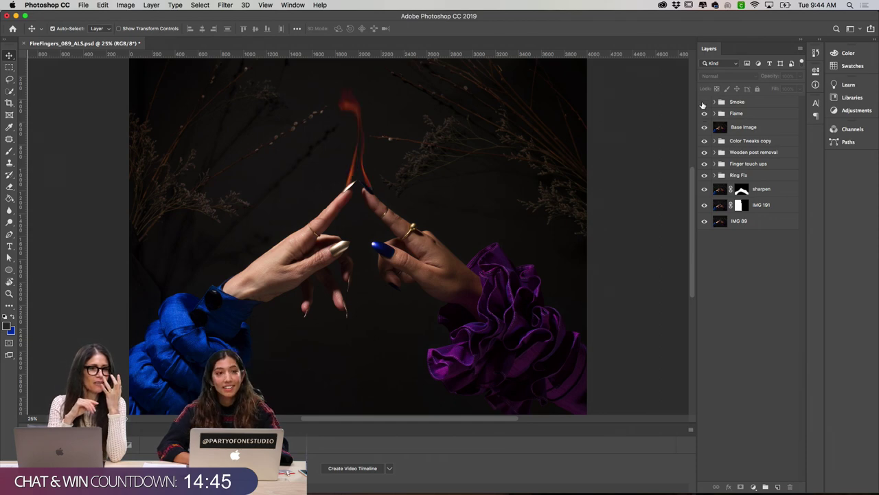
click(704, 102)
click(704, 102)
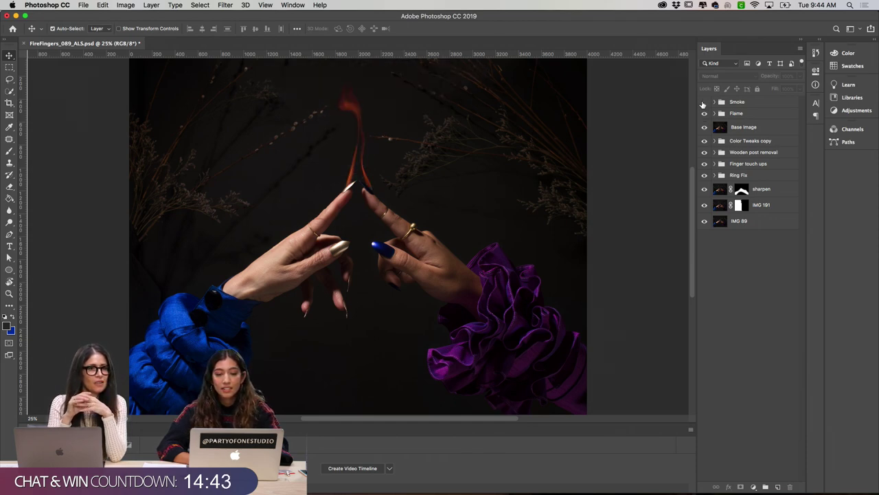
click(704, 102)
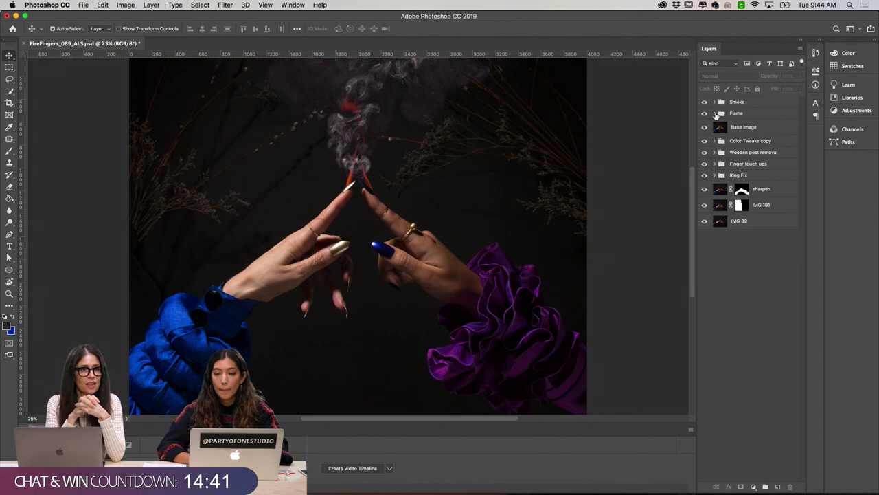
Step: Merge the two flame layers into flame copy, set it to Lighten, and ungroup Flame
click(715, 114)
click(742, 159)
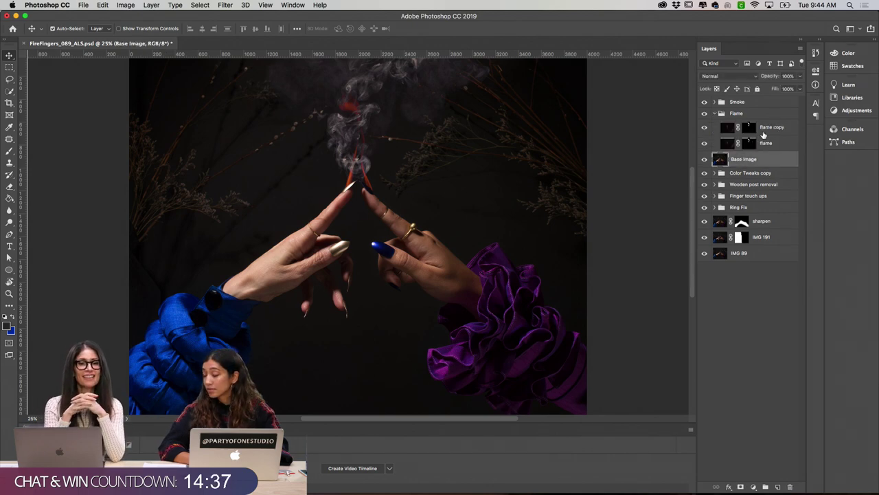
drag(764, 144, 768, 126)
key(super+e)
click(717, 76)
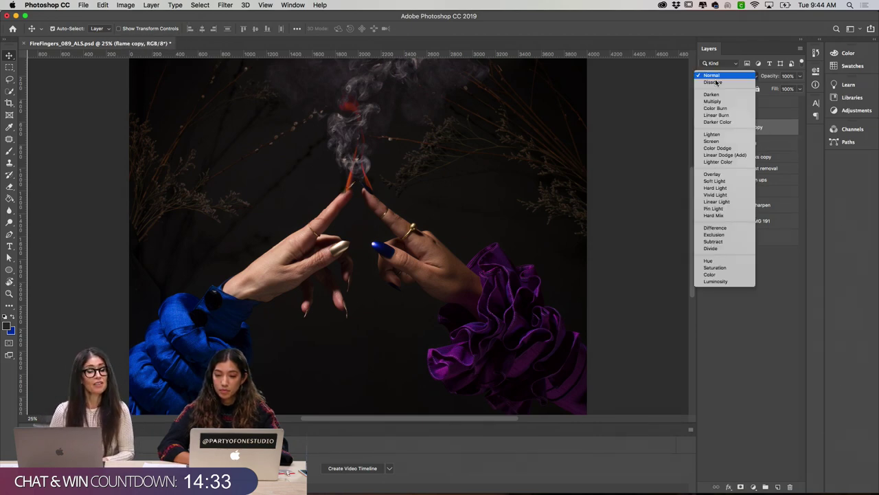
click(713, 134)
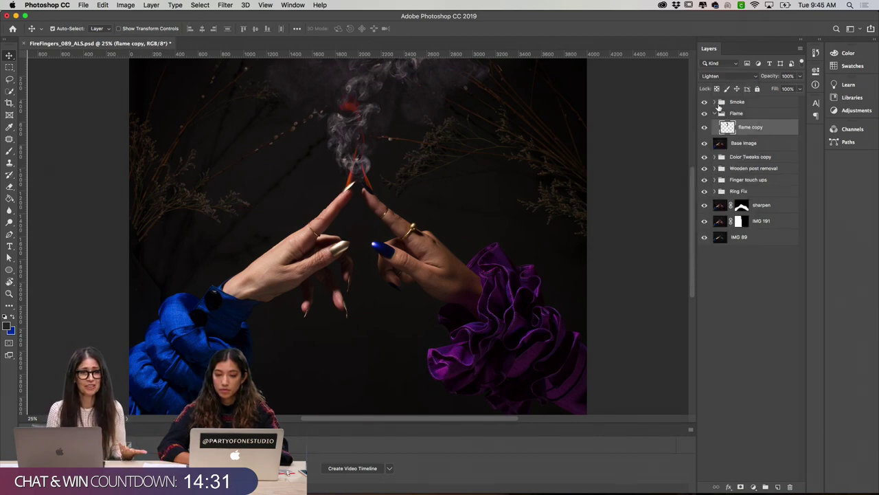
key(super+shift+g)
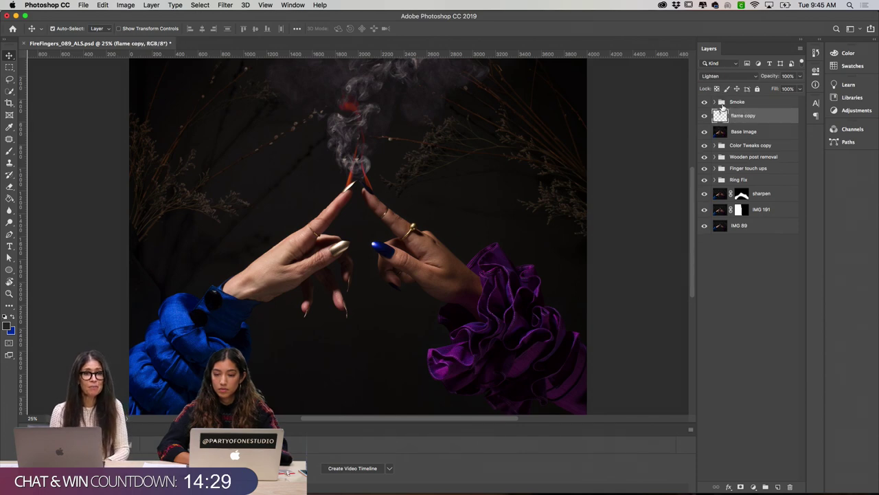
Step: Merge all smoke layers into one Lighten layer, then select flame copy
click(714, 102)
click(770, 172)
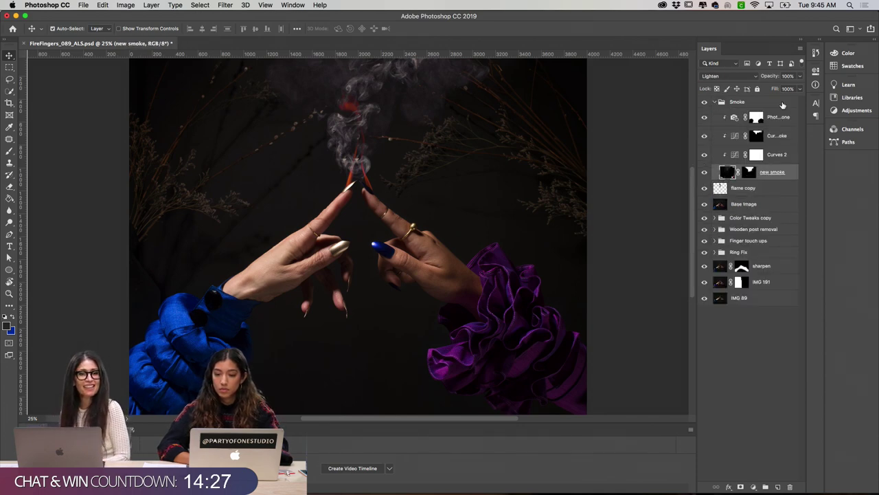
shift+click(778, 119)
key(super+e)
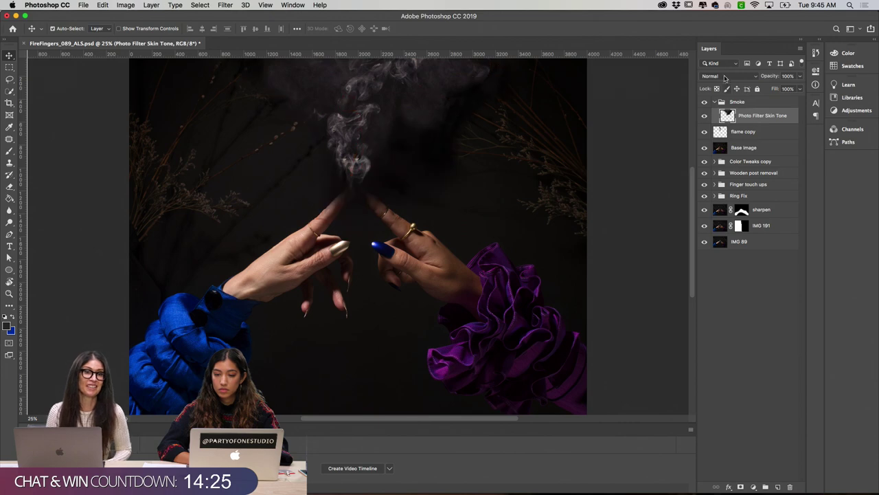
click(728, 75)
click(722, 135)
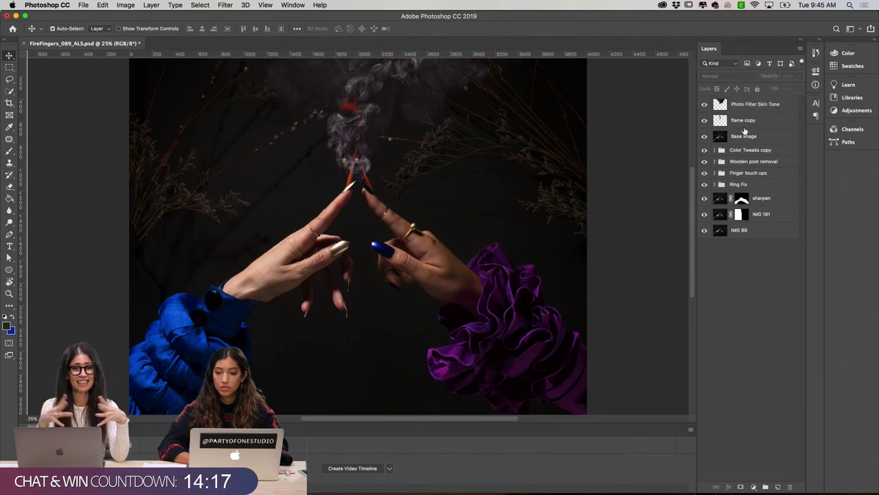
click(740, 122)
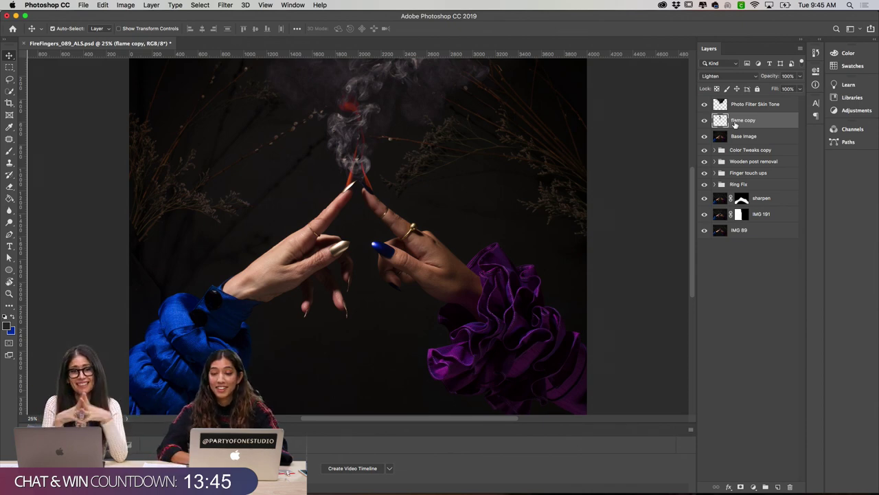
Step: Compare with flame copy and Photo Filter Skin Tone toggled on and off, leaving both visible
click(704, 121)
click(704, 121)
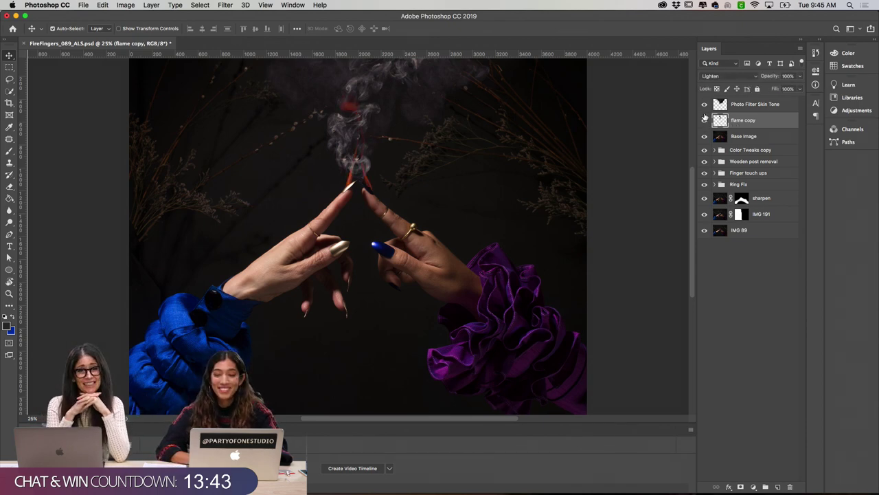
click(704, 121)
click(704, 120)
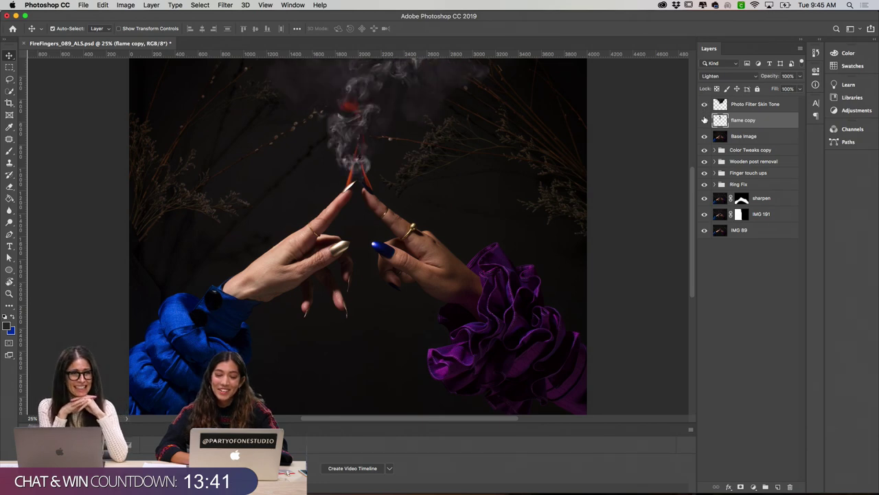
click(704, 122)
click(704, 104)
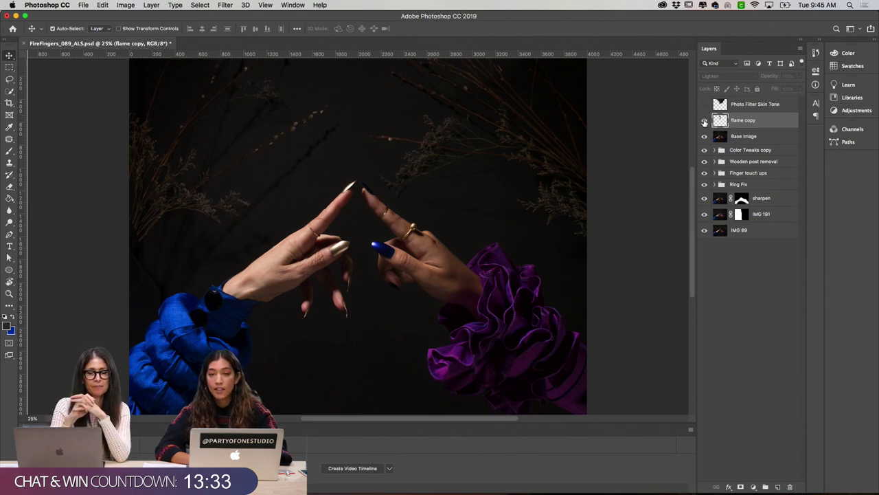
click(704, 121)
click(704, 121)
click(704, 122)
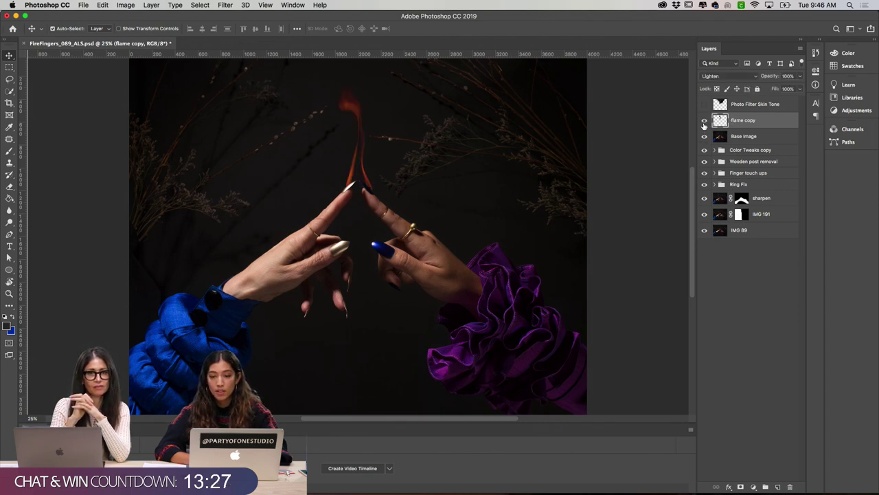
click(704, 121)
click(704, 122)
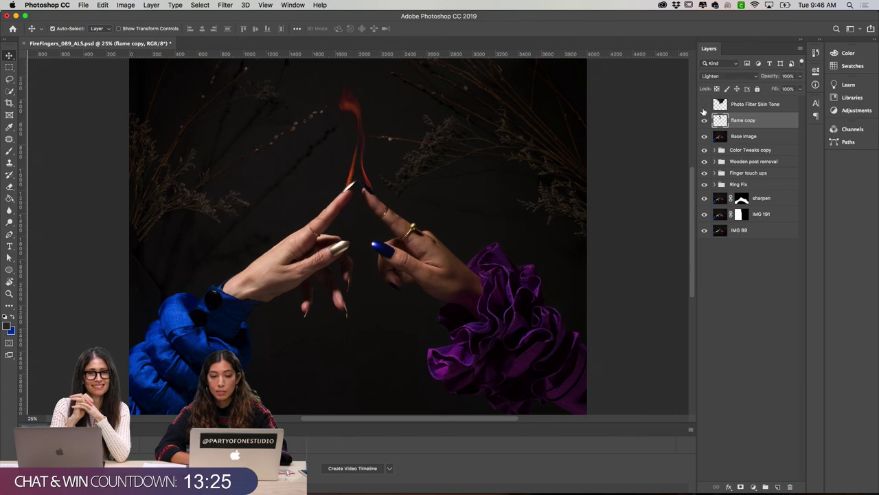
click(703, 105)
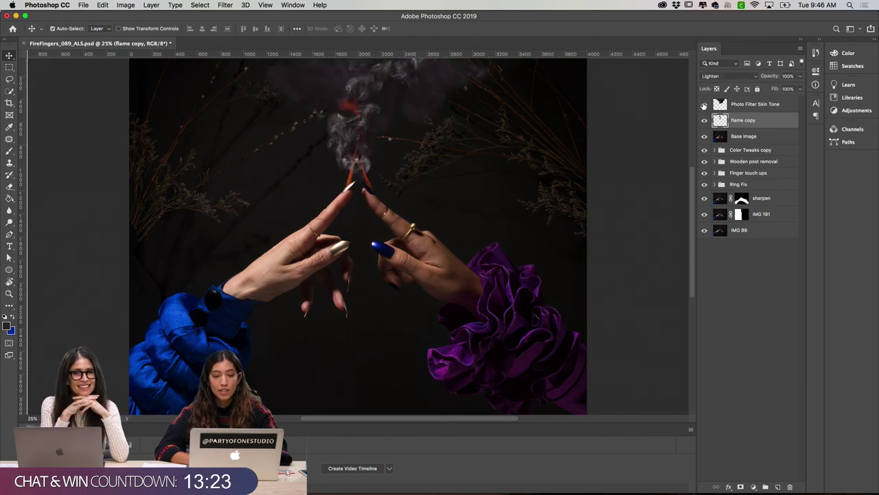
Step: Lower Photo Filter Skin Tone's opacity to dim the smoke and move flame copy above it
click(730, 105)
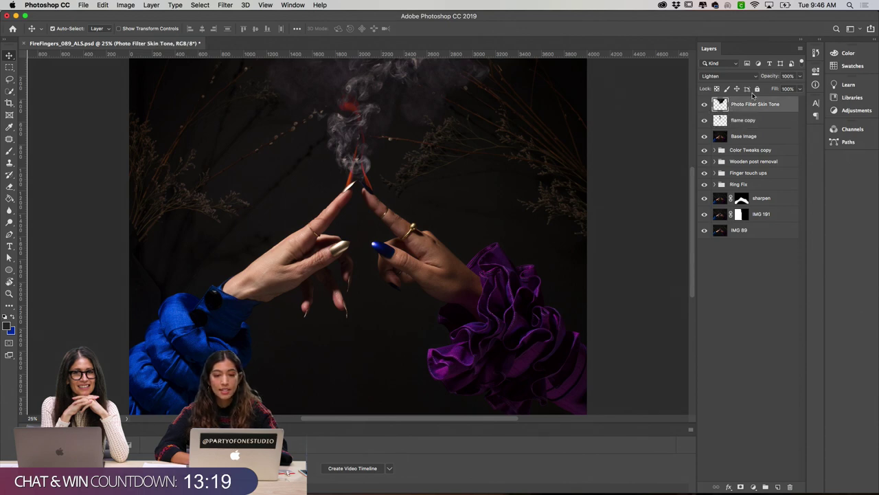
drag(782, 74, 753, 76)
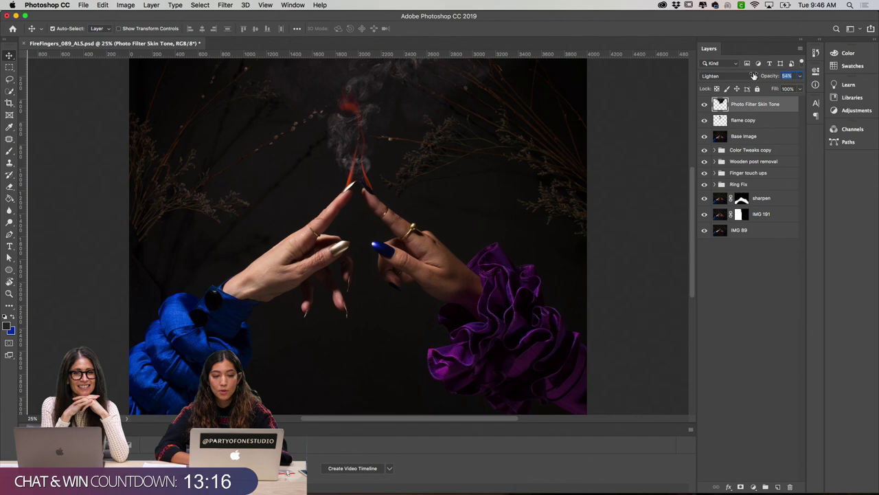
click(751, 120)
drag(726, 116, 728, 101)
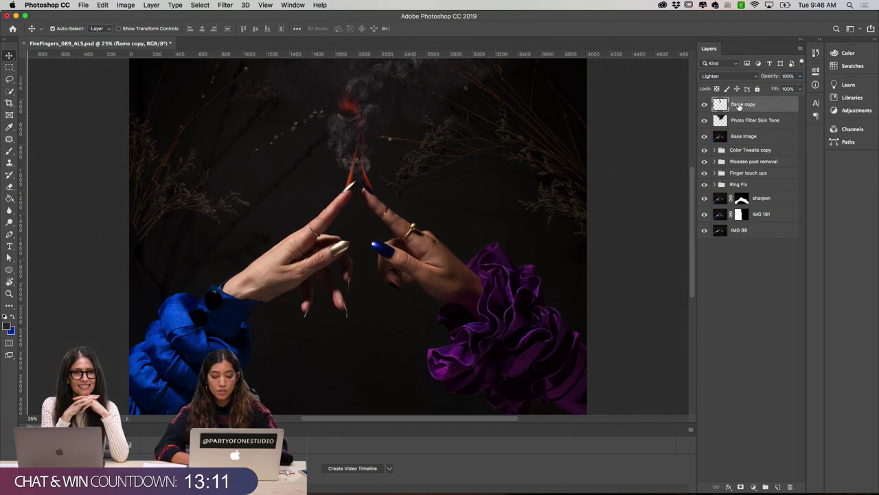
Step: Duplicate flame copy as flame copy 2 and open it in Liquify
key(super+j)
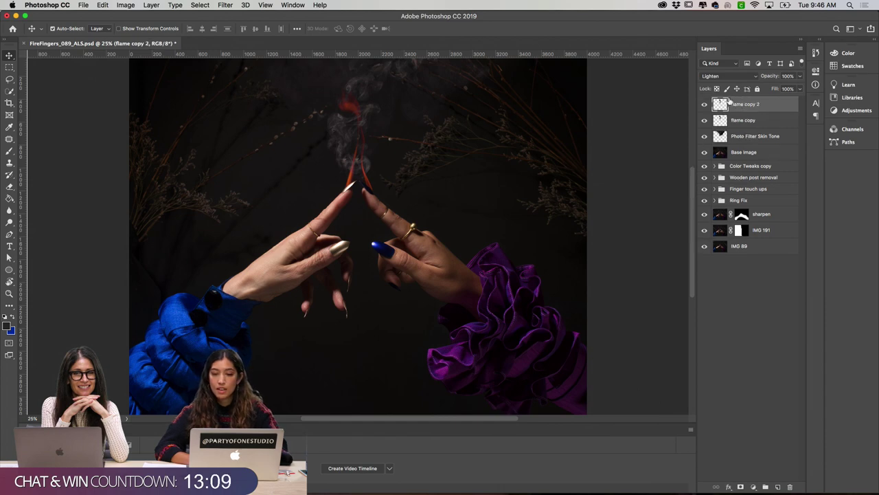
click(225, 5)
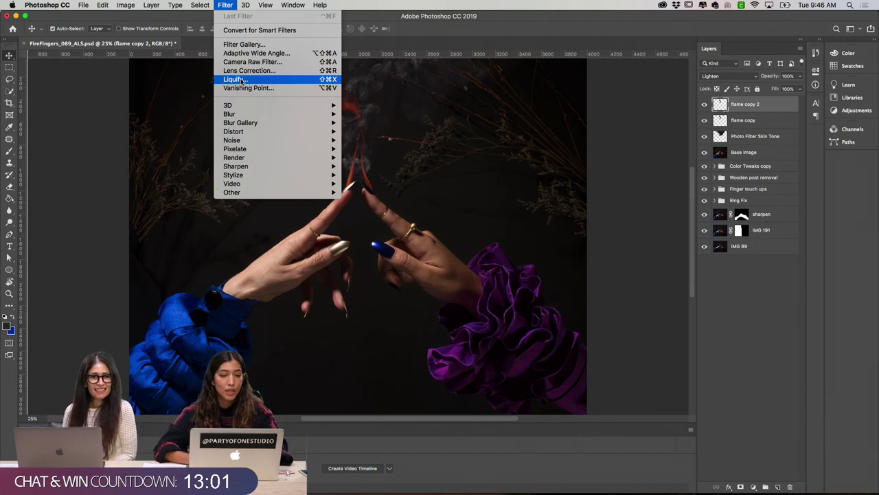
click(234, 79)
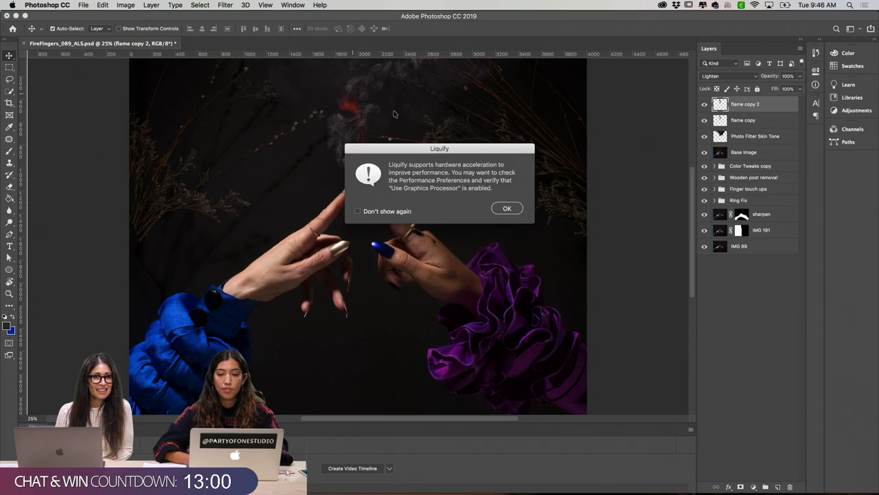
click(508, 209)
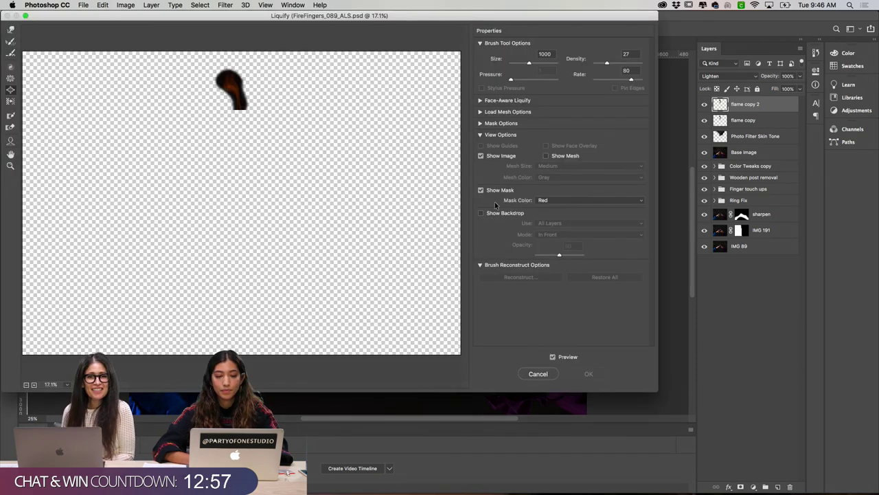
Step: Zoom in on the flame and push its right edge with a 500-size brush
drag(280, 151, 281, 141)
click(282, 142)
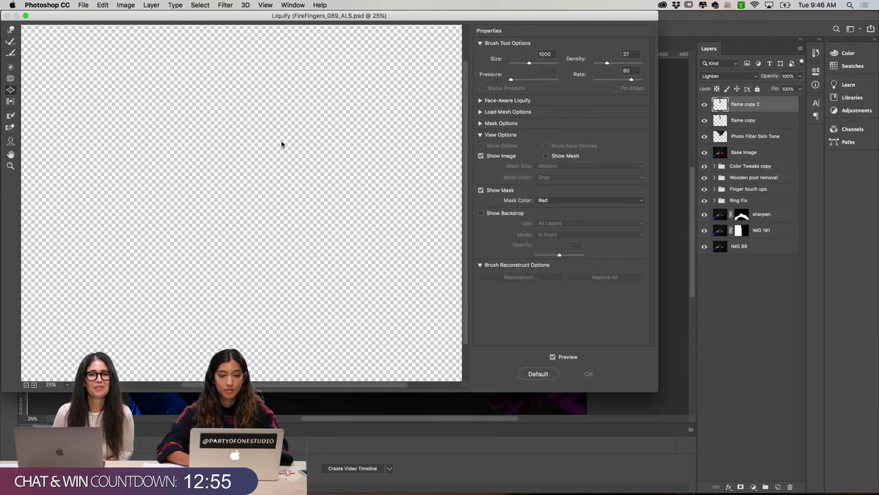
scroll(270, 130, right, 3)
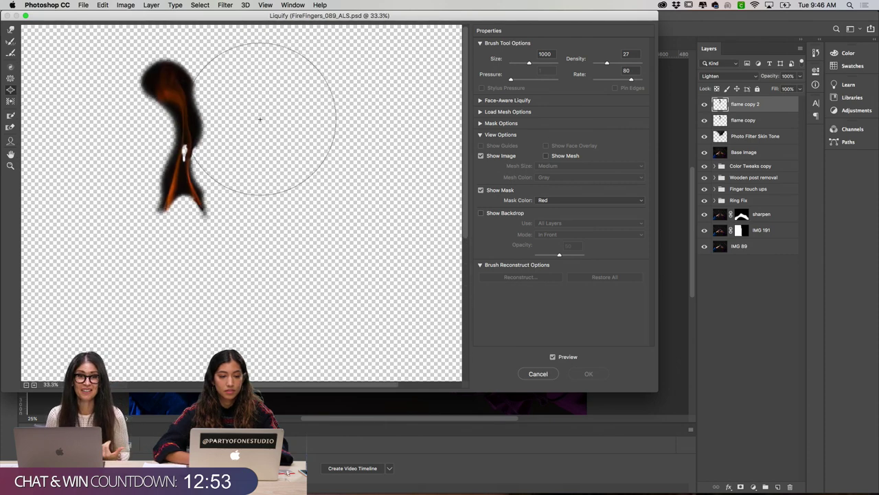
key(bracketleft)
key(bracketleft)
key(bracketleft)
key(bracketleft)
key(bracketleft)
key(bracketleft)
key(bracketleft)
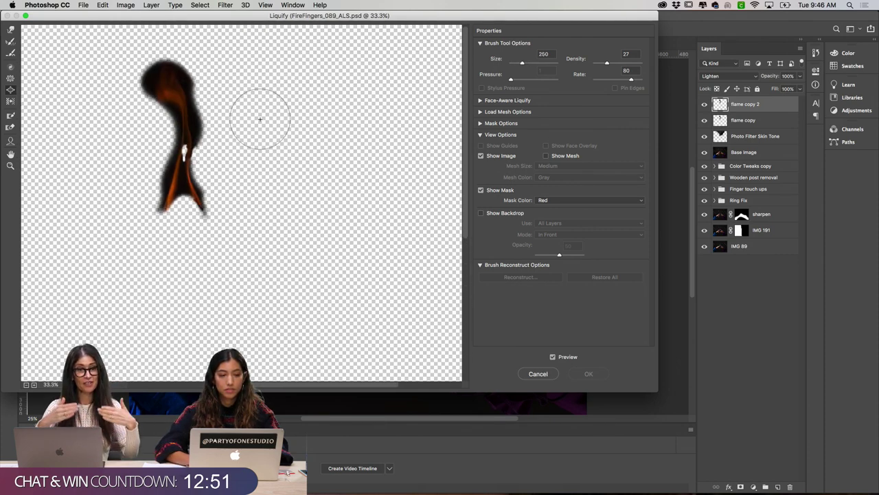
key(bracketright)
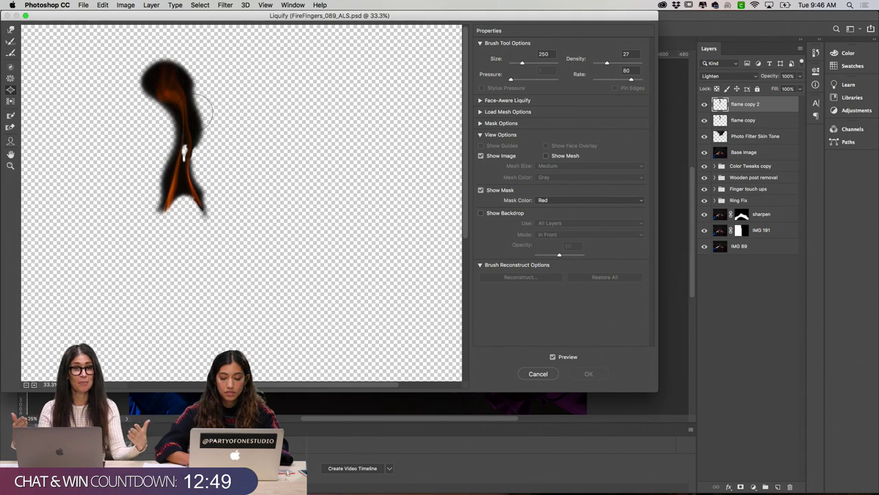
key(bracketright)
key(bracketright)
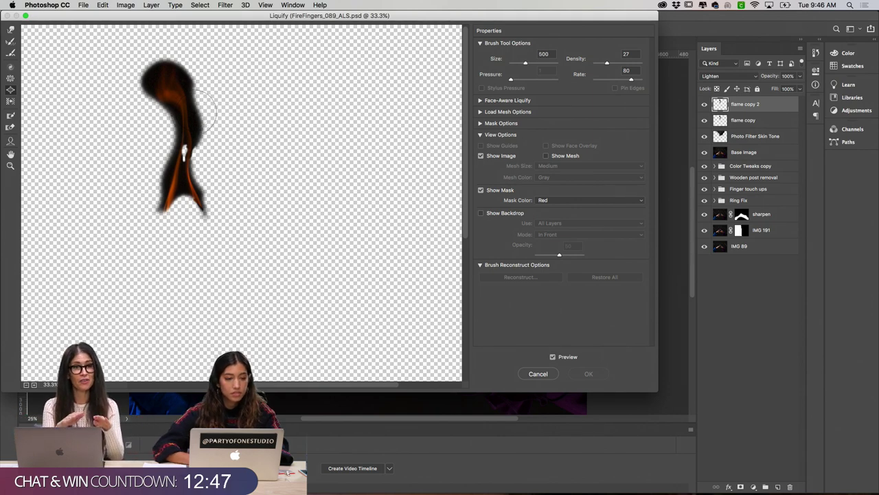
mouse_move(194, 118)
mouse_down()
mouse_move(176, 92)
mouse_move(193, 61)
mouse_up()
Step: Forward Warp the flame's upper-left edge at 300, then its middle and top at 500
click(10, 29)
key(bracketleft)
key(bracketleft)
key(bracketleft)
key(bracketleft)
key(bracketleft)
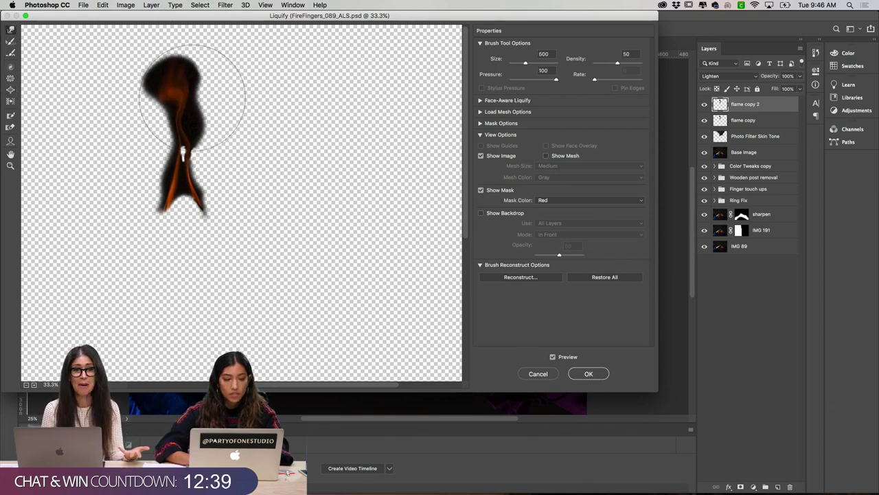
mouse_move(194, 95)
mouse_down()
mouse_move(168, 88)
mouse_move(190, 89)
mouse_move(180, 88)
mouse_move(180, 67)
mouse_move(206, 70)
mouse_up()
key(bracketright)
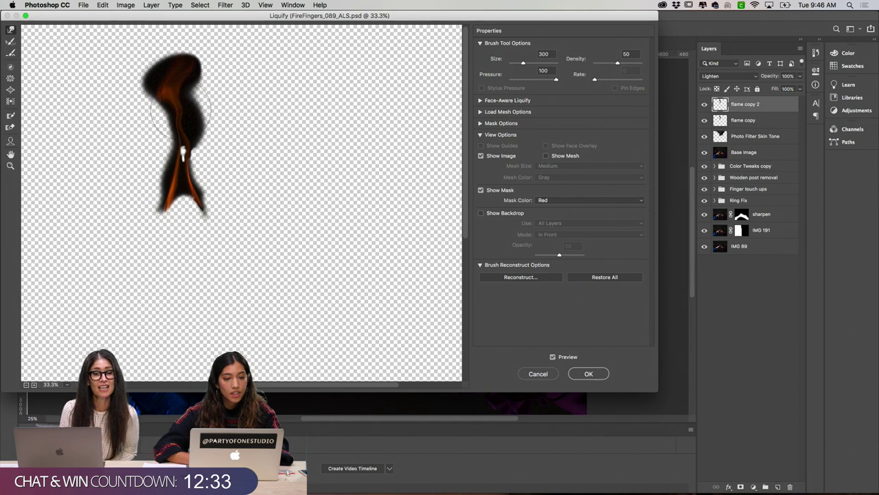
key(bracketright)
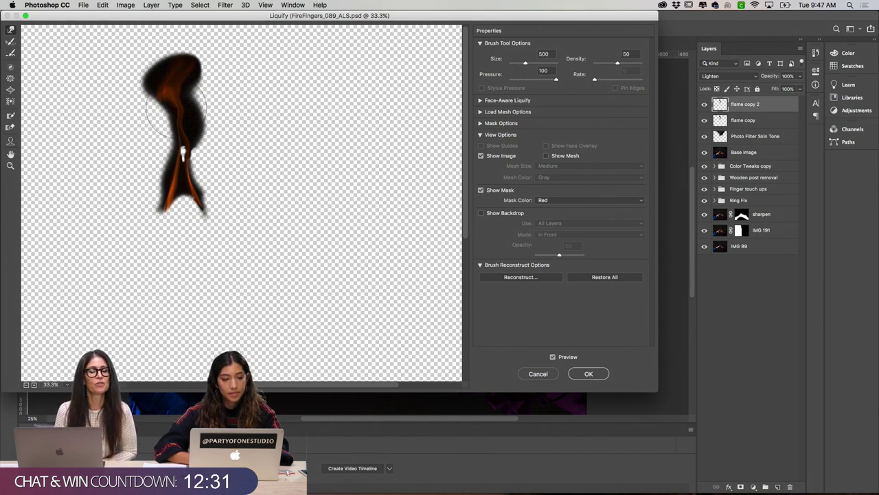
drag(176, 116, 190, 147)
mouse_move(180, 75)
mouse_down()
mouse_move(190, 60)
mouse_move(203, 67)
mouse_up()
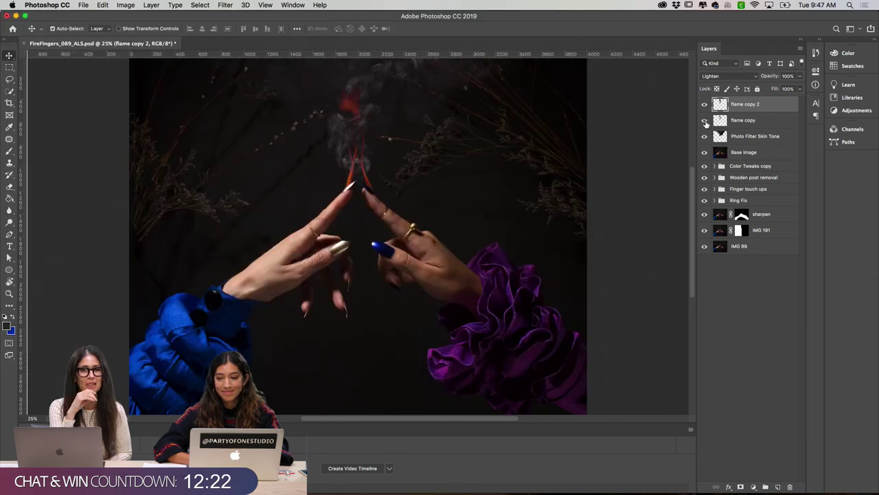
Step: Hide flame copy and flame copy 2, then duplicate flame copy 2 as a visible flame copy 3
click(704, 121)
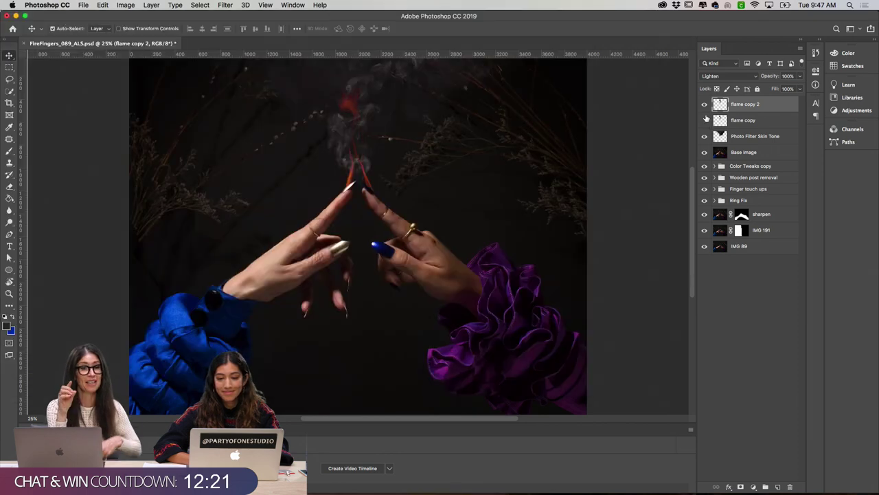
click(704, 105)
click(704, 105)
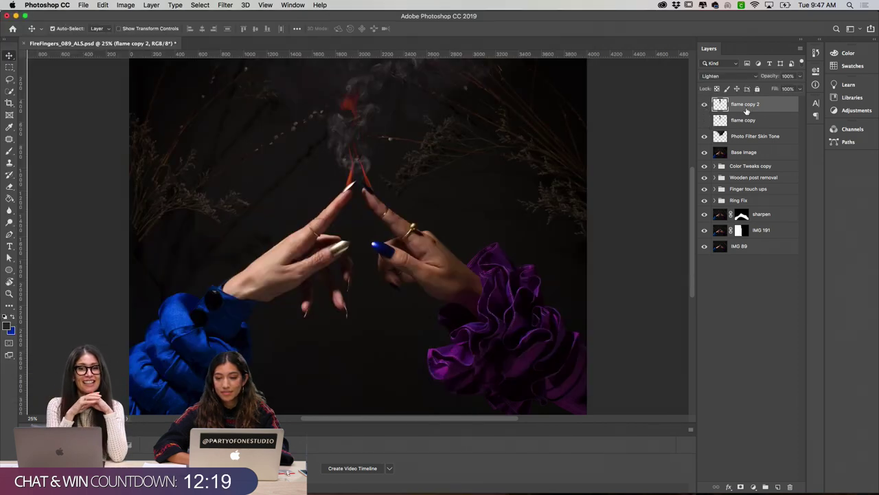
key(super+j)
click(704, 121)
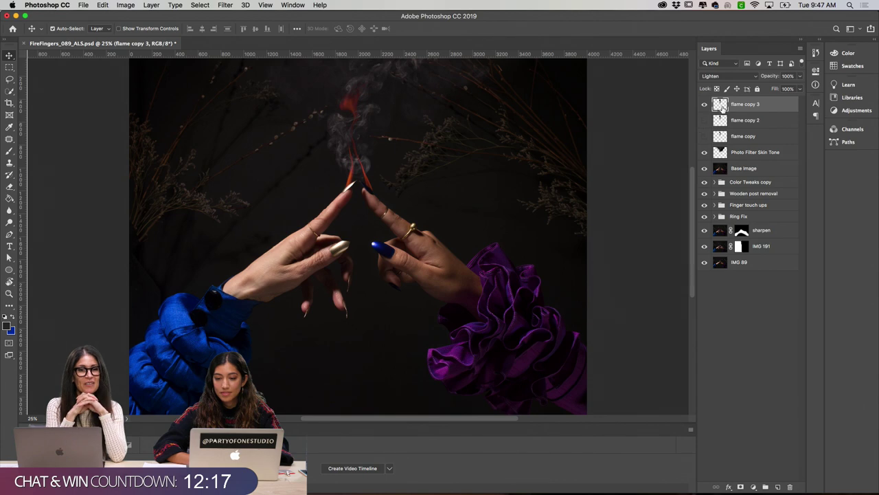
Step: In Liquify at 25% zoom, warp the flame's top right and upper lobe upward, then commit
click(225, 4)
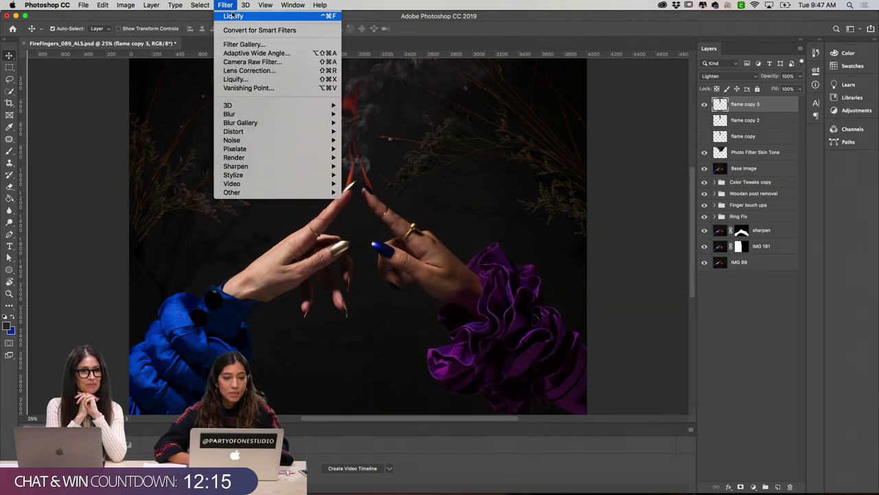
click(235, 79)
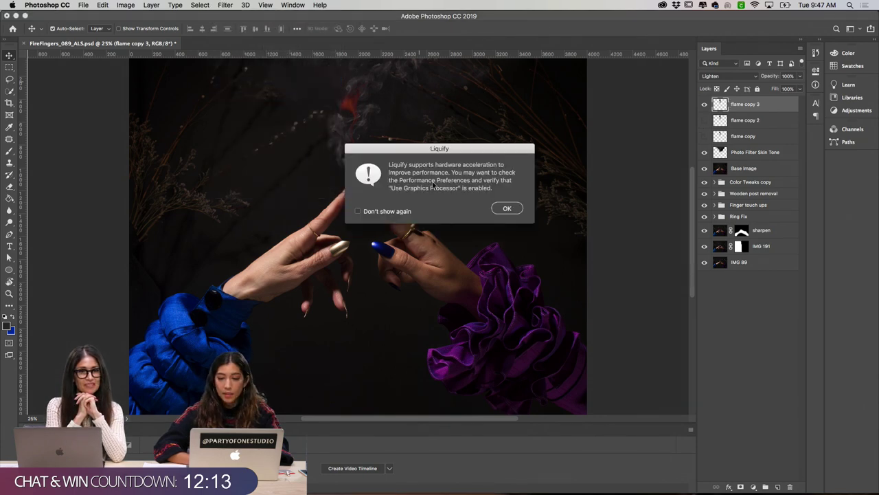
click(504, 213)
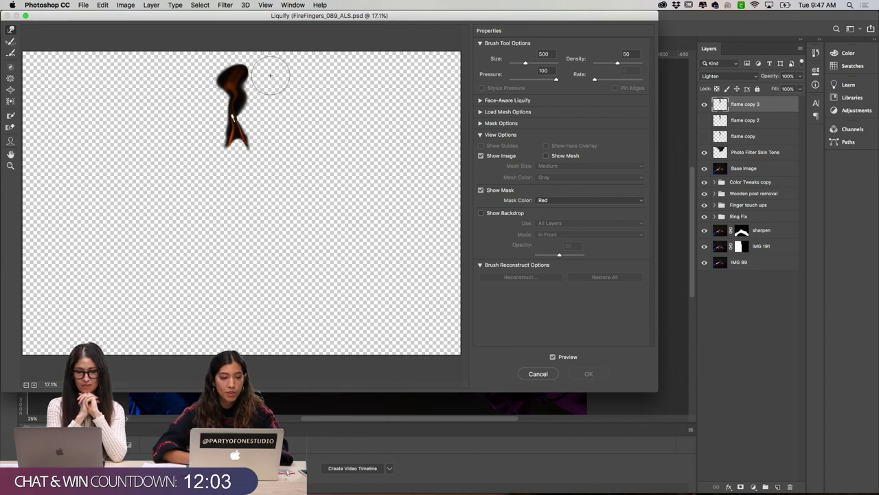
key(super+plus)
scroll(240, 83, up, 3)
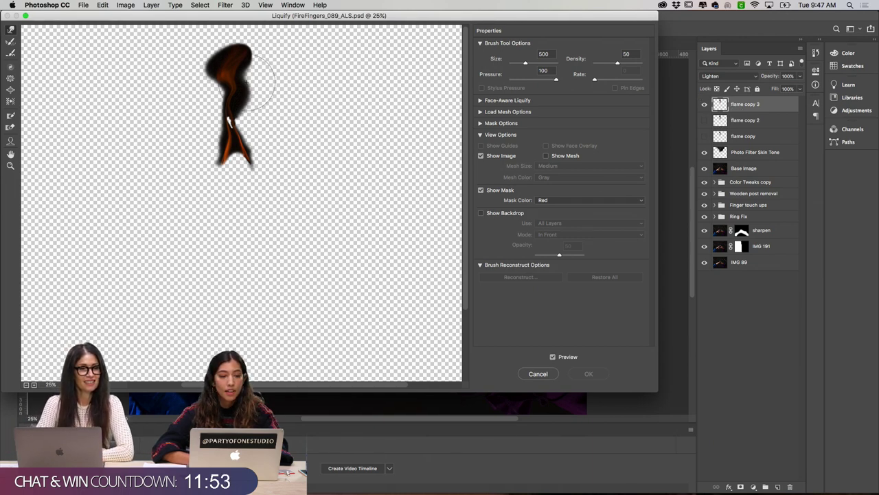
drag(233, 51, 260, 47)
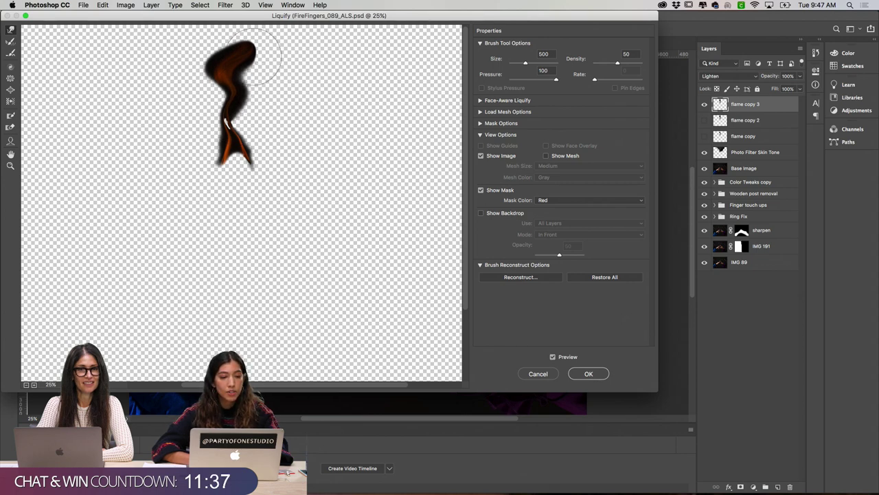
drag(254, 64, 257, 48)
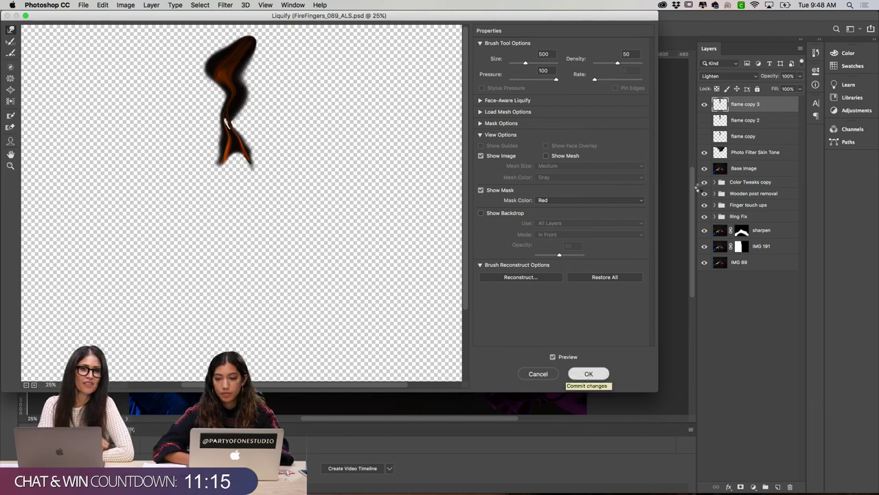
key(Return)
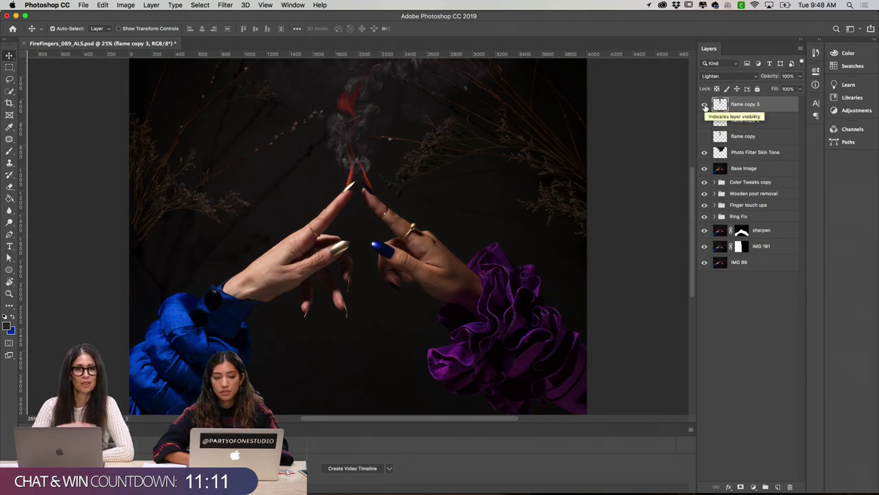
Step: Preview flame copy, flame copy 2 and flame copy 3 one by one, leaving all three hidden
click(704, 105)
click(704, 137)
click(704, 137)
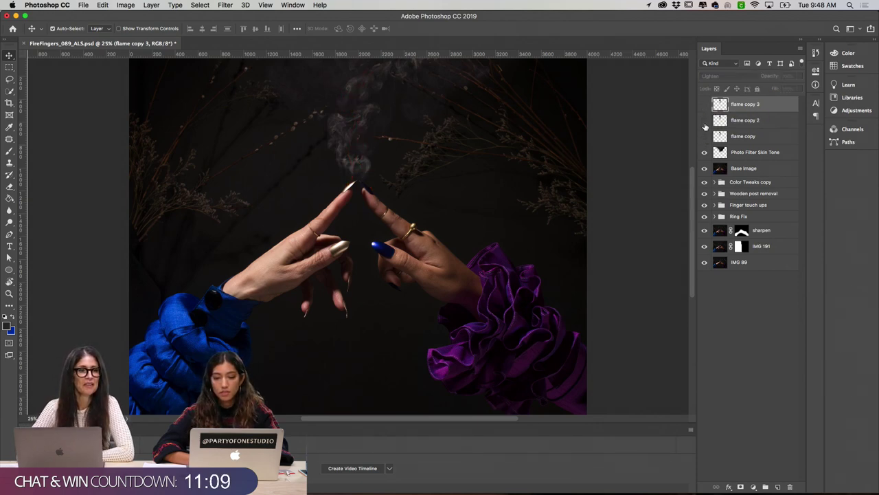
click(704, 124)
click(705, 125)
click(704, 107)
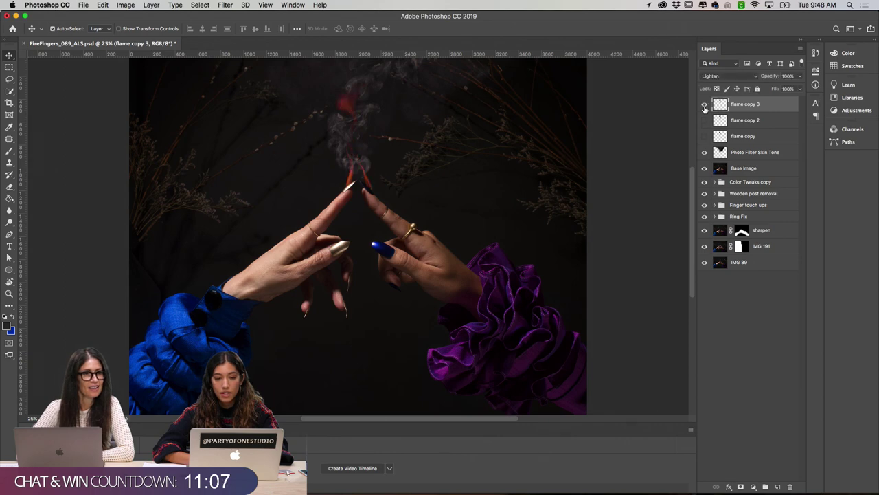
click(704, 106)
click(704, 106)
click(704, 106)
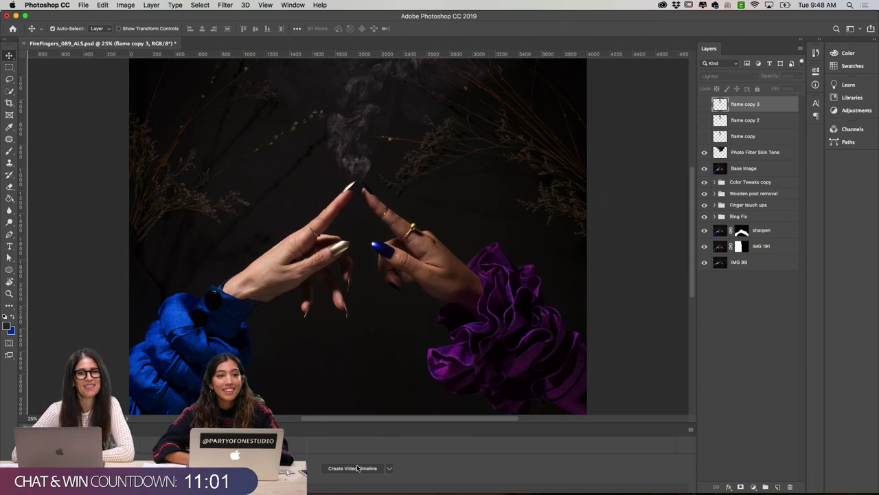
Step: Create a video timeline and convert it to a frame animation via the Timeline menu
click(353, 467)
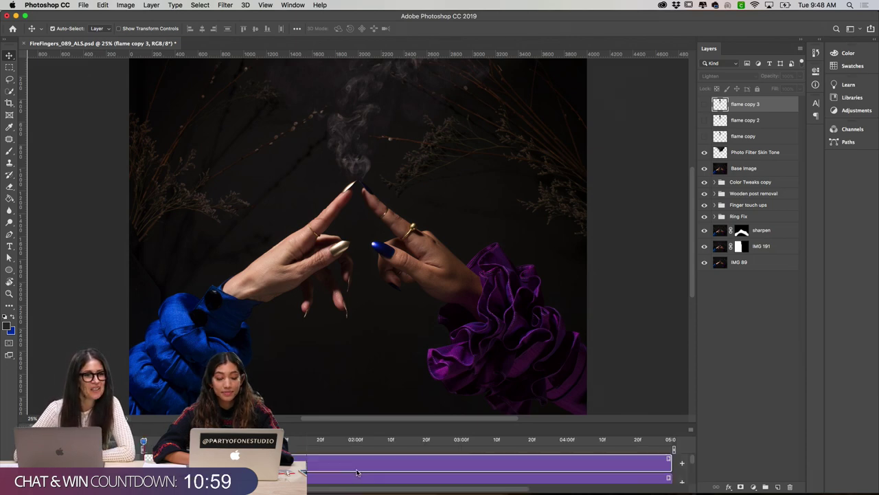
click(690, 431)
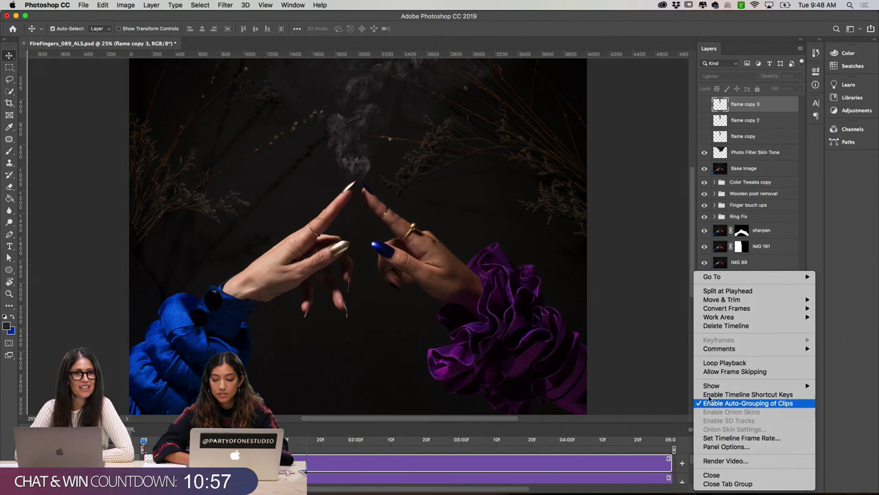
mouse_move(728, 308)
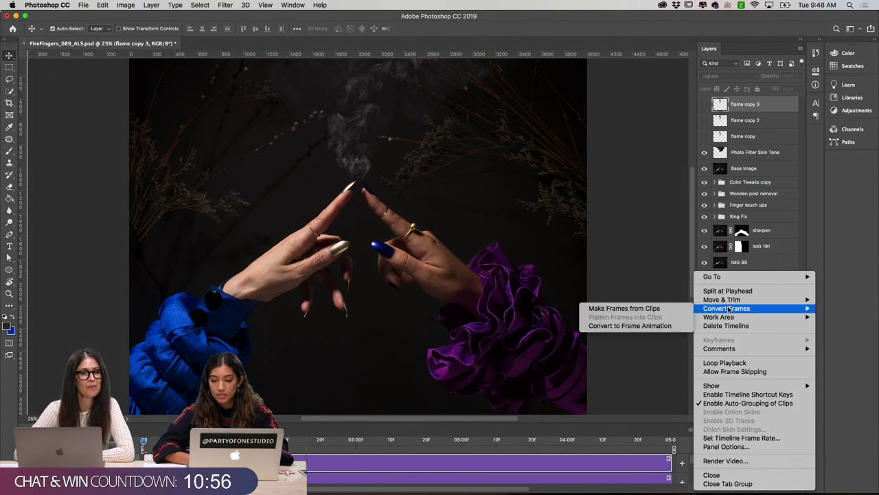
click(664, 327)
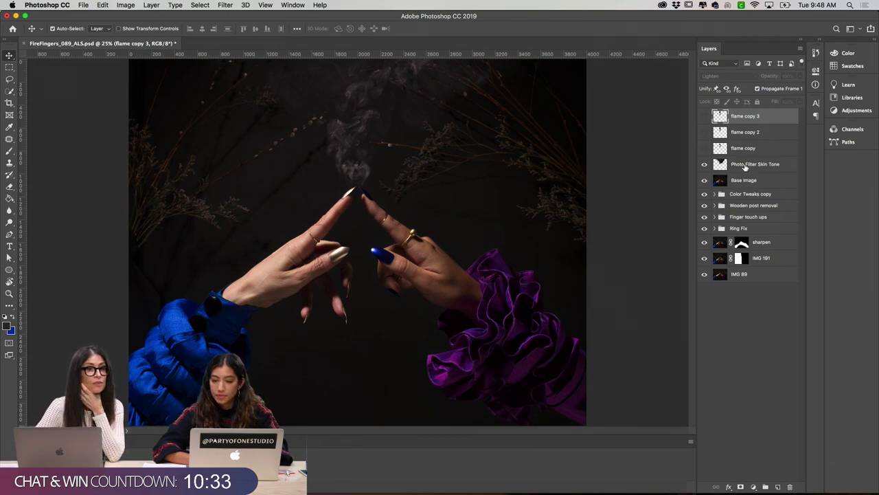
Step: Rename Photo Filter Skin Tone to 'Smoke' and flame copy to 'Flame Frame 1'
click(733, 165)
double_click(741, 165)
text(Smoke)
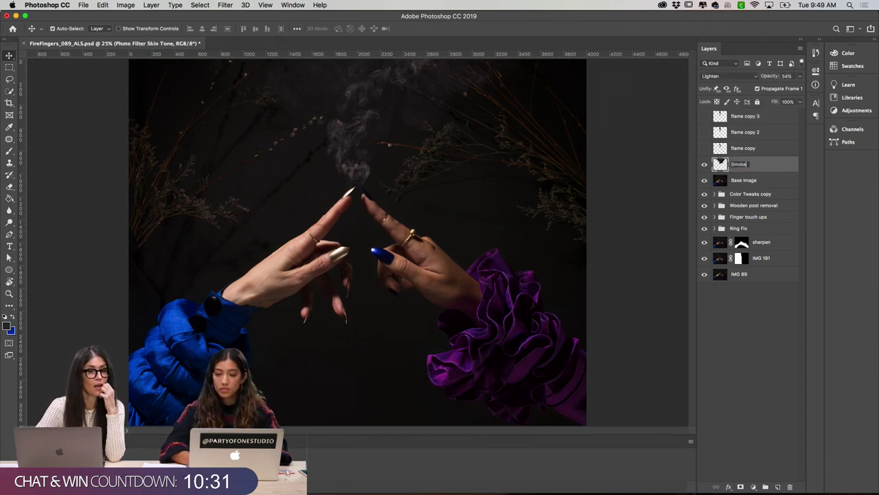
key(Return)
double_click(742, 148)
text(Flame)
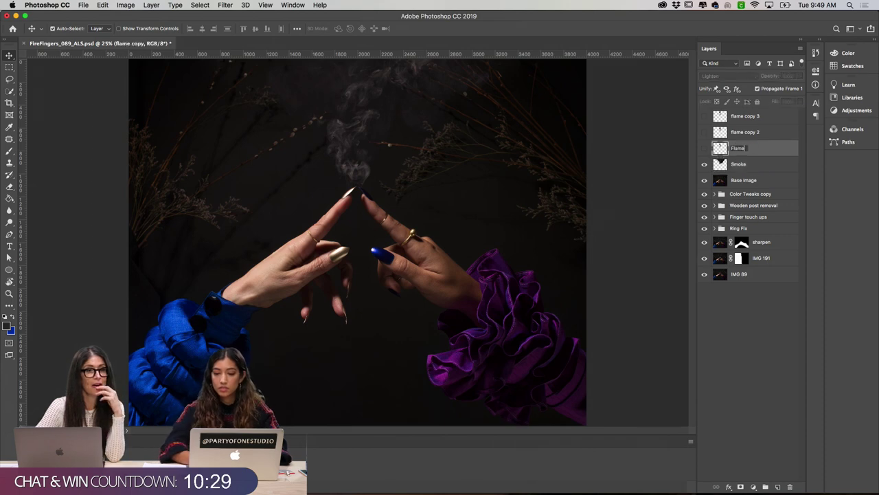
text( Frame 1)
key(Return)
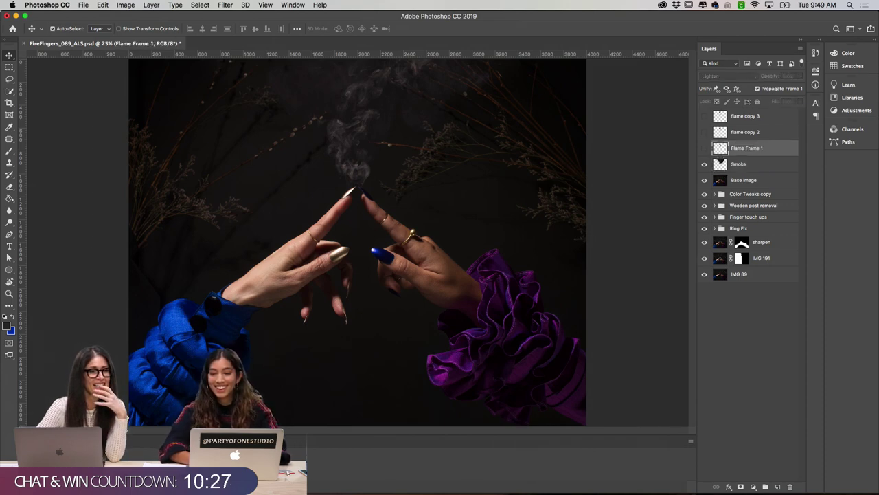
Step: Rename flame copy 2 to 'Flame Frame 2' and flame copy 3 to 'Flame Frame 3'
double_click(739, 132)
text(Flame F)
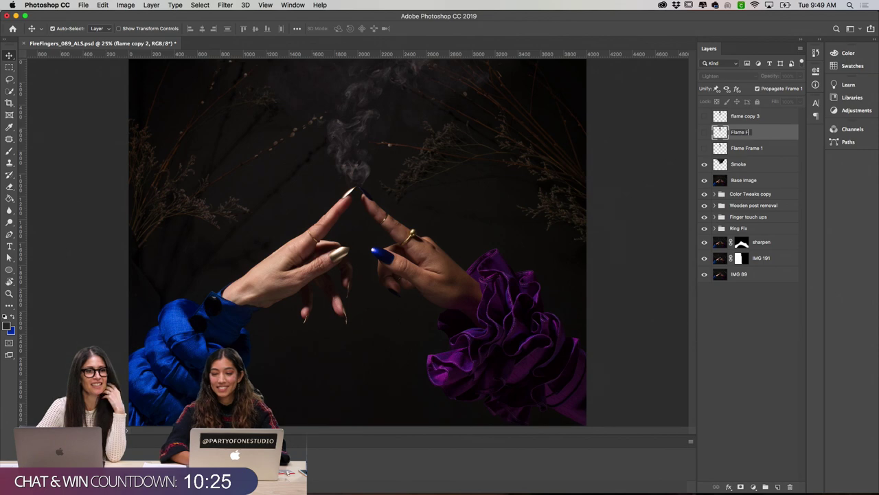
text(rame 2)
key(Return)
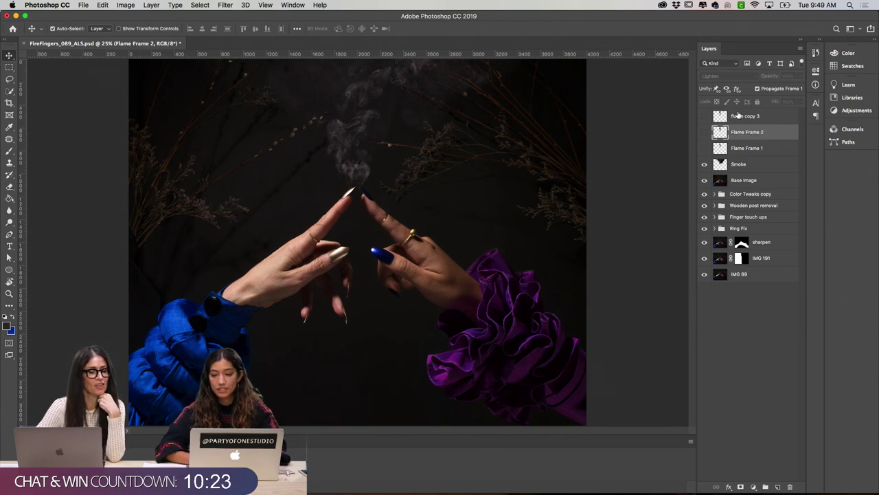
double_click(739, 116)
text(Flame Fram)
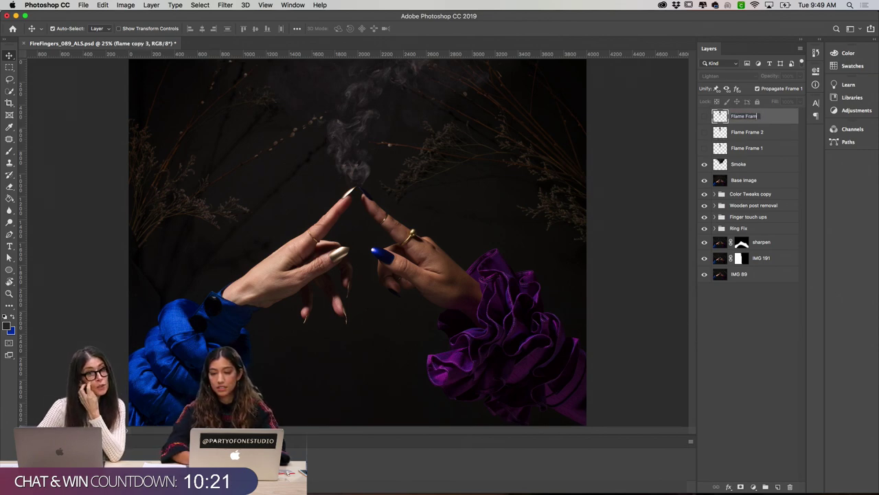
text(e 3)
key(Return)
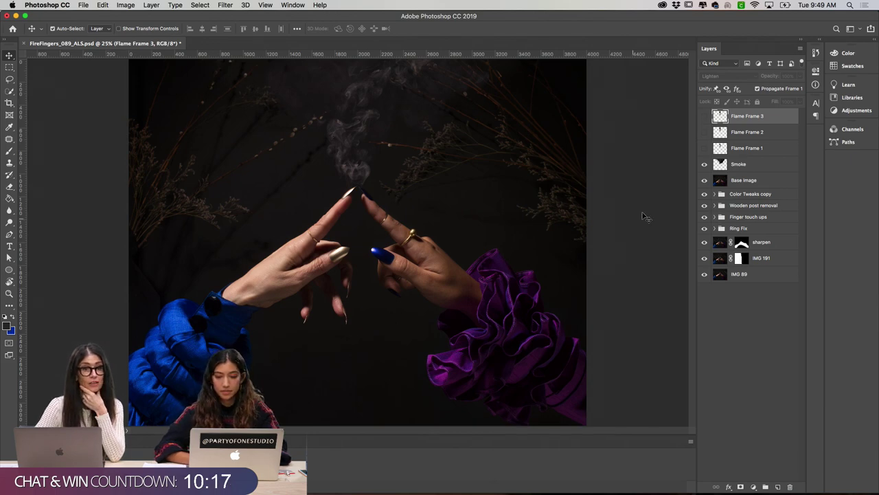
Step: Preview Flame Frames 1–3 in turn, leaving only Flame Frame 3 visible and Flame Frame 2 selected
click(703, 148)
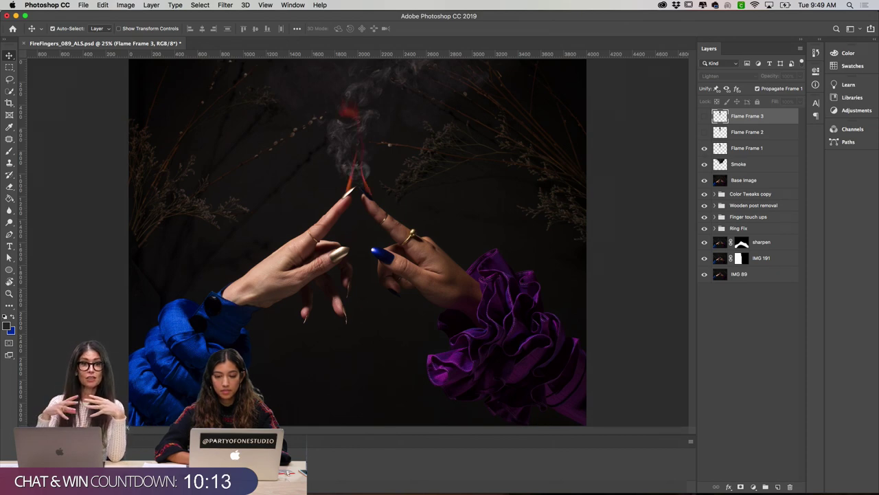
click(703, 149)
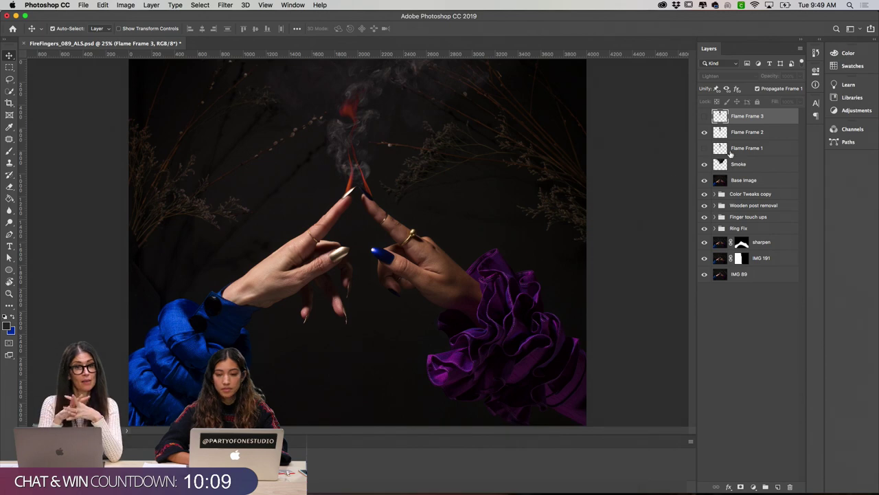
click(704, 116)
click(704, 132)
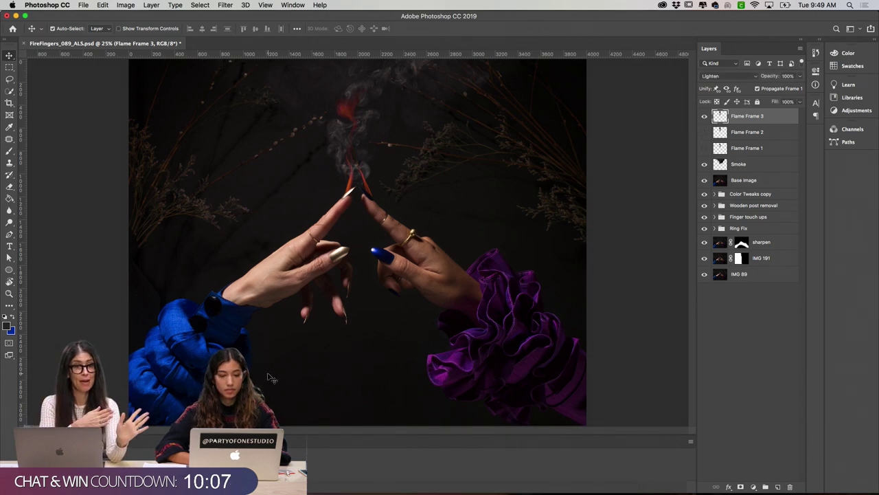
key(space)
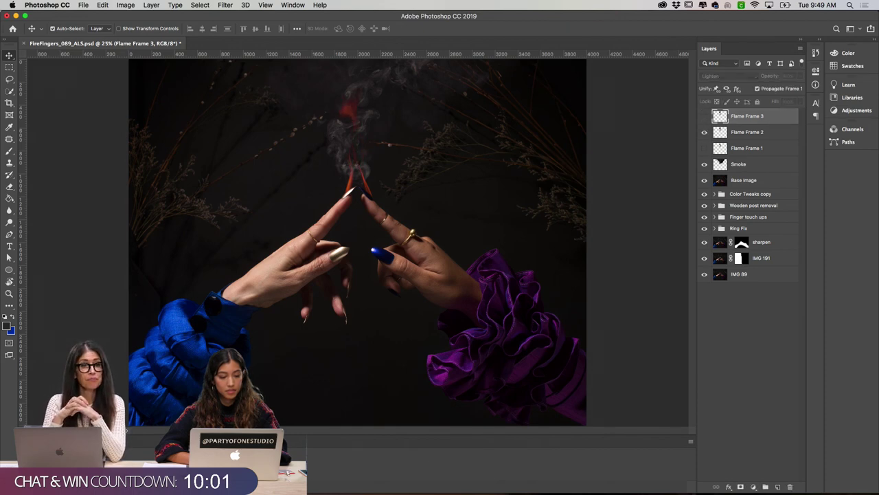
click(745, 132)
click(743, 148)
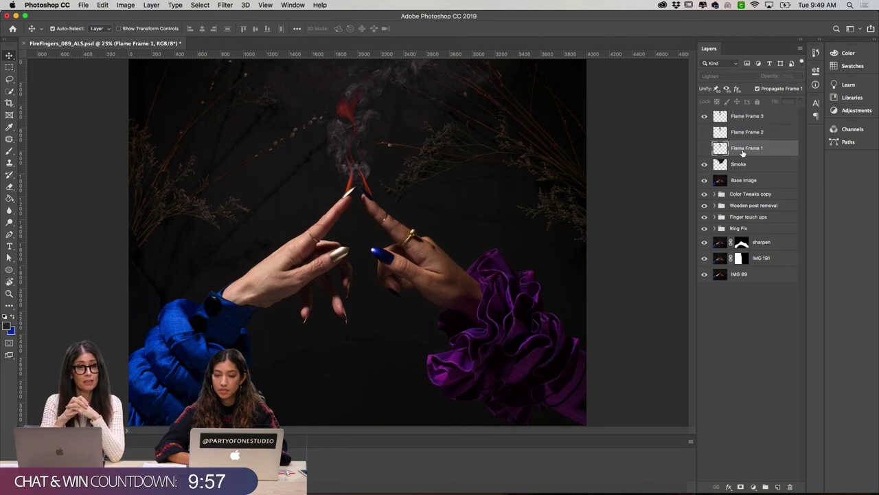
click(742, 132)
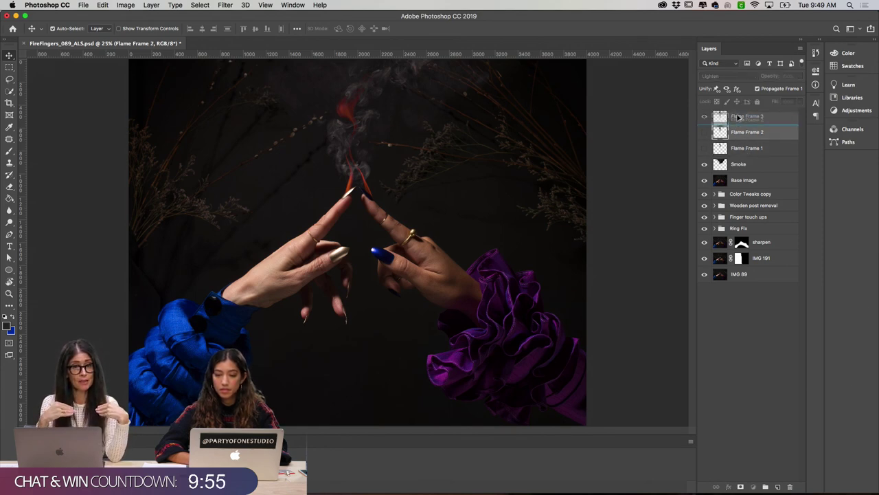
Step: Copy Flame Frame 2 above Flame Frame 3 and name the copy 'Flame Frame 4'
drag(738, 110, 743, 105)
double_click(756, 116)
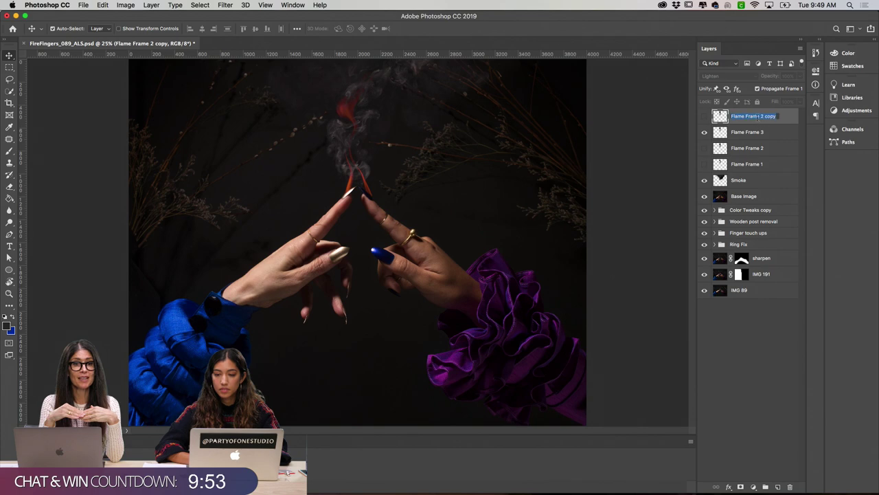
key(Right)
key(BackSpace)
key(BackSpace)
key(BackSpace)
key(BackSpace)
key(BackSpace)
text(4)
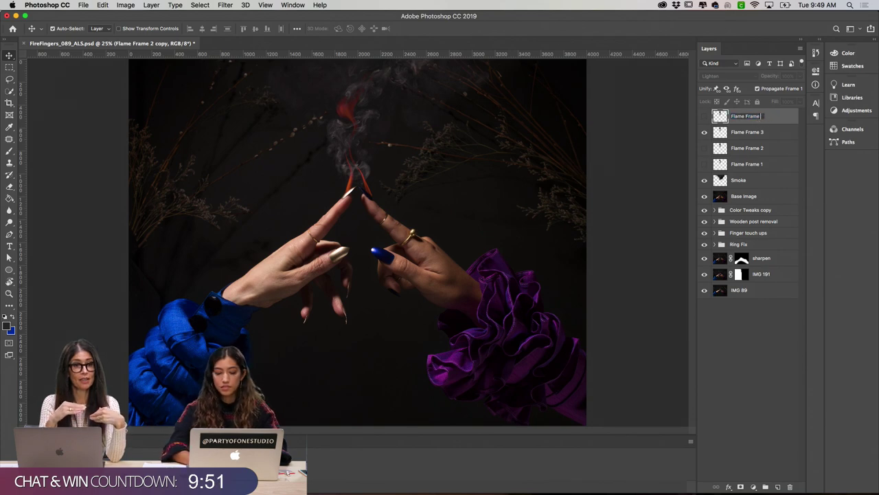
key(Return)
Step: Compare Flame Frame 4 against Frames 1 and 3, ending with Flame Frame 4 showing
click(705, 117)
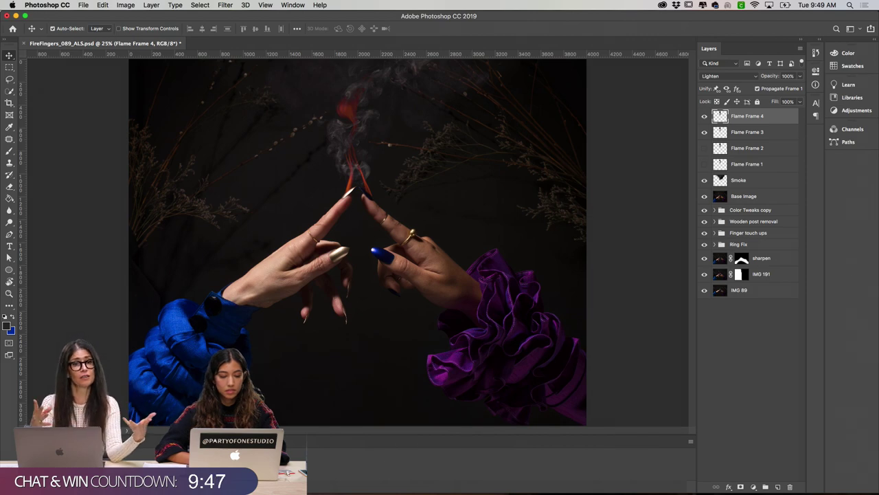
click(704, 132)
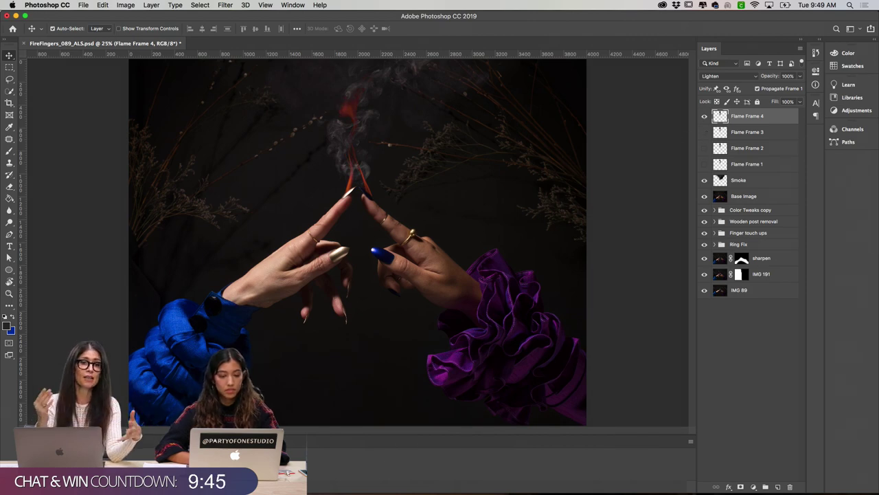
click(705, 116)
click(705, 164)
click(704, 116)
click(704, 131)
click(704, 164)
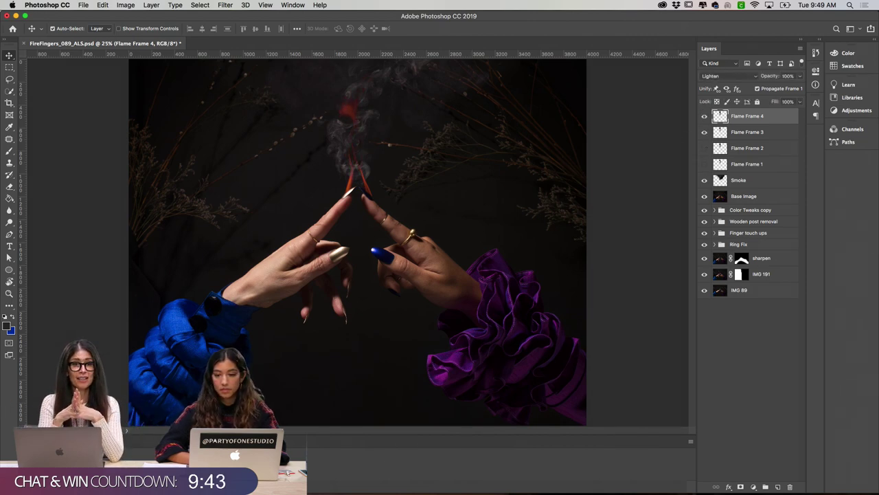
click(703, 117)
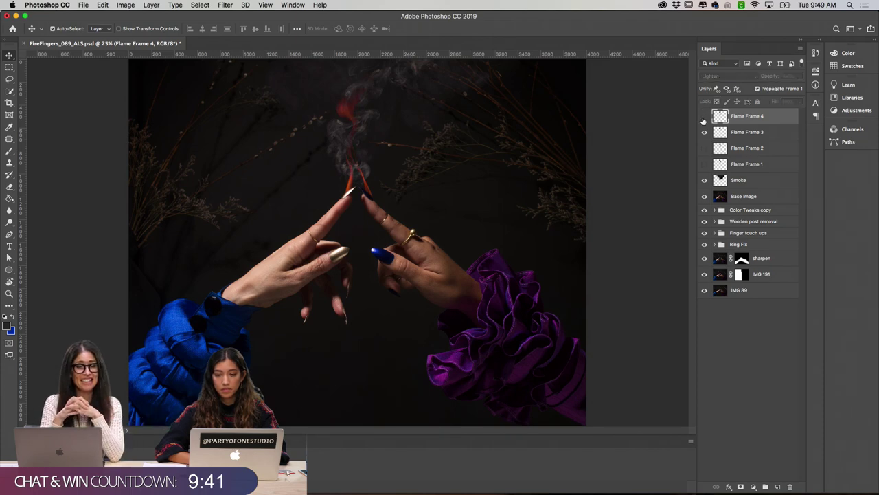
click(704, 116)
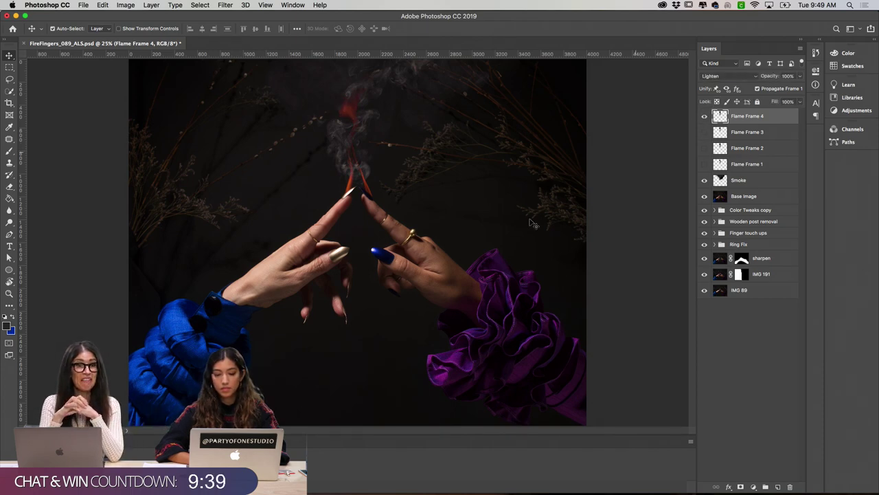
Step: Open the Liquify filter on Flame Frame 4
click(225, 5)
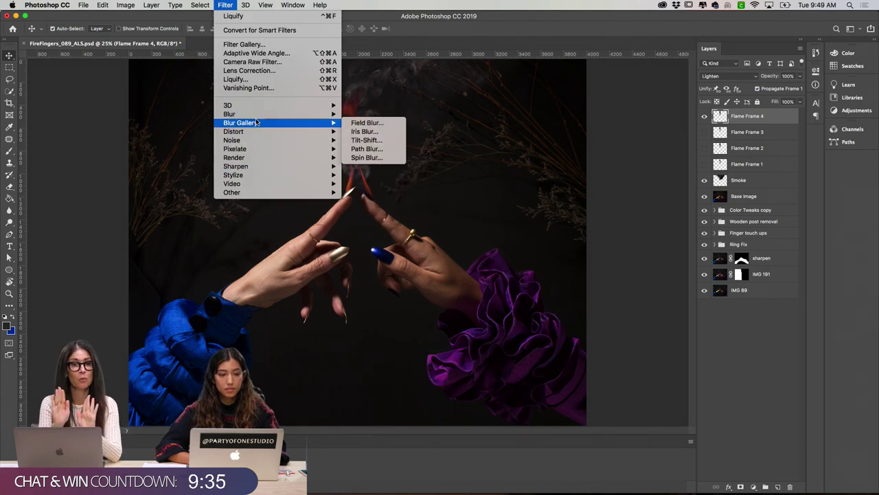
mouse_move(257, 110)
click(254, 79)
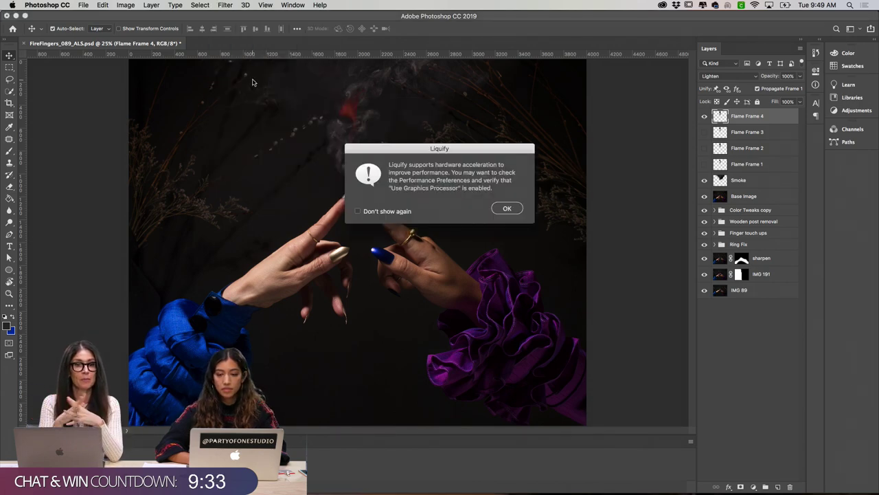
click(508, 208)
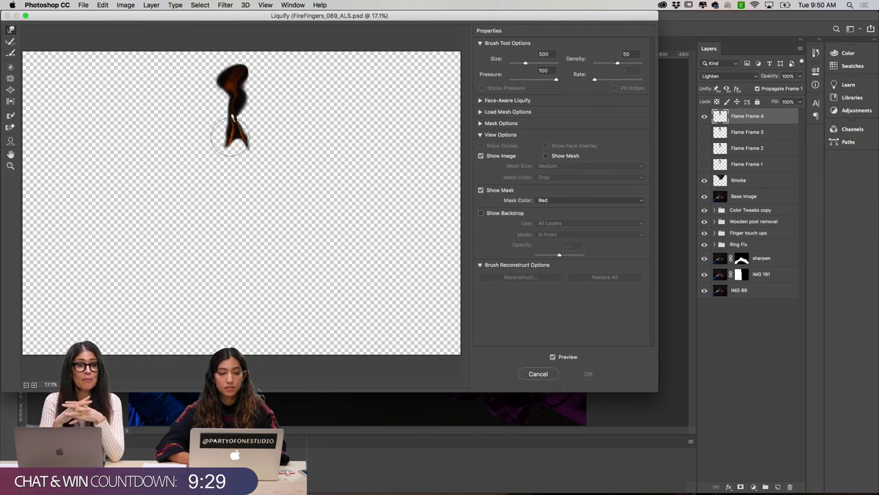
Step: Zoom in on the flame and push its top outward, sizing the warp brush between 700 and 800
key(bracketright)
key(bracketright)
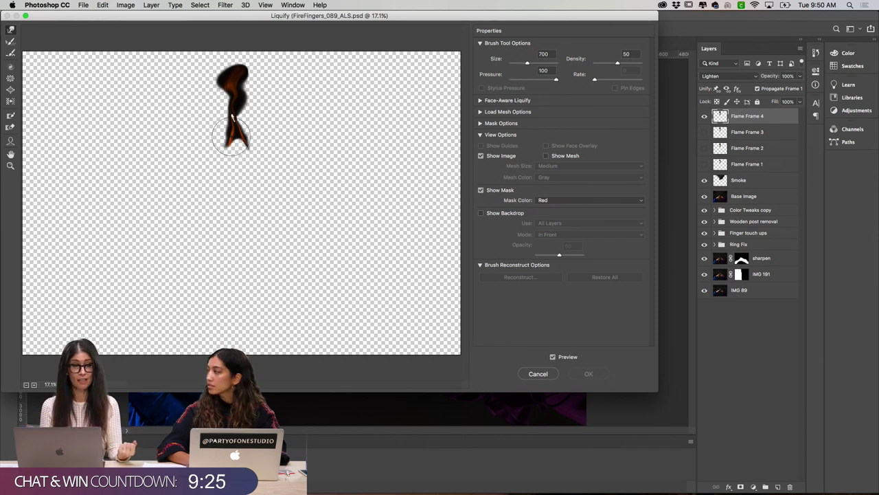
key(bracketright)
key(super+plus)
key(super+plus)
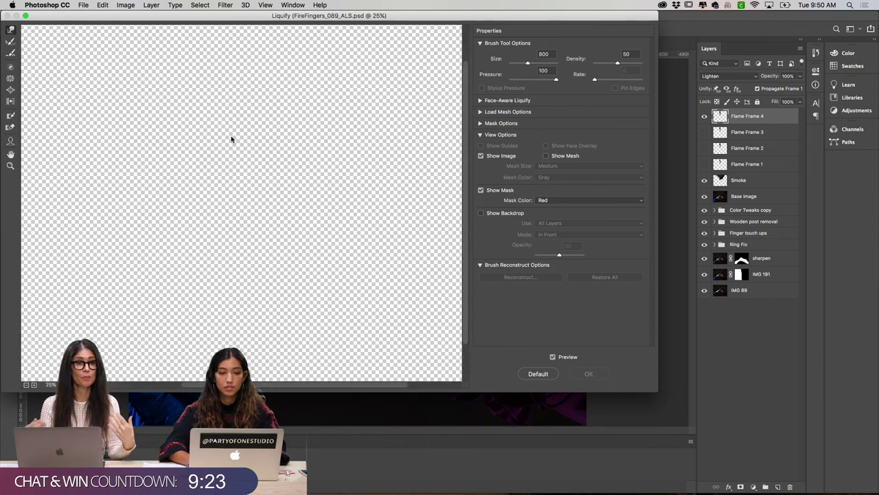
scroll(231, 138, up, 5)
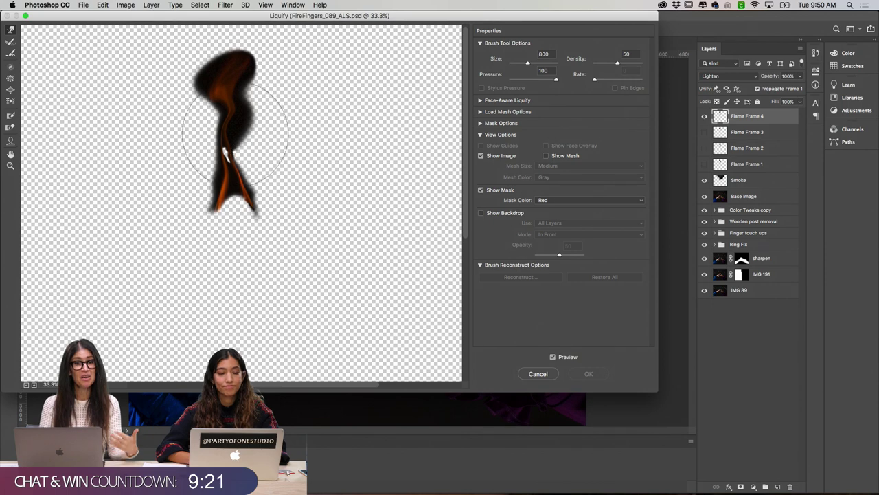
key(super+plus)
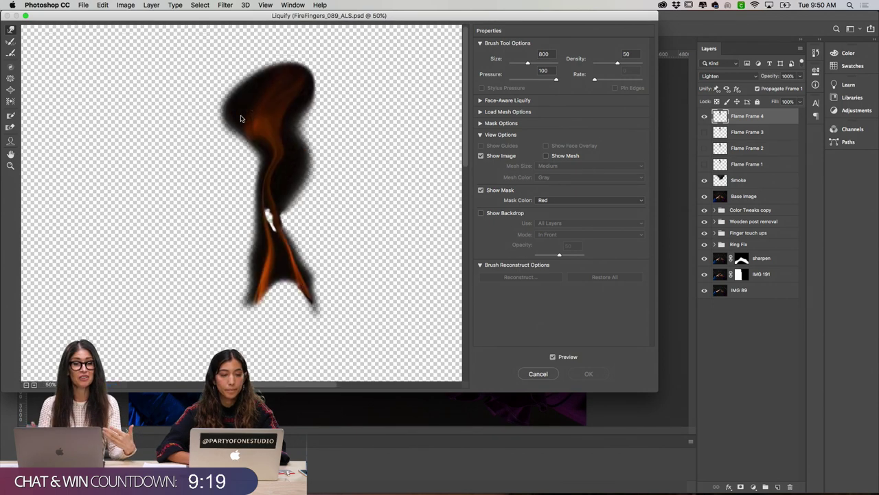
key(bracketleft)
key(bracketleft)
key(bracketleft)
key(bracketleft)
key(bracketleft)
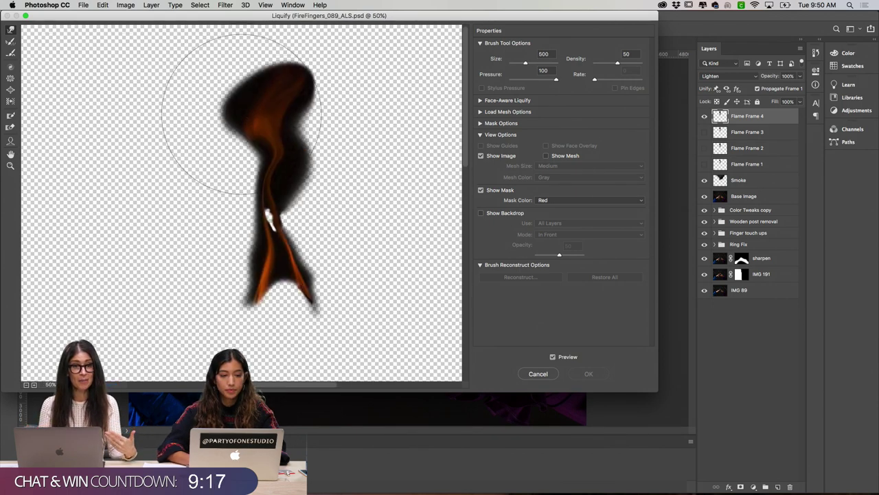
mouse_move(261, 117)
mouse_down()
mouse_move(302, 62)
mouse_move(288, 77)
mouse_move(318, 120)
mouse_move(294, 159)
mouse_move(299, 153)
mouse_move(264, 169)
mouse_move(309, 123)
mouse_move(278, 135)
mouse_move(289, 164)
mouse_move(272, 154)
mouse_move(273, 207)
mouse_move(291, 45)
mouse_move(265, 117)
mouse_move(290, 147)
mouse_move(272, 152)
mouse_move(253, 137)
mouse_move(284, 31)
mouse_move(269, 106)
mouse_move(304, 89)
mouse_move(323, 41)
mouse_up()
key(bracketright)
key(bracketright)
key(bracketright)
key(bracketright)
Step: Apply the Liquify reshape to Flame Frame 4 and play the looping flame animation
click(606, 372)
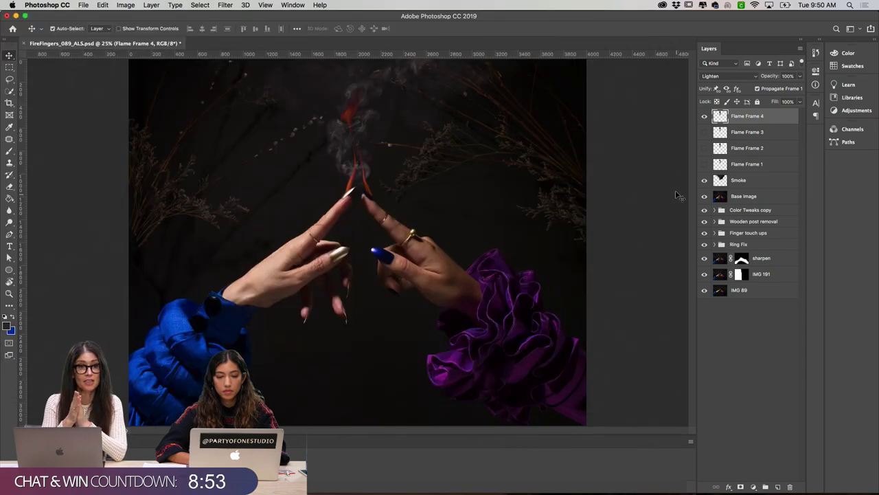
key(space)
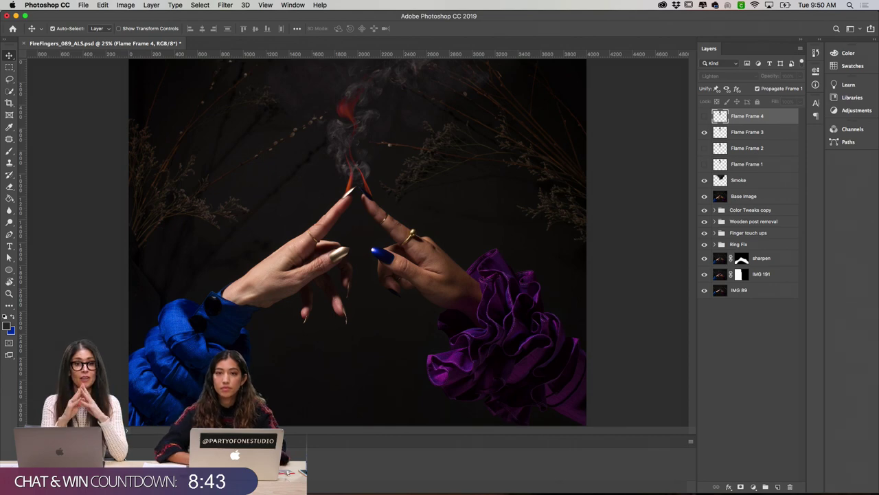
key(space)
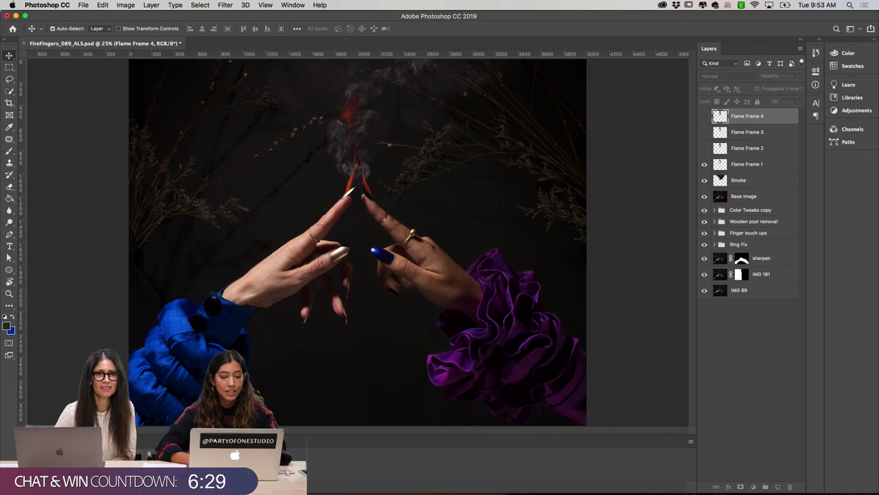
Step: Drop the Smoke layer to 44% opacity and replay the animation to judge it
key(space)
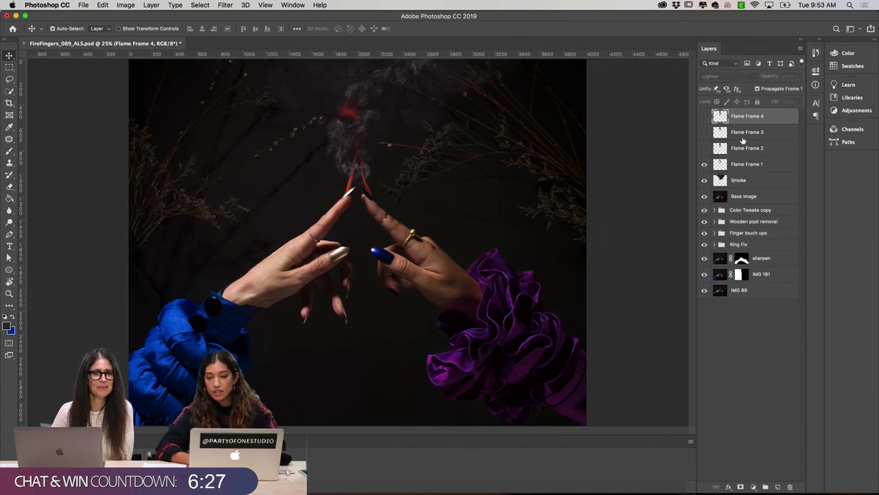
click(754, 180)
drag(773, 77, 767, 80)
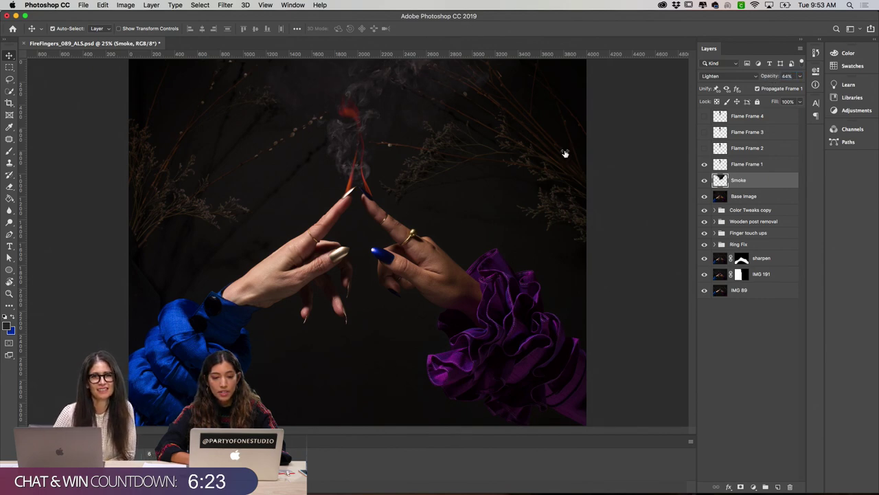
key(space)
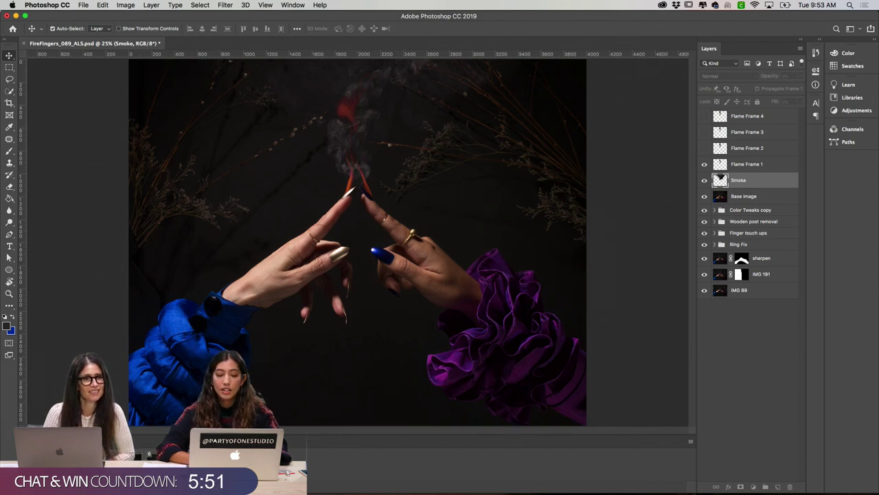
key(space)
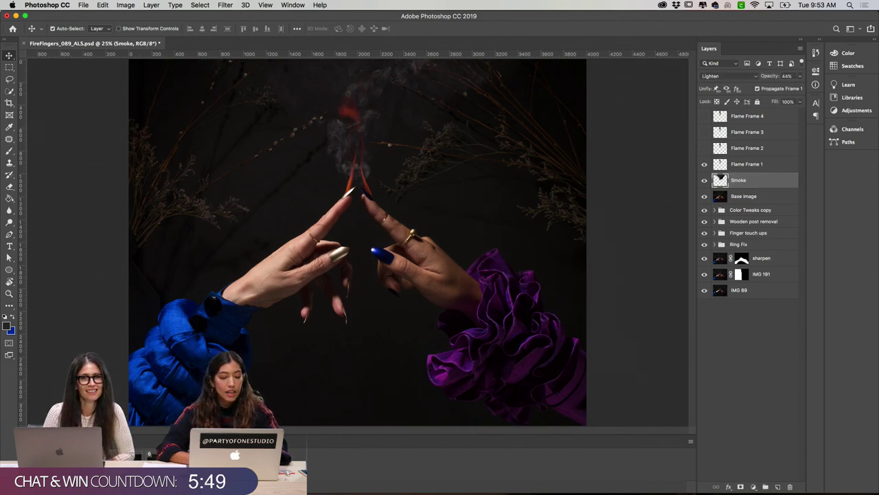
key(space)
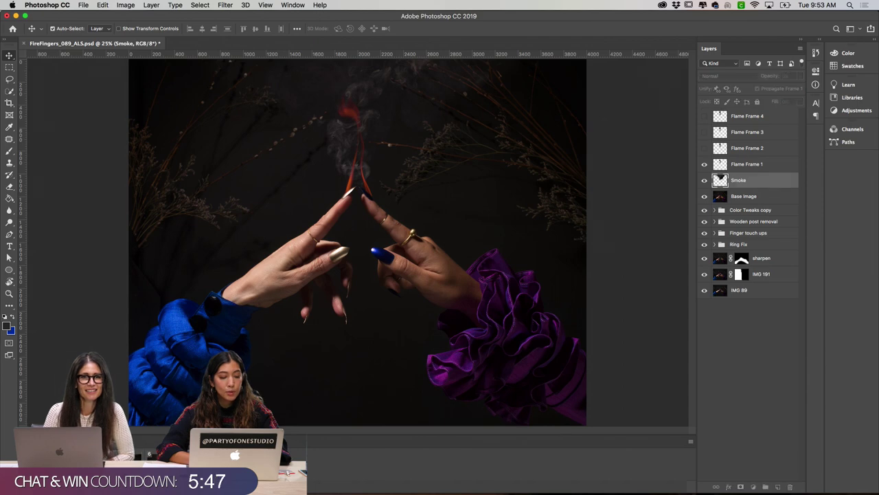
key(space)
click(650, 204)
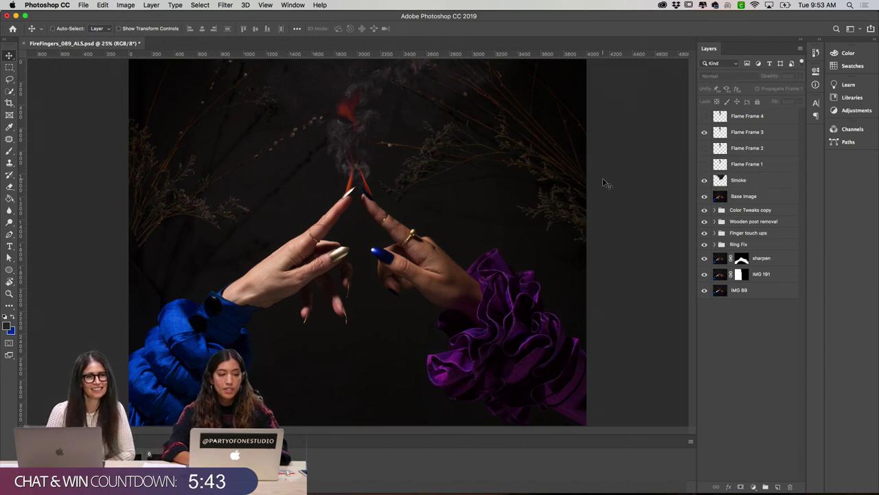
Step: Set the Image Size width to 1000 px so the document becomes 1000×800
key(super+alt+i)
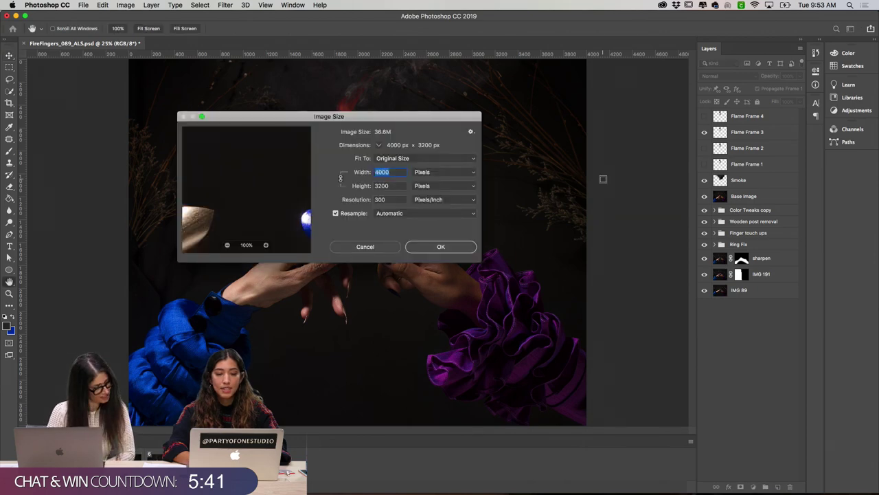
text(1000)
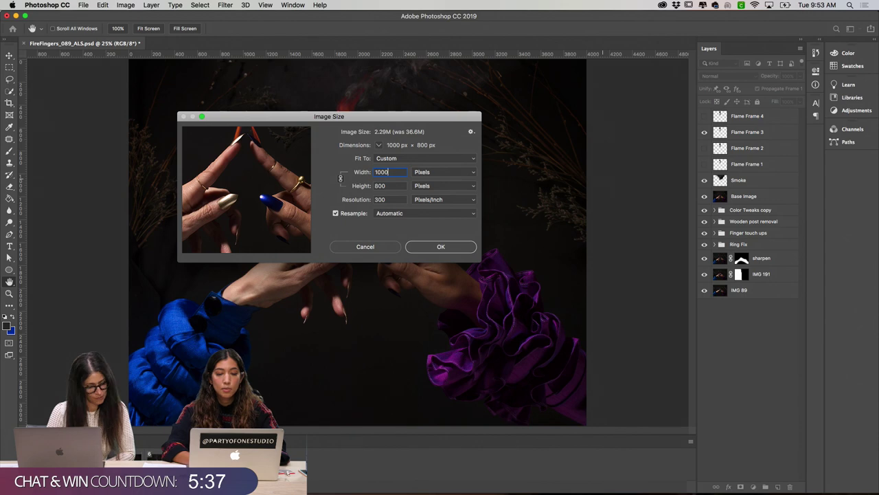
key(Return)
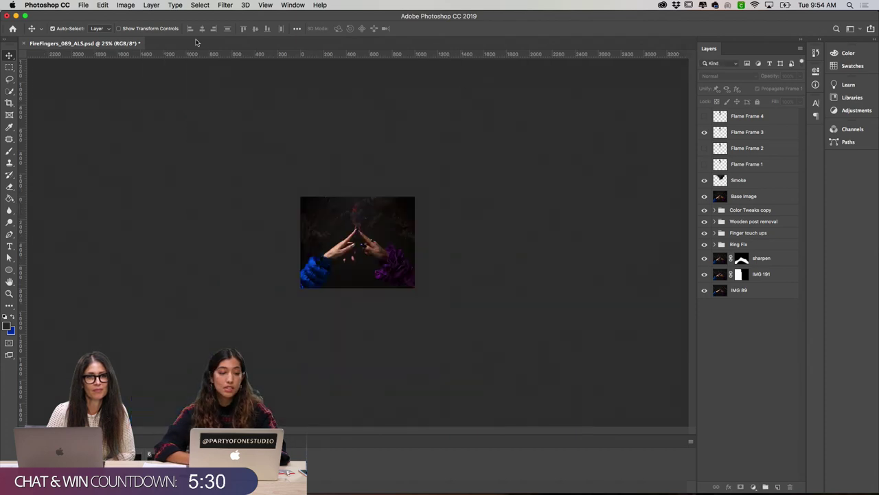
Step: Review the GIF settings in Save for Web (Legacy), then cancel without exporting
click(83, 4)
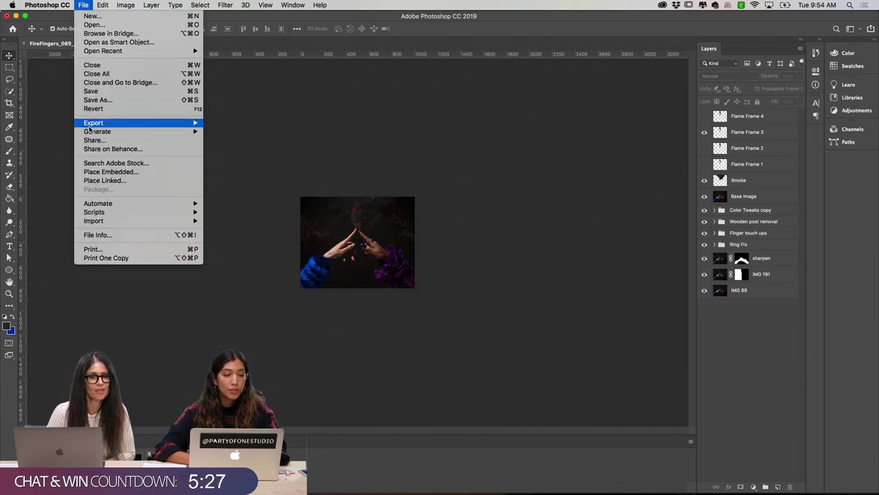
click(83, 4)
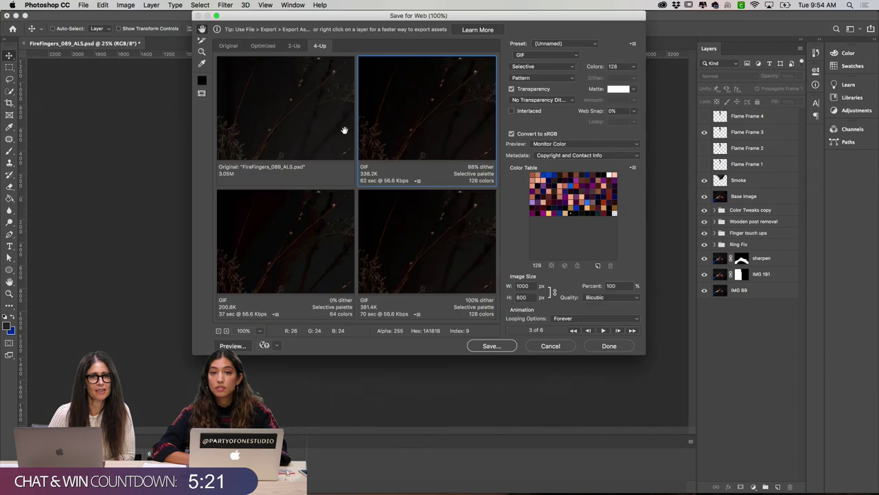
click(550, 346)
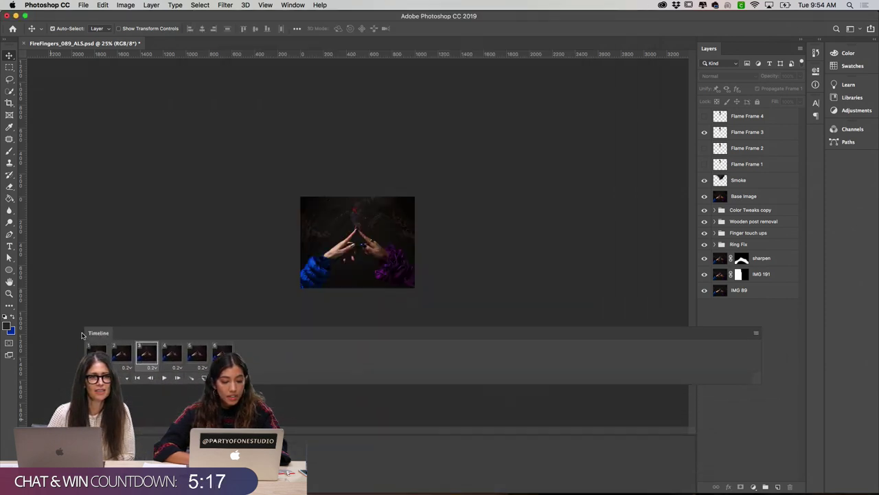
Step: Move the Timeline panel off the image and briefly play the animation
drag(210, 331, 187, 69)
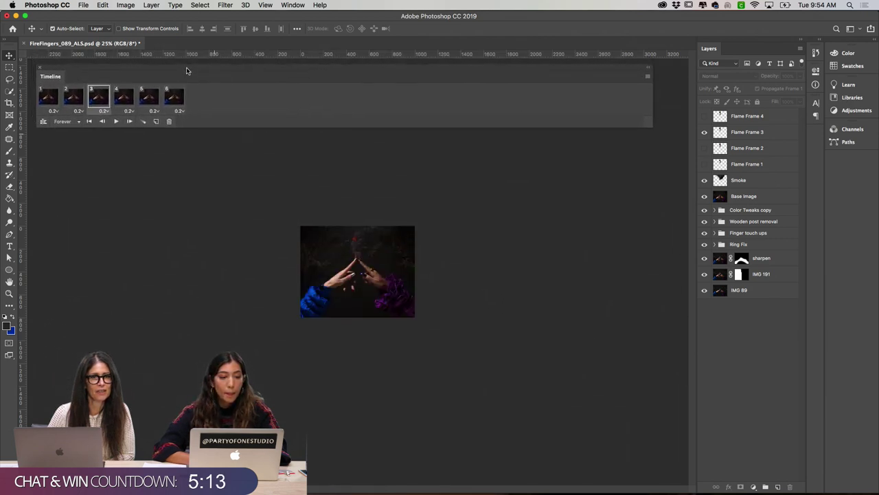
click(116, 125)
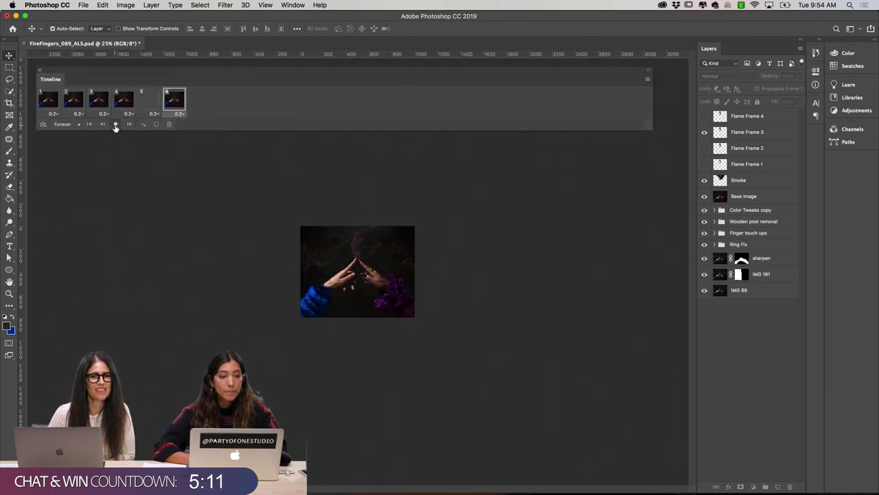
click(116, 125)
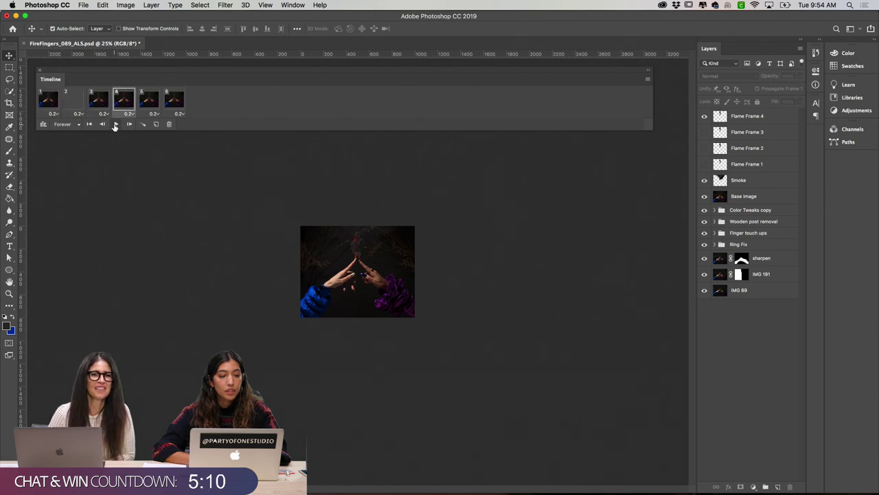
Step: Check frames 1–6 of the flame loop one by one, then zoom in to 33.3%
click(49, 101)
click(75, 101)
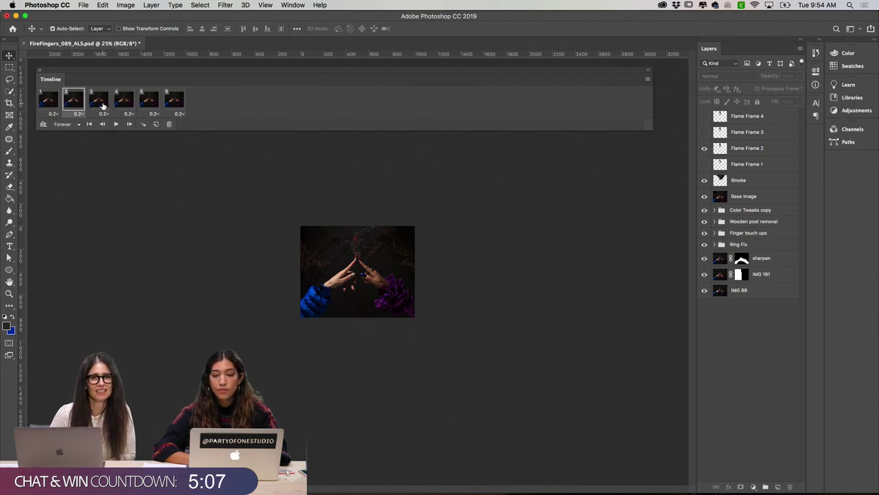
click(99, 102)
click(123, 102)
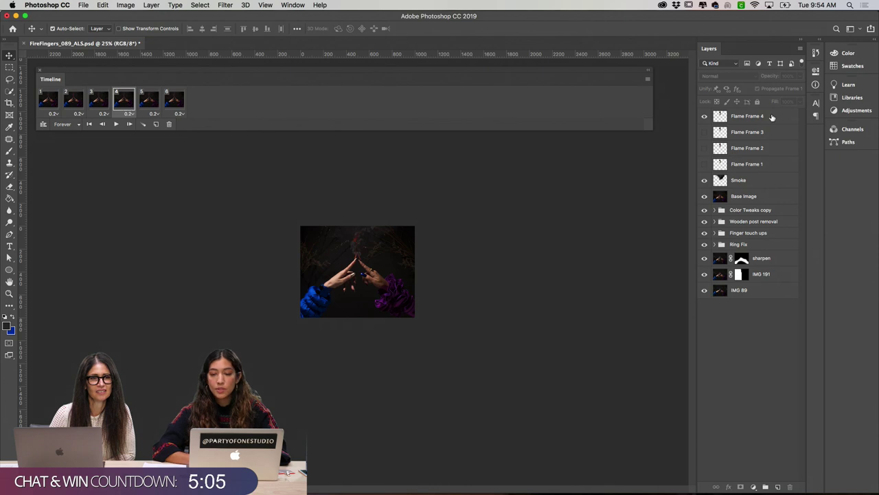
click(147, 102)
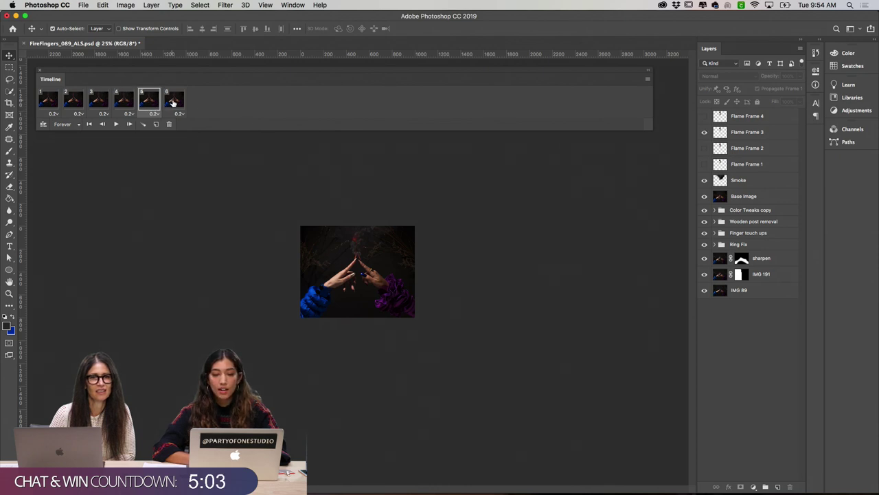
click(176, 101)
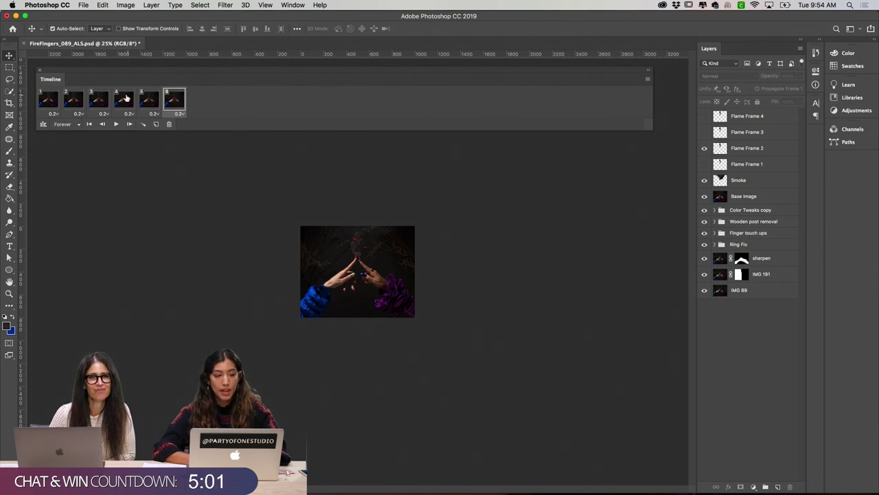
click(55, 98)
click(71, 103)
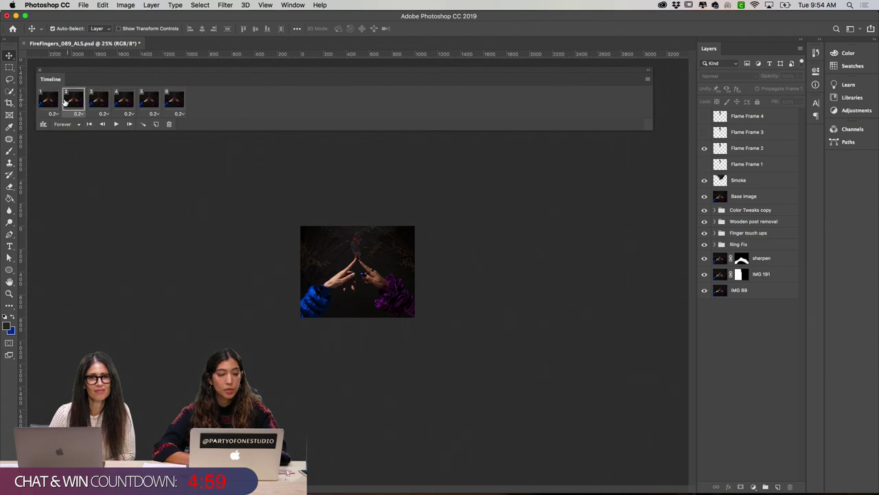
click(52, 102)
click(69, 101)
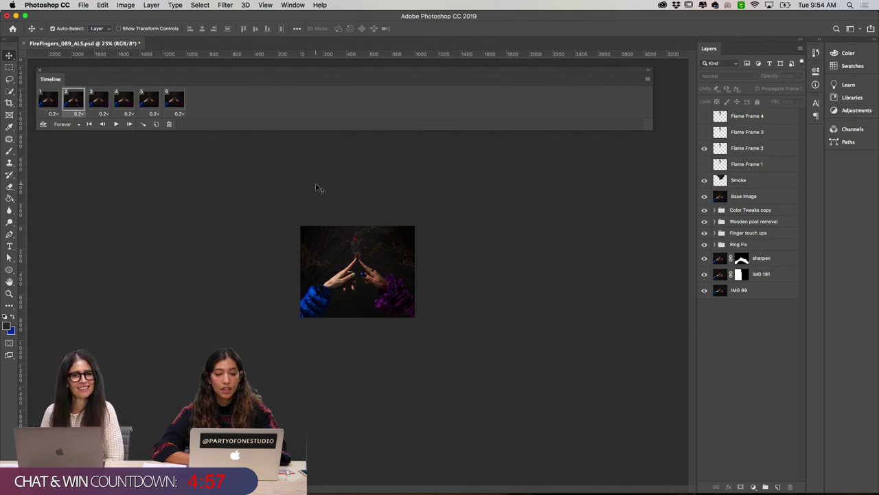
key(super+equal)
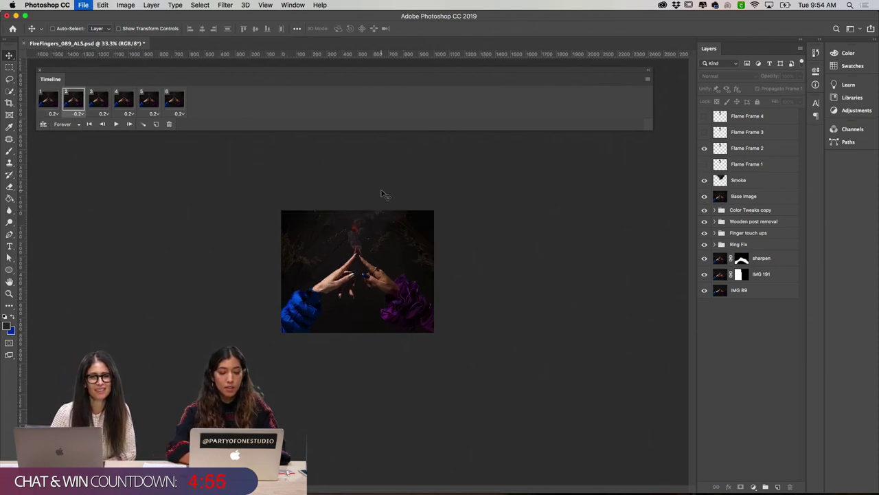
Step: Compare the 4-Up GIF previews and pick the 128-colour Pattern-dithered version
key(alt+shift+super+s)
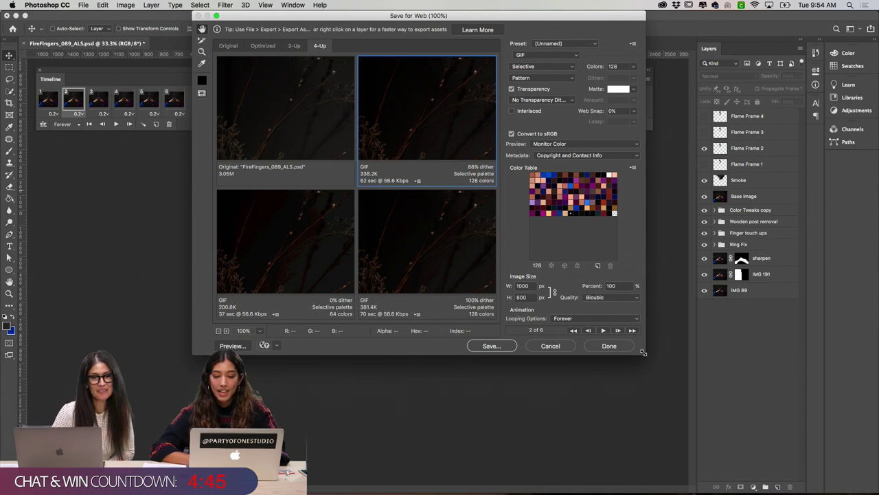
drag(644, 352, 802, 461)
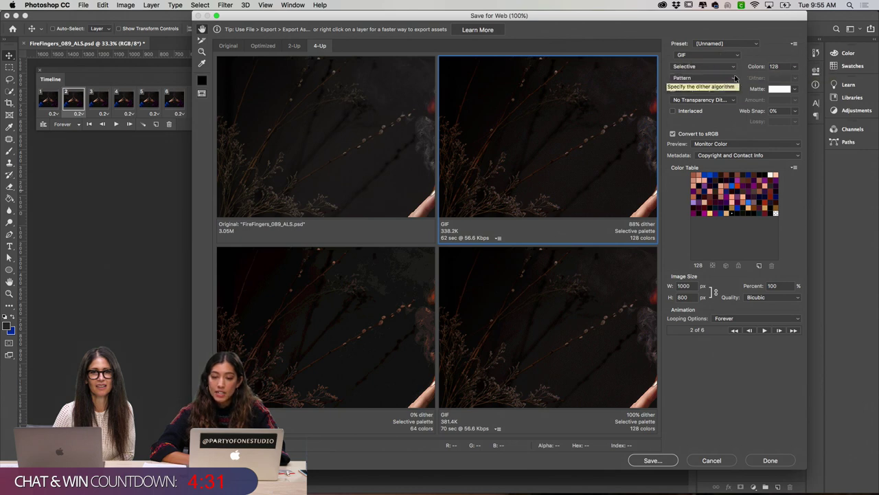
click(735, 79)
click(730, 78)
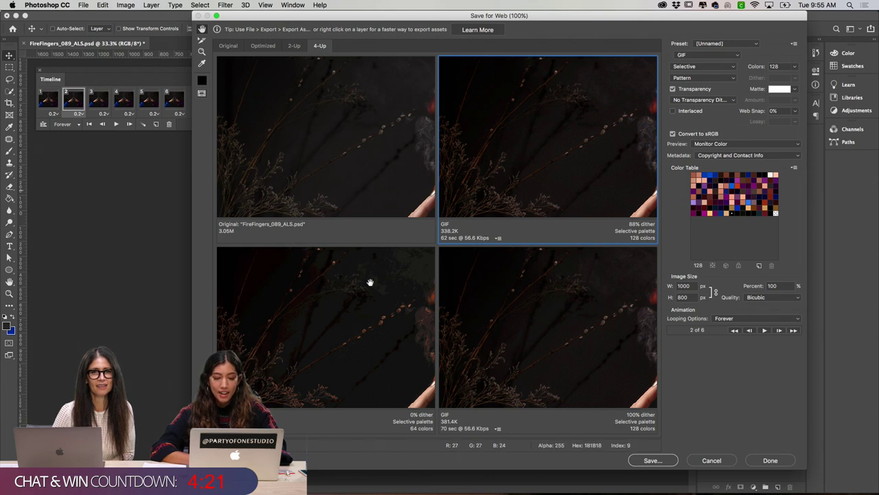
drag(403, 270, 367, 324)
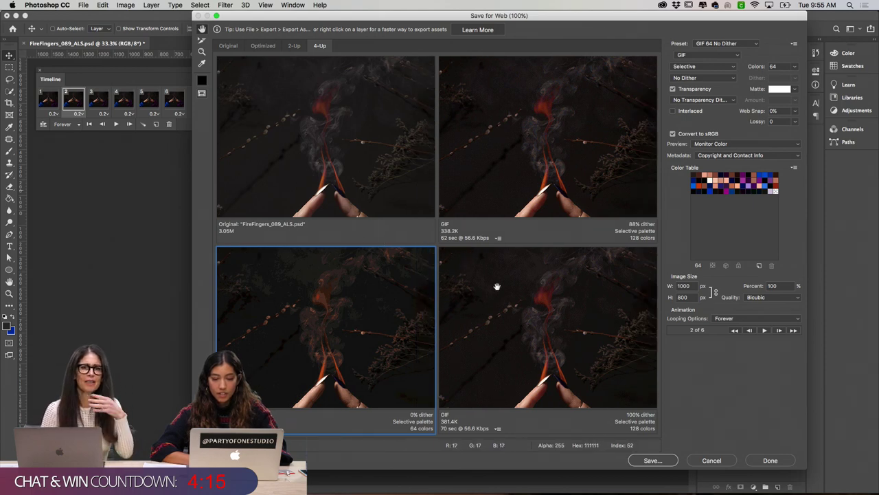
click(559, 132)
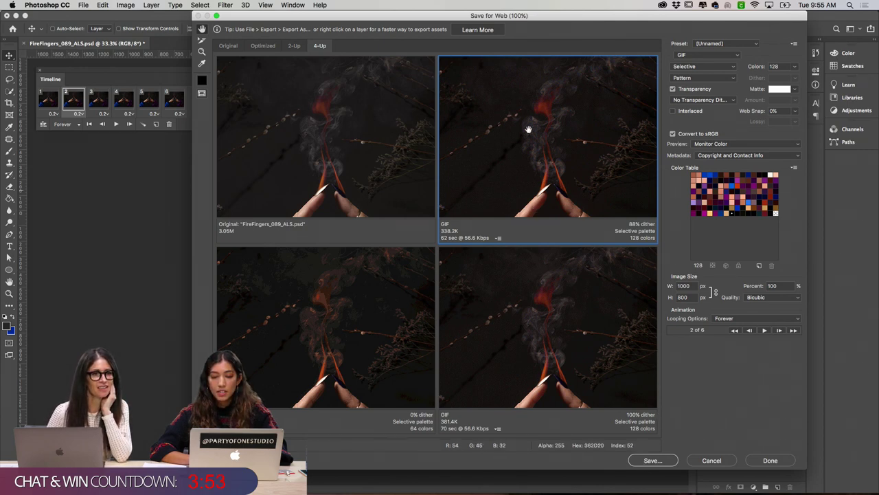
drag(546, 159, 544, 132)
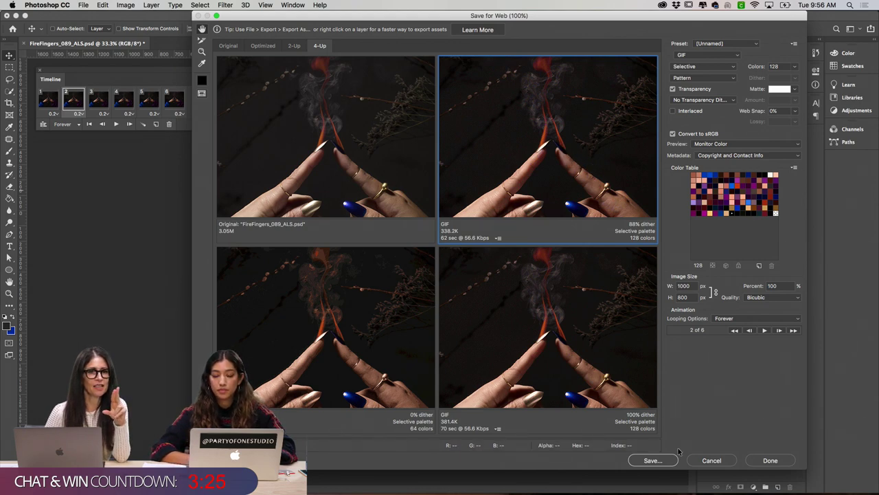
Step: Save the optimized GIF to the Desktop as FireFingers_089_ALS_FINAL.gif
click(651, 460)
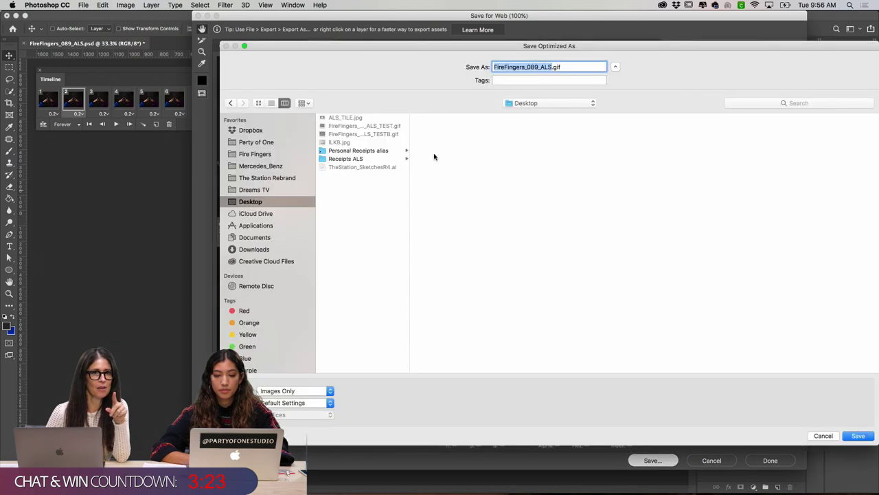
click(554, 67)
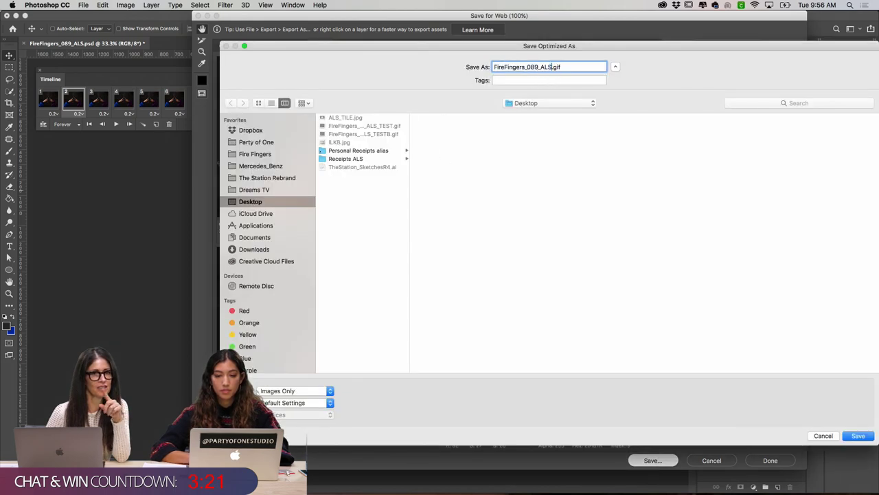
text(_FINAL)
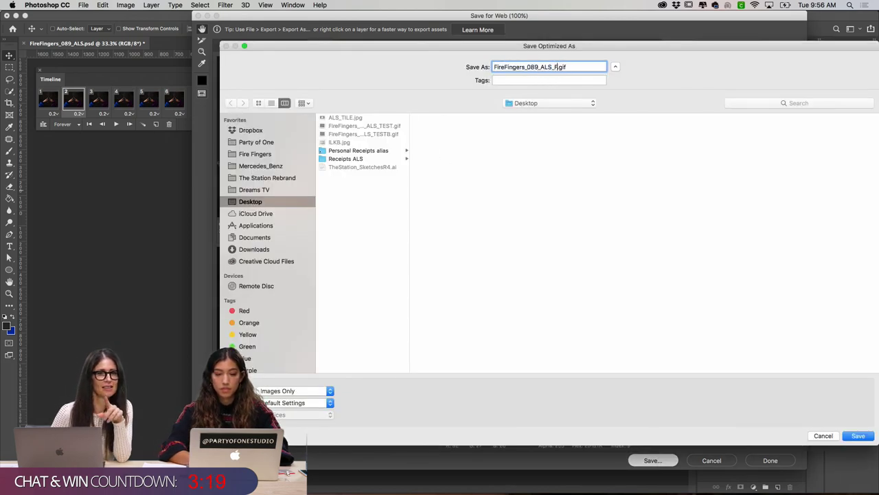
key(Return)
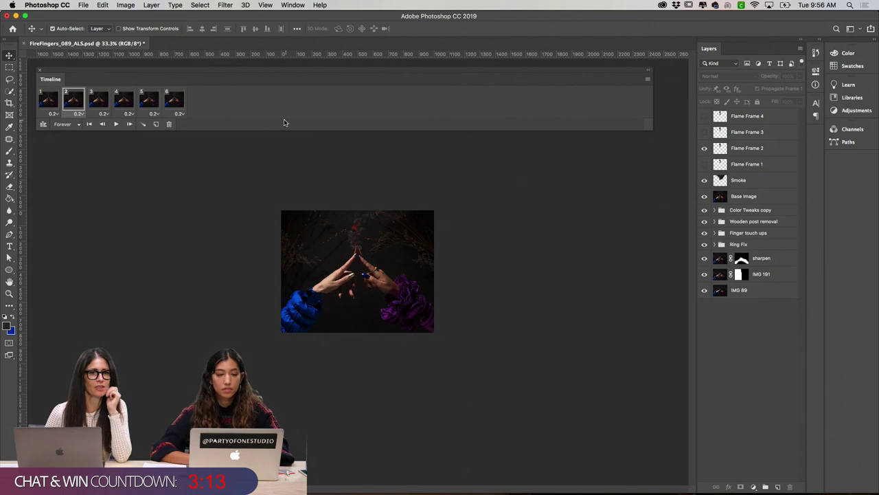
Step: Quick Look FireFingers_089_ALS_FINAL.gif on the Desktop to watch its animation, then close it
click(467, 486)
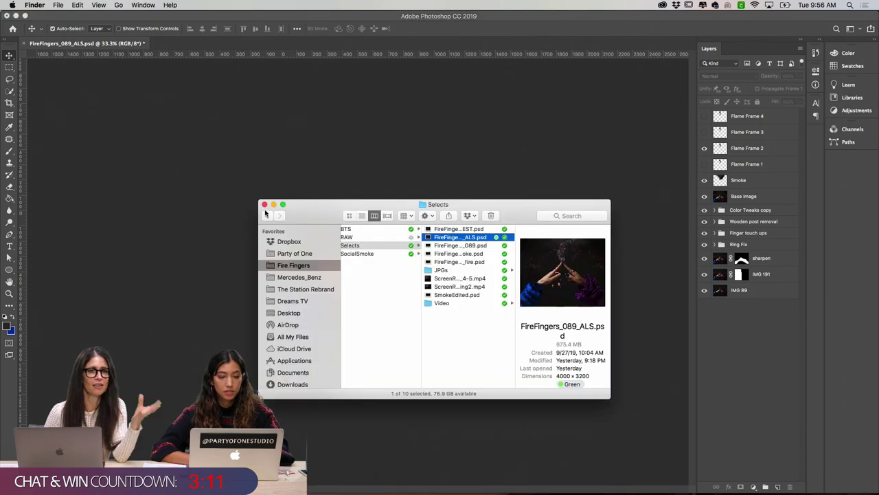
click(291, 313)
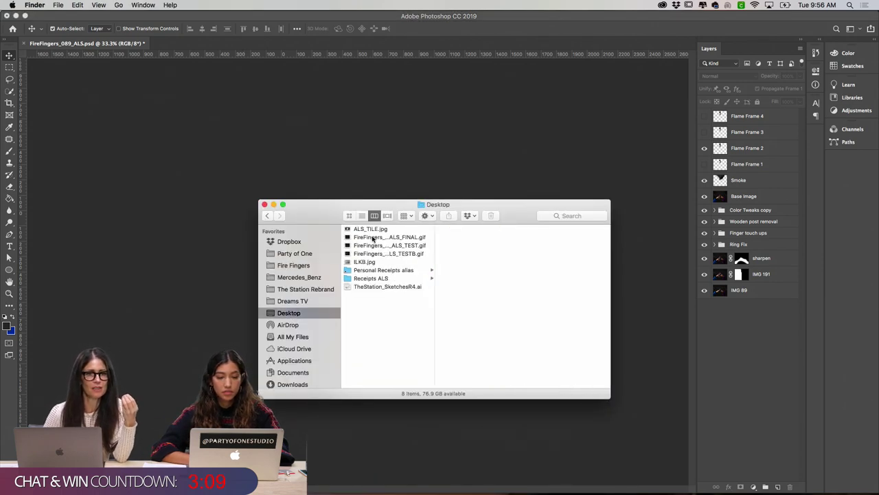
click(399, 253)
click(397, 237)
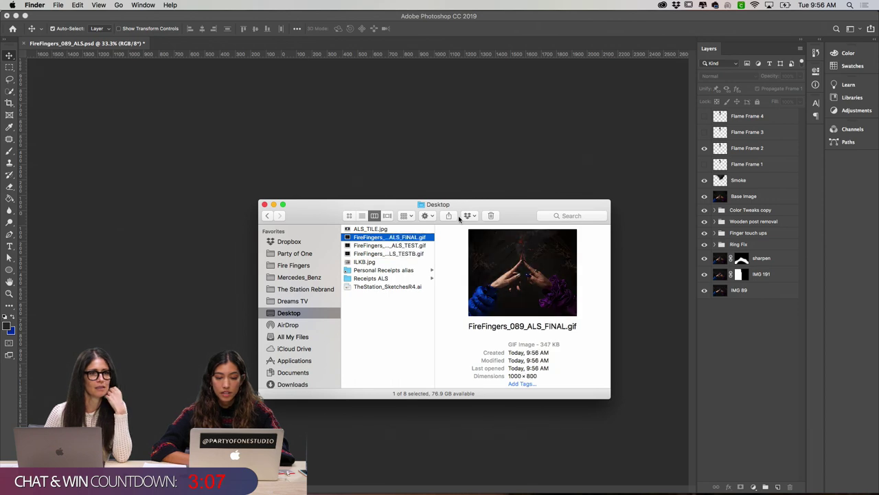
key(space)
drag(399, 117, 479, 61)
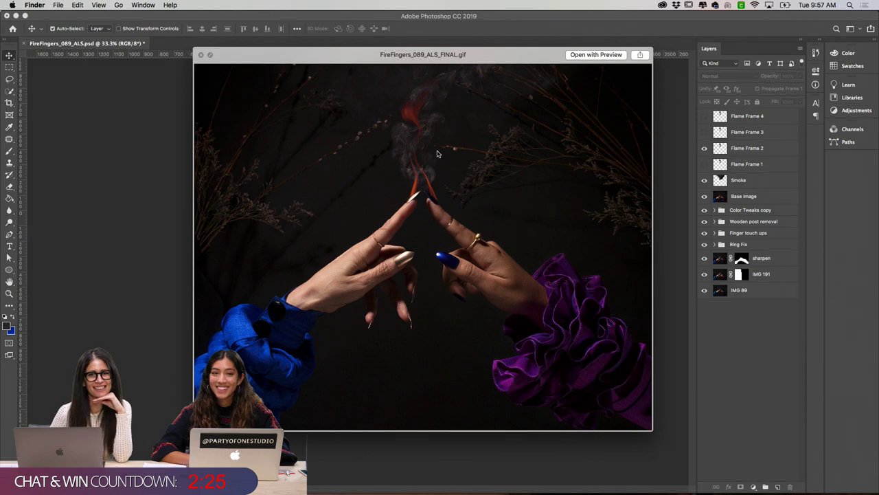
click(201, 55)
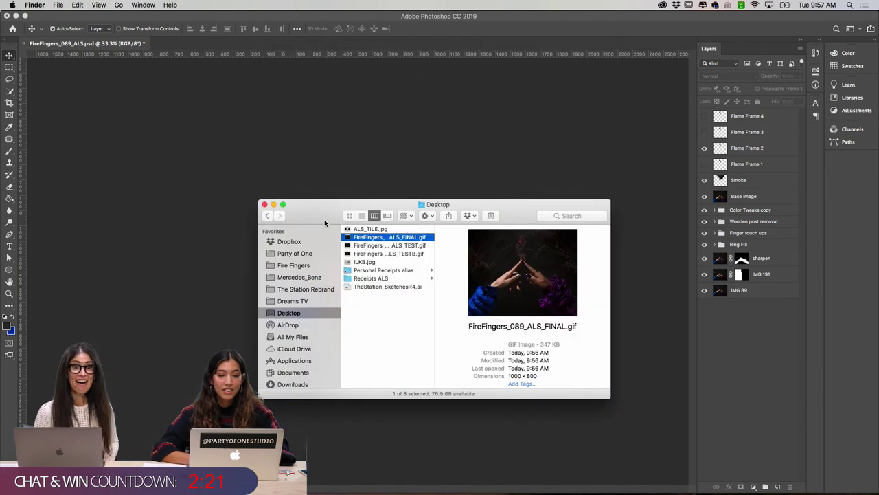
mouse_move(336, 488)
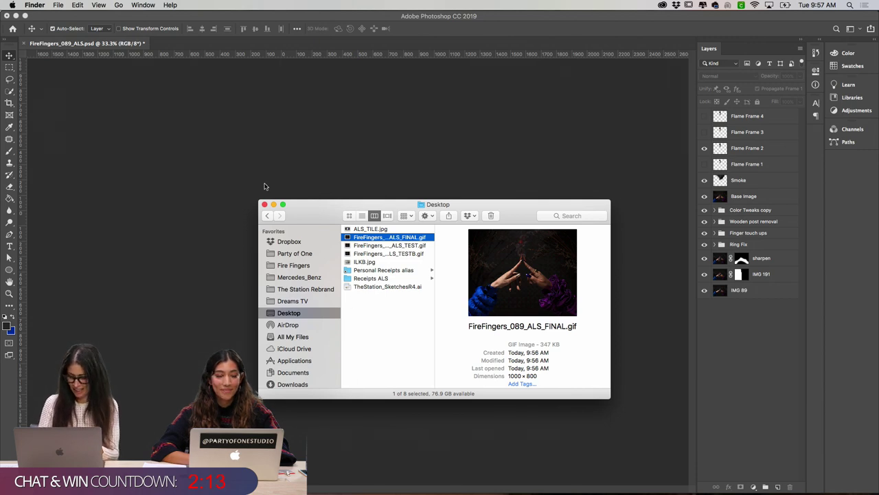
Step: Revert to the Master Opacity Change history state to undo the resize
click(264, 209)
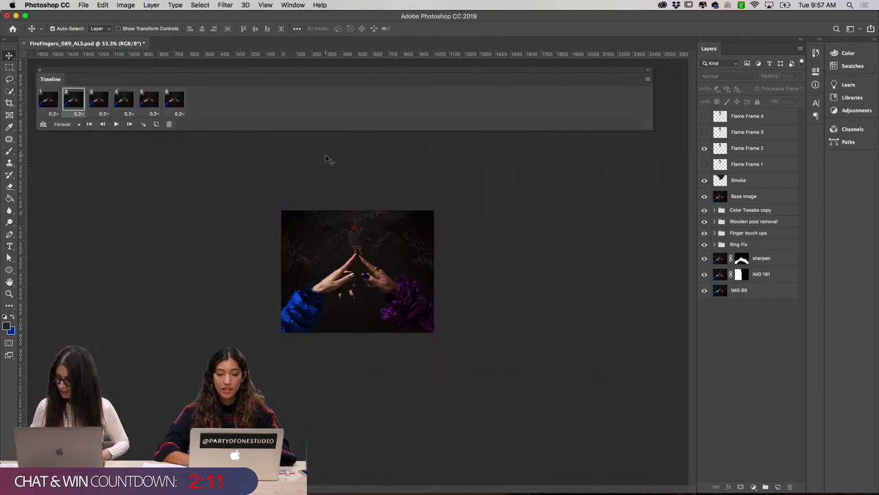
click(815, 53)
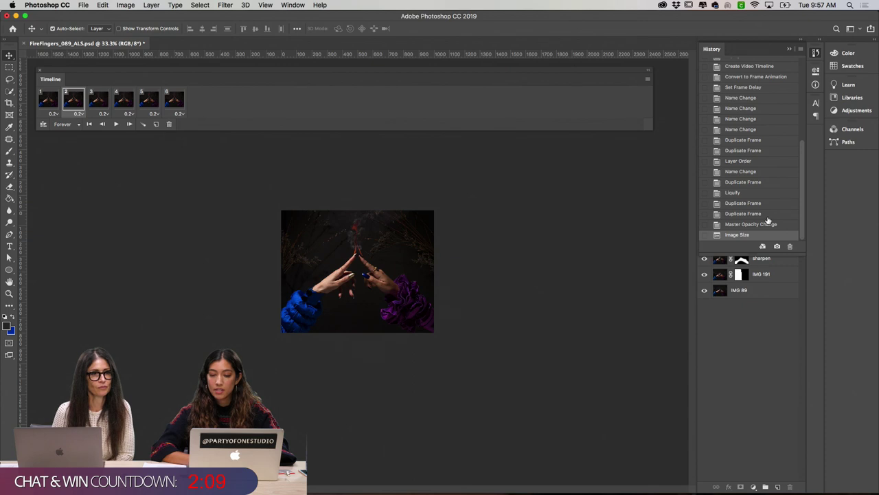
click(764, 225)
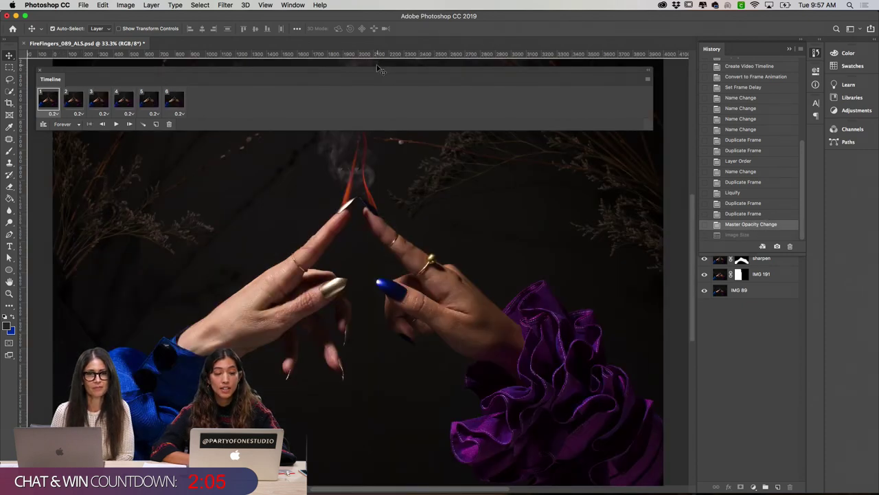
Step: Dock the Timeline along the bottom and save the full-size PSD
drag(374, 72, 288, 474)
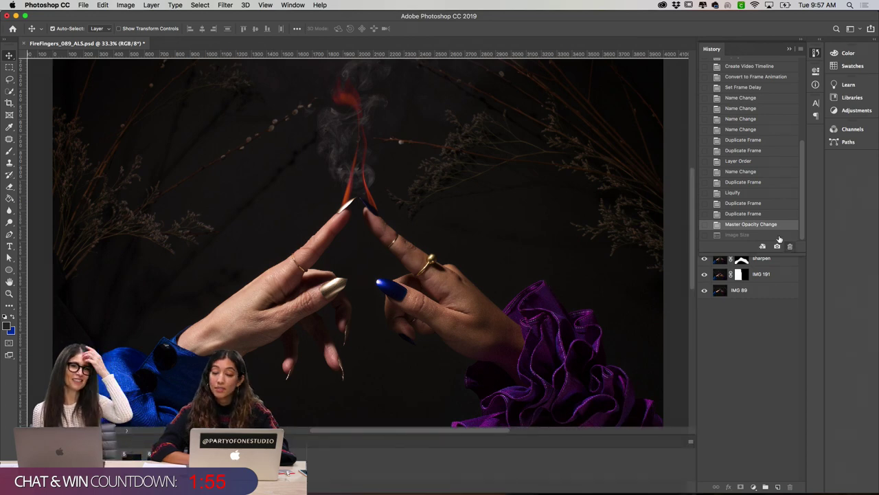
key(super+s)
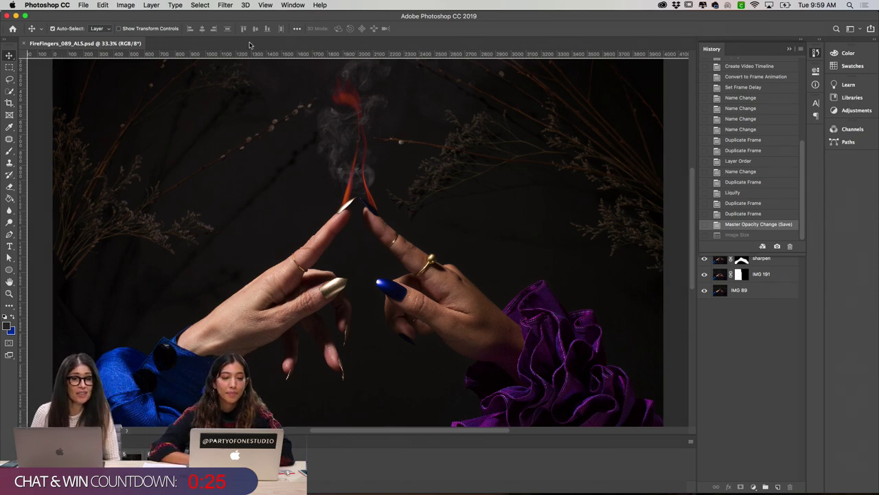
mouse_move(467, 492)
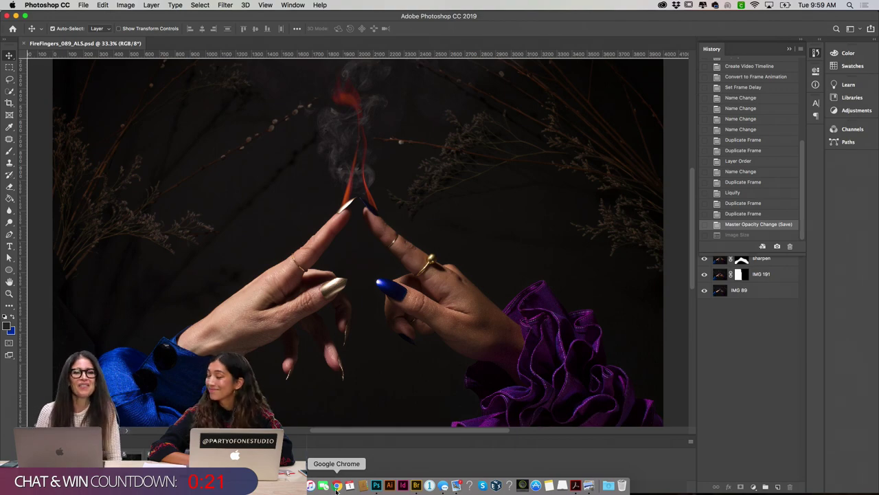
Step: Load partyofone.studio in a new Chrome tab
click(336, 486)
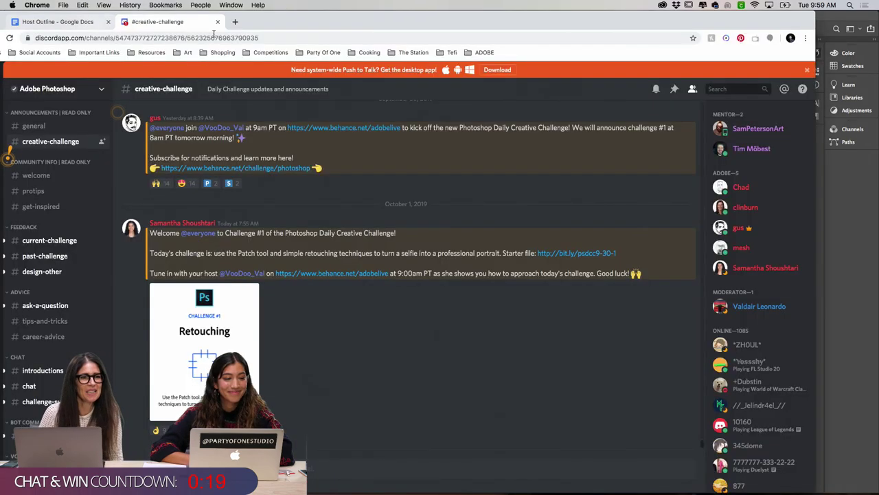
click(235, 22)
text(PARTYOF)
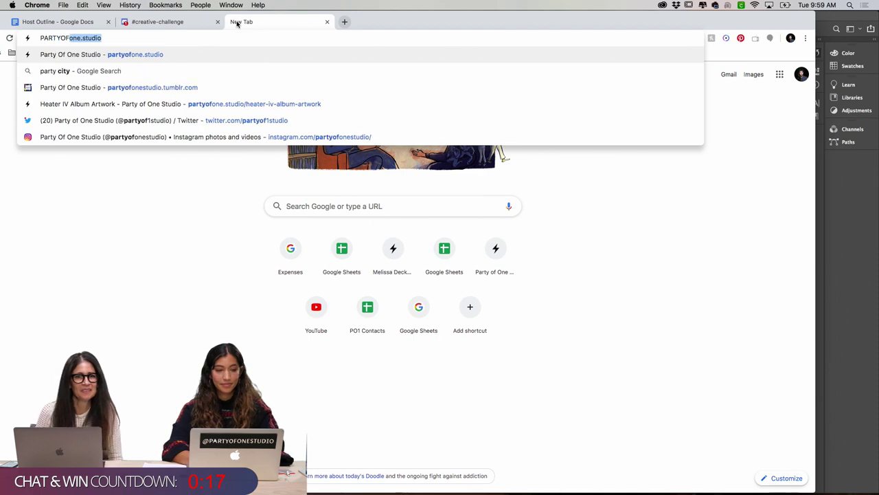
text(one.studio)
key(Return)
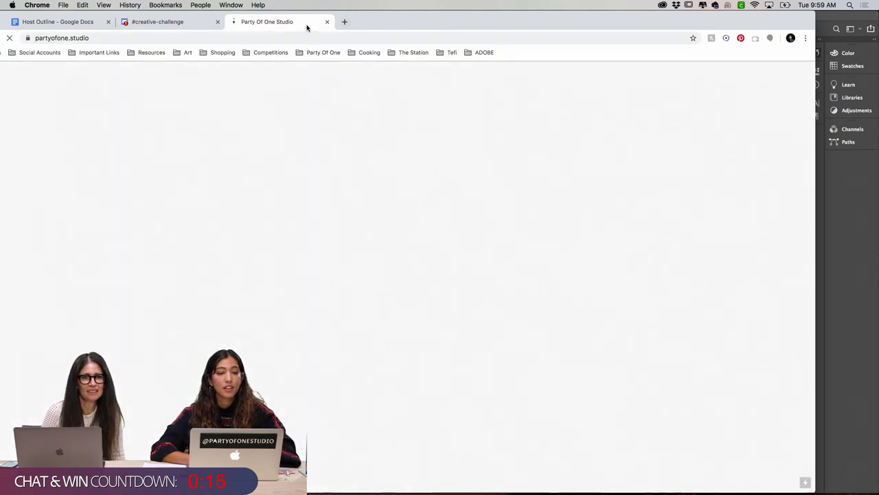
Step: Open the MERCEDES-BENZ #MBPhotoPass project and scroll through its papercraft images
scroll(561, 215, down, 2)
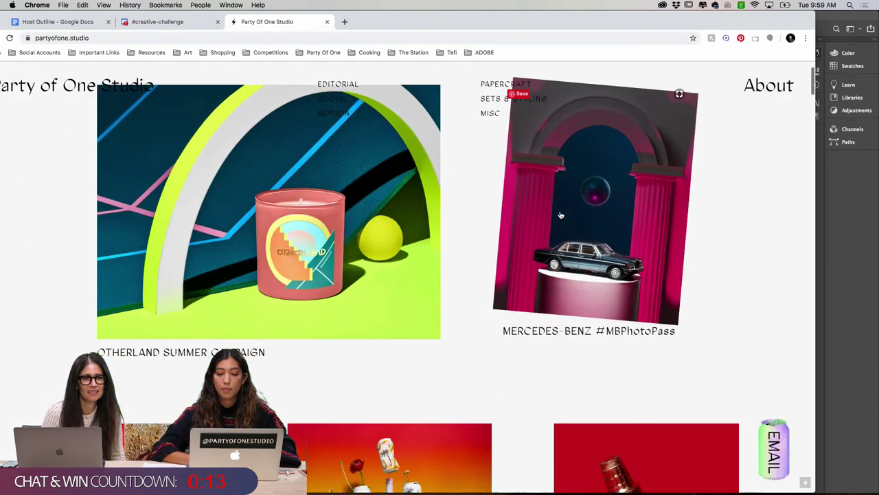
click(560, 215)
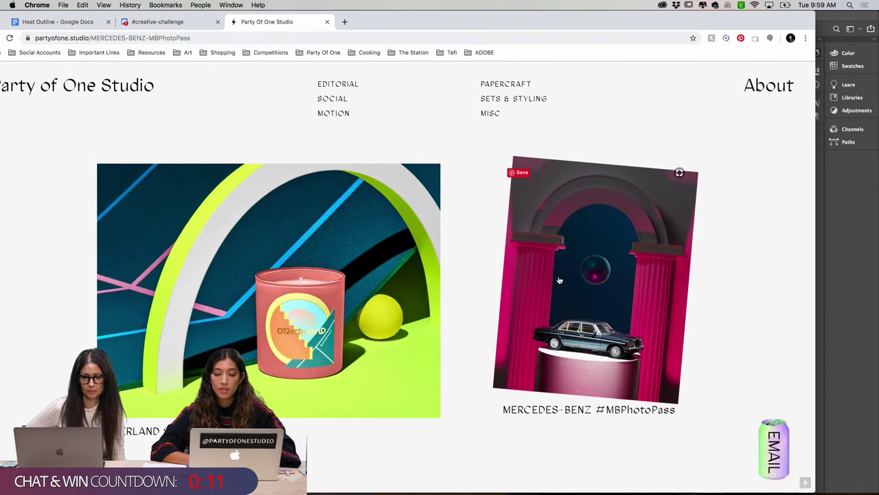
scroll(534, 246, down, 4)
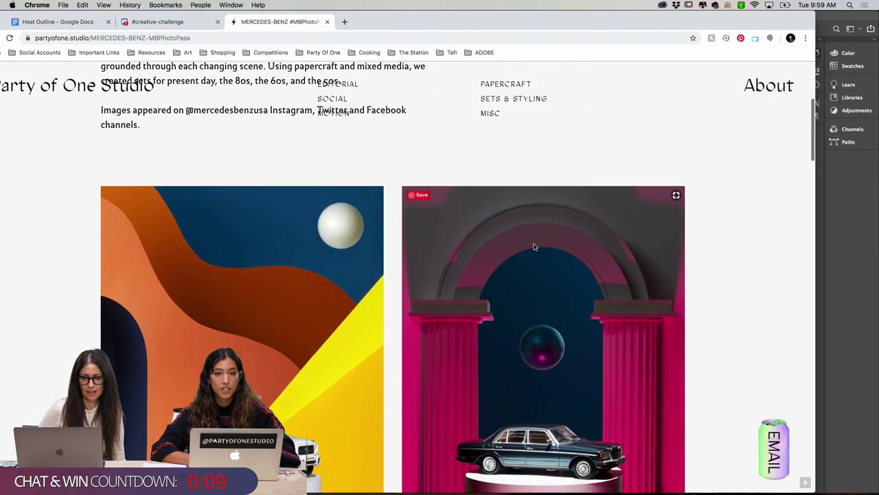
scroll(534, 247, down, 2)
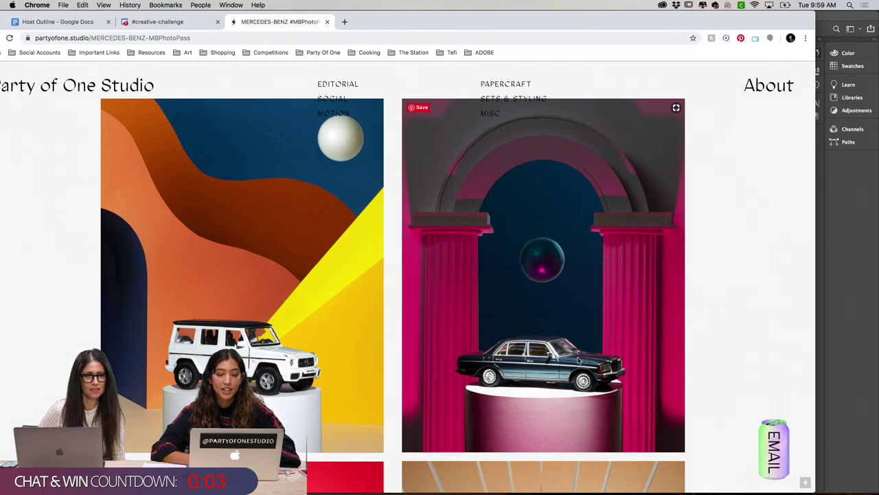
scroll(549, 289, up, 3)
scroll(575, 359, down, 2)
scroll(577, 360, down, 5)
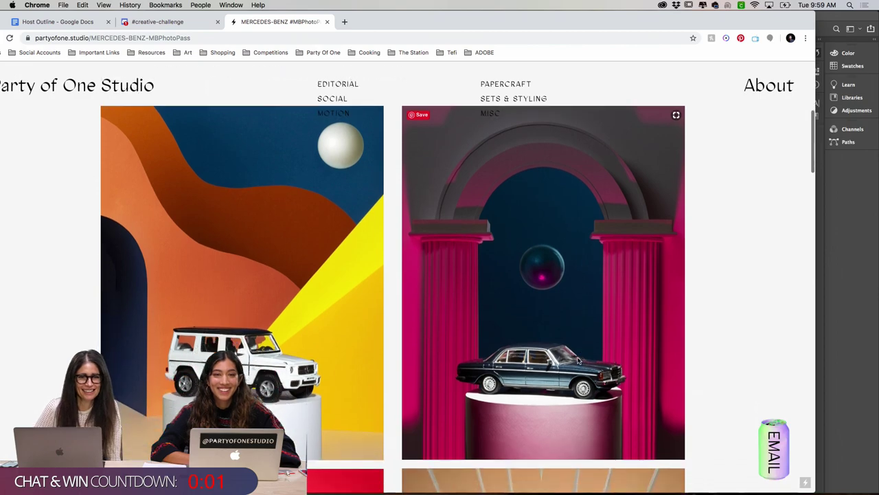
scroll(579, 360, up, 4)
scroll(578, 360, up, 3)
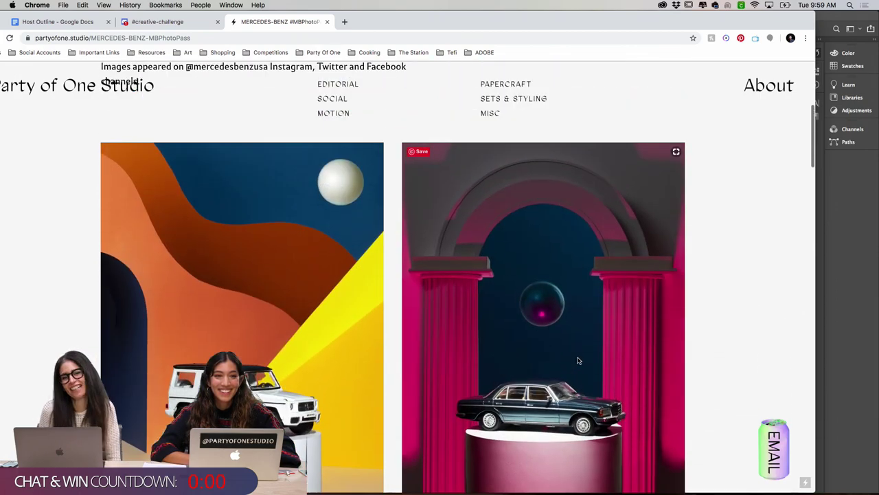
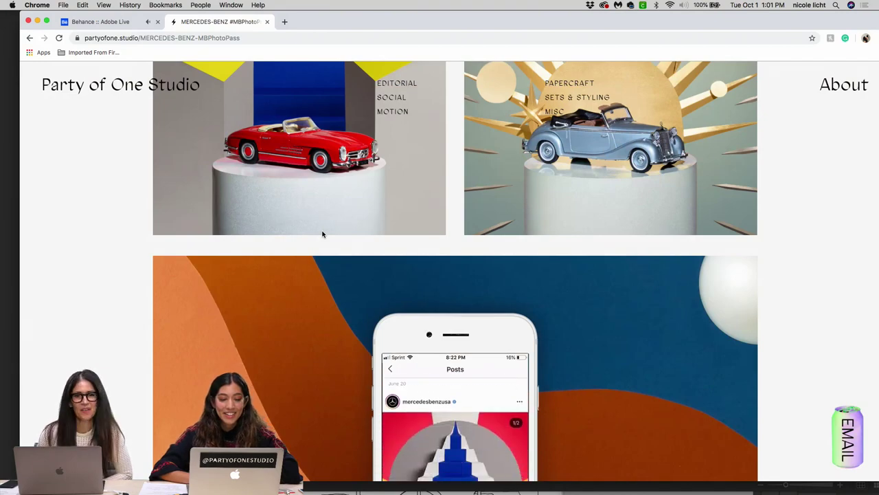
Step: Scroll down the partyofone.studio MBPhotoPass project page
scroll(322, 235, down, 5)
scroll(322, 234, down, 6)
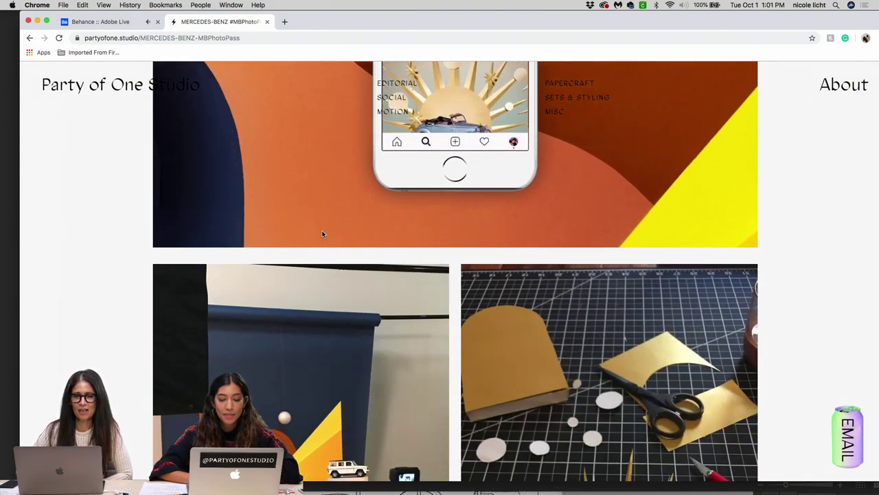
scroll(322, 234, down, 6)
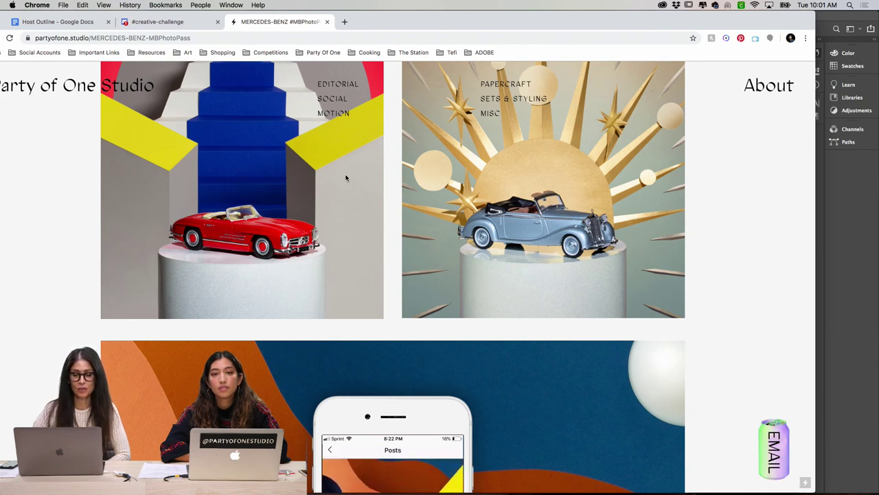
scroll(346, 178, down, 5)
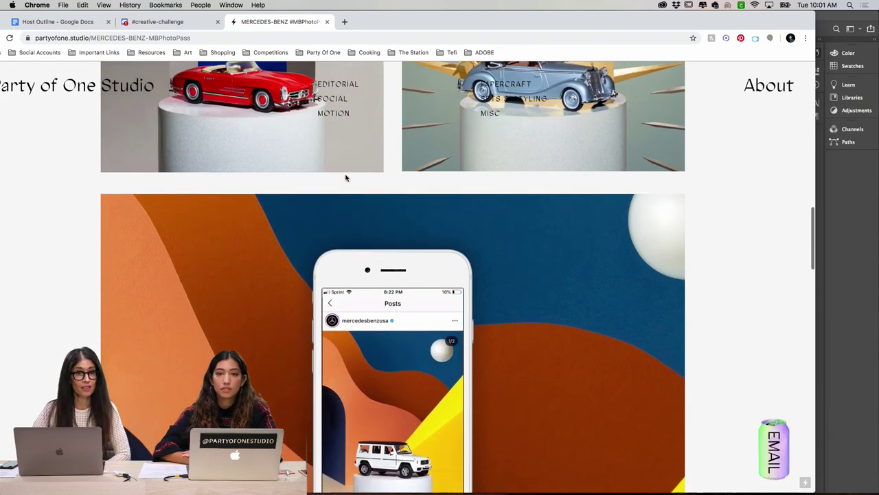
scroll(345, 178, down, 3)
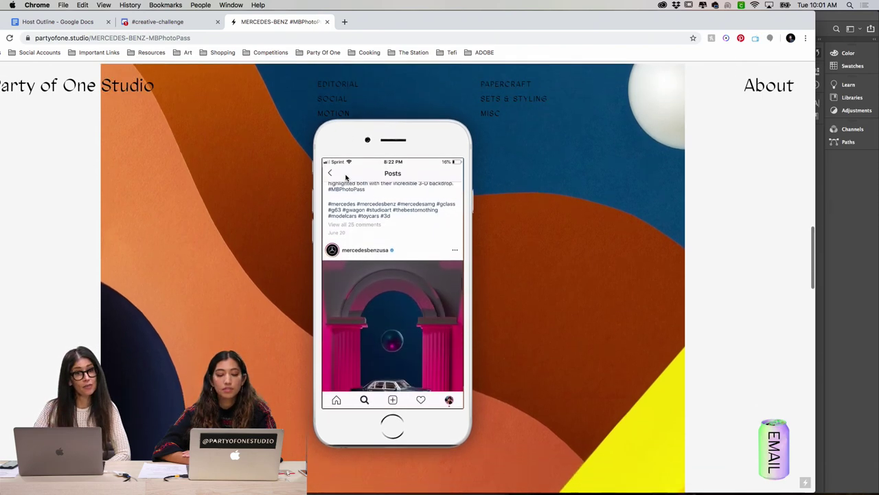
scroll(346, 178, down, 2)
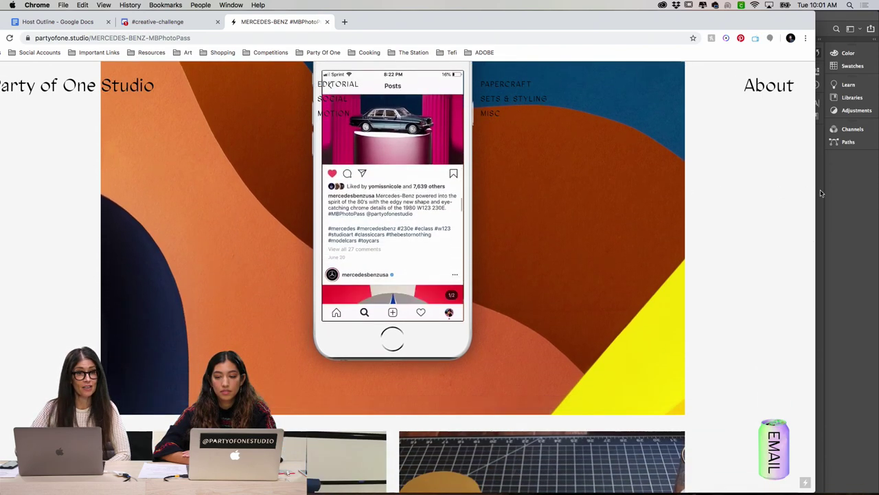
Step: Widen Chrome to full width and bring the paper set and gold paper photos into view
drag(815, 193, 877, 192)
scroll(671, 220, up, 3)
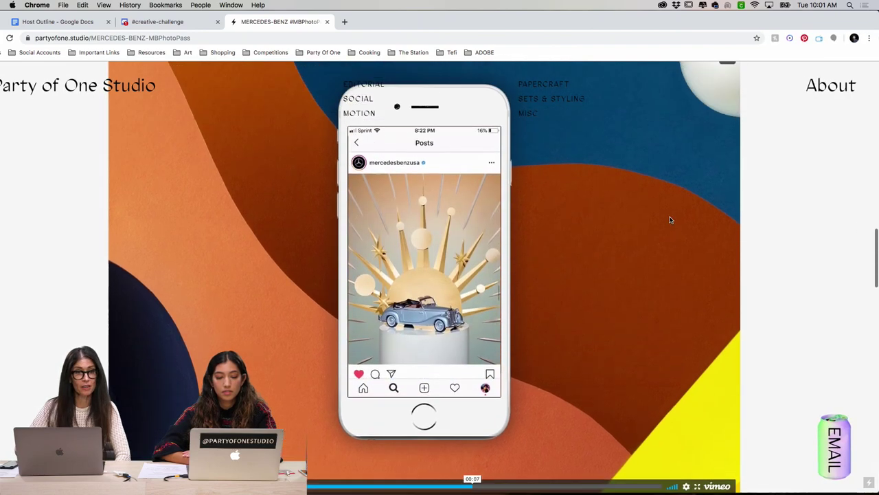
scroll(671, 220, down, 5)
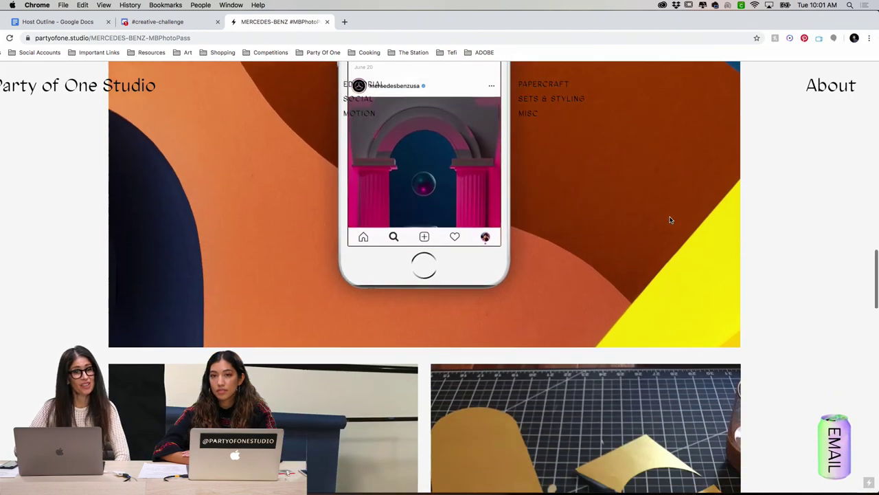
scroll(671, 219, down, 3)
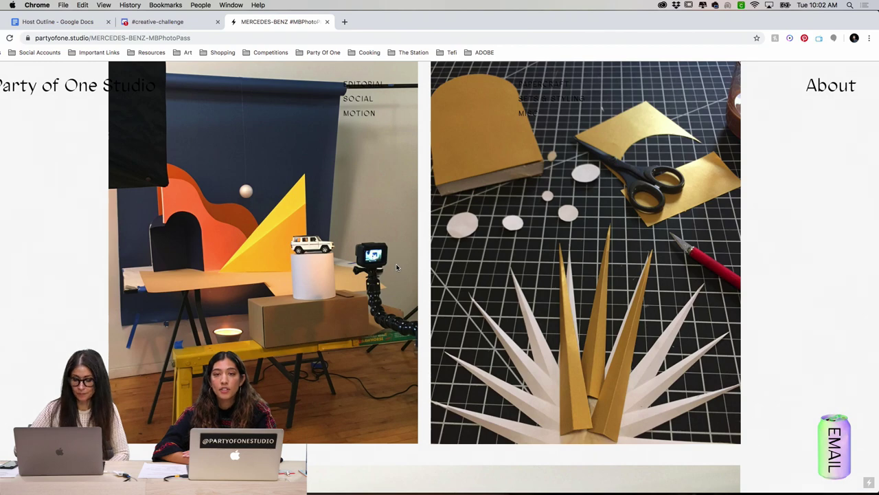
Step: Scroll back to the phone mockup showing the pink arched set with the vintage car
scroll(400, 283, up, 8)
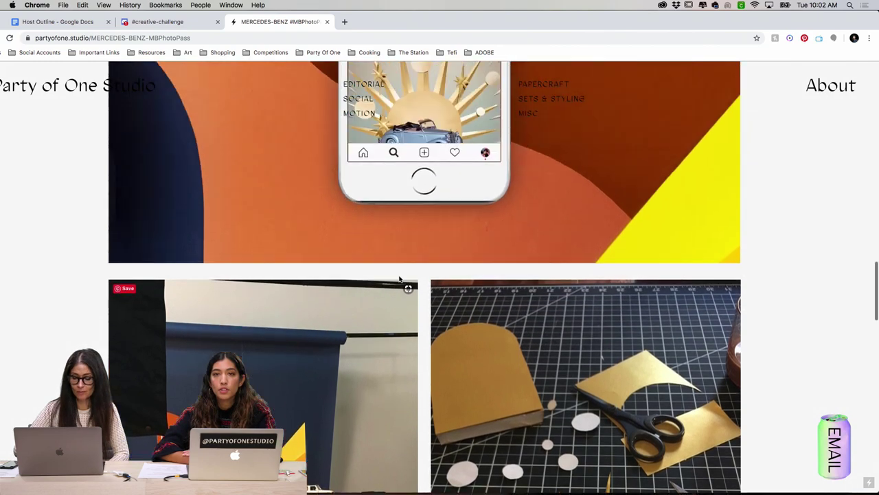
scroll(400, 279, down, 8)
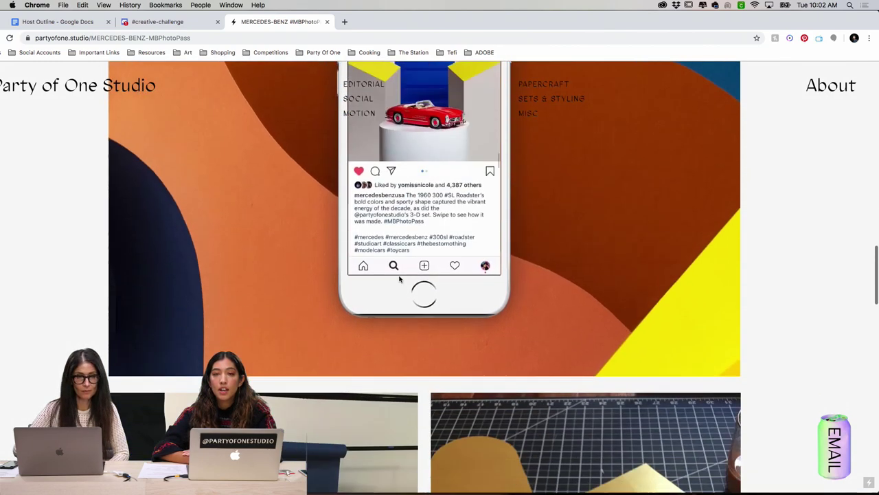
scroll(400, 278, down, 3)
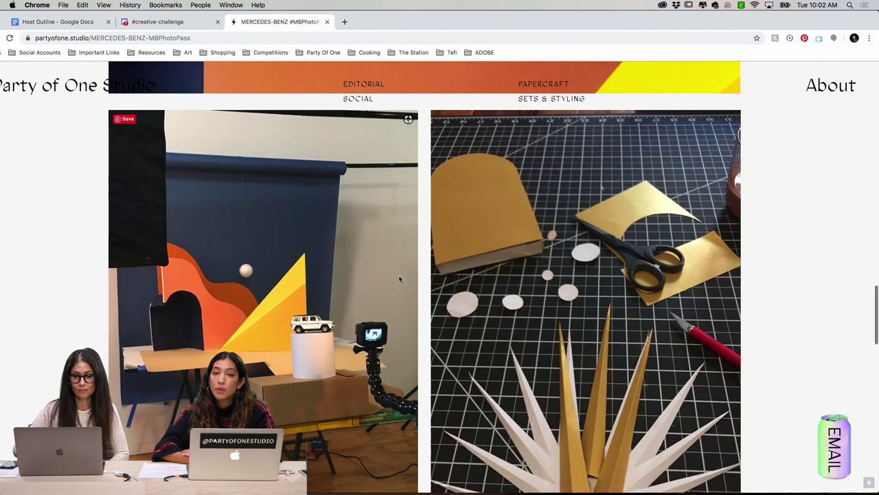
scroll(400, 279, down, 1)
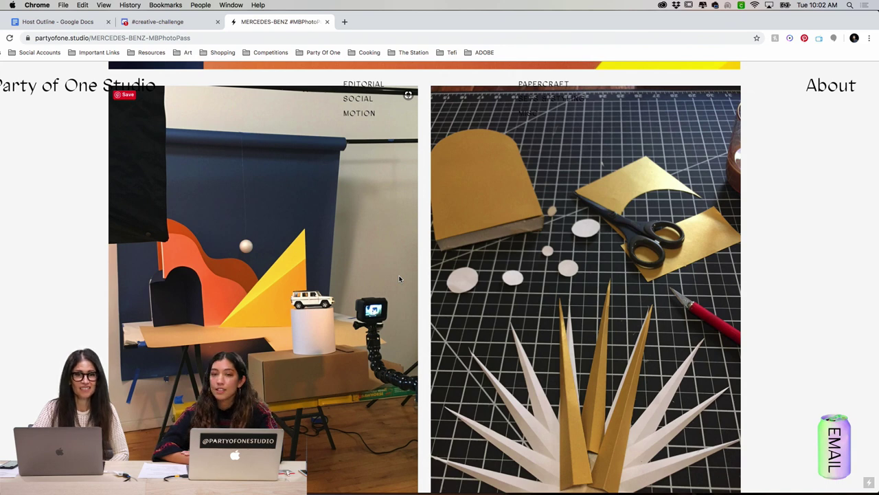
scroll(399, 278, down, 1)
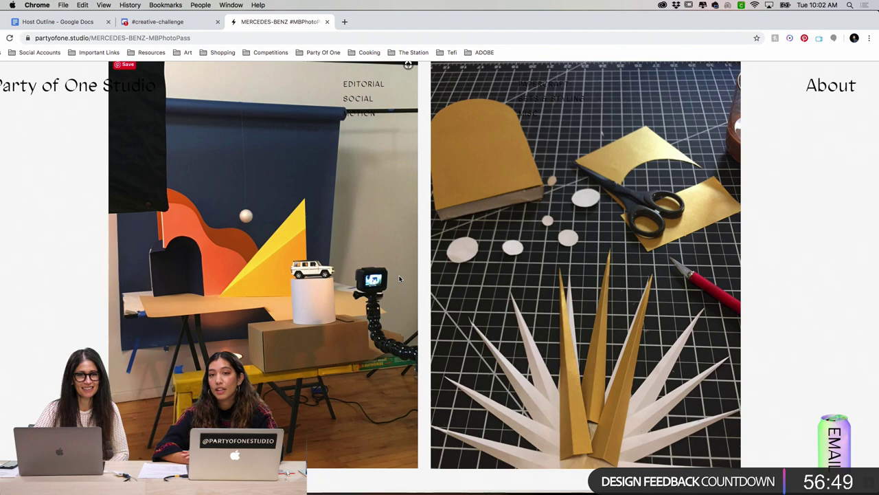
scroll(400, 278, down, 3)
scroll(400, 278, up, 5)
scroll(399, 278, down, 2)
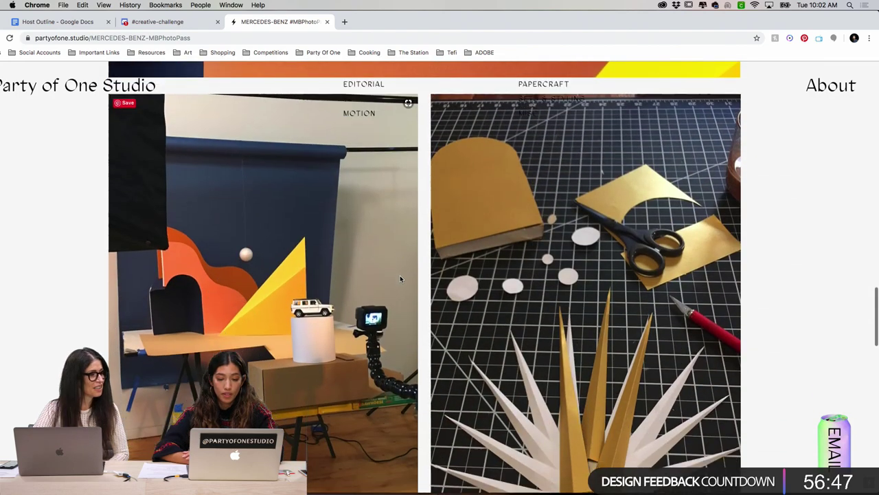
scroll(400, 278, down, 2)
scroll(400, 278, up, 1)
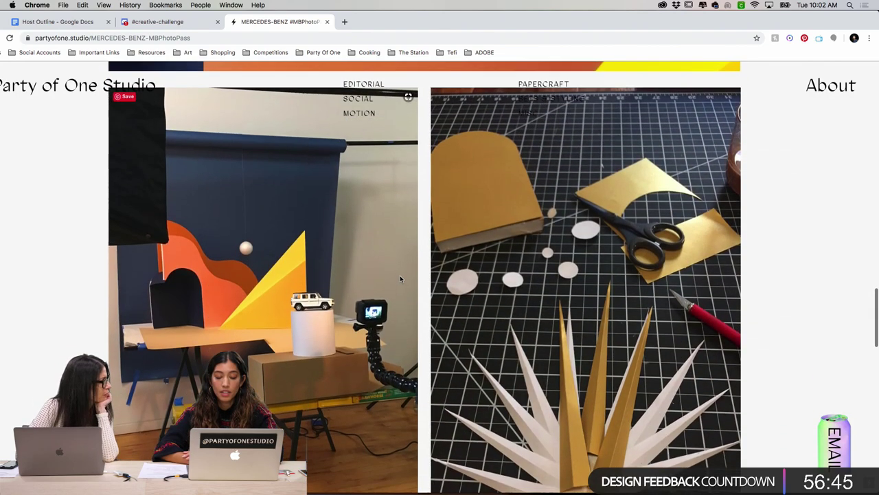
scroll(400, 278, up, 6)
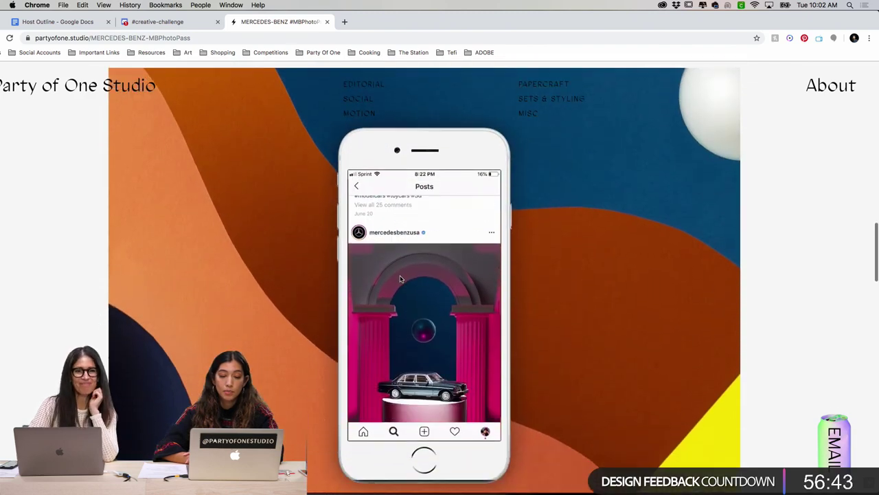
scroll(400, 278, down, 1)
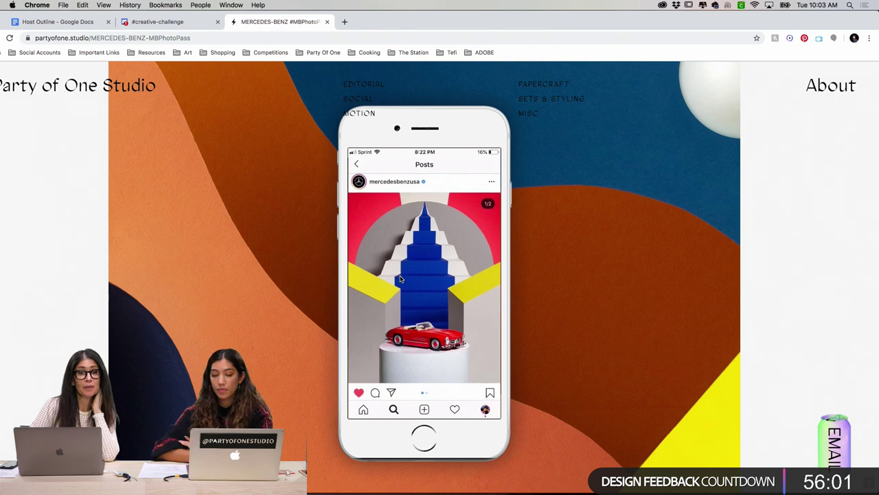
click(310, 485)
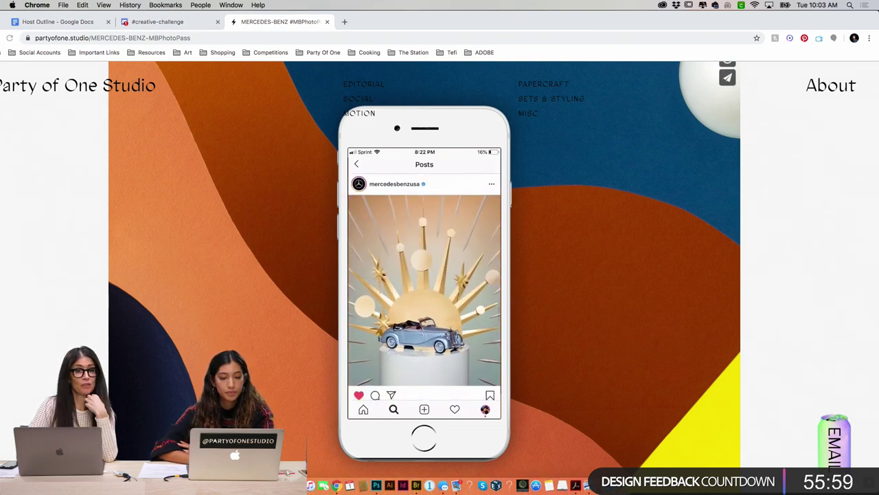
Step: Go to Mercedes_Benz > Concepts > Reference in Finder and drop Reference onto Adobe Bridge
click(300, 277)
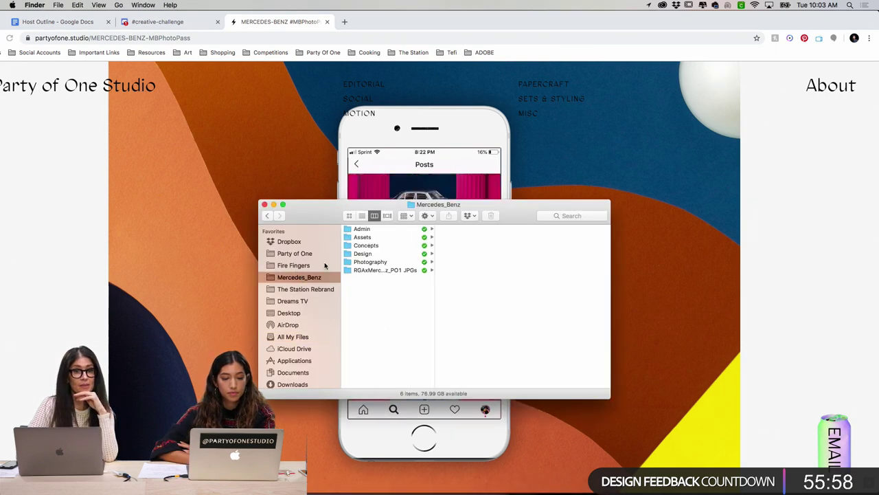
click(365, 246)
click(452, 229)
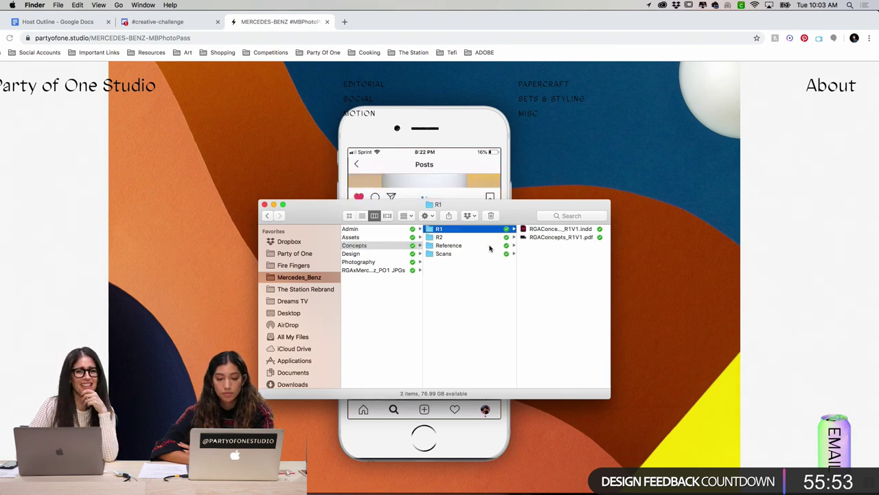
click(448, 245)
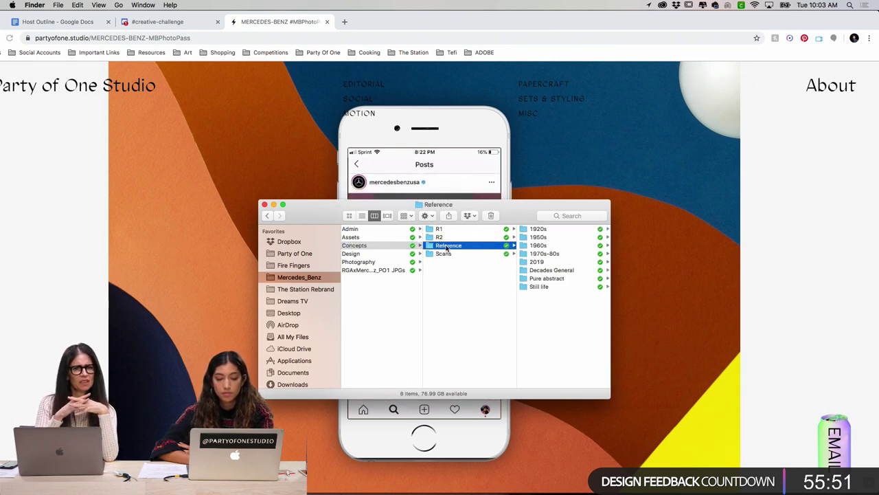
drag(447, 247, 416, 486)
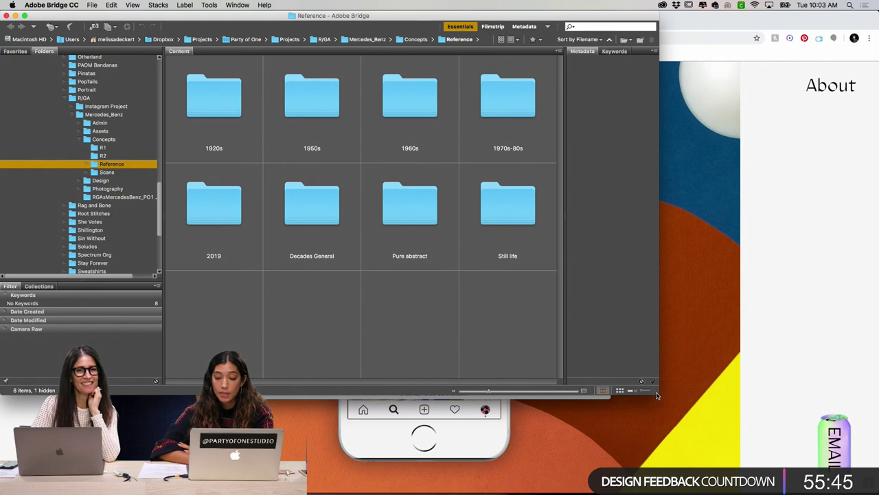
Step: Enlarge and reposition the Bridge window, then select the Decades General folder
drag(658, 391, 759, 448)
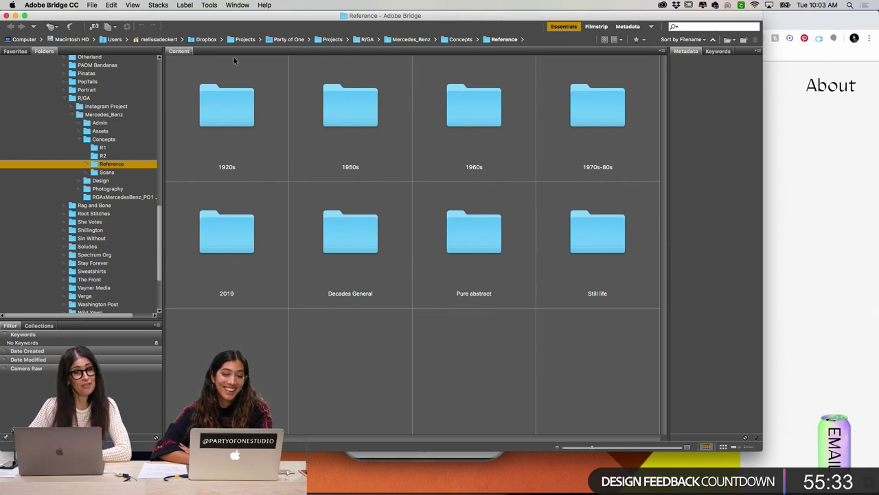
drag(224, 17, 279, 17)
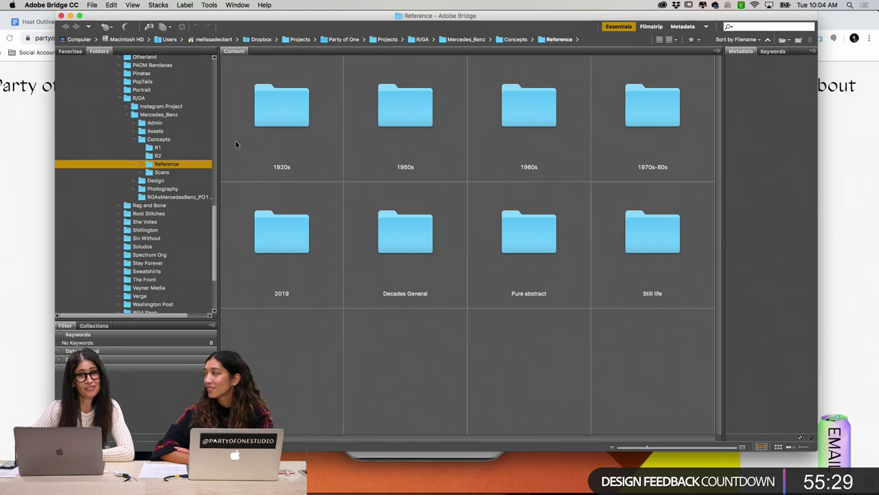
click(411, 242)
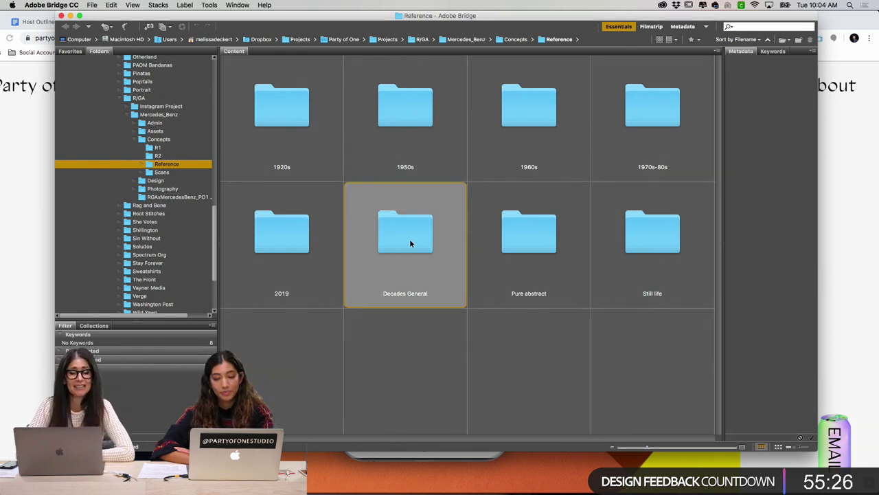
Step: Browse the 1920s Art Deco reference images, then switch to the 1950s folder
double_click(280, 104)
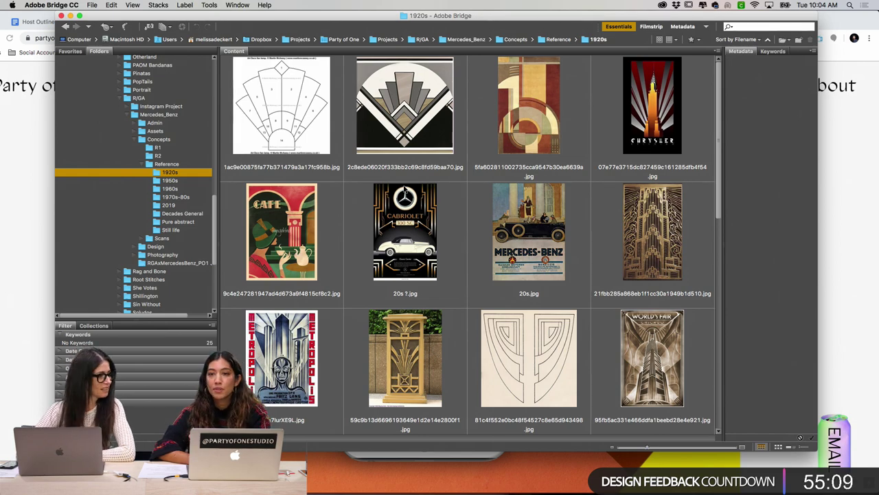
scroll(404, 189, down, 5)
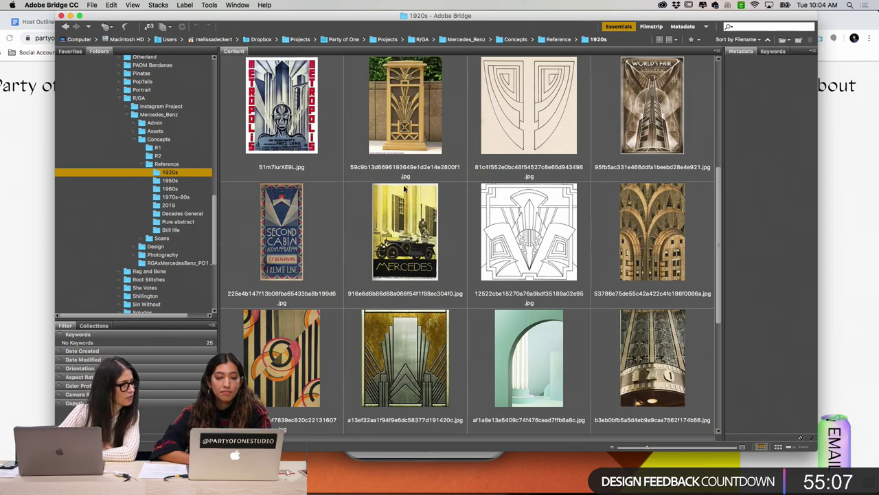
scroll(403, 189, down, 5)
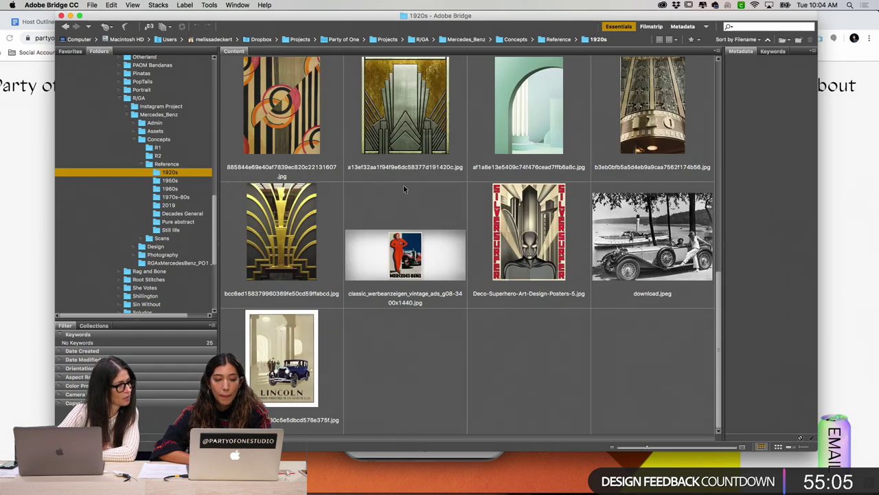
scroll(403, 185, up, 10)
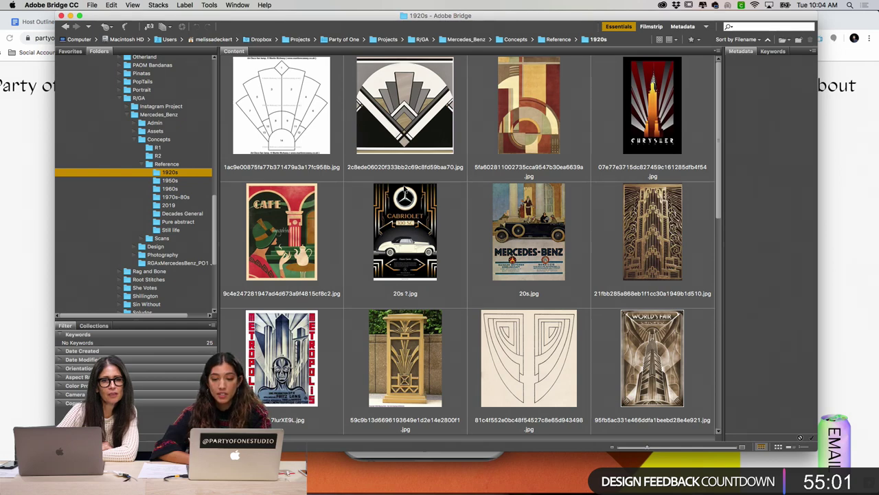
click(187, 181)
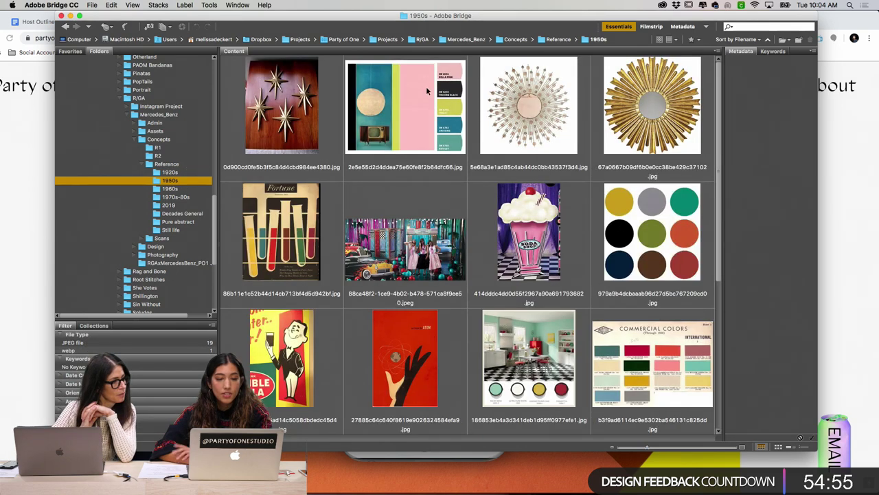
Step: Check details of the 1950s sunburst mirror, diner, Fortune poster and soda shop images
click(536, 108)
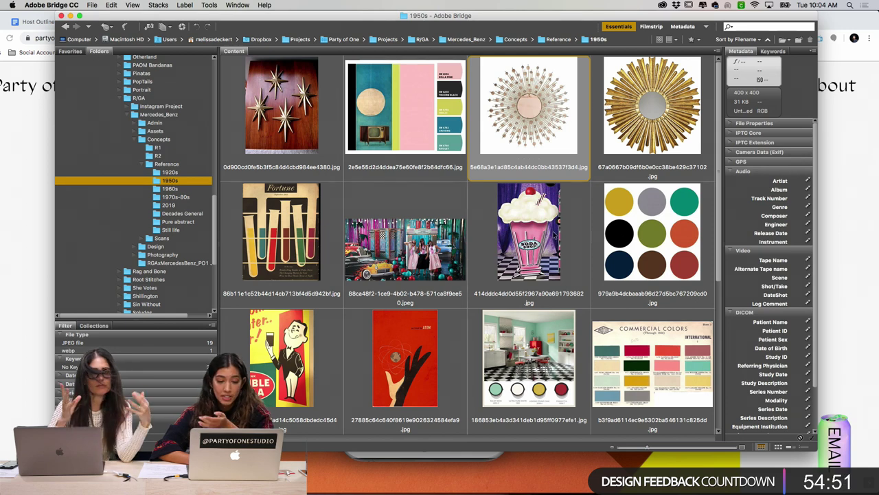
click(420, 244)
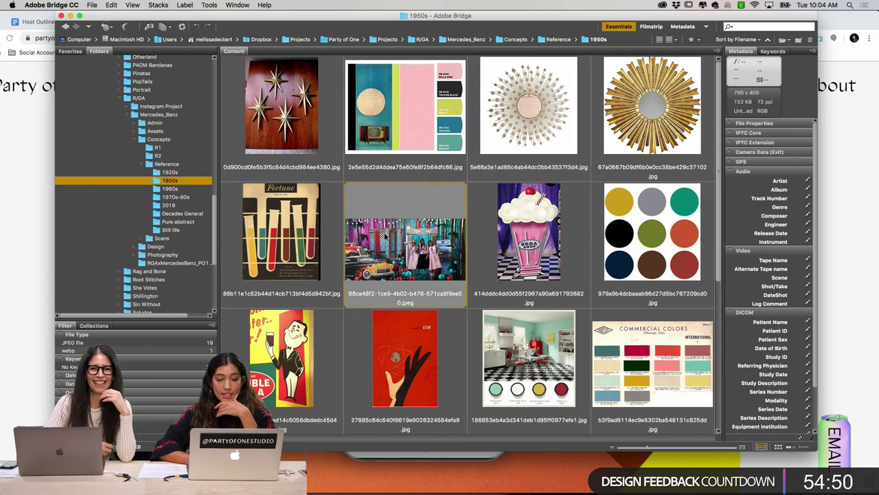
click(295, 227)
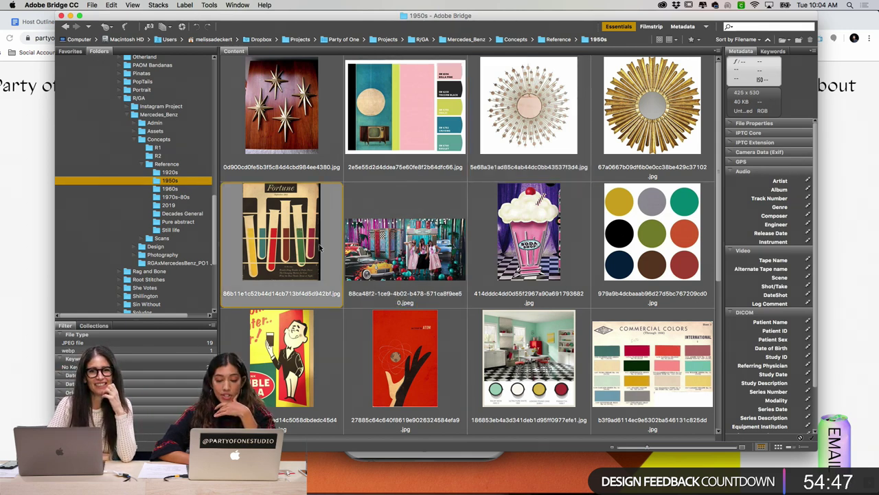
scroll(319, 246, down, 2)
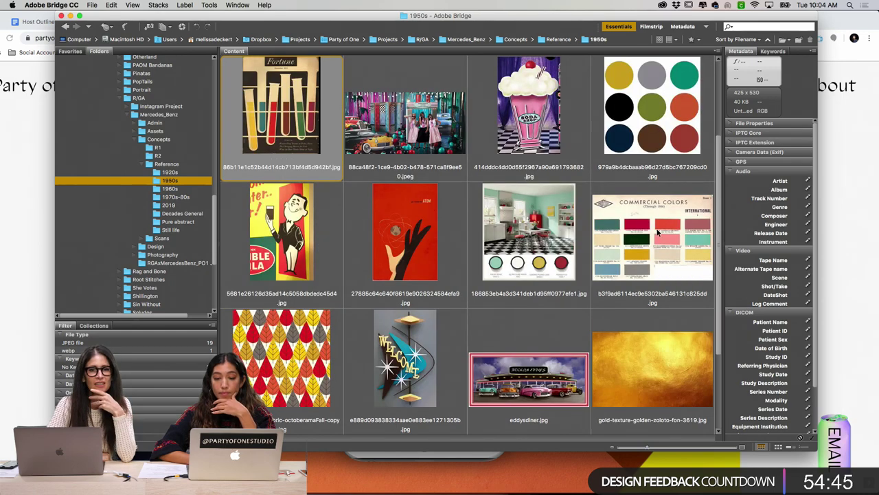
scroll(651, 232, down, 2)
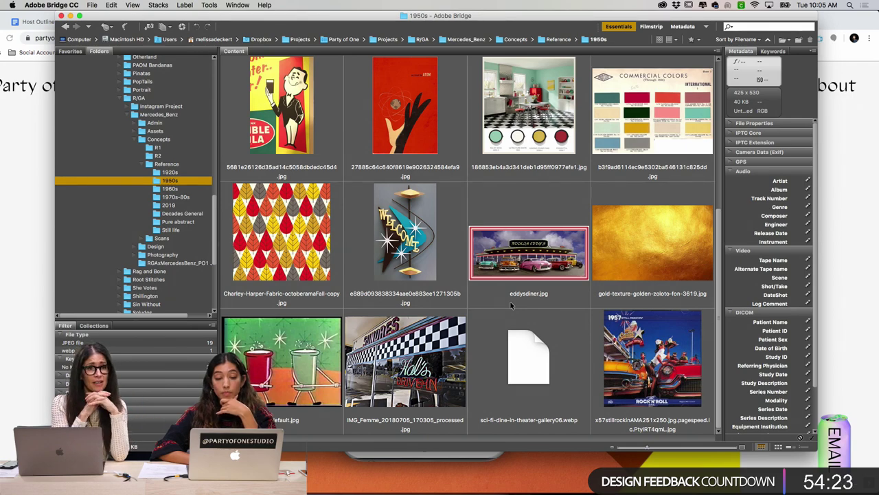
scroll(511, 305, up, 5)
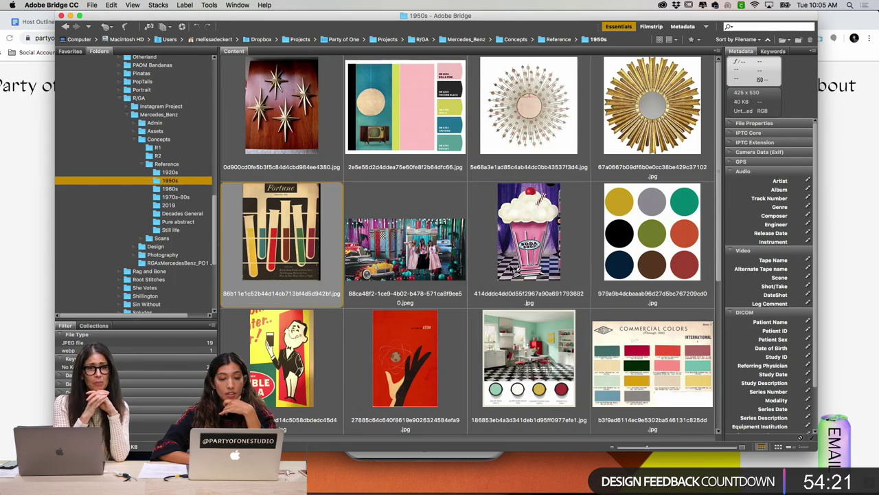
click(485, 237)
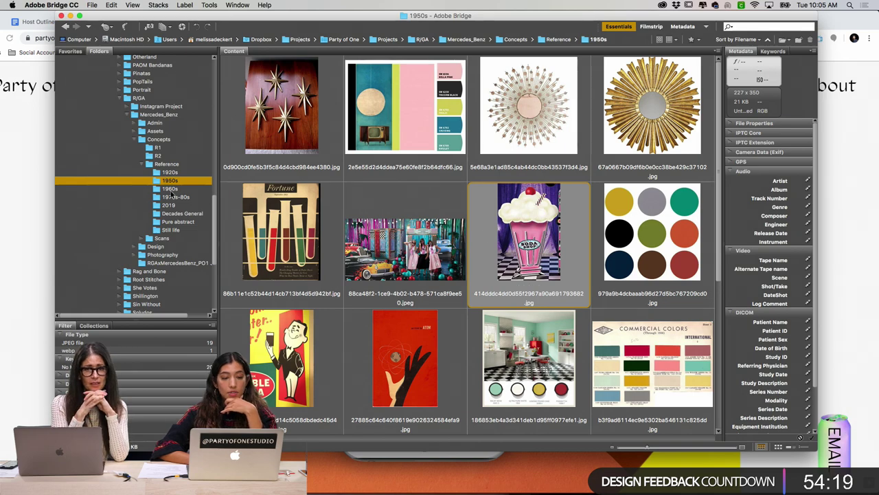
Step: Open the 1960s folder and check the stacked-cars ad and white sculpture photo details
click(169, 188)
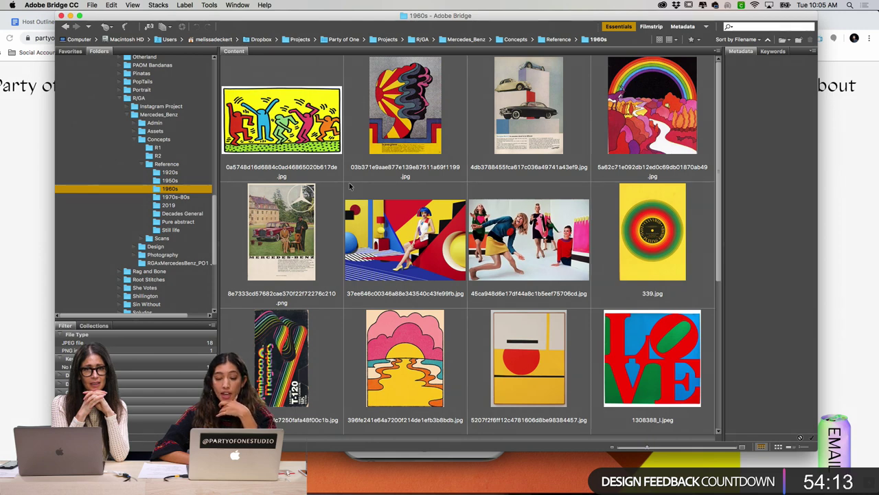
scroll(349, 185, down, 5)
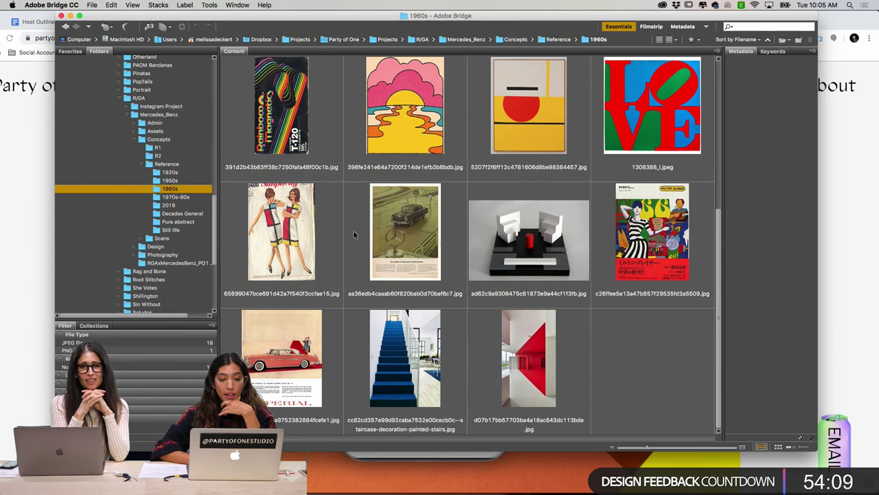
scroll(431, 230, up, 5)
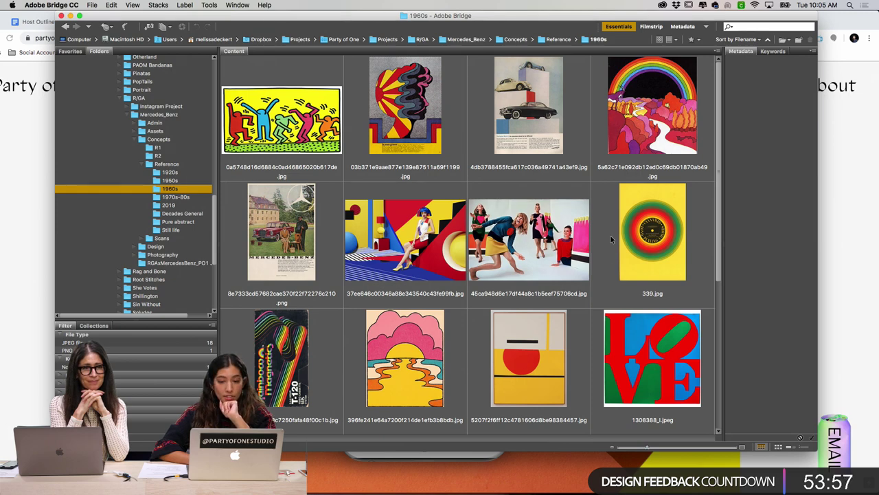
click(530, 117)
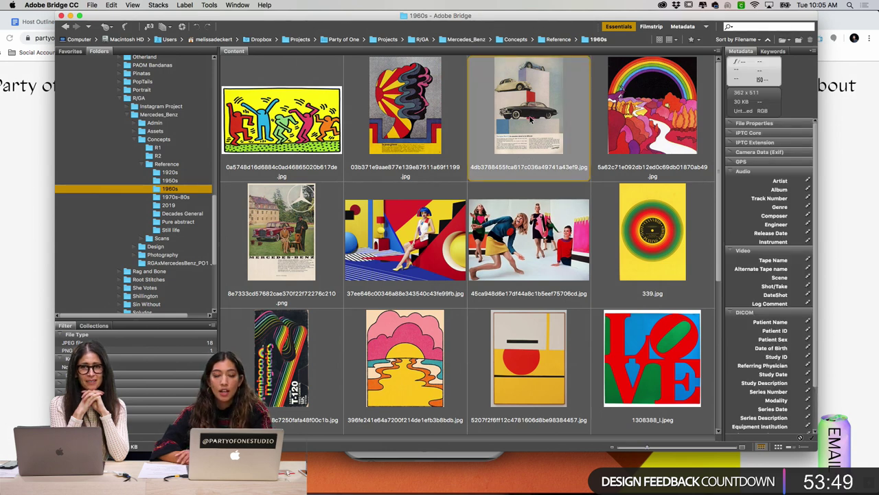
scroll(632, 102, down, 5)
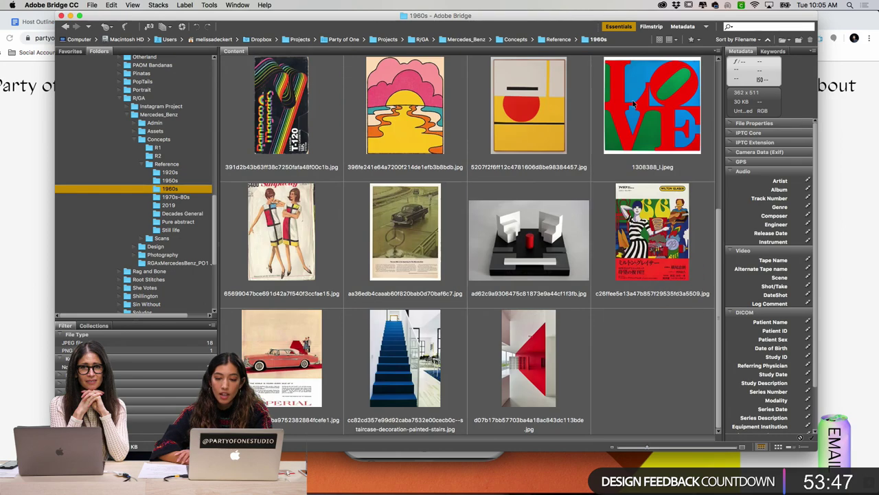
click(523, 243)
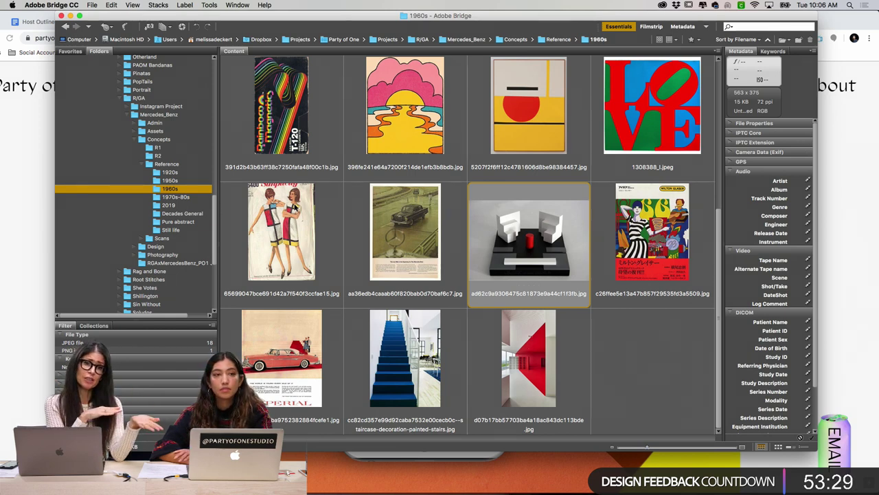
Step: Browse the 1970s-80s references, checking the chrome ball image, then open the 2019 folder
click(209, 197)
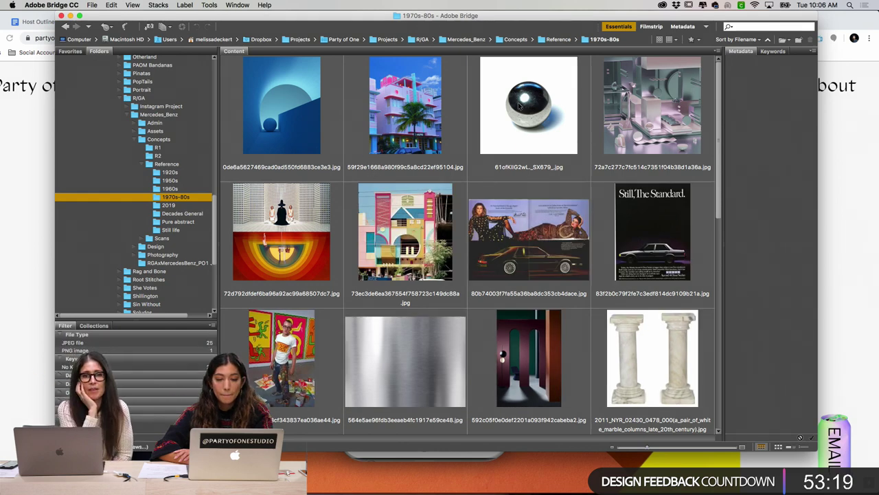
click(510, 141)
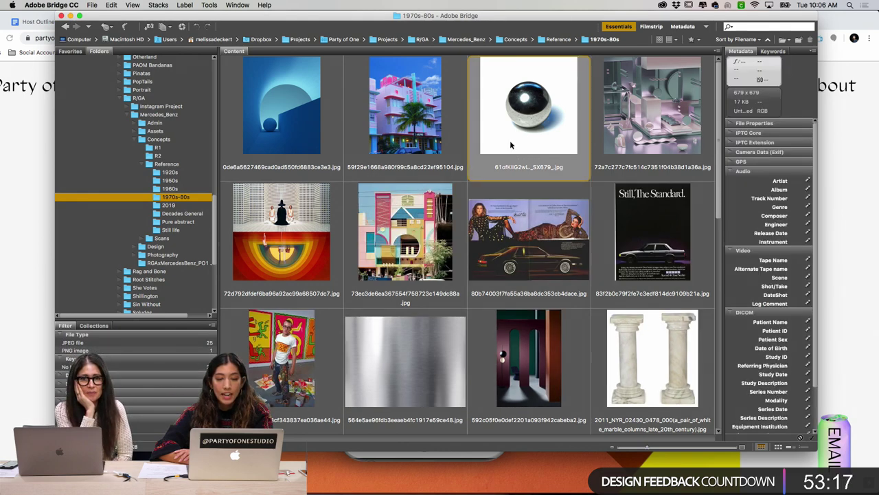
scroll(509, 140, down, 3)
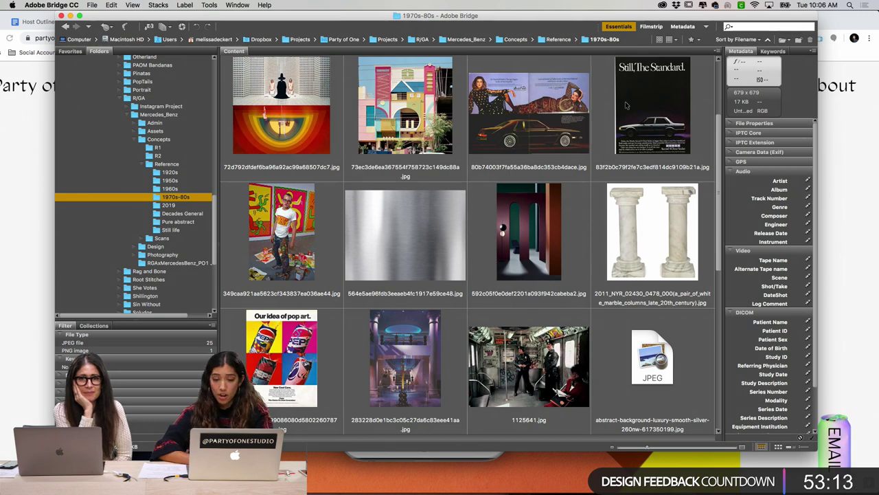
scroll(585, 145, down, 3)
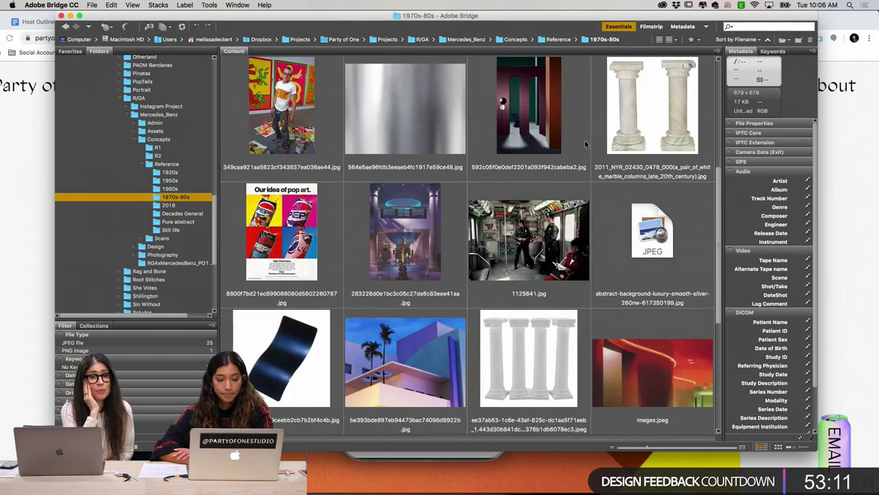
scroll(585, 144, down, 6)
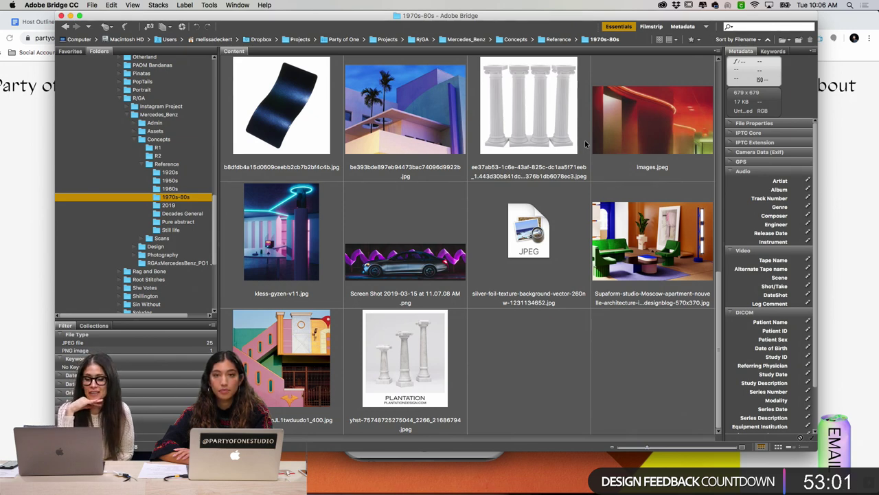
scroll(585, 143, up, 3)
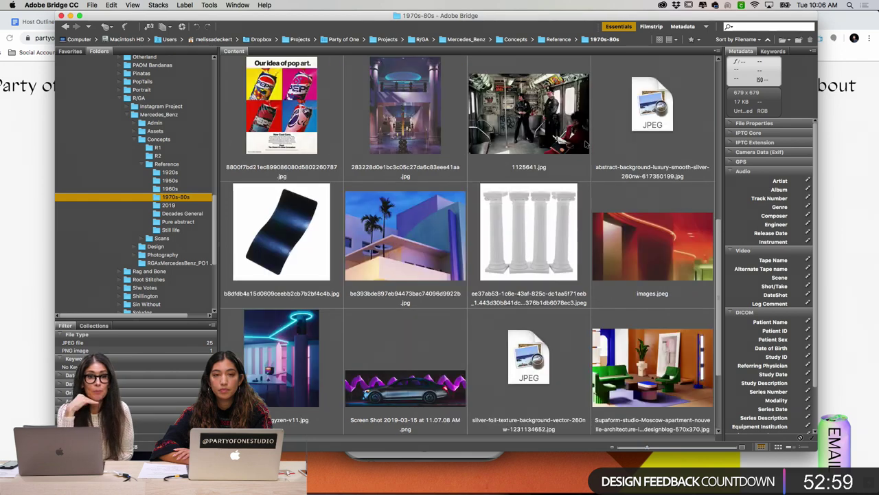
scroll(585, 143, up, 3)
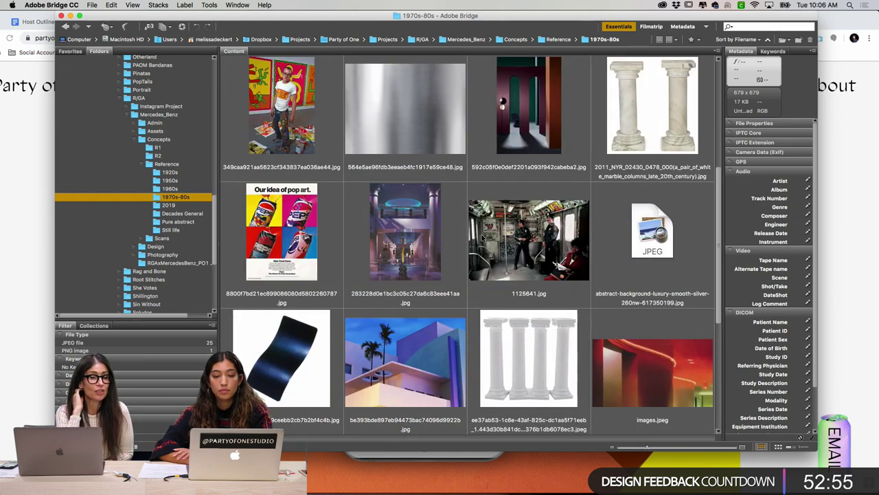
scroll(481, 234, up, 3)
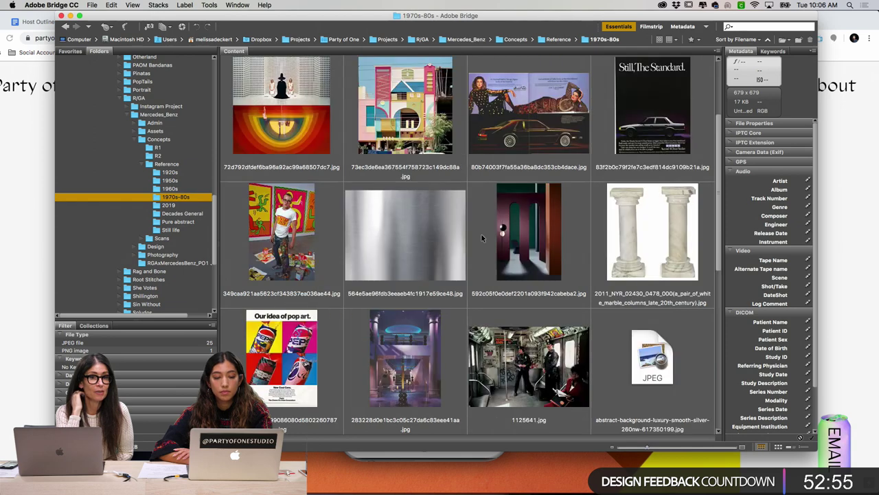
click(167, 205)
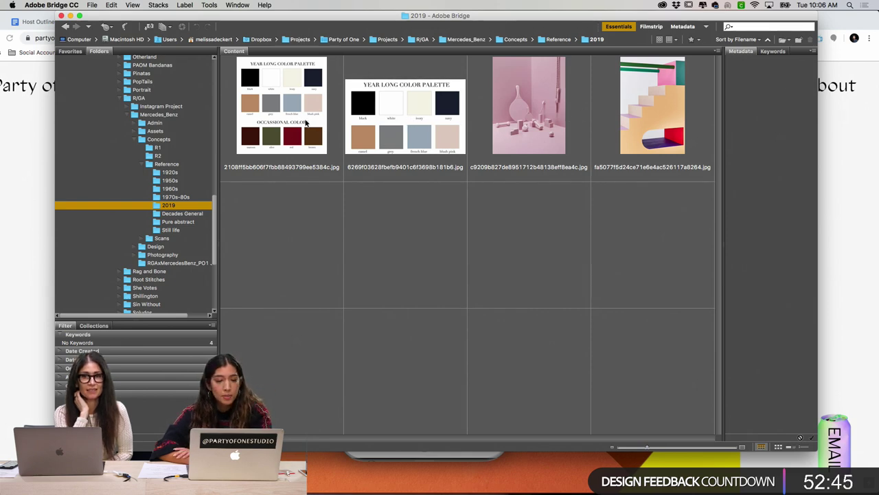
Step: Flip through Decades General, Pure abstract and Still life back to 2019, then bring up Finder
click(181, 215)
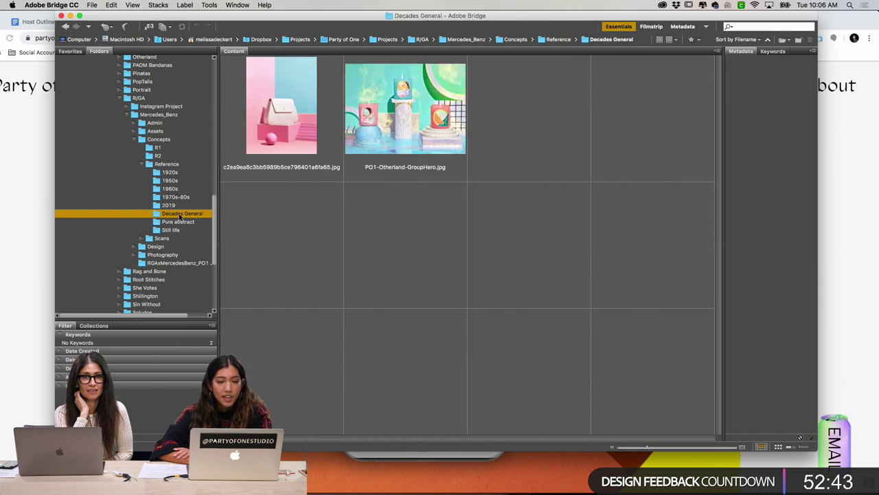
click(192, 222)
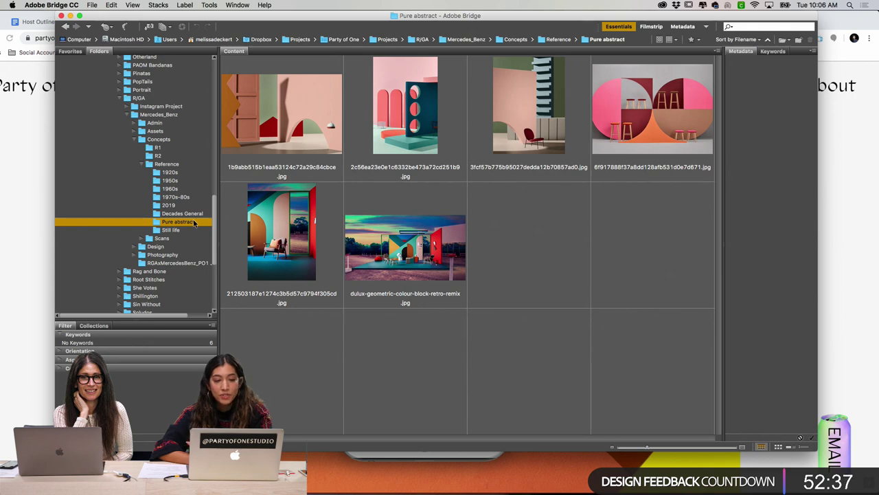
click(188, 230)
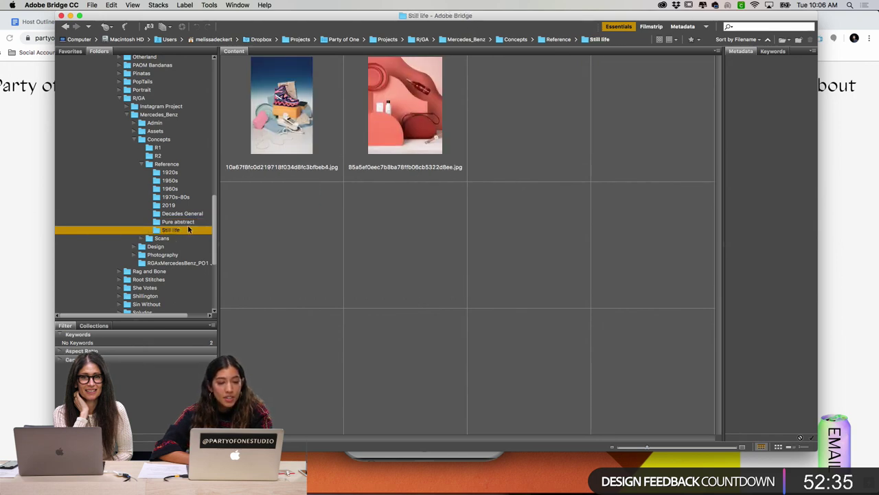
click(187, 222)
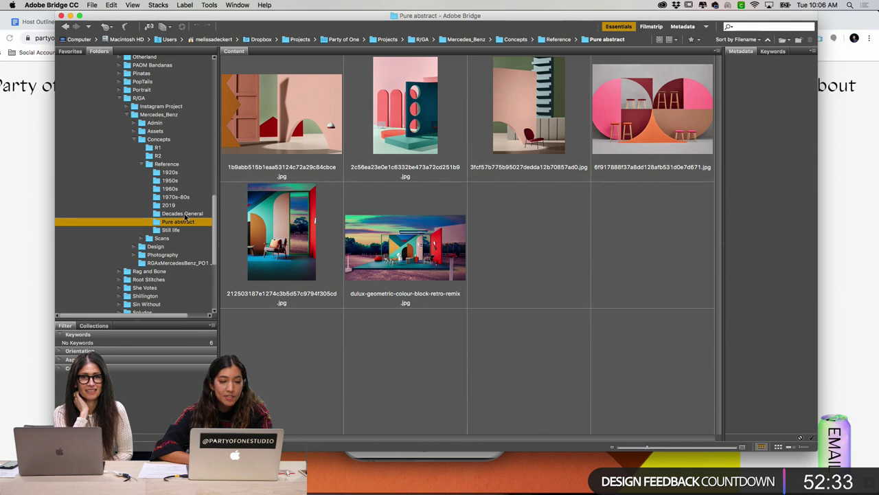
click(182, 213)
click(180, 206)
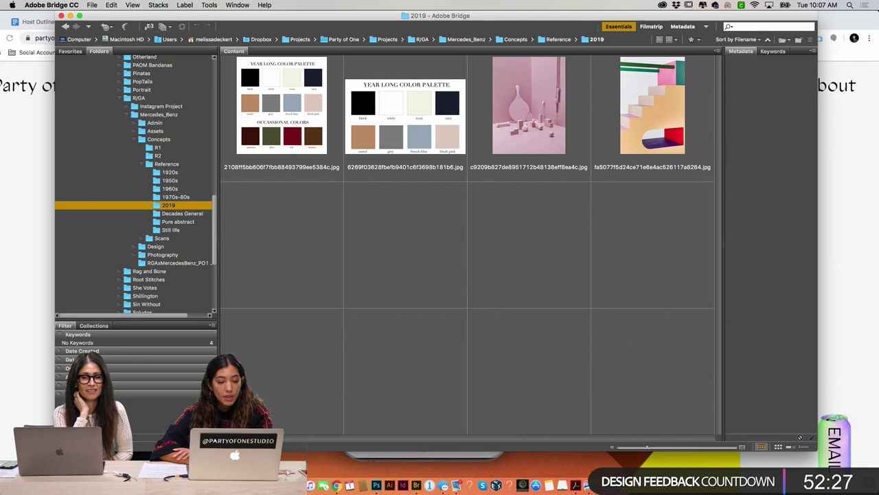
click(311, 488)
Step: Open RGAConcepts_R1V1.pdf from the R1 folder in Acrobat and present it in Full Screen Mode
click(461, 230)
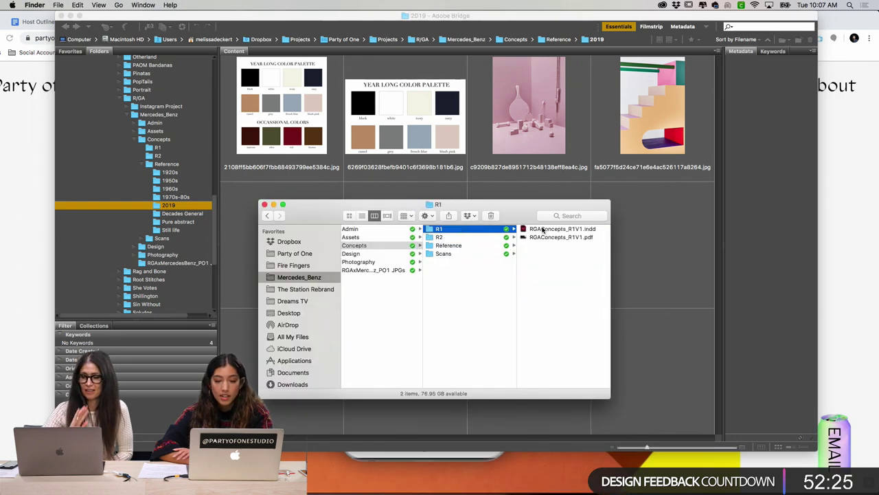
double_click(550, 237)
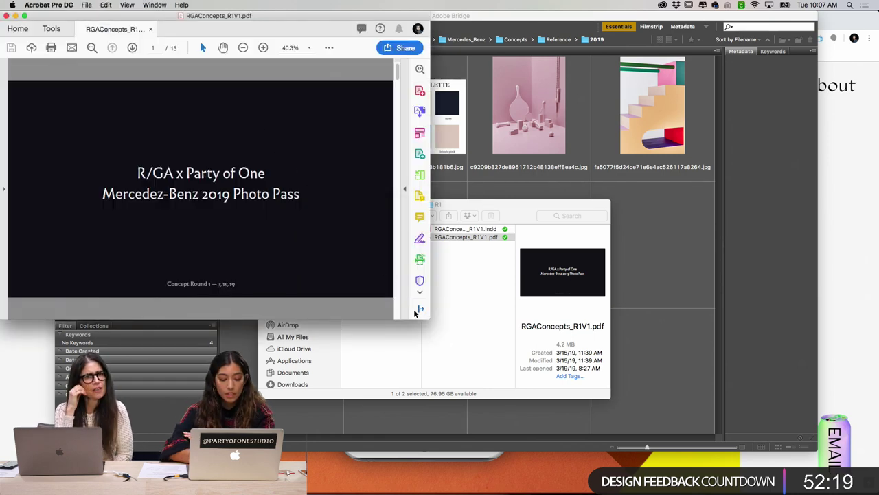
key(super+f)
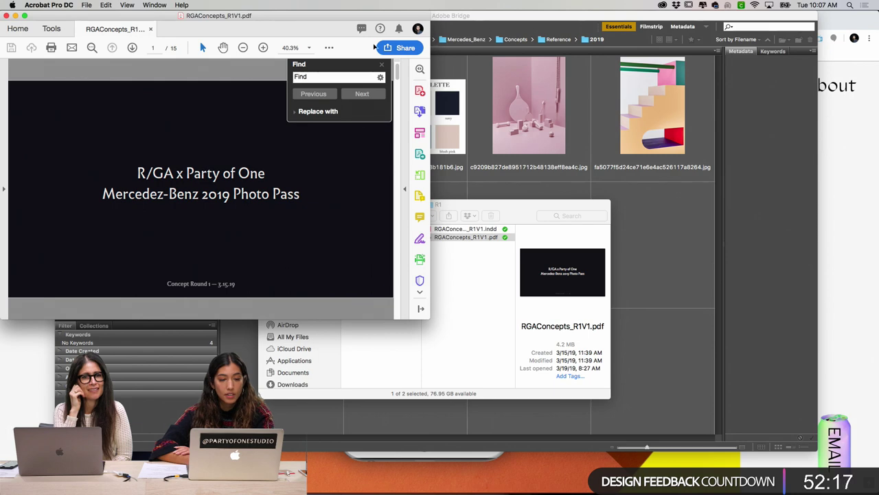
click(382, 64)
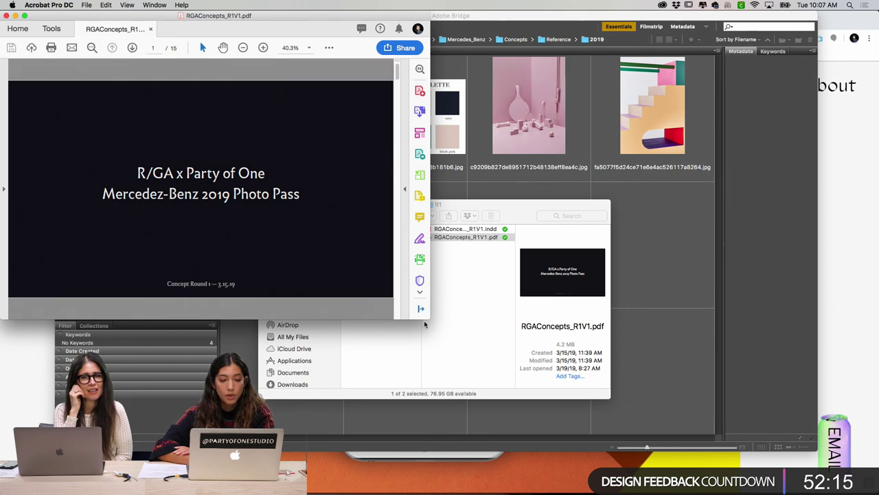
key(super+l)
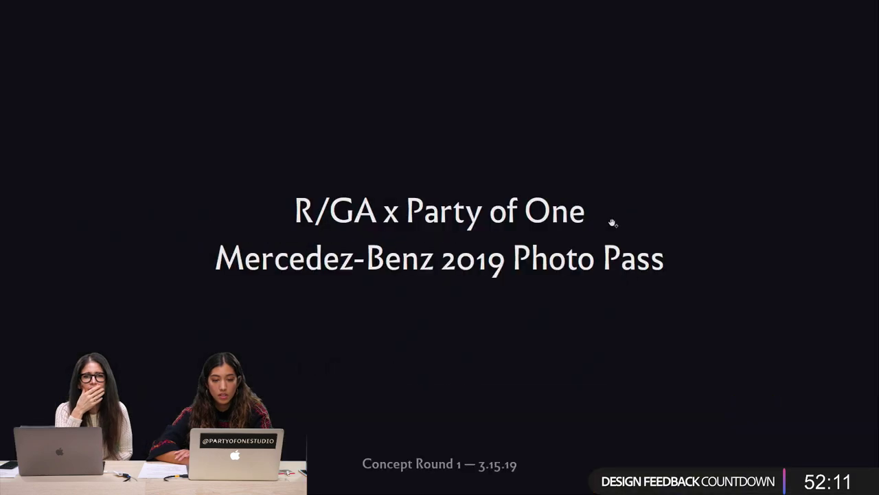
Step: Page past Overall Design References to page 4, 'Concept 1: Abstracted Decades', in an enlarged window
click(607, 219)
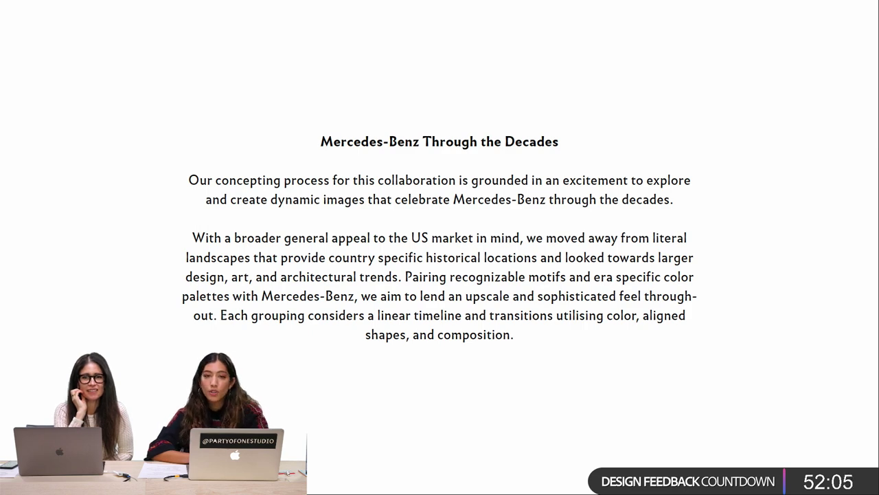
key(Right)
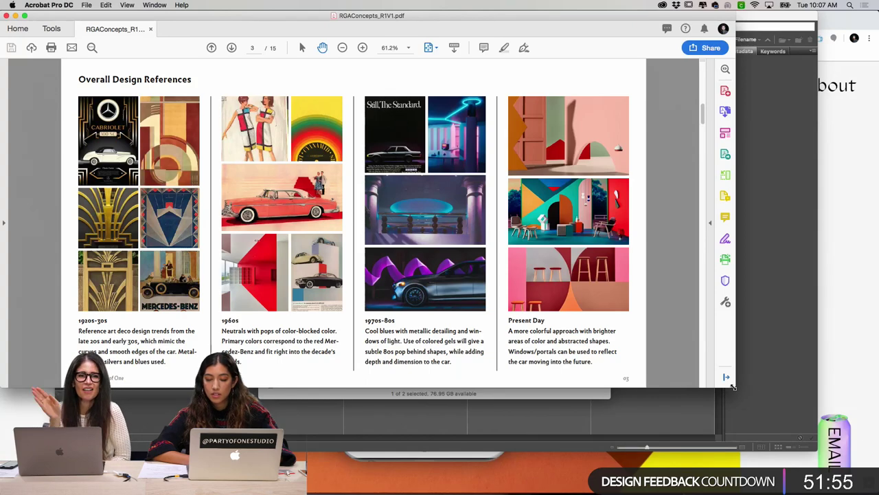
drag(733, 388, 830, 436)
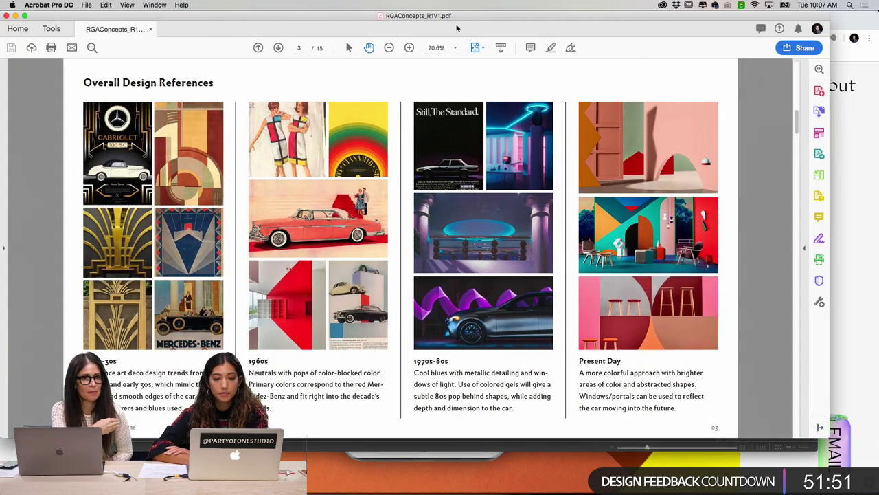
drag(542, 15, 565, 15)
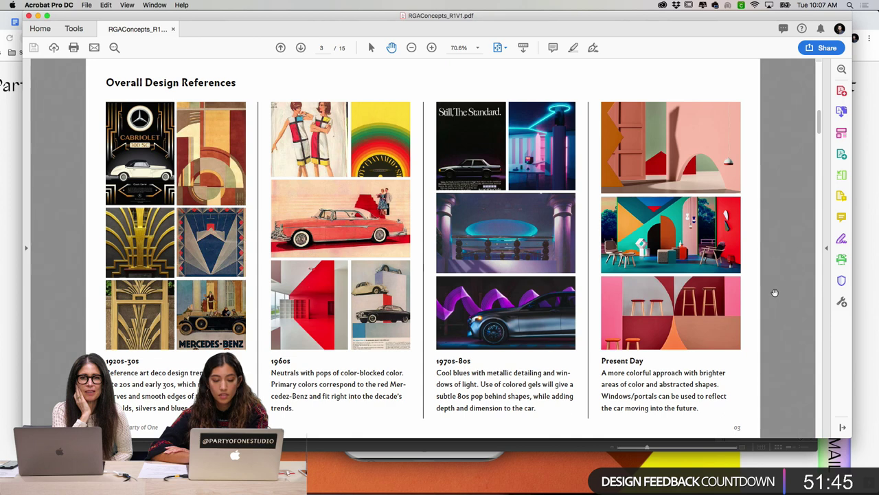
key(Right)
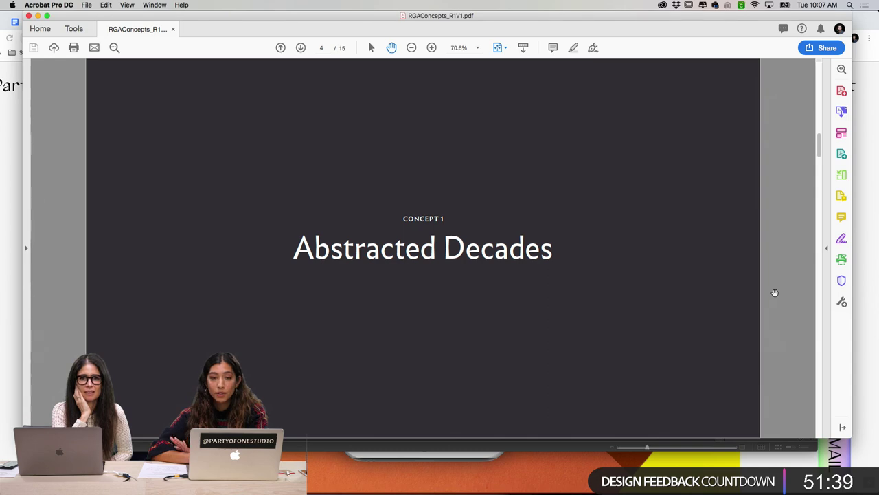
Step: Page past the Abstracted Decades description to page 6, Sketch Concept 1A
key(Right)
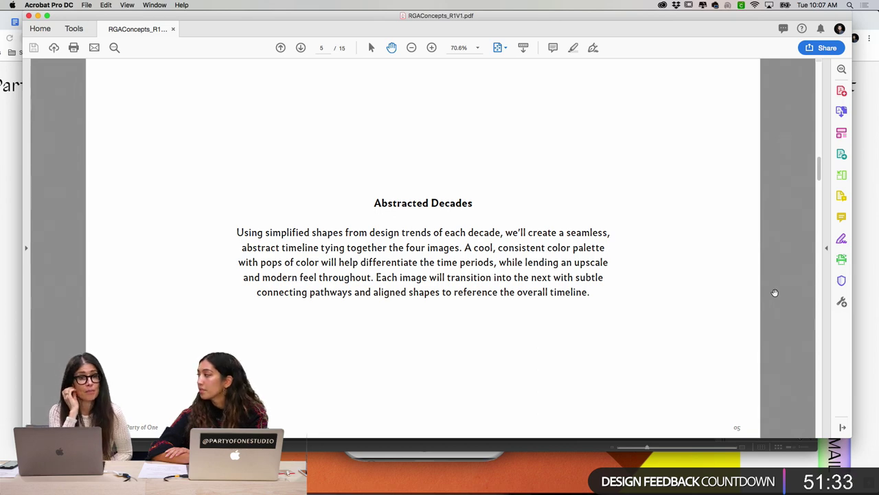
key(Right)
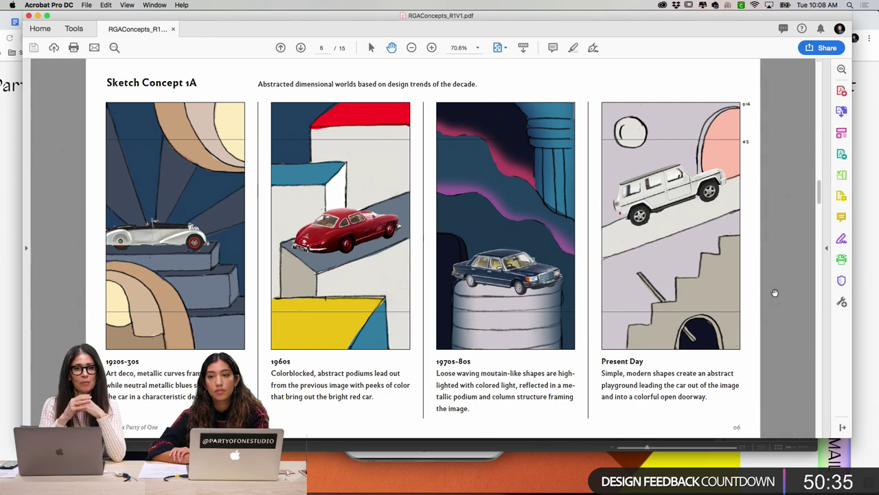
Step: Flip back and forth between Sketch Concept 1A and 1B to compare them, ending on 1B
key(Right)
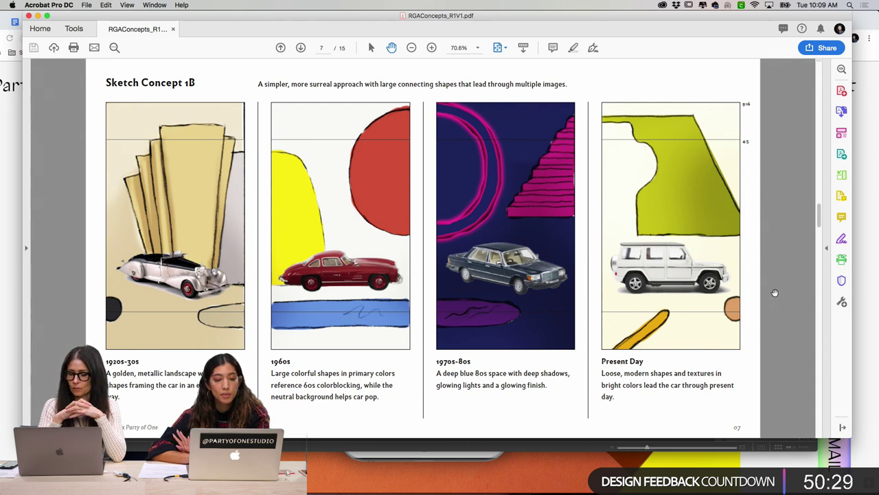
key(Left)
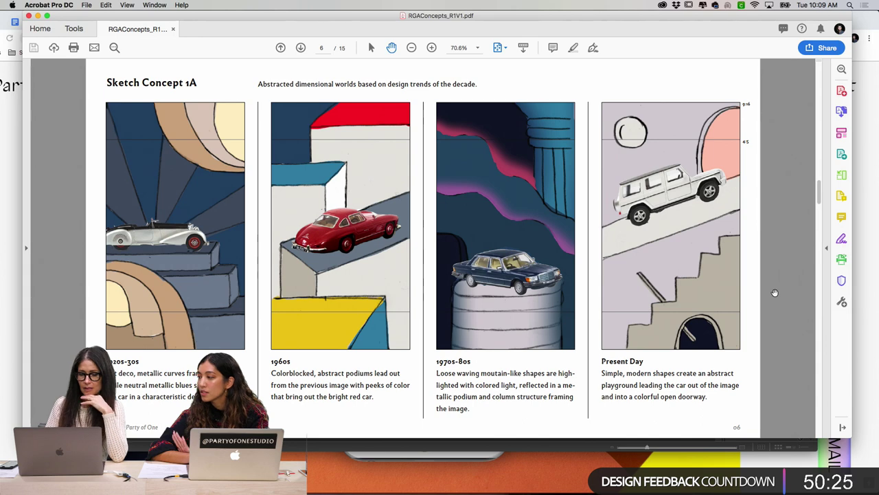
key(Right)
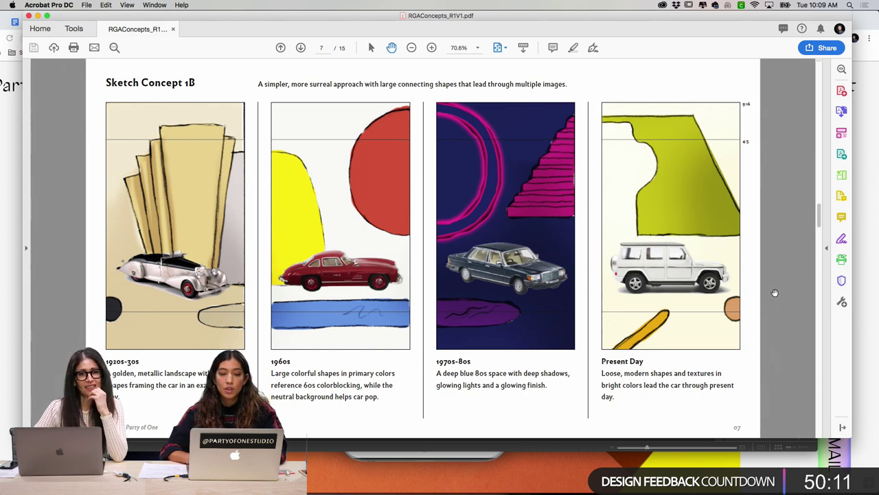
key(Left)
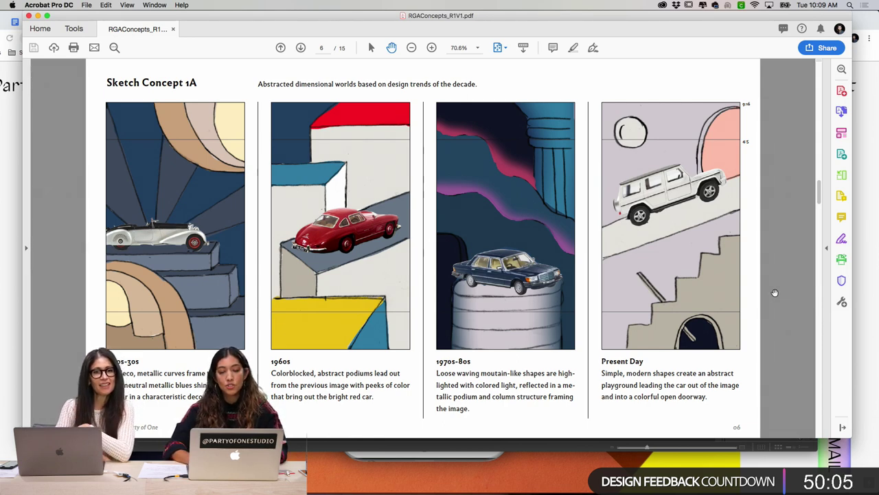
key(Right)
Step: Page past the Motif Compositions description to page 10, Sketch Concept 2
key(Right)
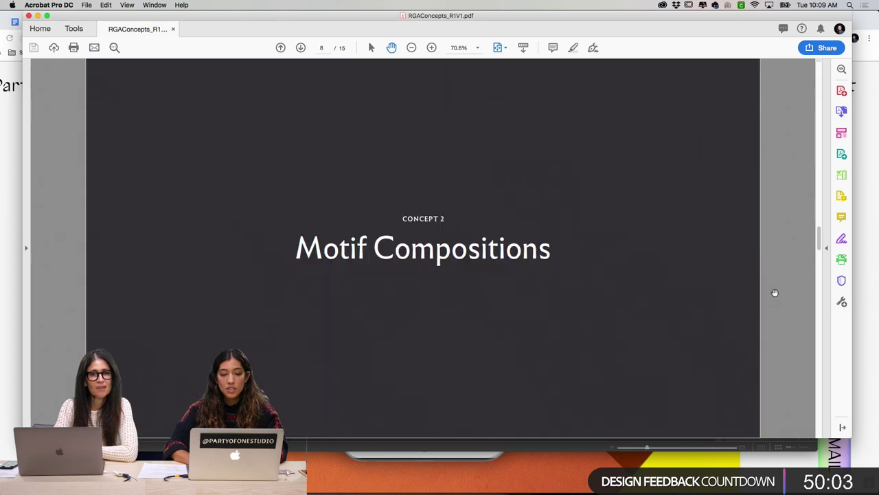
key(Right)
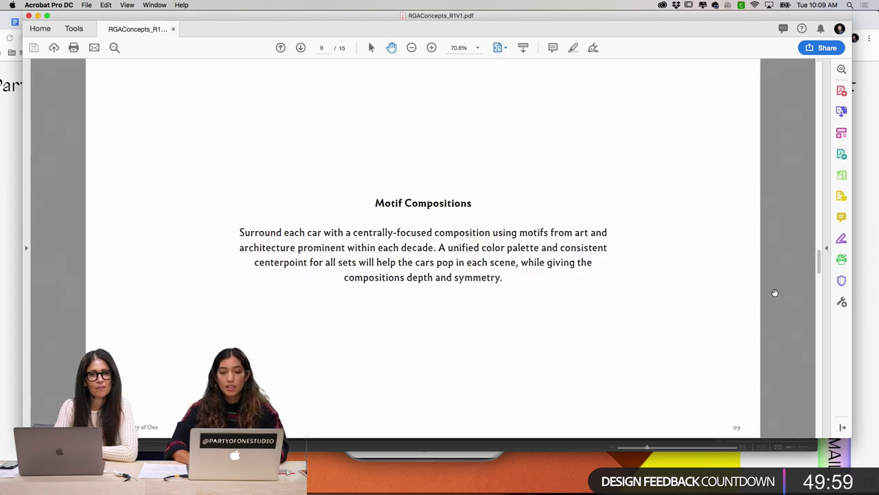
key(Right)
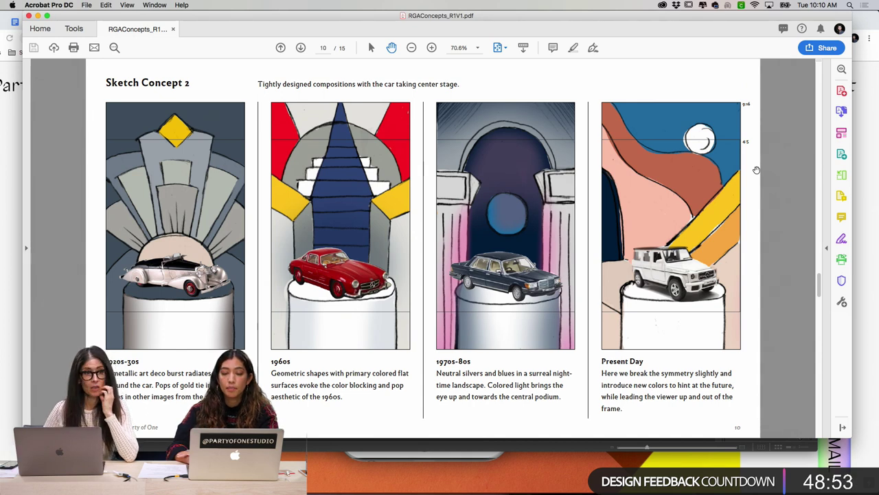
Step: Page past the Surreal Landscapes title to page 13, Sketch Concept 3
key(Right)
key(Right)
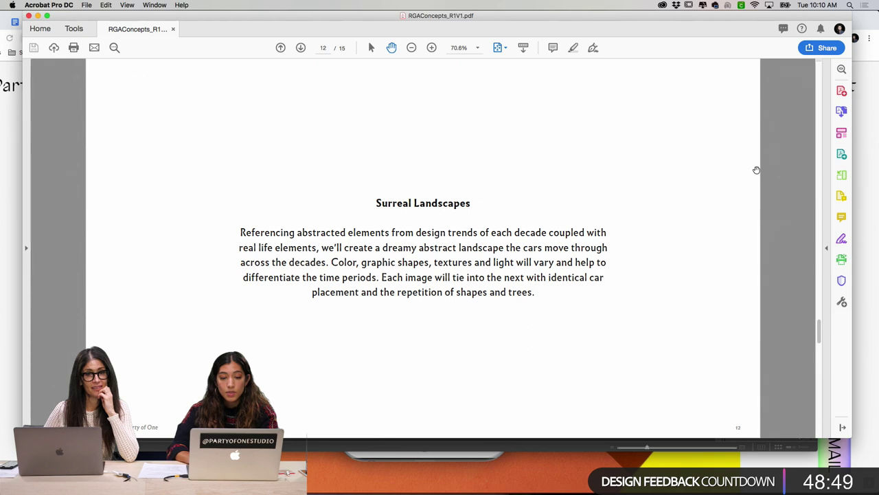
key(Right)
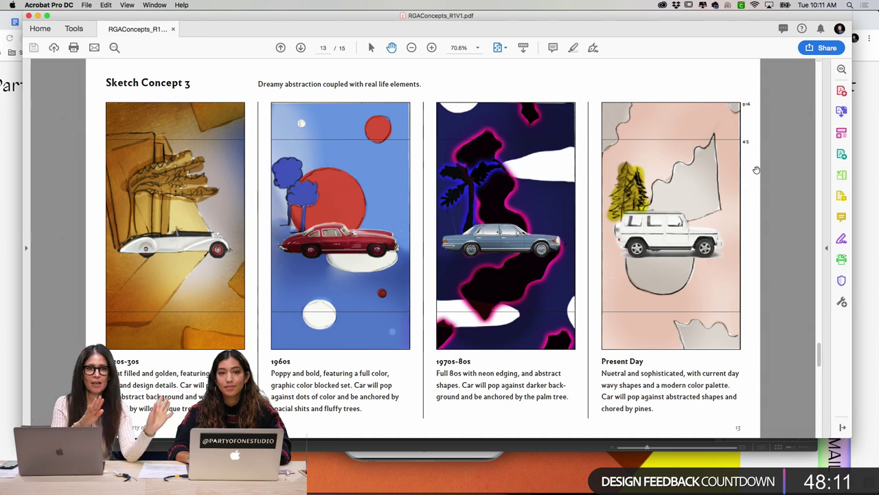
Step: Advance to page 14, the All Concepts page
key(Right)
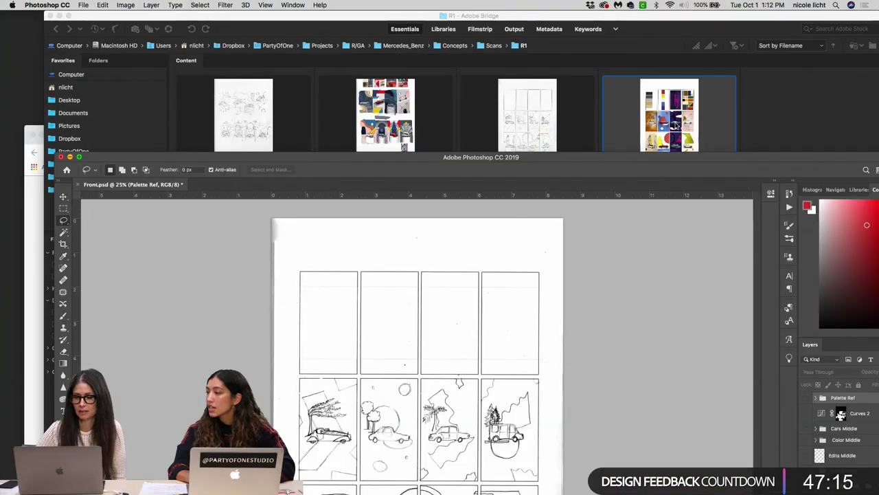
Step: Maximize the Front.psd document window to fill the Photoshop screen
double_click(597, 160)
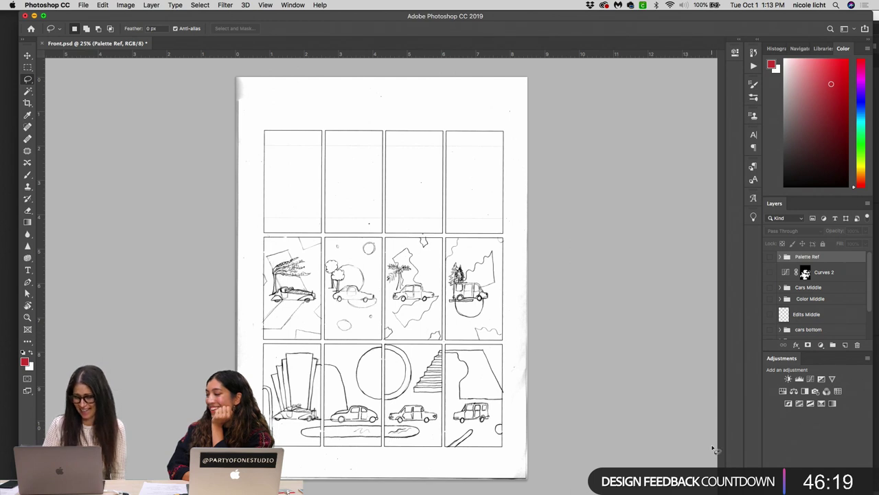
Step: Hide the bottom-row cars, toggle Edits Middle, and turn on the Palette Ref colour palettes
scroll(798, 303, down, 3)
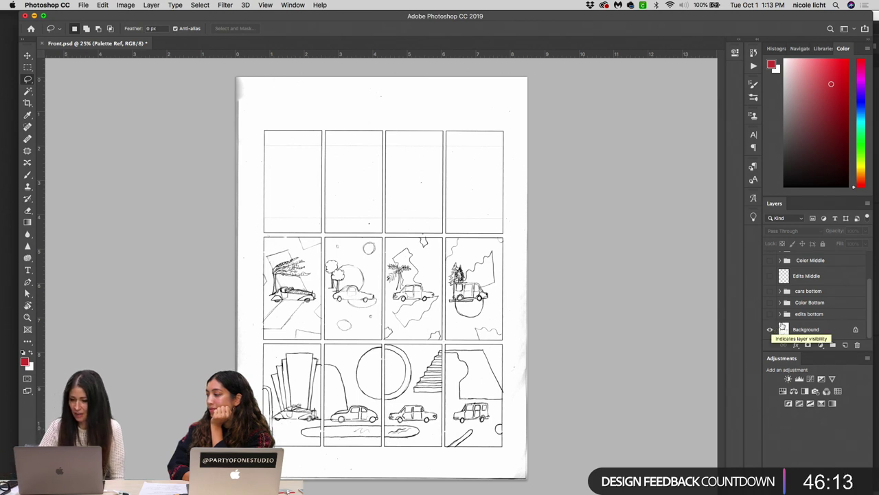
click(770, 314)
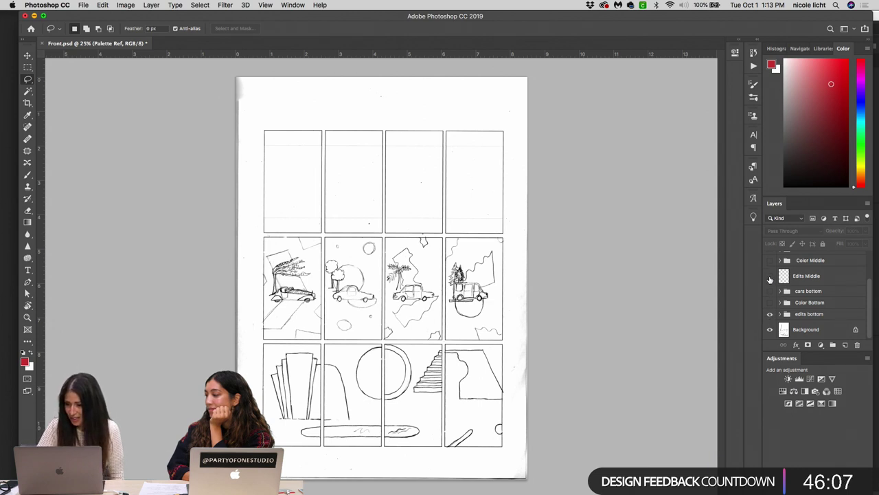
scroll(769, 280, up, 1)
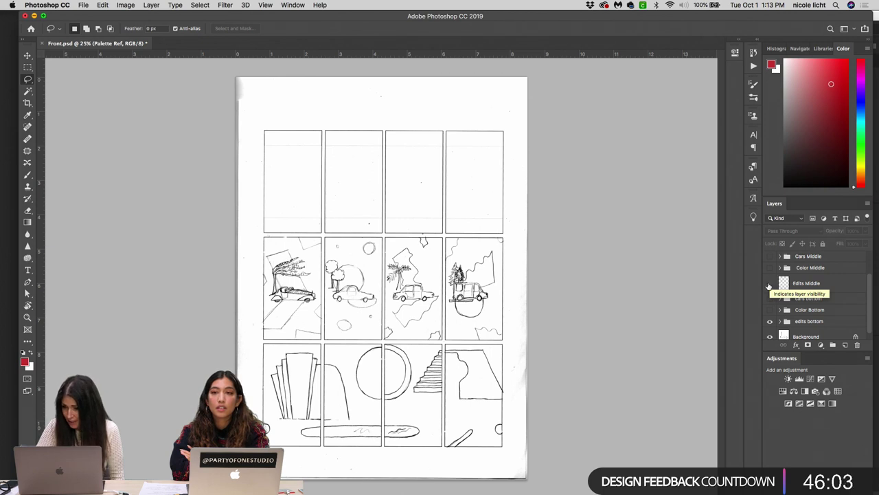
click(770, 283)
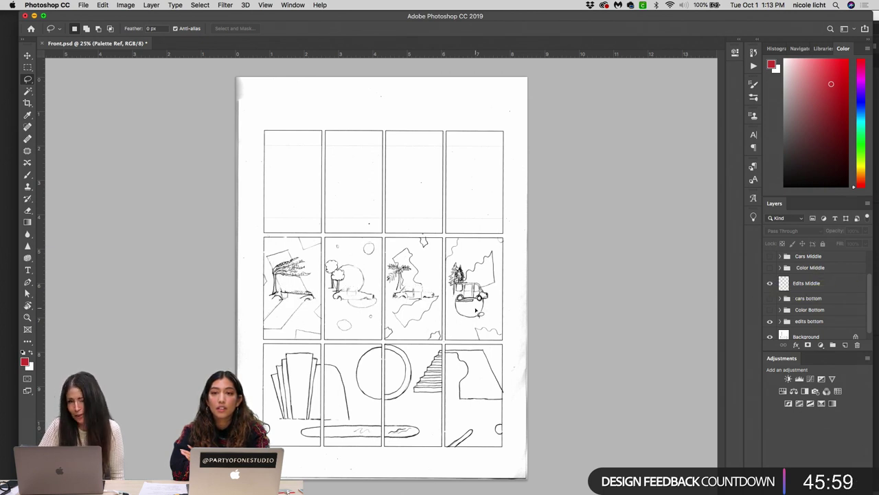
scroll(800, 321, down, 1)
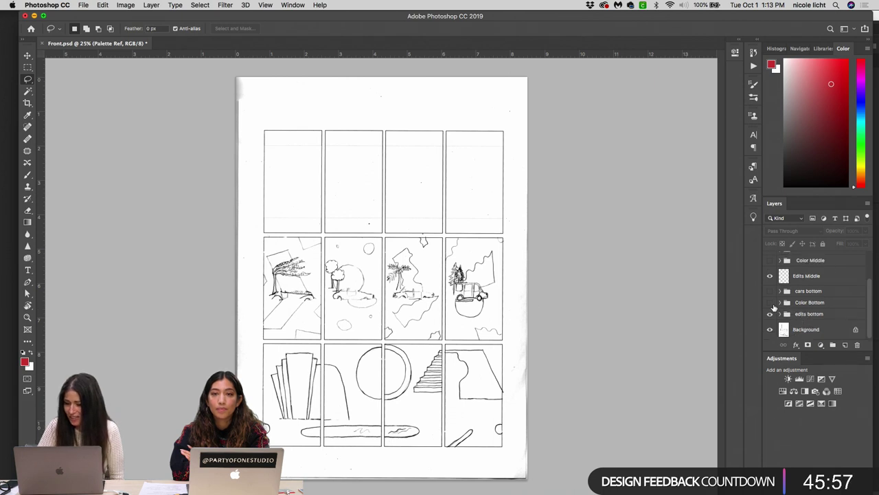
scroll(783, 275, up, 3)
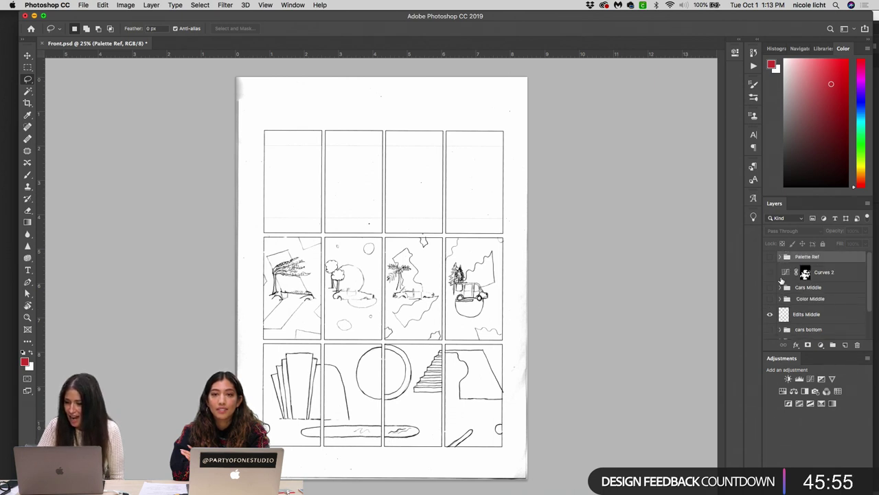
click(770, 256)
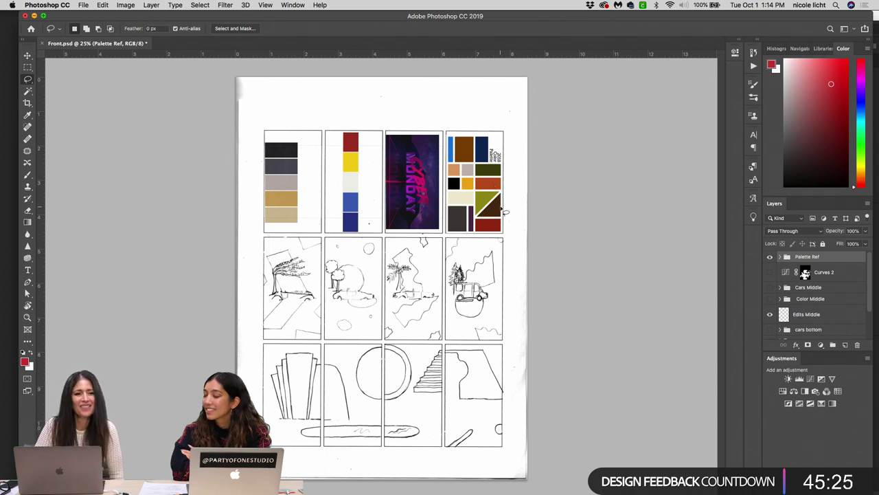
Step: Expand Color Bottom and make Bottom 4 visible to show the bottom-row colour fills
scroll(787, 290, down, 3)
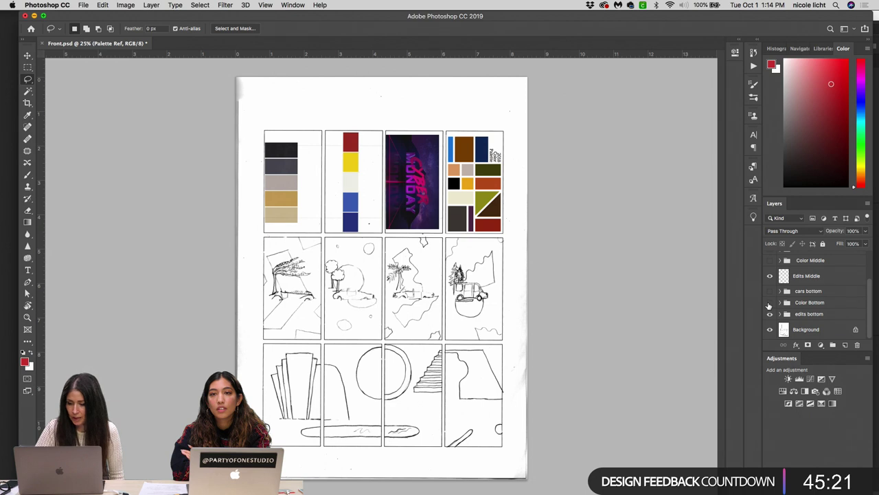
click(781, 302)
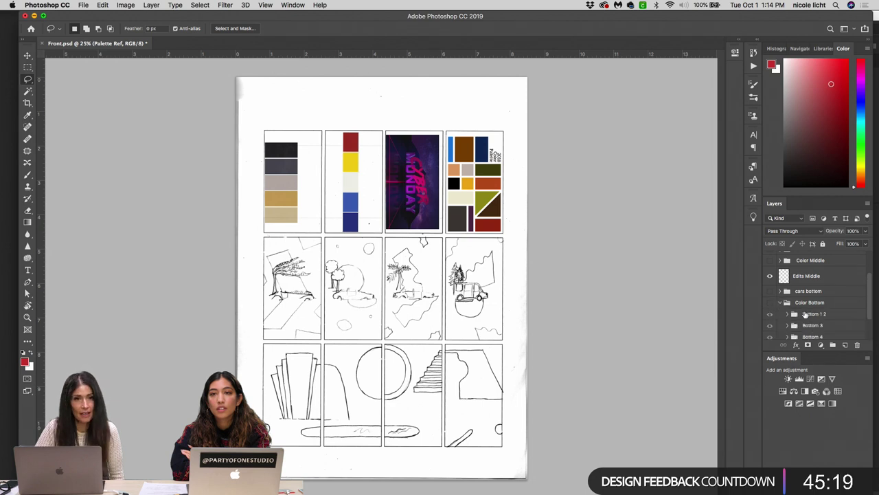
scroll(805, 313, down, 3)
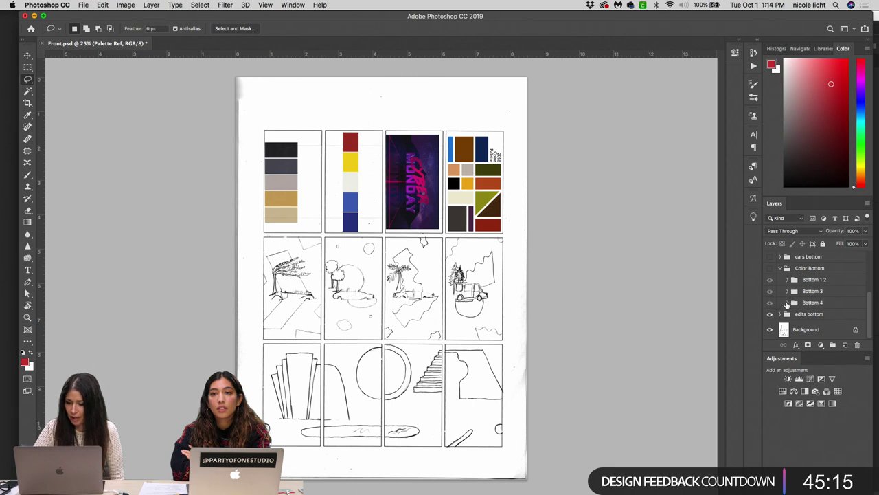
click(787, 303)
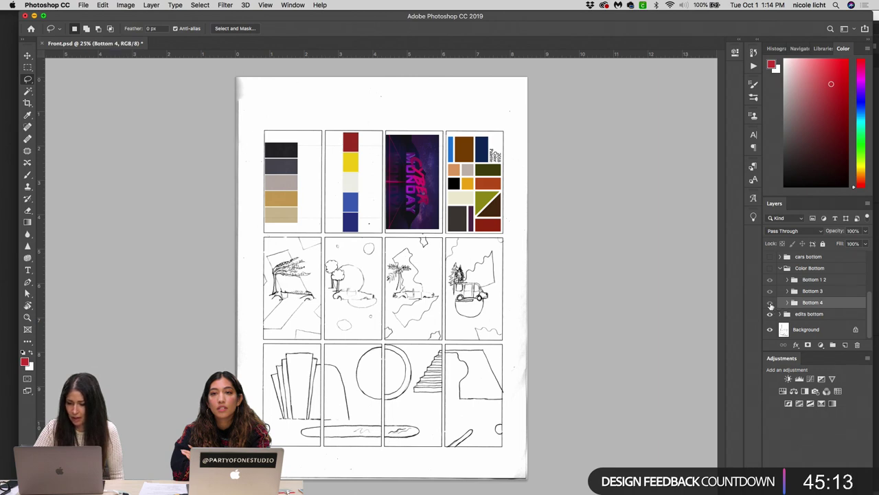
click(770, 303)
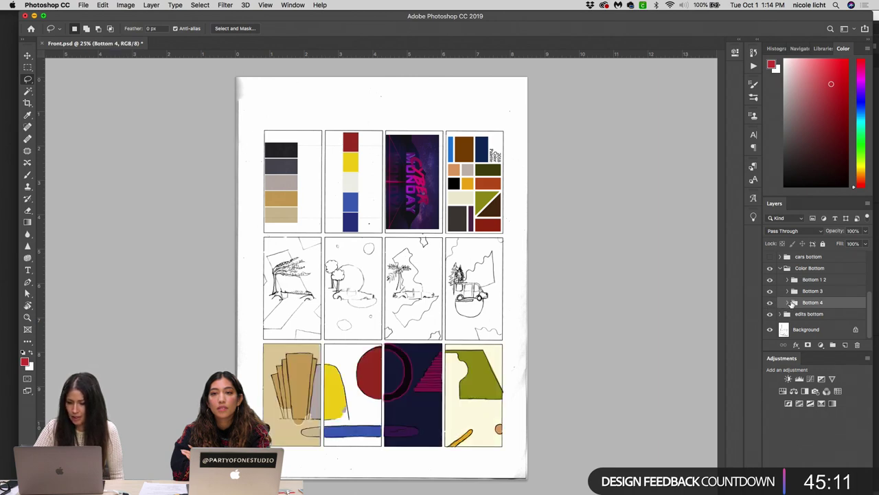
click(787, 302)
Step: Turn on the cars bottom group so vintage cars appear on the bottom-row panels
scroll(817, 305, down, 3)
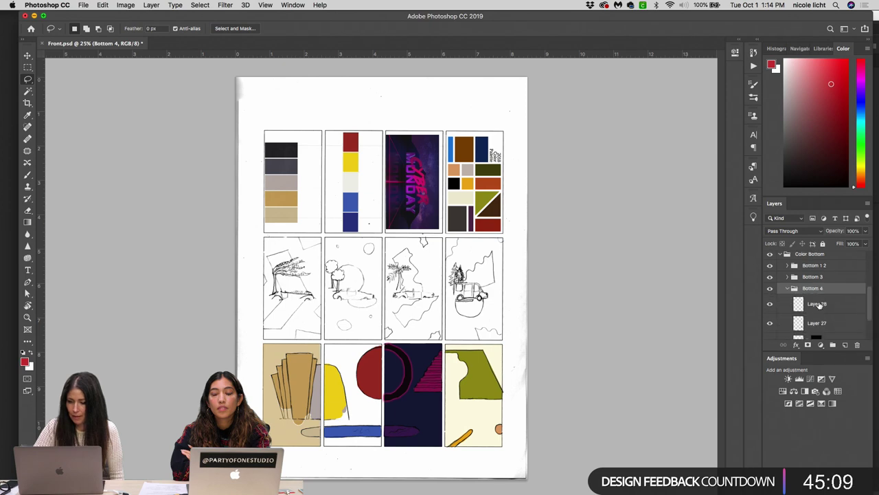
scroll(818, 305, down, 1)
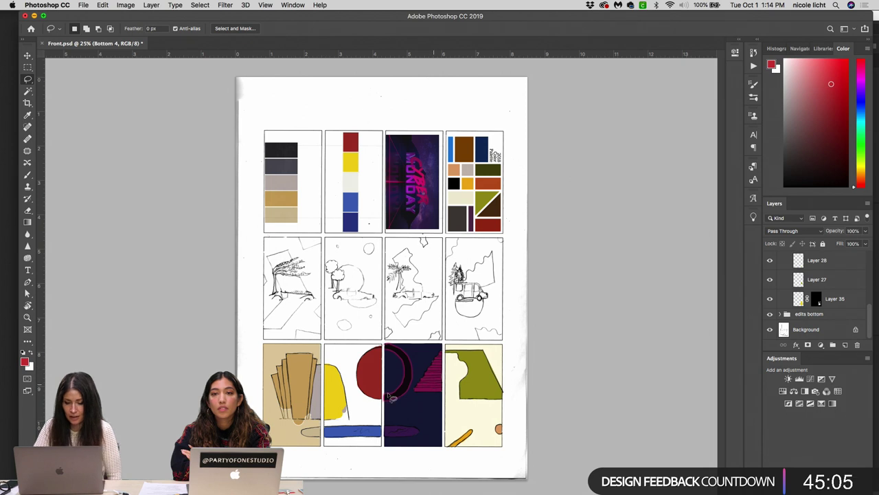
scroll(816, 307, up, 2)
scroll(816, 307, up, 4)
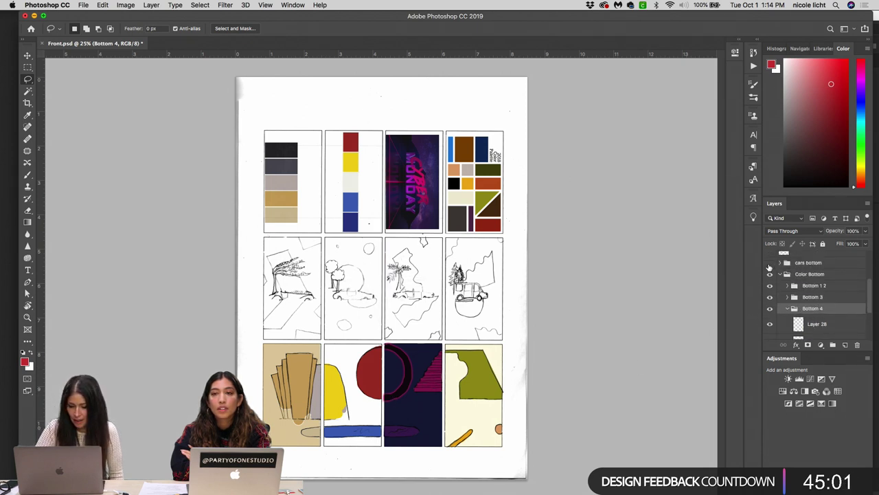
click(770, 263)
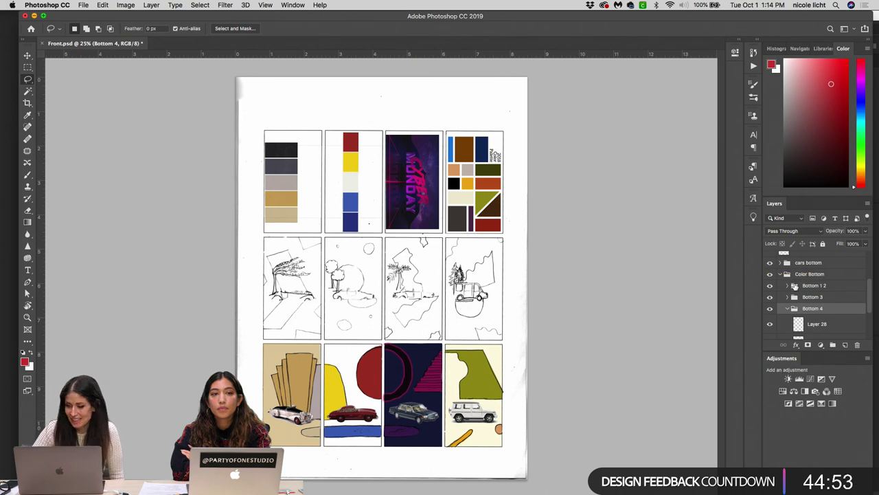
scroll(771, 266, up, 4)
Step: Turn on Color Middle, expand it, and enable Cars Middle plus the Curves 2 adjustment
click(771, 285)
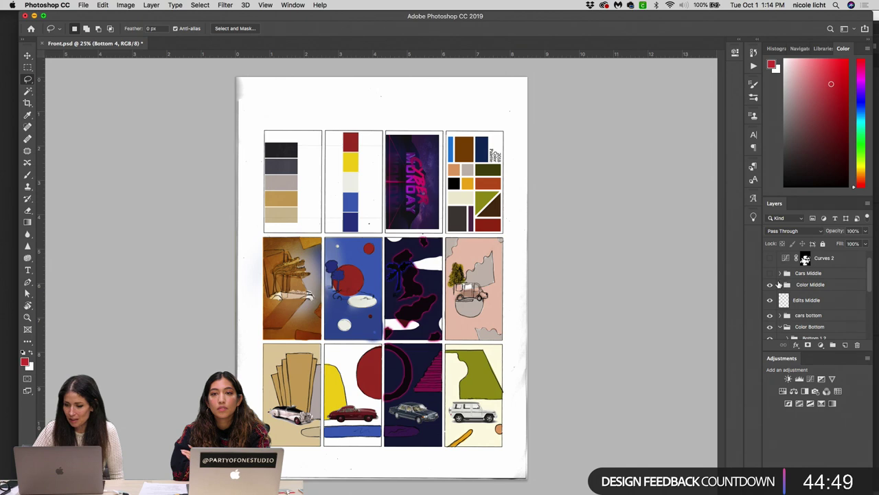
click(780, 285)
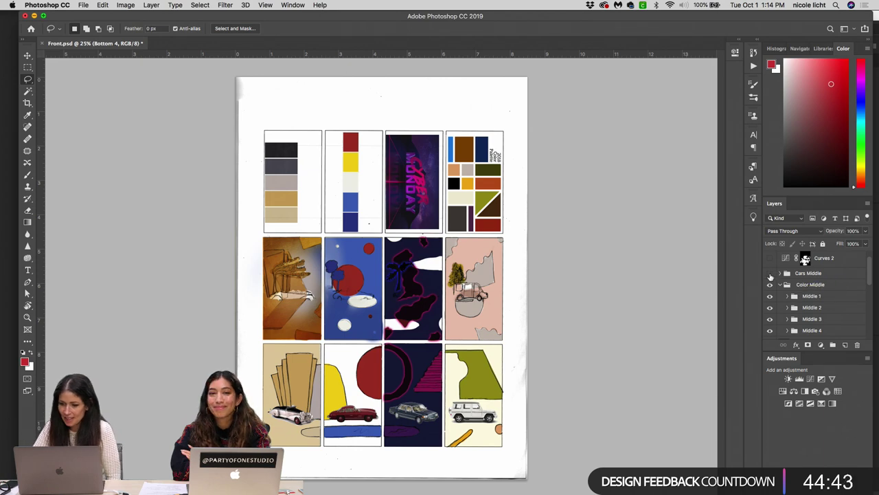
click(770, 273)
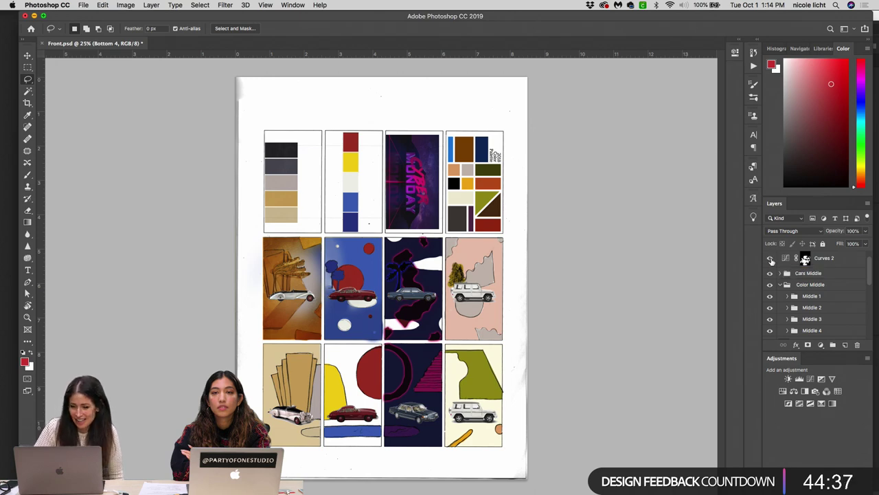
click(770, 259)
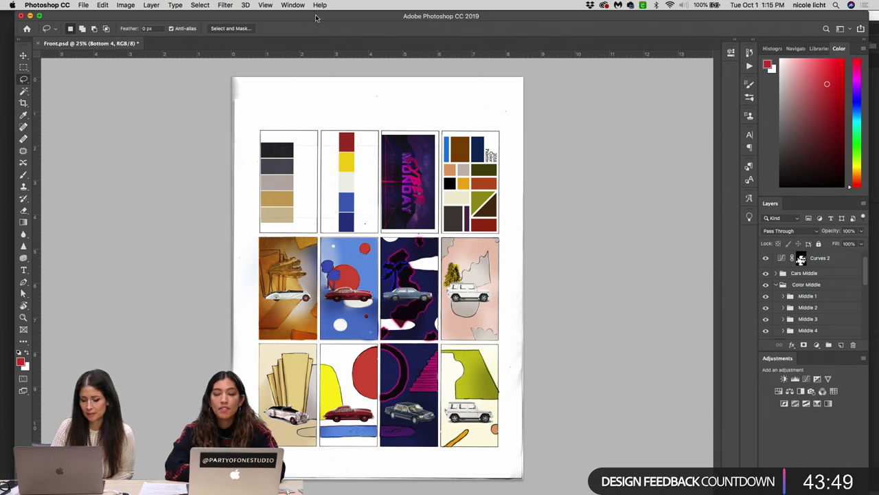
Step: Scroll up to the All Concepts page comparing Concepts 1A, 1B, 2 and 3
scroll(828, 295, up, 1)
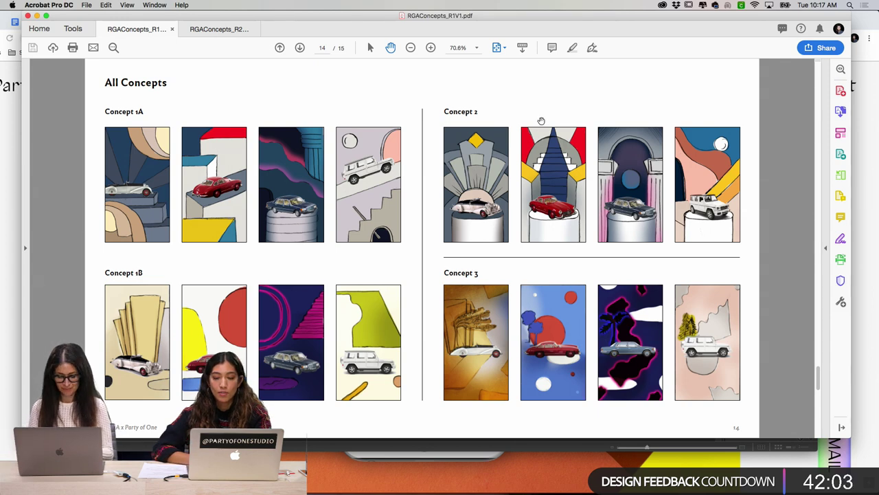
Step: Switch to RGAConcepts_R2V1.pdf and page forward past Motif Compositions to page 5, the 1950s concept
click(209, 31)
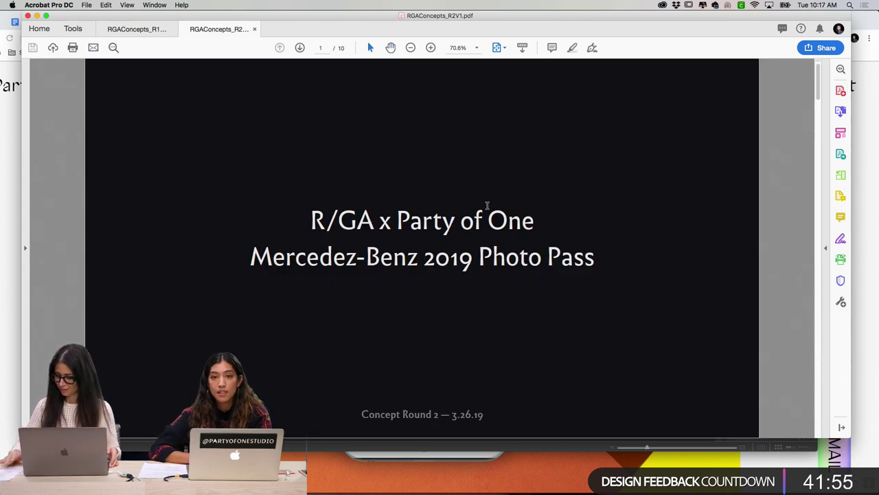
key(Right)
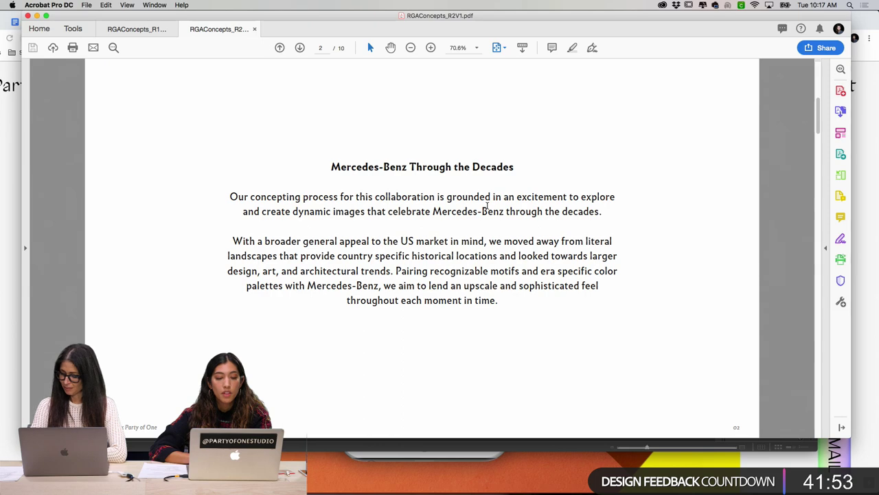
key(Right)
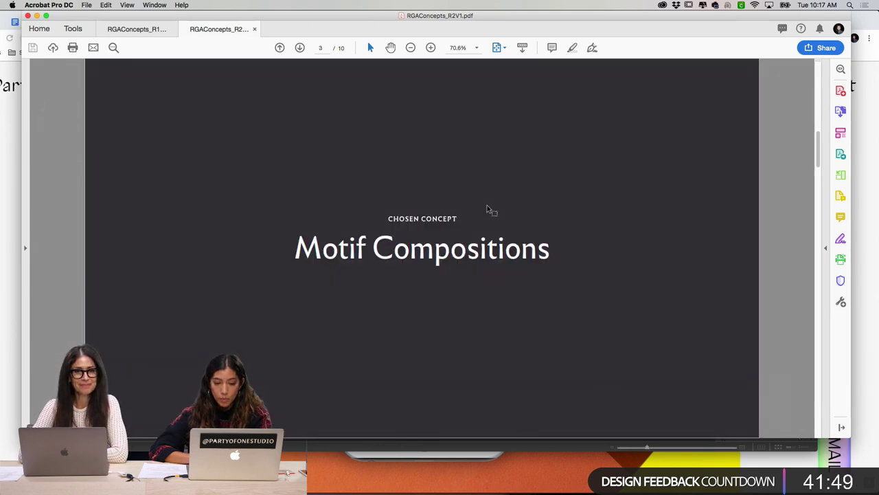
key(Right)
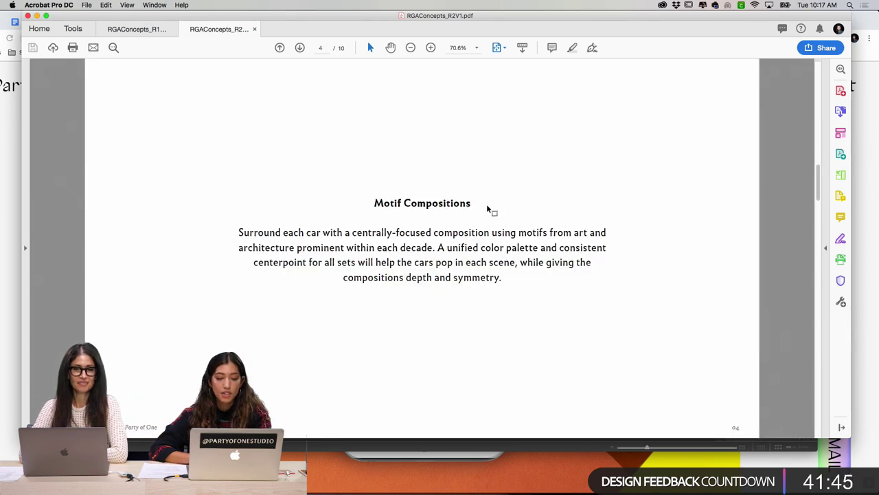
key(Right)
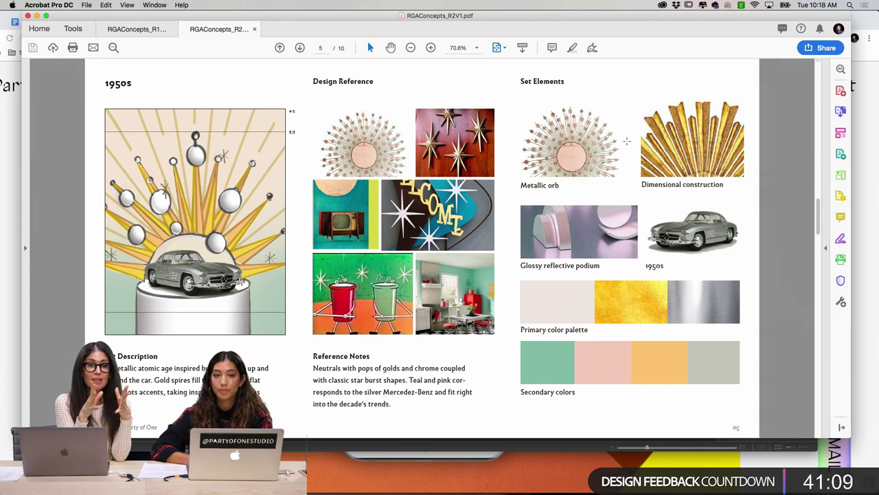
mouse_move(437, 15)
mouse_down()
mouse_move(541, 4)
mouse_move(441, 3)
mouse_up()
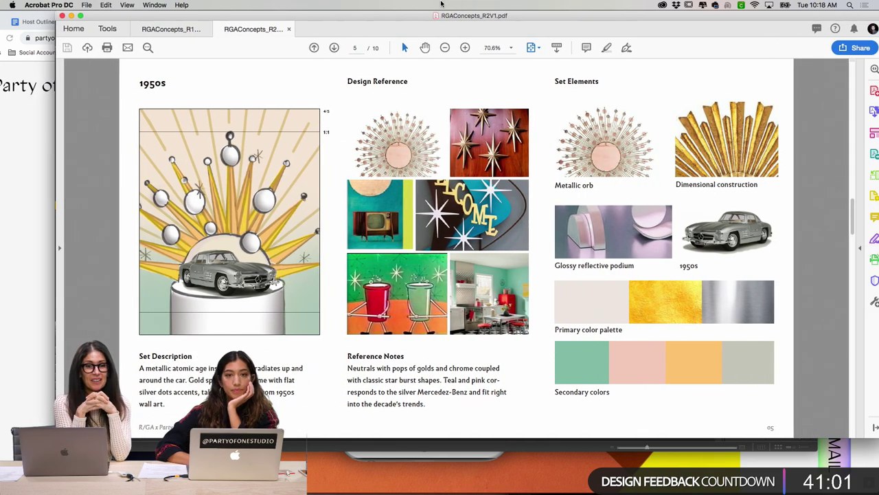
mouse_move(436, 16)
mouse_down()
mouse_move(411, 15)
mouse_move(430, 16)
mouse_up()
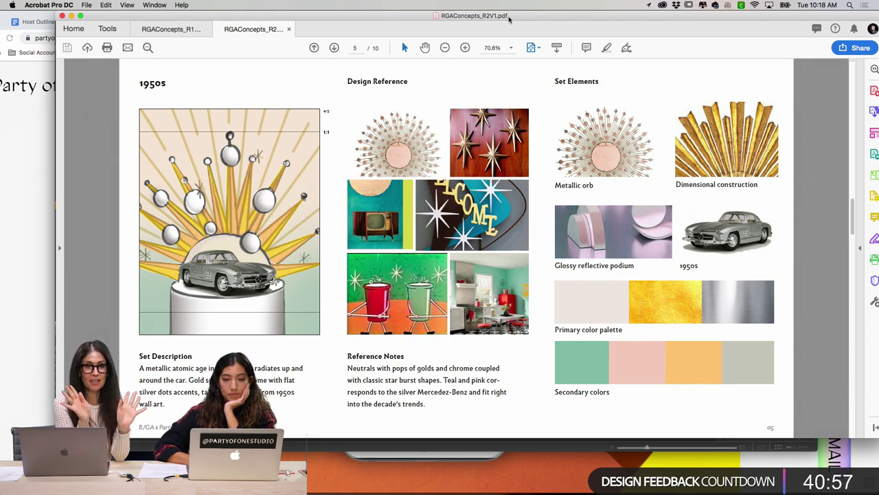
drag(509, 16, 474, 16)
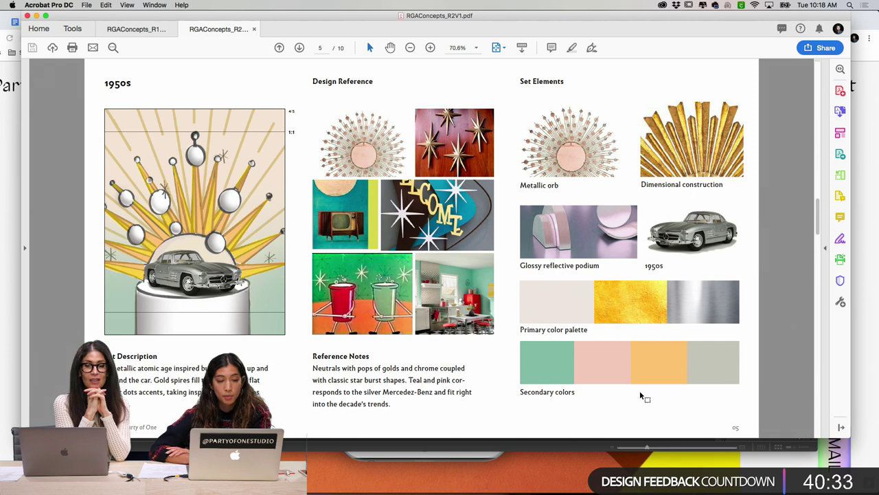
key(Right)
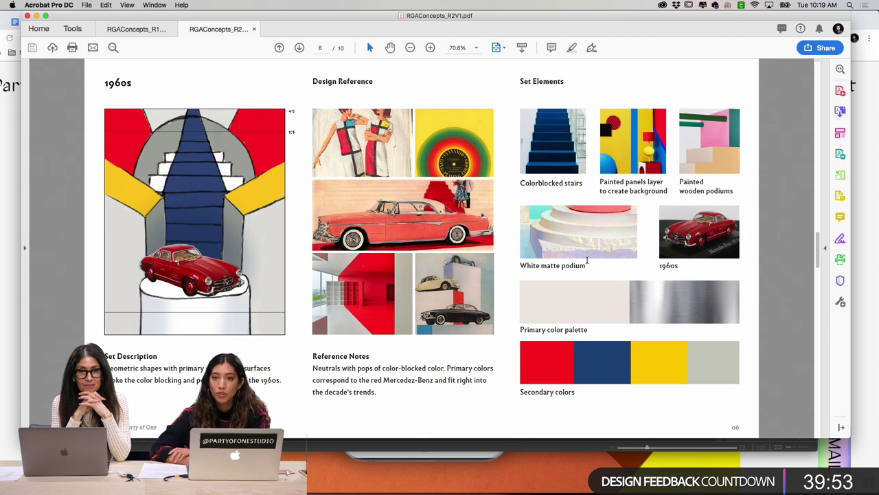
Step: Advance to page 7, the 1980s set page with pink columns and metallic orb
key(Right)
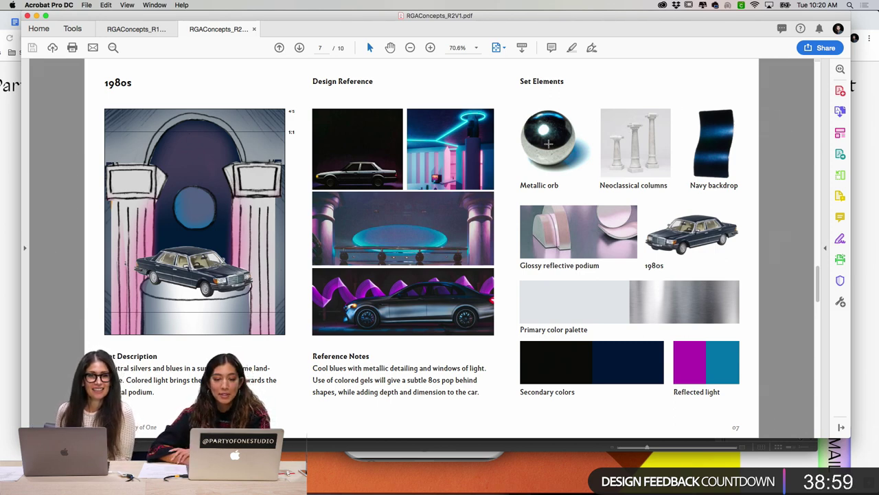
Step: Advance to page 8, the Present Day set page with the white SUV on a podium
key(Right)
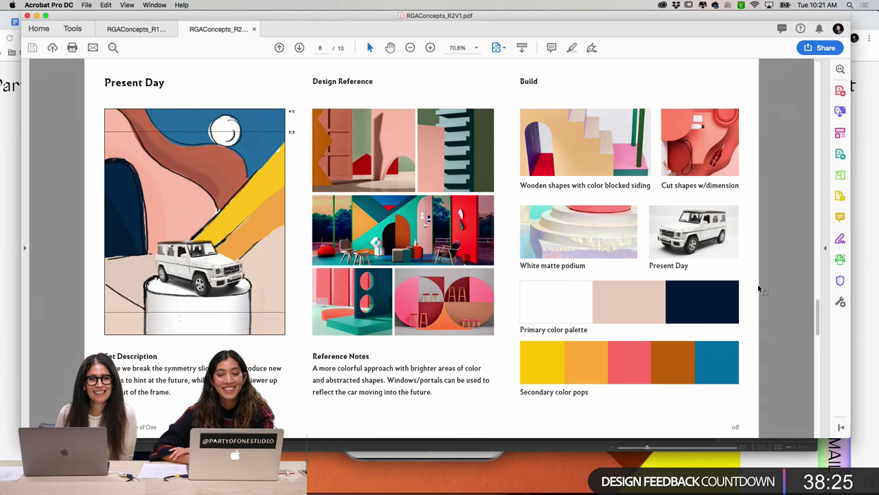
Step: Advance to page 9, the All Concepts summary of the 1950s, 1960s, 1970s-80s and Present Day sets
key(Right)
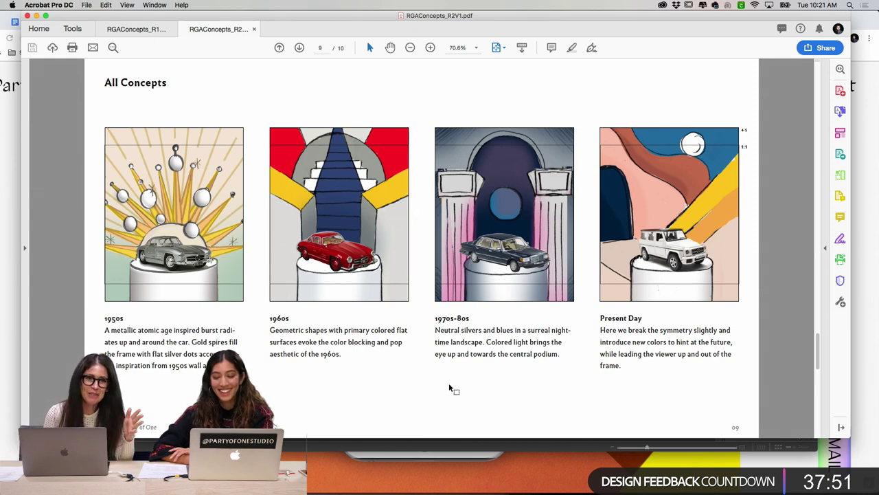
mouse_move(447, 489)
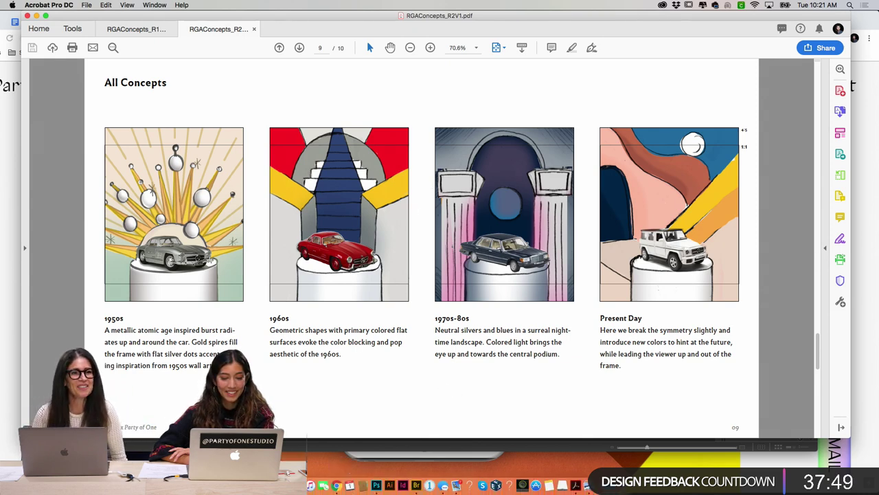
Step: Browse Finder to Photography > RGA_Sets > Capture, then bring that folder up in Adobe Bridge
click(311, 486)
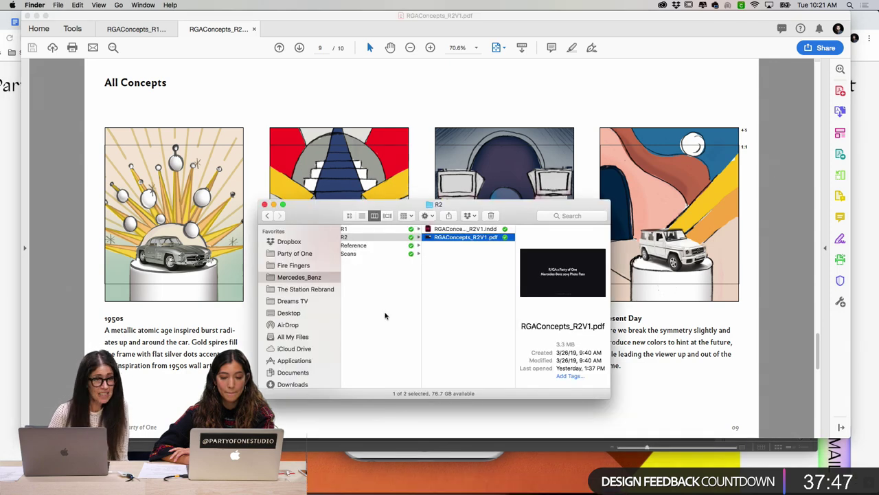
scroll(384, 298, left, 5)
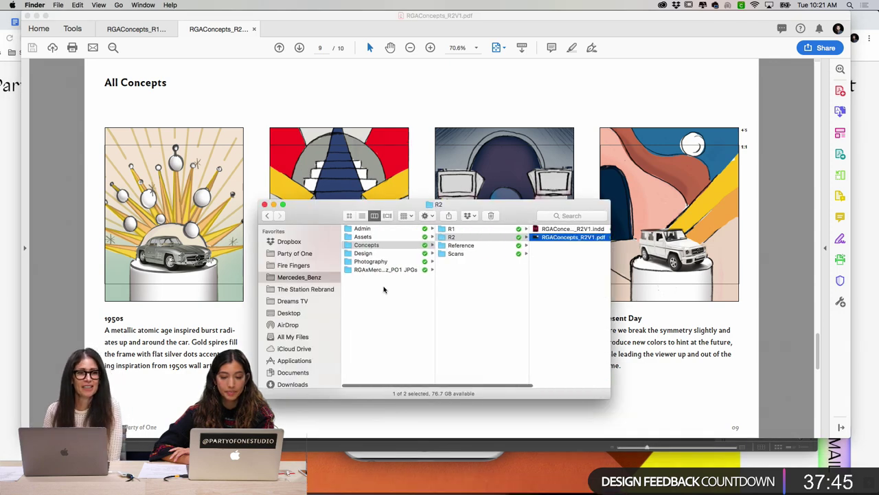
click(390, 264)
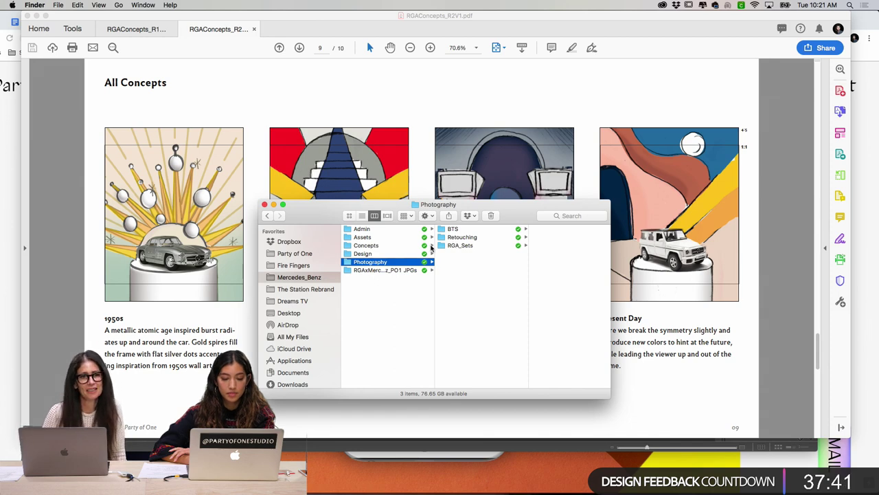
click(460, 245)
click(540, 229)
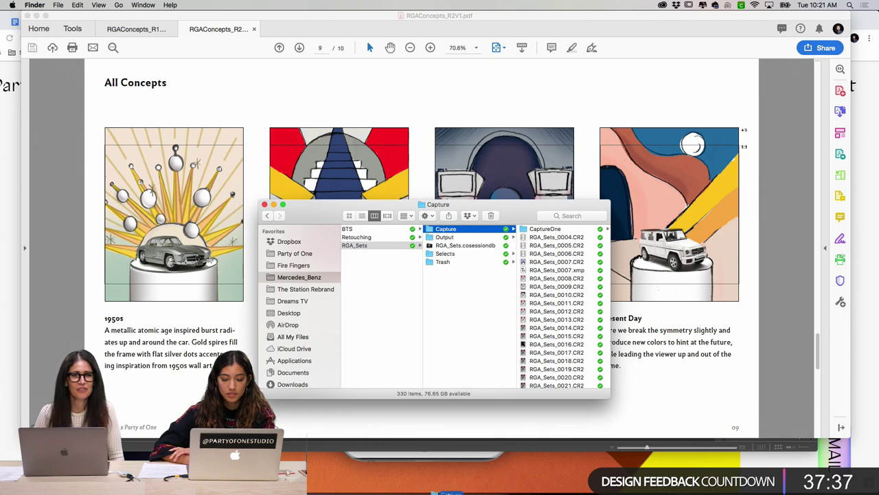
click(416, 484)
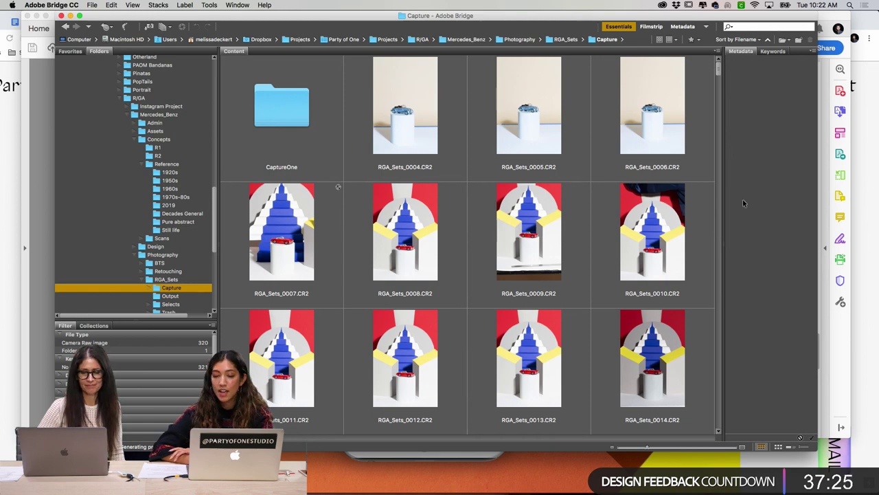
Step: Maximize the Bridge window and scroll through the Capture folder's CR2 thumbnails
double_click(484, 18)
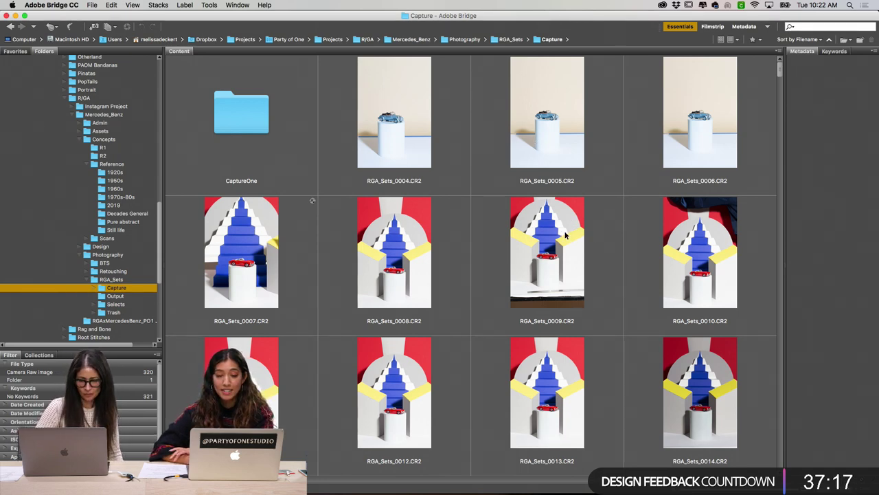
scroll(565, 236, down, 2)
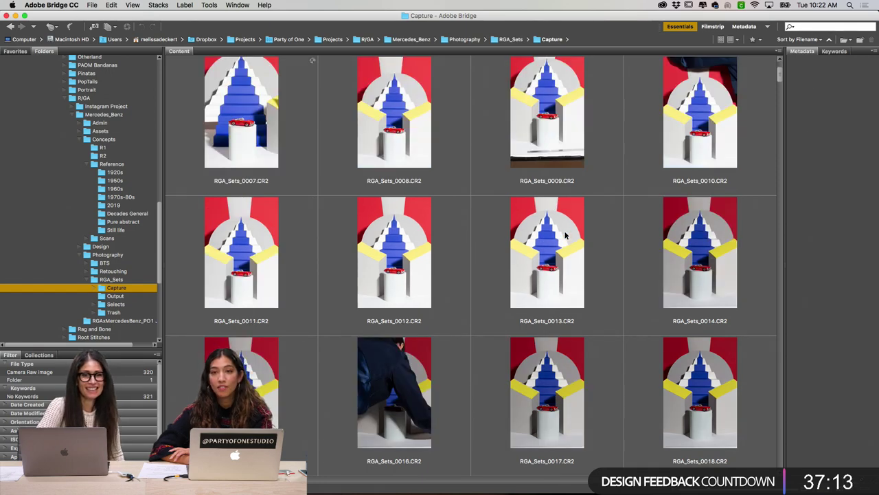
scroll(566, 235, down, 2)
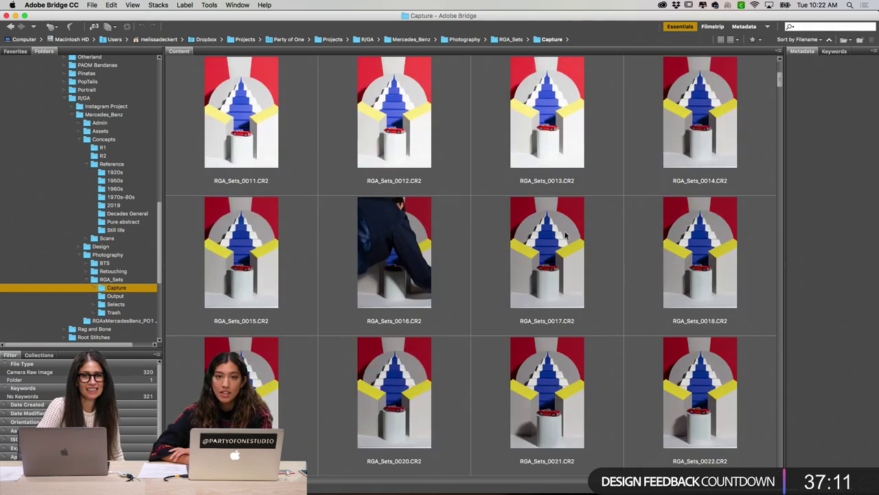
scroll(565, 235, down, 2)
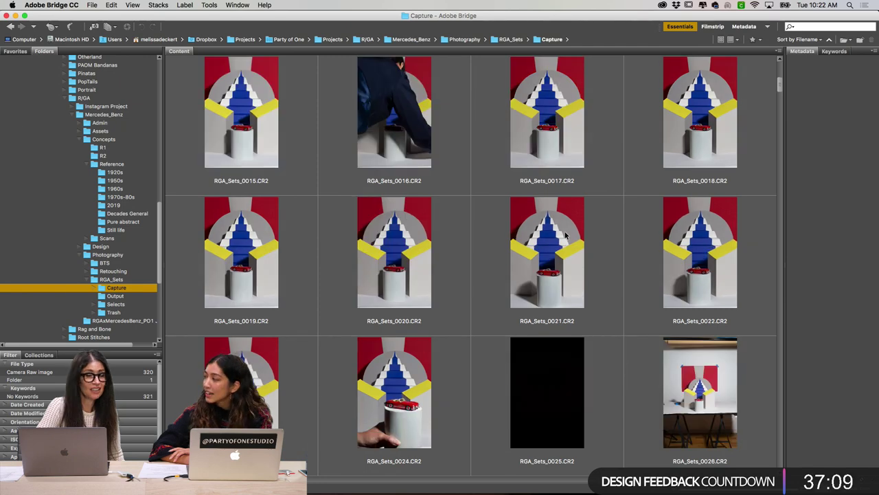
scroll(566, 235, down, 2)
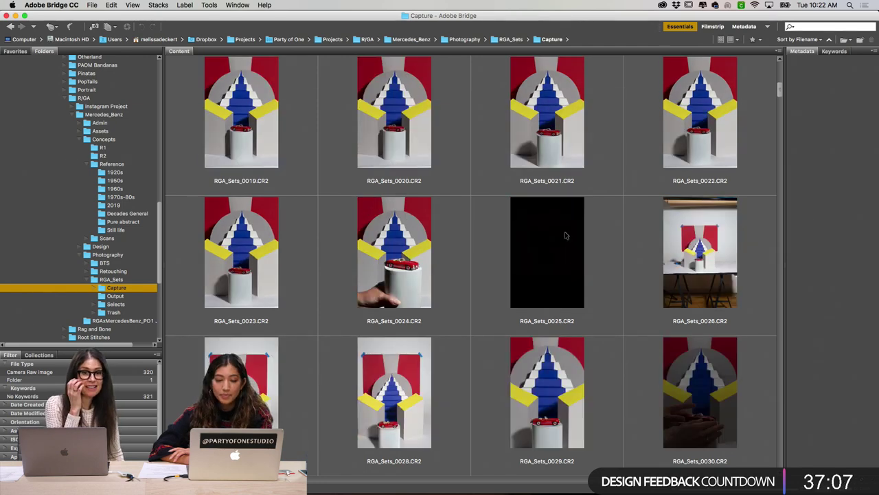
scroll(566, 235, down, 2)
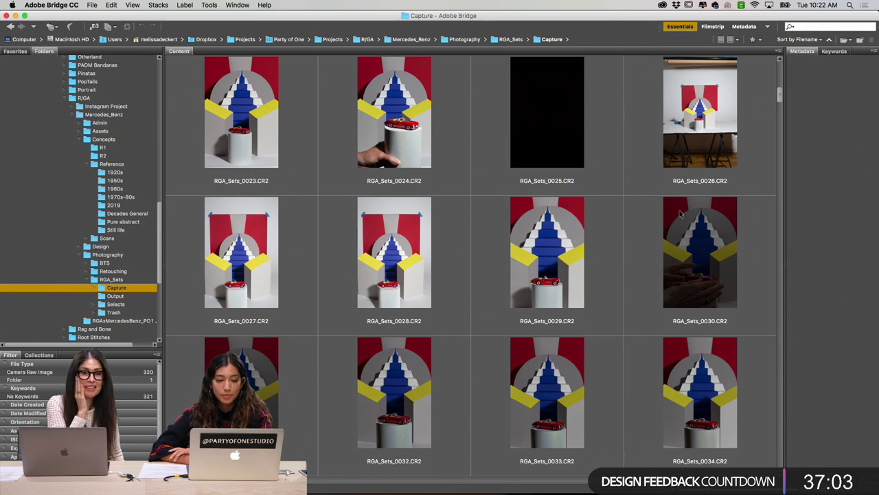
Step: Shrink the thumbnails briefly, restore their size, and select RGA_Sets_0026.CR2 to view its metadata
mouse_move(584, 493)
key(super+minus)
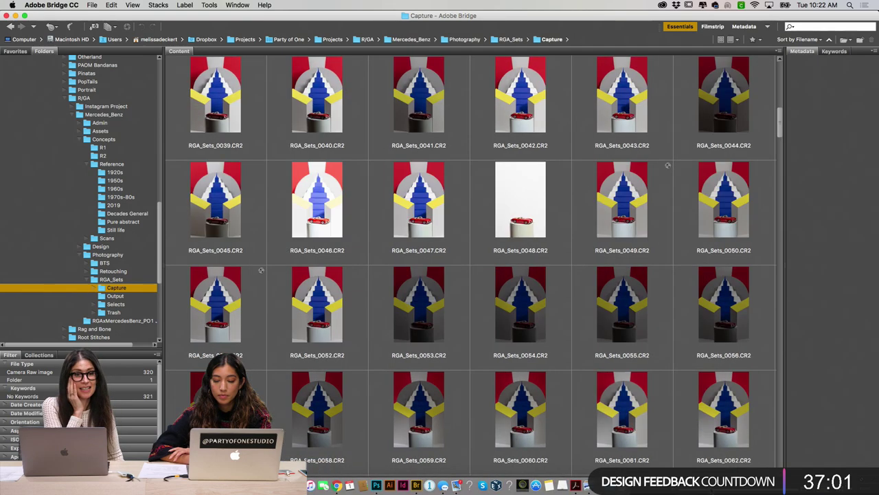
key(super+plus)
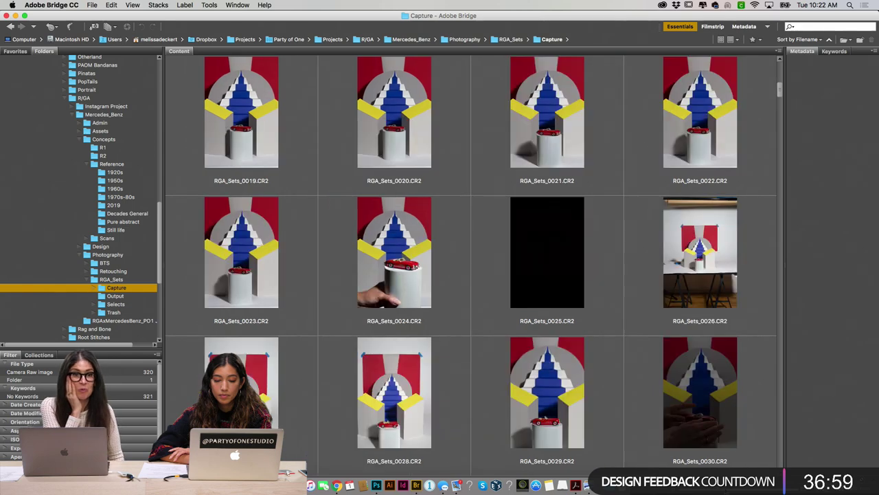
click(701, 283)
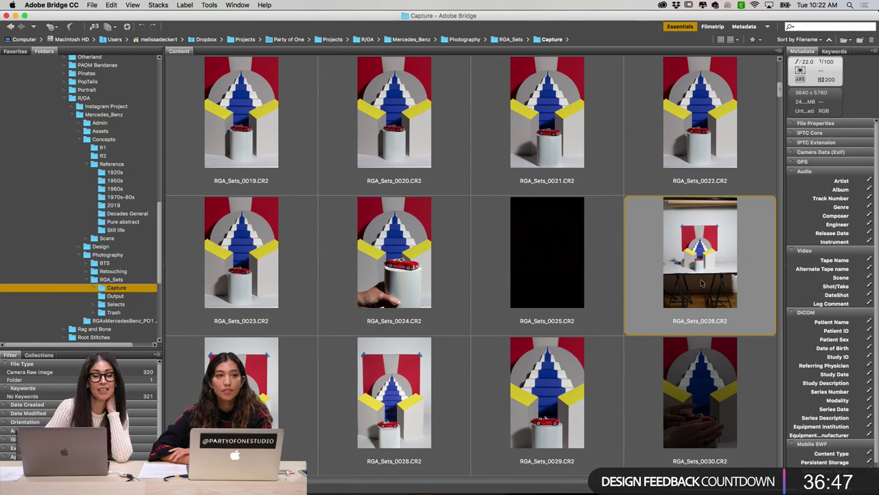
scroll(701, 281, down, 2)
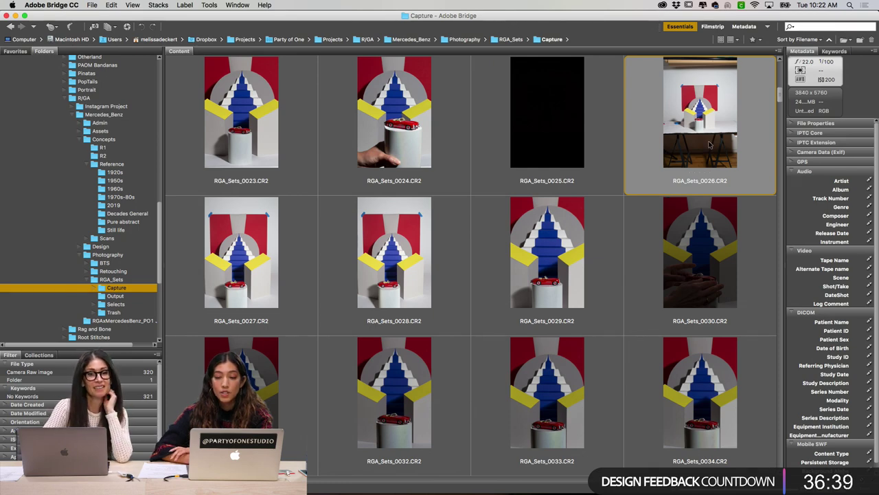
Step: Preview RGA_Sets_0026.CR2 full screen to see the whole staircase set on its trestles
key(space)
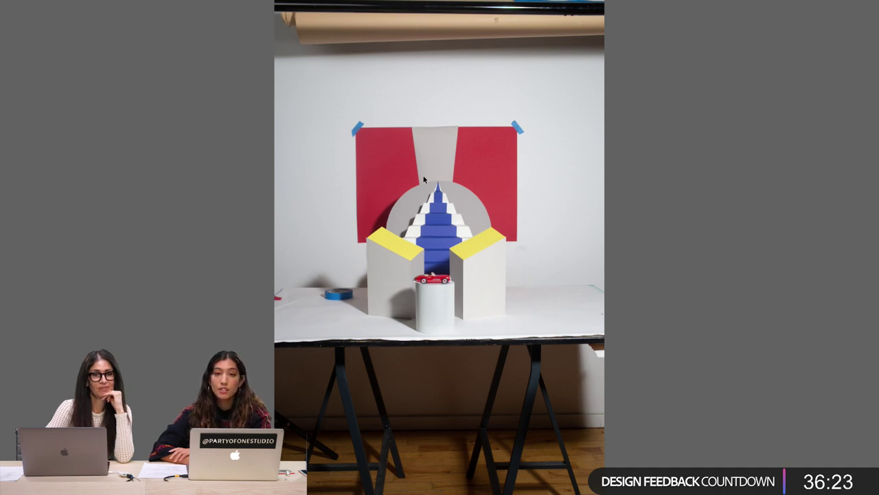
Step: Close the RGA_Sets_0026 preview and scroll down to shots RGA_Sets_0088–0099 of the car on a white pedestal
key(space)
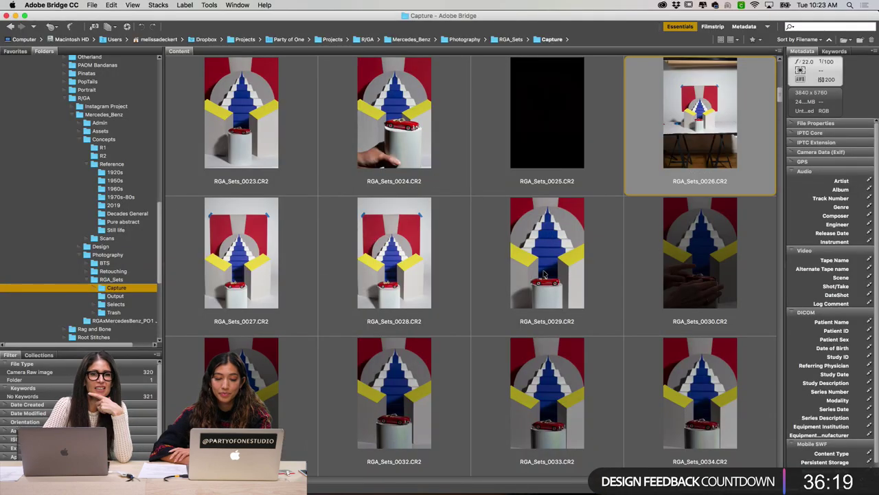
scroll(543, 274, down, 3)
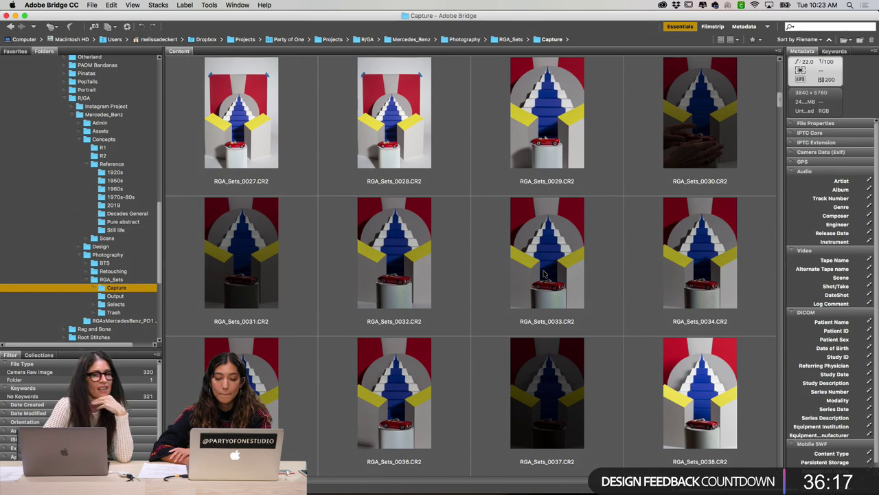
scroll(543, 273, down, 3)
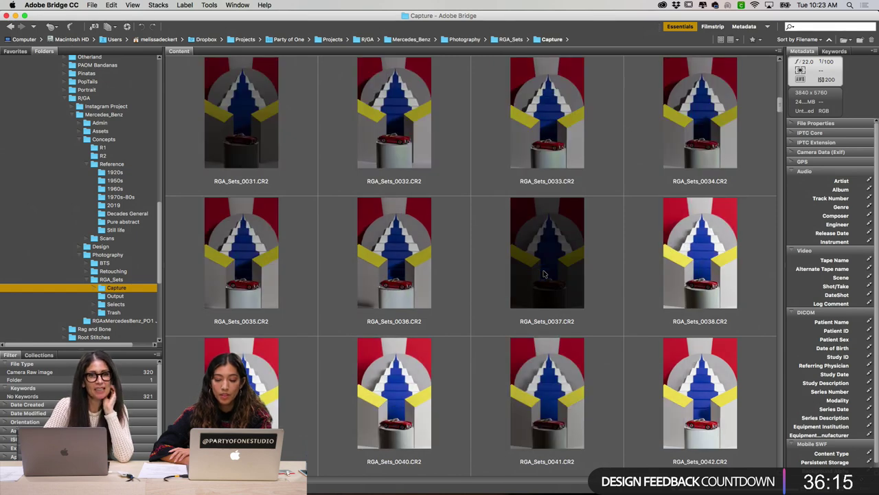
scroll(543, 274, down, 3)
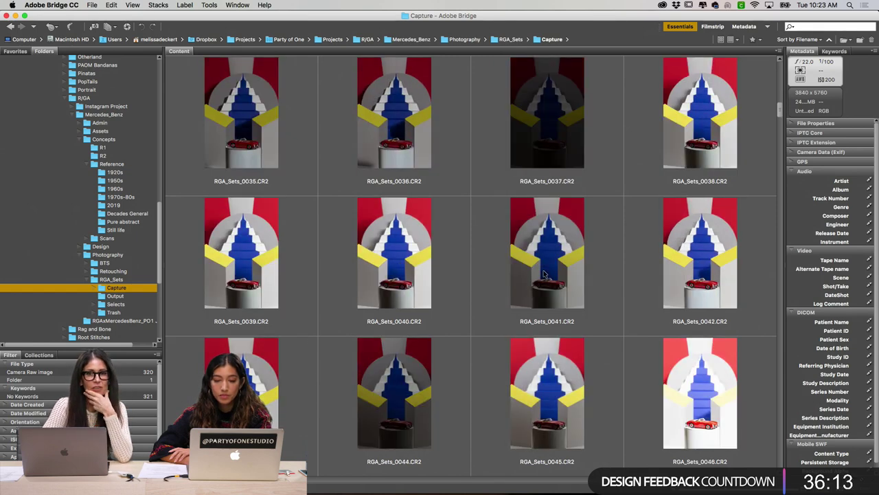
scroll(543, 273, down, 9)
scroll(542, 274, down, 3)
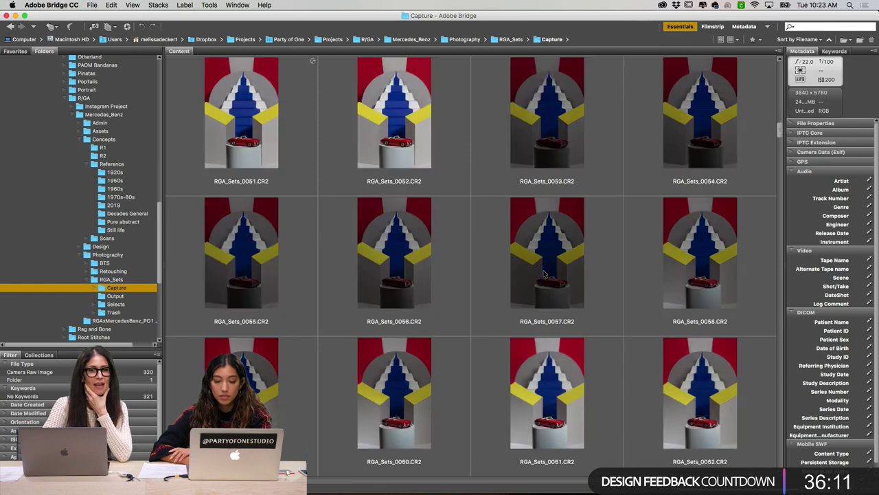
scroll(544, 274, down, 3)
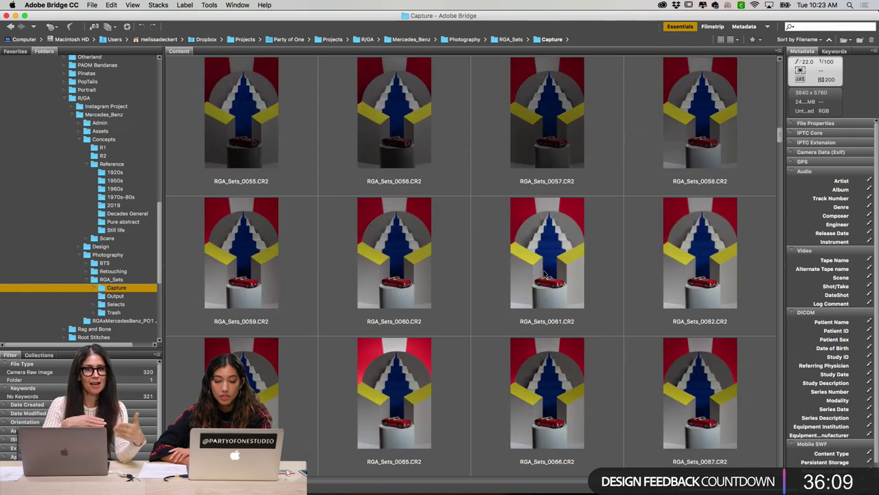
scroll(544, 273, down, 6)
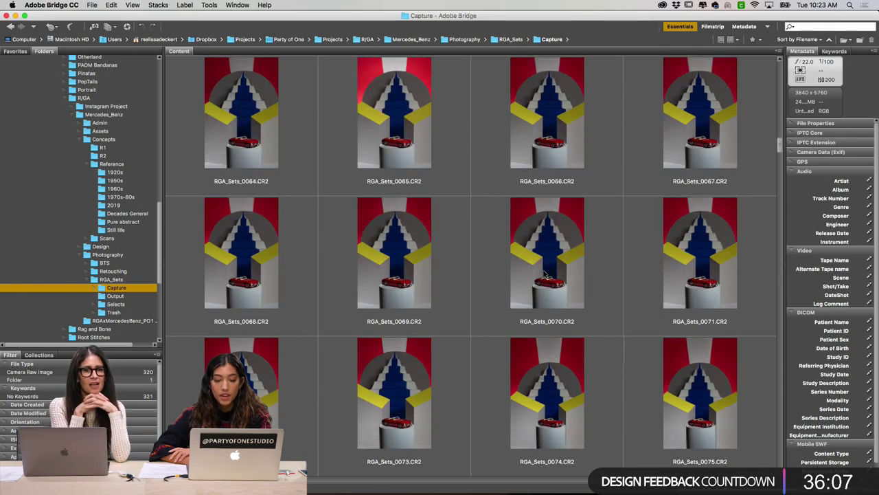
scroll(544, 274, down, 3)
scroll(544, 273, down, 3)
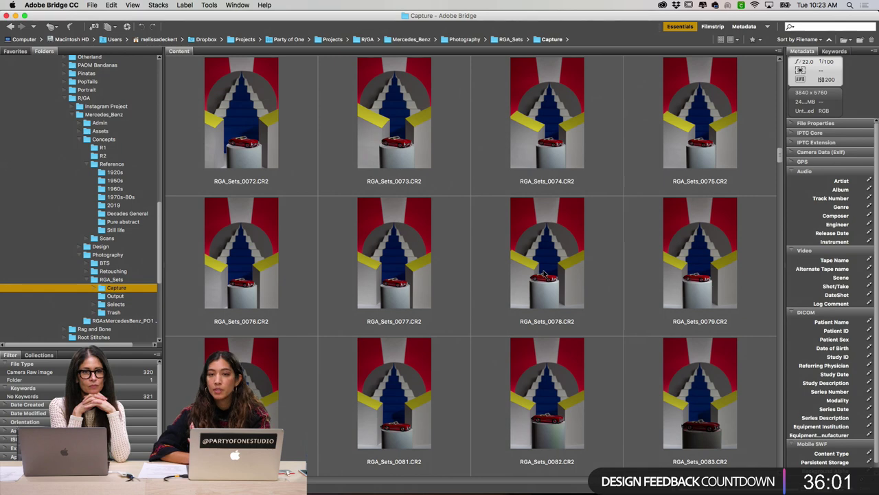
scroll(544, 273, down, 4)
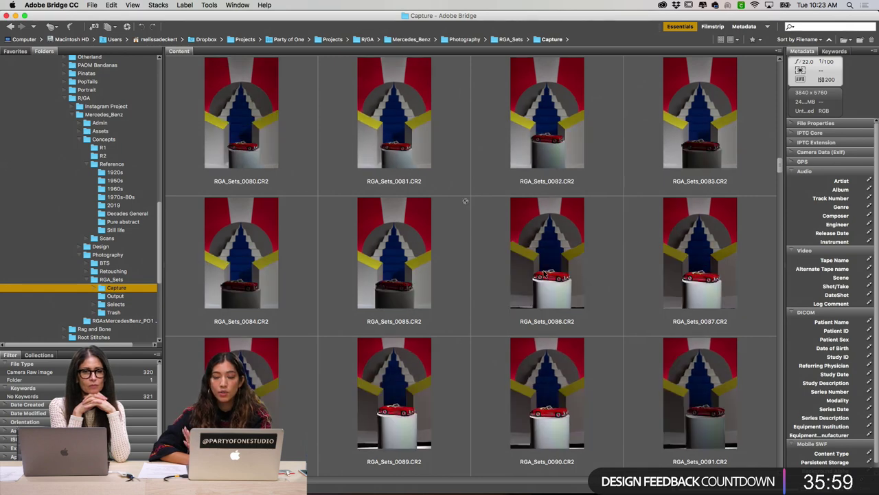
scroll(544, 273, down, 2)
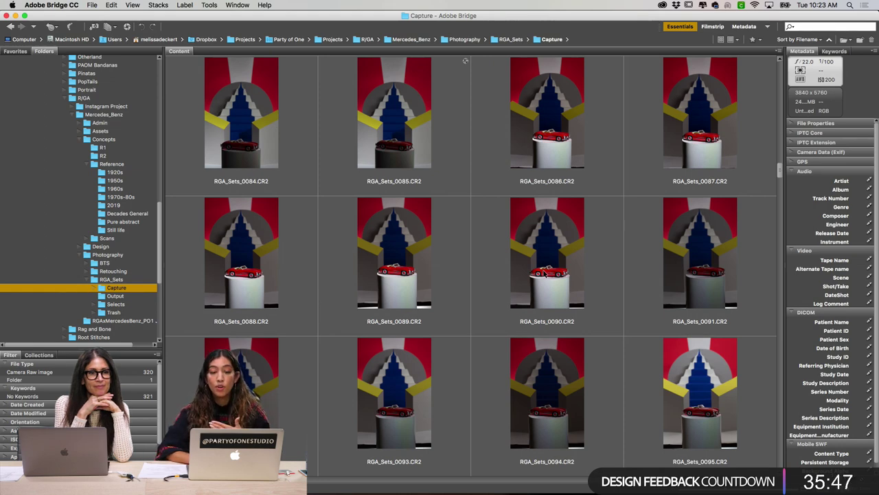
scroll(545, 273, down, 2)
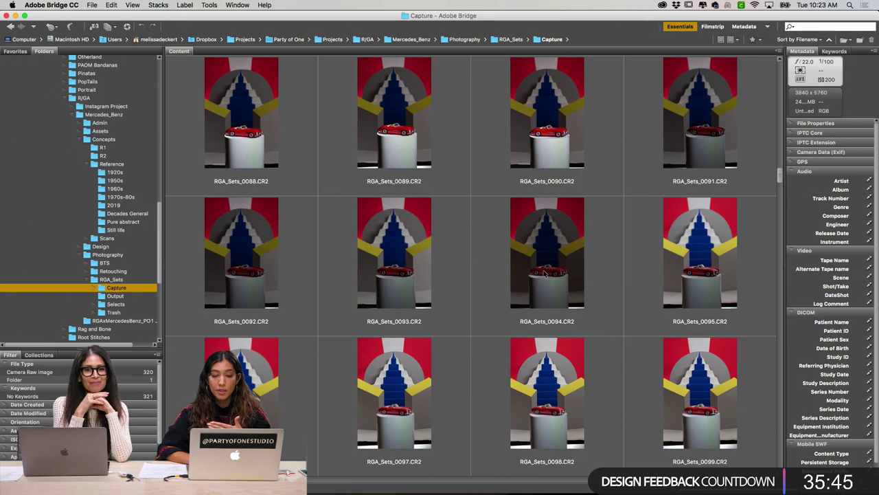
Step: Select RGA_Sets_0089 and view it full screen, then close the preview
click(418, 146)
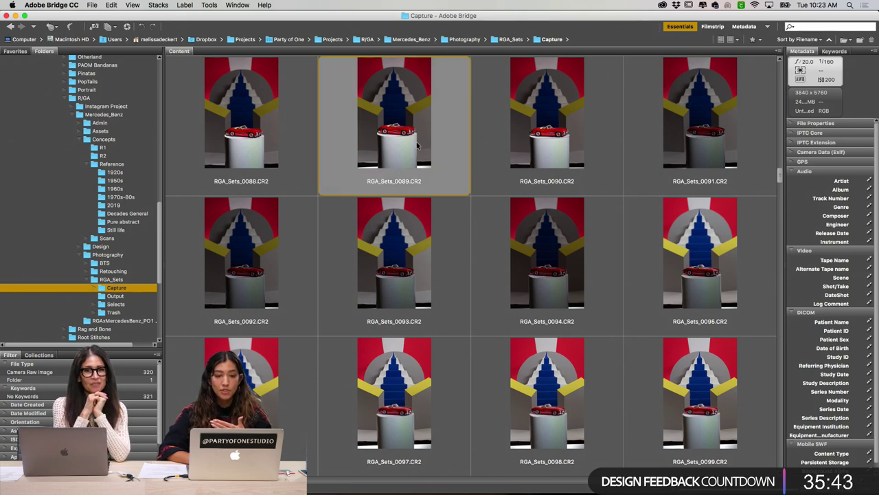
key(space)
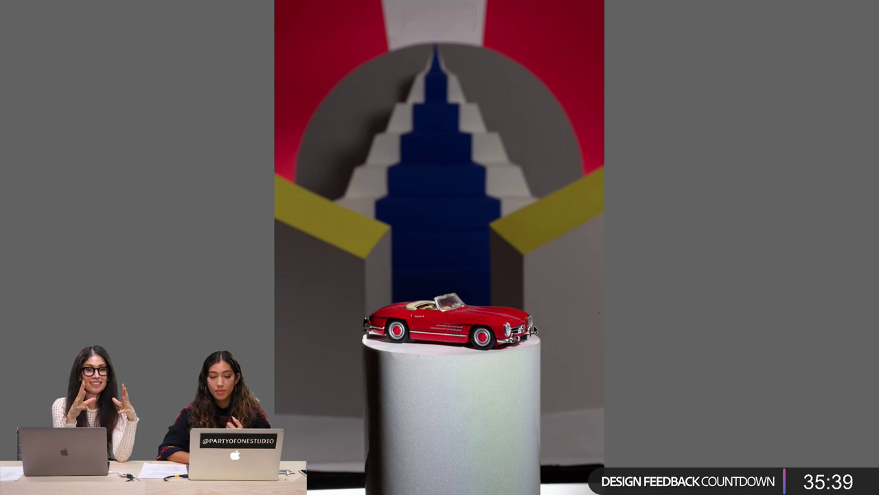
key(space)
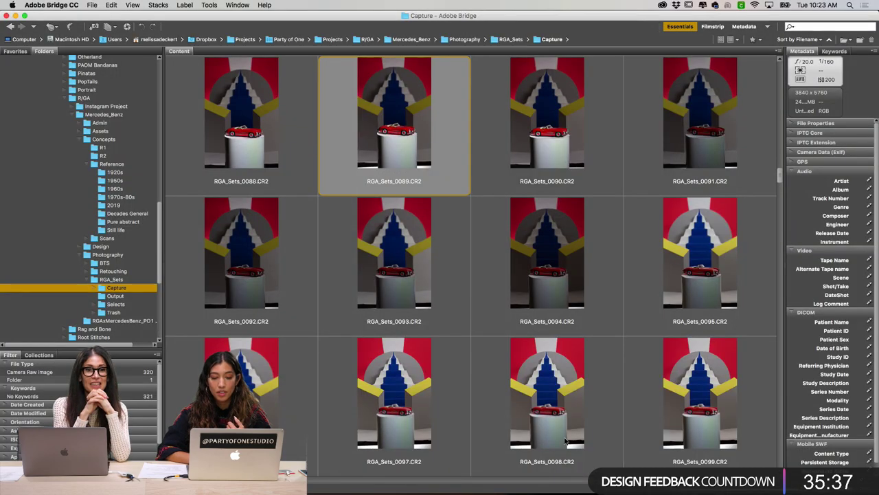
Step: Scroll on to captures RGA_Sets_0108–0119, where the red car sits on a black pedestal
scroll(565, 441, down, 5)
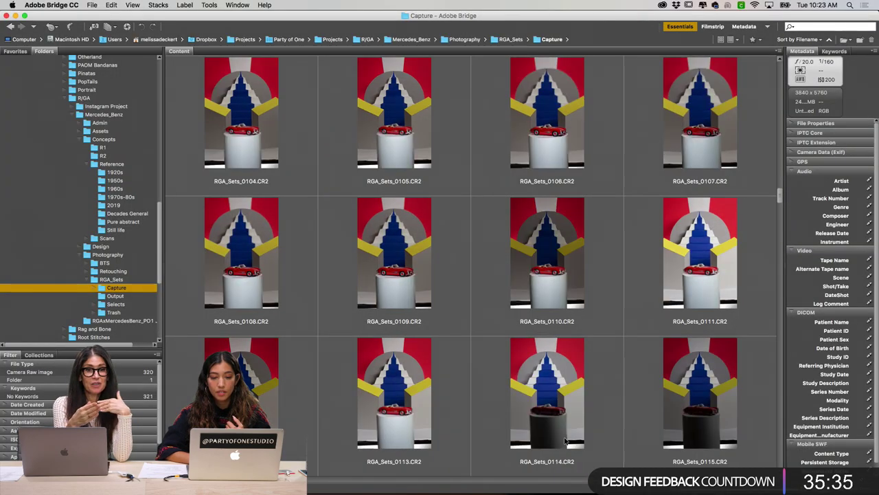
scroll(565, 440, down, 2)
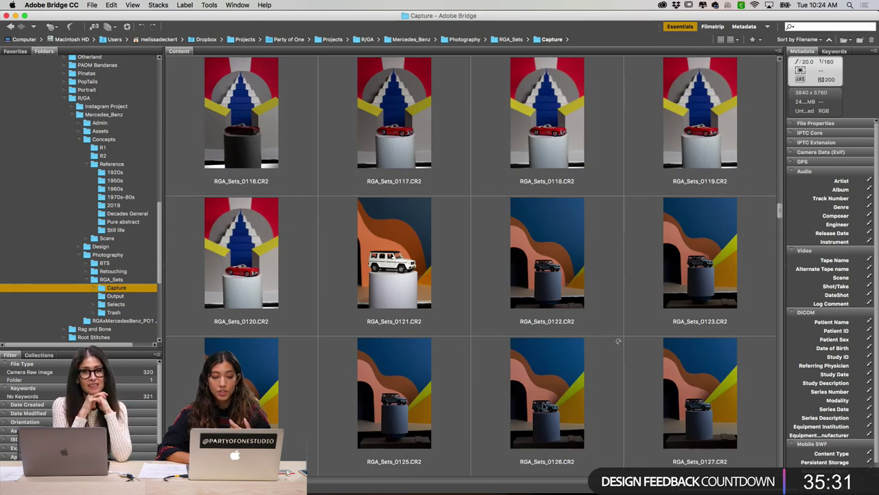
scroll(544, 406, up, 3)
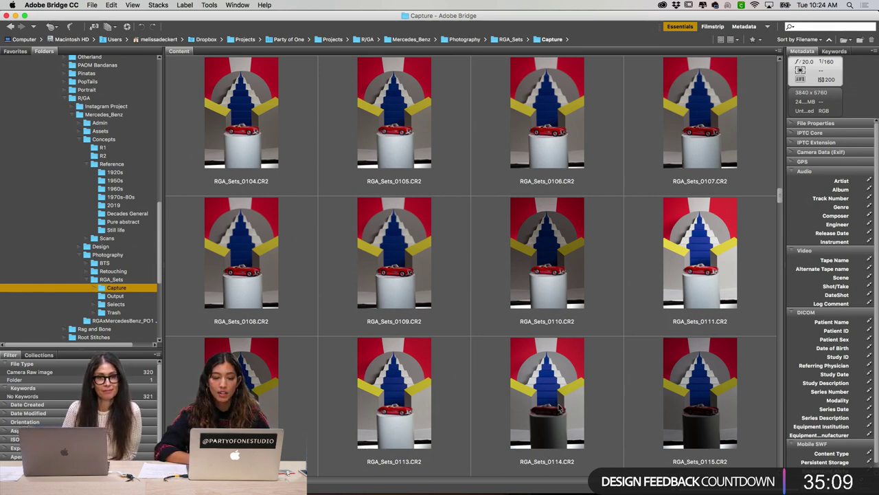
scroll(559, 408, down, 2)
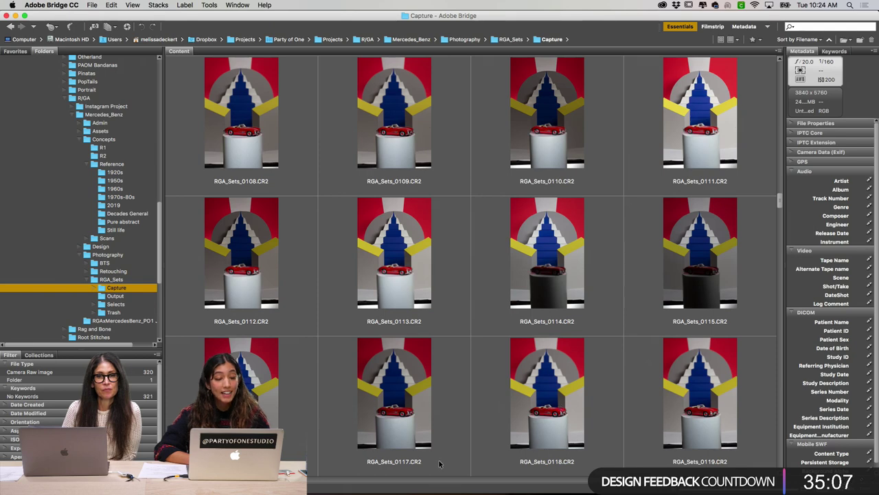
mouse_move(344, 489)
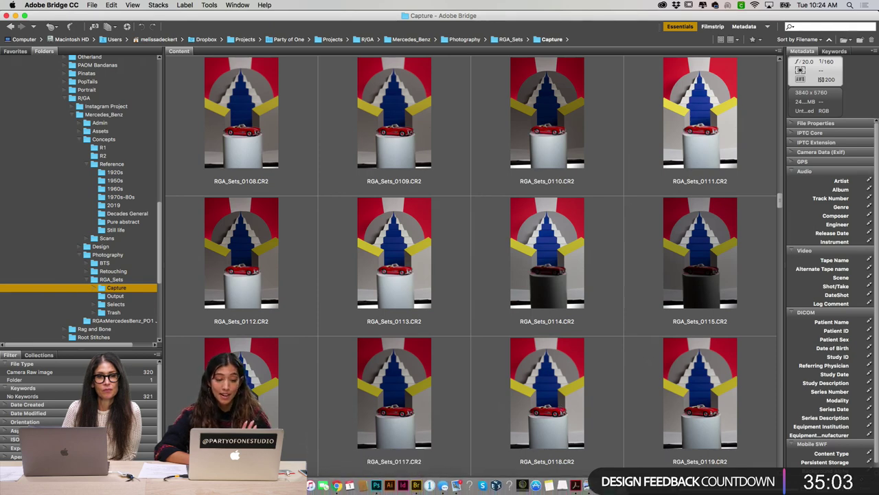
Step: Reveal the Capture folder in Finder and look through the Selects, Retouching and BTS folders
click(313, 485)
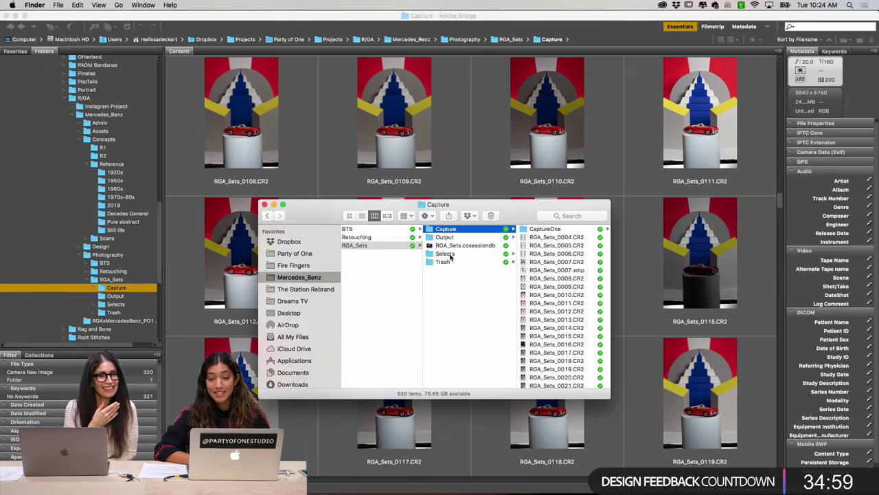
click(445, 253)
click(364, 237)
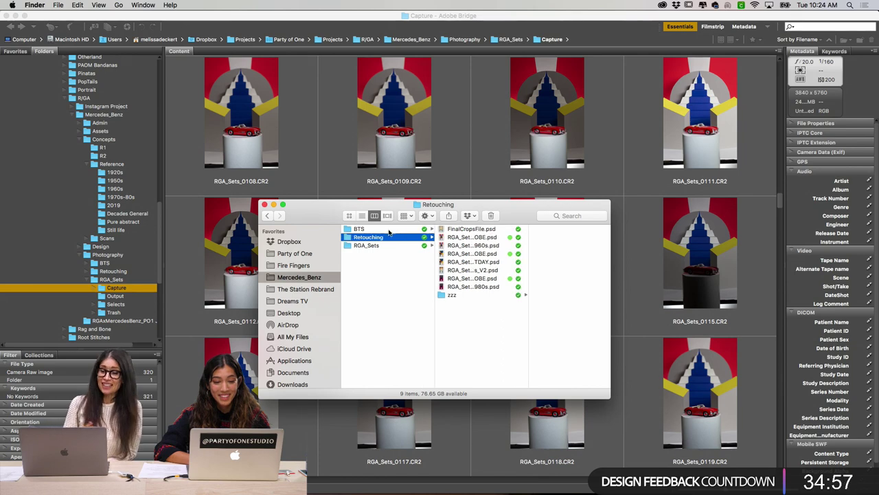
click(388, 231)
key(Left)
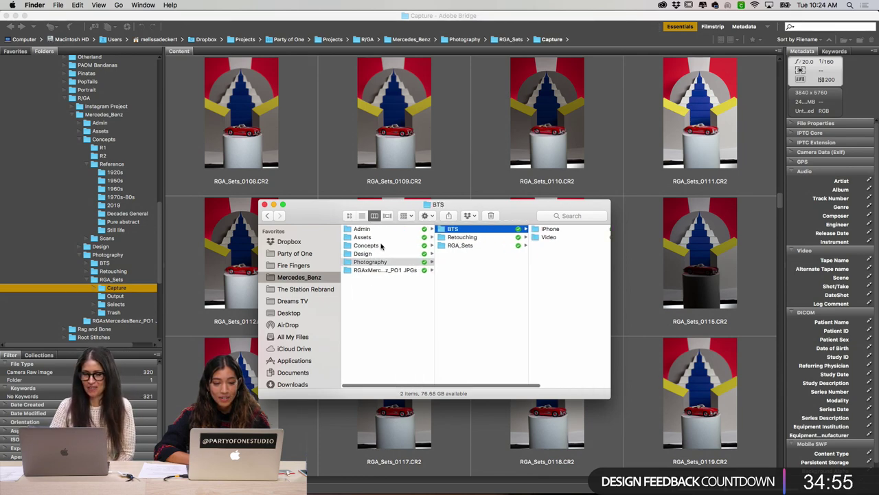
Step: Browse Assets and Concepts, then go into Design > Maquettes and select 50s.jpg
click(377, 237)
click(406, 245)
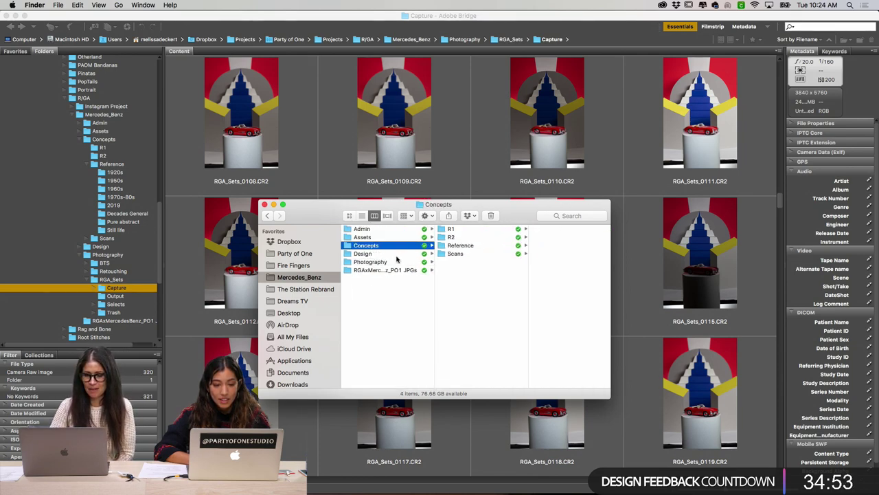
click(390, 254)
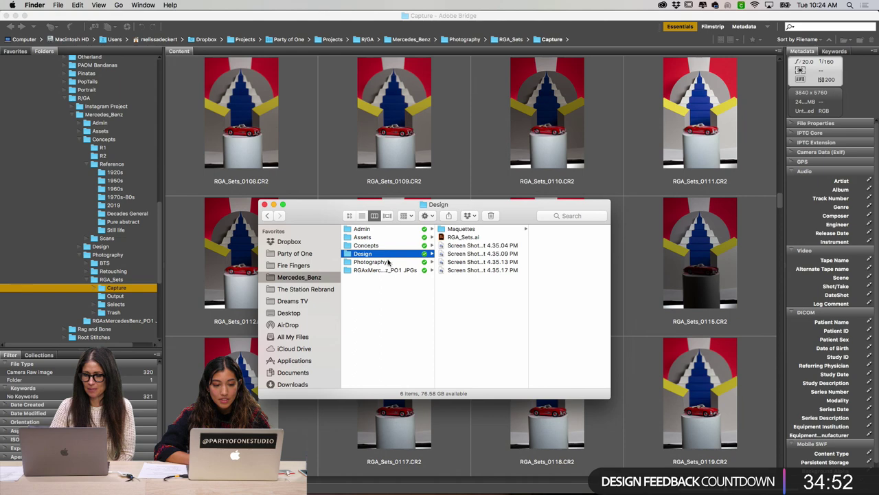
click(478, 229)
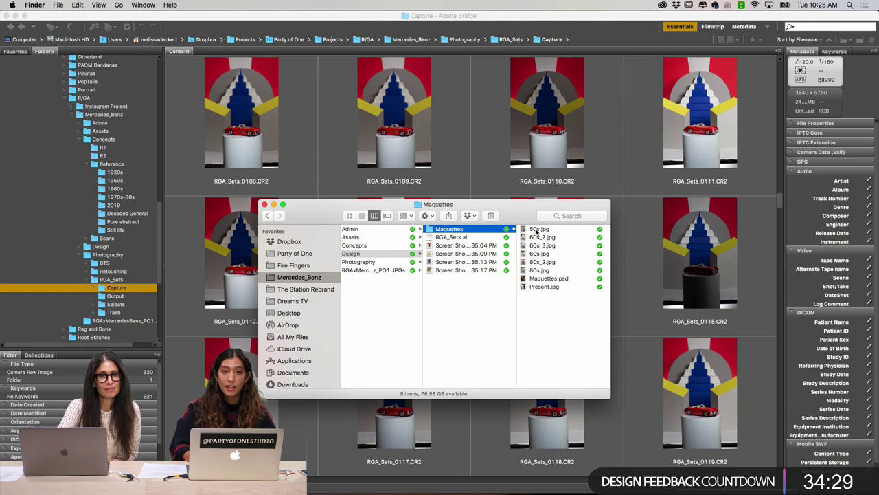
click(537, 232)
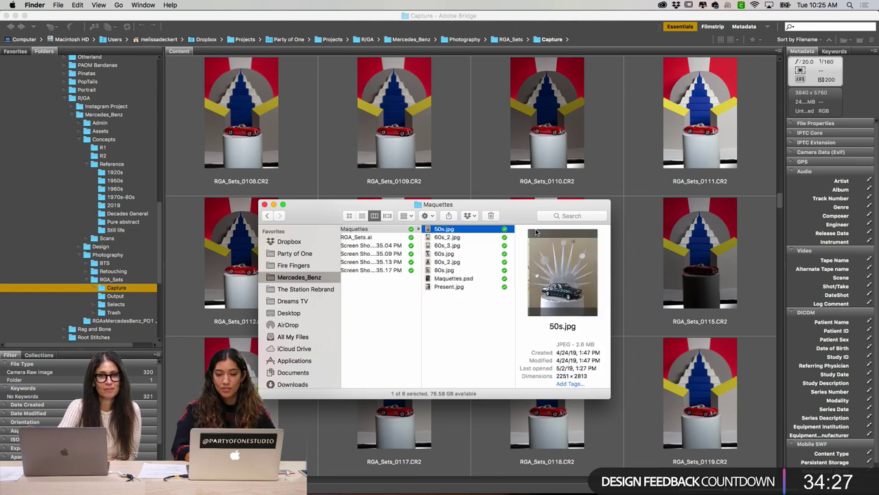
Step: Enlarge maquette photo 50s.jpg, then step through the photos to 60s_3.jpg
key(space)
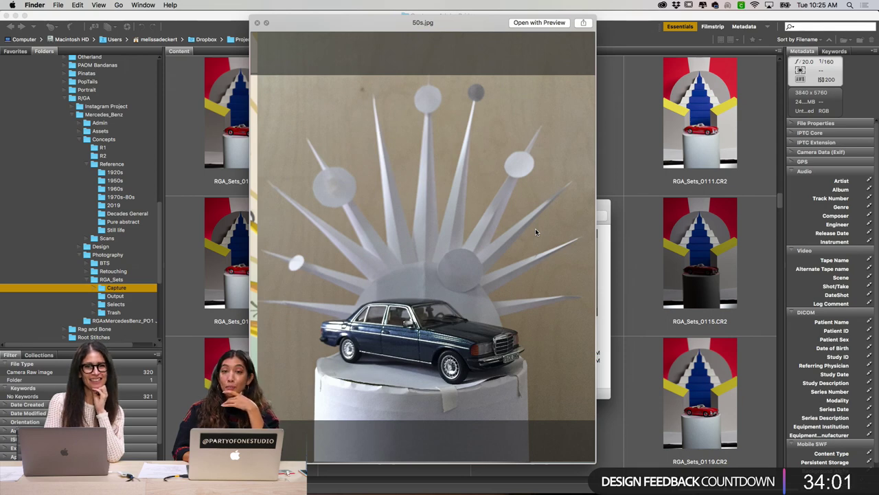
key(Down)
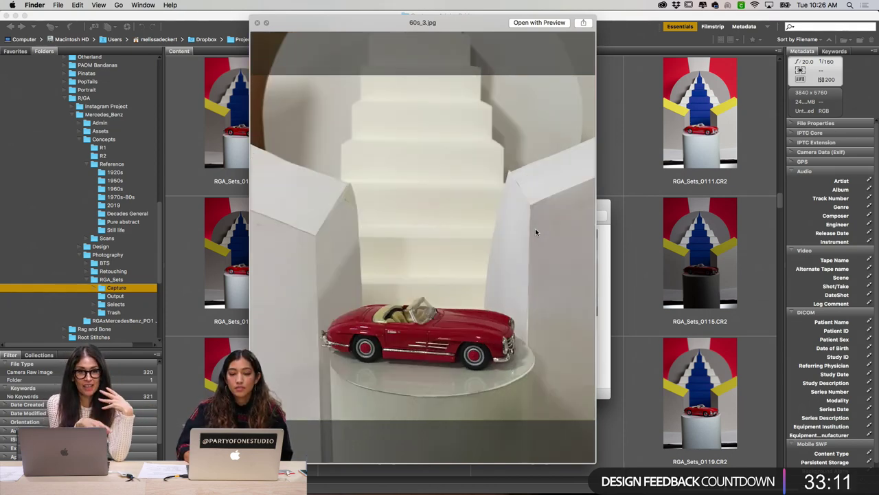
Step: Toggle the enlarged view between 60s.jpg and 60s_3.jpg several times, then advance to 80s_2.jpg
key(Left)
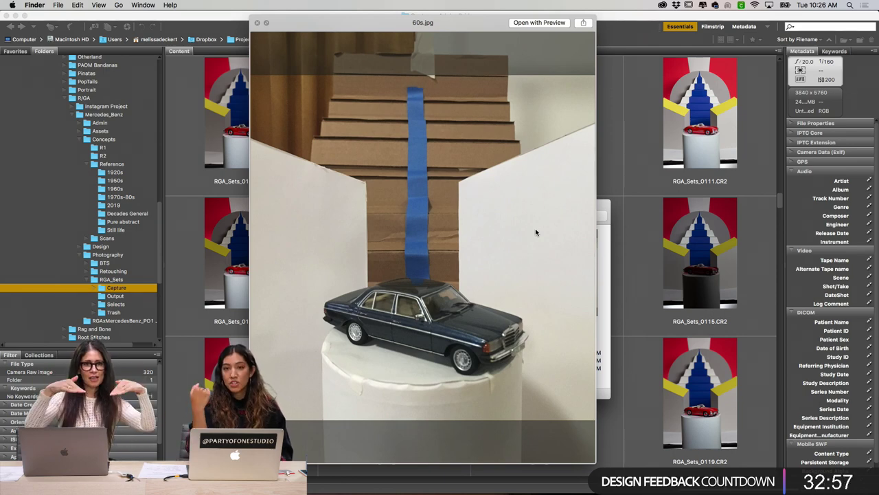
key(Down)
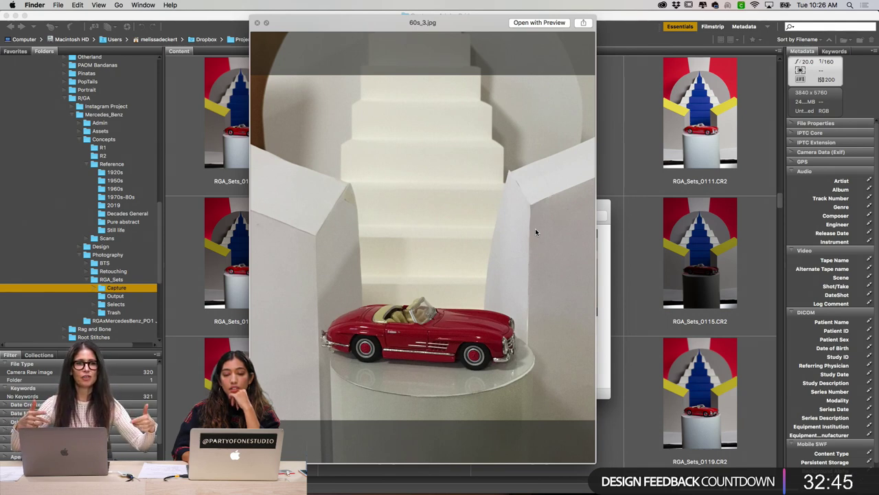
key(Left)
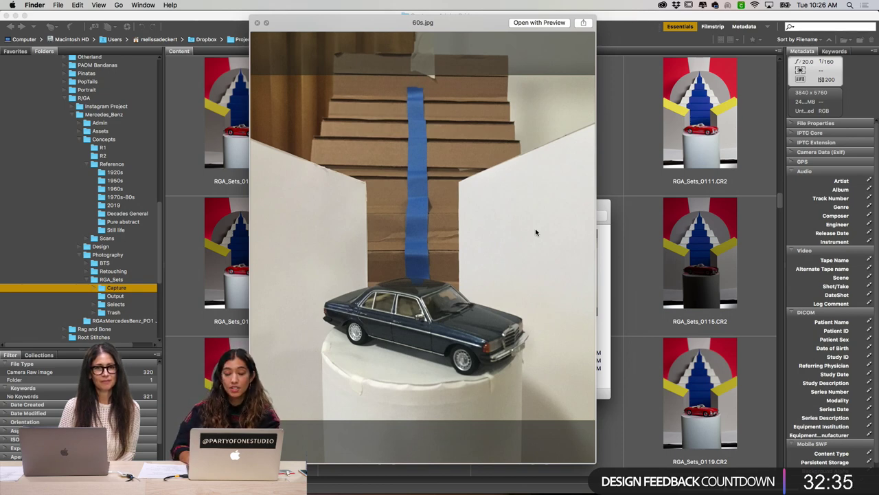
key(Right)
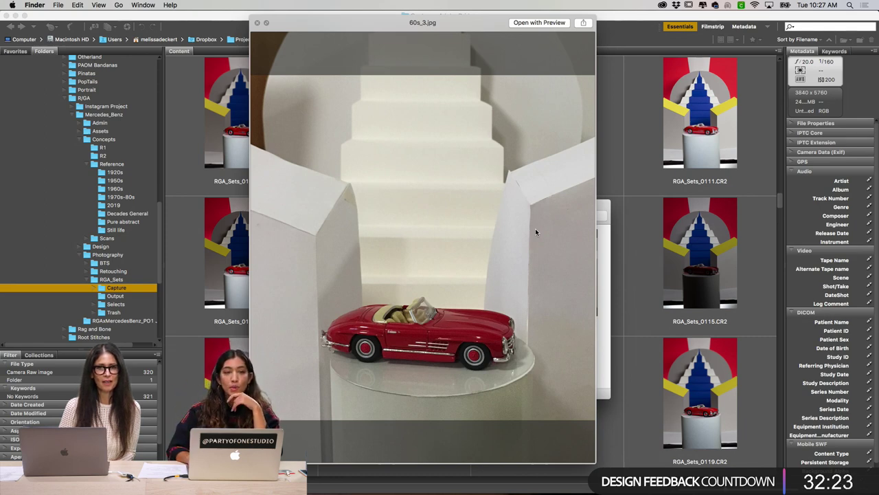
key(Left)
key(Down)
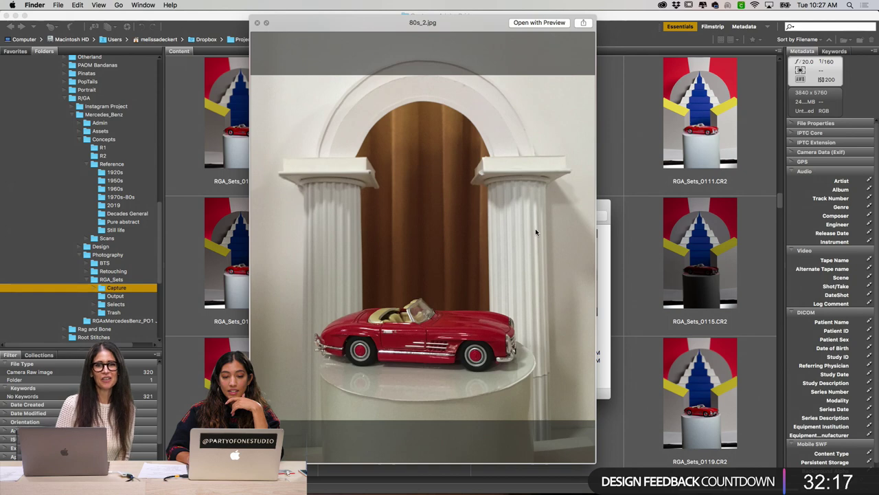
Step: Flip between the enlarged 80s_2.jpg and 80s.jpg, then close the preview on 80s_2.jpg
key(Up)
key(Down)
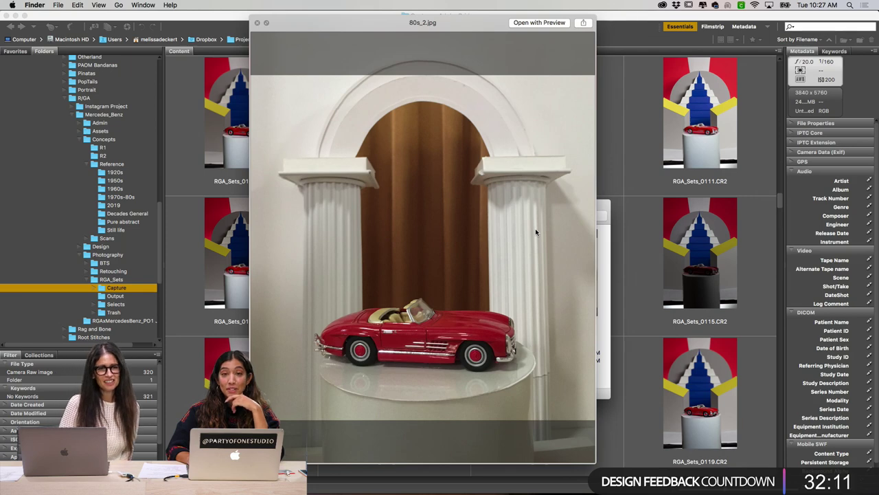
key(Left)
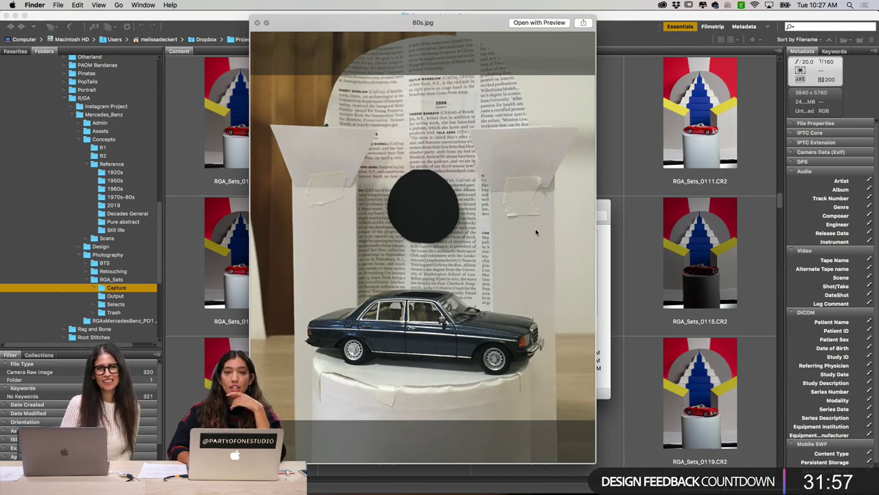
key(Down)
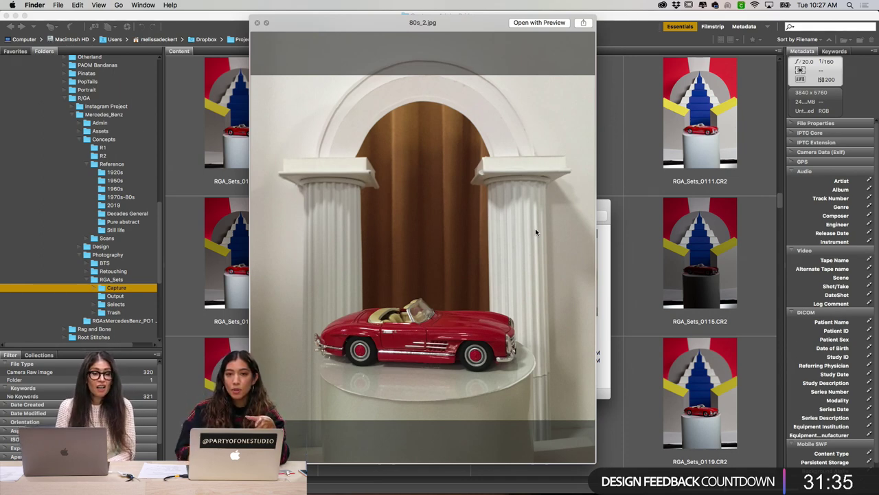
key(space)
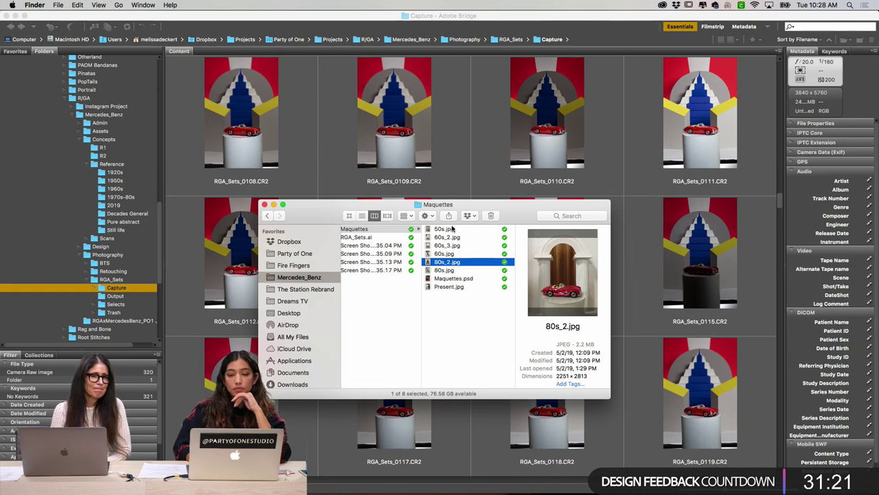
Step: Close the Maquettes Finder window to reveal the Bridge Capture thumbnails RGA_Sets_0108–0119
click(484, 161)
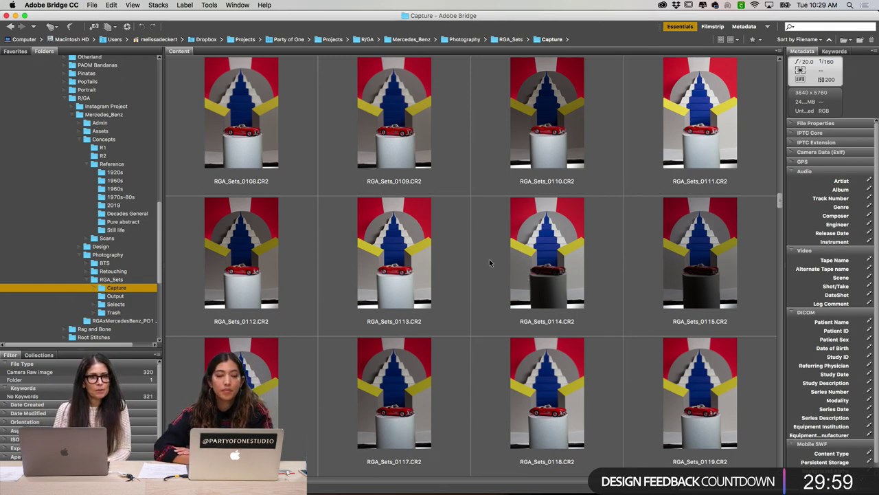
Step: Scroll through the Capture thumbnails to bring RGA_Sets_0144 into view
scroll(489, 261, down, 2)
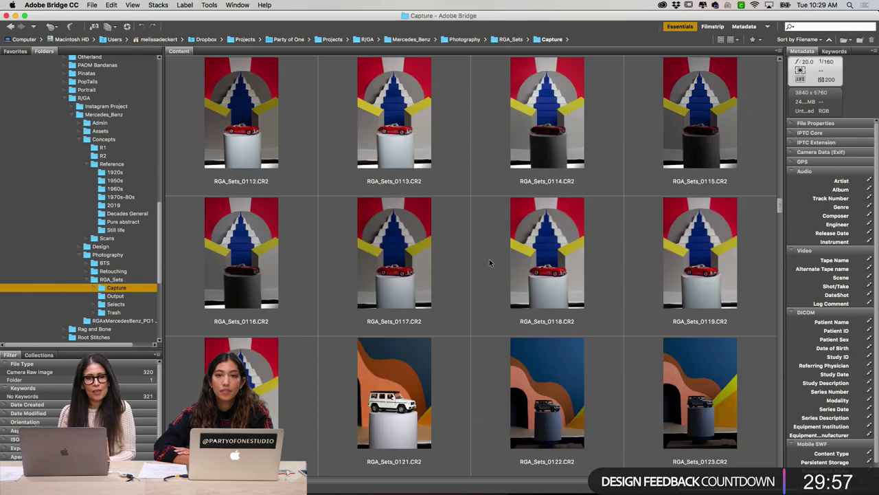
scroll(489, 261, down, 6)
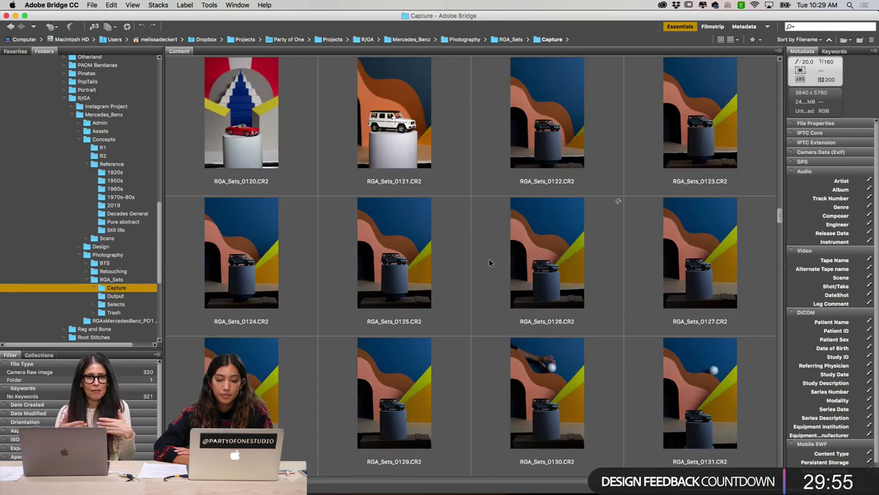
scroll(491, 268, down, 2)
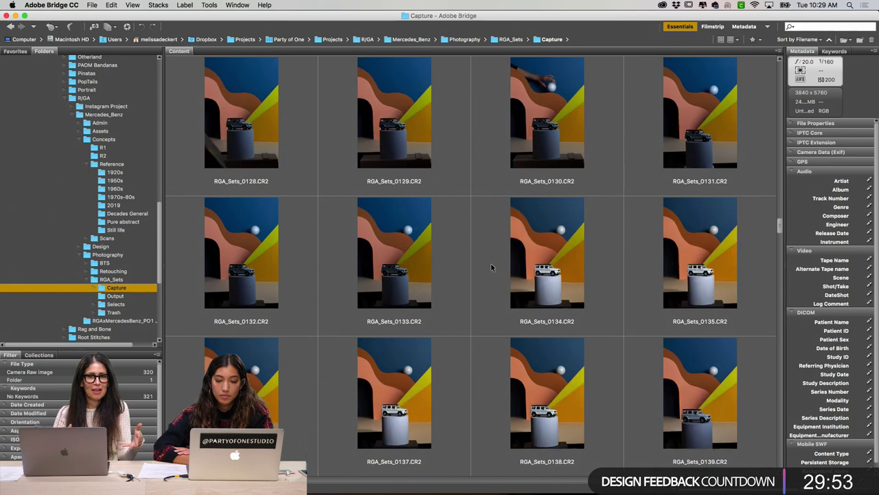
scroll(491, 268, down, 1)
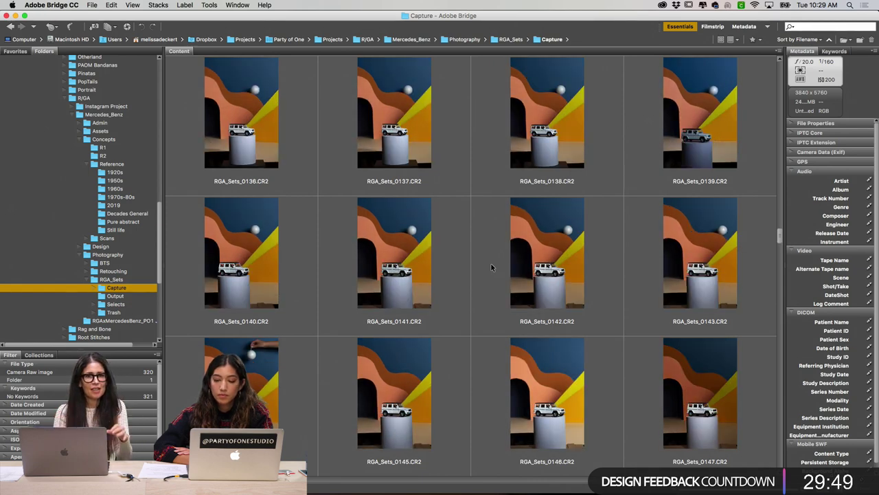
scroll(490, 267, down, 2)
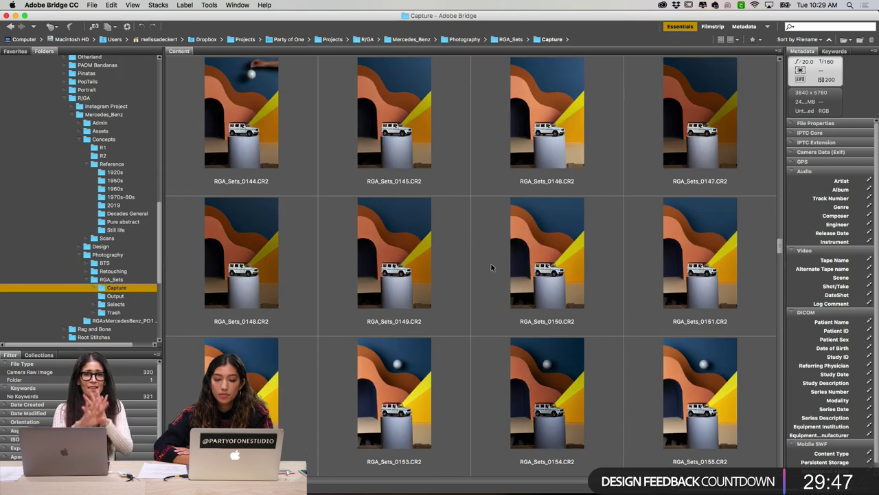
scroll(491, 266, down, 1)
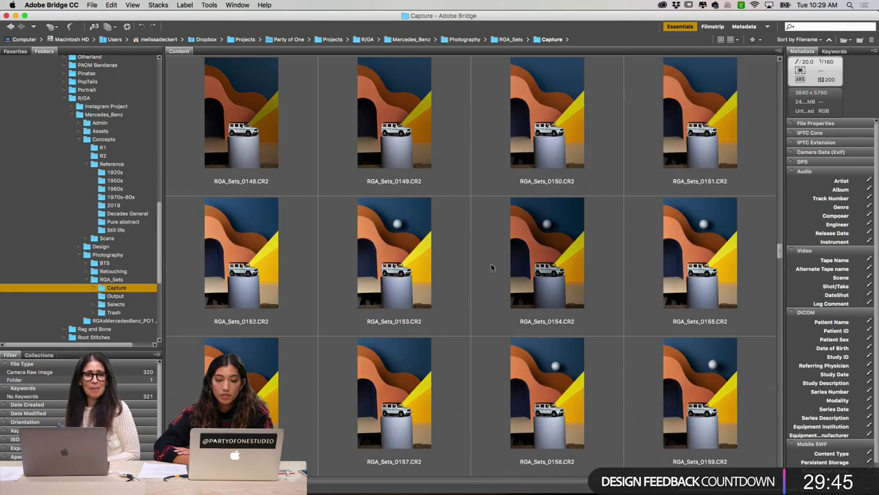
scroll(490, 265, up, 1)
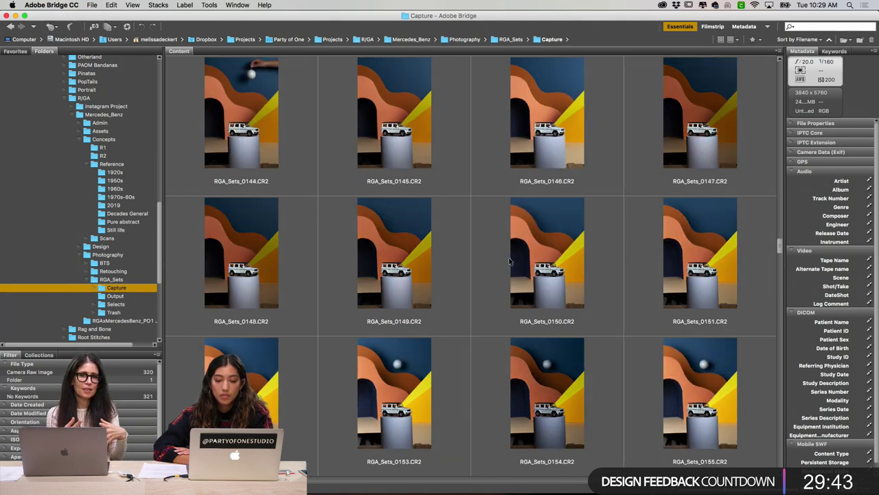
scroll(508, 258, down, 3)
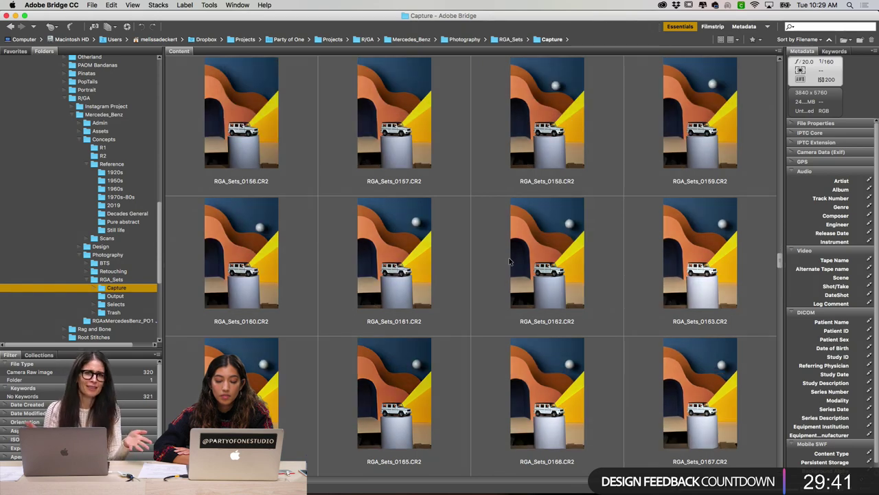
scroll(509, 260, down, 2)
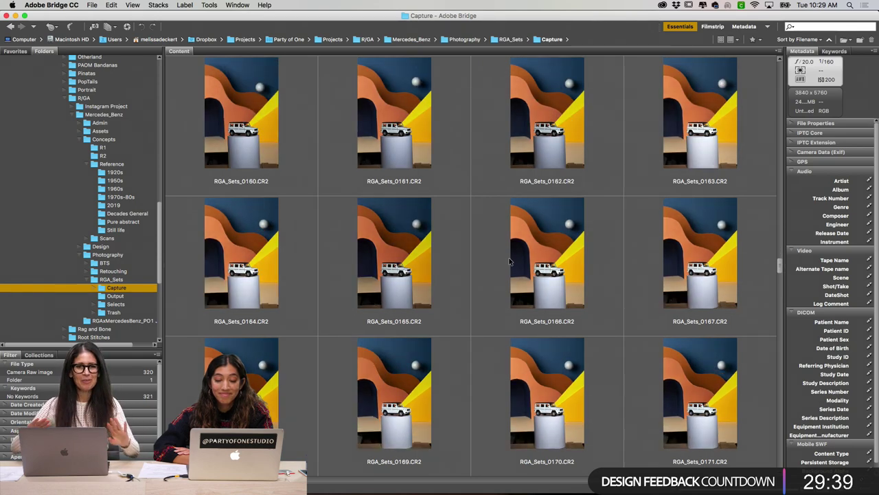
scroll(509, 260, down, 1)
scroll(508, 260, up, 1)
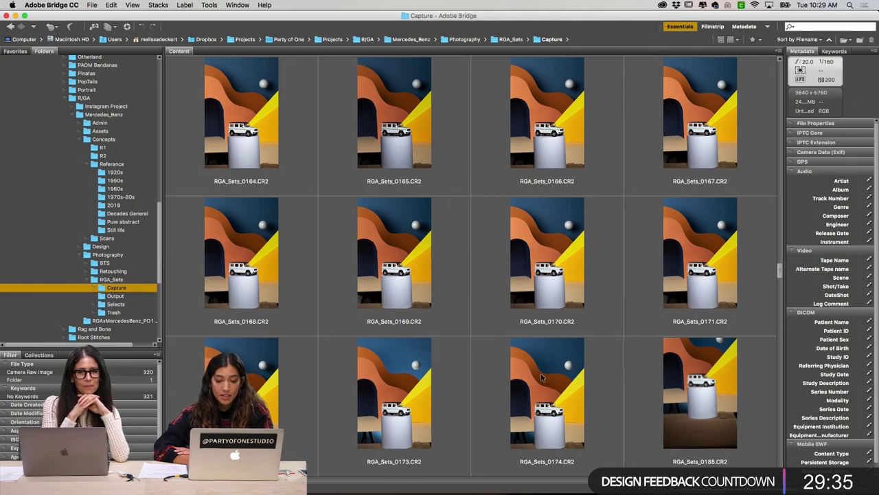
scroll(534, 356, up, 4)
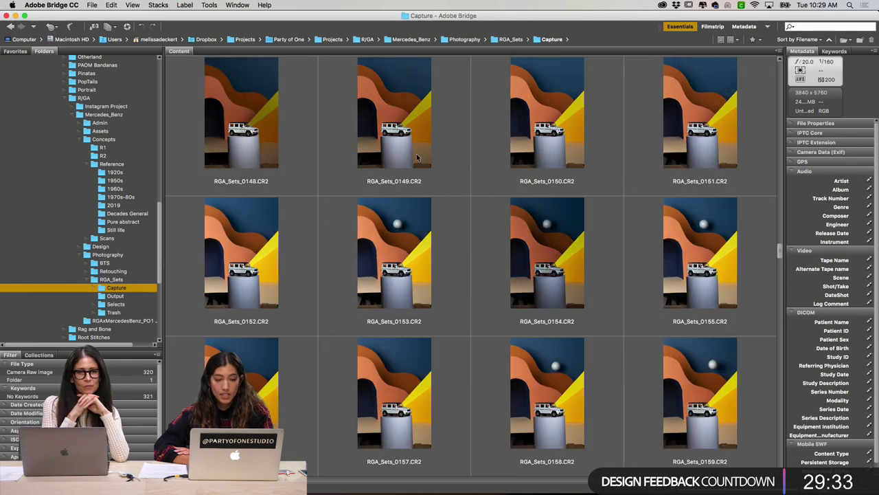
scroll(416, 154, up, 1)
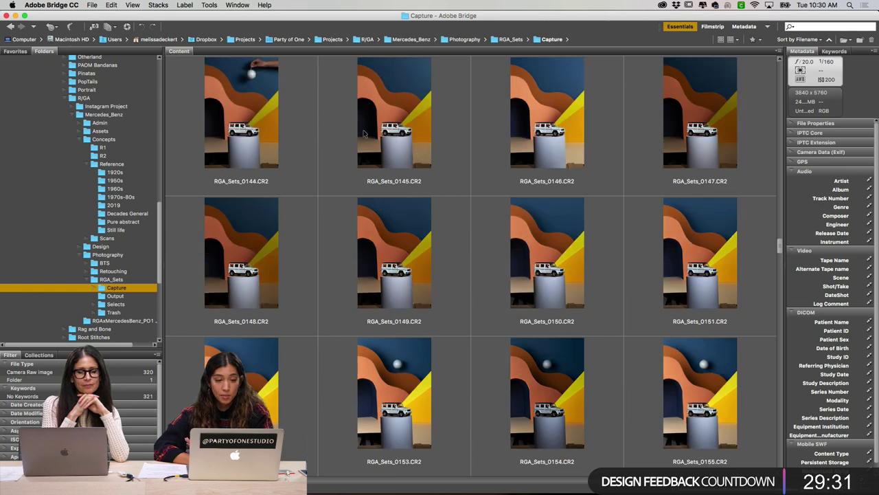
Step: Preview RGA_Sets_0144 full screen, then continue scrolling to the orange arch shots around RGA_Sets_0198
click(281, 116)
key(space)
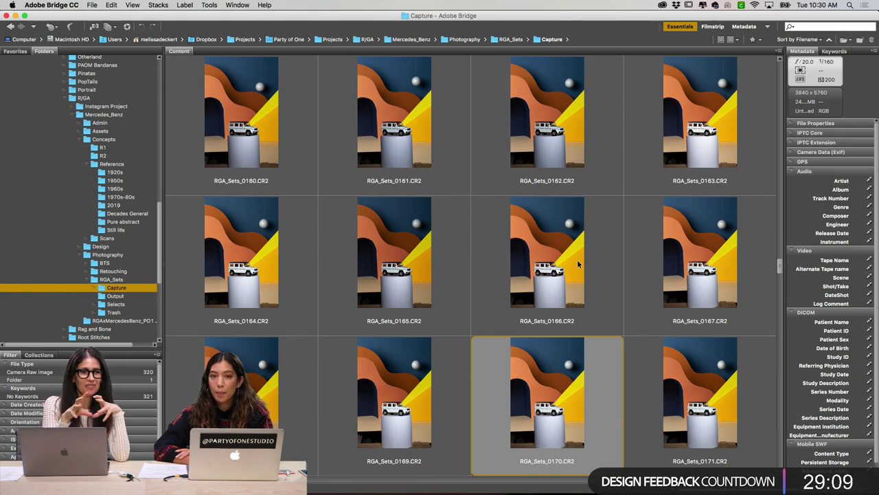
scroll(578, 261, down, 2)
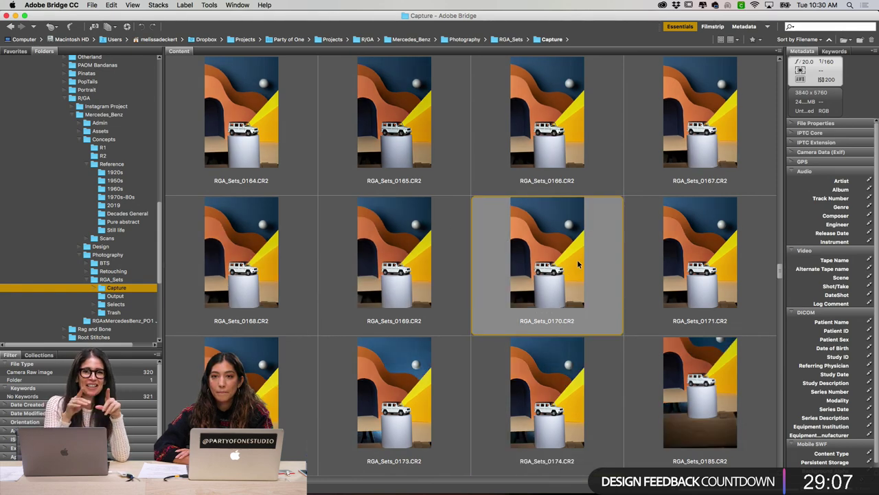
scroll(580, 261, down, 4)
scroll(582, 263, down, 1)
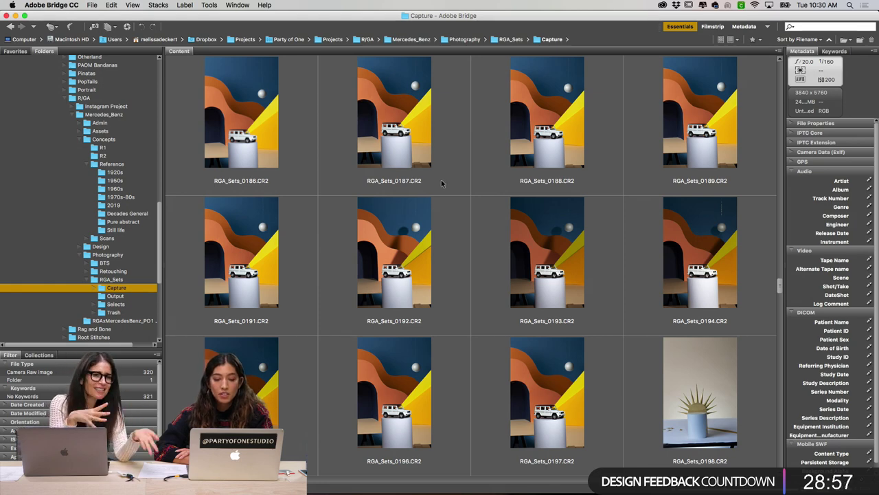
Step: Scroll further and briefly preview capture RGA_Sets_0217 full screen
scroll(442, 183, down, 2)
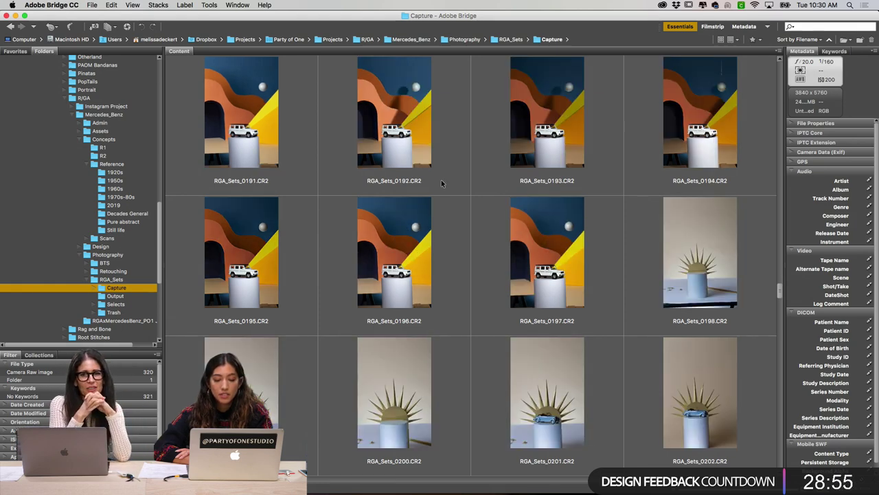
scroll(441, 182, down, 2)
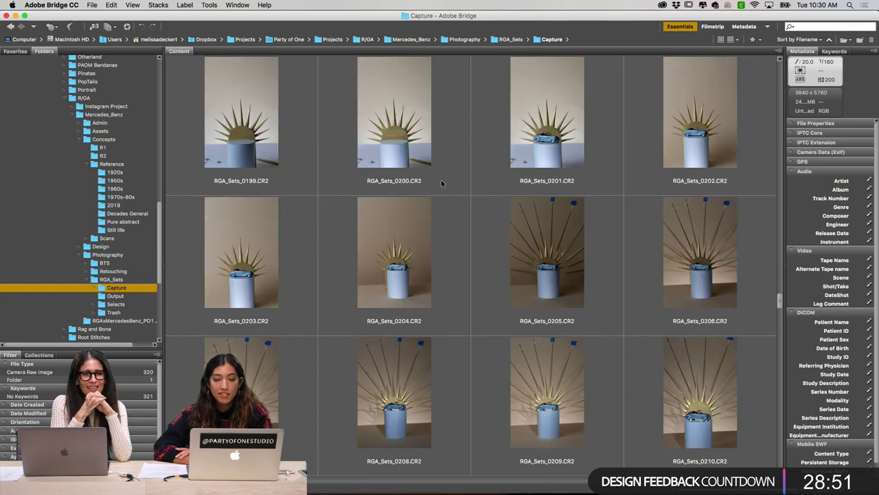
scroll(441, 182, down, 2)
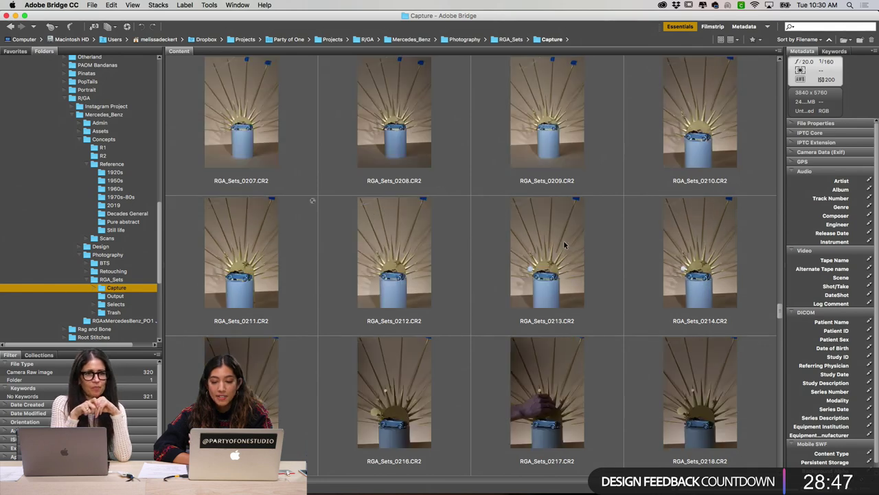
scroll(561, 240, down, 1)
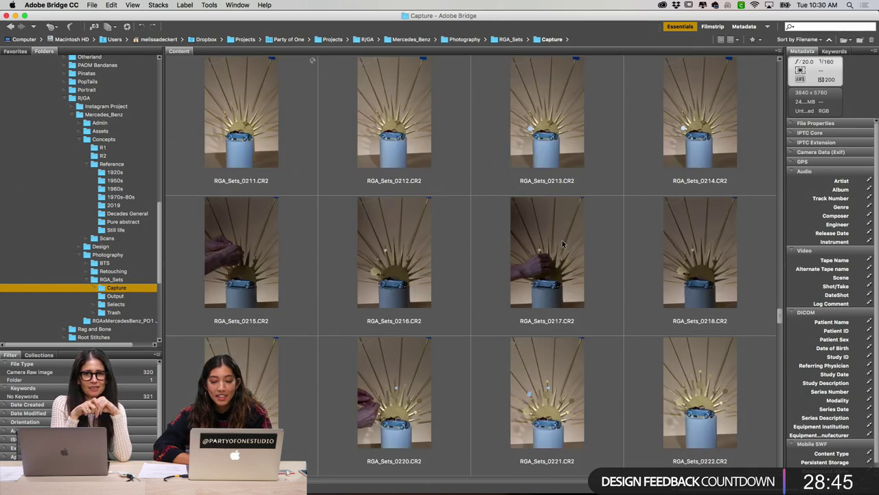
click(562, 243)
key(space)
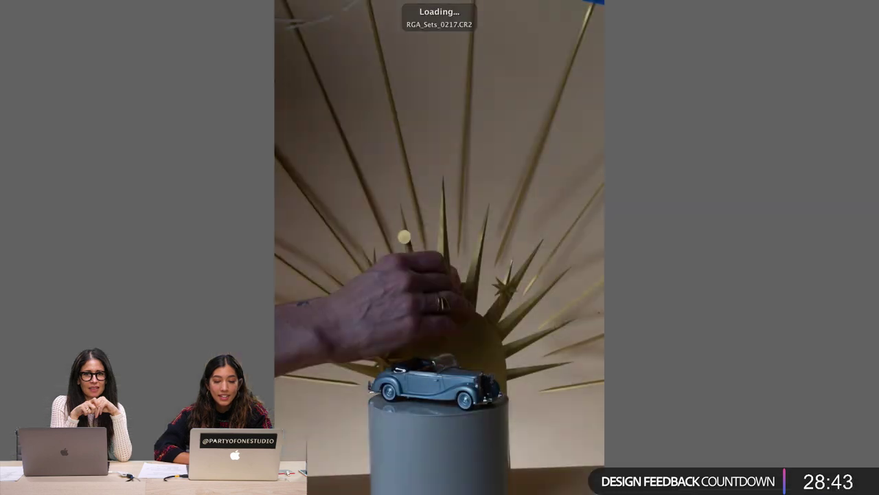
key(space)
Step: Scroll on to RGA_Sets_0246 and preview the white columned arch set full screen
scroll(553, 261, down, 2)
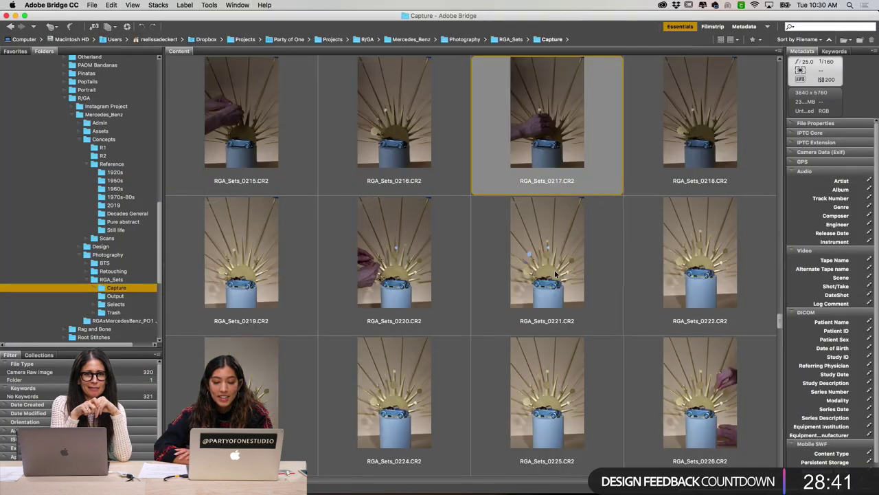
scroll(557, 273, down, 2)
scroll(555, 273, down, 2)
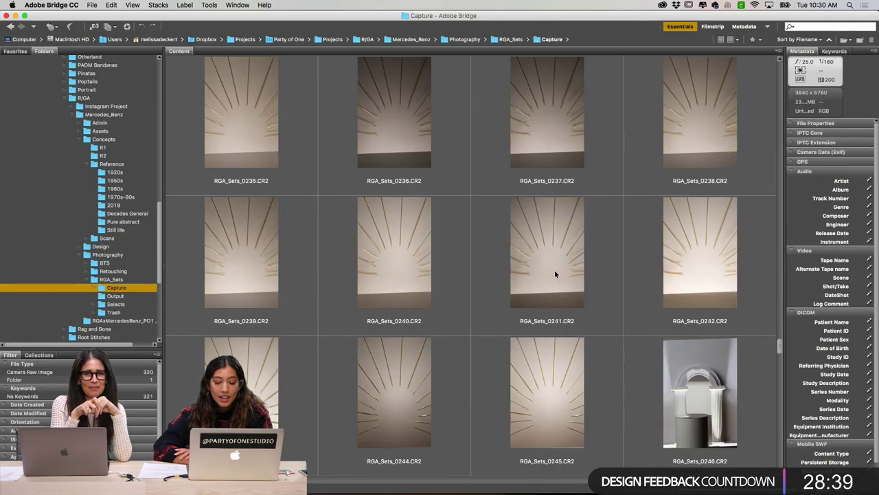
scroll(556, 273, down, 2)
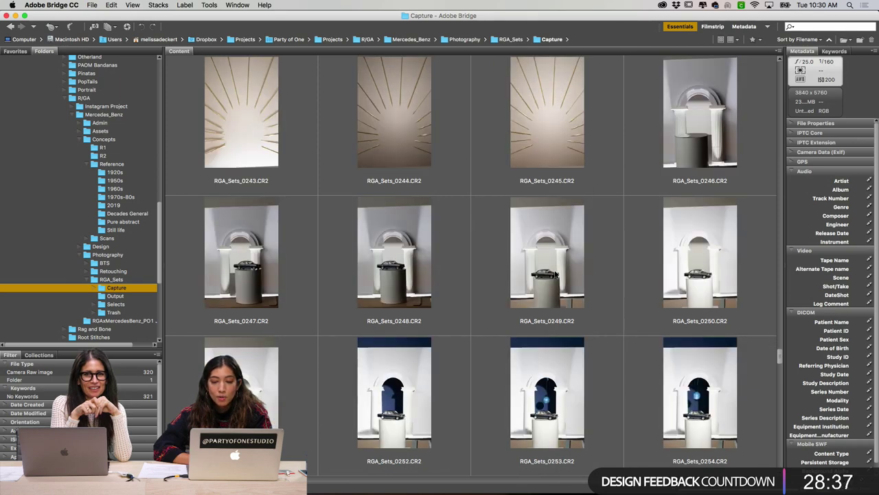
scroll(556, 273, down, 1)
scroll(555, 273, up, 1)
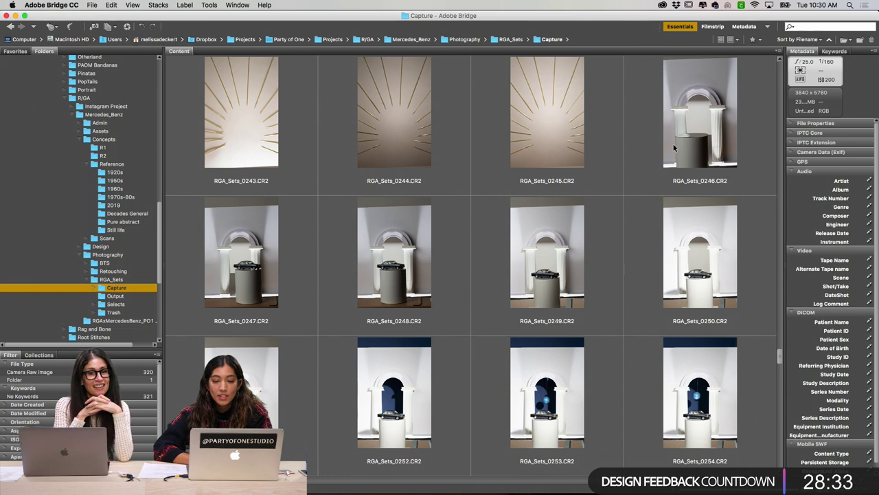
click(655, 164)
key(space)
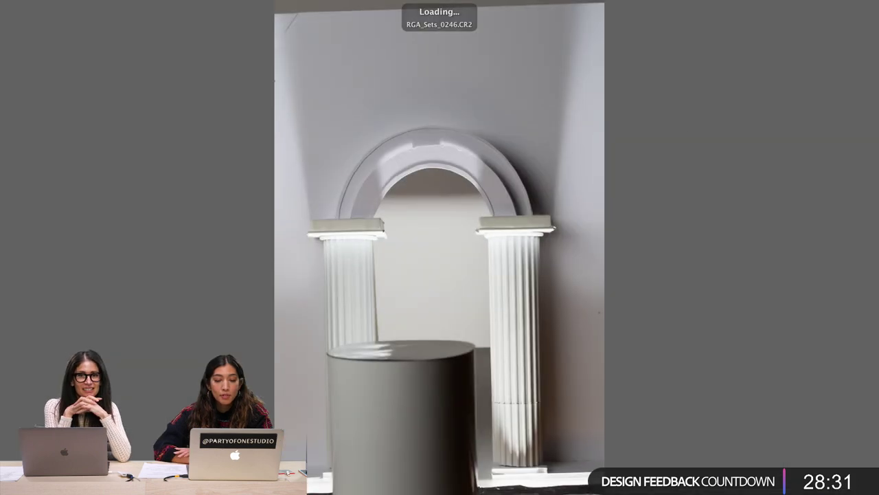
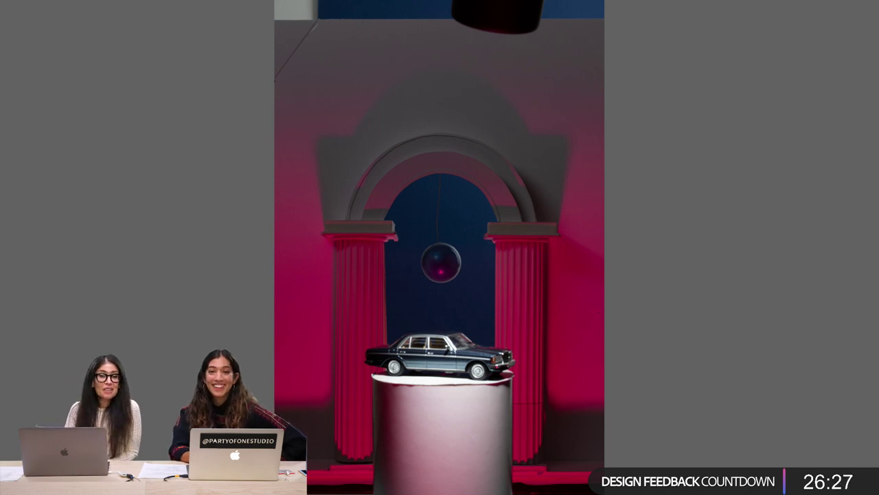
Step: Exit Bridge's full-screen capture preview and bring up the Finder window showing the Maquettes folder
key(space)
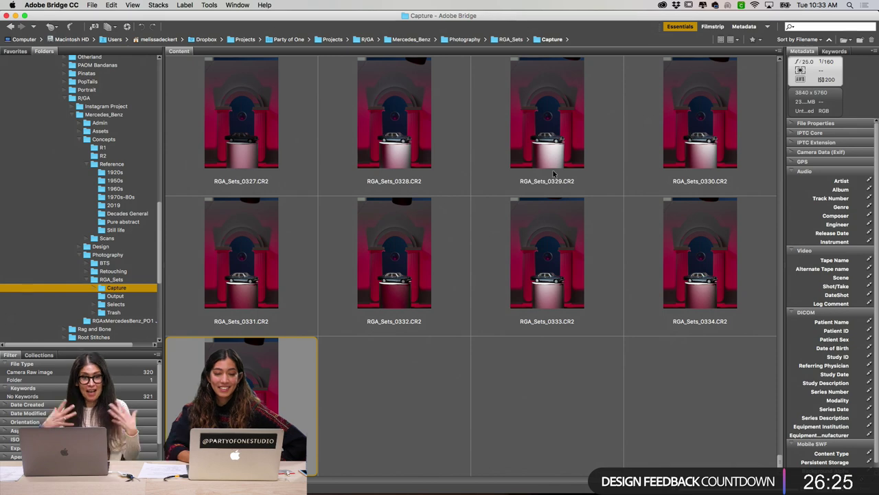
click(549, 407)
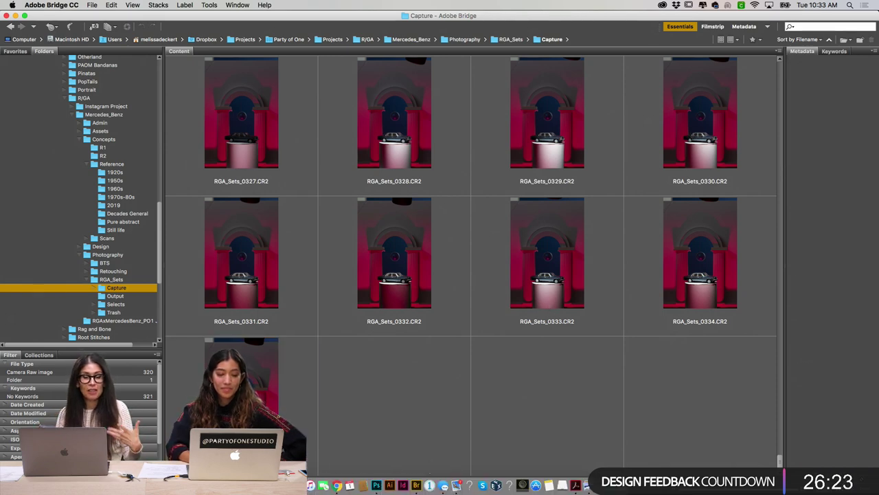
click(422, 485)
Step: Open RGA_Sets_0334_1980s_ADOBE.psd from Photography > Retouching in Photoshop
scroll(409, 285, left, 3)
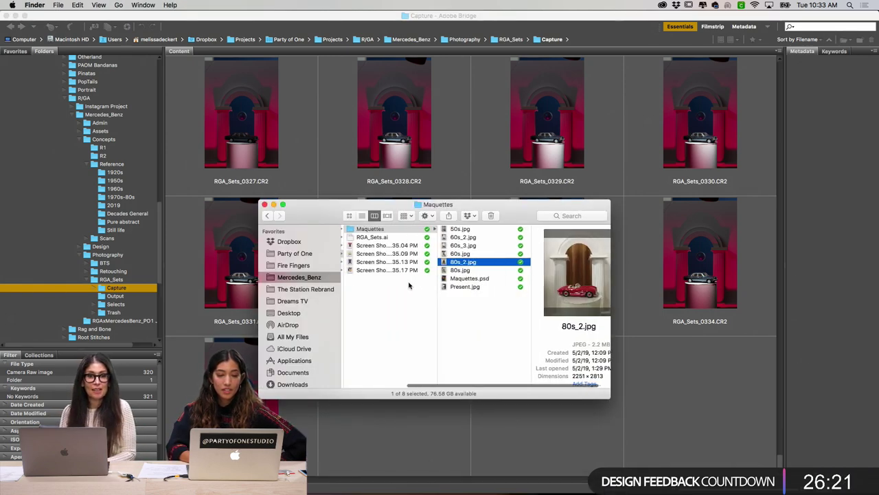
scroll(409, 285, left, 3)
click(401, 263)
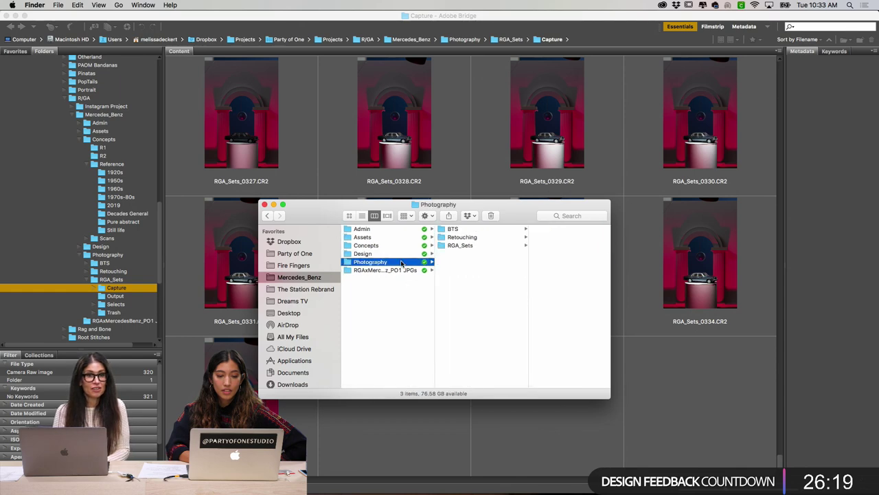
click(474, 237)
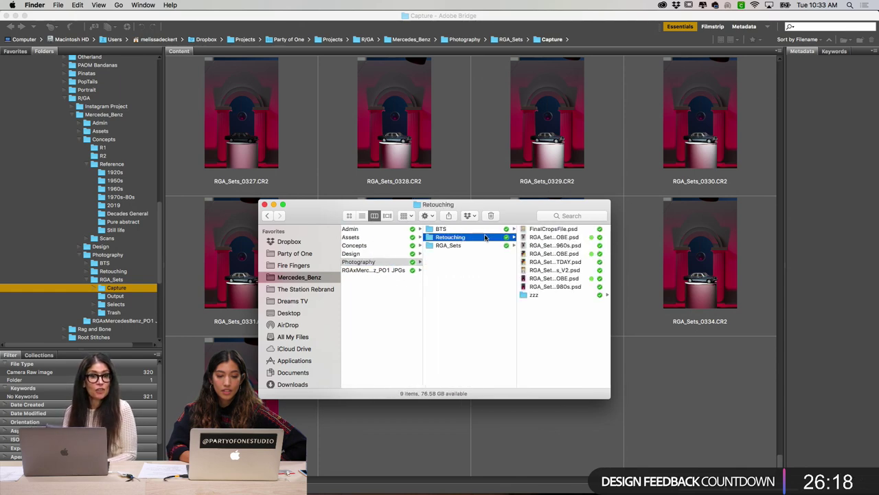
click(570, 254)
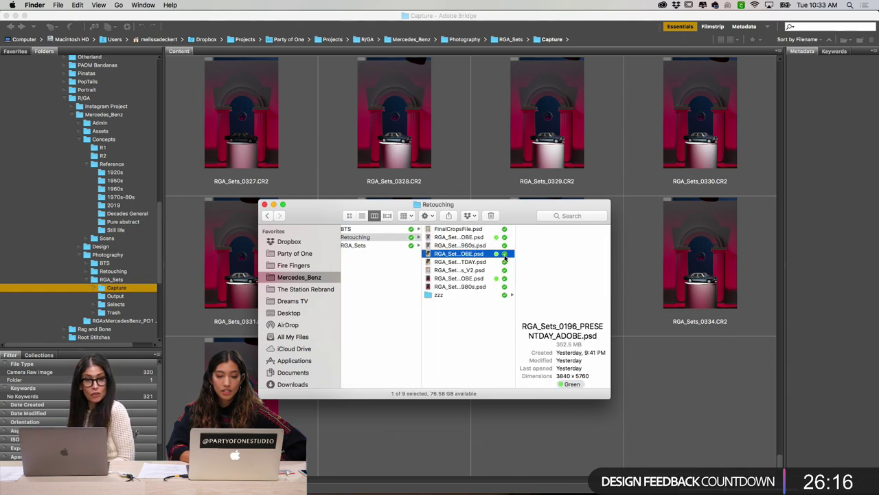
click(462, 279)
double_click(470, 280)
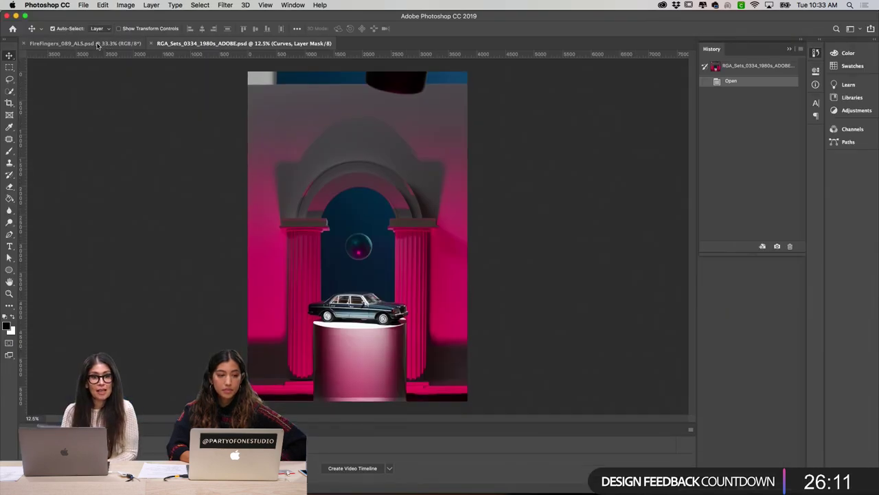
Step: Close FireFingers_089_ALS.psd, show the Layers panel with Curves deselected, and zoom into the composite
click(103, 44)
click(26, 43)
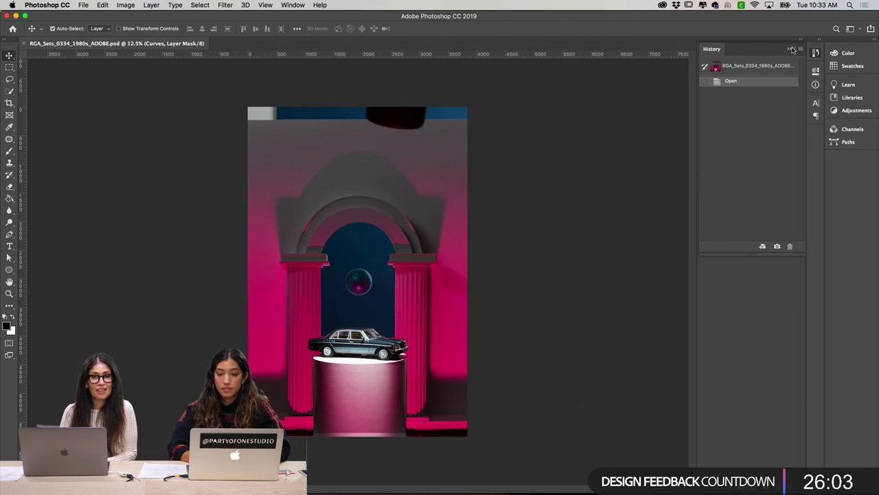
key(F7)
click(757, 210)
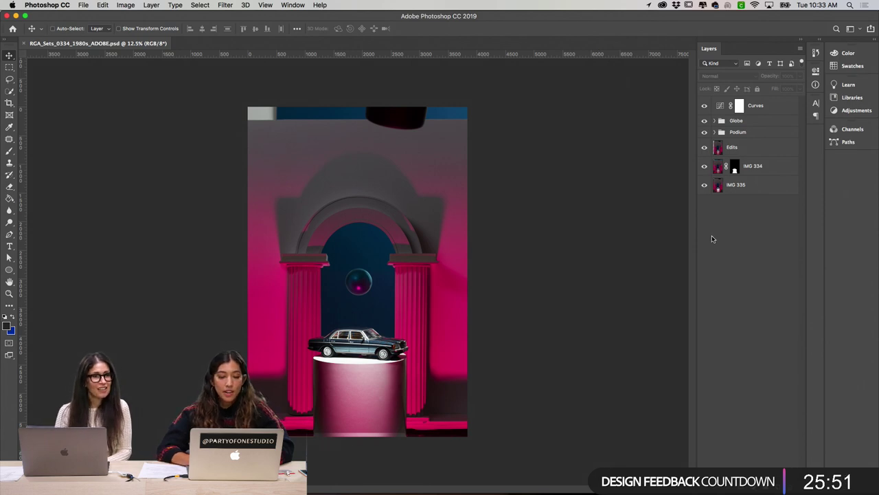
key(super+plus)
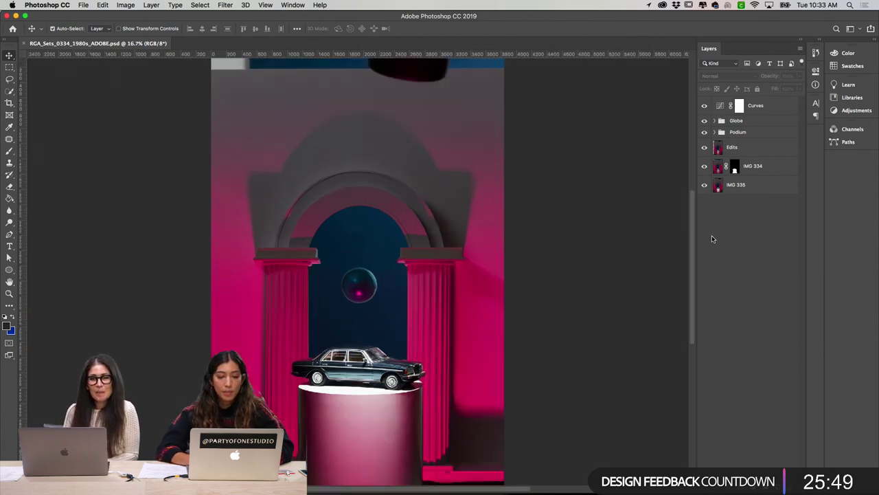
scroll(606, 244, down, 5)
scroll(606, 244, left, 4)
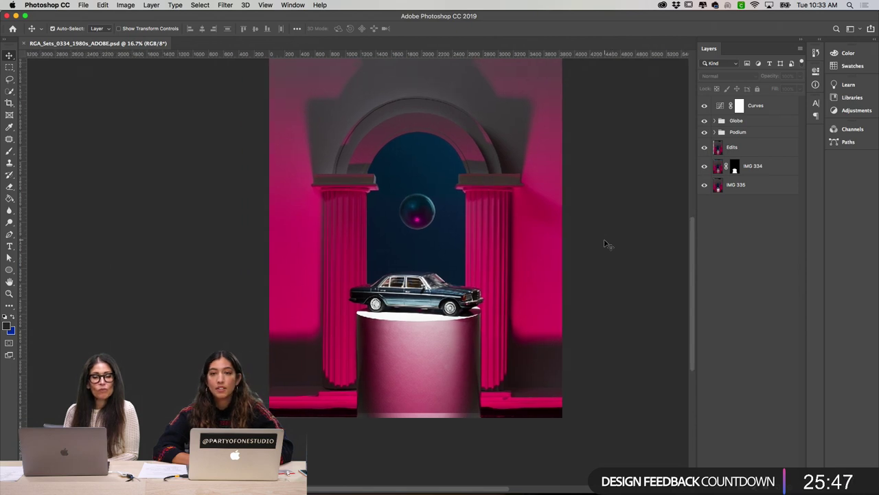
scroll(607, 243, up, 3)
scroll(607, 244, left, 3)
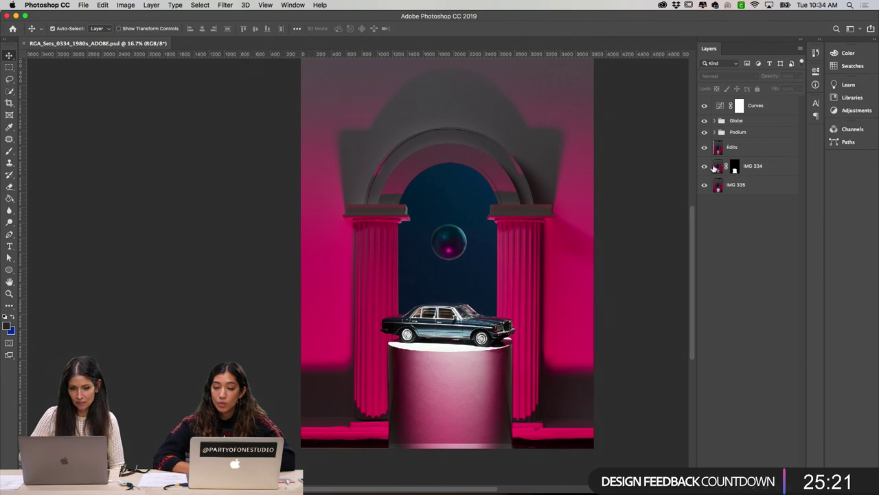
Step: Hide the Globe, Podium, Edits and IMG 334 layers, then toggle IMG 334 to compare the podium
drag(704, 167, 704, 105)
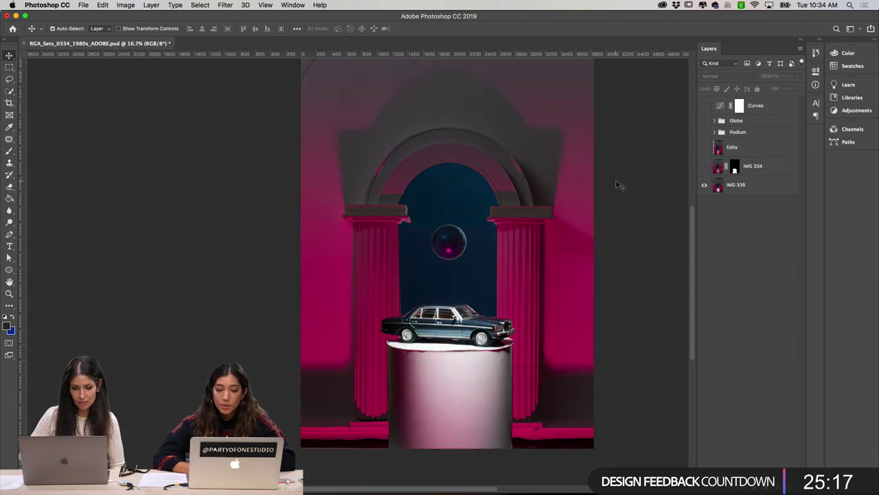
click(704, 166)
click(704, 167)
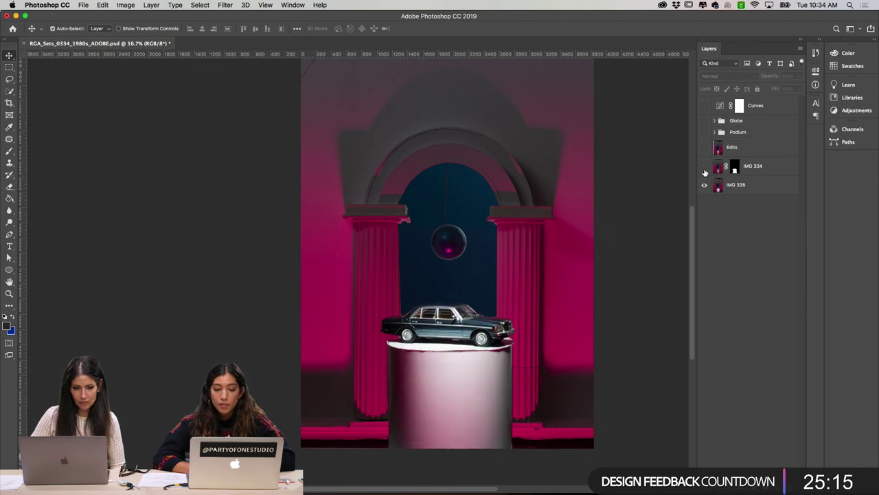
click(704, 167)
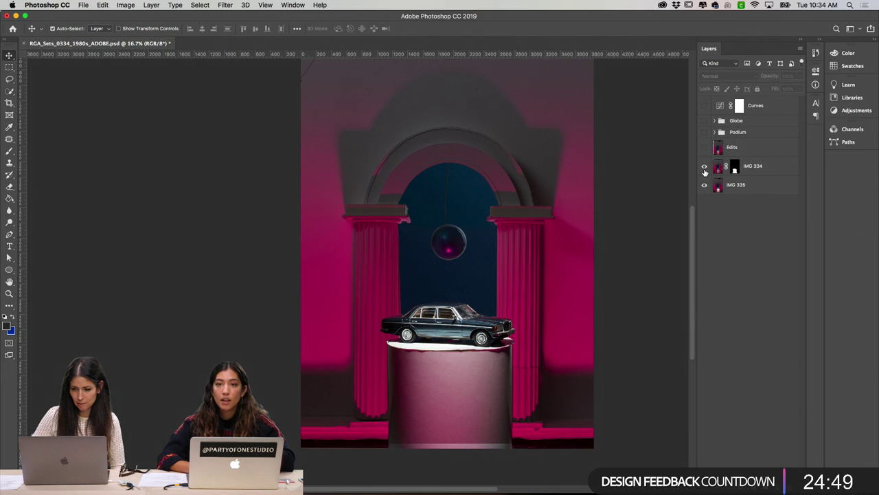
click(705, 167)
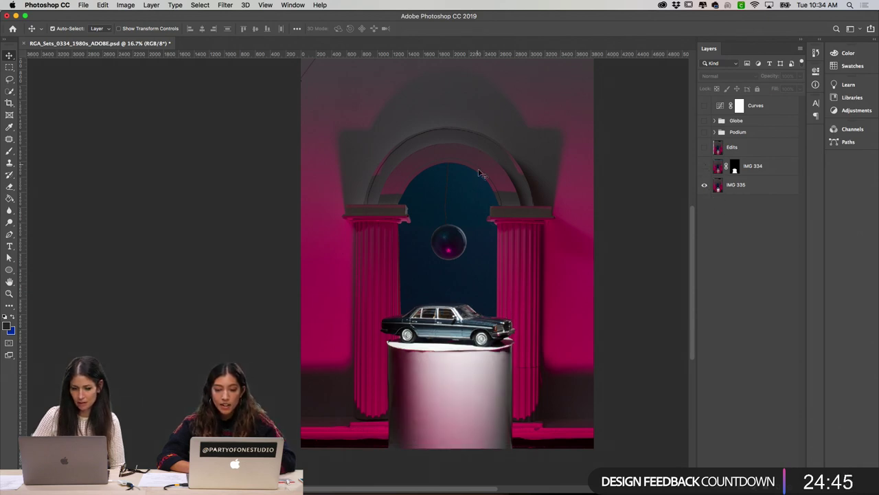
key(super+equal)
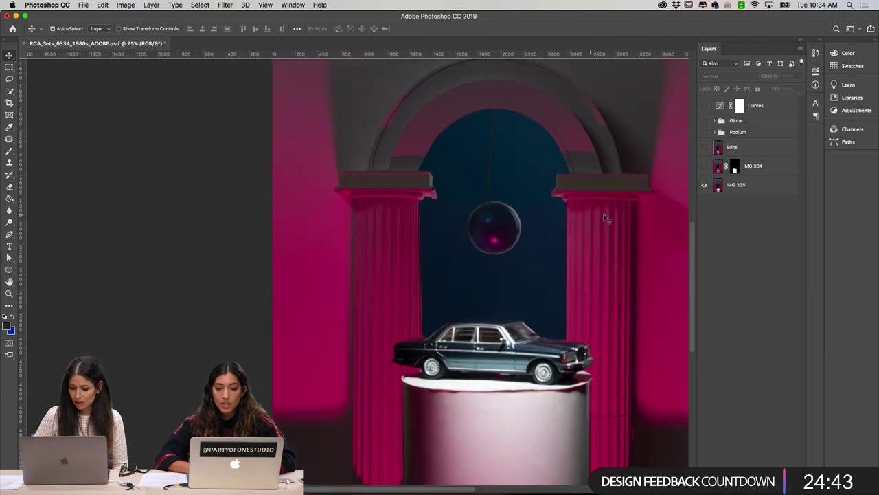
click(704, 166)
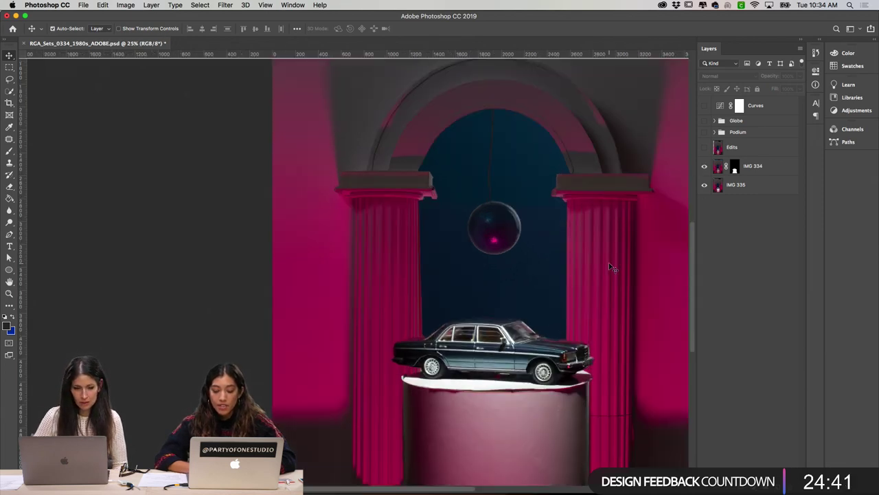
scroll(610, 267, right, 2)
Step: Inspect IMG 334's layer mask alone, re-compare IMG 334, and leave IMG 334 and Edits visible
alt+click(735, 167)
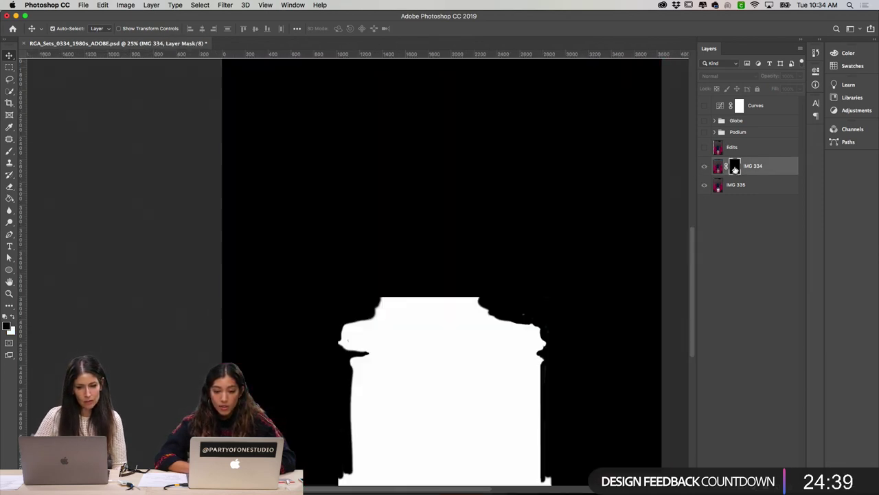
alt+click(735, 168)
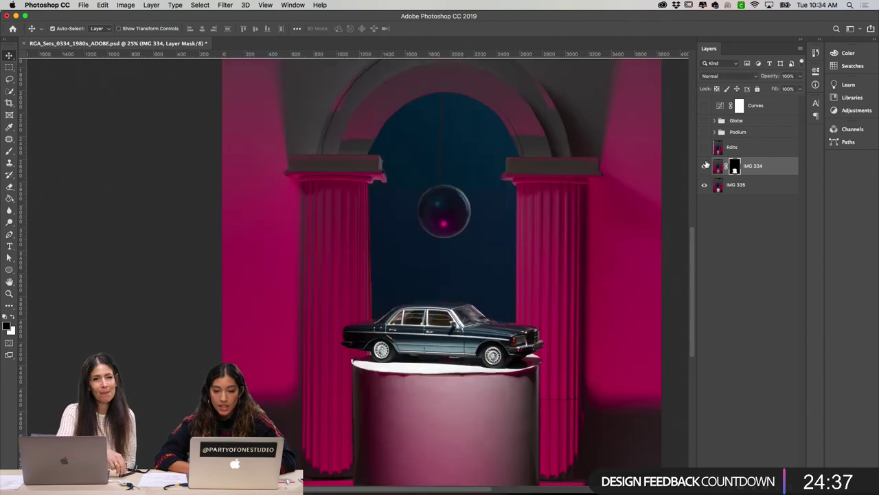
click(704, 166)
click(704, 166)
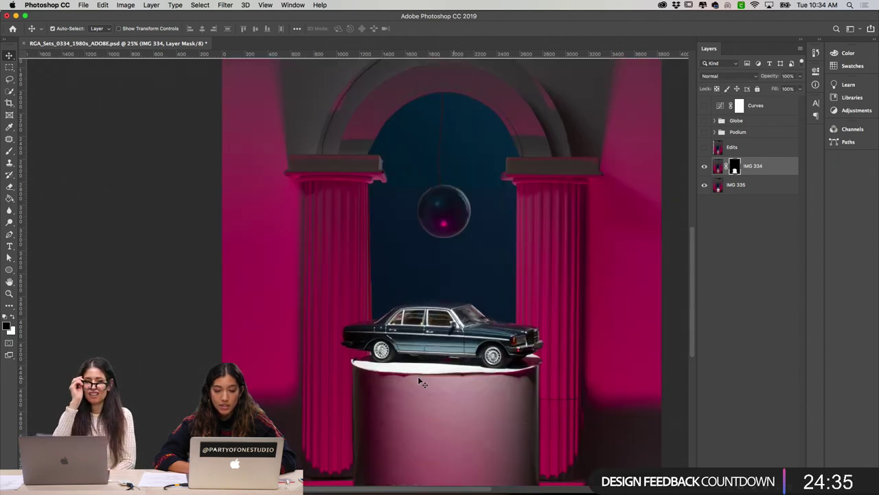
scroll(524, 389, down, 3)
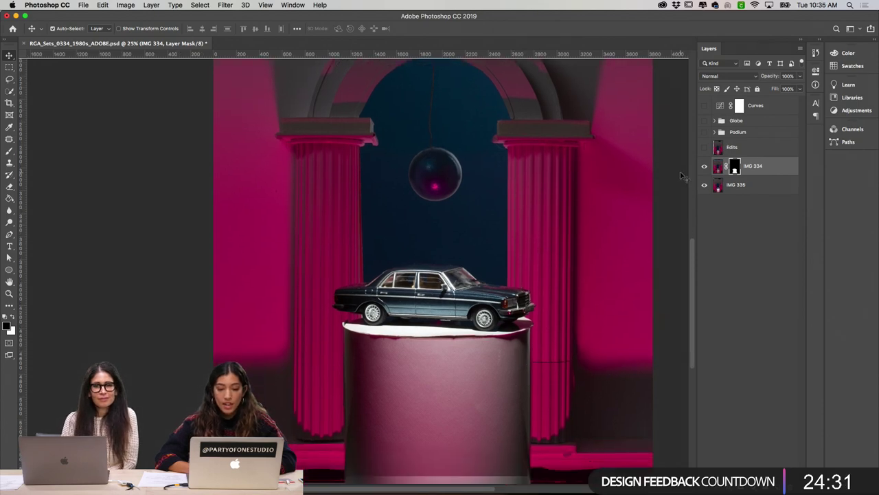
click(704, 169)
click(703, 168)
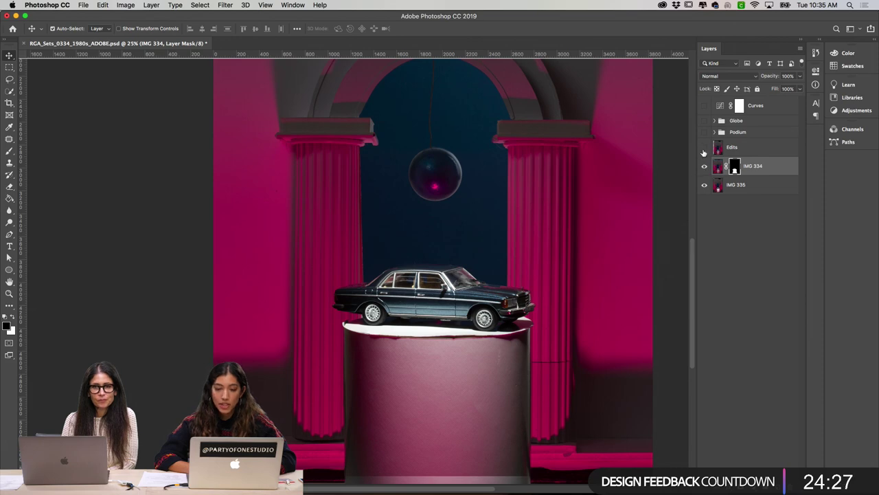
scroll(587, 284, down, 2)
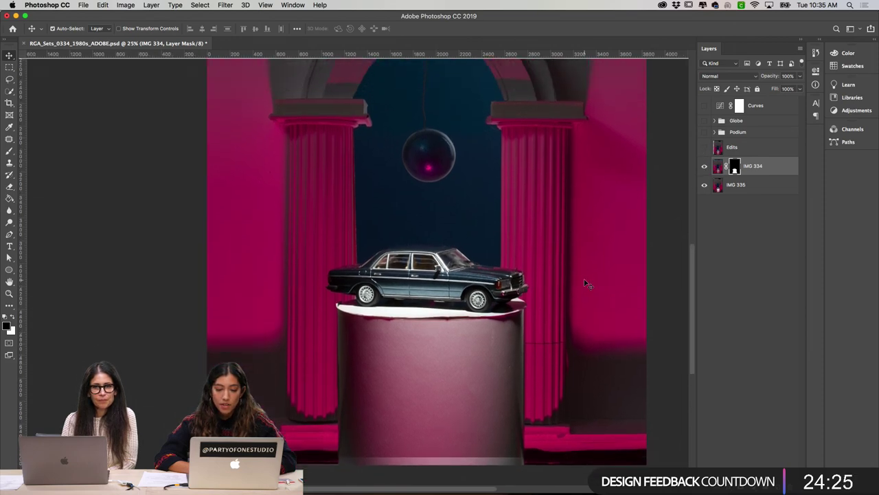
click(704, 148)
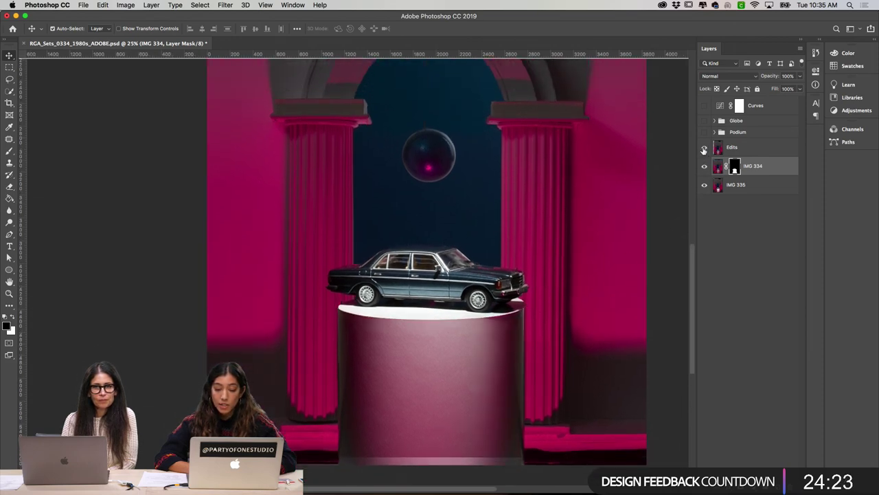
click(704, 148)
click(704, 148)
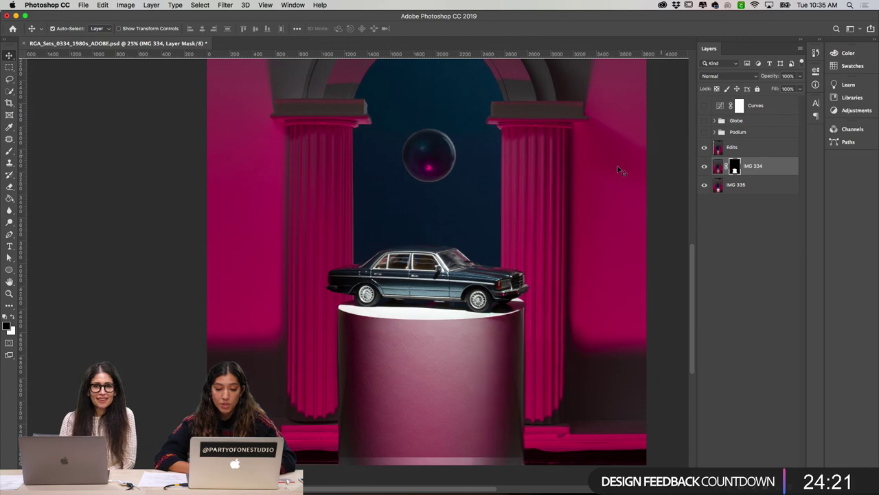
Step: Make Edits the working layer, zoom in on the car, and compare the retouch on and off
click(732, 150)
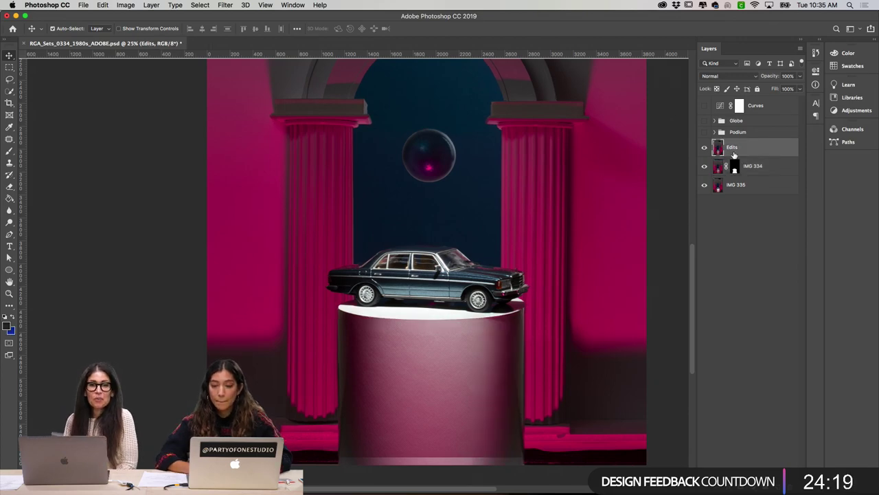
key(super+equal)
key(super+equal)
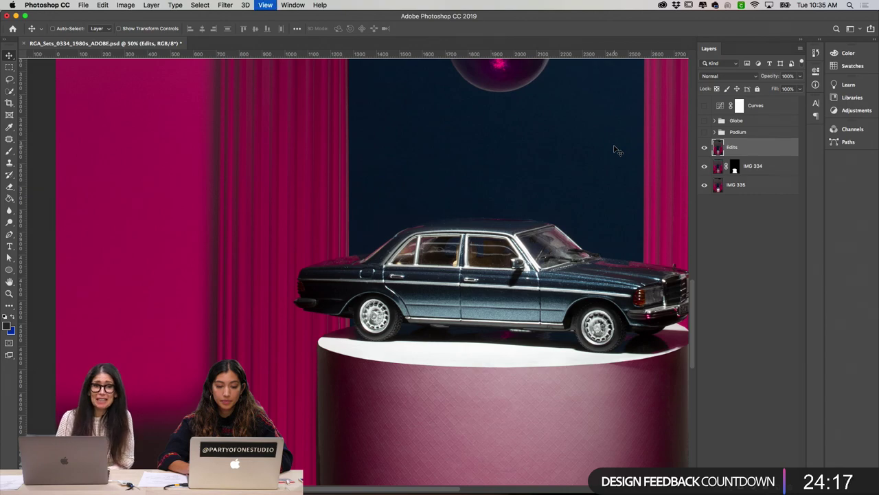
key(super+equal)
scroll(531, 217, right, 15)
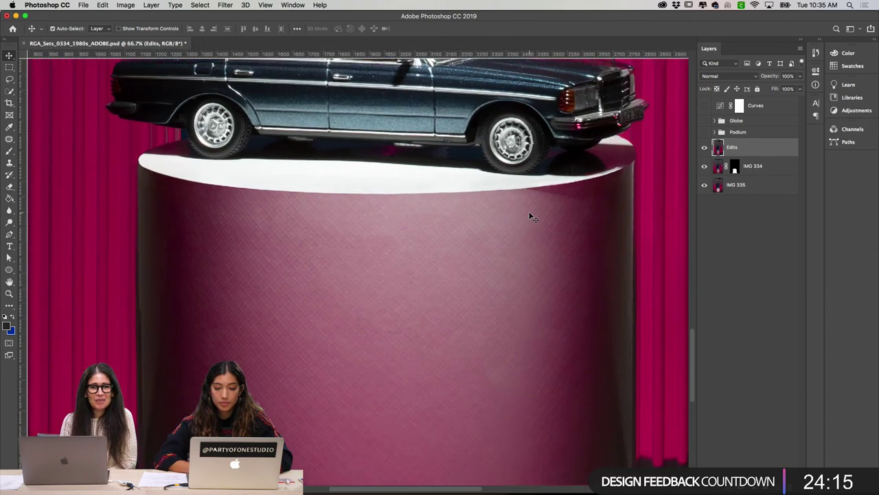
scroll(530, 217, right, 5)
scroll(529, 227, down, 8)
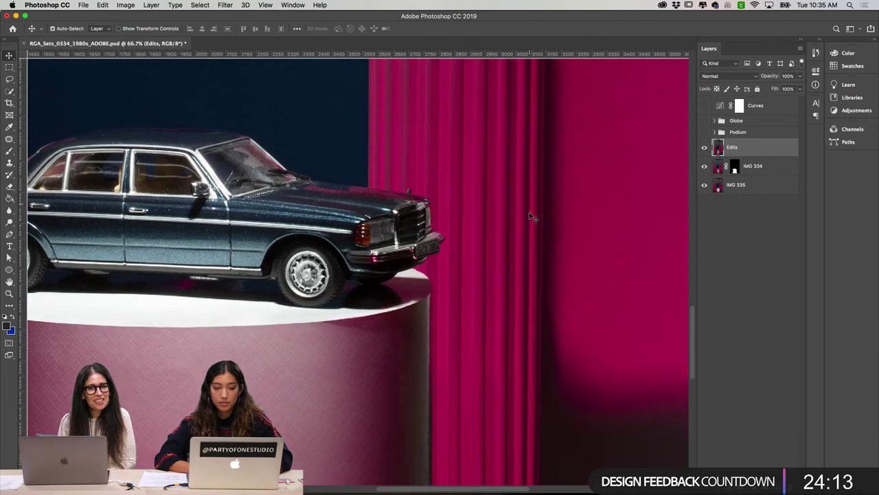
click(705, 149)
click(705, 149)
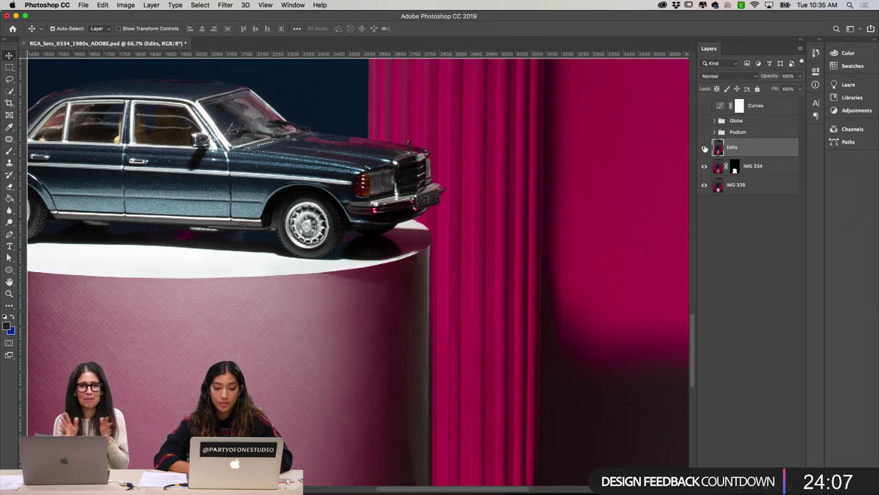
Step: Keep comparing the podium with and without Edits, zooming out to the whole car
scroll(580, 222, down, 5)
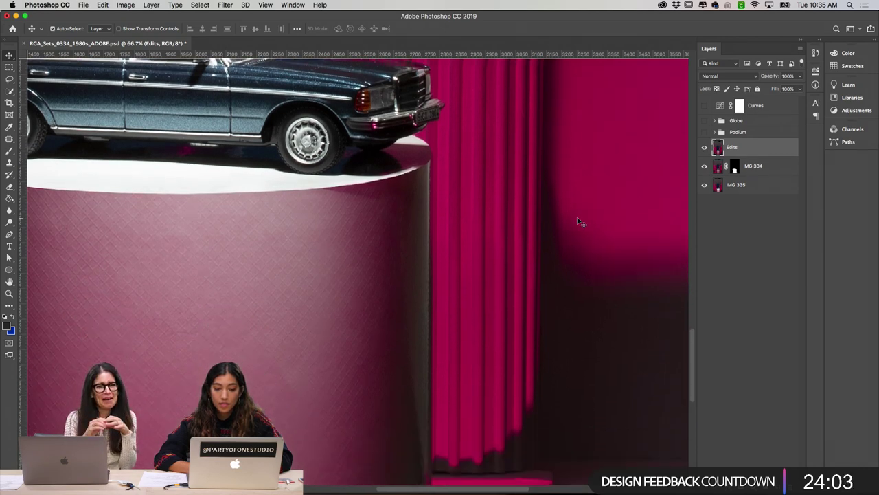
scroll(579, 222, up, 4)
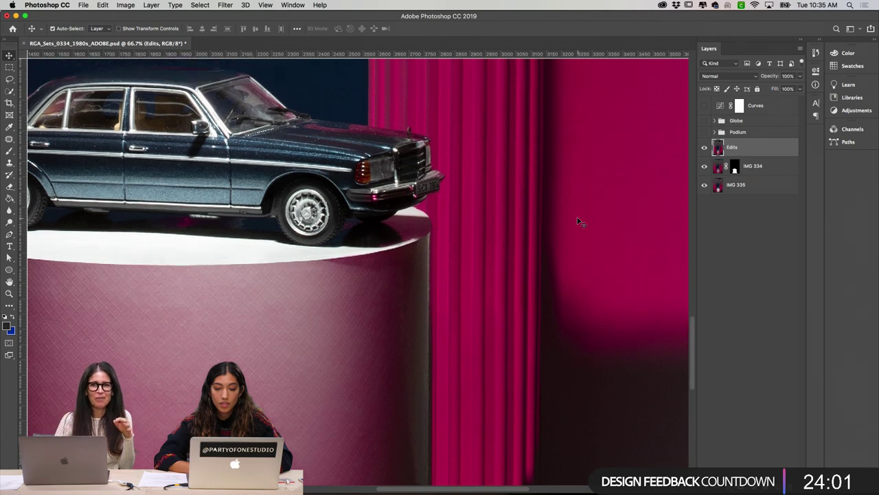
scroll(579, 222, left, 5)
click(704, 148)
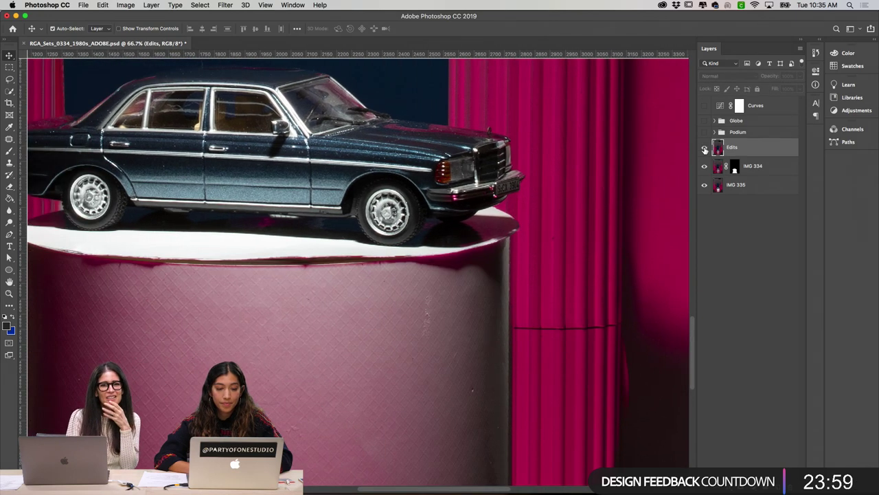
click(704, 149)
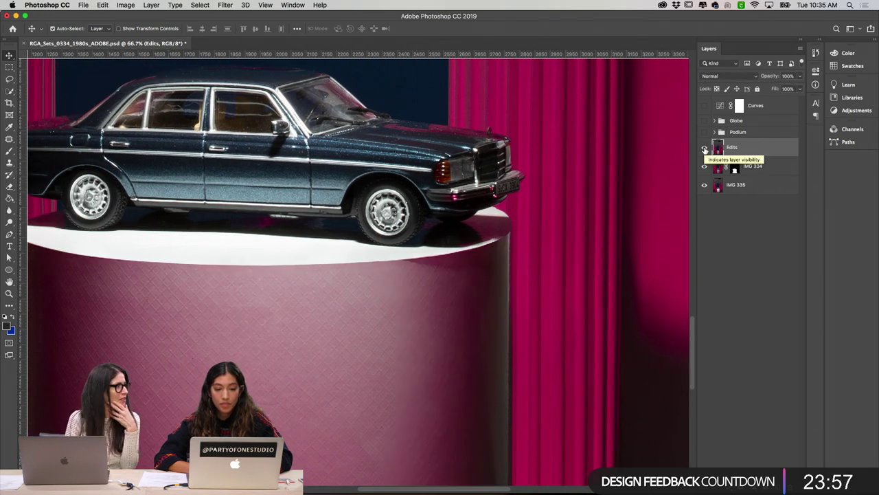
click(704, 148)
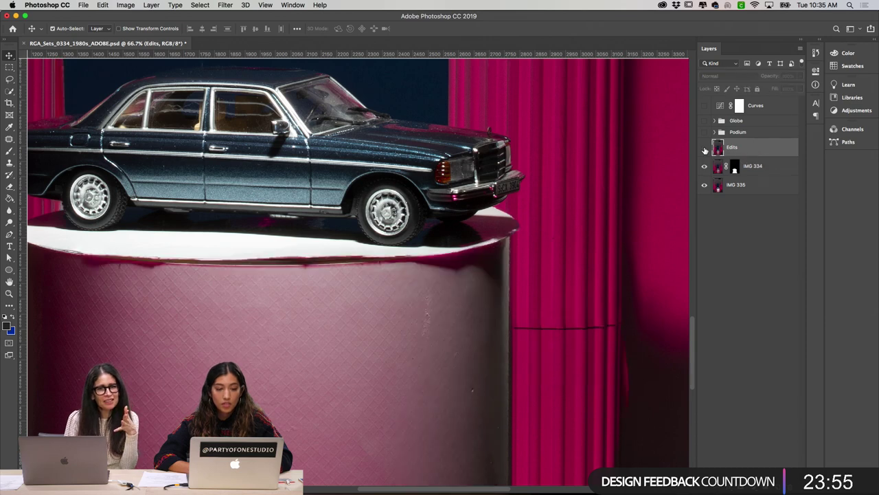
click(705, 148)
scroll(520, 195, left, 5)
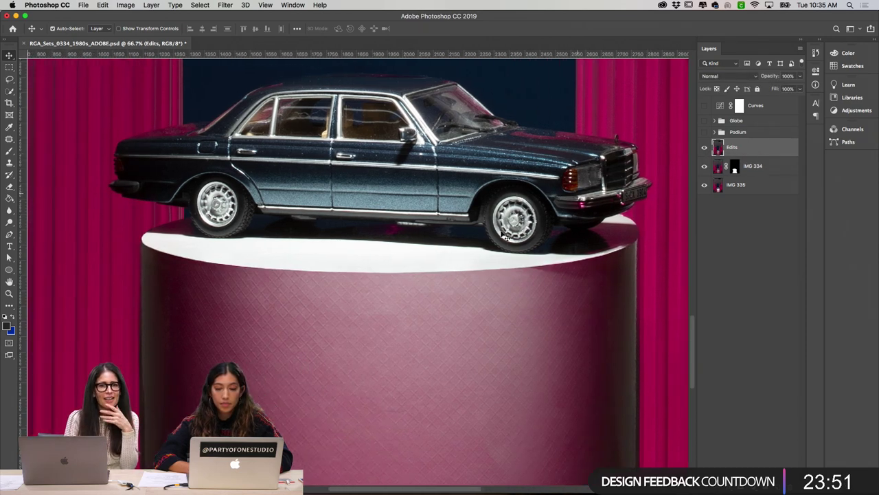
scroll(451, 270, down, 5)
key(super+minus)
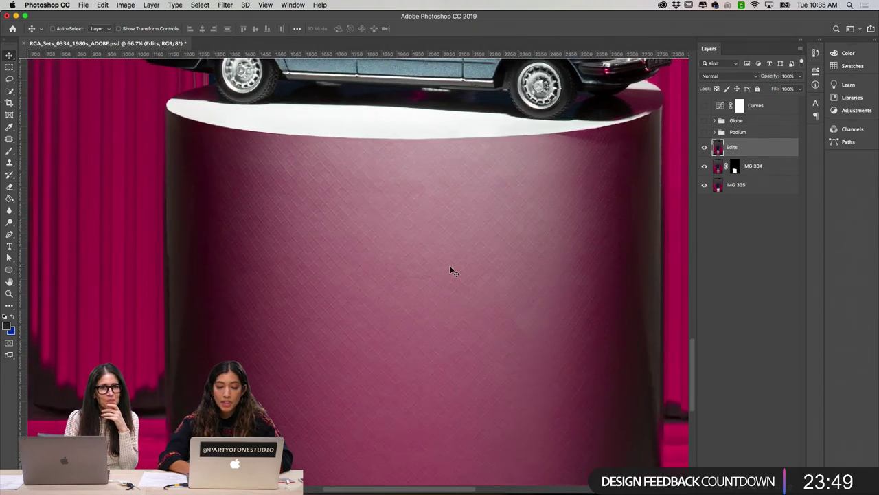
click(704, 149)
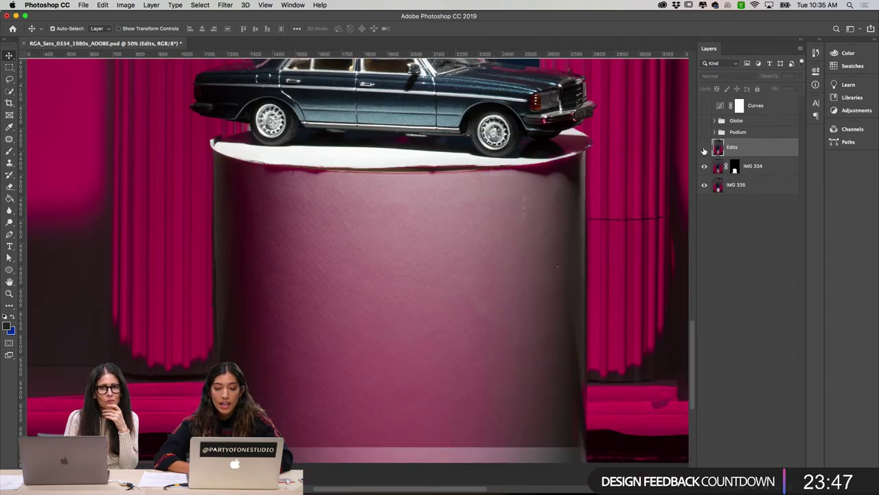
click(704, 148)
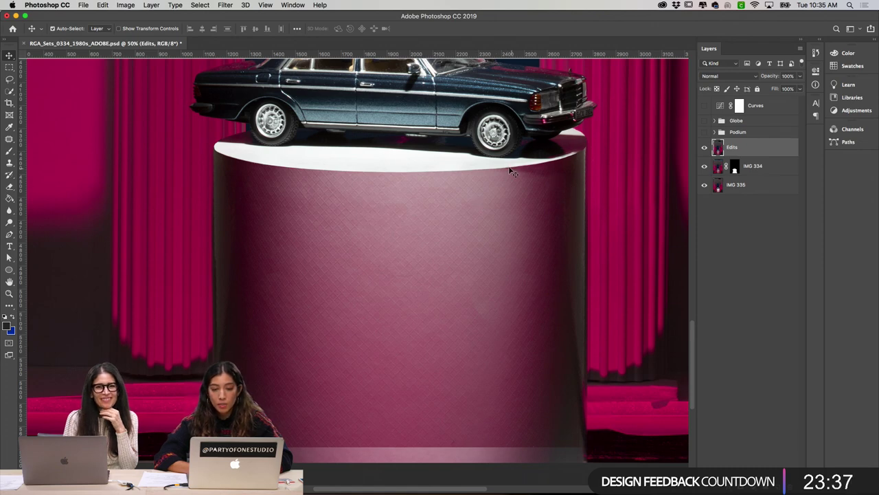
Step: Zoom to 200% on the podium's white rim below the front wheel and select the Patch tool
click(706, 149)
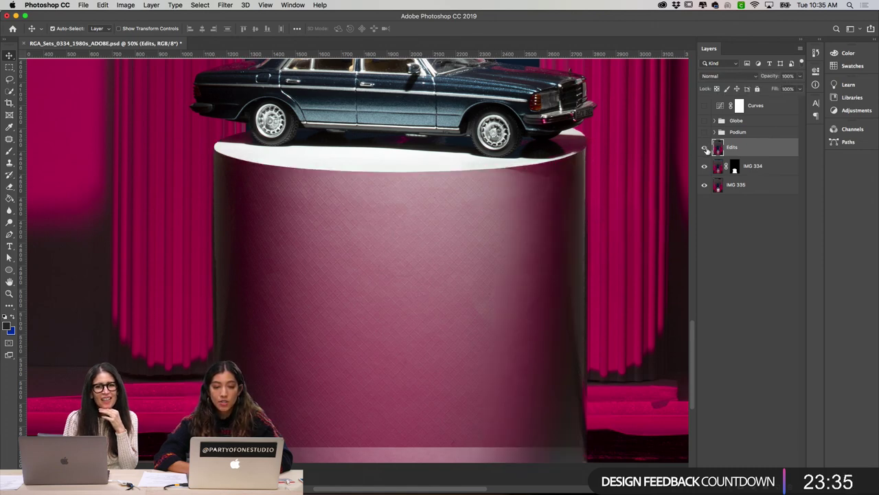
key(super+equal)
scroll(581, 153, up, 1)
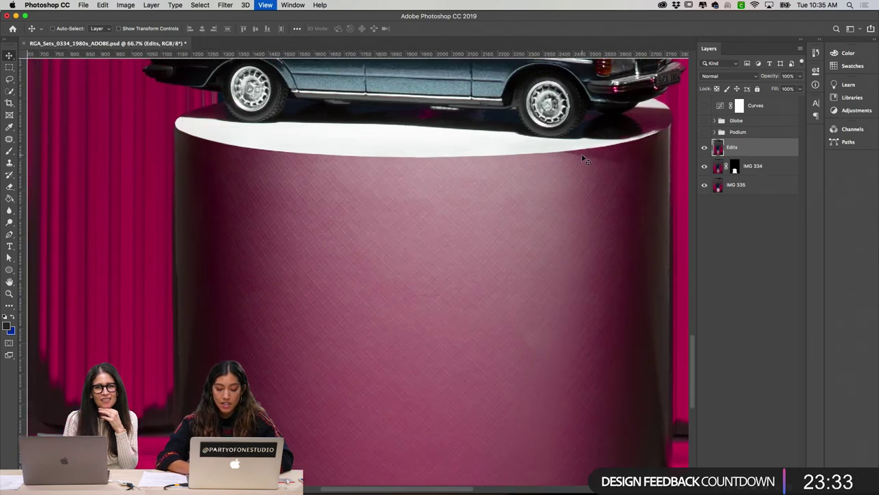
key(super+equal)
scroll(583, 159, up, 3)
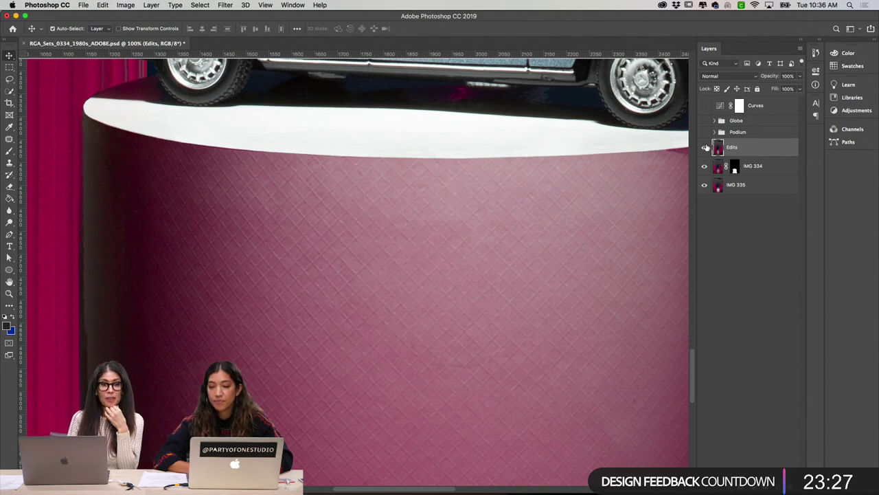
scroll(612, 149, right, 3)
key(super+equal)
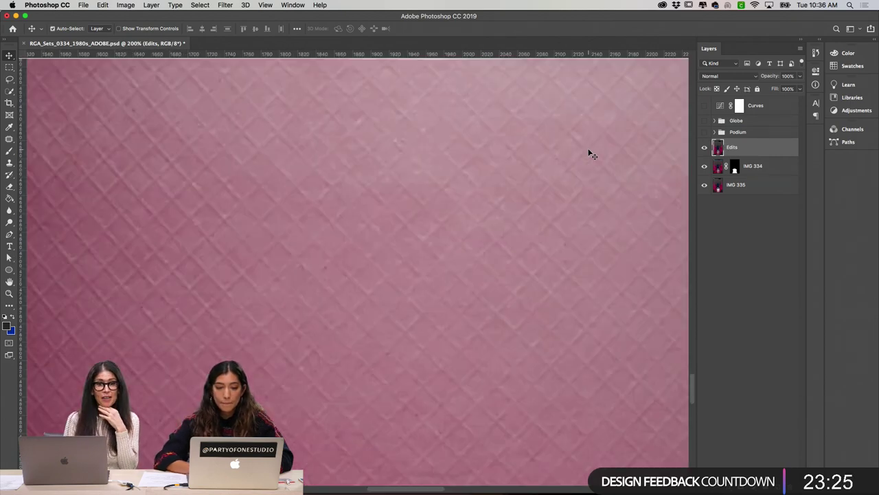
scroll(588, 155, up, 5)
scroll(589, 155, up, 2)
scroll(589, 154, right, 10)
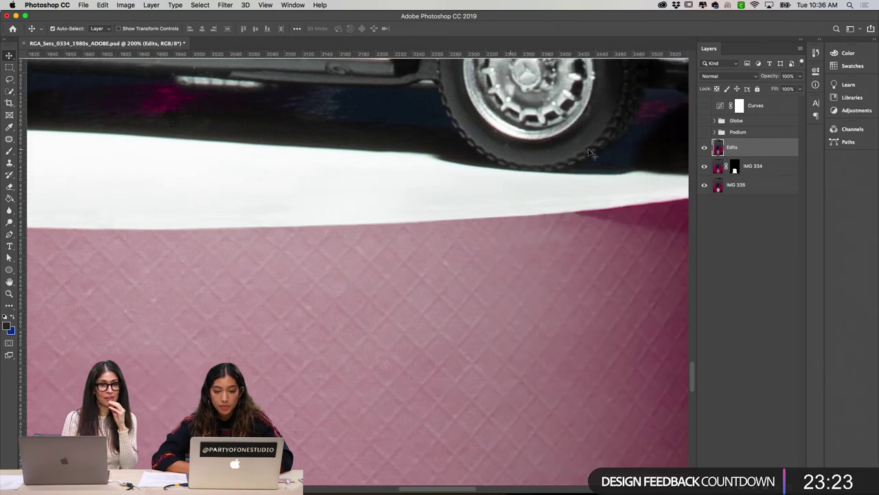
click(9, 139)
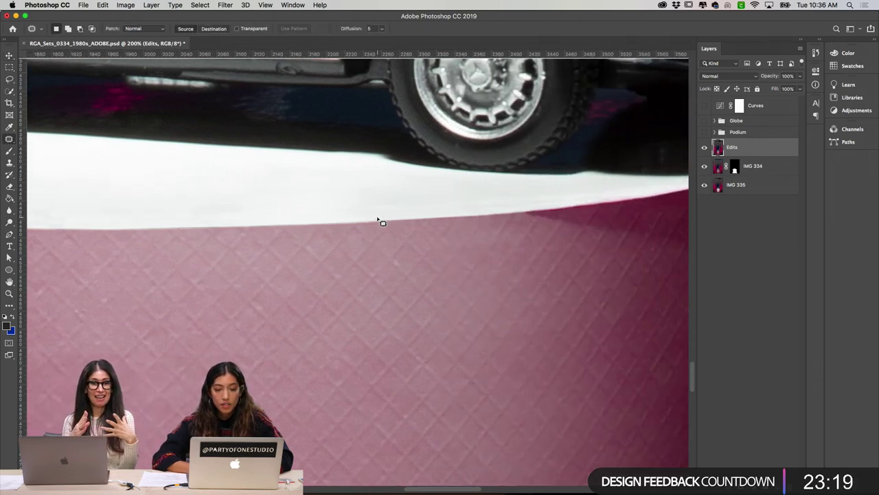
Step: Patch two rough strips along the podium rim's lower edge with clean white from nearby
mouse_move(378, 219)
mouse_down()
mouse_move(559, 198)
mouse_move(522, 191)
mouse_move(341, 207)
mouse_move(345, 217)
mouse_up()
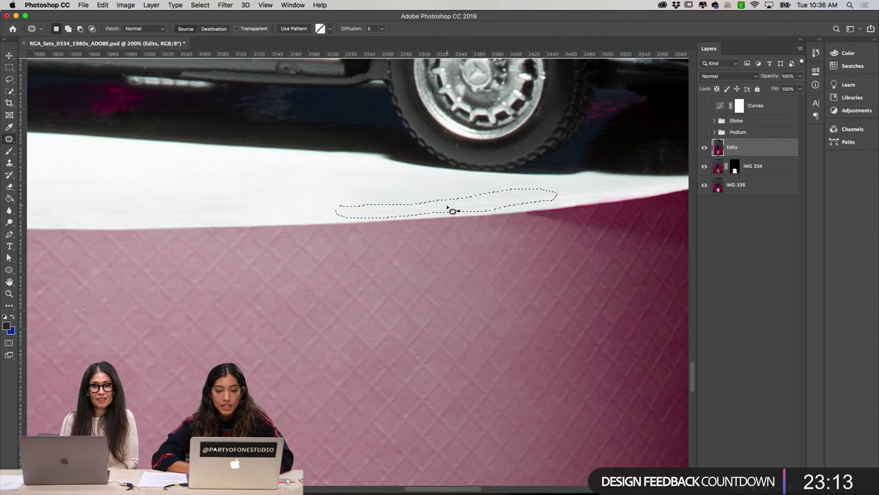
drag(451, 208, 275, 195)
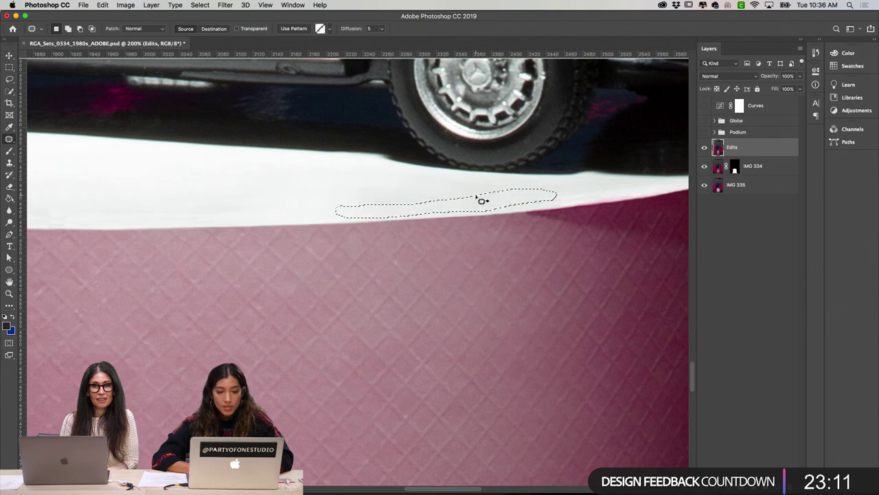
key(super+d)
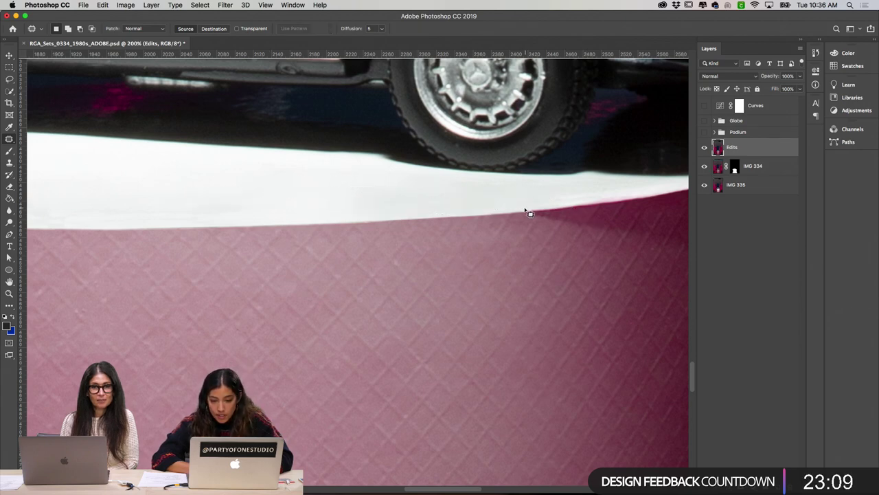
mouse_move(526, 209)
mouse_down()
mouse_move(619, 199)
mouse_move(602, 186)
mouse_move(522, 197)
mouse_move(510, 207)
mouse_up()
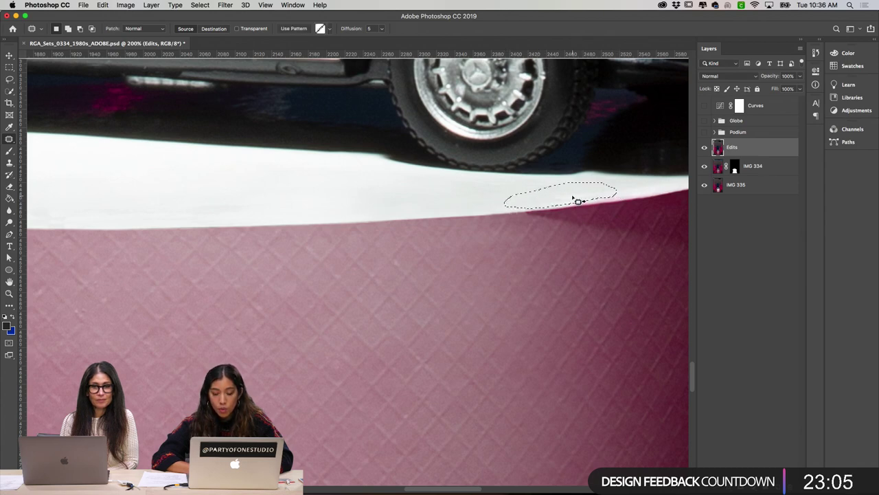
drag(571, 199, 331, 180)
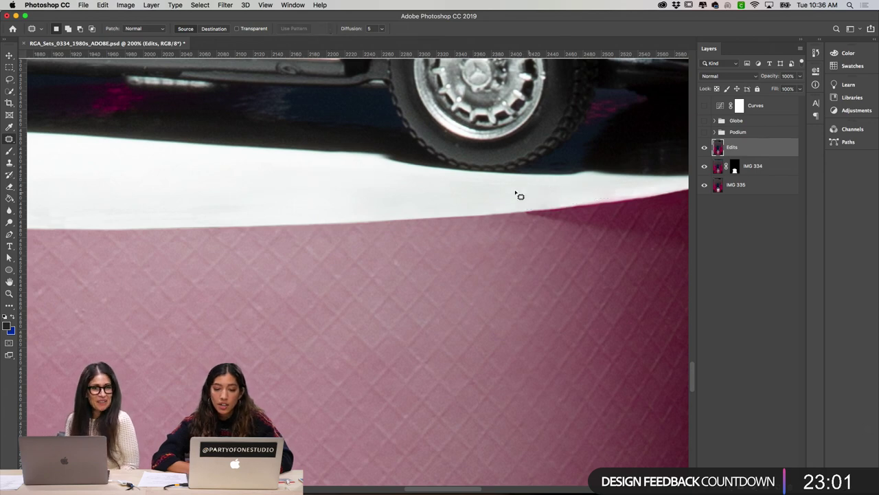
scroll(510, 190, left, 5)
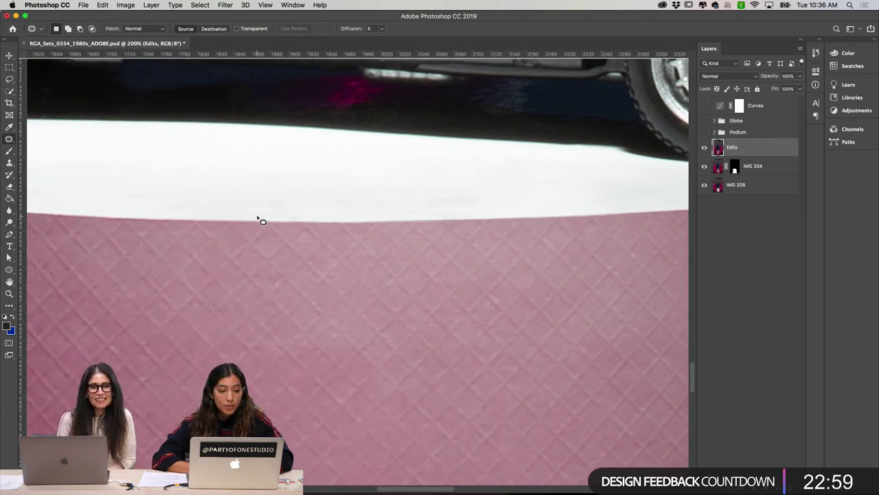
Step: Patch a blemish on the podium's pink quilted side with clean quilted texture
scroll(259, 220, down, 3)
scroll(259, 220, left, 3)
scroll(288, 261, down, 2)
scroll(288, 261, left, 1)
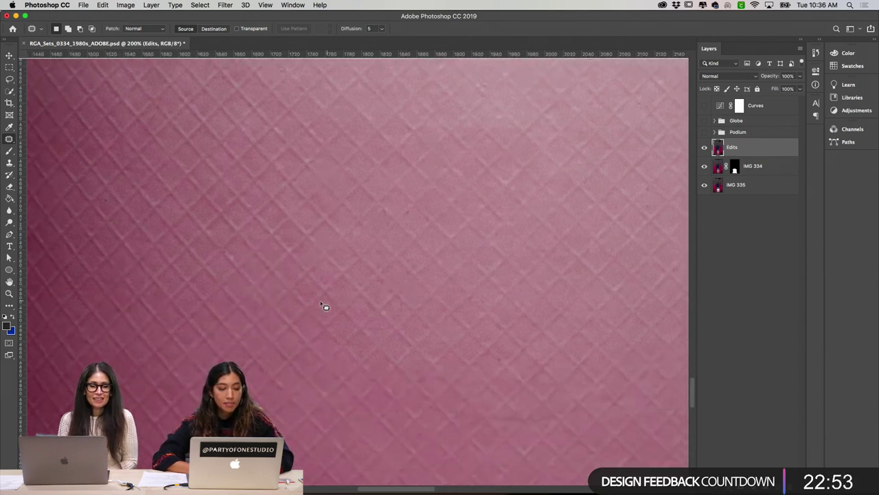
scroll(301, 327, right, 1)
scroll(301, 327, right, 1)
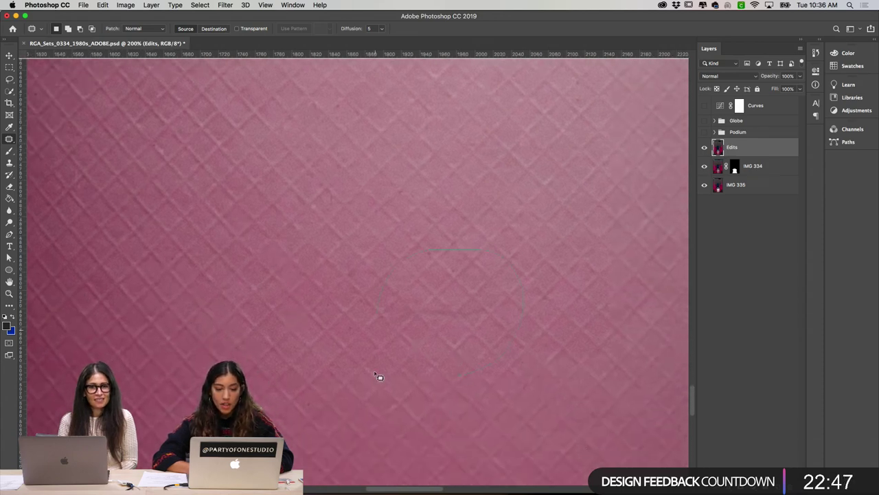
mouse_move(378, 378)
mouse_down()
mouse_move(557, 330)
mouse_move(415, 332)
mouse_move(444, 298)
mouse_move(554, 247)
mouse_up()
scroll(557, 330, right, 2)
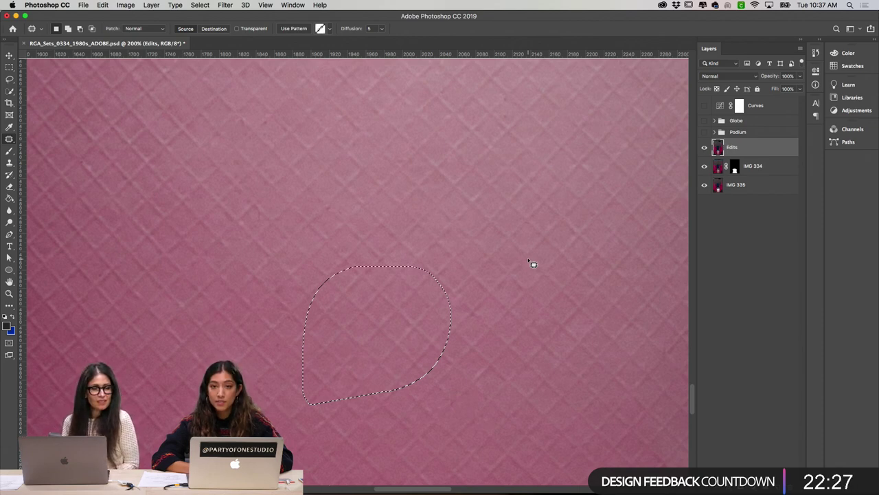
Step: Preview Fade Patch opacity at 70, 44 and 84, commit it at 100%, and deselect
key(super+shift+f)
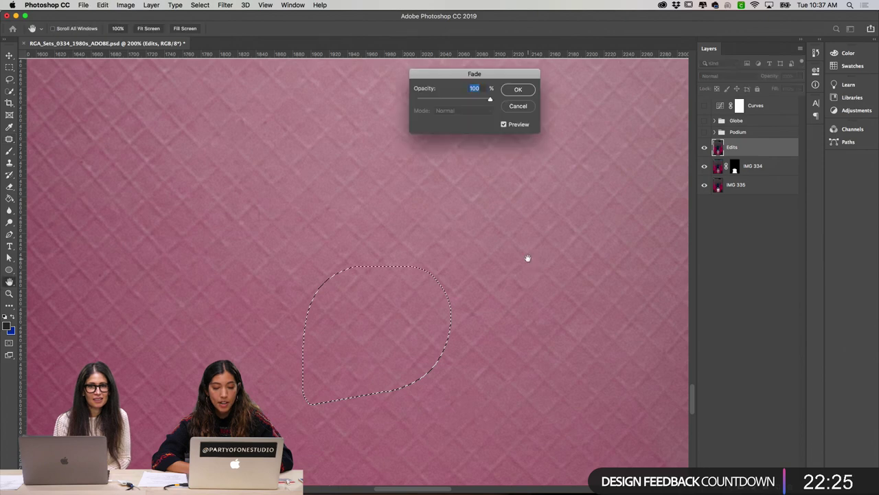
drag(490, 100, 462, 99)
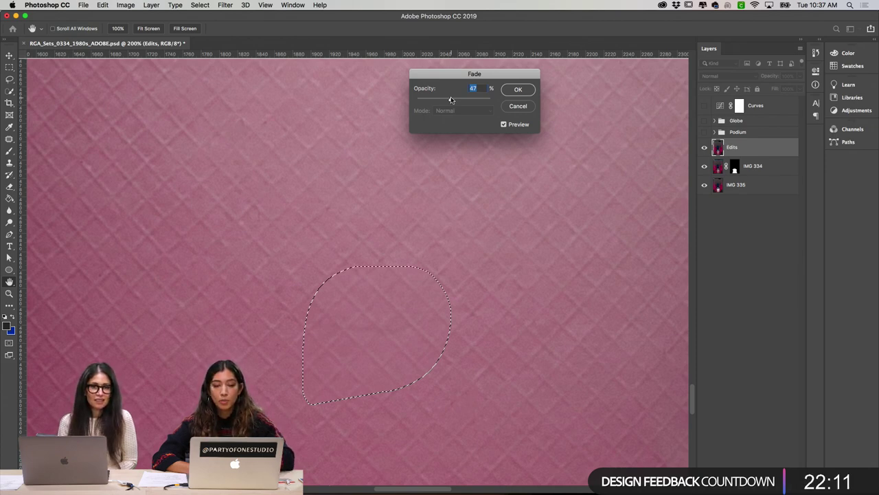
mouse_move(449, 100)
mouse_down()
mouse_move(433, 100)
mouse_move(462, 97)
mouse_up()
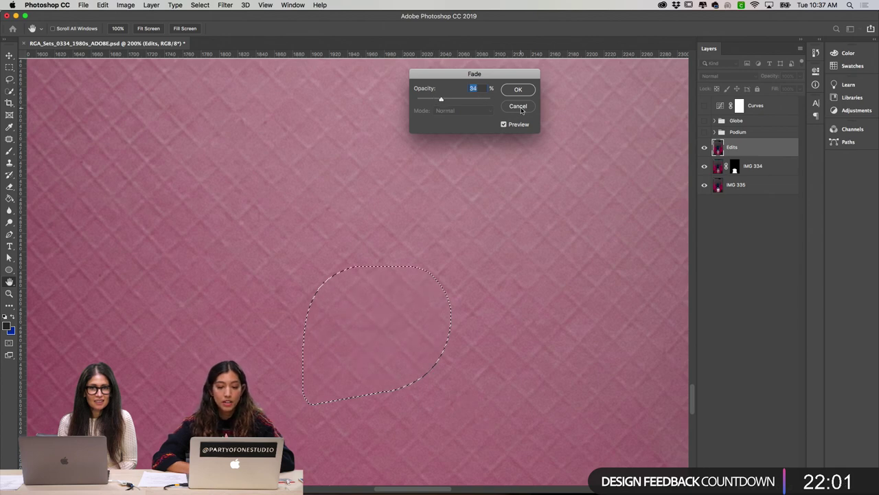
drag(448, 101, 487, 102)
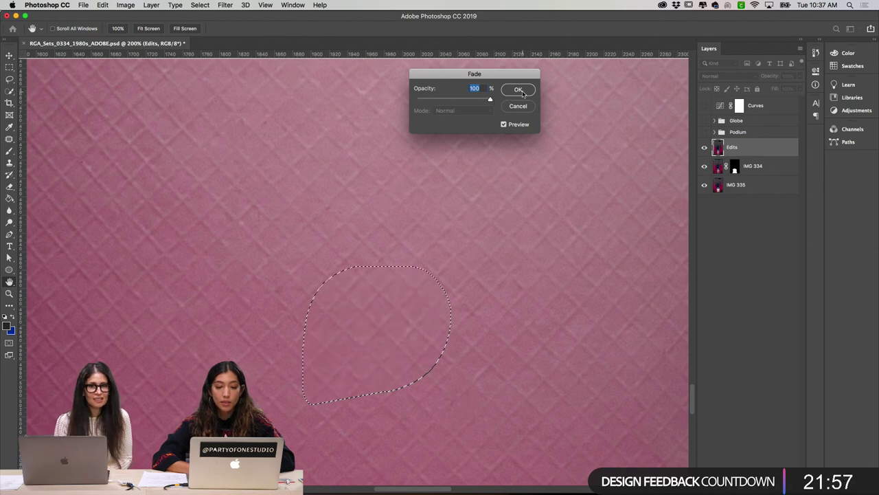
key(Return)
key(super+d)
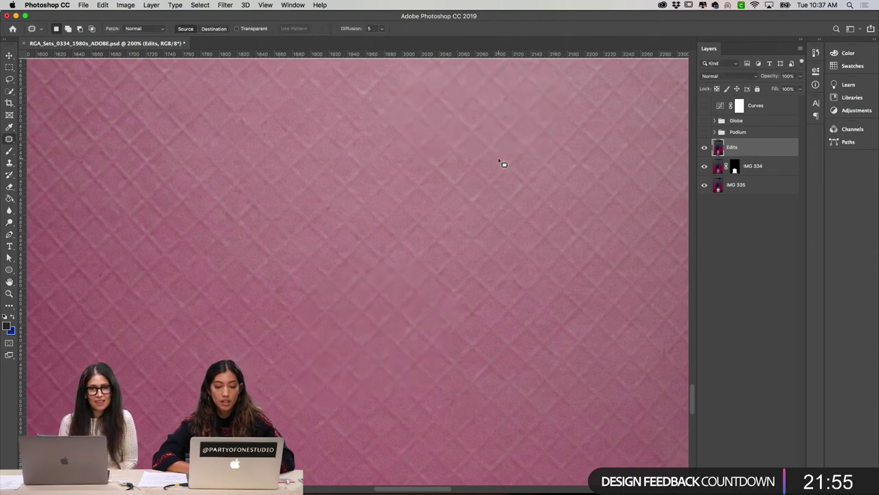
scroll(501, 162, down, 2)
key(super+minus)
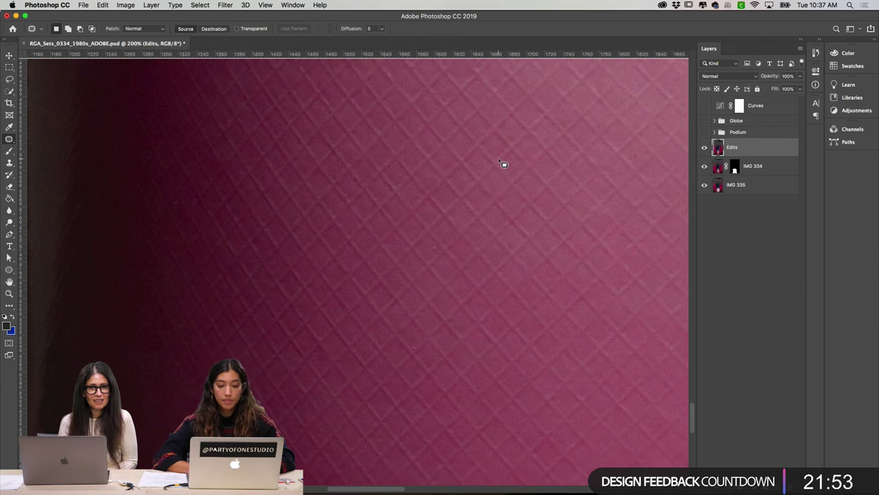
scroll(501, 162, up, 10)
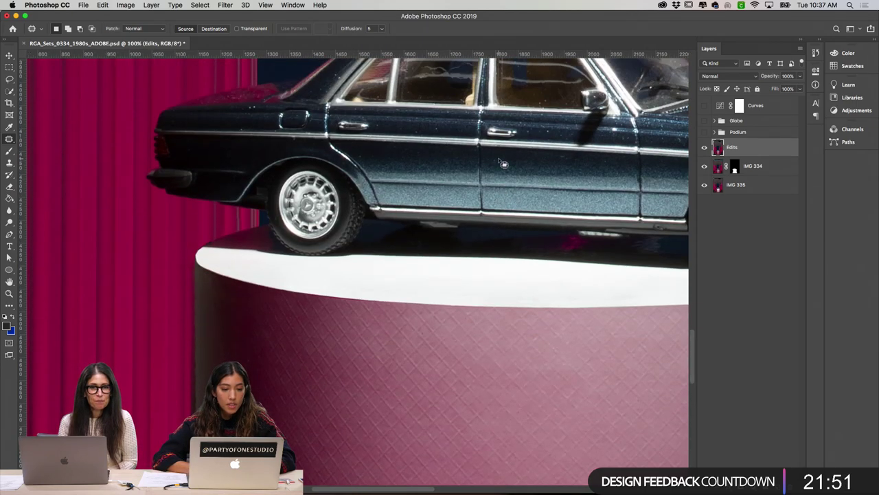
scroll(504, 163, up, 3)
click(704, 147)
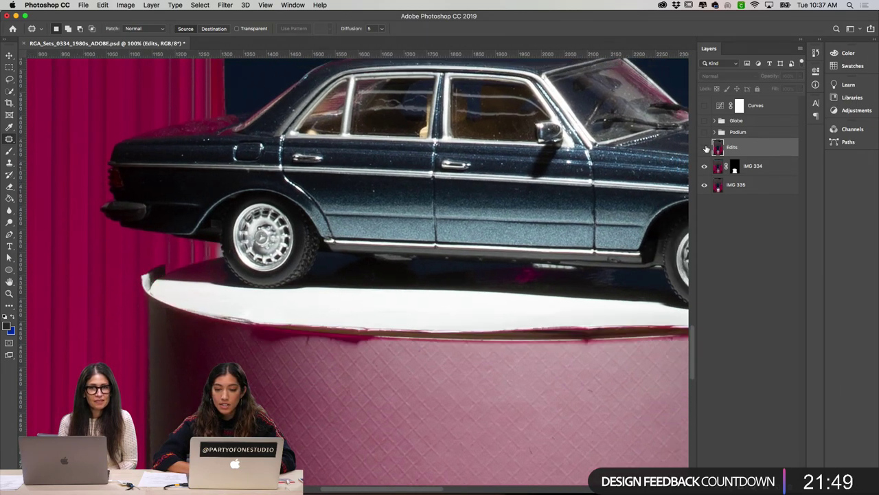
click(704, 148)
click(705, 148)
click(705, 148)
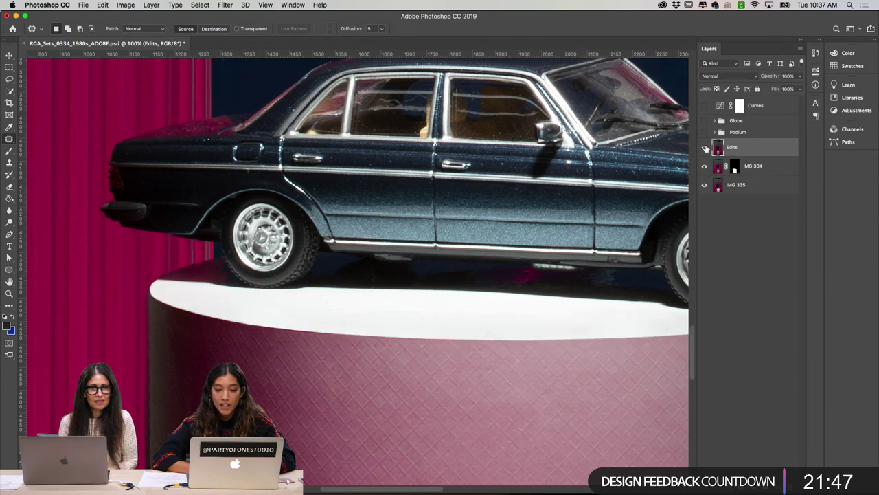
click(705, 148)
click(705, 147)
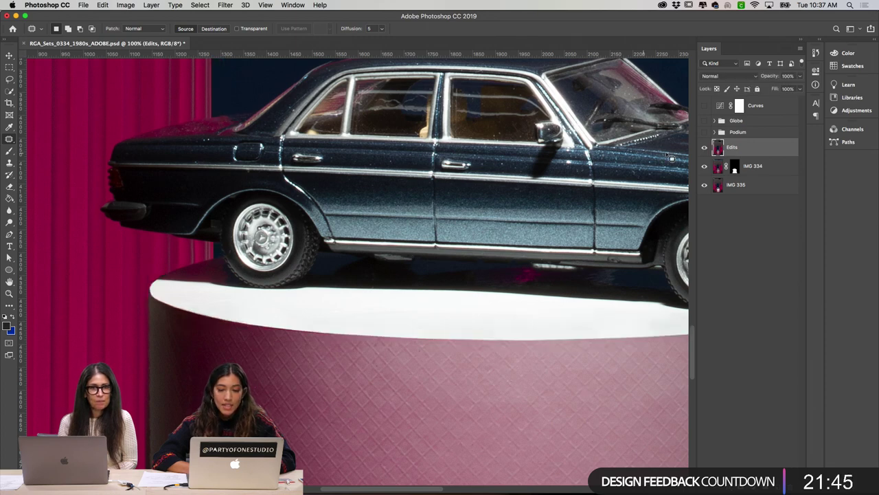
click(705, 148)
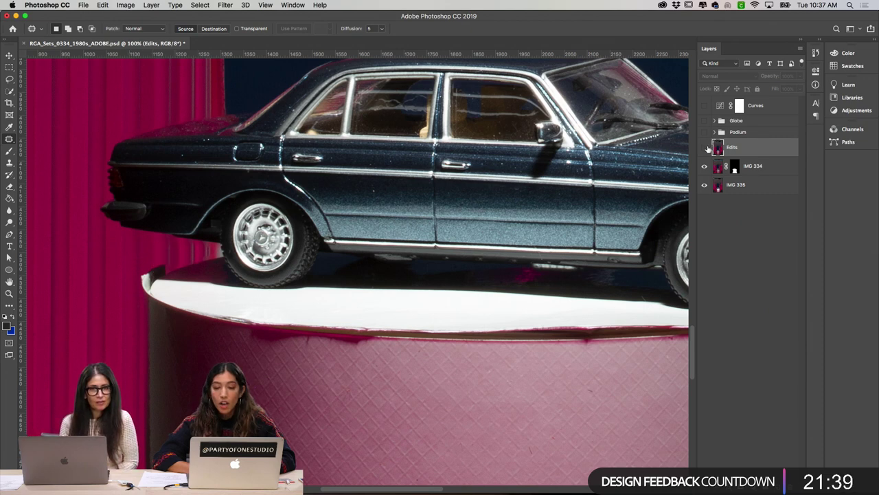
click(705, 148)
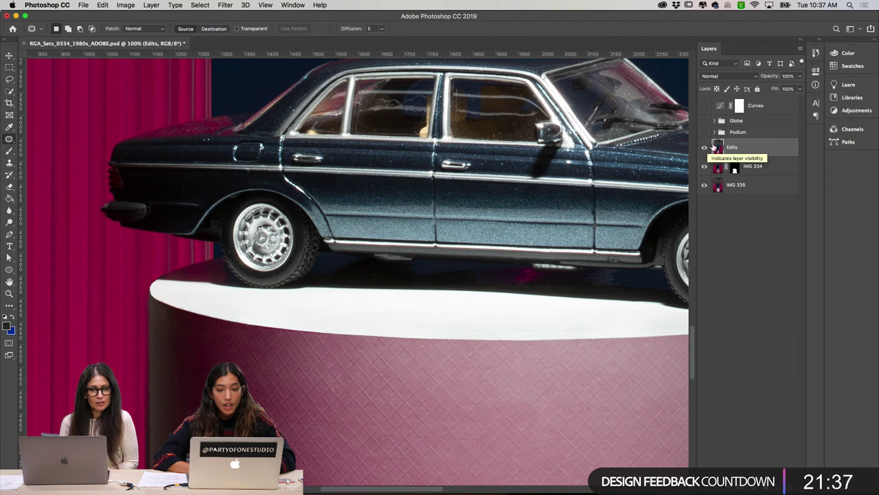
Step: Switch to a smaller Spot Healing Brush and navigate to the speck below the windshield
drag(11, 142, 55, 137)
key(bracketleft)
key(bracketleft)
key(bracketleft)
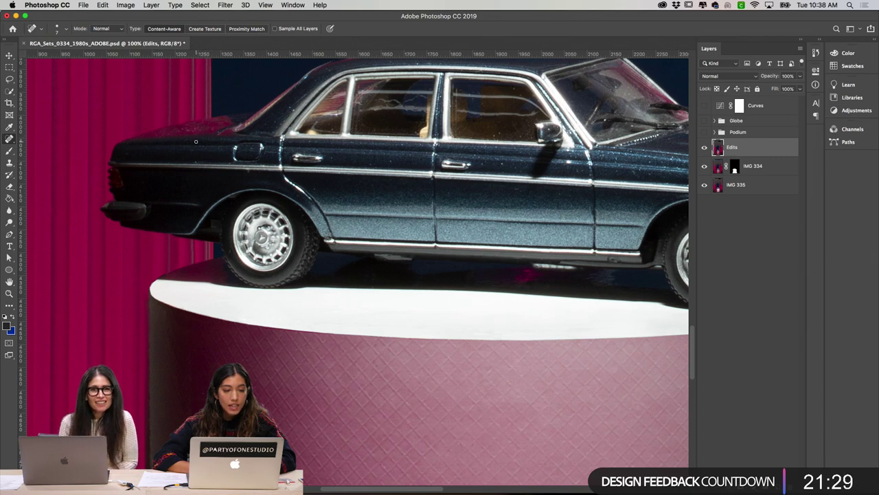
scroll(349, 167, up, 5)
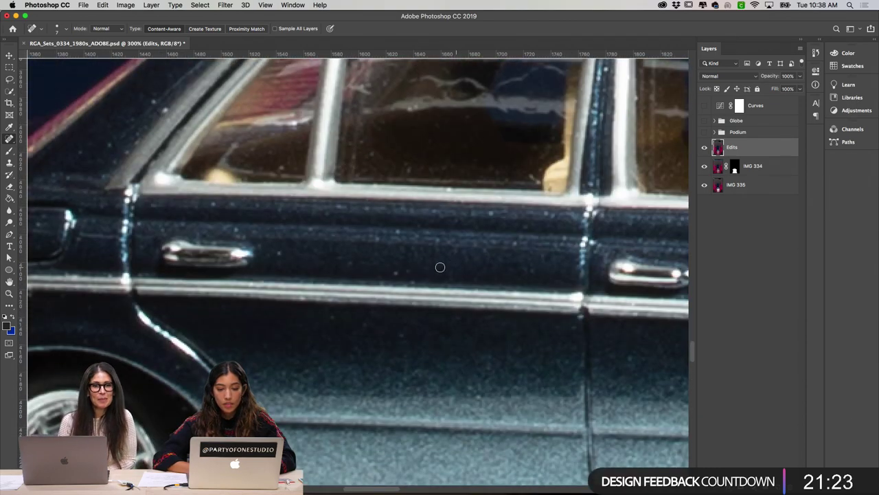
scroll(278, 255, up, 5)
scroll(277, 255, left, 2)
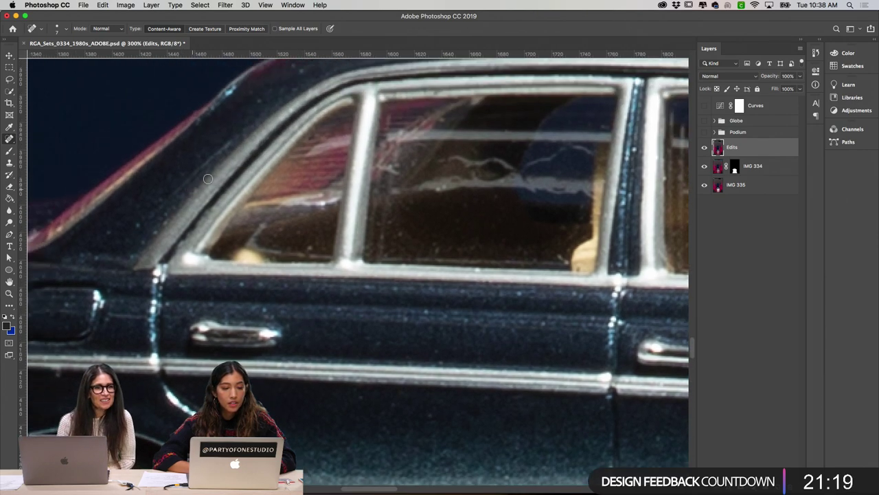
scroll(265, 122, up, 2)
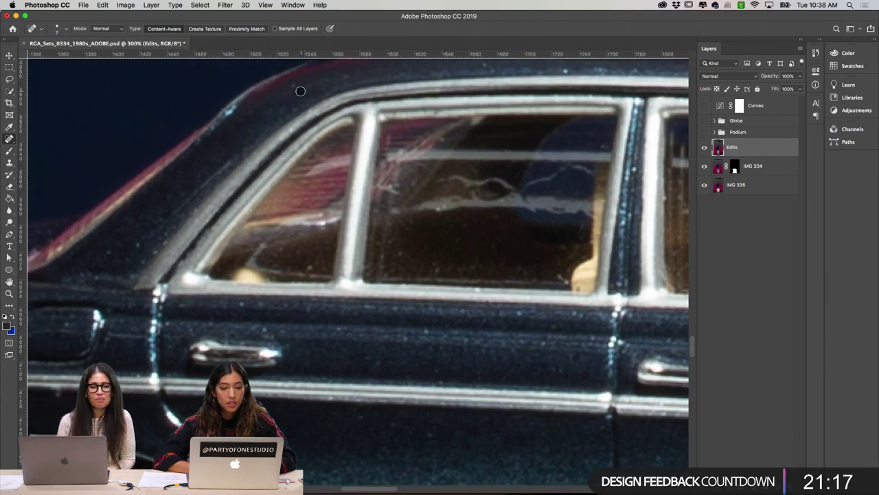
scroll(418, 77, up, 10)
scroll(418, 77, right, 5)
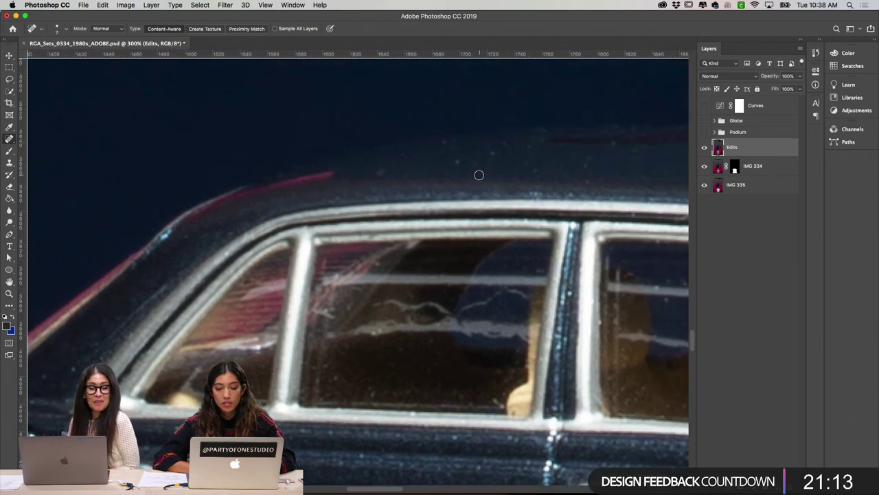
scroll(478, 175, down, 10)
scroll(479, 175, right, 8)
scroll(603, 284, down, 6)
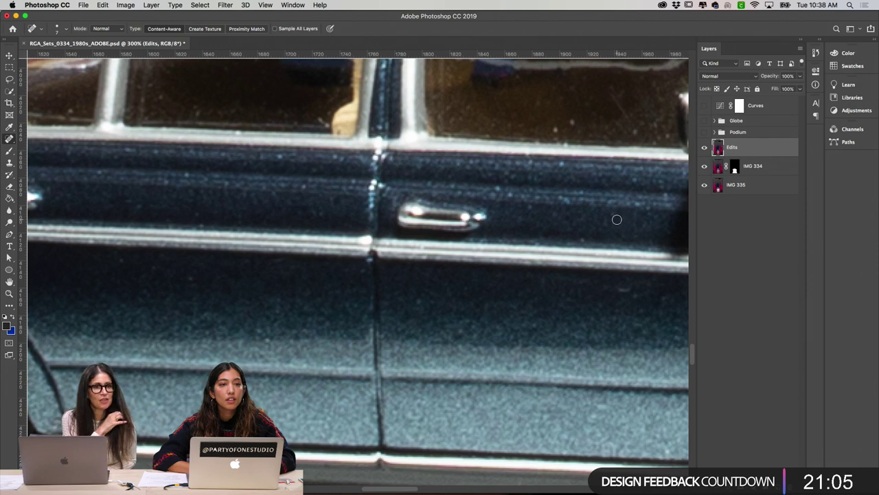
scroll(622, 214, right, 5)
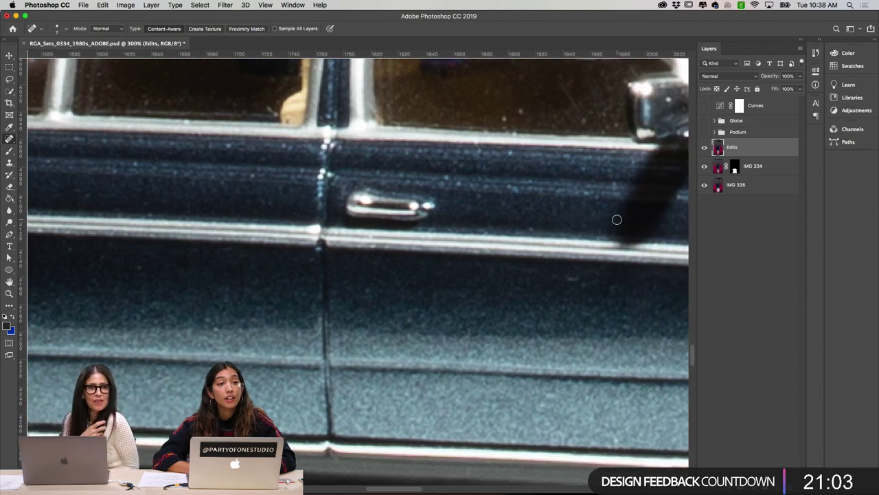
scroll(617, 219, right, 4)
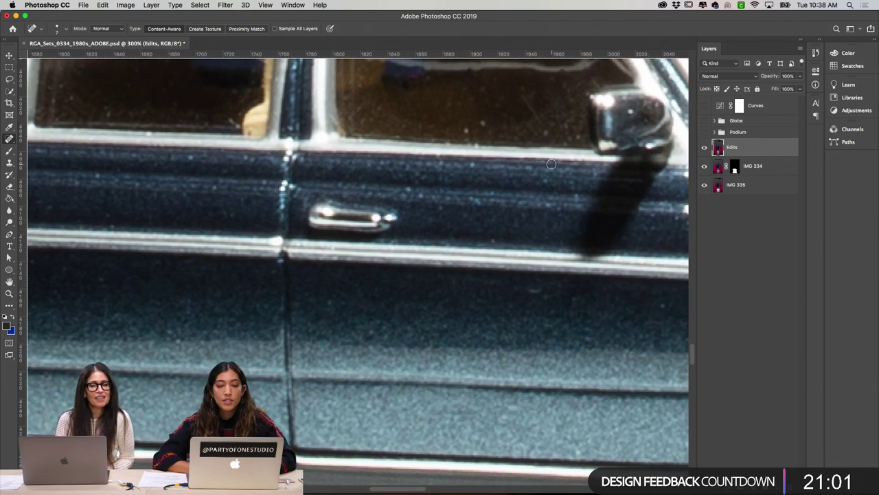
scroll(465, 130, up, 7)
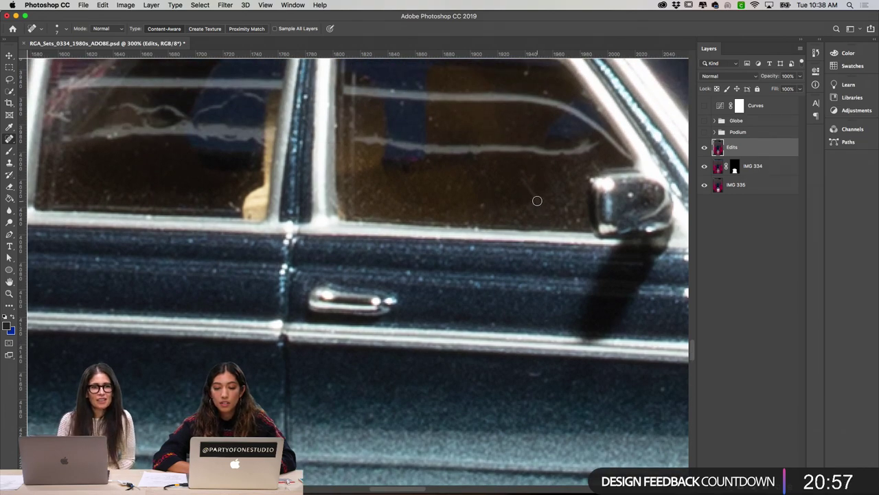
scroll(510, 186, up, 9)
scroll(510, 186, left, 9)
scroll(509, 189, up, 2)
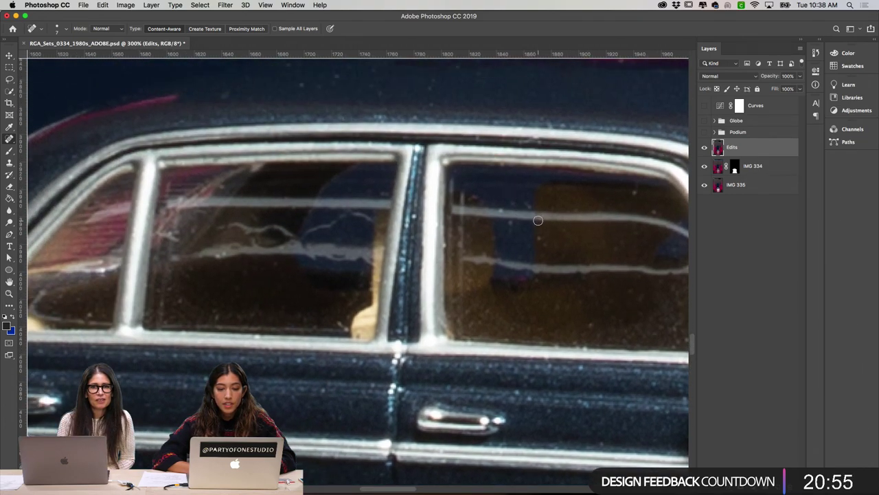
scroll(539, 220, down, 6)
scroll(538, 220, right, 3)
scroll(440, 217, left, 9)
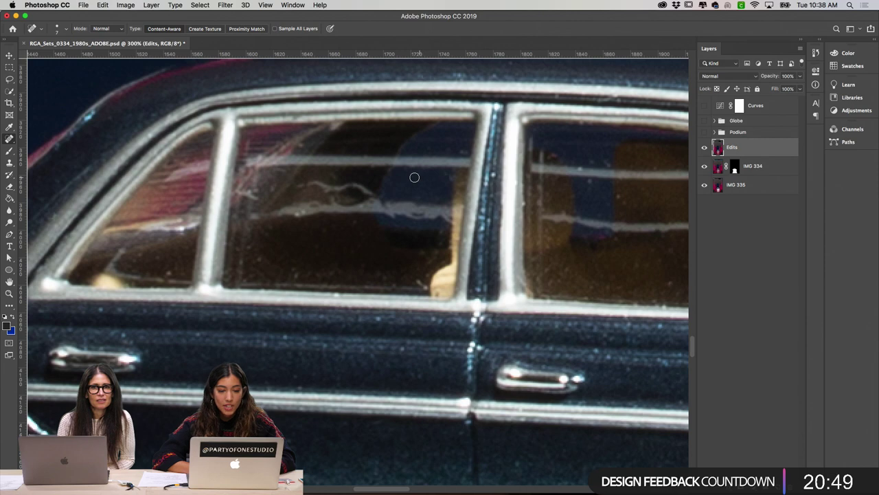
scroll(412, 178, left, 5)
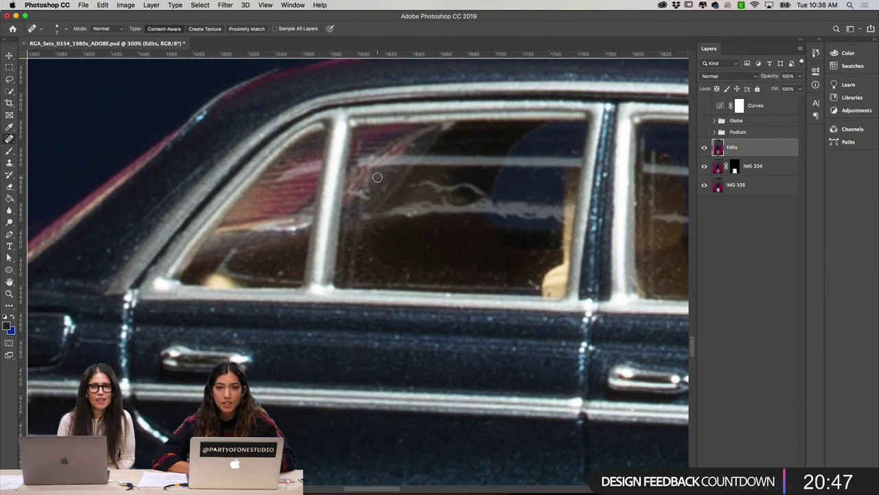
scroll(377, 178, down, 2)
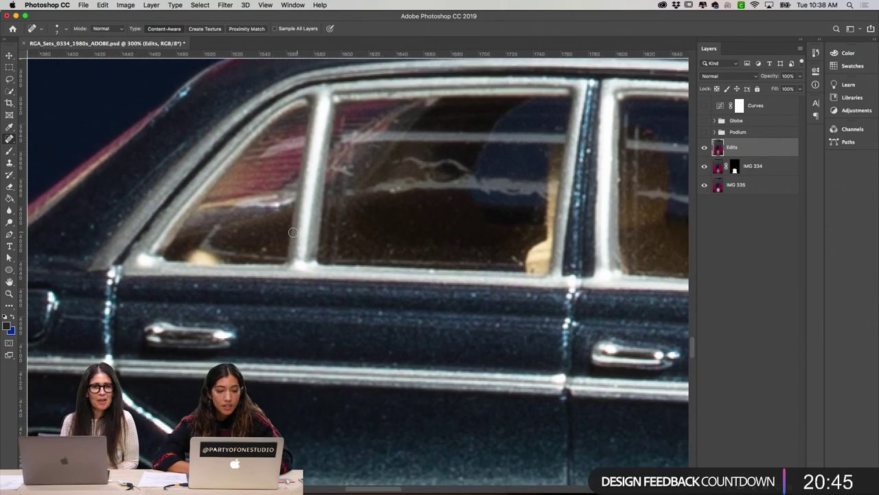
scroll(417, 190, up, 5)
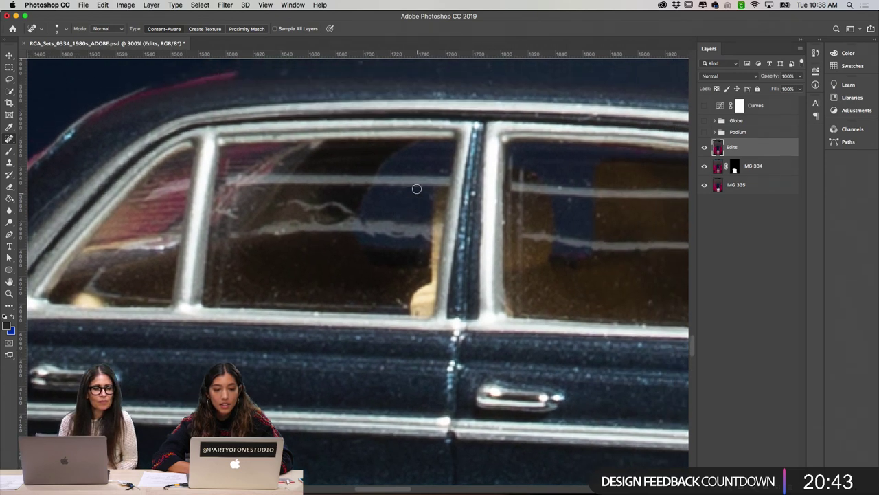
scroll(483, 171, right, 3)
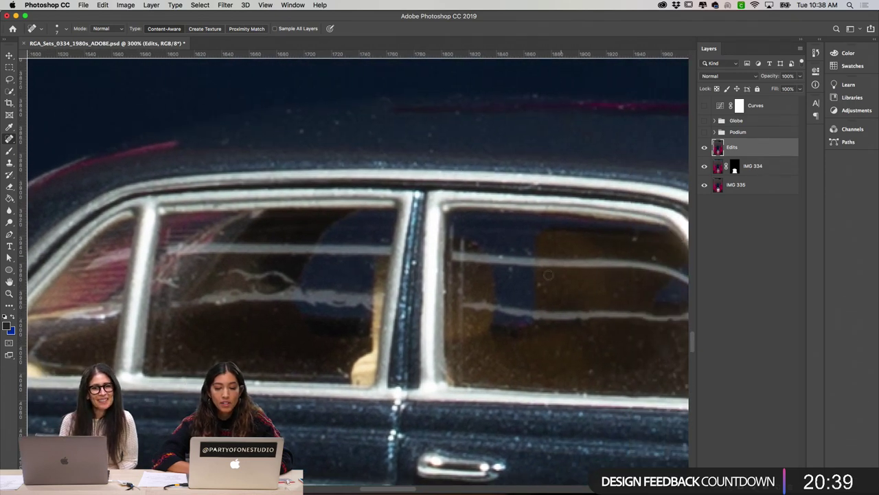
scroll(636, 301, right, 10)
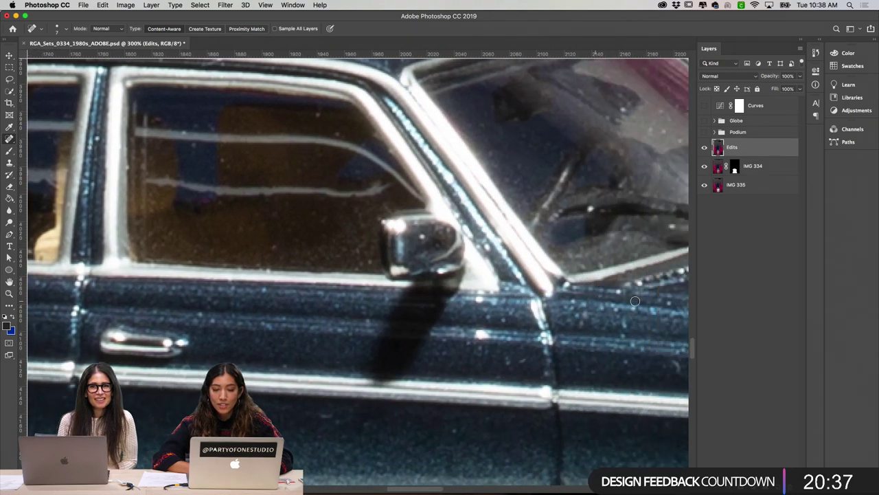
scroll(545, 151, right, 5)
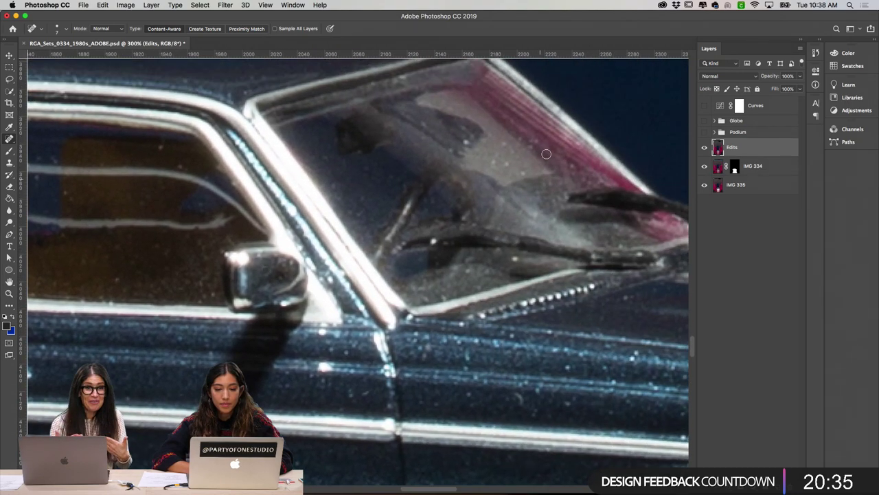
scroll(605, 300, down, 5)
scroll(605, 300, right, 5)
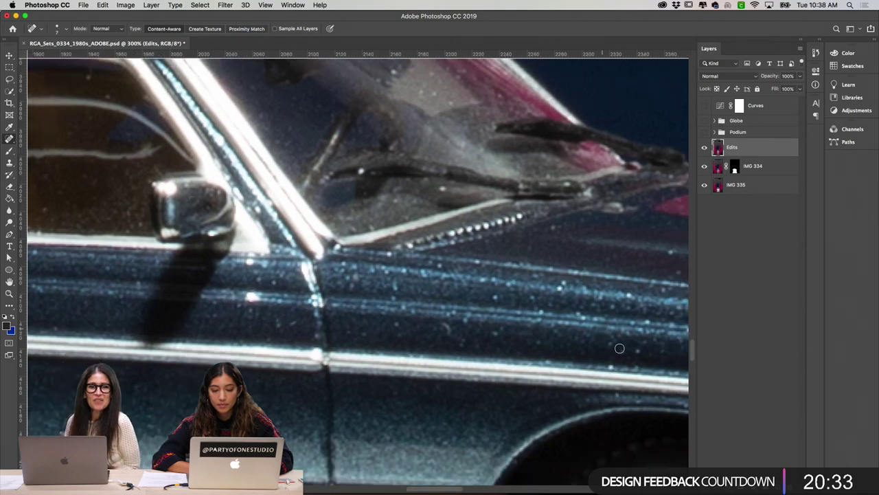
scroll(577, 279, up, 5)
scroll(578, 278, right, 3)
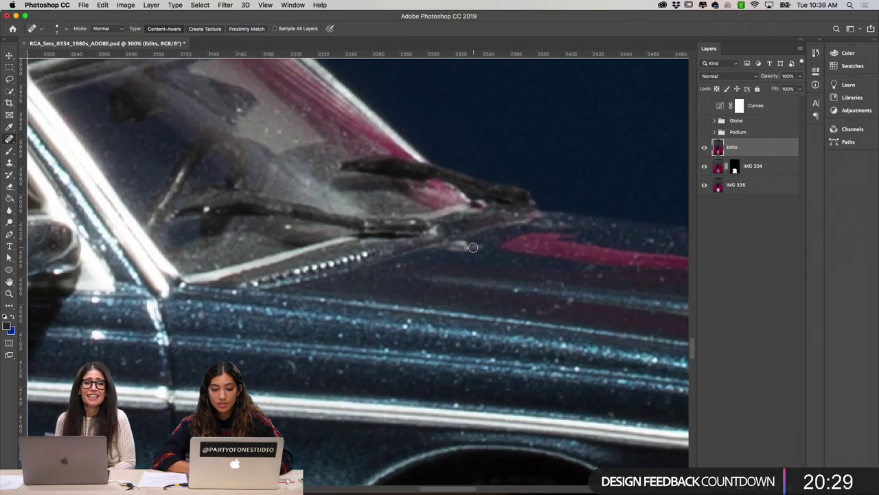
Step: Heal the small bright speck on the car body, then inspect the surrounding area
mouse_move(483, 244)
mouse_down()
mouse_move(449, 249)
mouse_move(477, 246)
mouse_up()
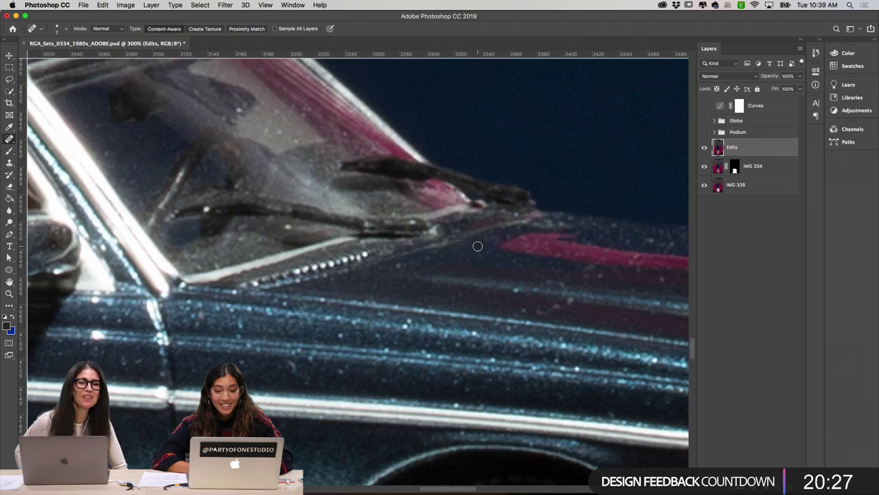
scroll(608, 287, up, 3)
scroll(609, 286, right, 5)
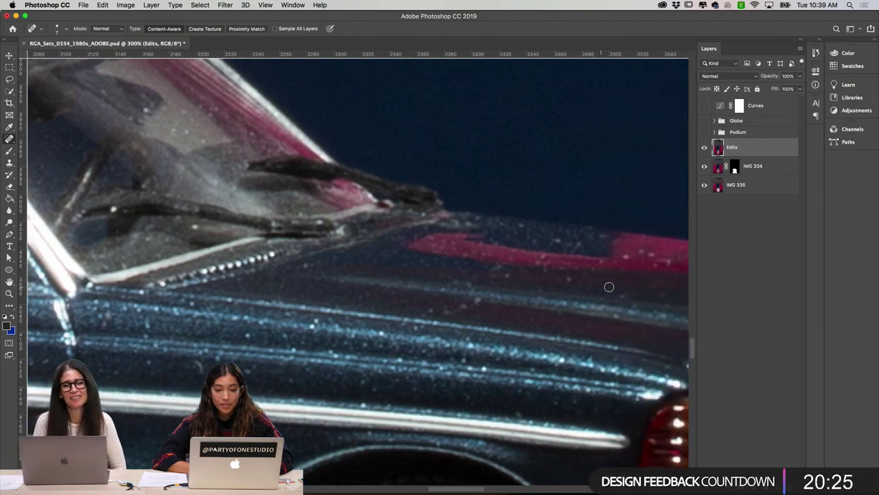
scroll(609, 286, up, 5)
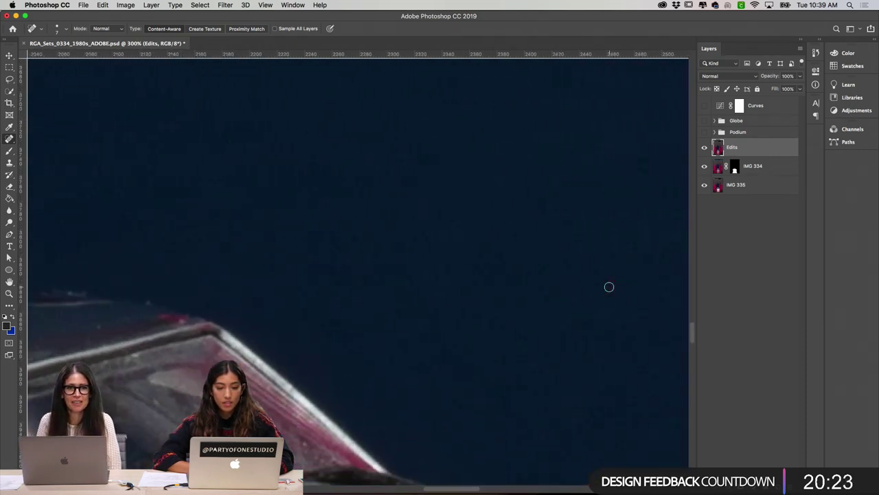
scroll(609, 286, down, 2)
scroll(608, 287, down, 2)
scroll(609, 286, right, 8)
scroll(609, 286, up, 3)
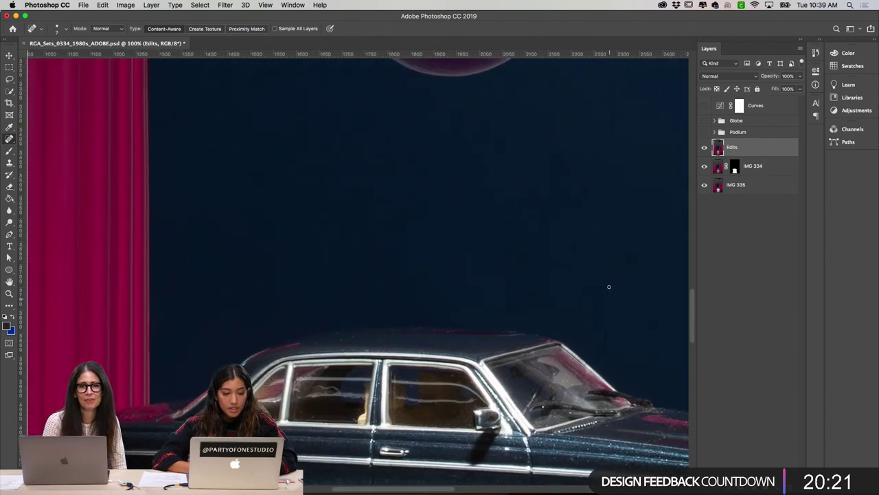
scroll(608, 287, up, 5)
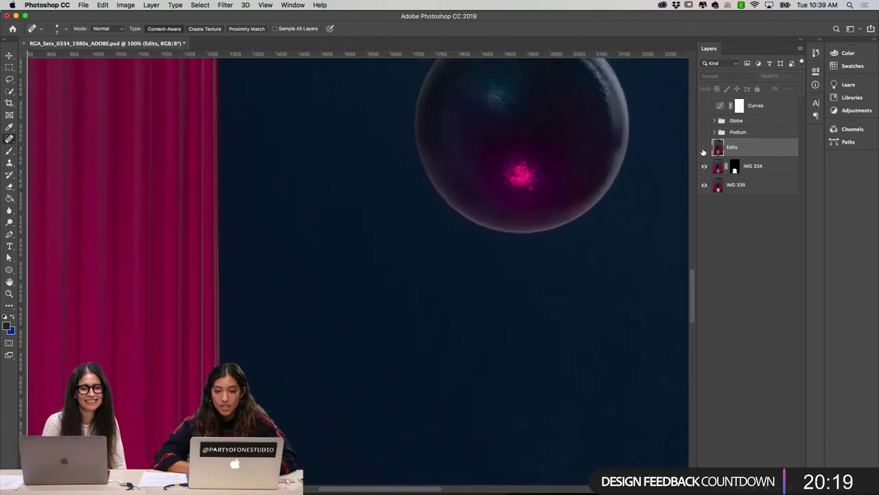
scroll(615, 199, down, 3)
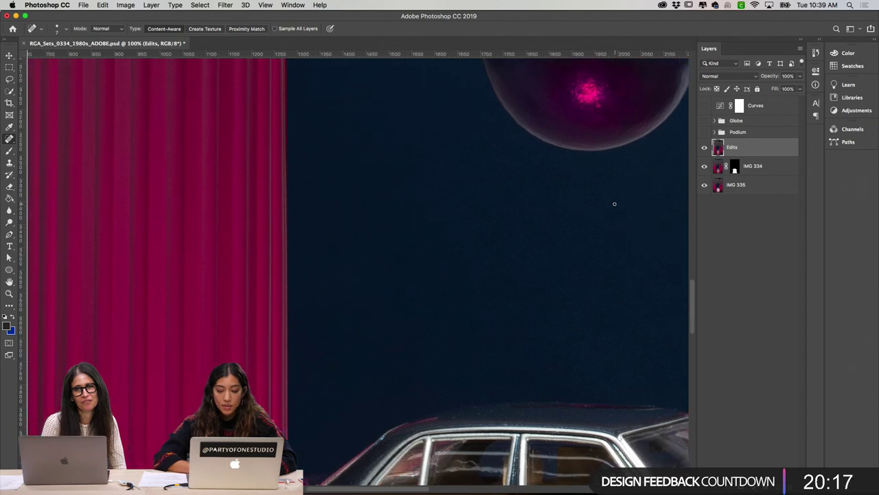
click(705, 149)
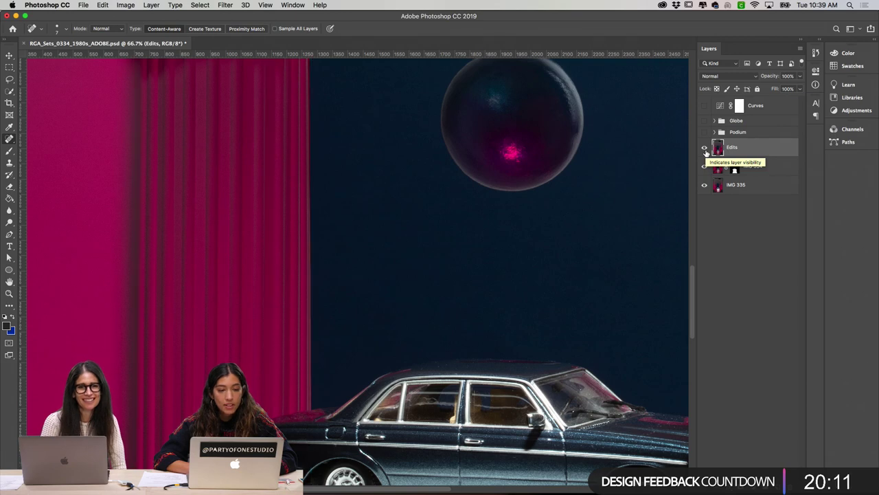
click(705, 148)
click(705, 148)
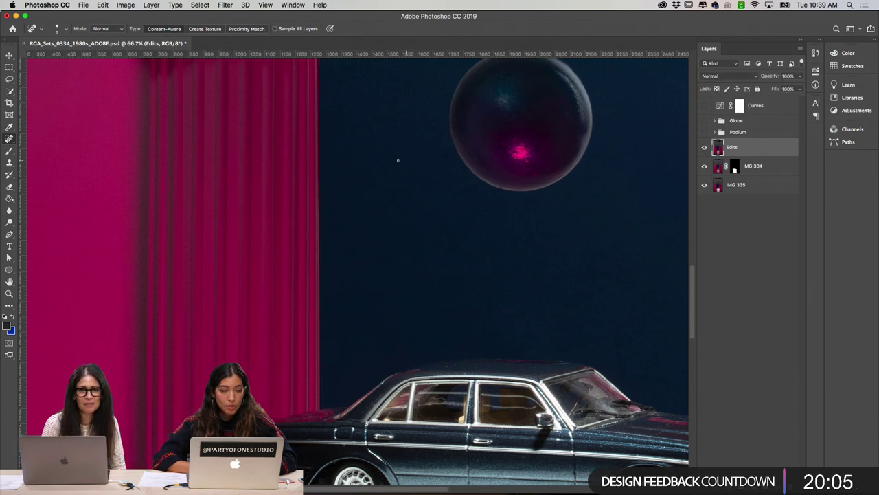
scroll(398, 160, left, 5)
scroll(398, 160, up, 1)
scroll(397, 160, left, 2)
click(705, 148)
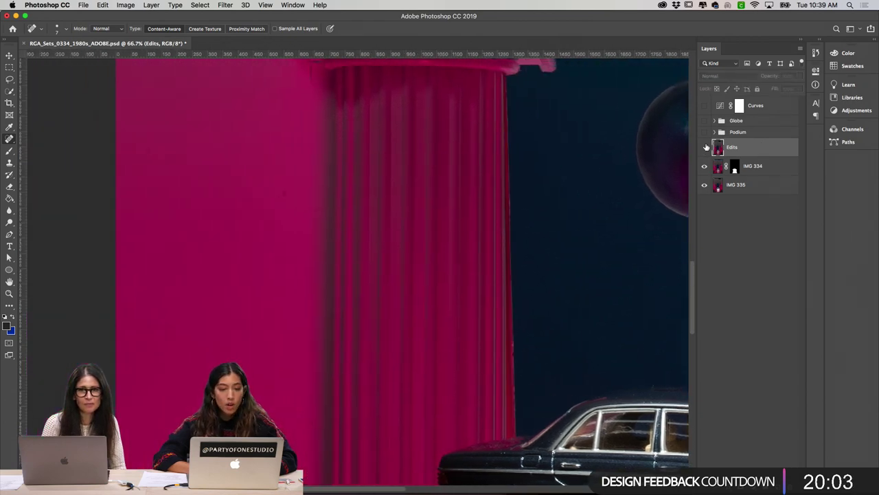
click(705, 147)
scroll(580, 137, up, 3)
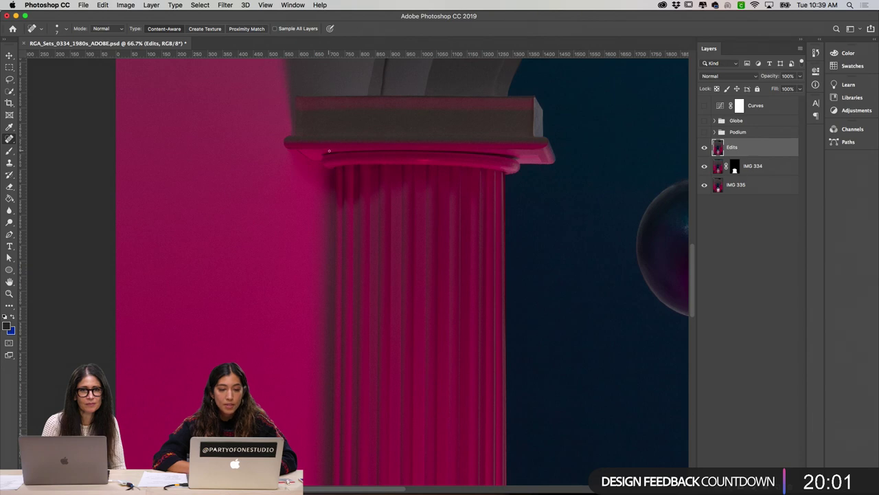
click(704, 148)
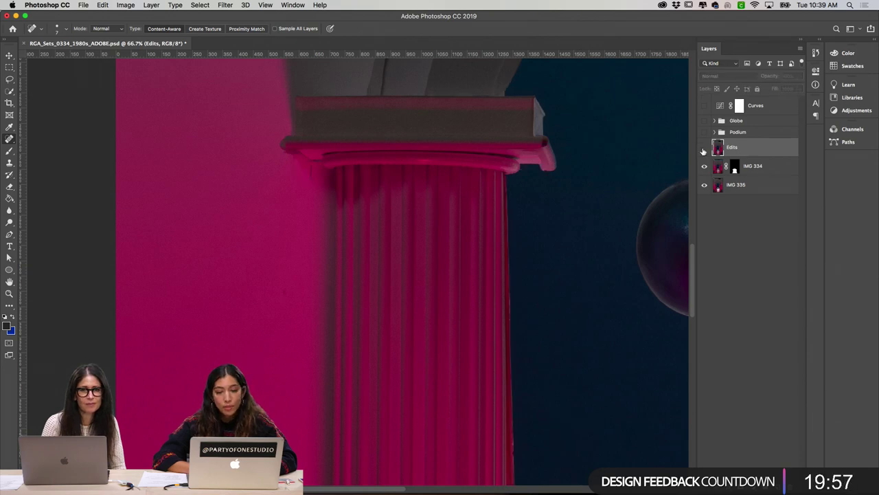
click(704, 149)
scroll(345, 188, up, 2)
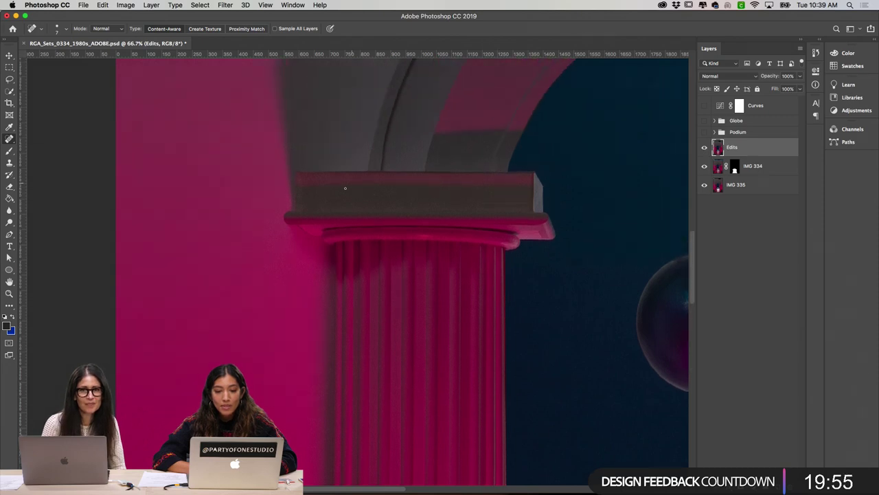
click(703, 147)
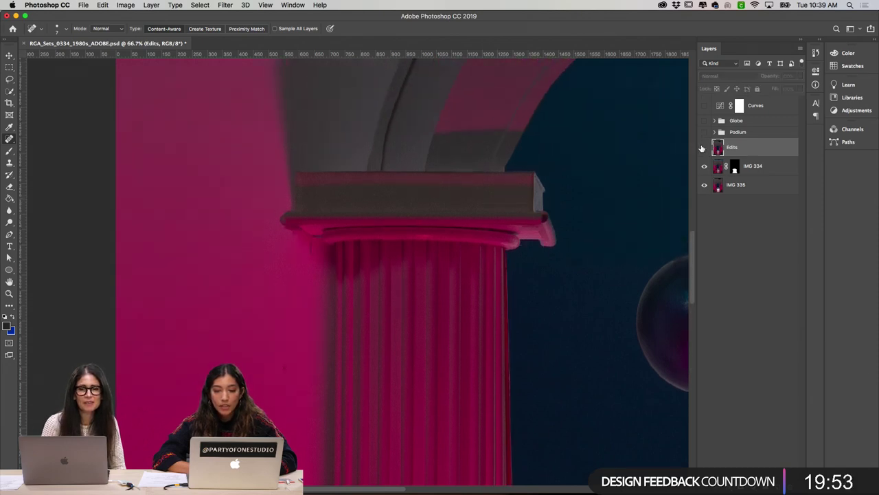
click(703, 148)
click(702, 148)
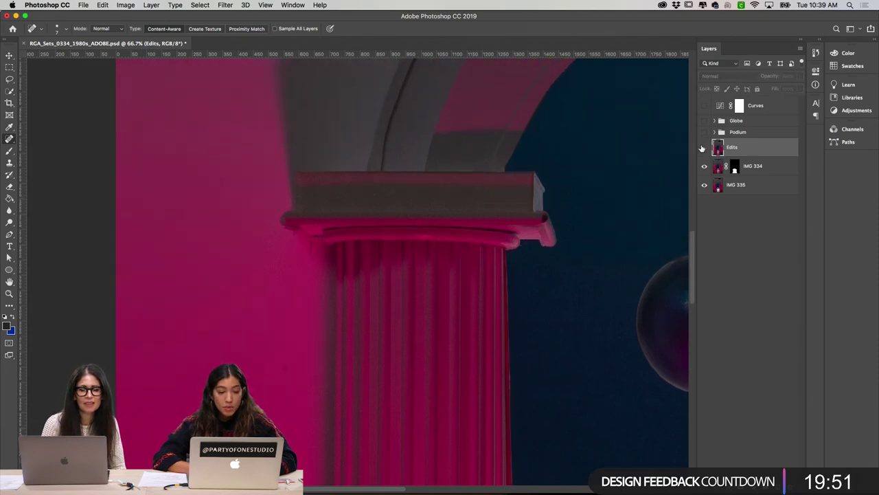
click(703, 148)
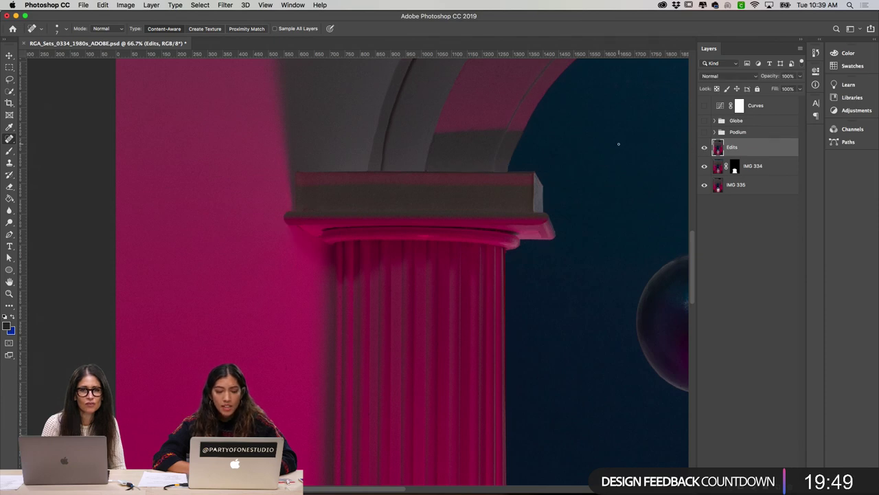
scroll(613, 145, up, 5)
scroll(613, 145, right, 5)
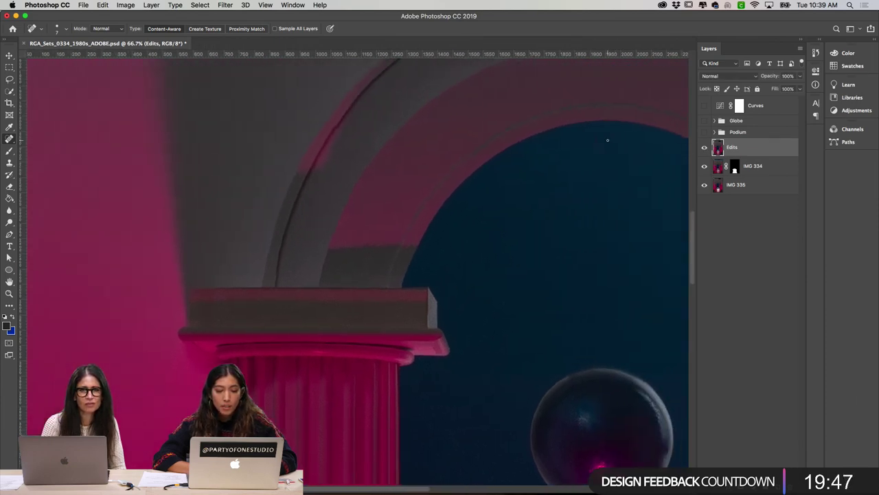
click(703, 148)
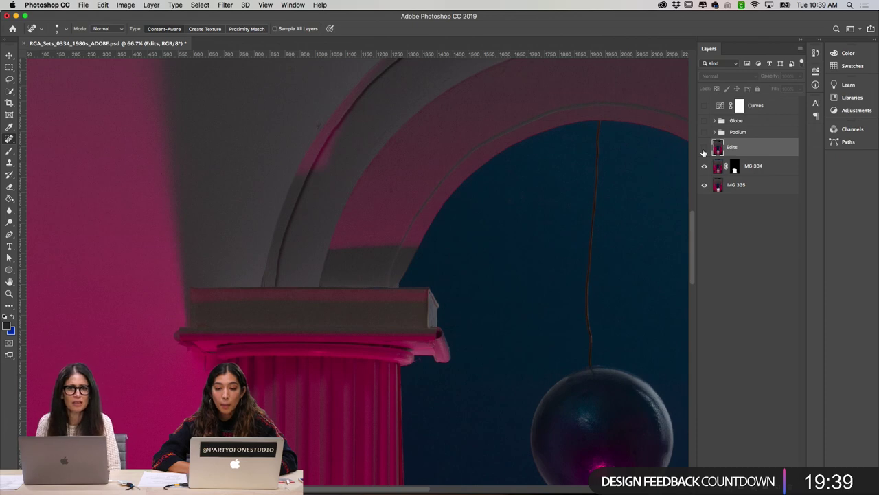
click(704, 148)
scroll(621, 182, right, 4)
scroll(619, 182, right, 4)
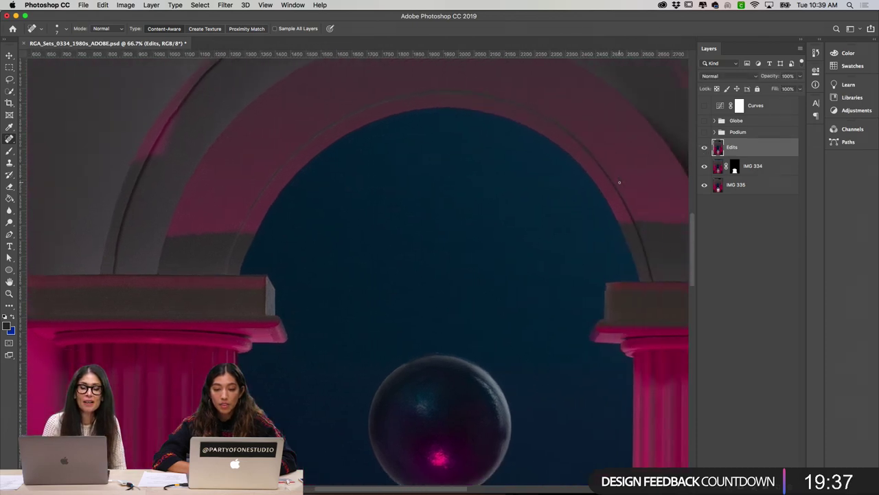
scroll(619, 182, up, 3)
scroll(619, 182, up, 3)
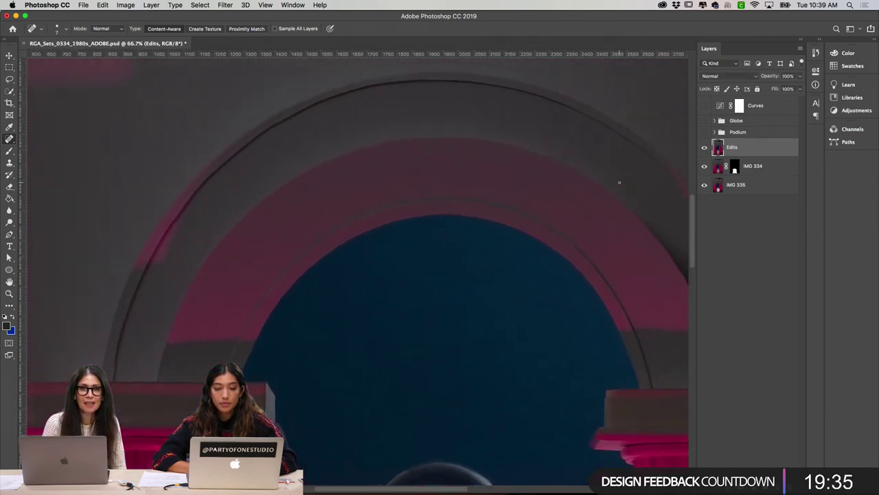
scroll(619, 182, down, 5)
scroll(619, 182, down, 3)
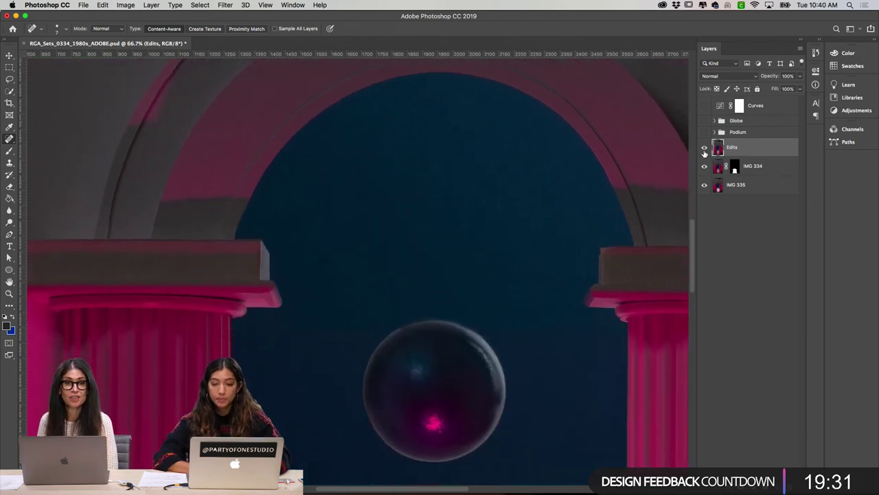
click(703, 147)
scroll(638, 162, right, 10)
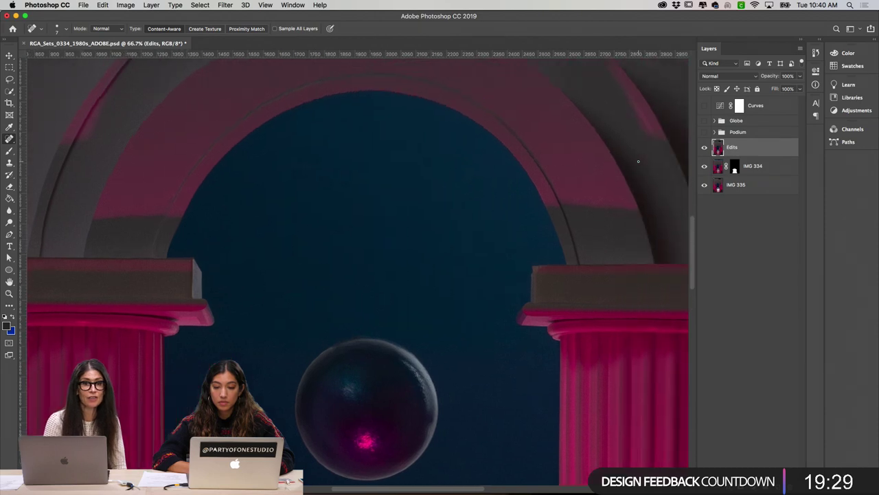
scroll(639, 162, up, 3)
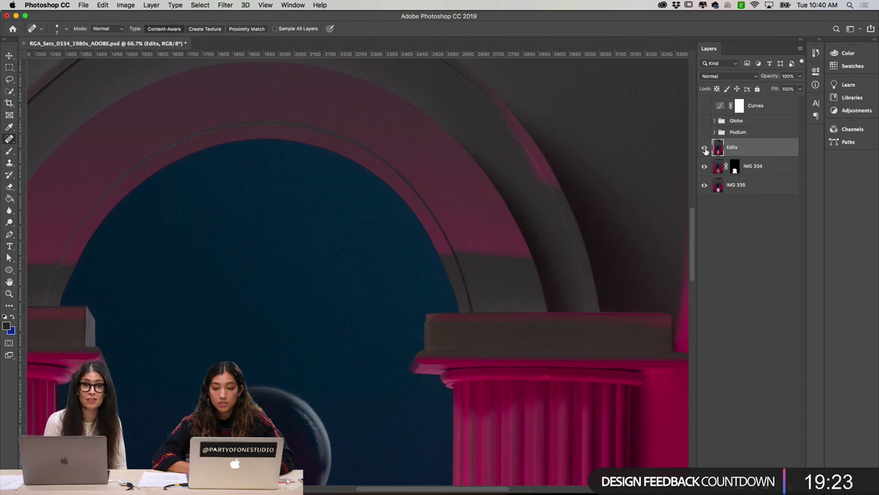
scroll(642, 166, up, 3)
scroll(643, 165, up, 3)
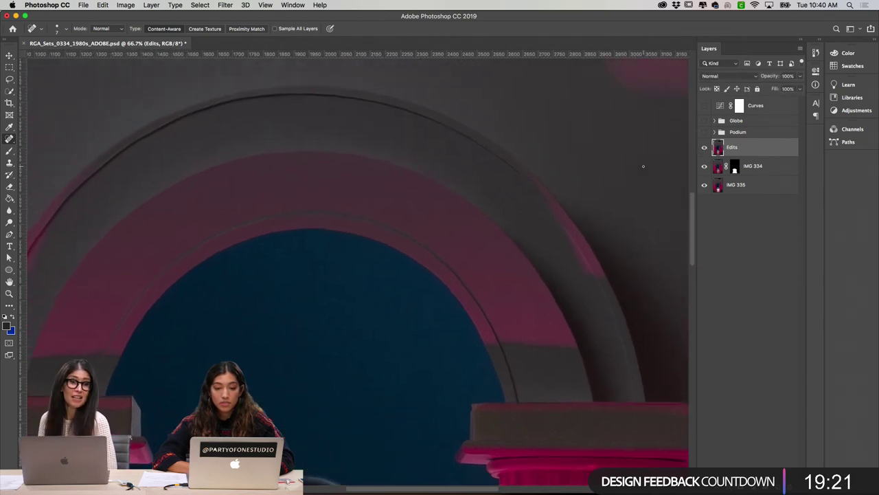
scroll(577, 146, left, 4)
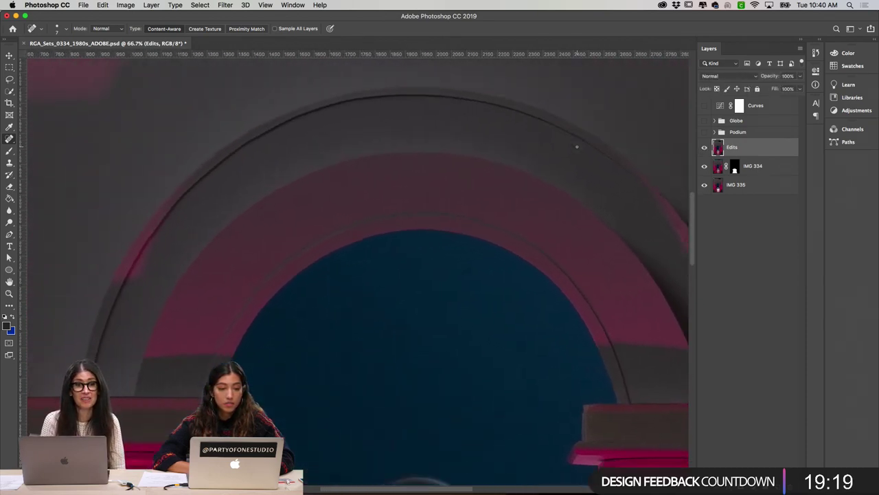
scroll(577, 147, left, 5)
scroll(577, 146, up, 4)
scroll(577, 146, down, 5)
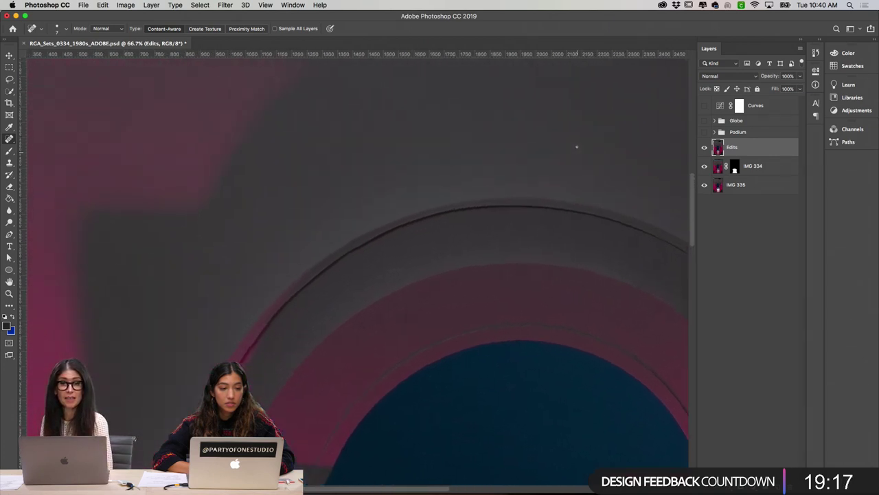
scroll(577, 146, right, 3)
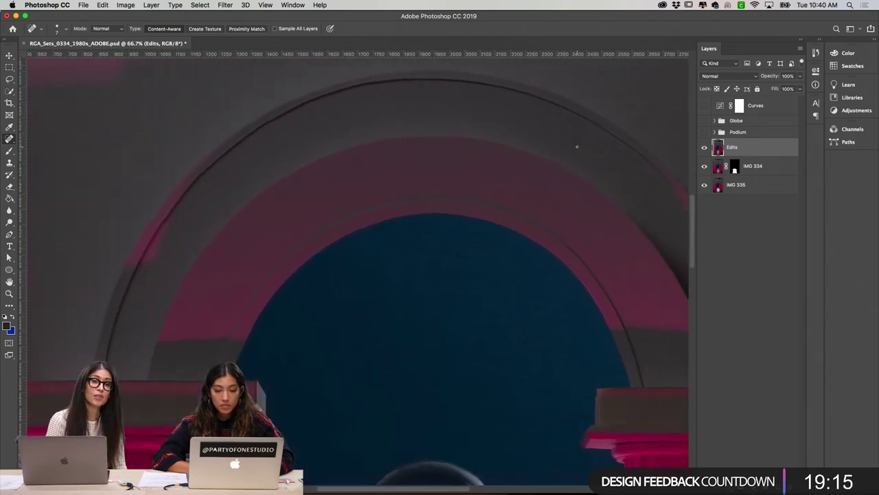
scroll(576, 146, down, 2)
scroll(577, 147, right, 1)
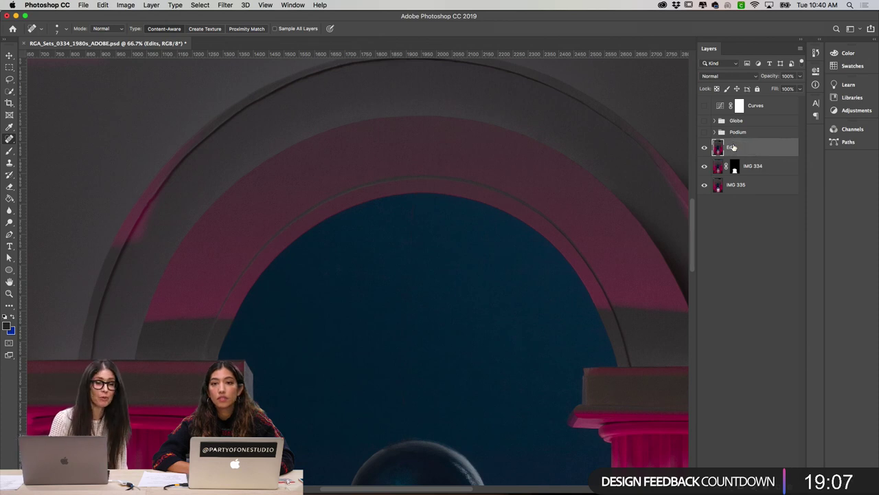
scroll(531, 322, right, 2)
scroll(531, 323, right, 4)
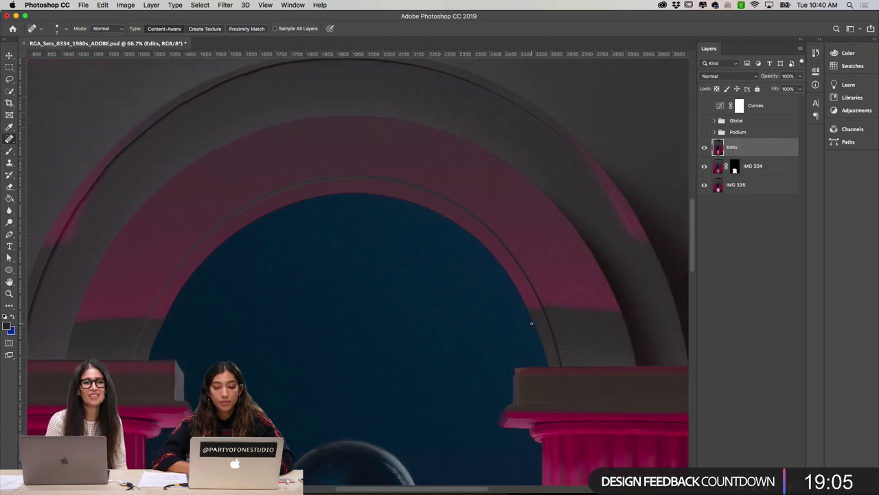
click(704, 149)
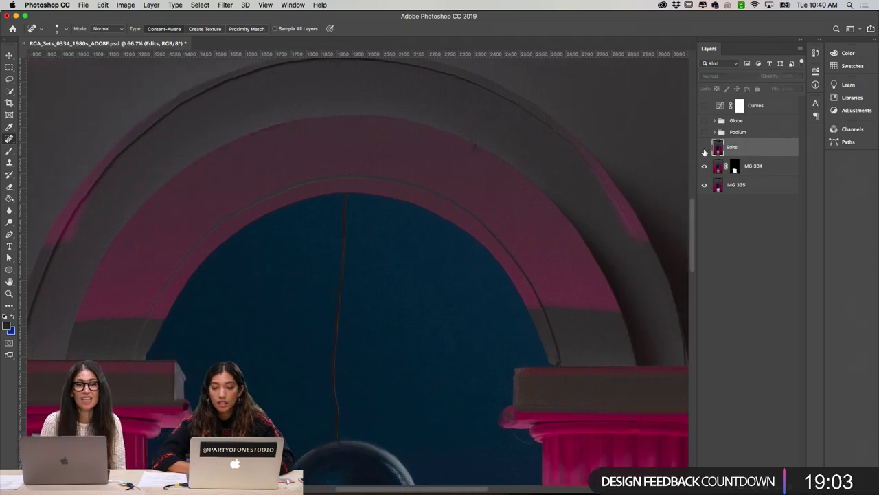
click(704, 148)
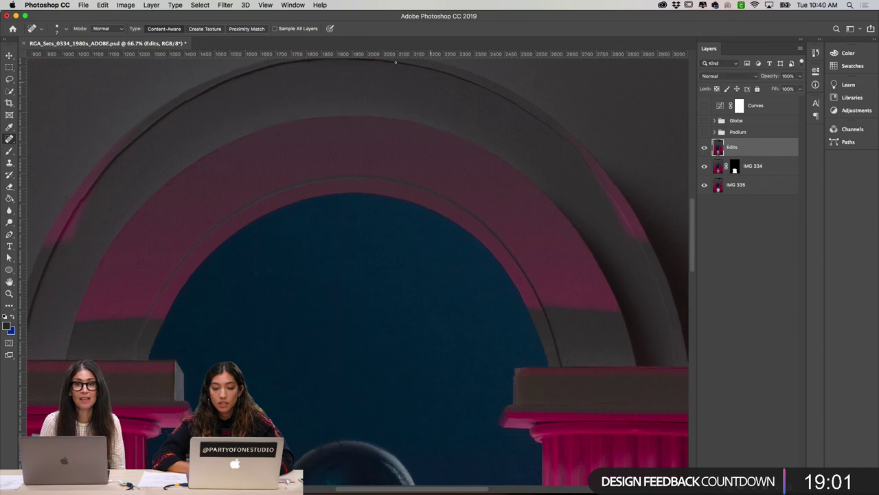
Step: Open Filter > Liquify, dismiss the alert, zoom into the arch, and shrink the brush to 200
click(227, 4)
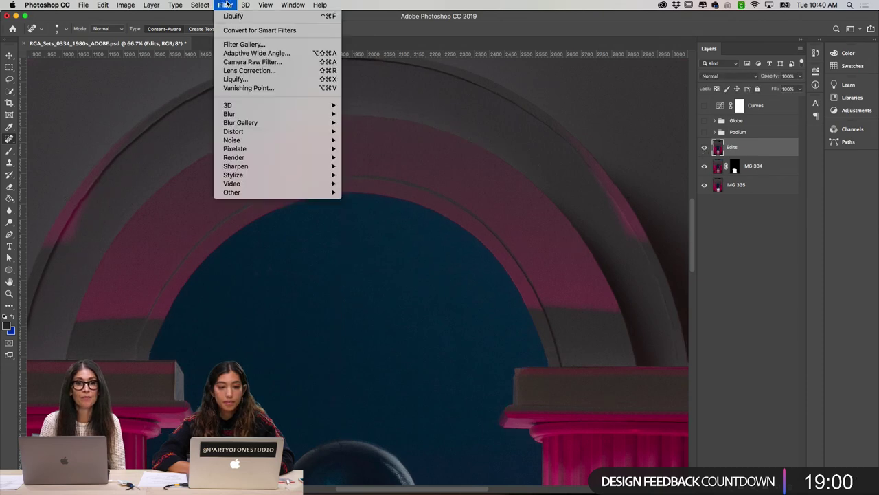
click(235, 79)
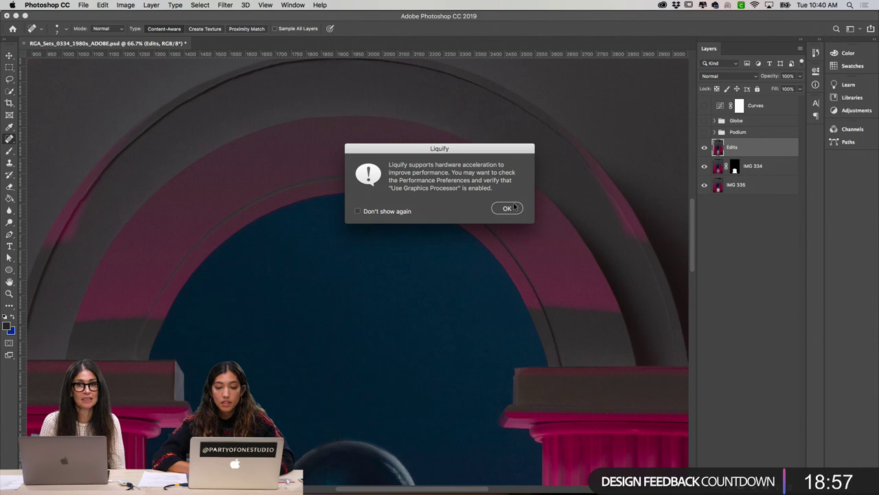
click(505, 209)
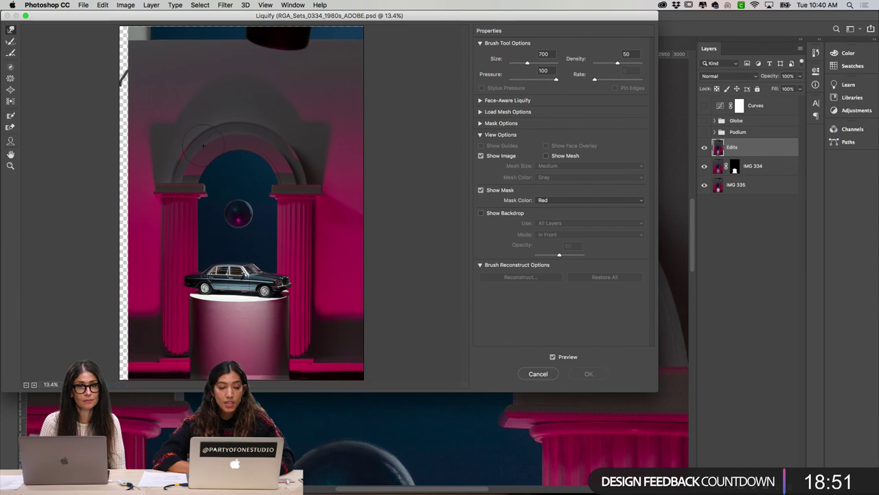
scroll(204, 145, up, 3)
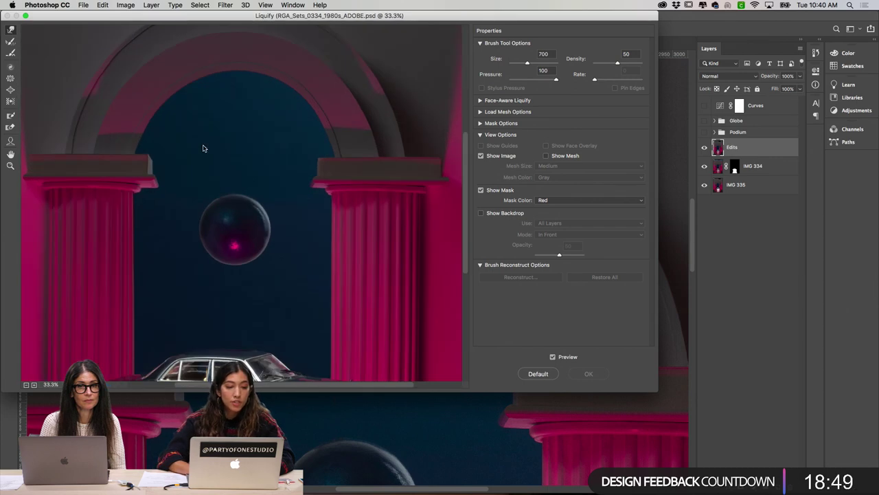
scroll(204, 146, up, 1)
scroll(204, 145, up, 1)
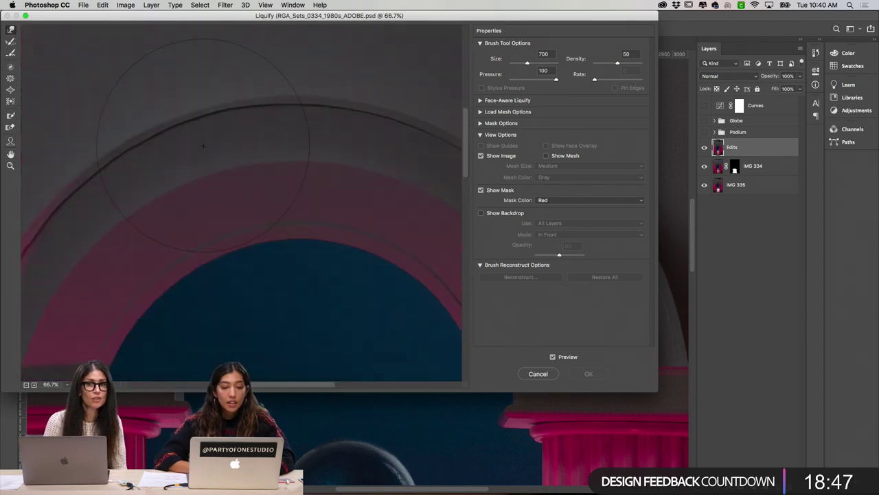
key(bracketleft)
key(bracketleft)
key(bracketleft)
key(bracketleft)
key(bracketleft)
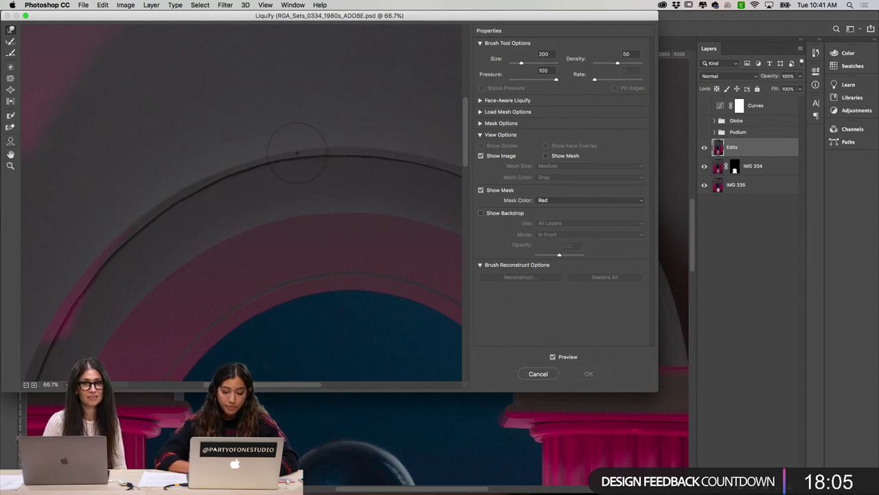
scroll(302, 172, left, 5)
scroll(302, 166, down, 3)
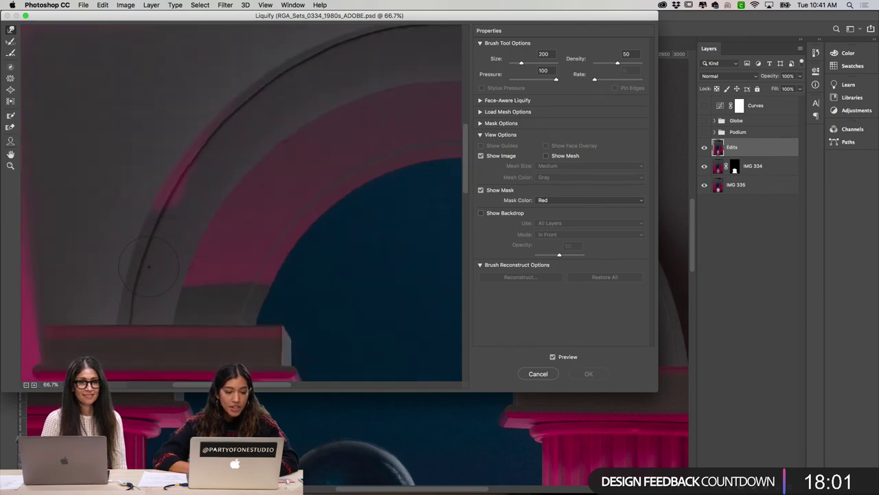
Step: At 100% zoom, forward-warp the arch outline above the capital at brush size 90, then enlarge the brush to 150
key(super+equal)
scroll(148, 266, left, 5)
scroll(148, 266, down, 3)
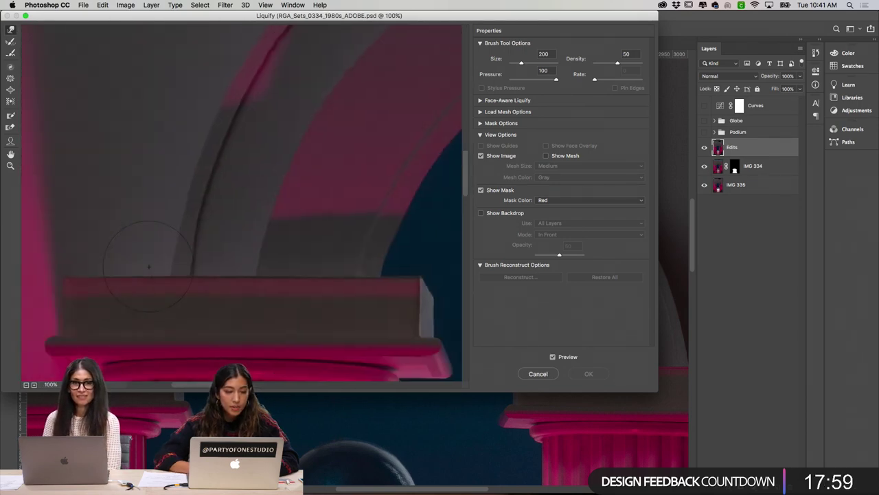
key(bracketleft)
key(bracketleft)
key(bracketleft)
key(bracketleft)
key(bracketleft)
key(bracketleft)
key(bracketleft)
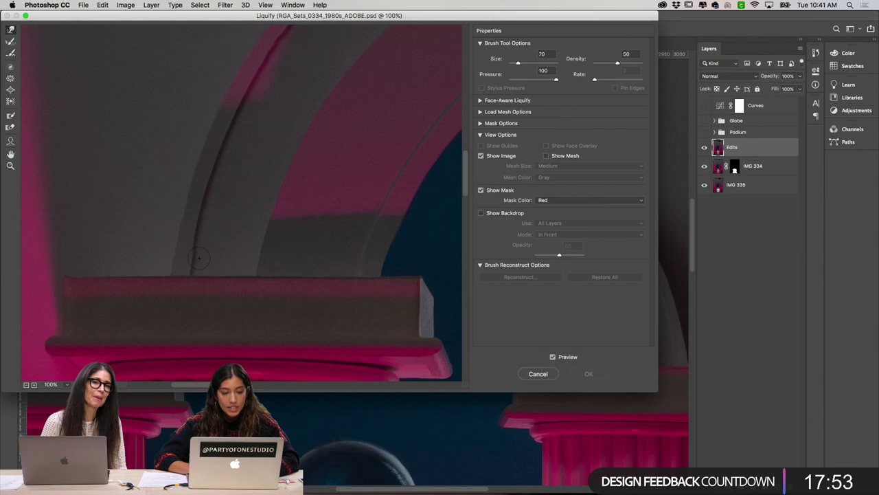
key(bracketright)
key(bracketright)
key(bracketright)
key(bracketright)
drag(199, 258, 193, 255)
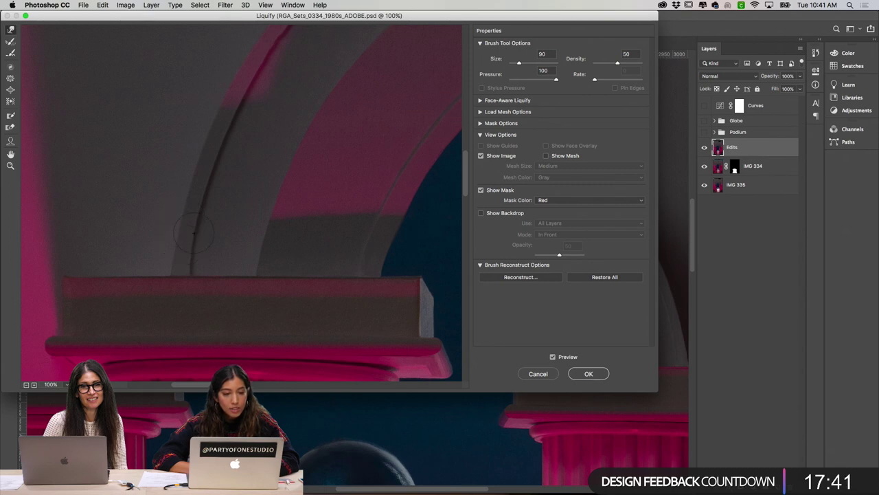
scroll(182, 244, up, 5)
scroll(256, 235, down, 4)
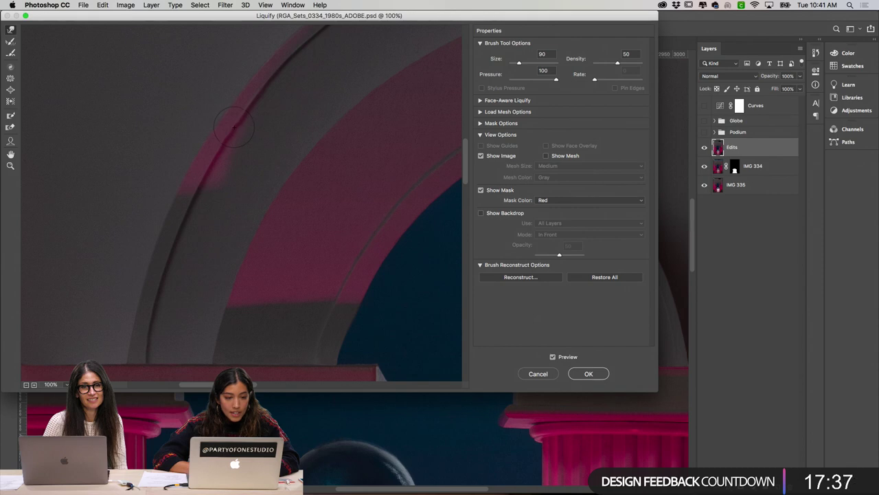
scroll(302, 118, right, 3)
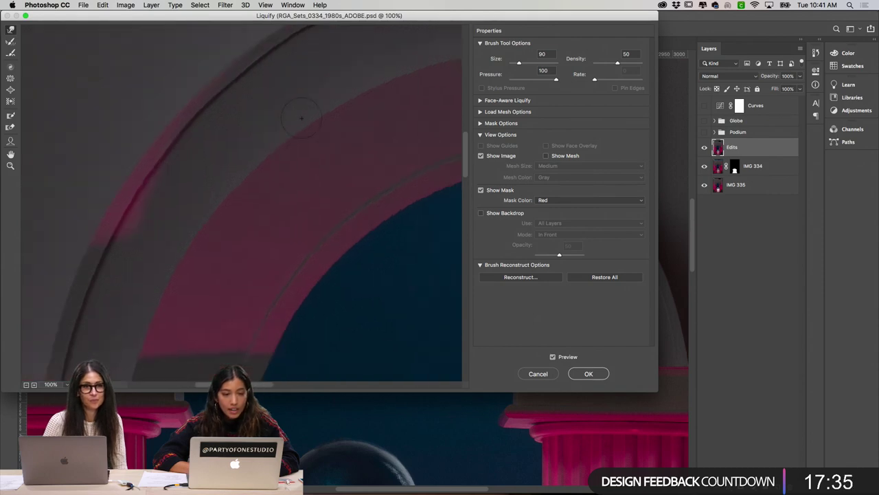
scroll(301, 118, up, 5)
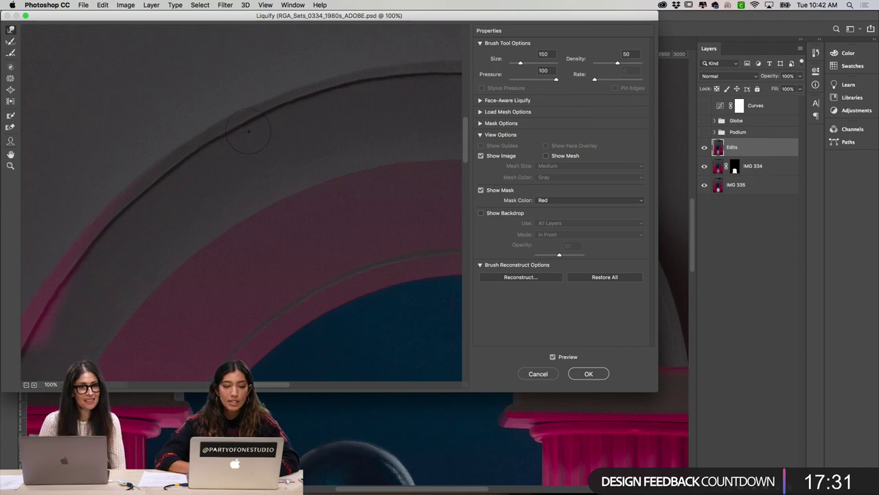
scroll(276, 150, right, 3)
key(bracketright)
key(bracketright)
key(bracketright)
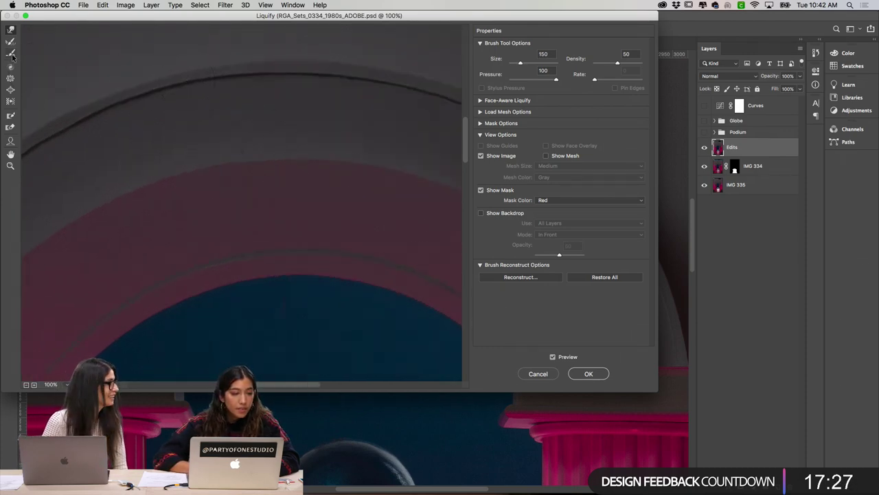
Step: Switch Liquify to the Bloat tool and resize its brush to 250 for the arch's top rim
click(10, 90)
key(bracketleft)
key(bracketleft)
key(bracketleft)
key(bracketleft)
key(bracketleft)
key(bracketleft)
key(bracketleft)
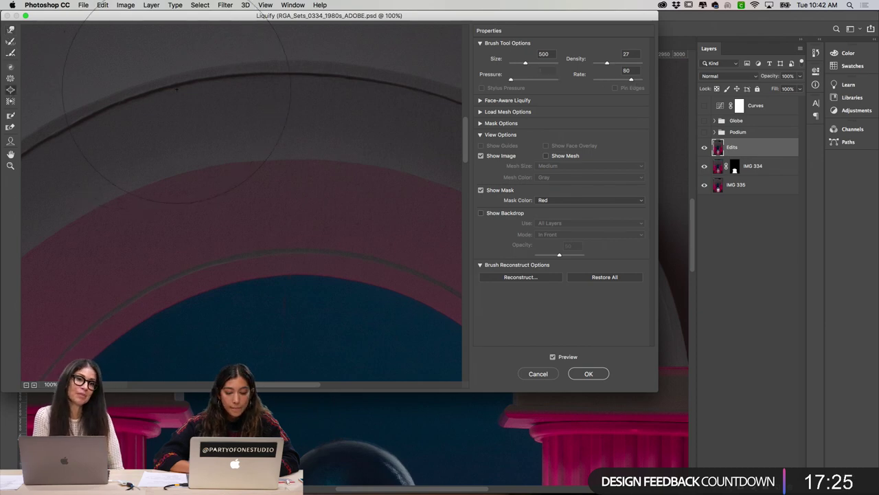
key(bracketright)
key(bracketright)
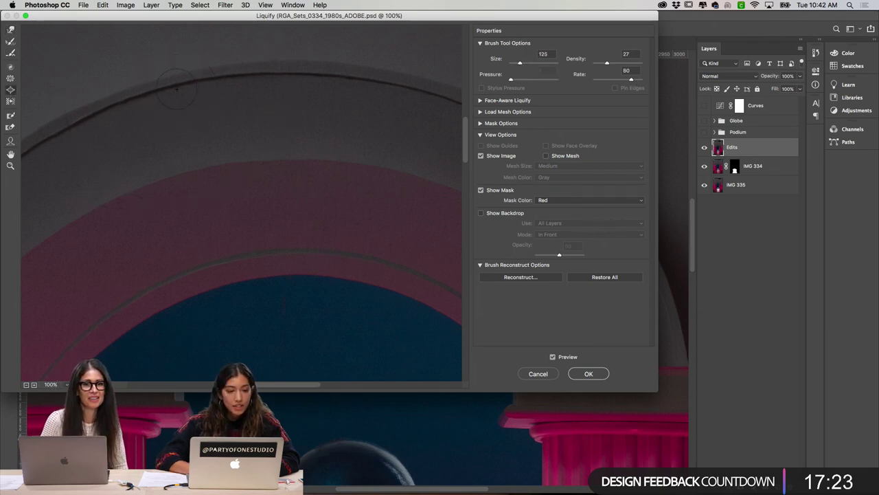
key(bracketright)
key(bracketright)
key(bracketright)
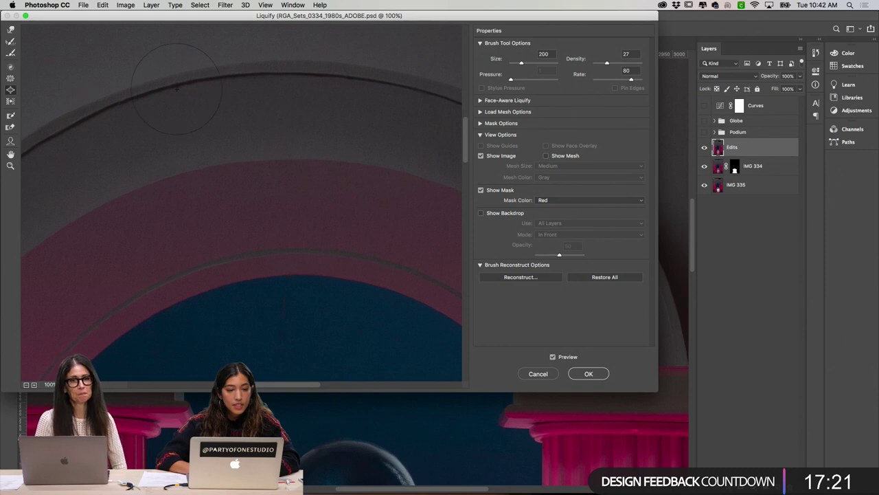
key(bracketleft)
key(bracketleft)
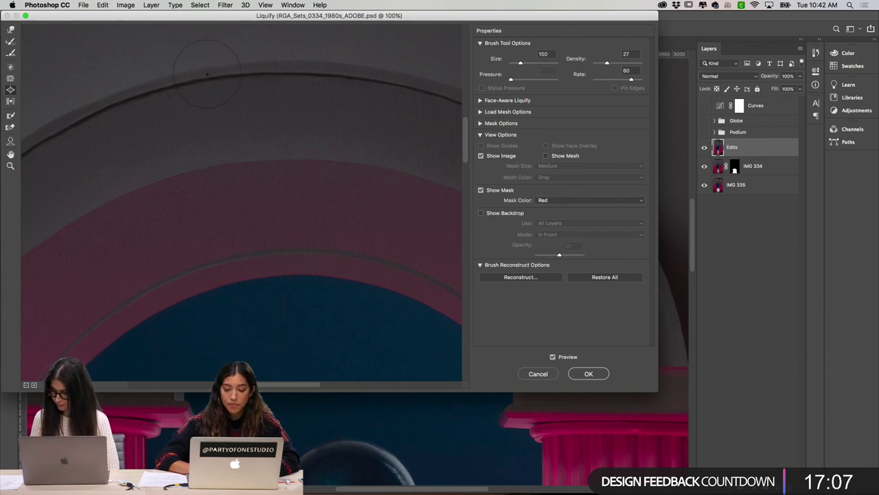
key(bracketright)
key(bracketright)
key(bracketright)
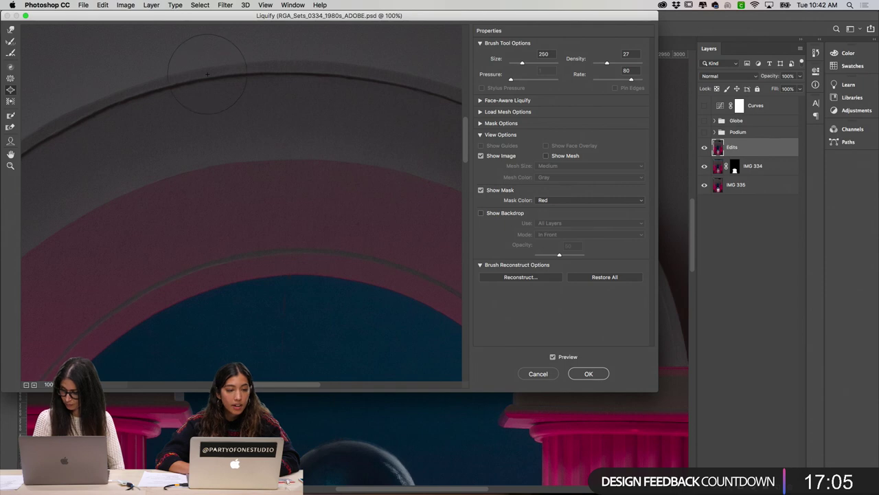
key(bracketright)
key(bracketright)
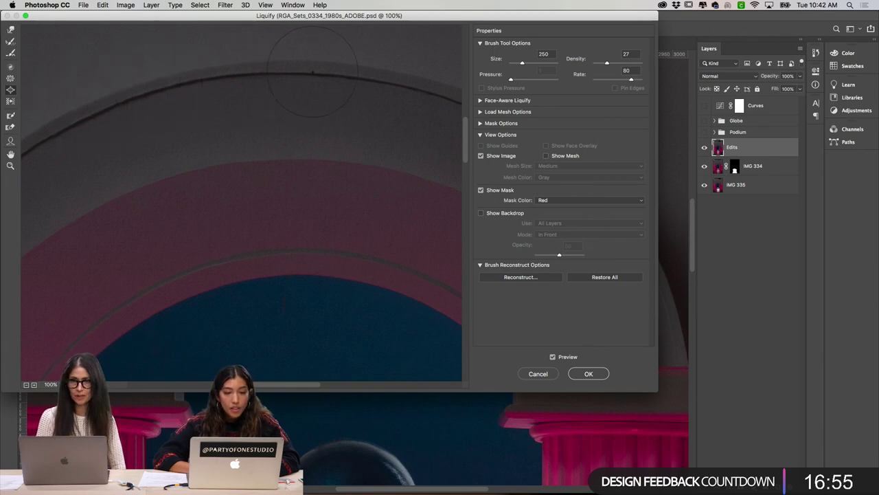
Step: Pinch the arch edge with the Pucker tool at brush size 100
click(10, 78)
key(bracketleft)
key(bracketleft)
key(bracketleft)
key(bracketleft)
key(bracketleft)
key(bracketleft)
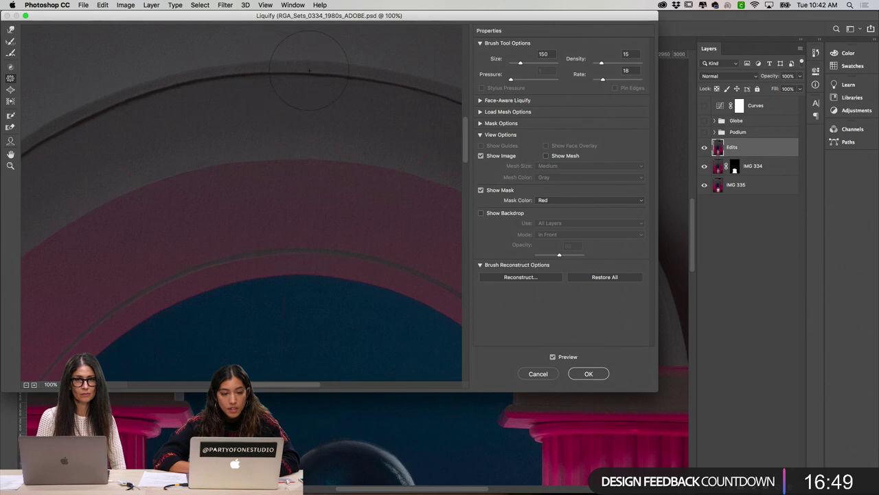
key(bracketleft)
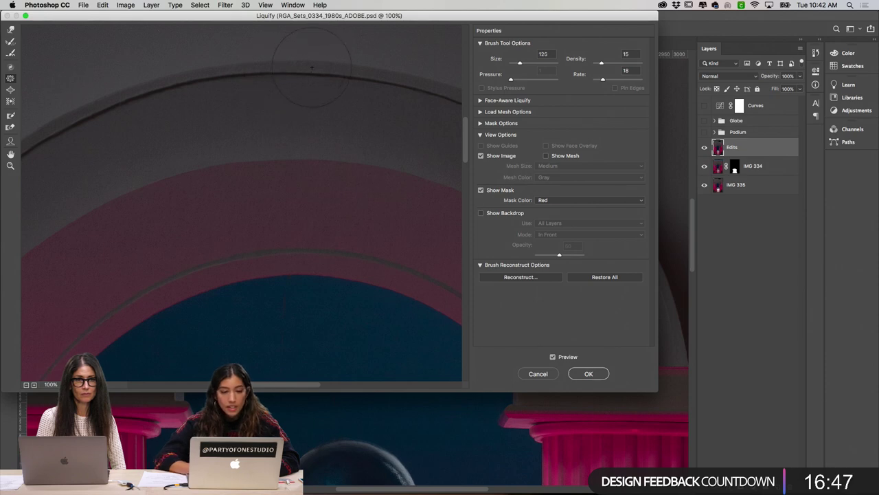
key(bracketleft)
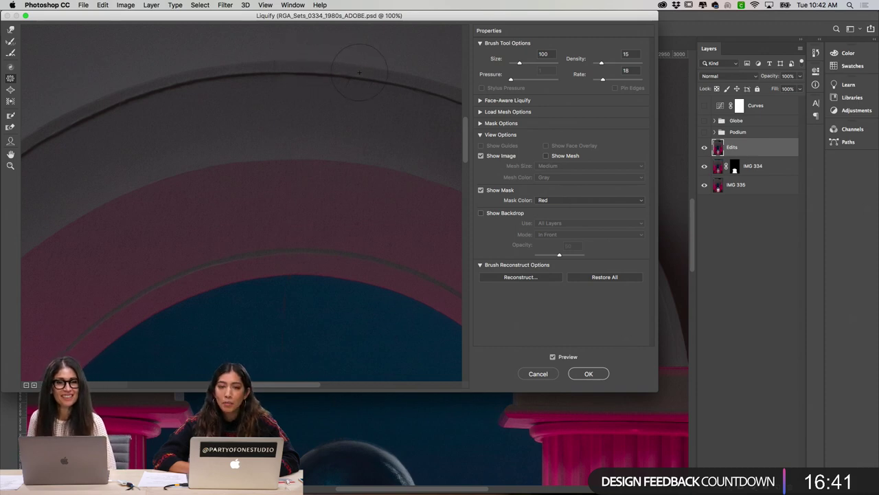
scroll(359, 72, right, 10)
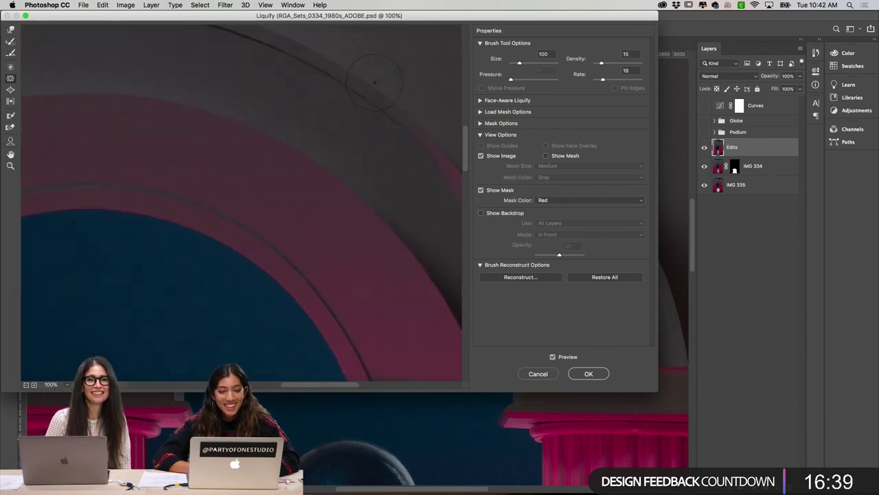
Step: Bloat the dips lower on the arch toward the podium with a brush of about 200
click(10, 90)
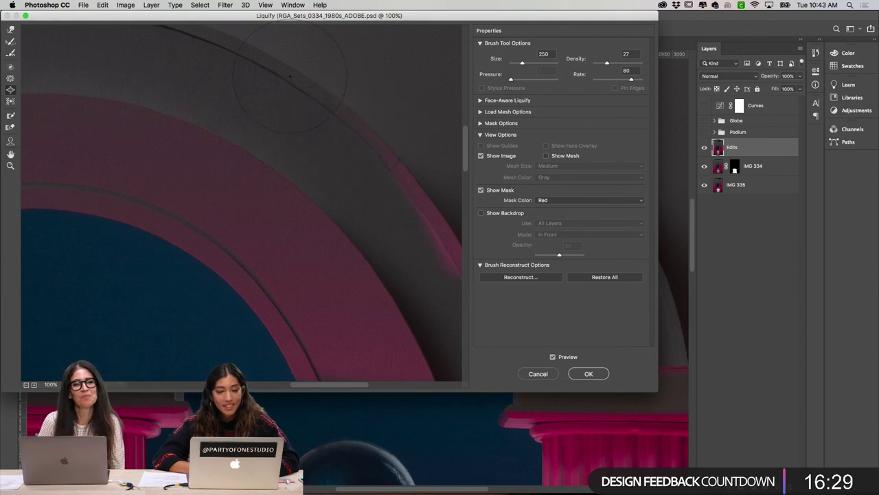
scroll(313, 91, down, 5)
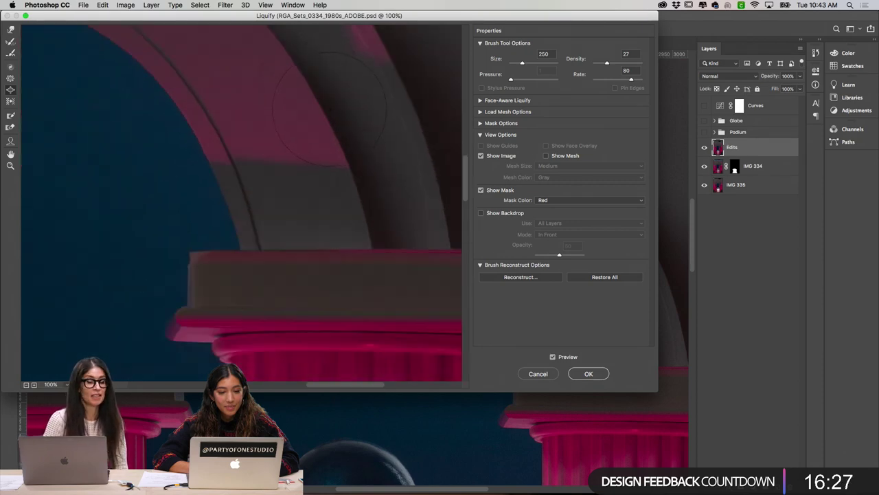
scroll(330, 109, down, 3)
scroll(330, 109, right, 3)
key(bracketleft)
key(bracketleft)
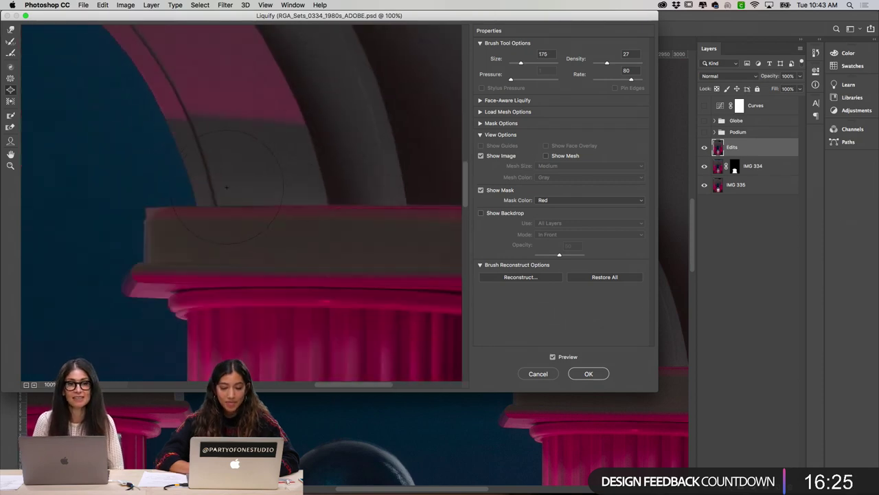
key(bracketright)
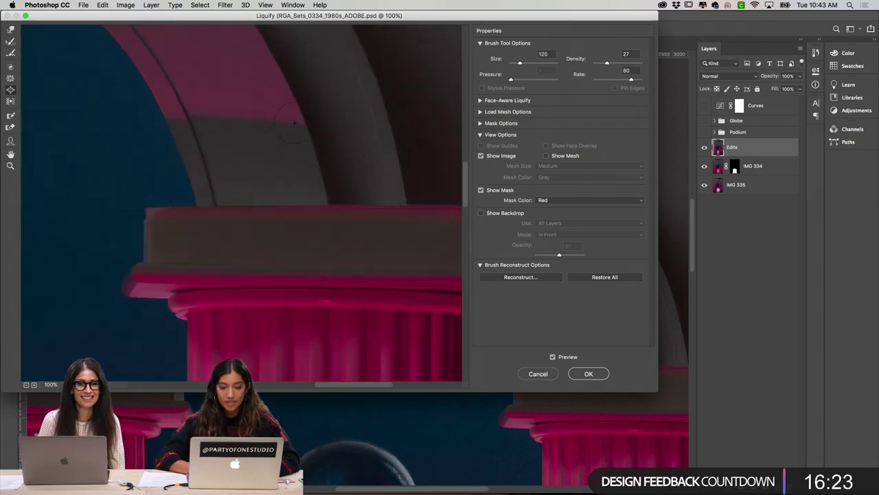
key(bracketright)
key(bracketright)
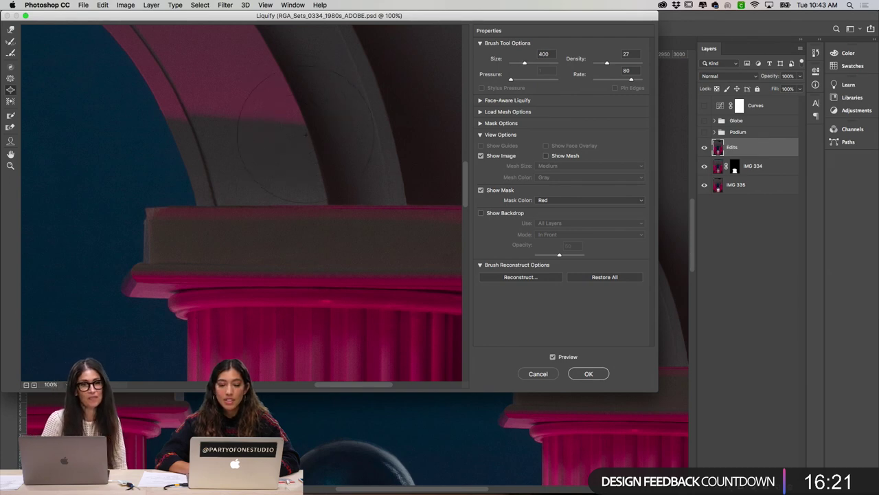
key(bracketleft)
key(bracketleft)
key(bracketleft)
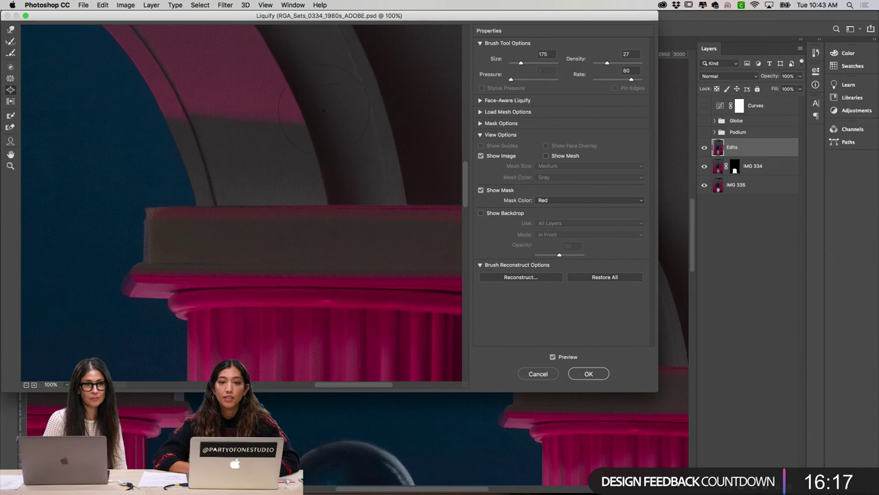
key(bracketright)
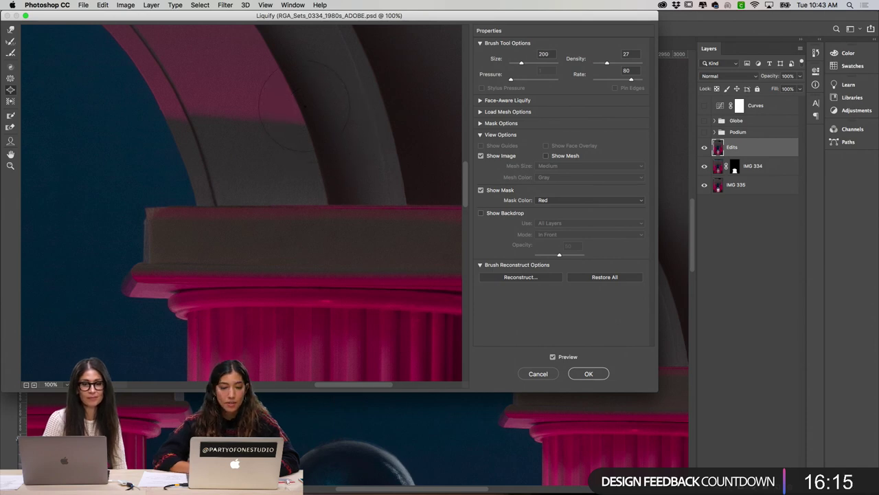
Step: Forward-warp the arch-podium junction at brush size 300 and commit the Liquify changes
click(10, 30)
key(bracketright)
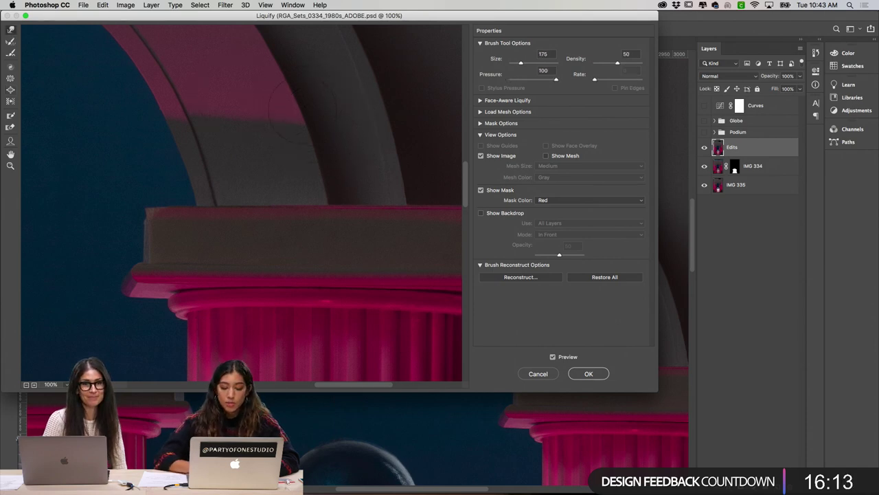
key(bracketright)
key(bracketright)
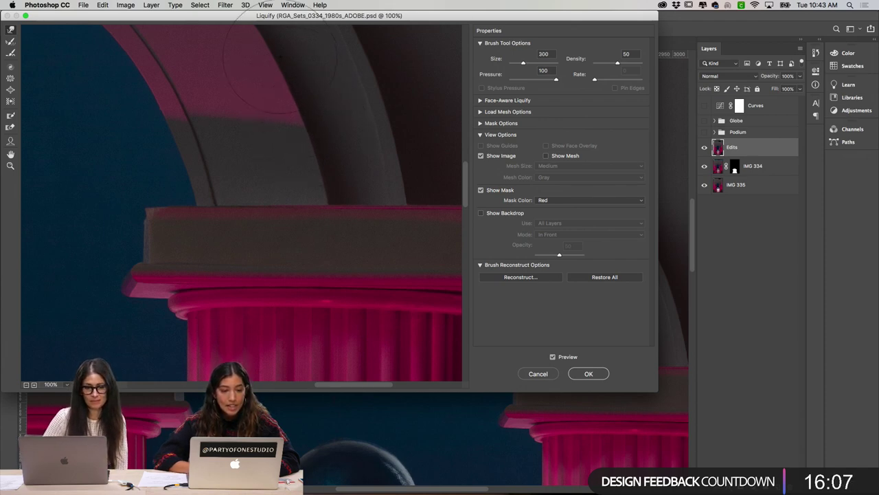
scroll(289, 92, left, 5)
scroll(288, 93, up, 2)
scroll(285, 101, up, 2)
scroll(285, 101, right, 2)
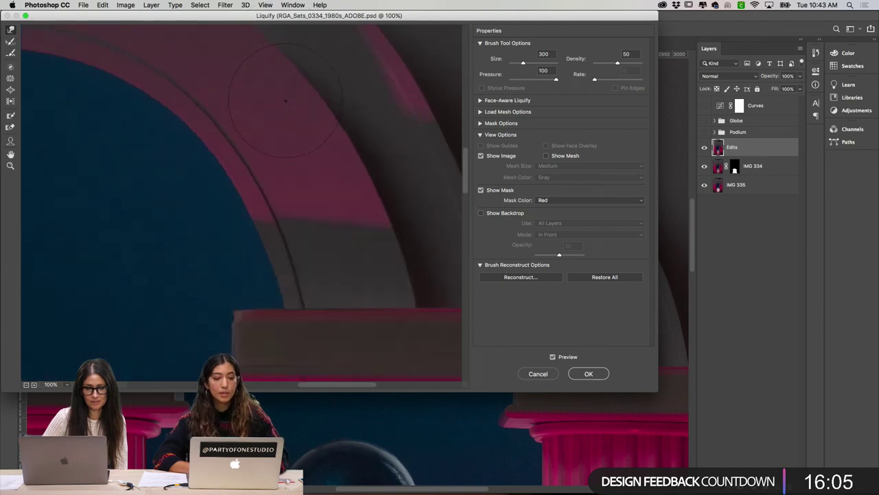
click(588, 373)
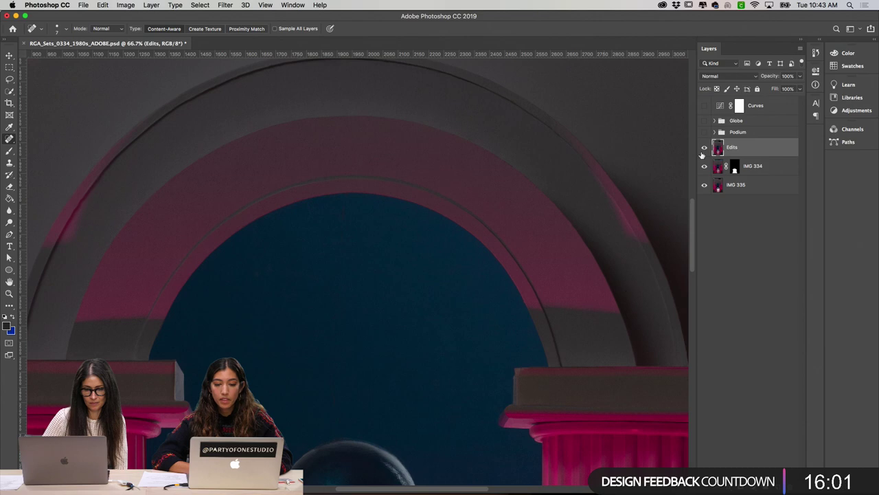
click(815, 53)
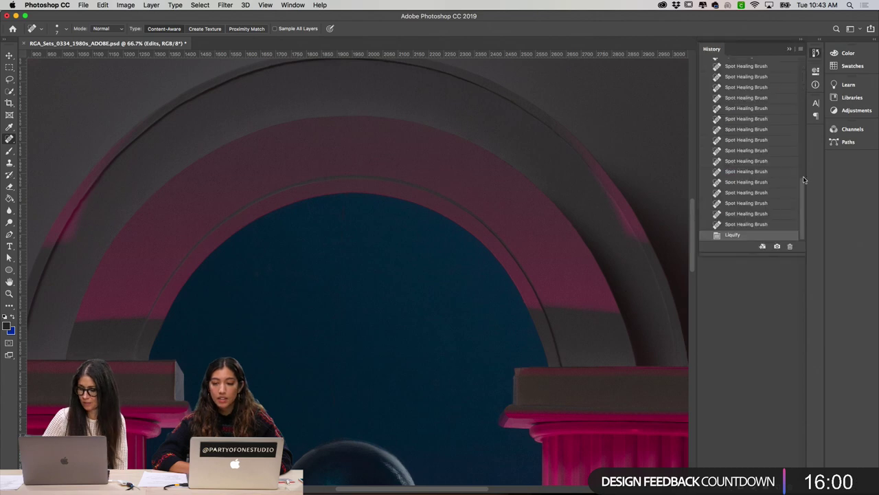
click(754, 225)
click(751, 236)
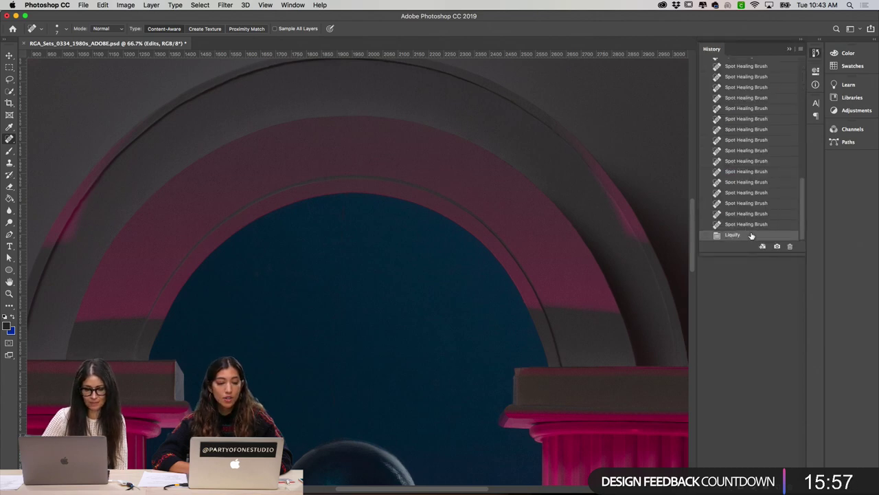
key(super+minus)
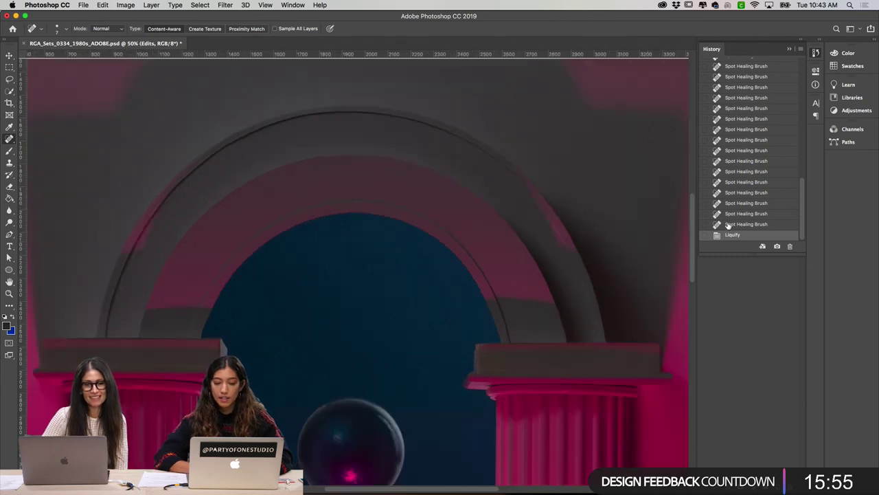
click(728, 226)
click(733, 235)
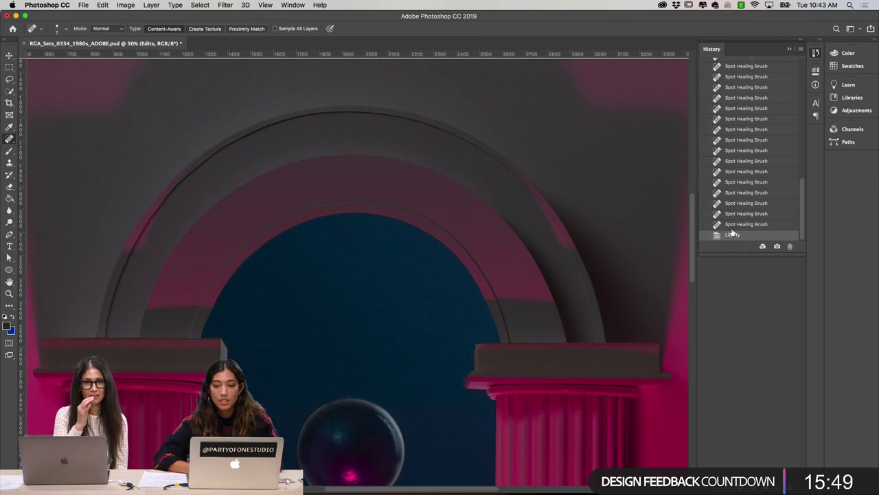
click(732, 225)
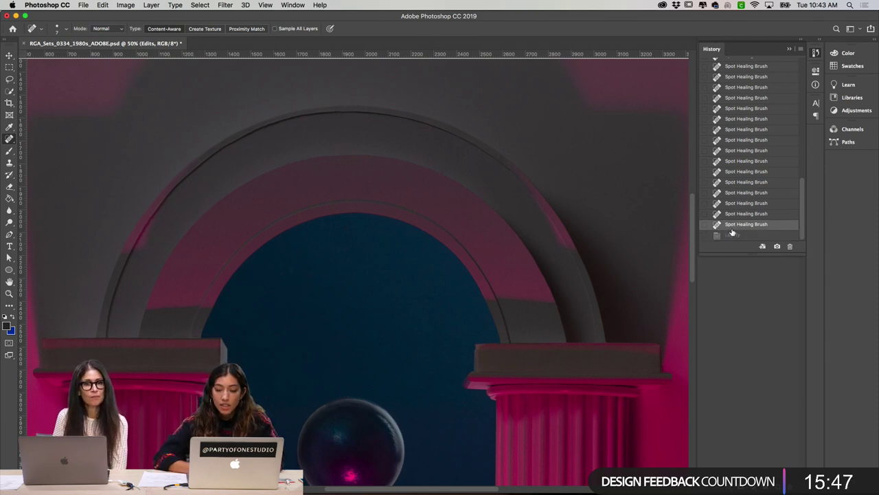
click(734, 235)
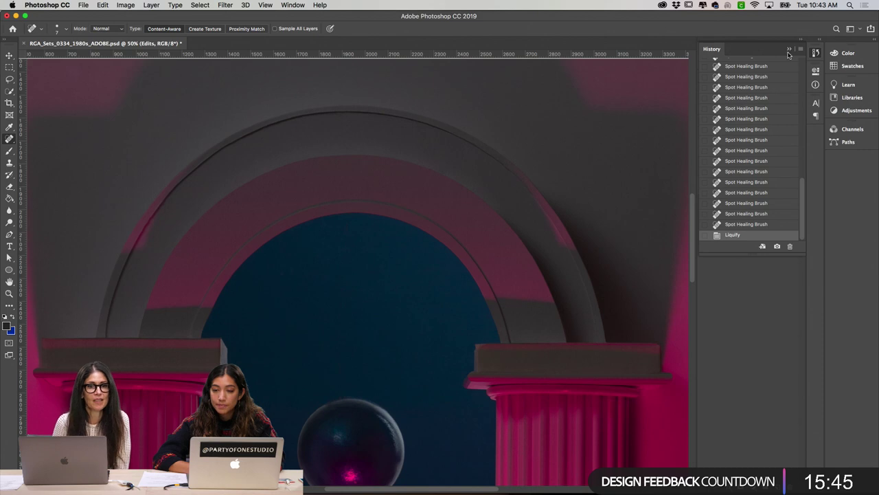
click(789, 50)
click(771, 317)
key(super+equal)
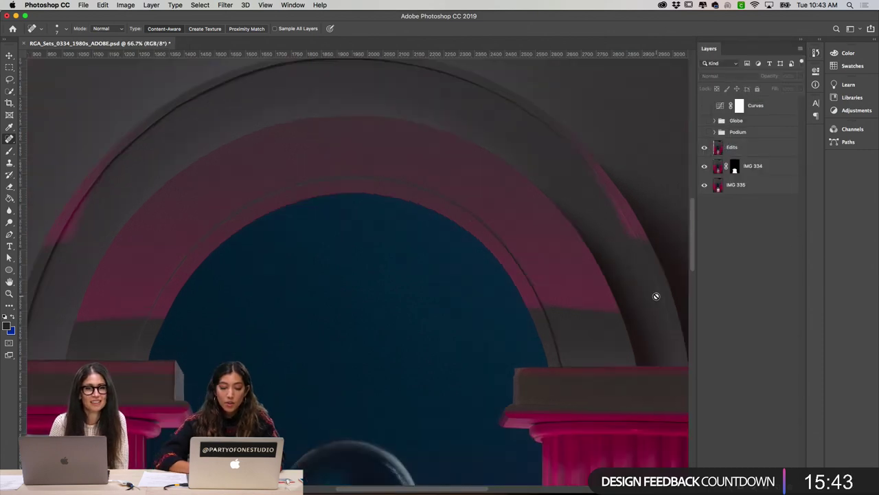
Step: Zoom out to the podium, check the guides over the columns, and expand the Podium group
key(super+minus)
key(super+minus)
scroll(567, 285, down, 2)
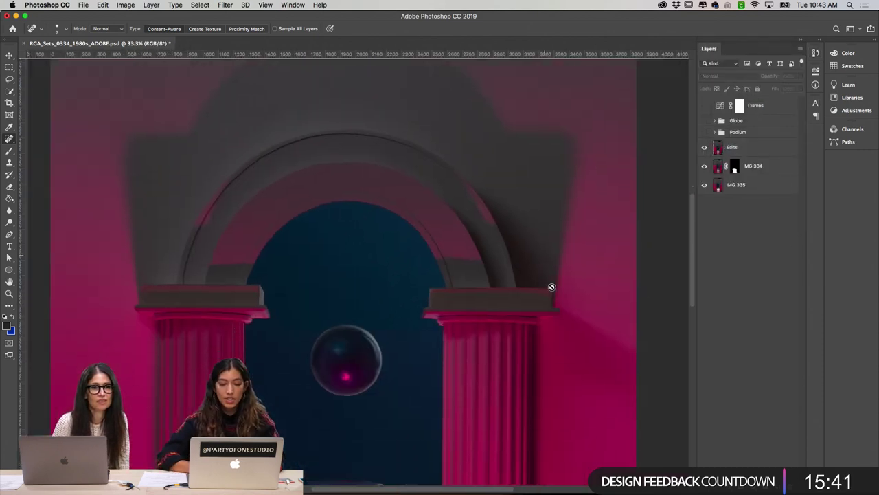
scroll(546, 265, down, 3)
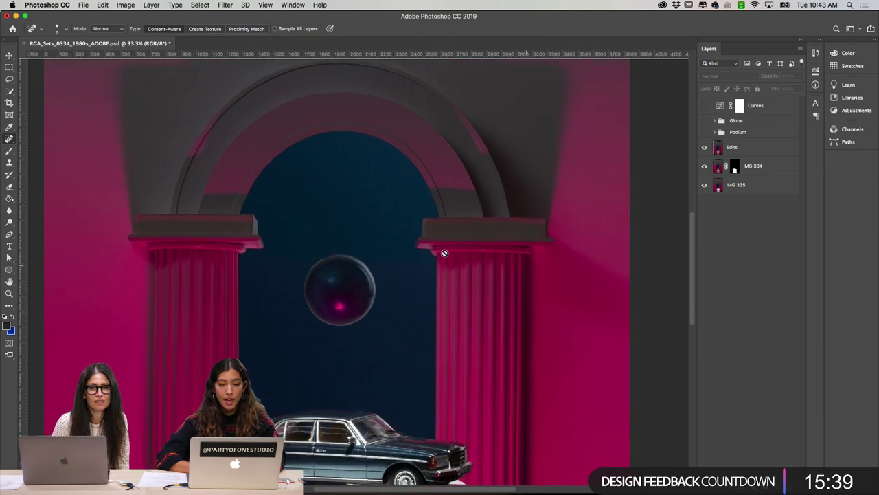
scroll(520, 235, down, 3)
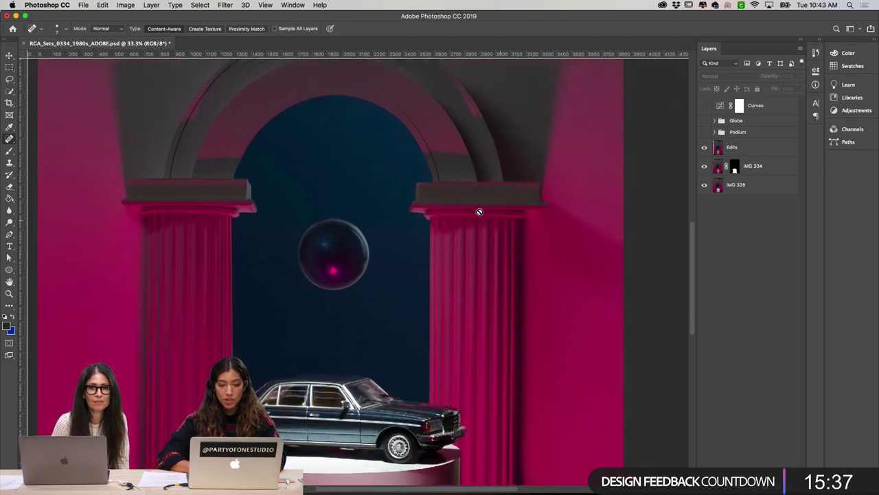
key(super+semicolon)
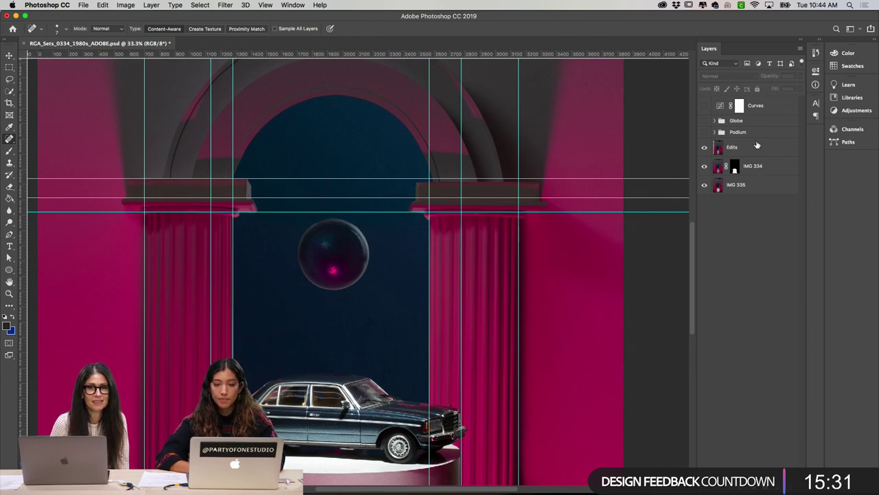
click(714, 132)
key(super+semicolon)
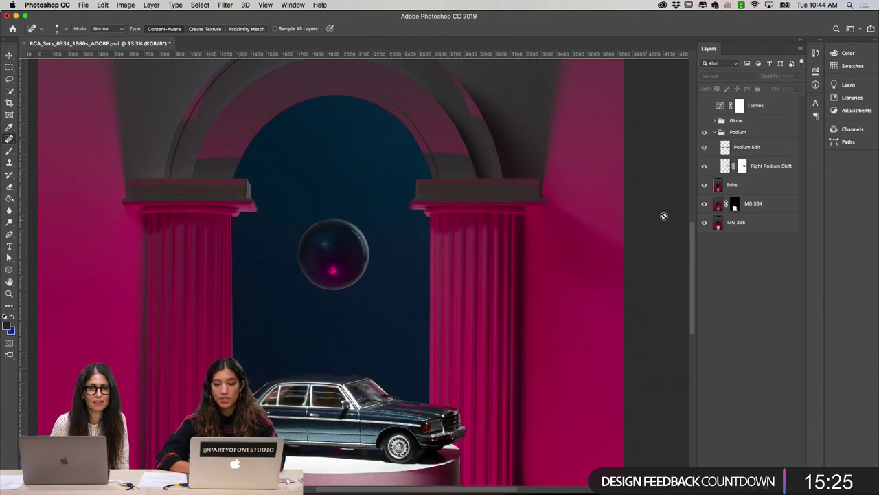
click(736, 191)
key(m)
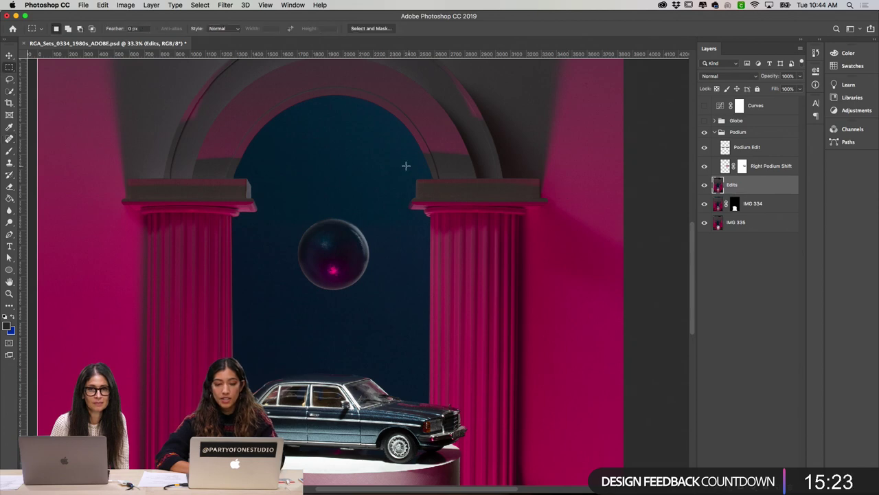
drag(394, 166, 566, 238)
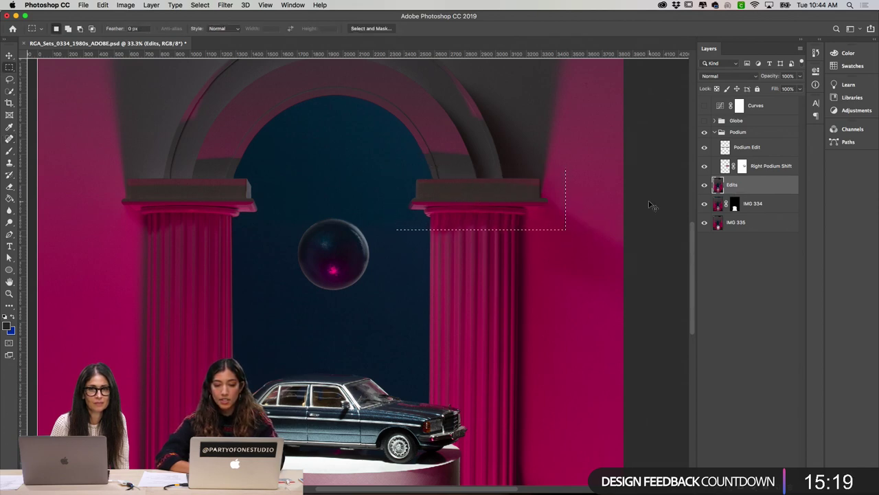
key(ctrl+z)
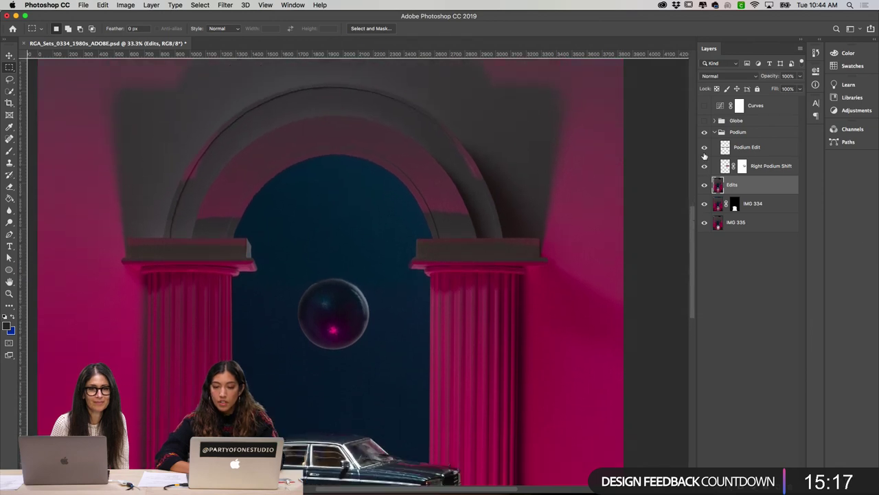
drag(704, 152, 704, 169)
click(703, 167)
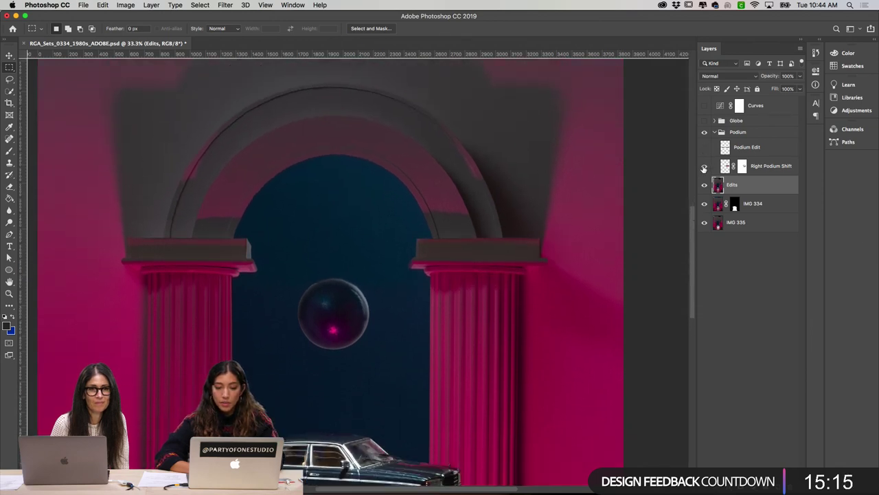
key(super+equal)
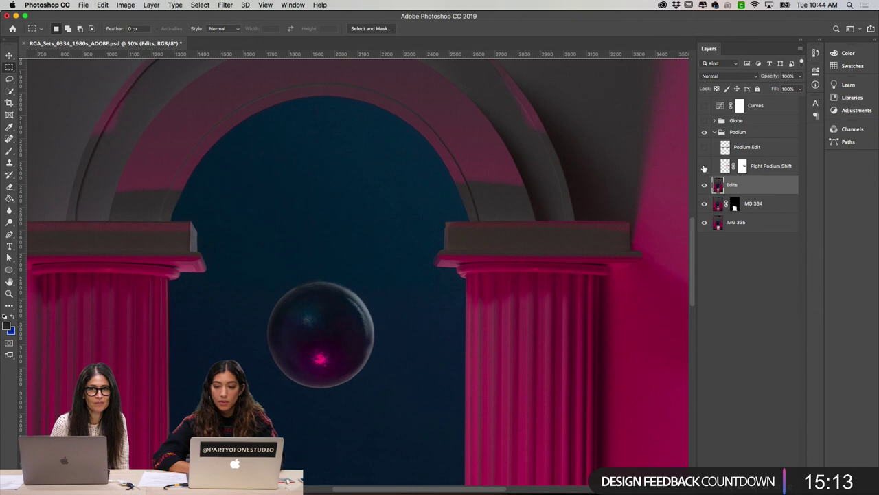
click(704, 167)
click(704, 167)
key(super+semicolon)
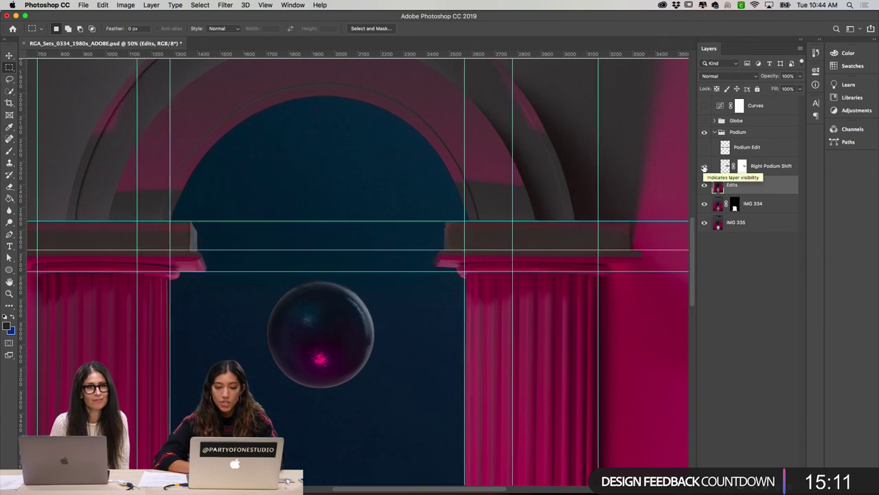
scroll(543, 189, down, 2)
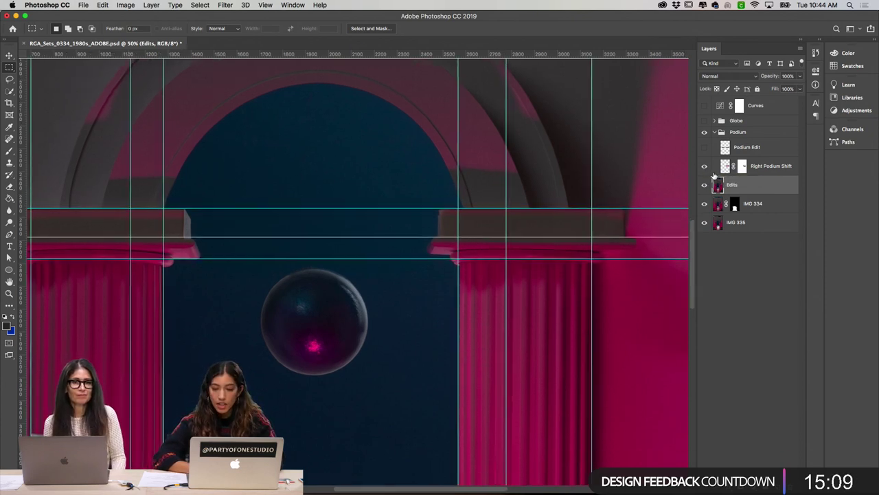
alt+click(742, 167)
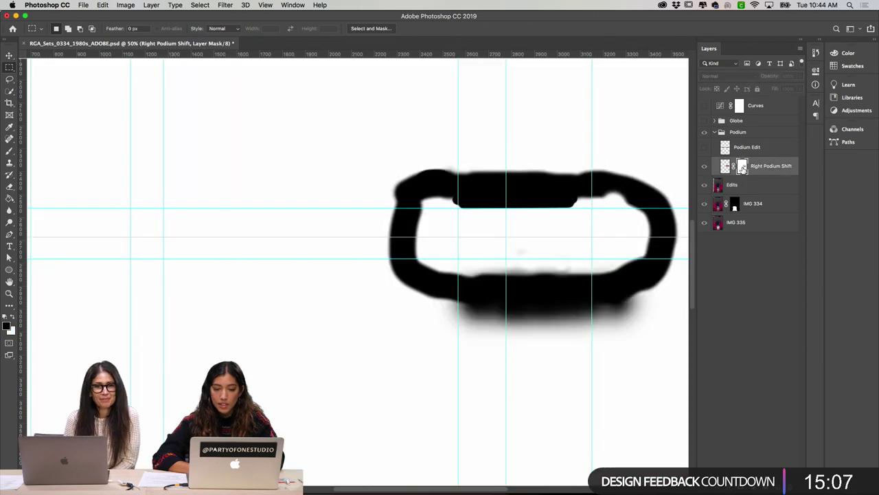
alt+click(742, 167)
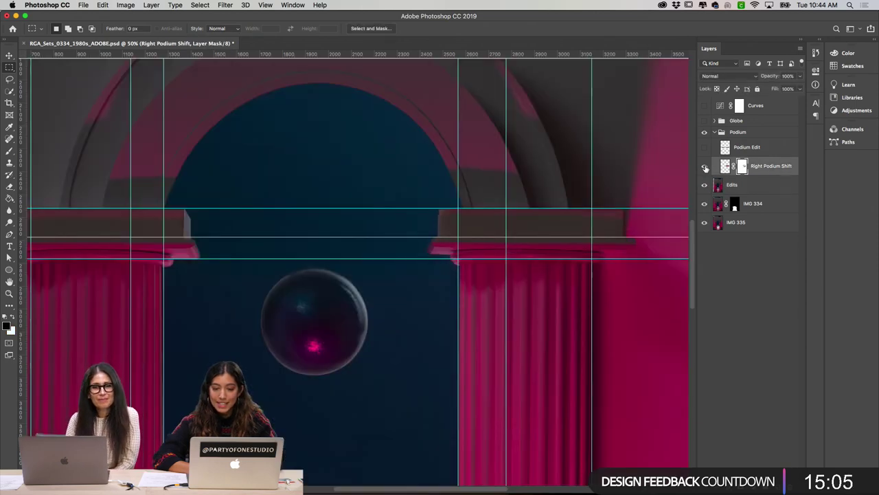
key(super+semicolon)
click(704, 148)
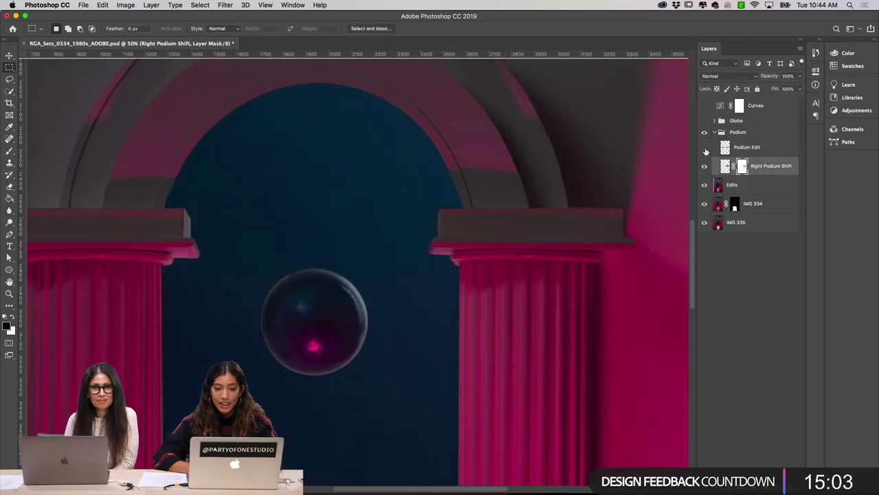
click(704, 148)
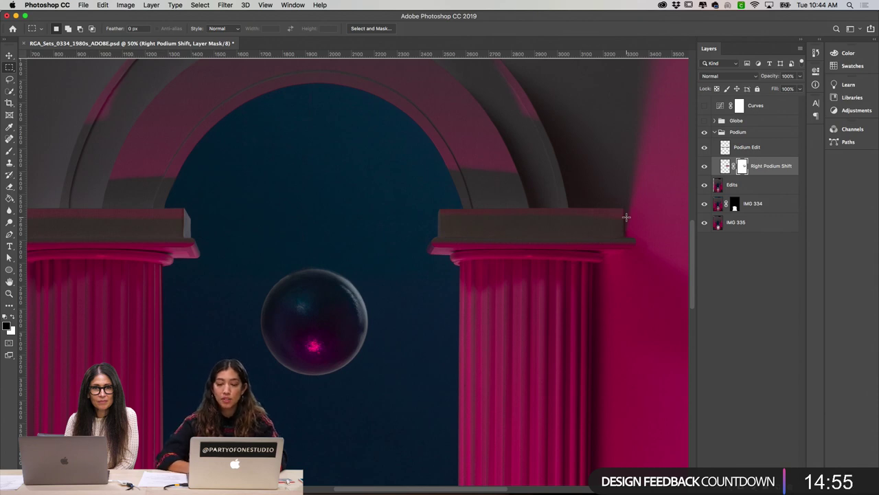
key(super+plus)
scroll(626, 216, right, 2)
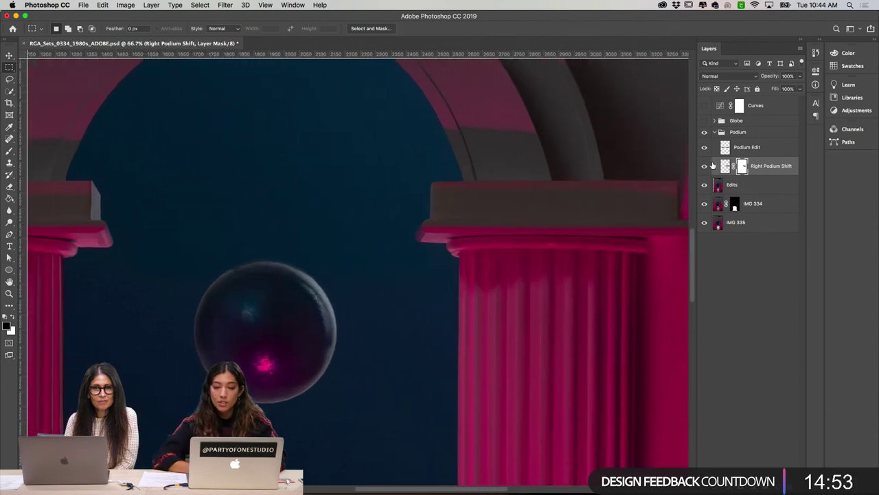
click(704, 166)
click(704, 149)
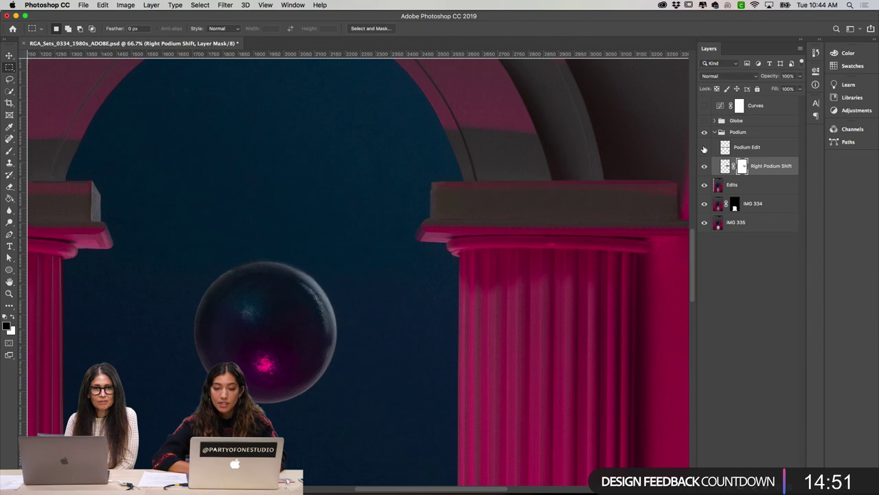
click(704, 148)
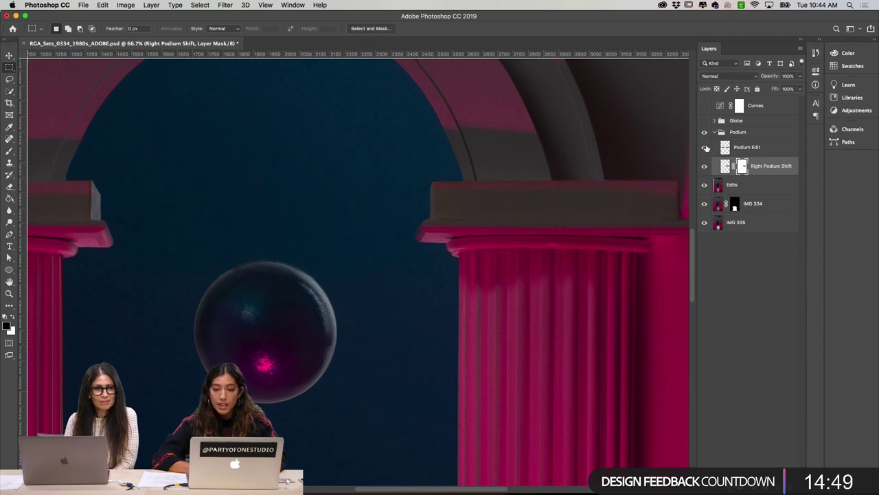
click(704, 148)
click(704, 148)
click(704, 148)
click(704, 148)
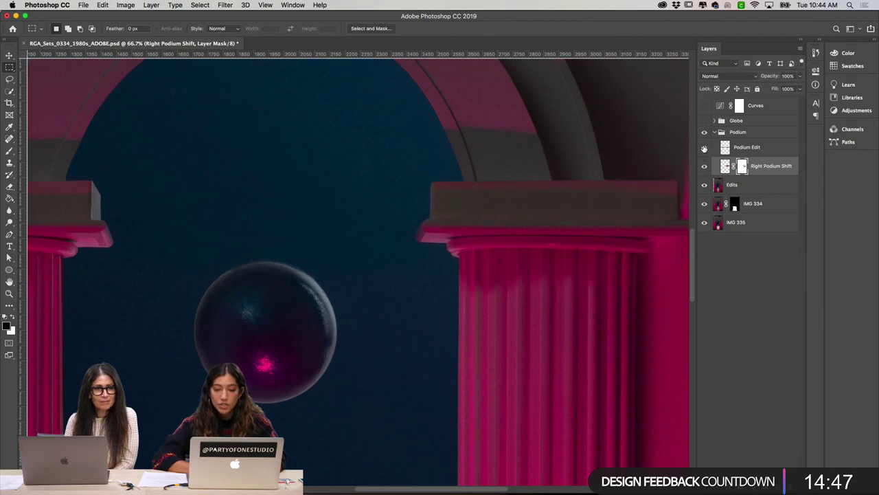
scroll(378, 300, left, 10)
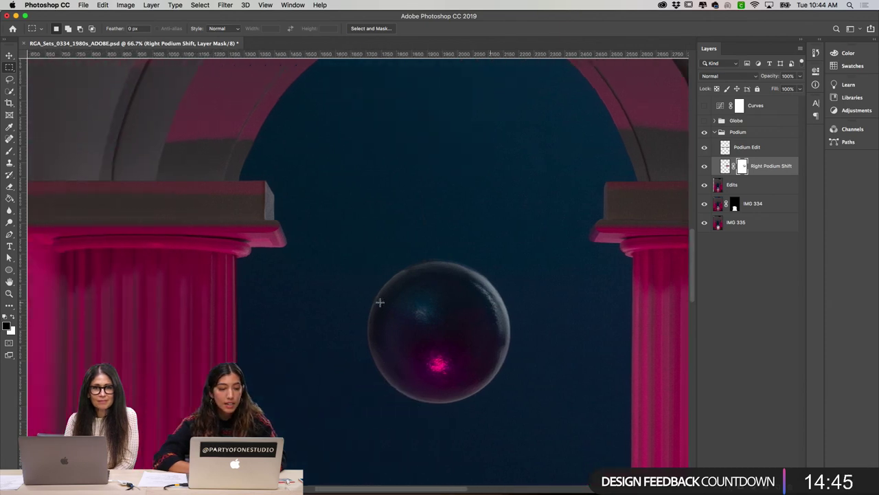
key(super+semicolon)
scroll(514, 256, right, 10)
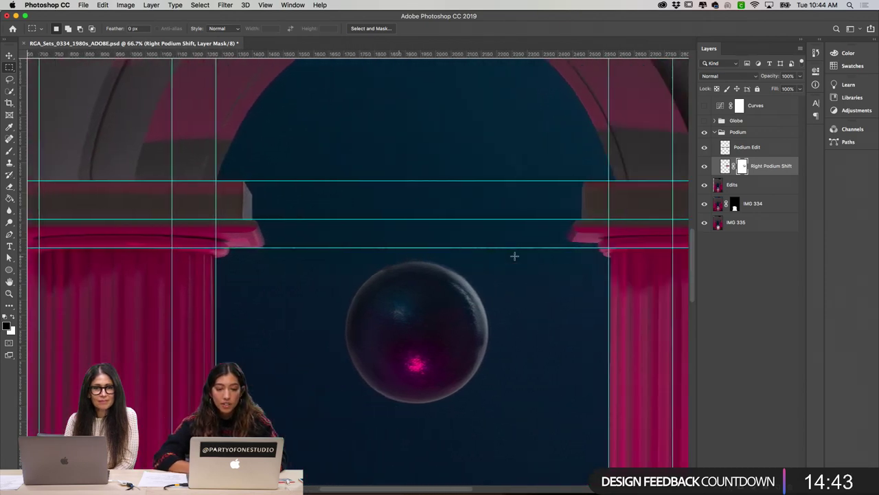
scroll(514, 256, left, 12)
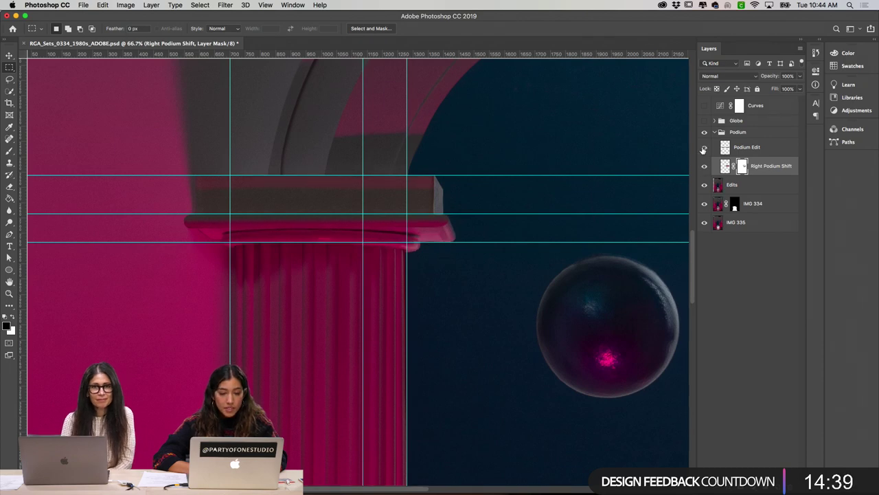
click(703, 147)
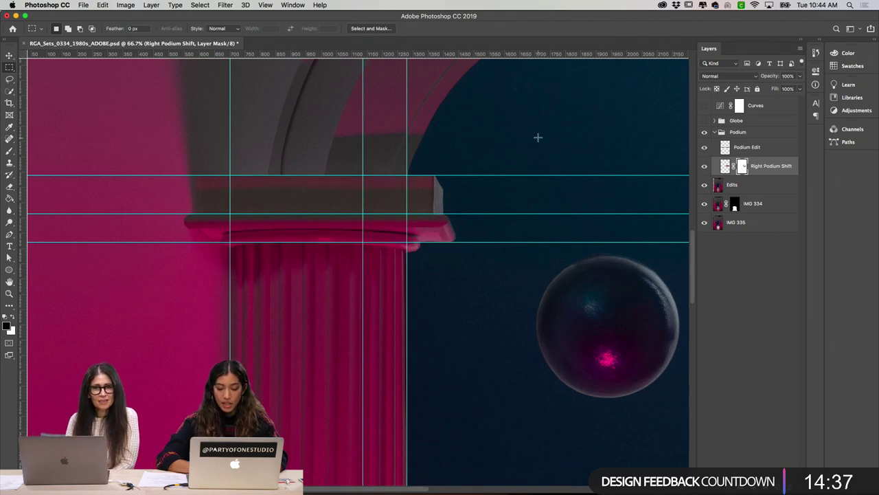
key(super+minus)
key(super+minus)
key(super+semicolon)
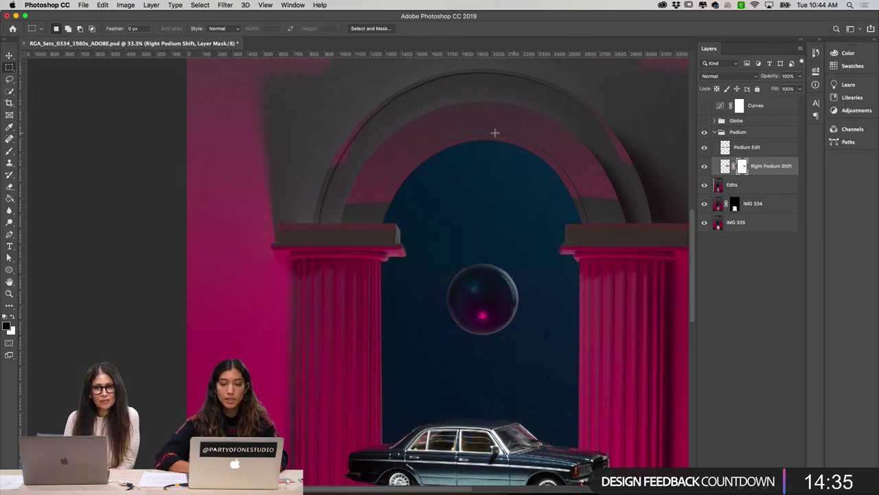
scroll(483, 133, right, 3)
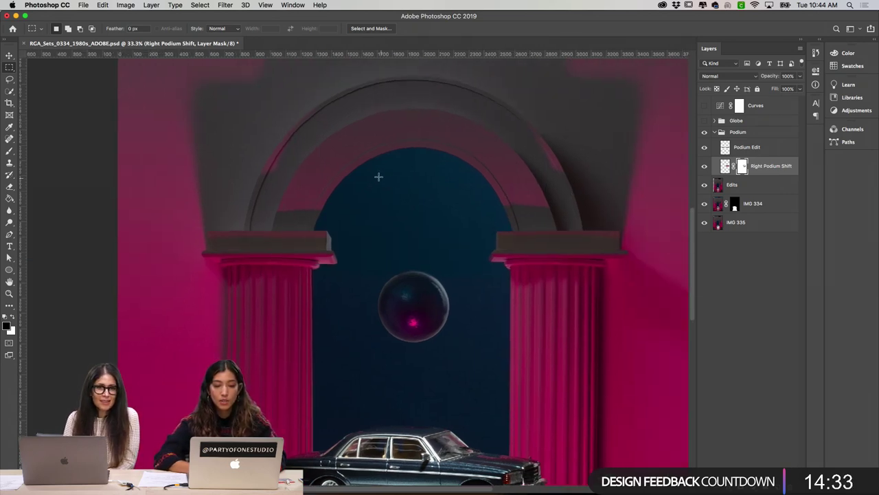
Step: Collapse the Podium group and bring the car on its pink podium into view
click(715, 132)
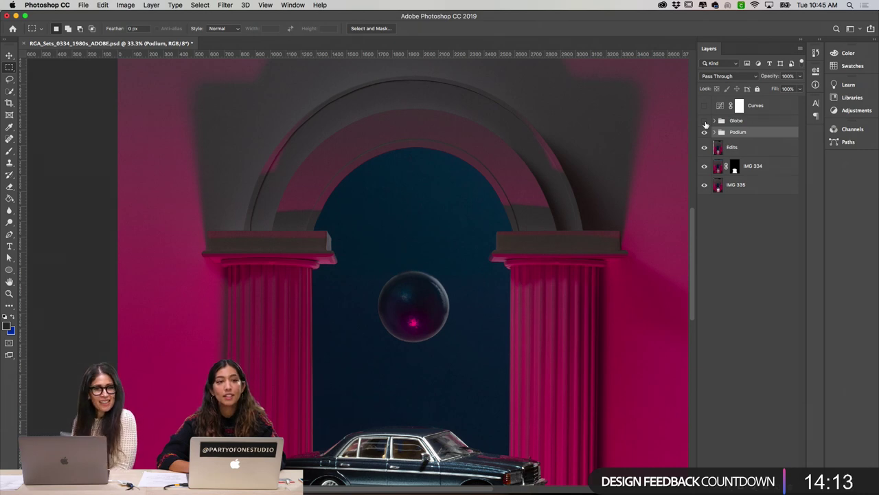
scroll(649, 70, down, 5)
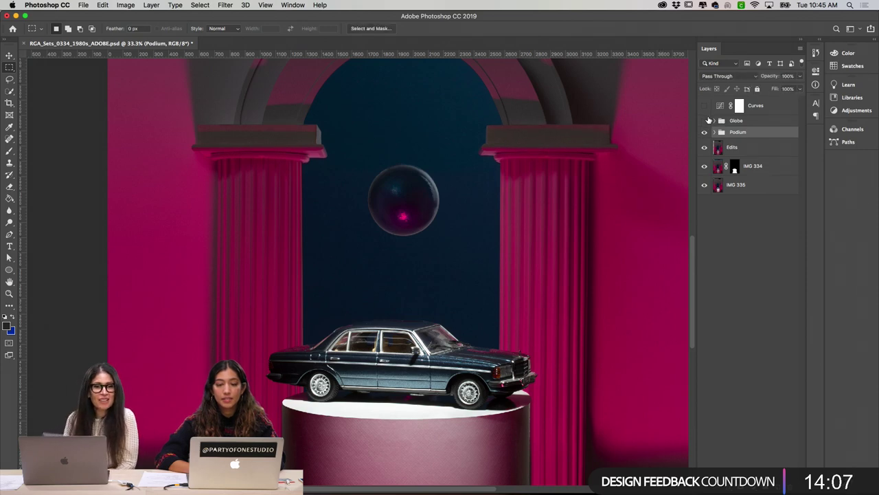
Step: Expand the Globe group, zoom on the globe, and compare it with the Globe layer hidden and shown
click(713, 121)
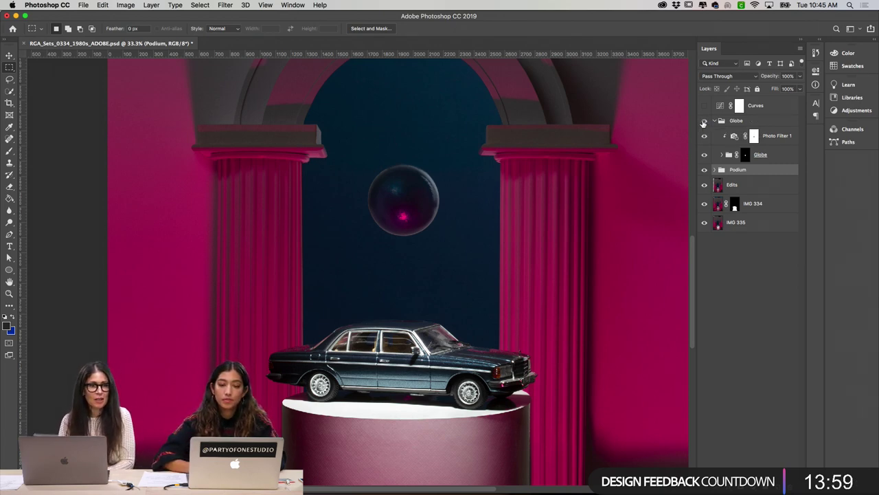
key(super+equal)
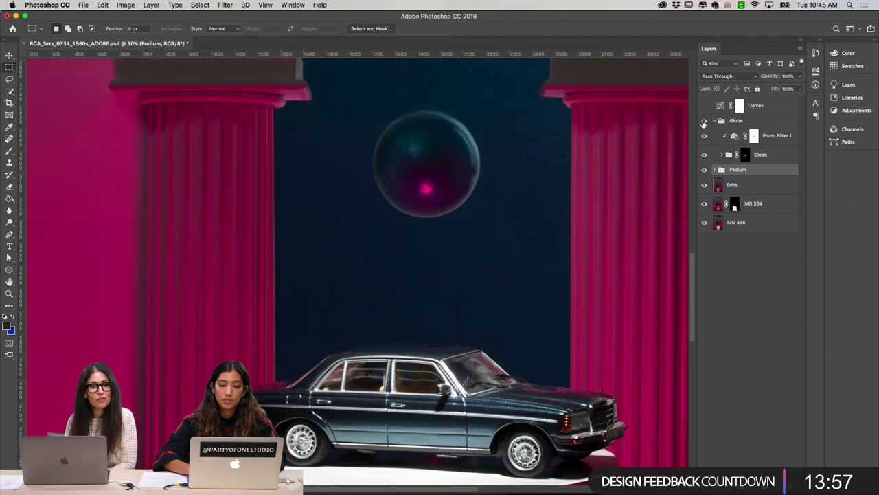
scroll(447, 210, up, 2)
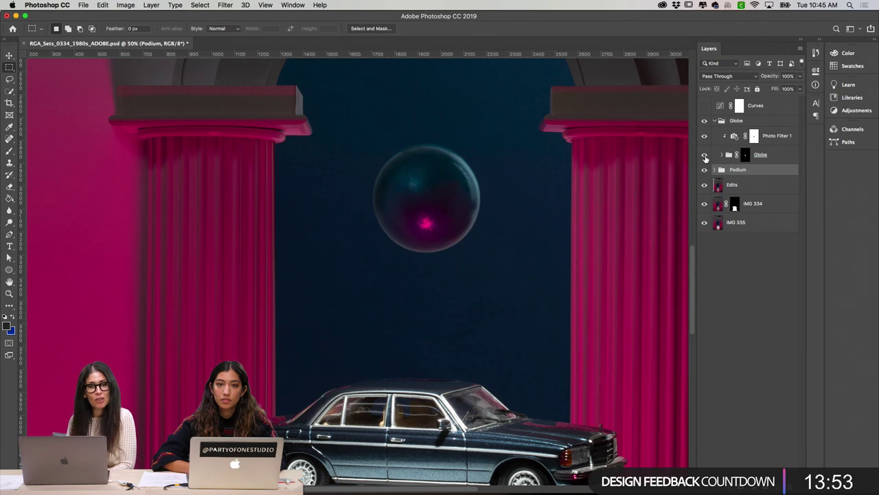
click(705, 158)
click(704, 158)
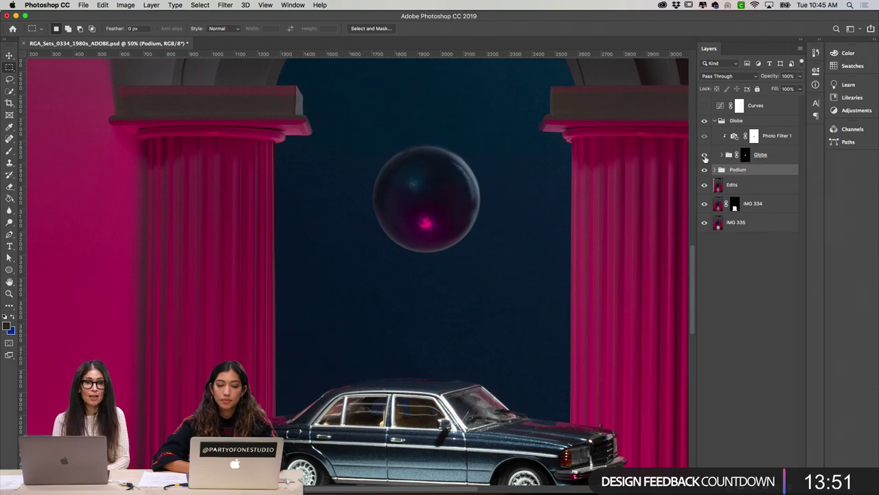
key(super+equal)
scroll(612, 164, right, 3)
scroll(611, 163, up, 2)
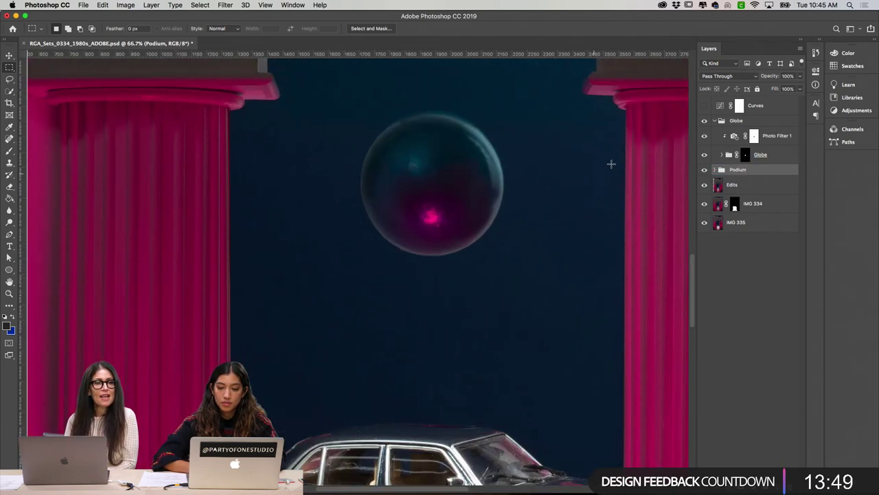
click(722, 154)
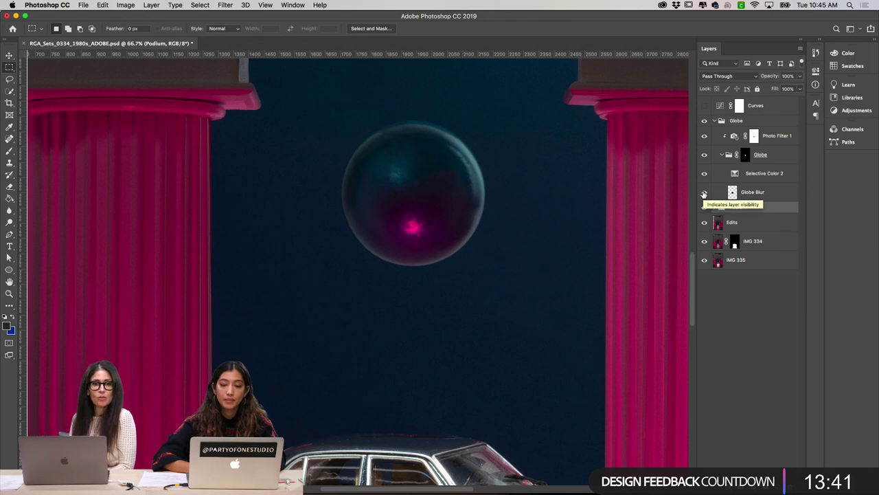
Step: At 100% zoom, turn on the Globe Blur layer over the globe
key(super+plus)
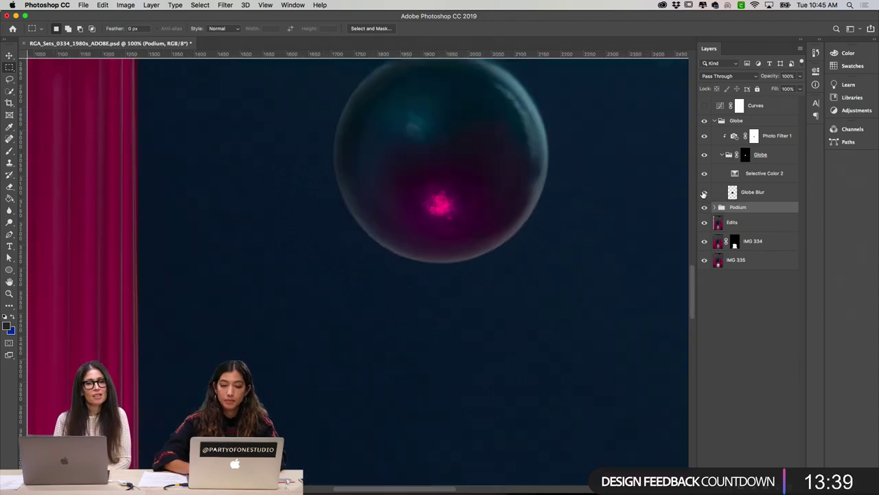
scroll(599, 216, up, 5)
scroll(600, 217, right, 2)
scroll(599, 217, up, 1)
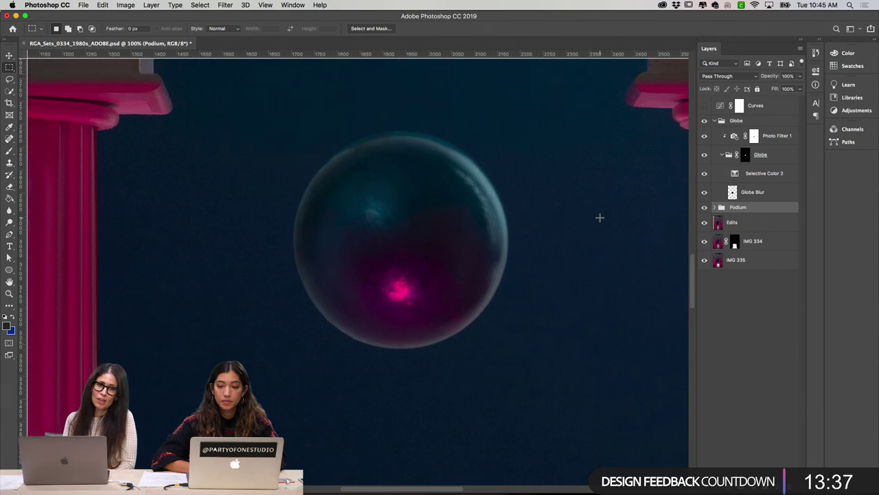
click(704, 193)
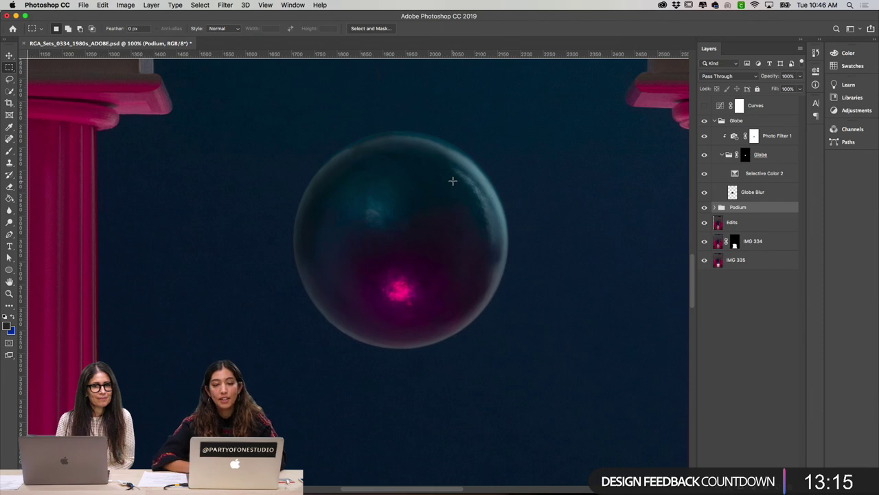
Step: Recheck the full composite, then compare the globe at 100% with Globe Blur toggled
key(super+minus)
scroll(412, 178, down, 4)
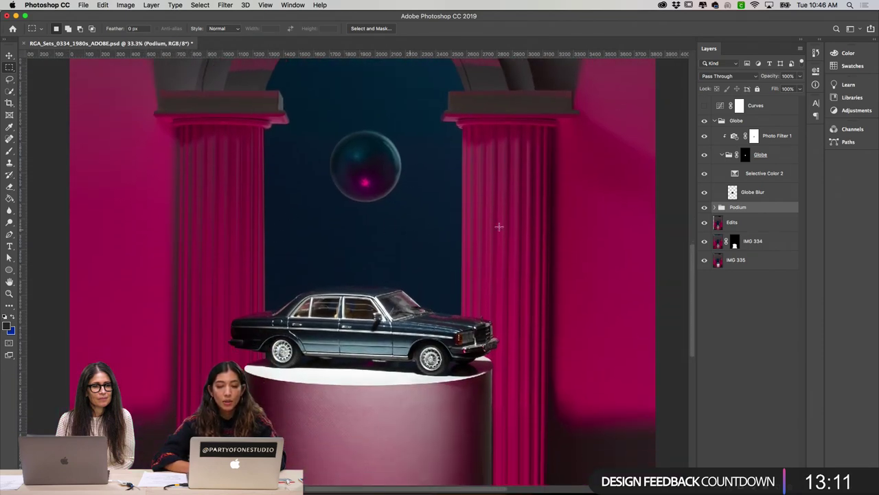
key(super+equal)
key(super+equal)
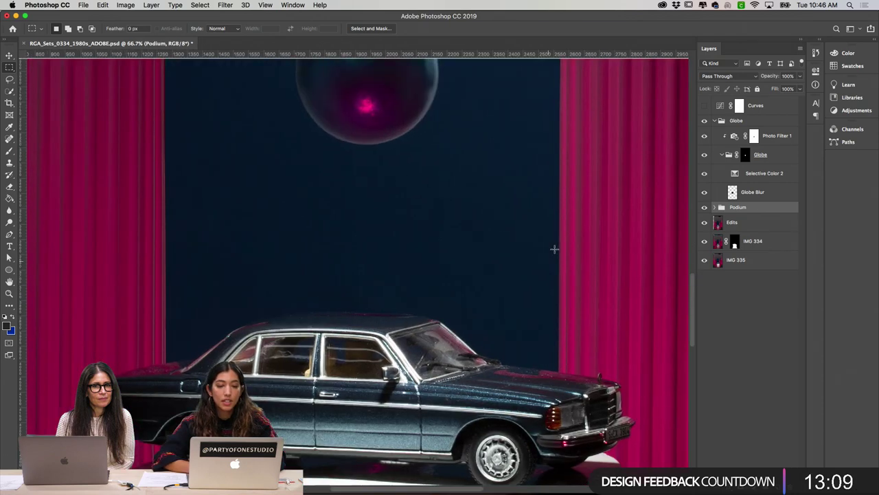
scroll(554, 249, up, 2)
key(super+equal)
scroll(554, 249, up, 3)
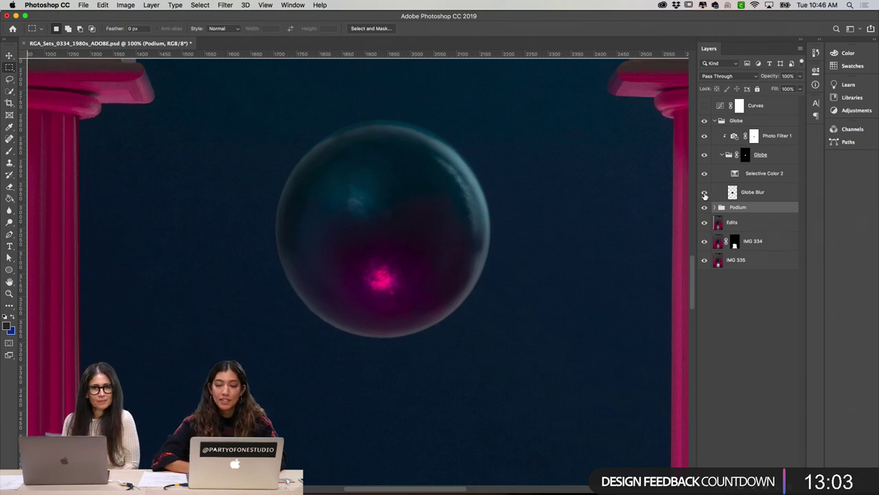
click(704, 193)
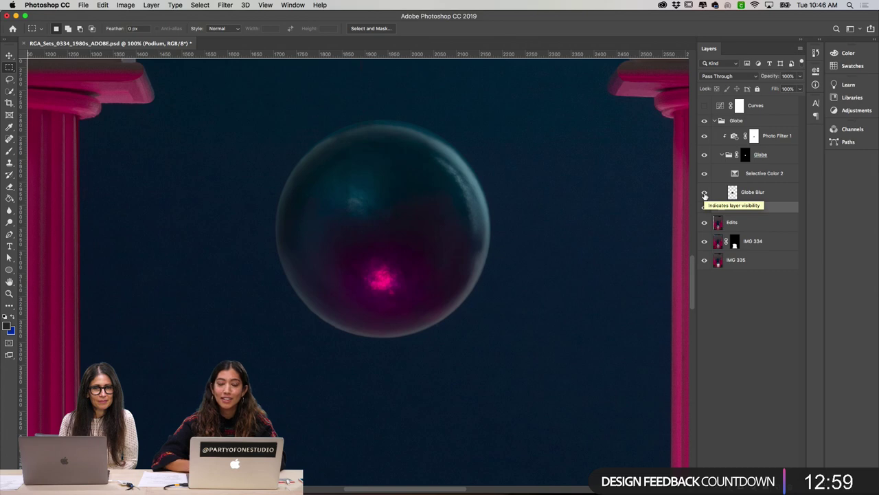
click(704, 193)
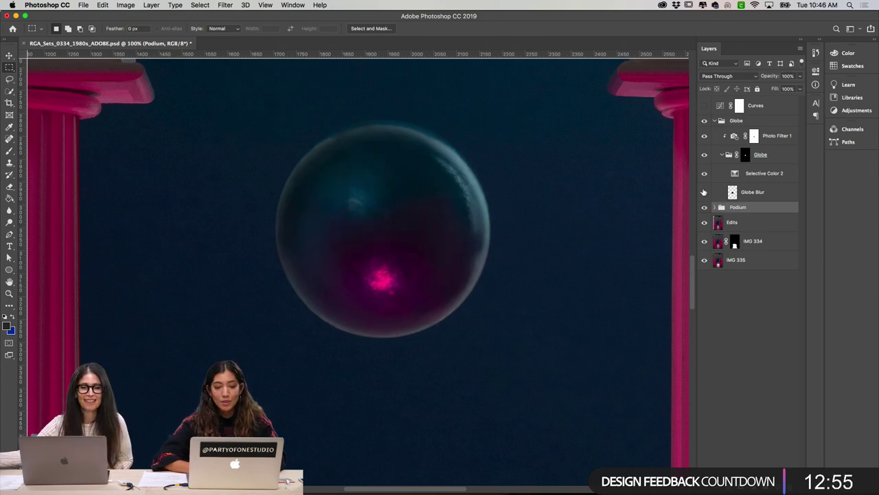
click(747, 155)
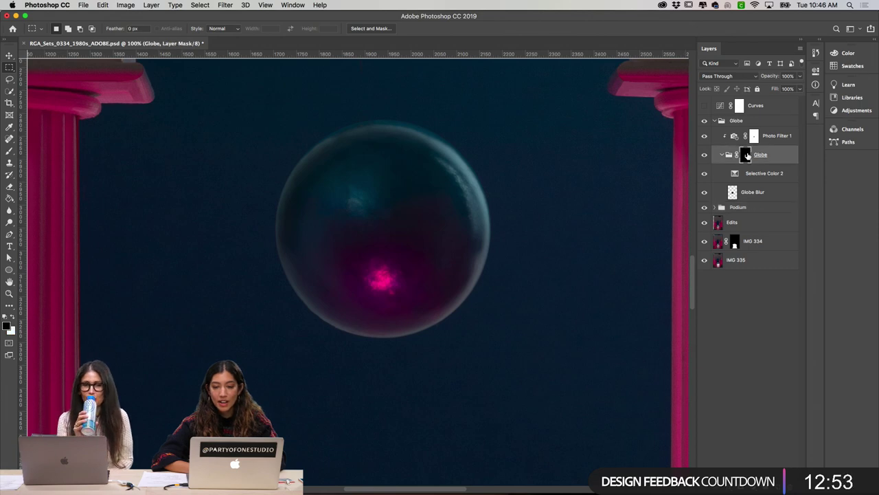
alt+click(748, 155)
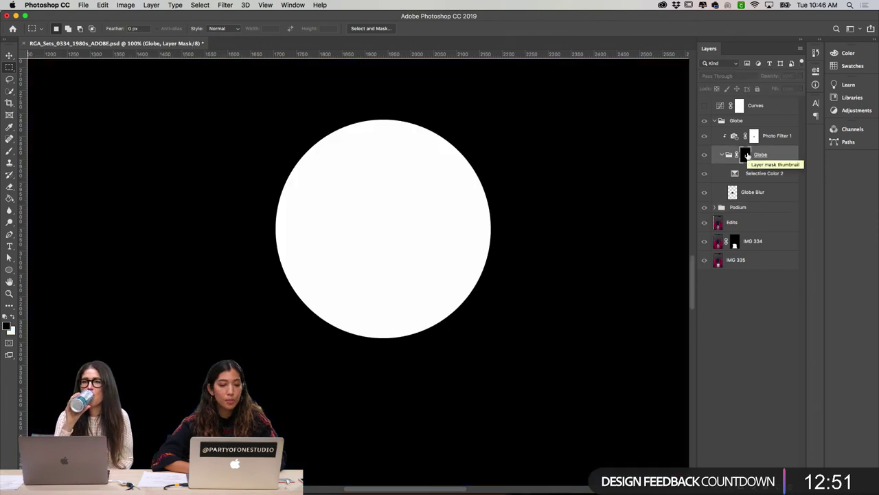
alt+click(747, 155)
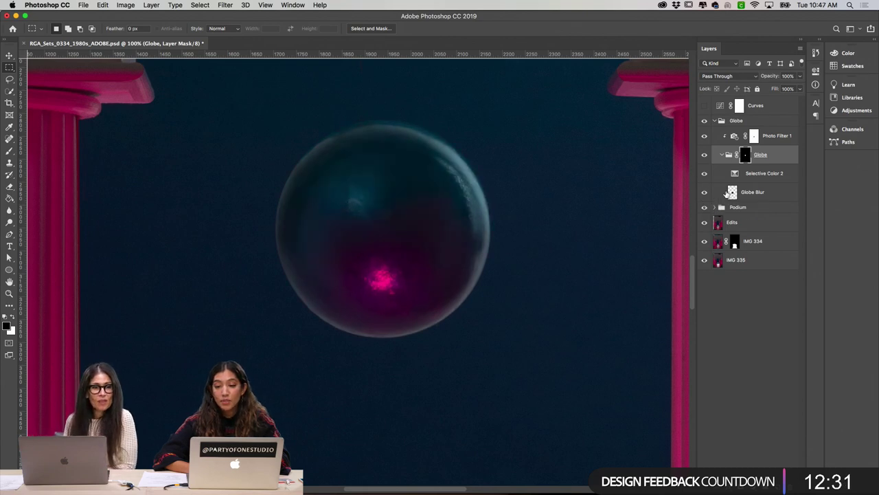
click(733, 195)
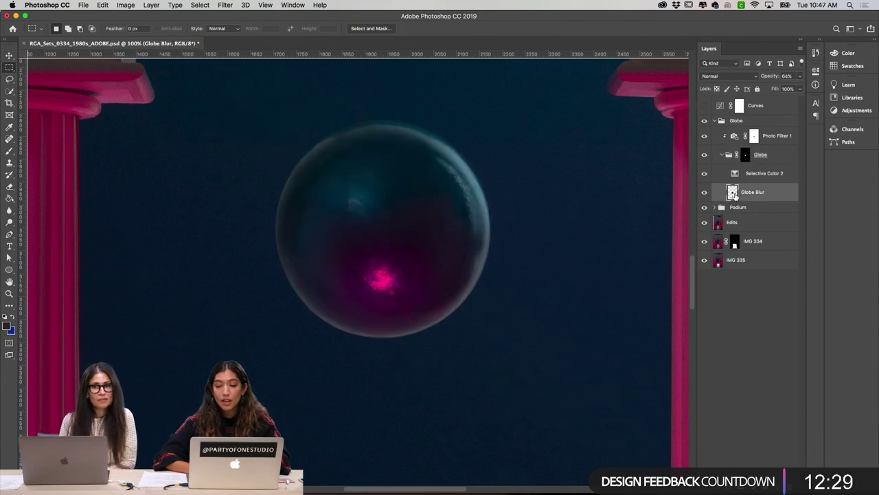
click(706, 193)
click(706, 194)
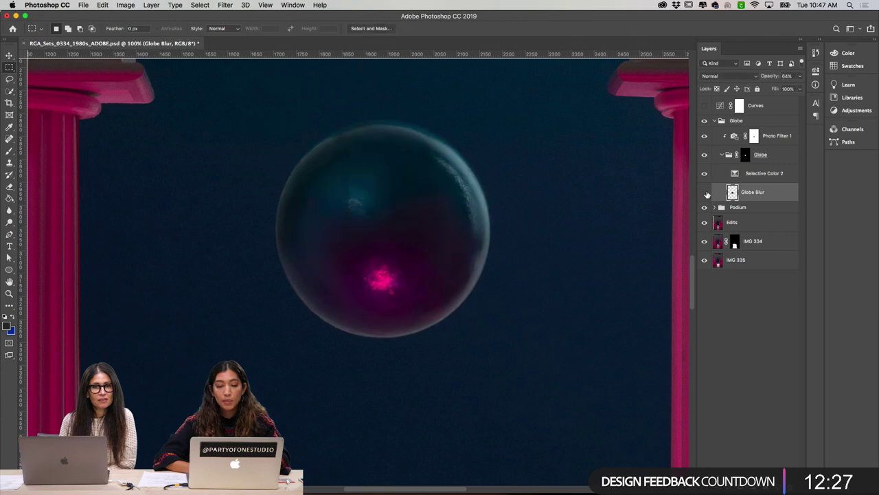
click(705, 193)
click(705, 194)
click(705, 193)
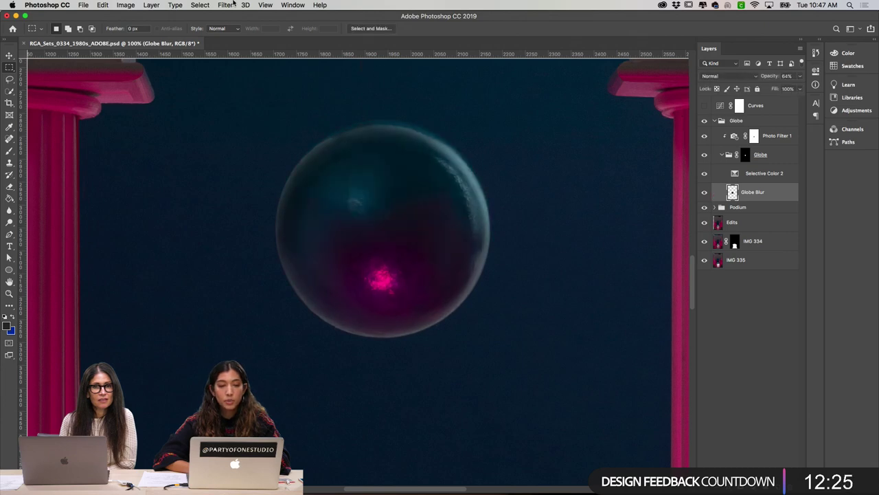
click(226, 4)
mouse_move(258, 168)
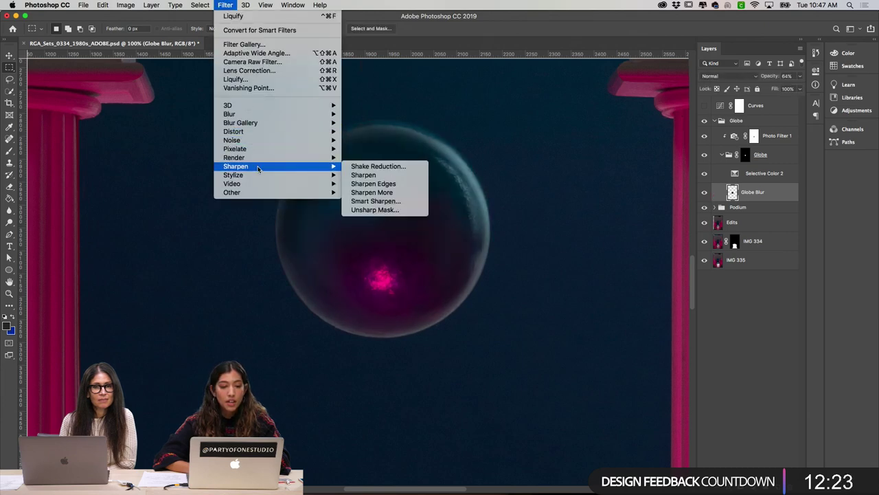
mouse_move(252, 134)
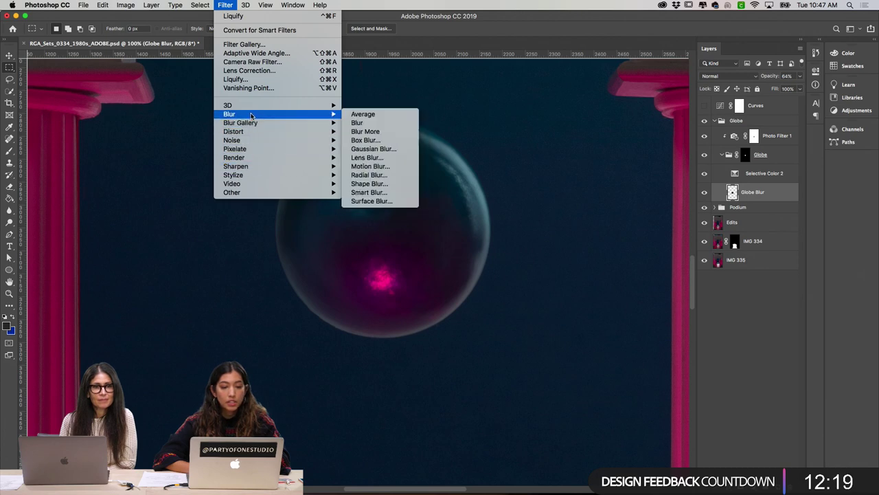
key(Escape)
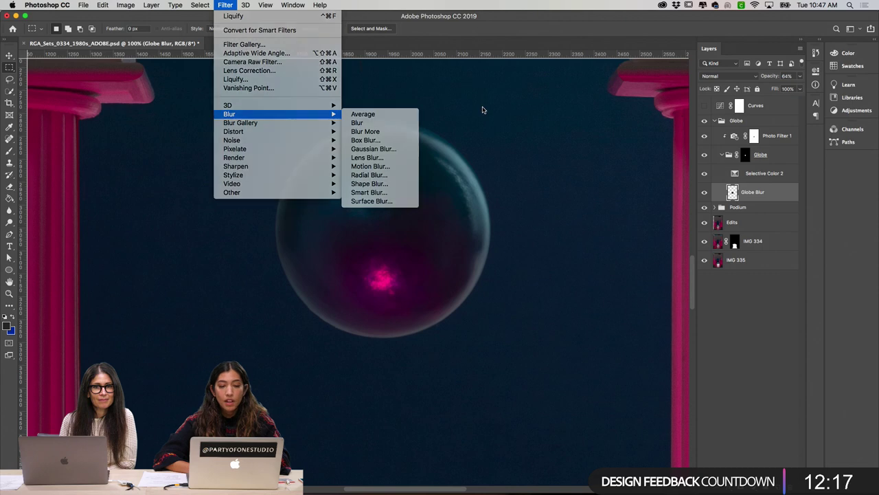
click(704, 192)
click(703, 192)
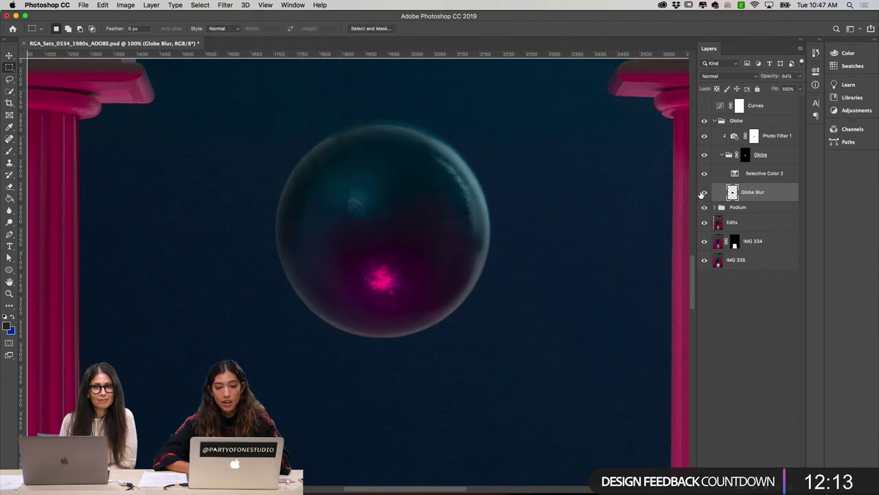
click(745, 155)
alt+click(745, 155)
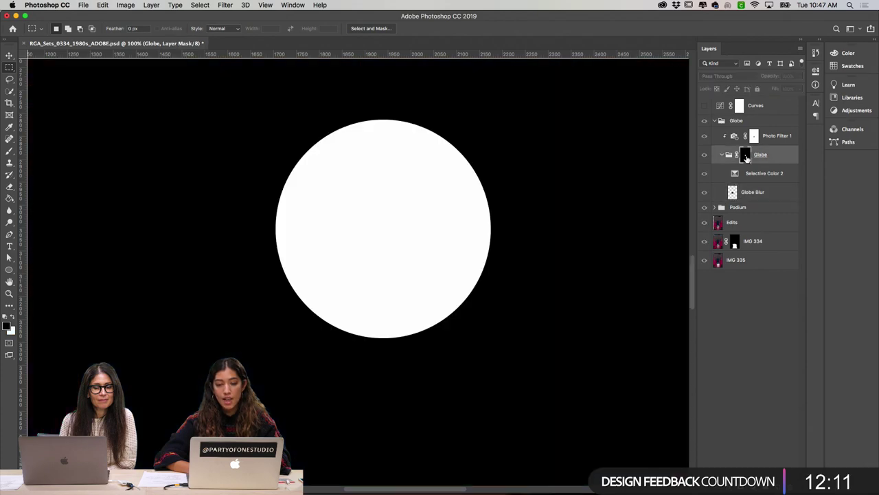
alt+click(745, 155)
click(704, 193)
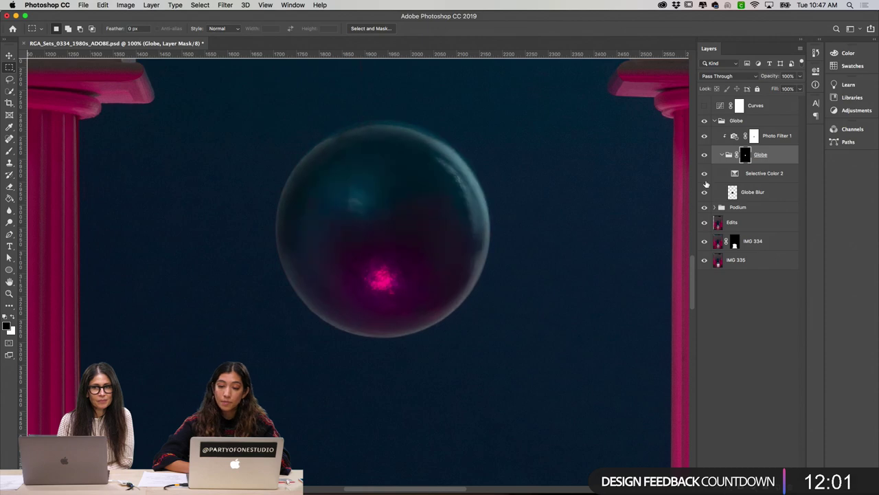
Step: In Selective Color 2, shift the Blues range's Cyan and Yellow sliders up, then toggle the layer to compare
double_click(735, 173)
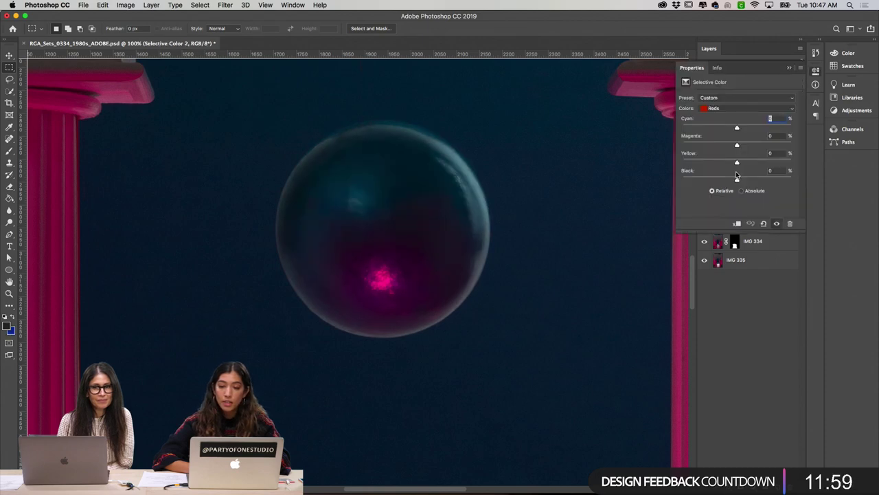
click(754, 108)
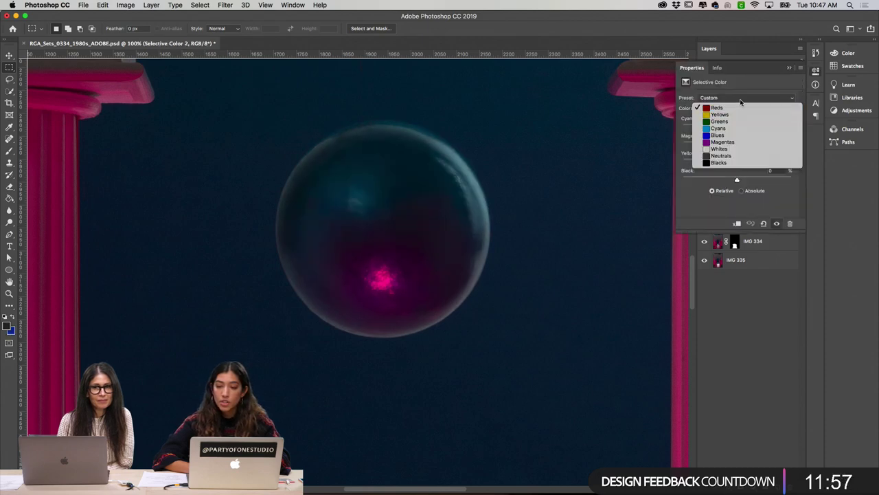
click(739, 134)
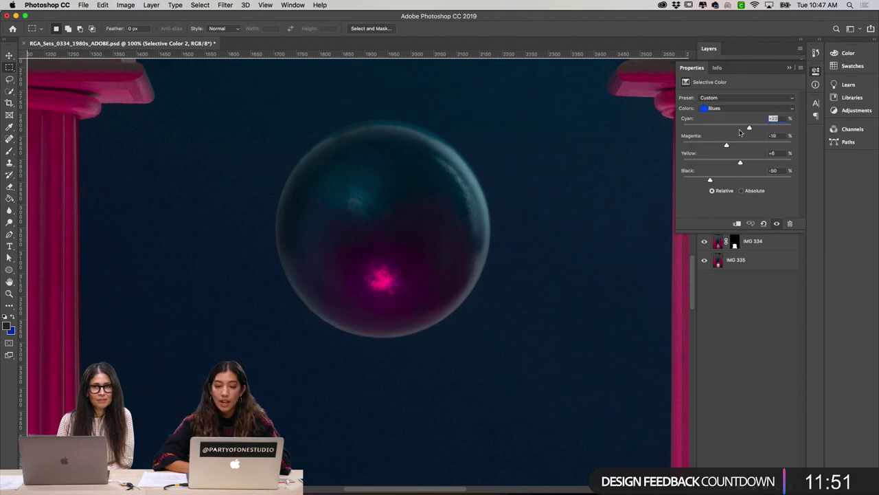
mouse_move(739, 130)
mouse_down()
mouse_move(721, 130)
mouse_move(762, 129)
mouse_move(752, 128)
mouse_up()
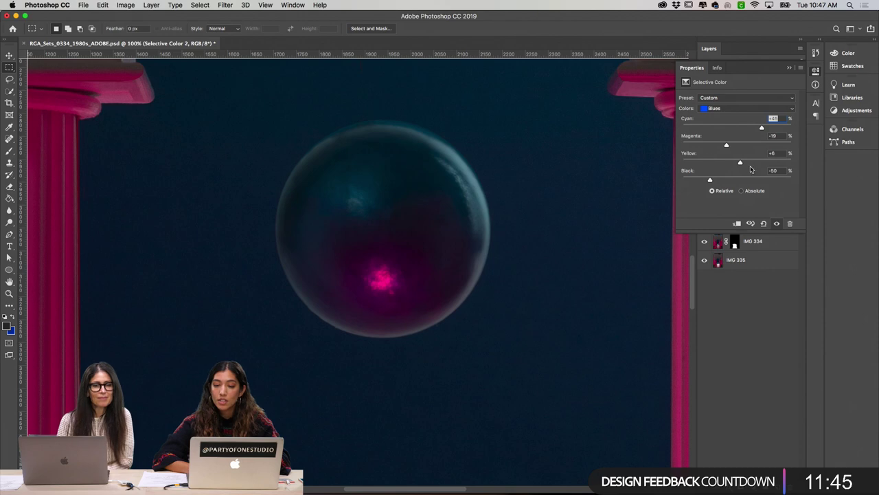
drag(740, 162, 743, 162)
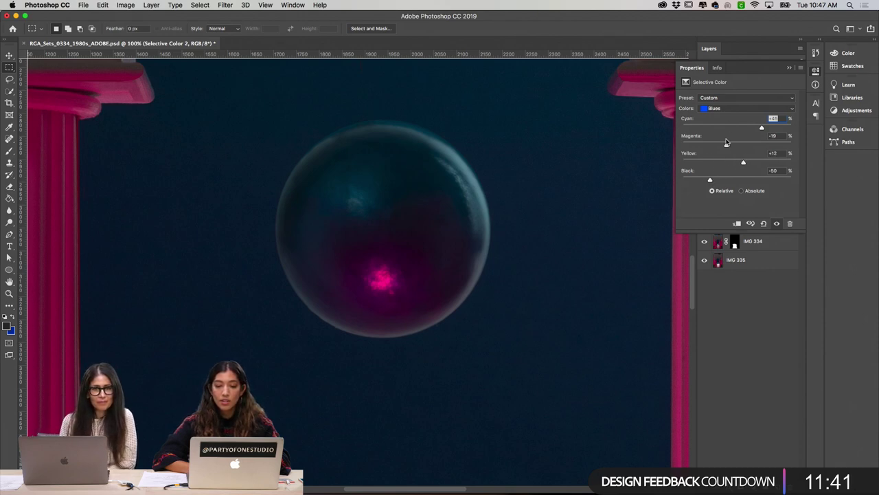
click(789, 68)
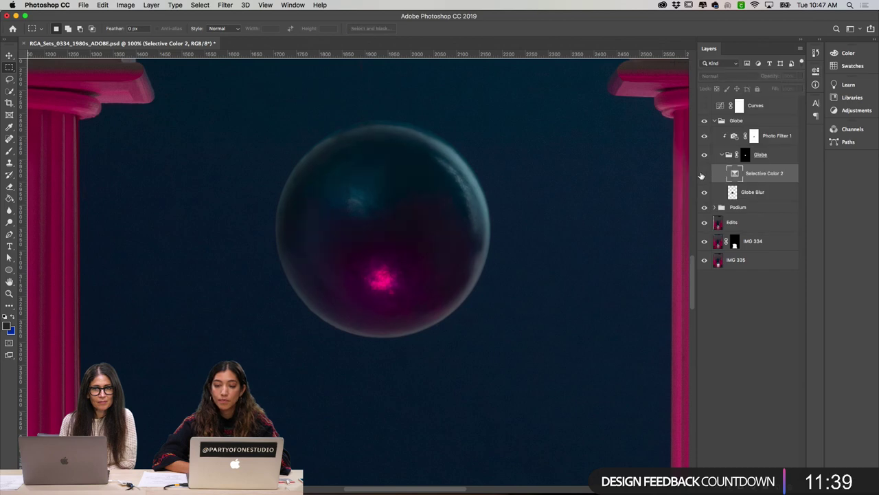
click(703, 173)
click(704, 173)
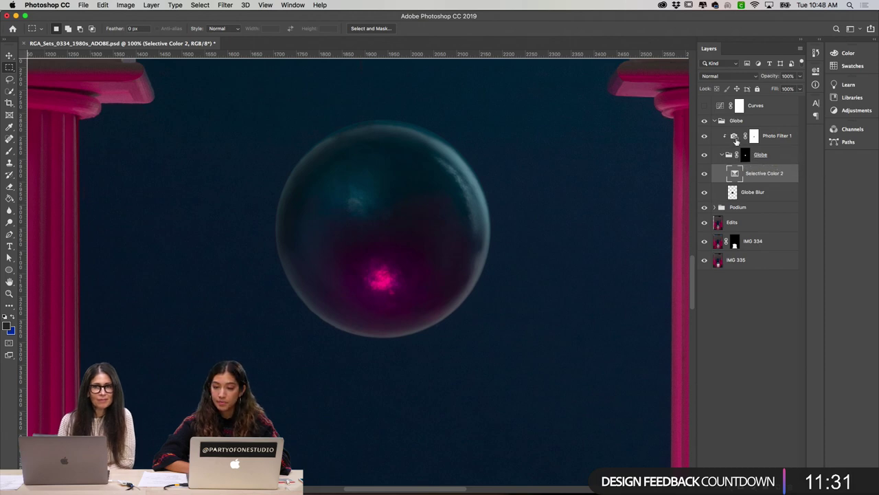
Step: Review Photo Filter 1, then add a Photo Filter and keep the Warming Filter (85) preset
double_click(734, 137)
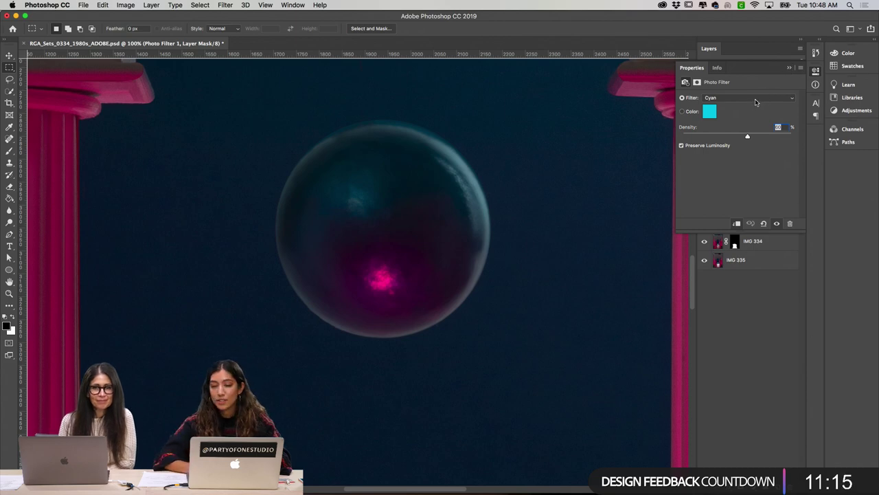
click(789, 68)
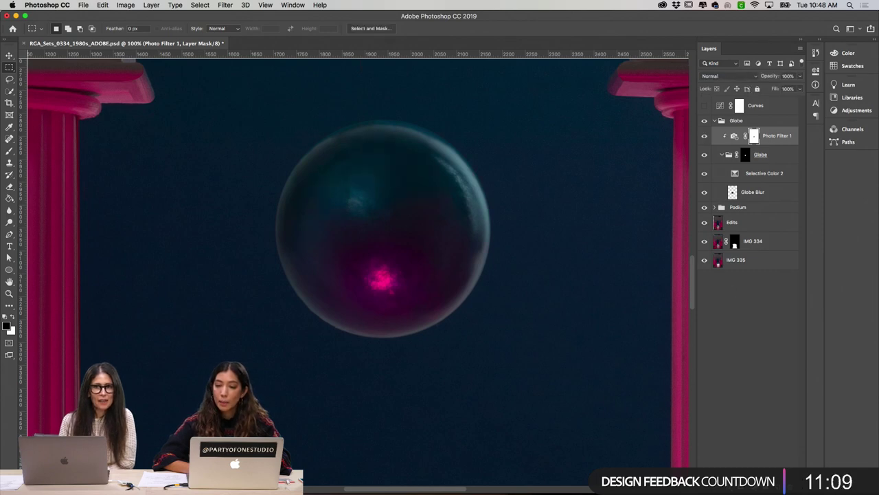
click(748, 482)
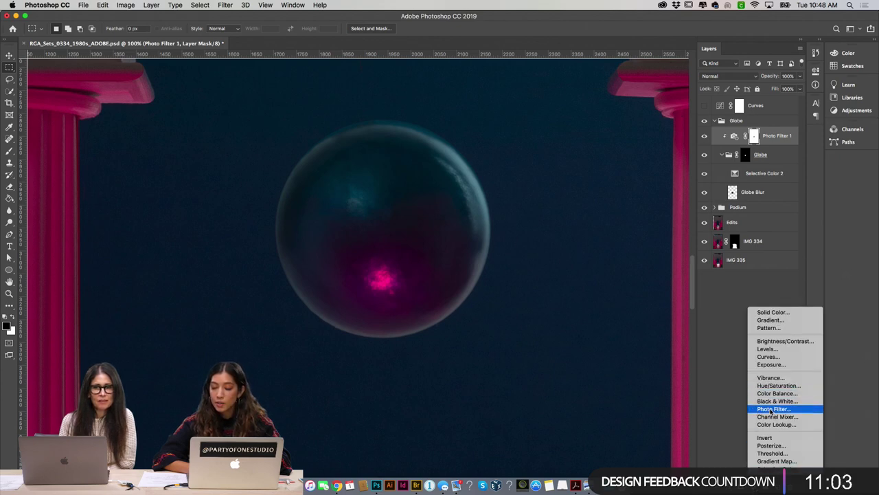
click(772, 410)
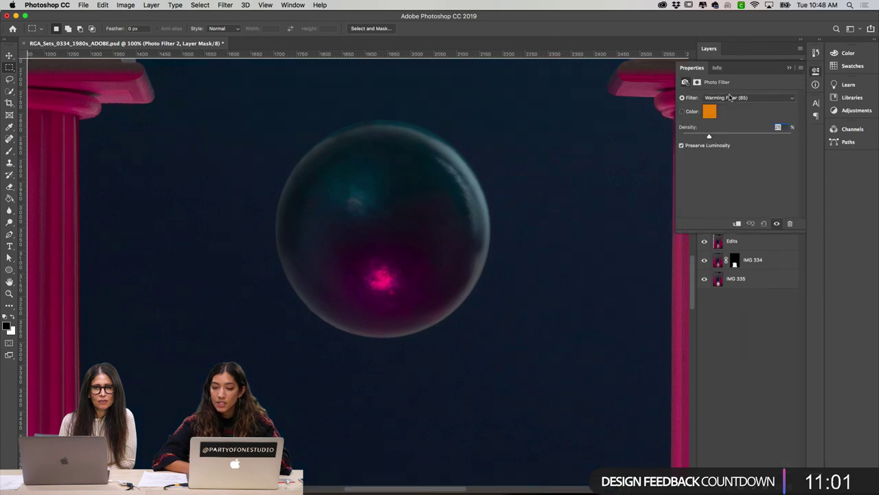
click(730, 101)
click(730, 101)
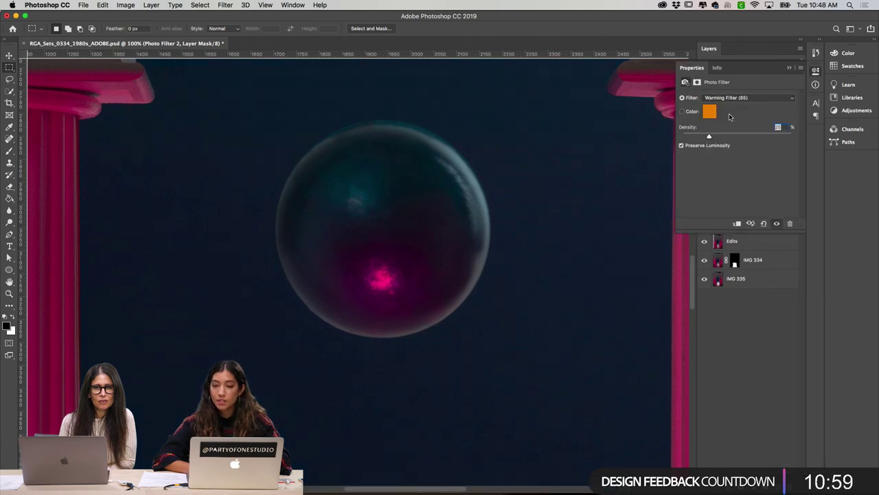
click(730, 101)
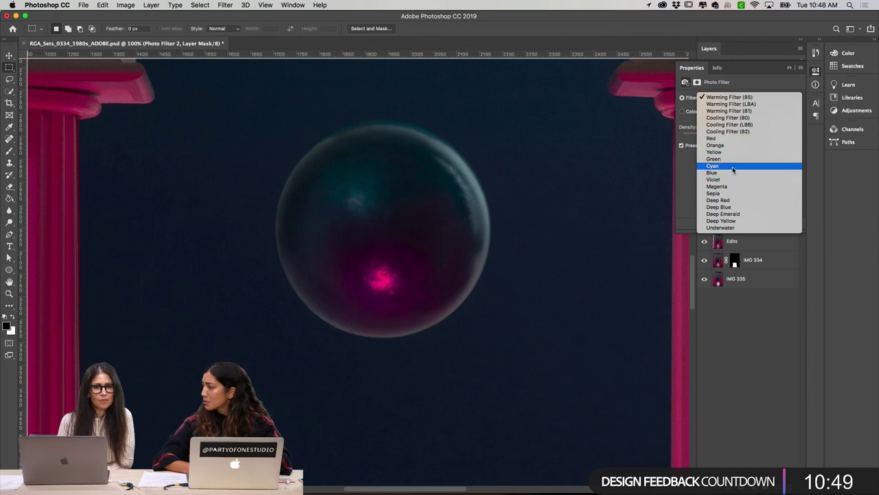
click(736, 322)
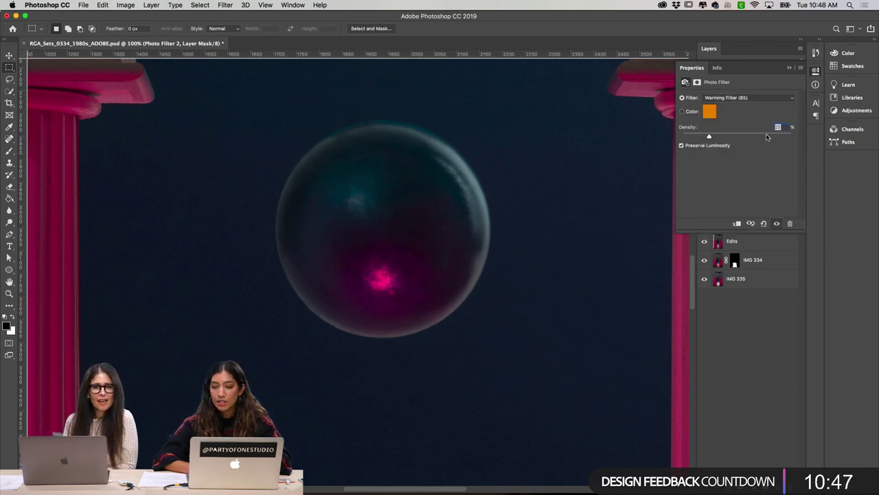
Step: Delete the Photo Filter 2 adjustment from the Globe group
click(789, 68)
key(Delete)
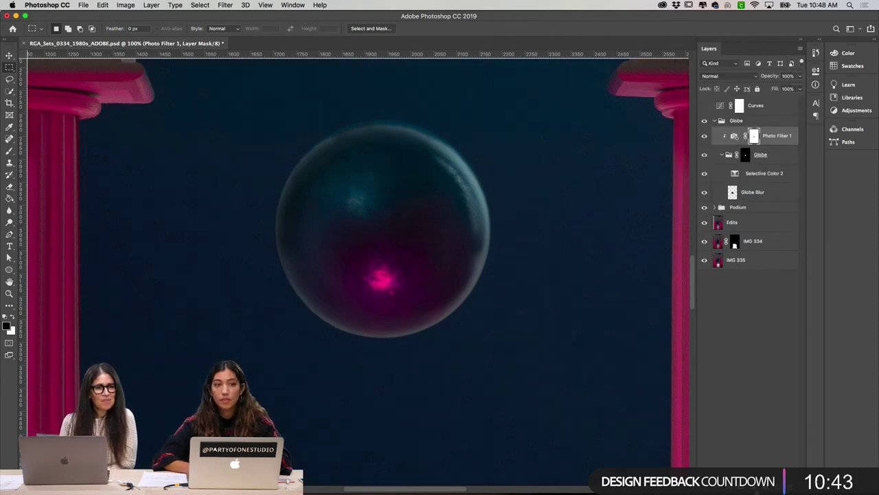
click(751, 483)
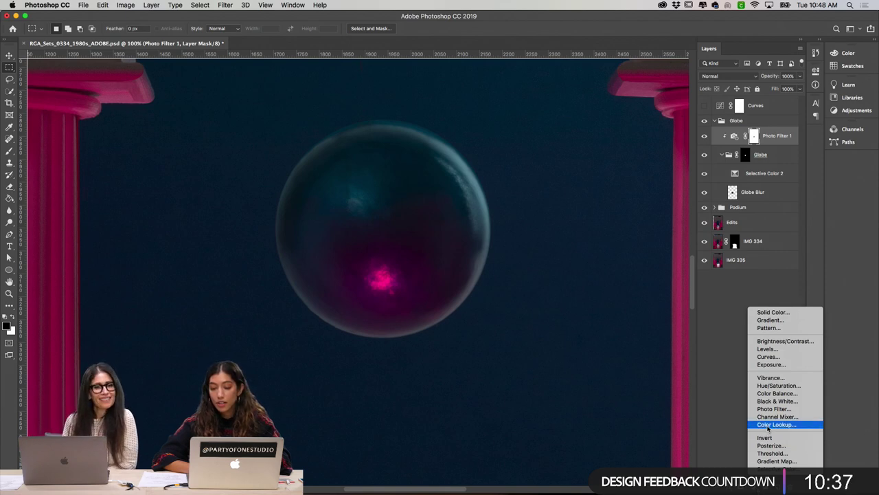
Step: Add a Color Lookup adjustment with the Bleach Bypass look and view the whole composite
click(768, 426)
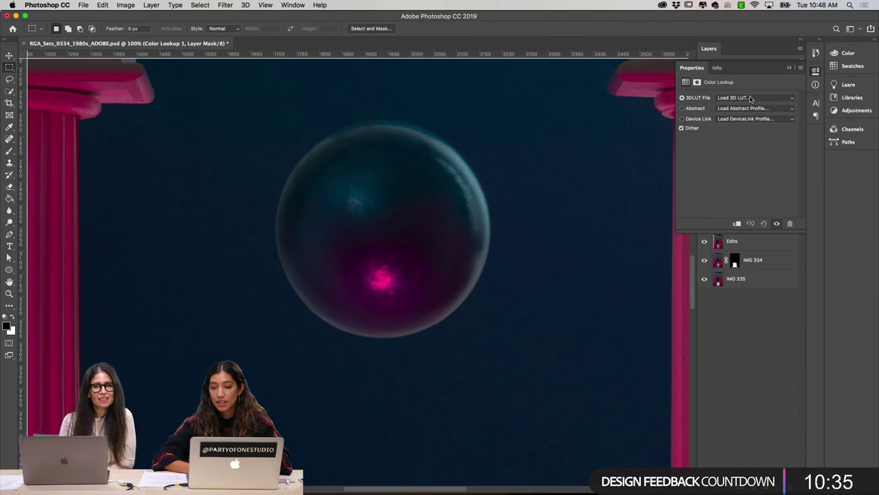
click(750, 98)
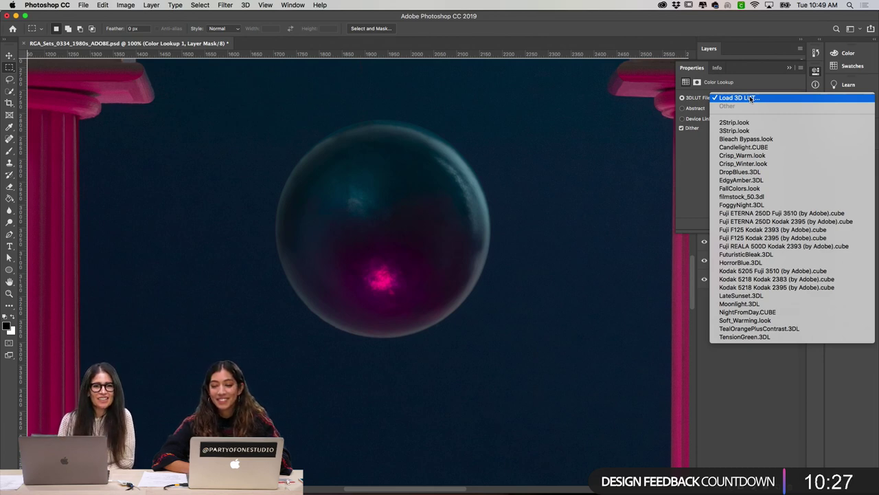
click(749, 140)
key(super+minus)
key(super+minus)
key(super+minus)
key(super+minus)
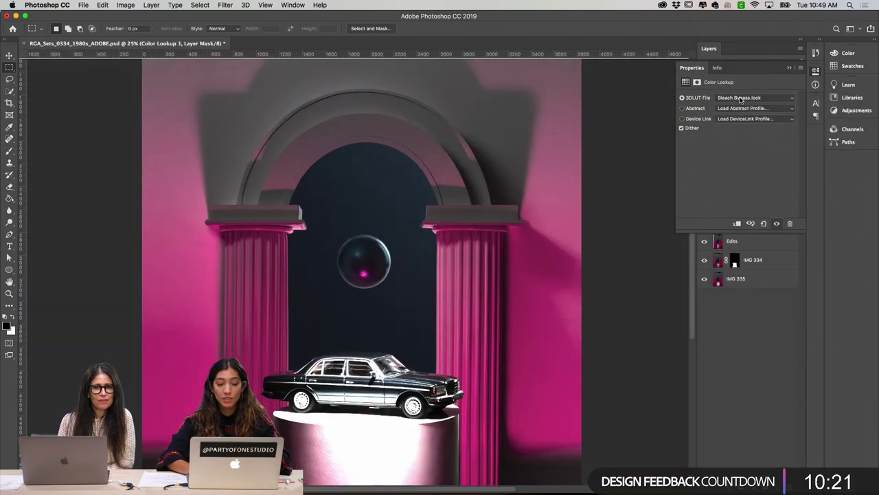
key(super+minus)
Step: Try Candlelight, Crisp_Warm, Crisp_Winter, DropBlues and EdgyAmber looks, settling on Crisp_Winter.look
click(740, 99)
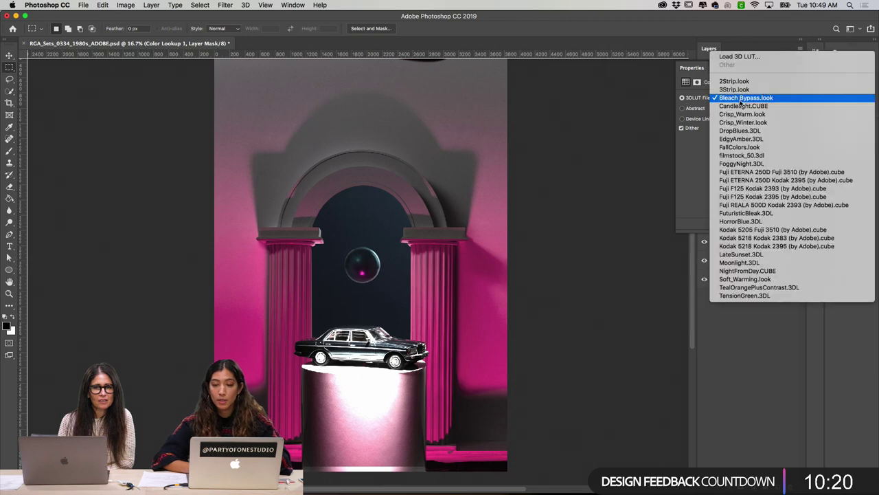
click(742, 106)
click(740, 98)
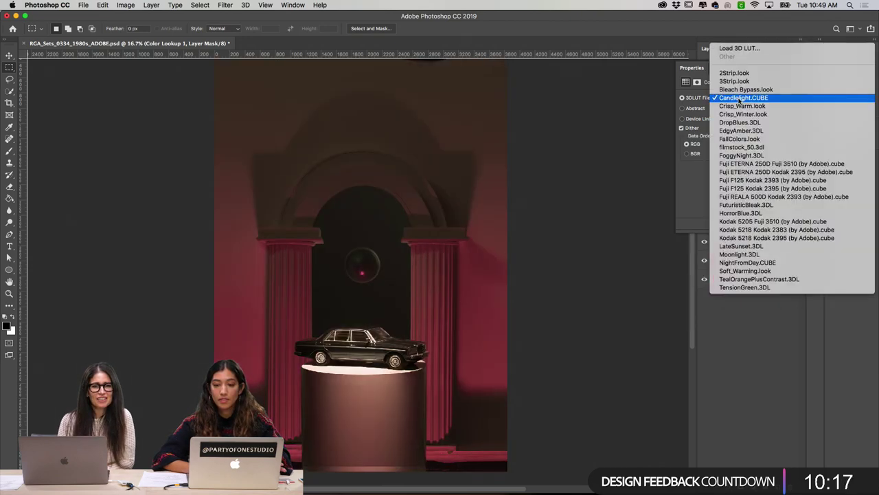
click(739, 104)
click(739, 100)
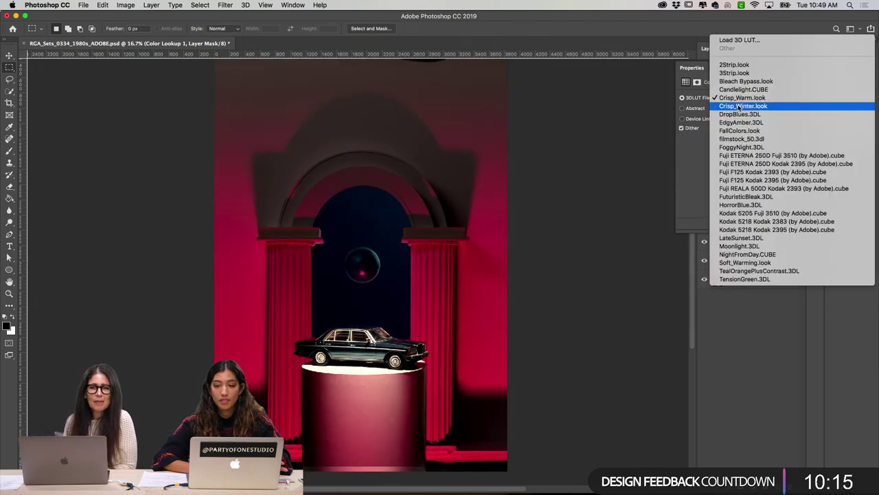
click(739, 107)
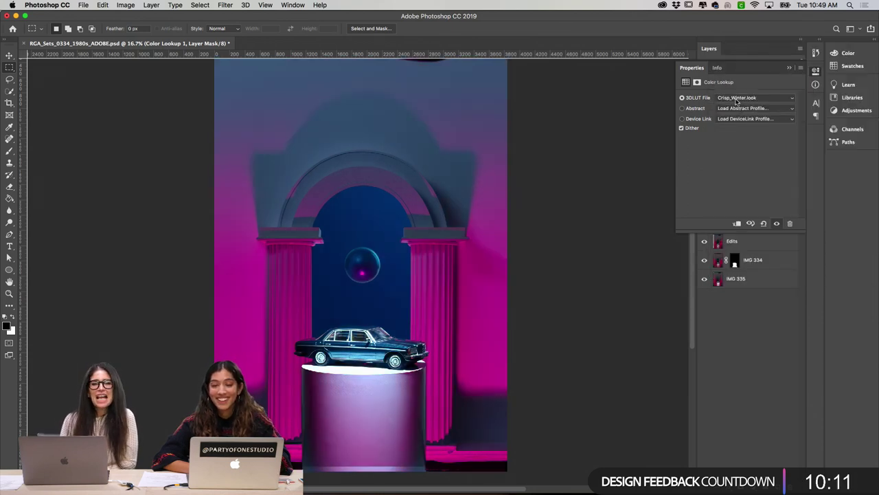
click(736, 100)
click(736, 100)
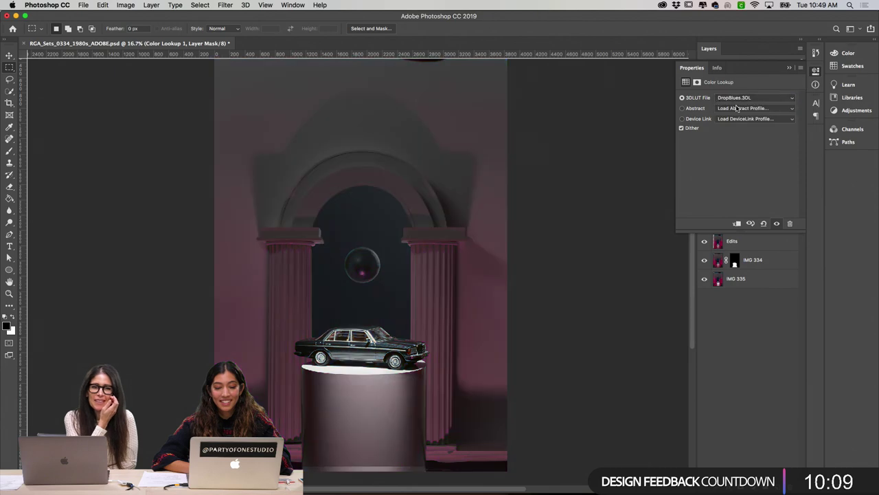
click(736, 105)
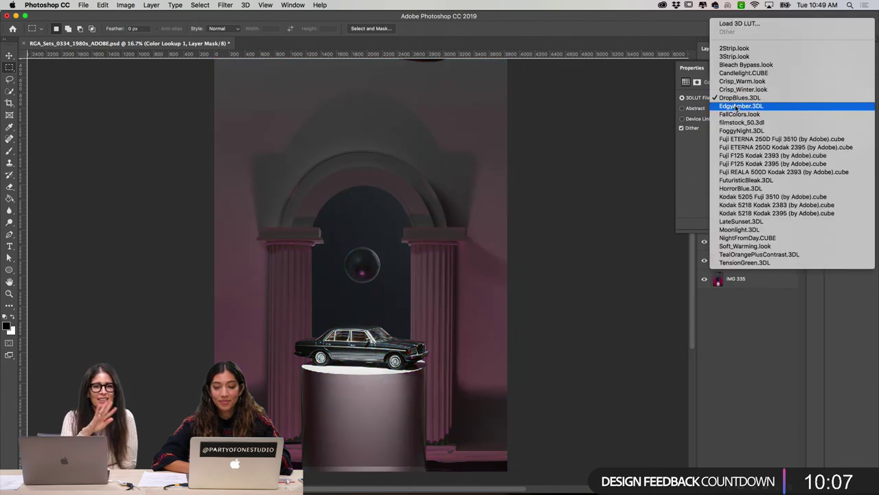
click(736, 107)
click(736, 101)
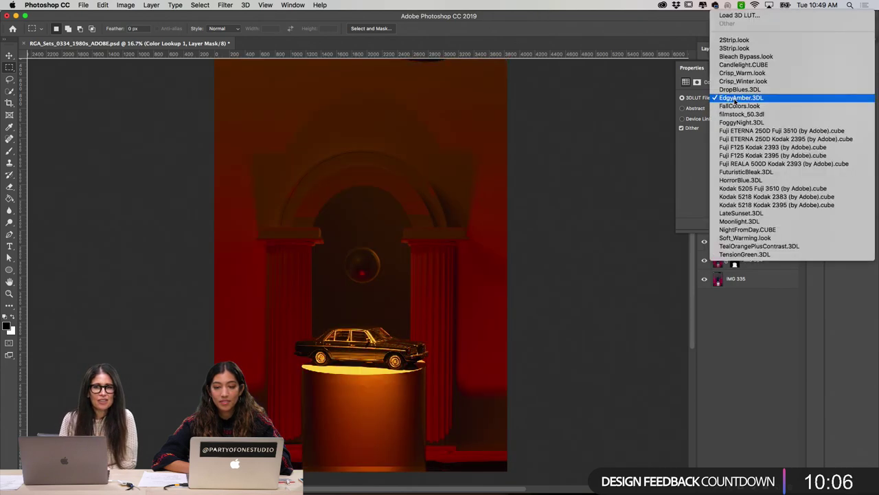
click(733, 81)
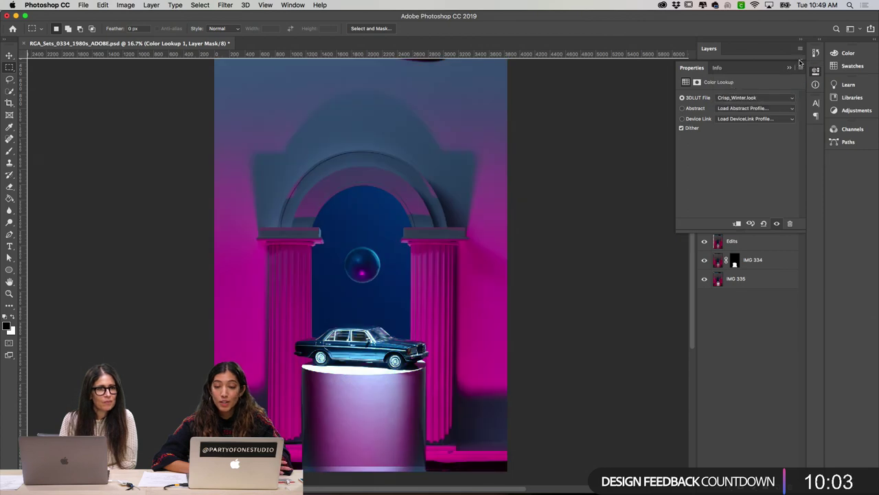
Step: Toggle the Color Lookup grade to compare and reduce its opacity to 44%
click(789, 68)
click(704, 137)
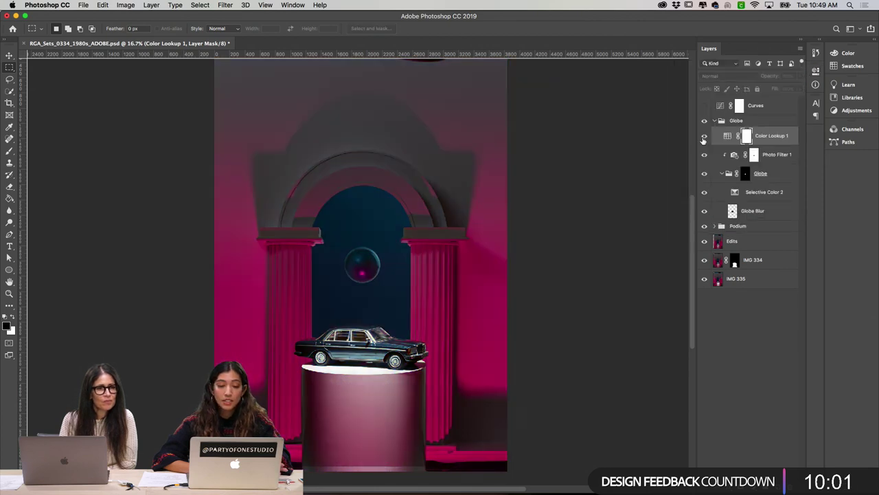
click(704, 136)
click(704, 136)
click(704, 137)
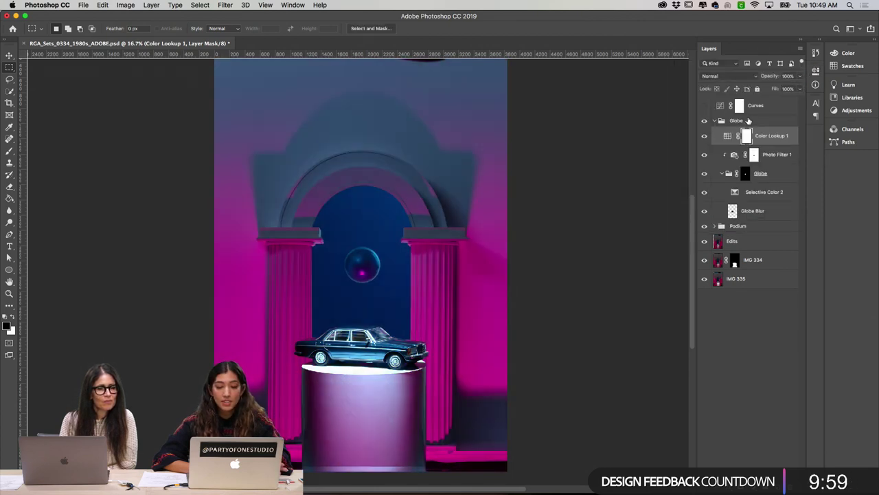
drag(768, 79, 741, 80)
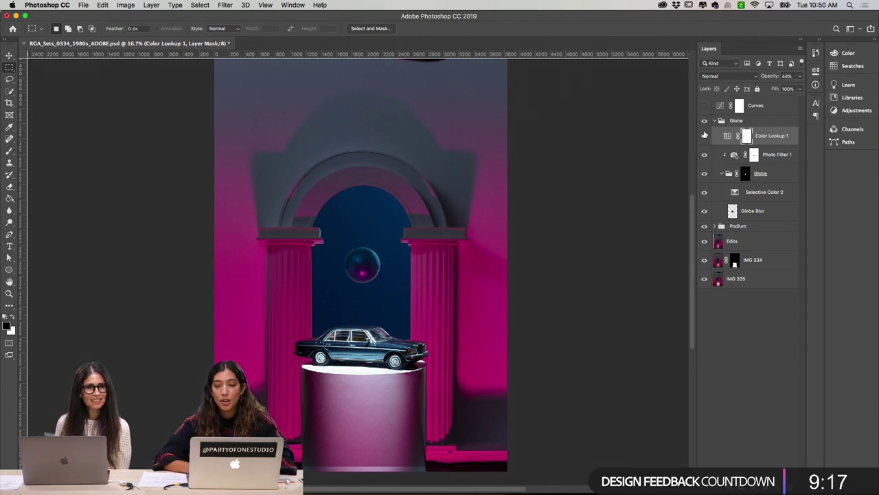
Step: Compare Color Lookup 1 on and off, drop its opacity via 26% to 20%, and enable Curves
click(704, 136)
click(704, 136)
click(704, 137)
click(704, 137)
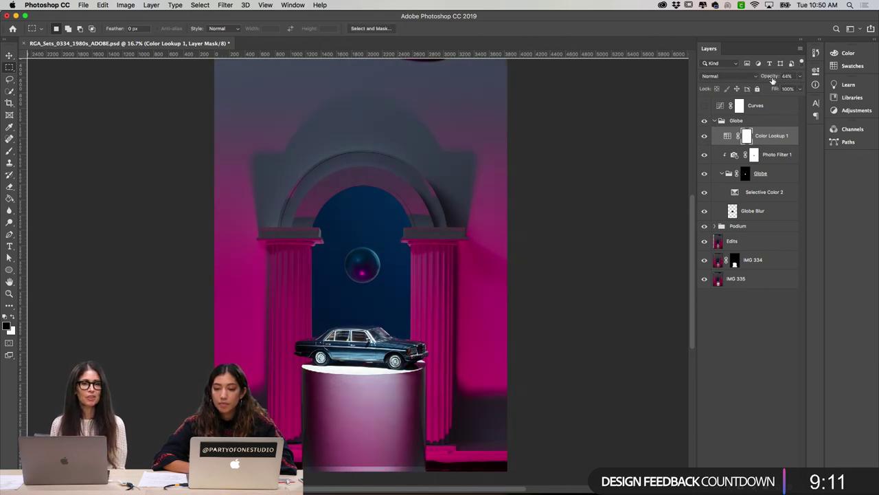
drag(773, 81, 764, 81)
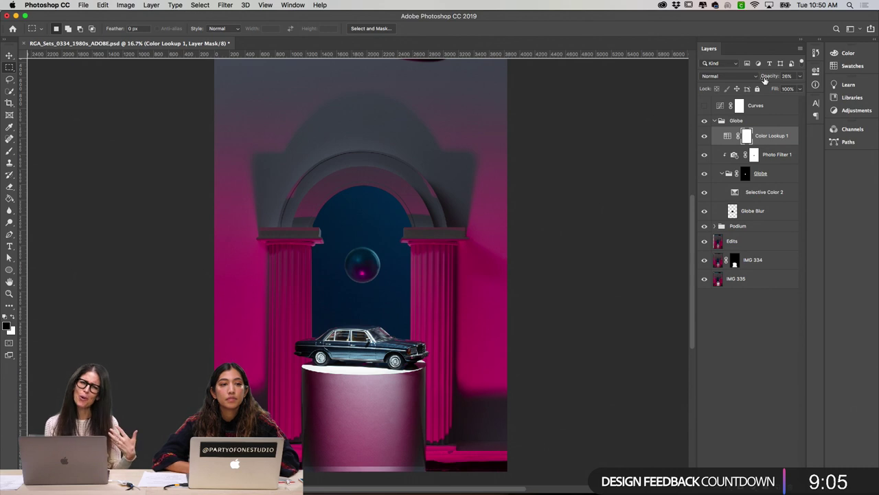
scroll(628, 197, down, 1)
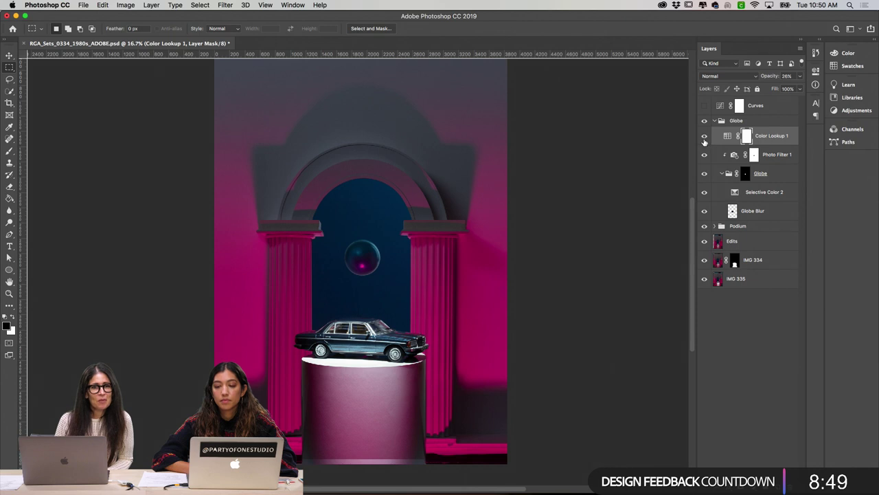
drag(771, 78, 766, 78)
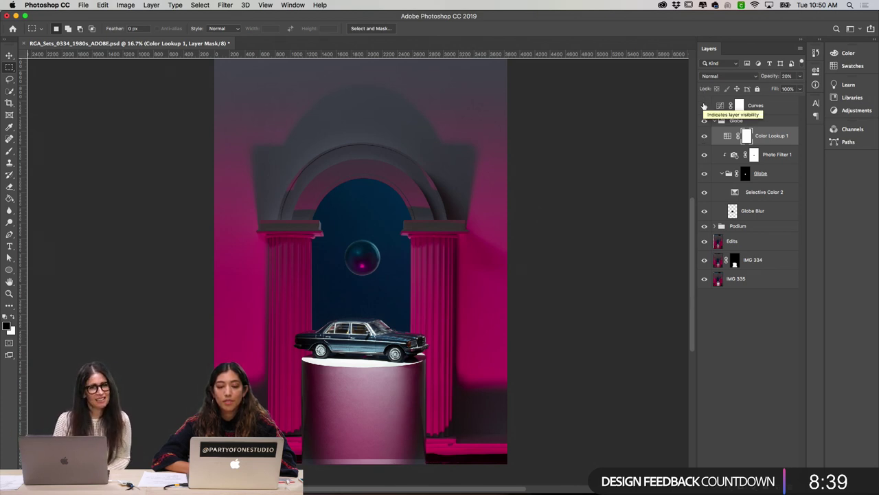
click(704, 105)
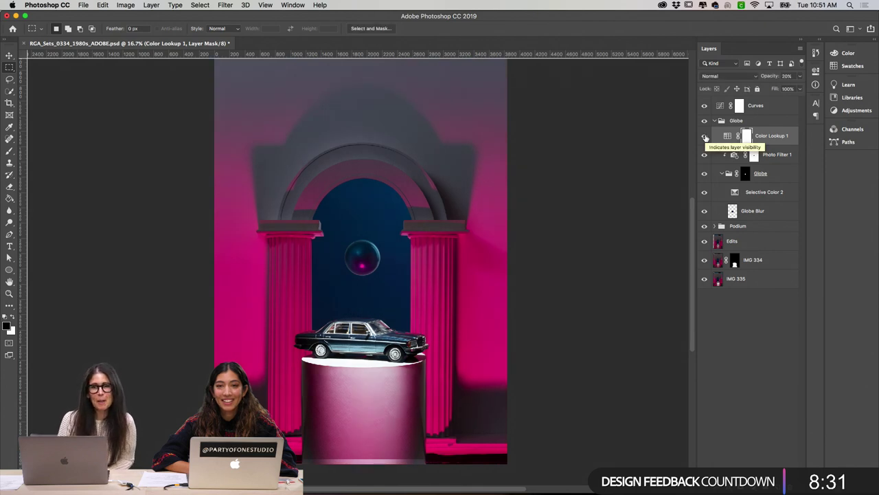
Step: Toggle the Color Lookup 1 grade on and off to compare, leaving it hidden
click(705, 138)
click(704, 137)
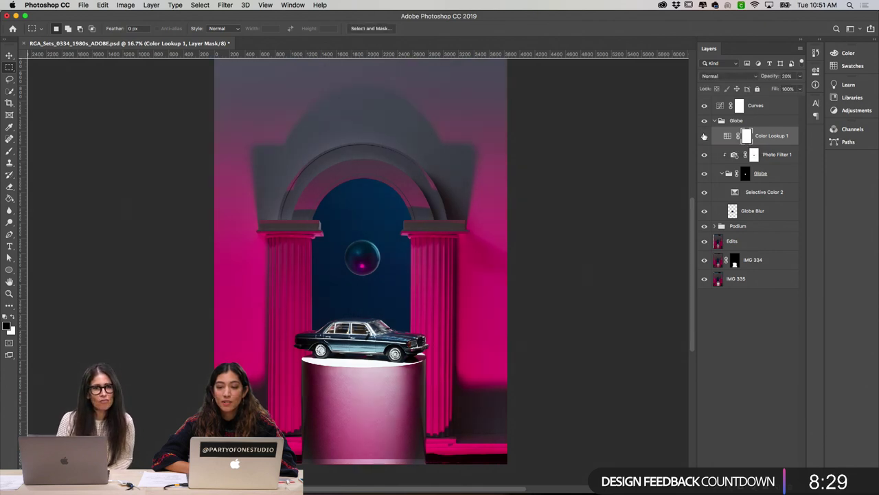
click(705, 137)
click(704, 138)
click(705, 137)
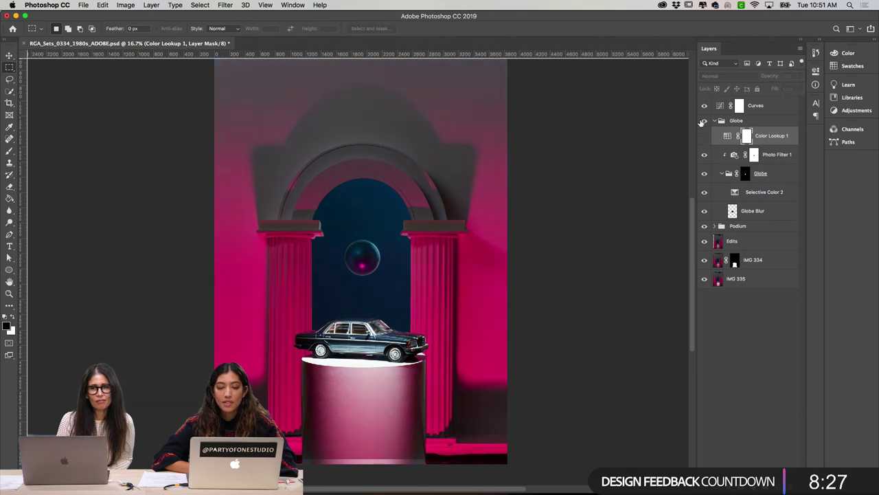
click(705, 136)
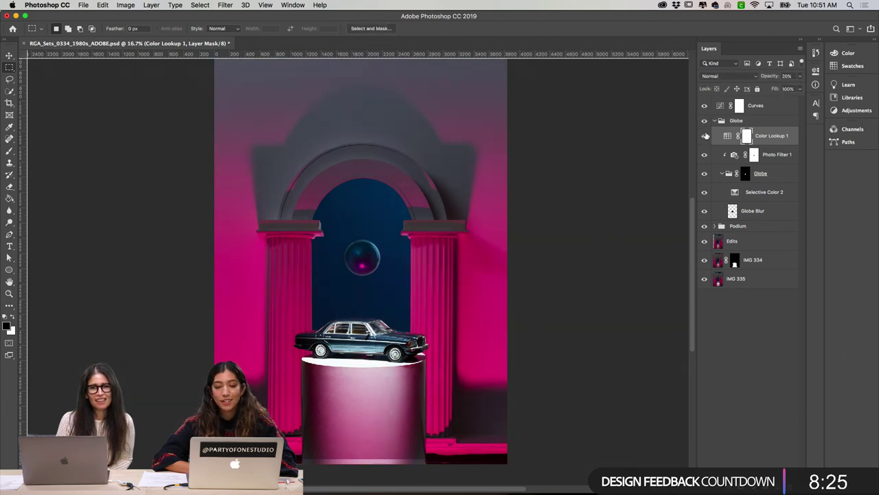
click(704, 136)
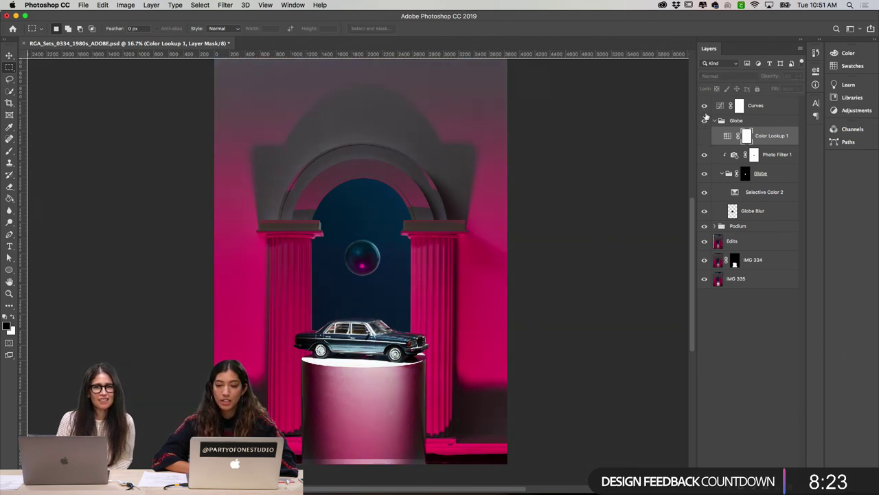
Step: Compare the Curves adjustment on and off, collapse the Globe group, and keep Curves on
click(704, 106)
click(704, 107)
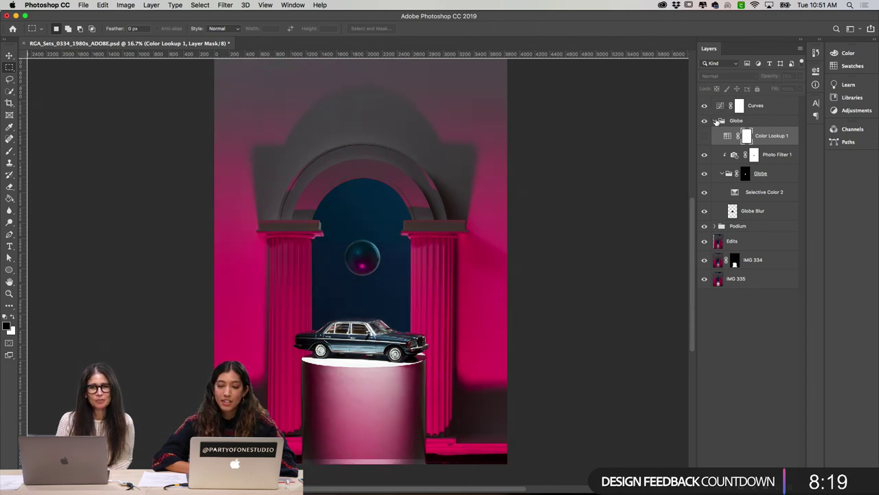
click(715, 121)
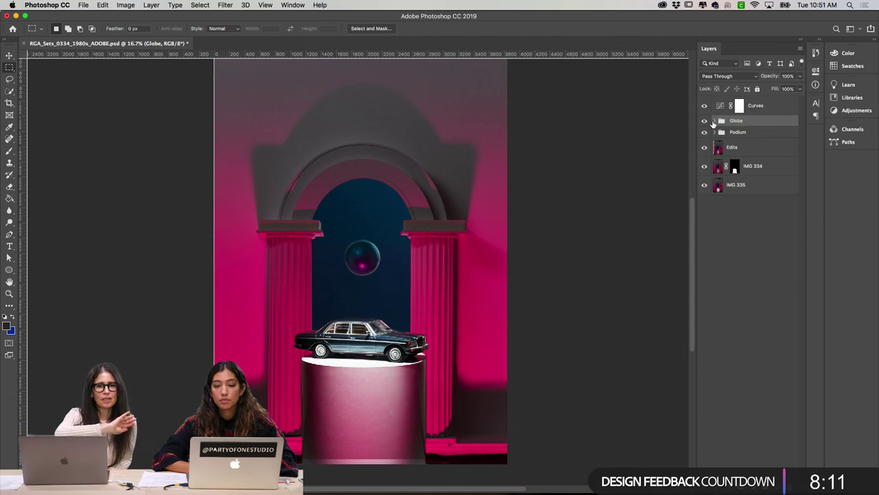
click(704, 109)
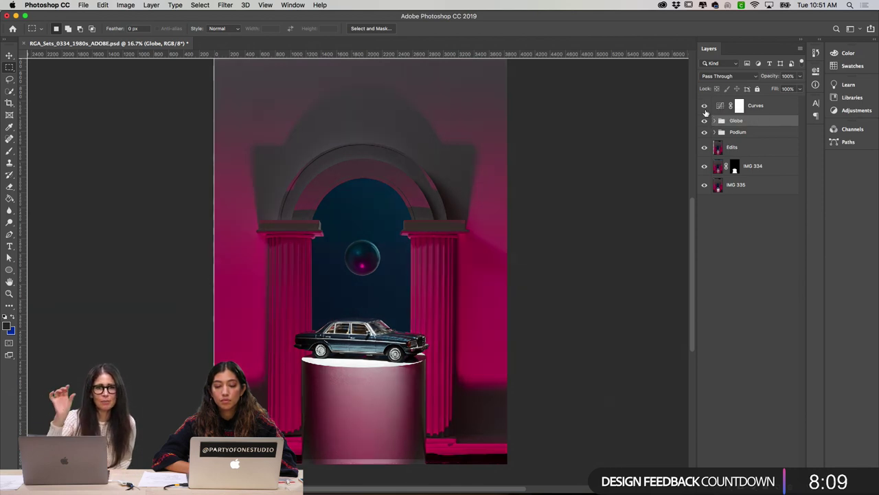
click(705, 109)
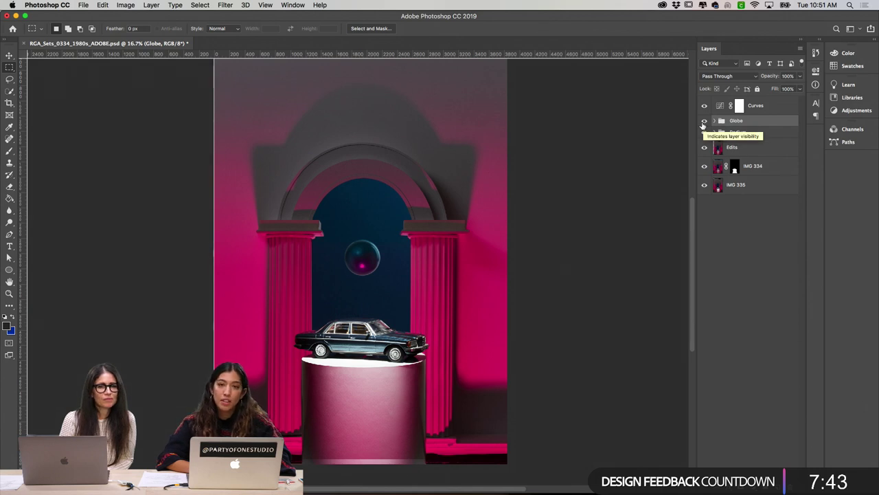
click(703, 105)
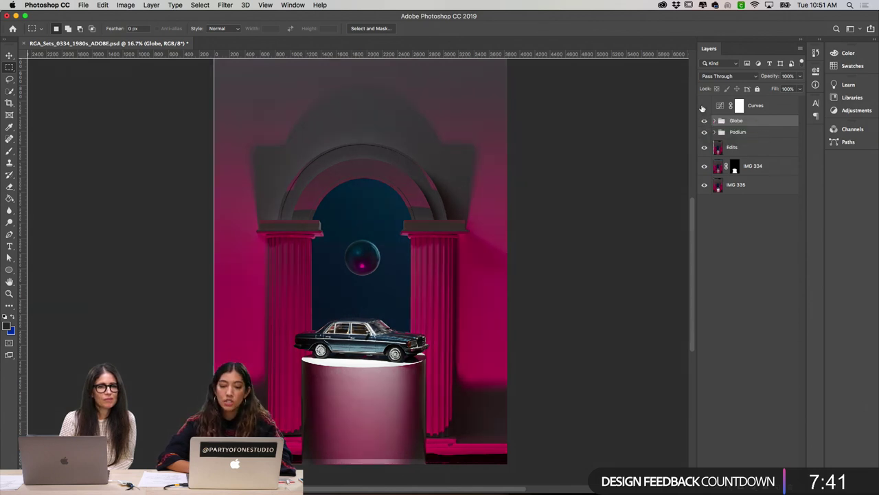
click(704, 106)
click(704, 106)
click(703, 105)
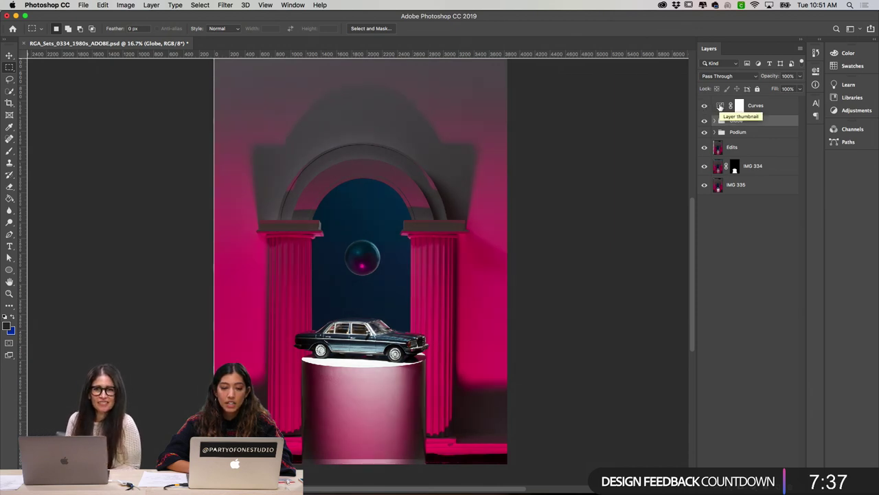
click(719, 106)
click(704, 106)
click(704, 106)
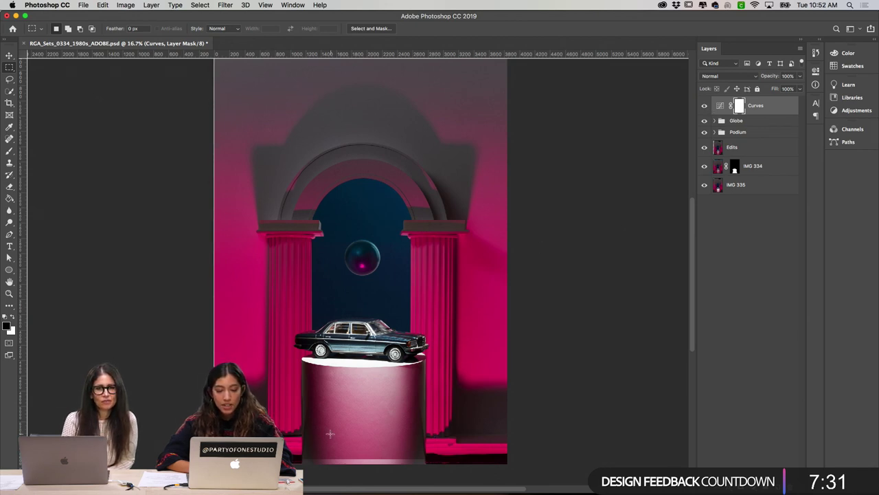
scroll(331, 433, down, 2)
scroll(370, 423, up, 2)
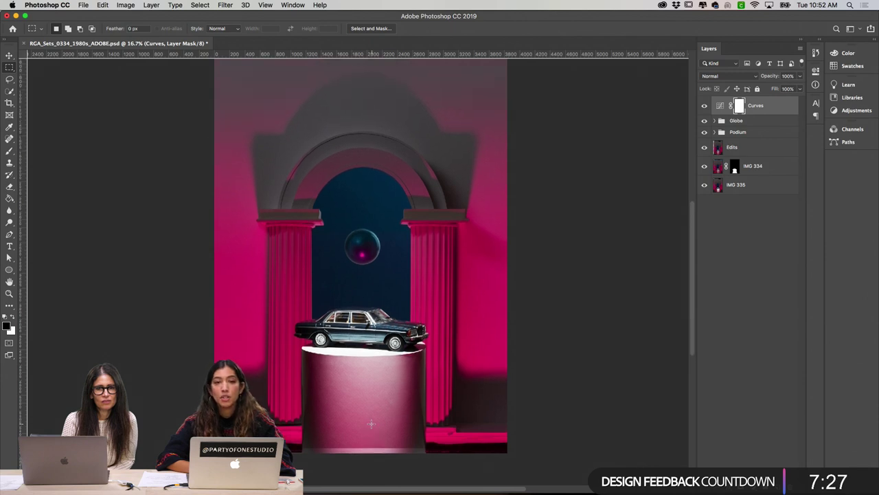
scroll(370, 419, up, 5)
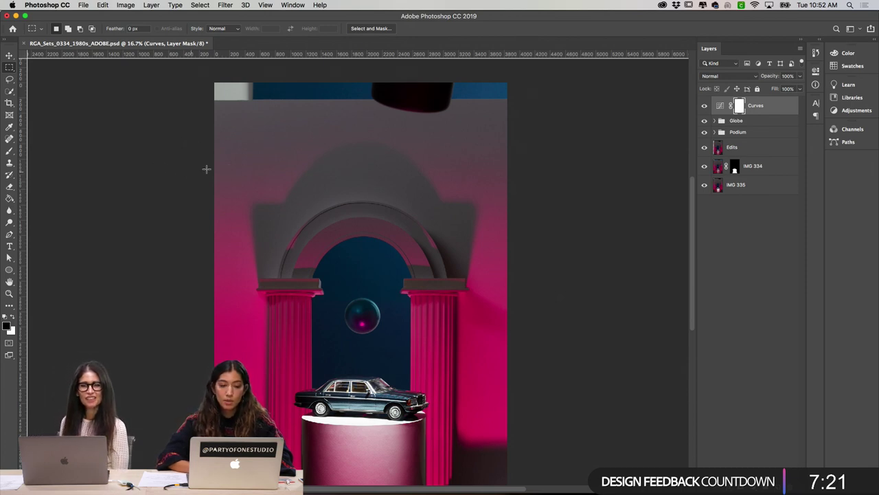
scroll(337, 199, down, 8)
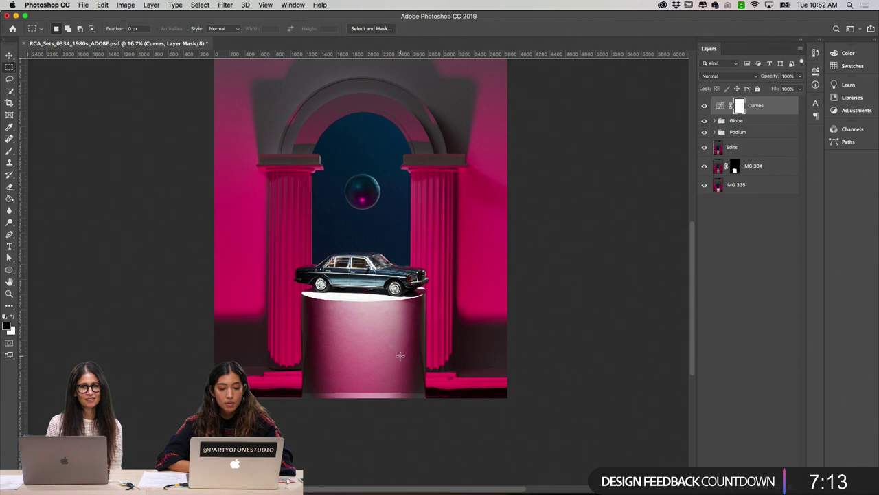
scroll(400, 355, up, 5)
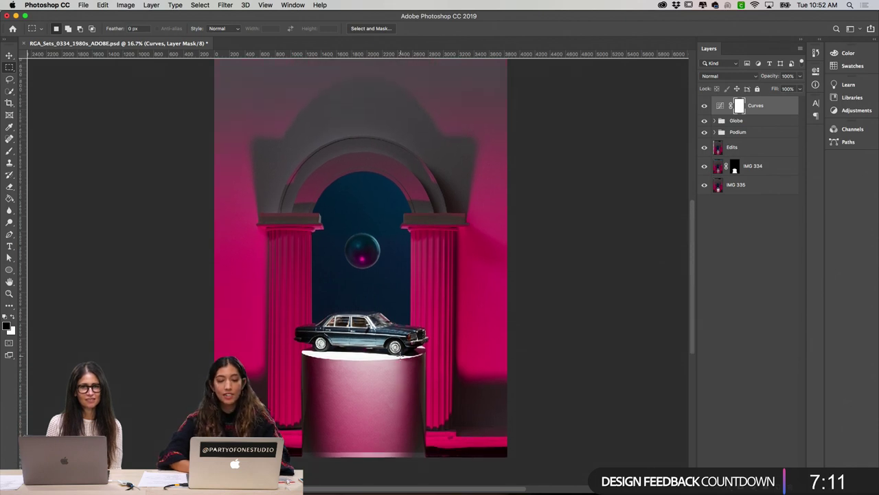
scroll(400, 356, down, 1)
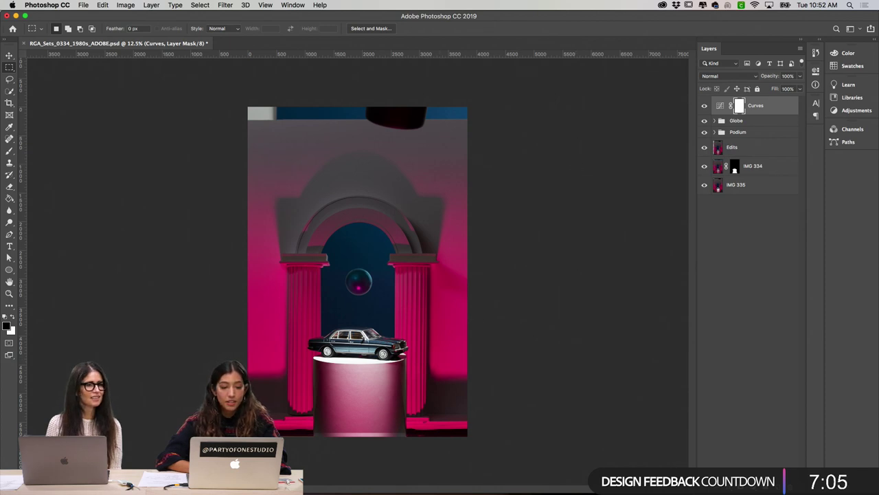
mouse_move(302, 490)
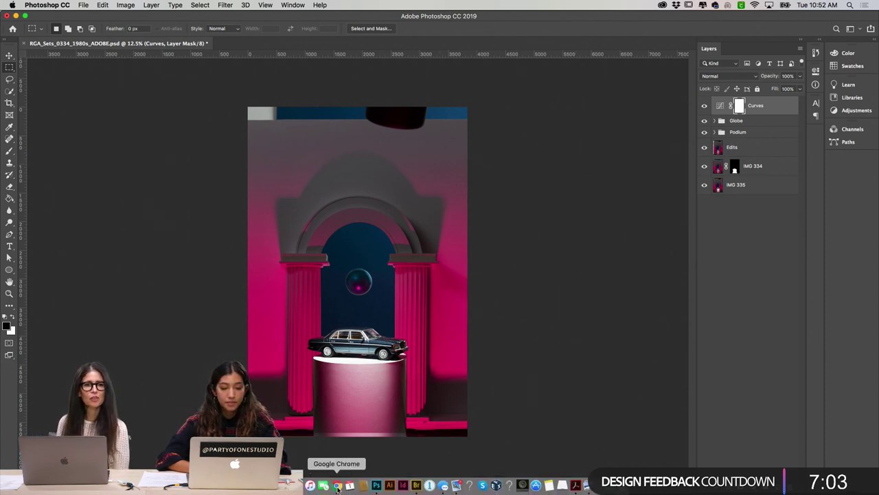
Step: Switch to Chrome and scroll the Mercedes-Benz MBPhotoPass page to the G-wagon and pink-arch images
click(337, 486)
scroll(353, 216, up, 5)
scroll(354, 220, up, 10)
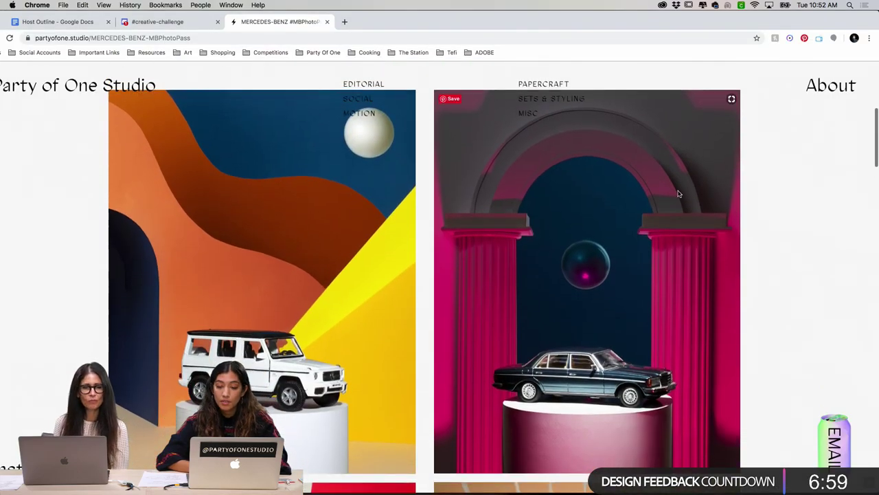
scroll(666, 233, down, 5)
scroll(666, 235, down, 10)
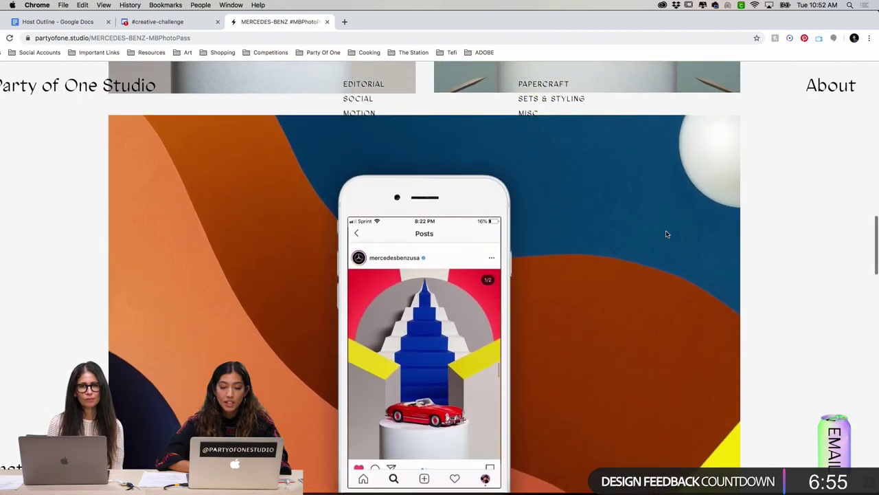
scroll(666, 234, up, 5)
scroll(666, 235, up, 10)
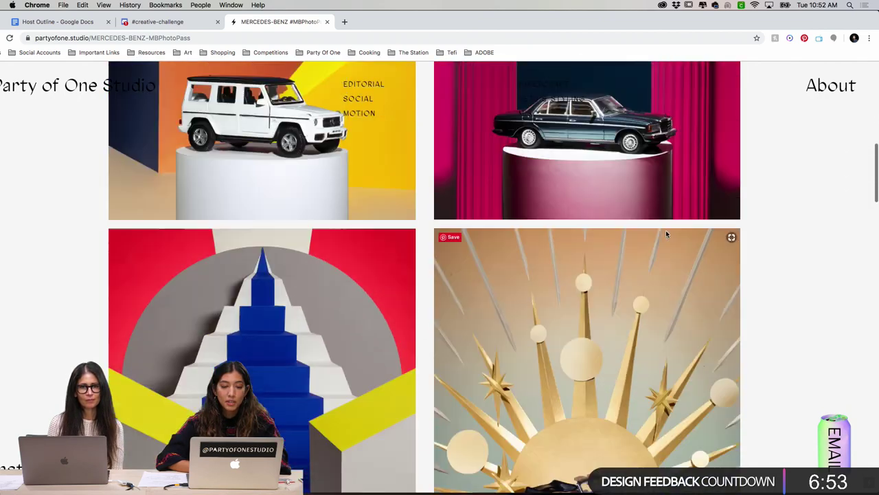
scroll(666, 234, down, 1)
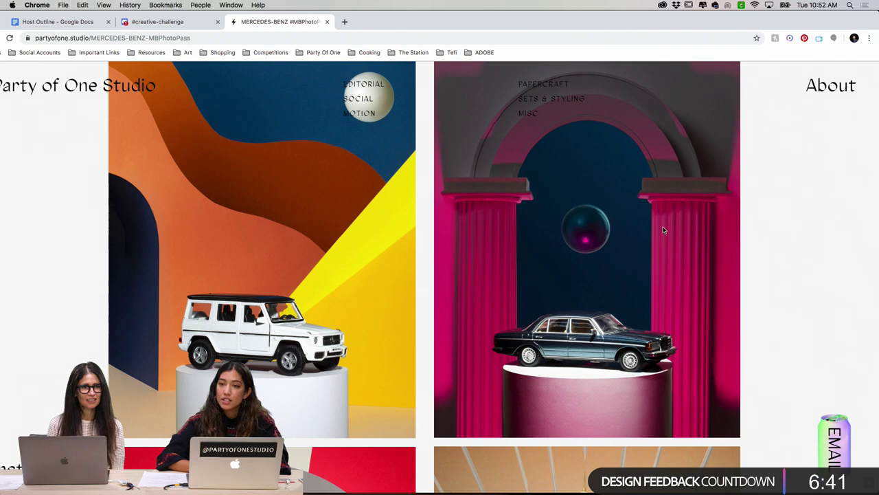
scroll(529, 249, up, 2)
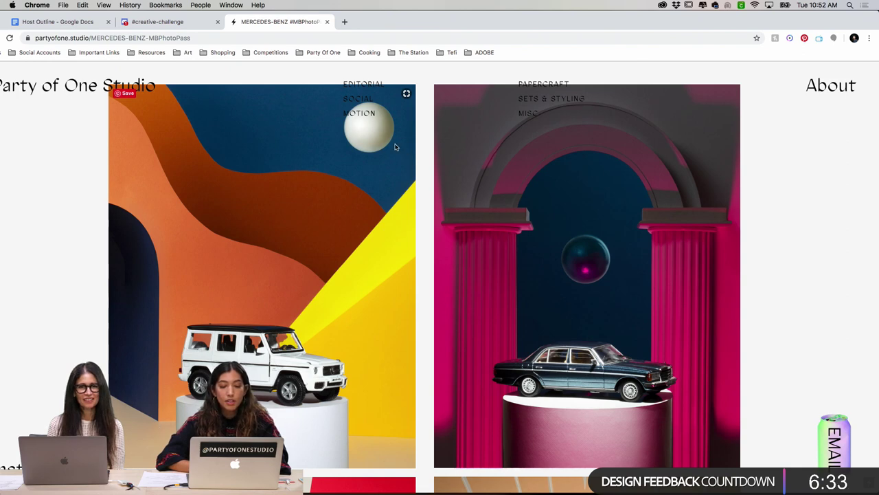
Step: Preview the Retouching folder's composites, widen the file column, and open RGA_Sets_0196_PRESENTDAY_ADOBE.psd
mouse_move(309, 489)
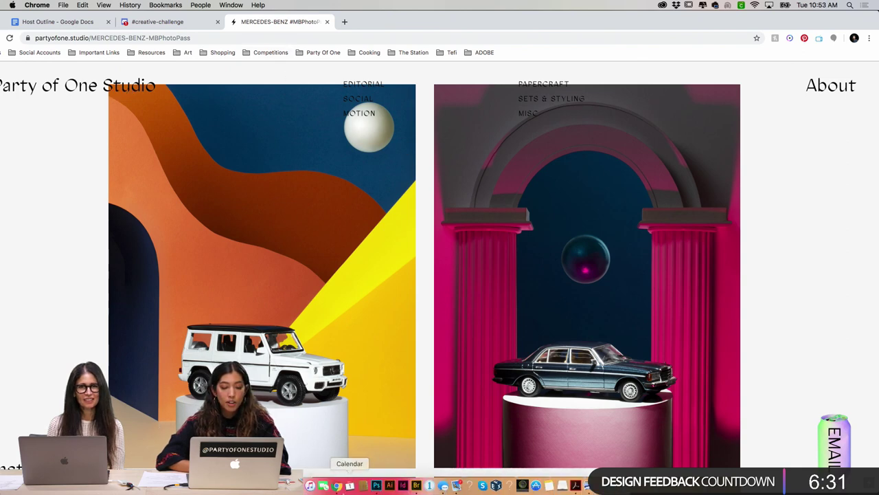
click(377, 486)
click(296, 485)
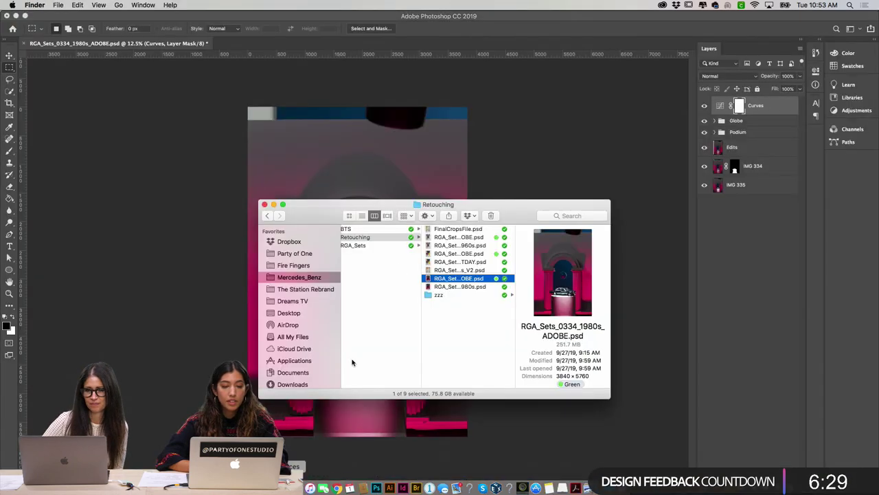
click(465, 245)
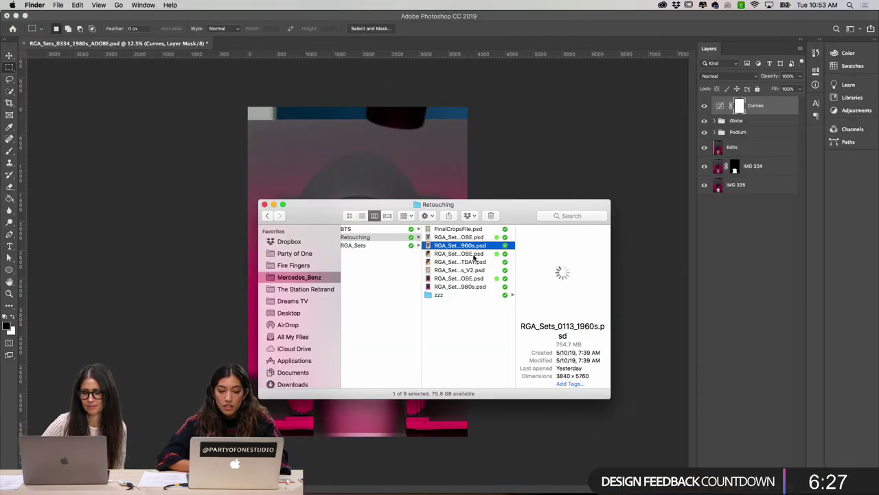
click(470, 254)
click(470, 263)
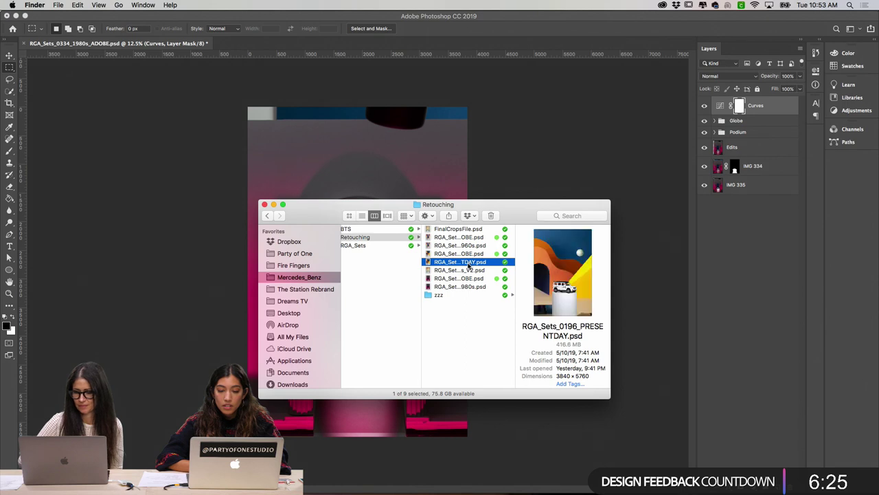
drag(515, 292, 604, 299)
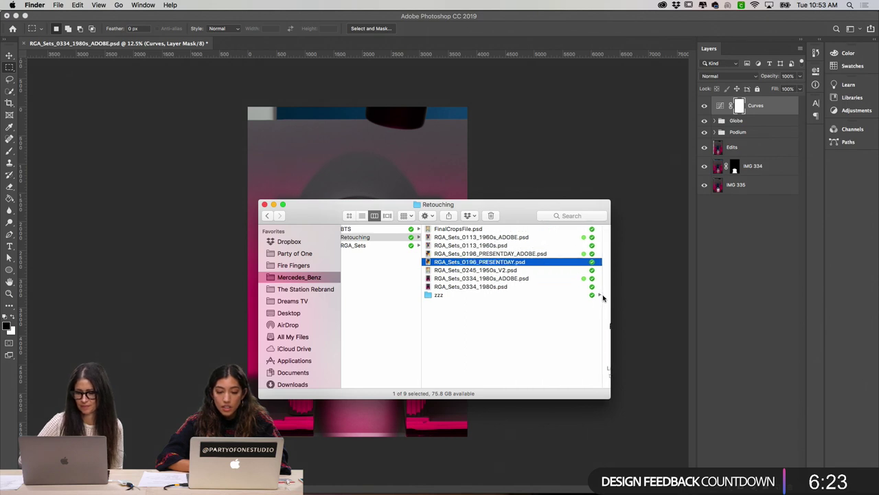
double_click(507, 253)
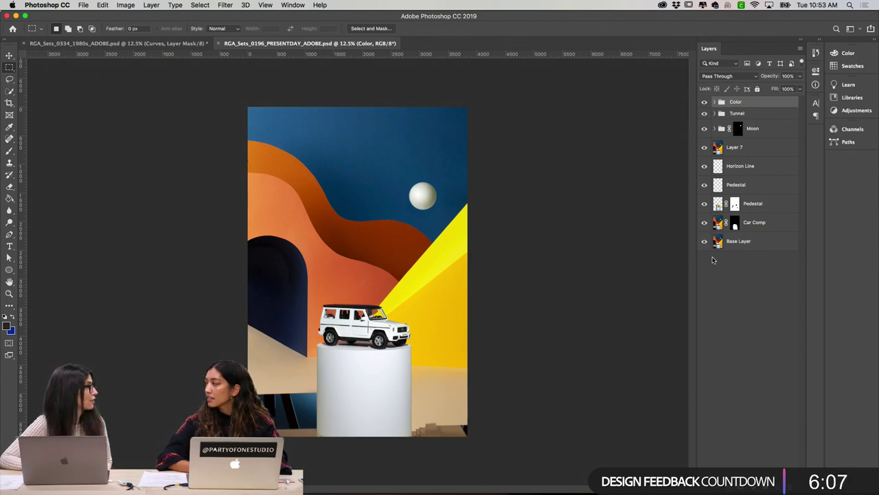
Step: Zoom the G-wagon composite to 25% and back to 16.7%, then scroll the layers to inspect it
key(super+plus)
key(super+plus)
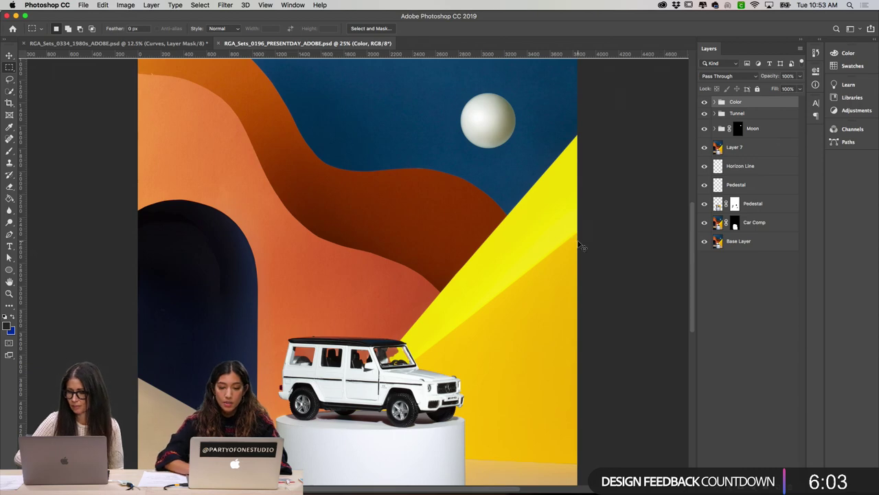
key(super+minus)
scroll(474, 315, down, 2)
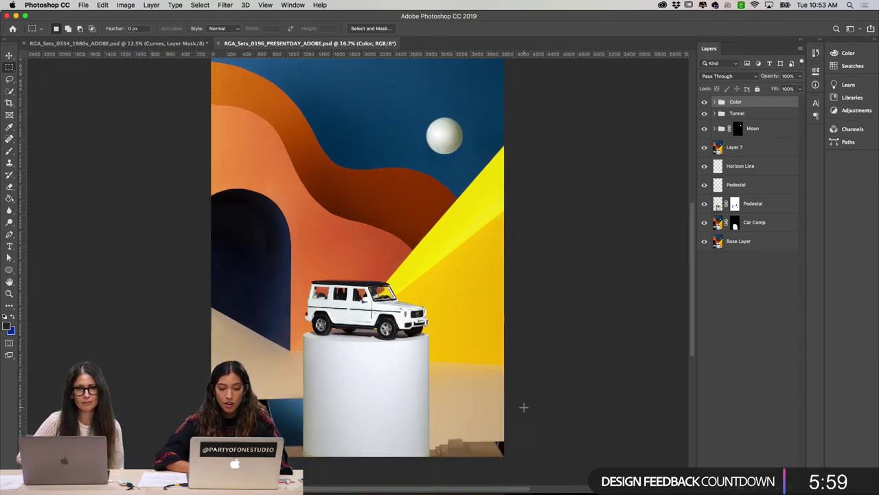
scroll(474, 418, up, 1)
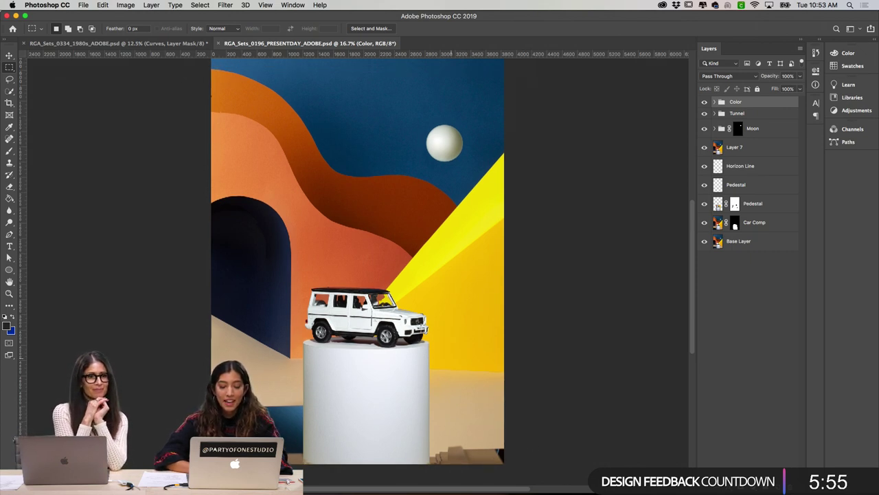
scroll(608, 312, up, 3)
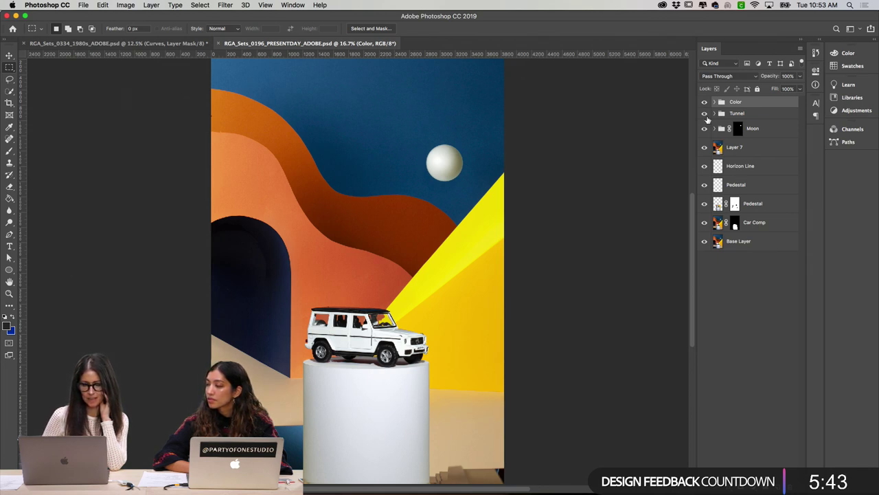
Step: Return to Chrome and scroll the portfolio to the set-build and paper starburst photos
mouse_move(406, 489)
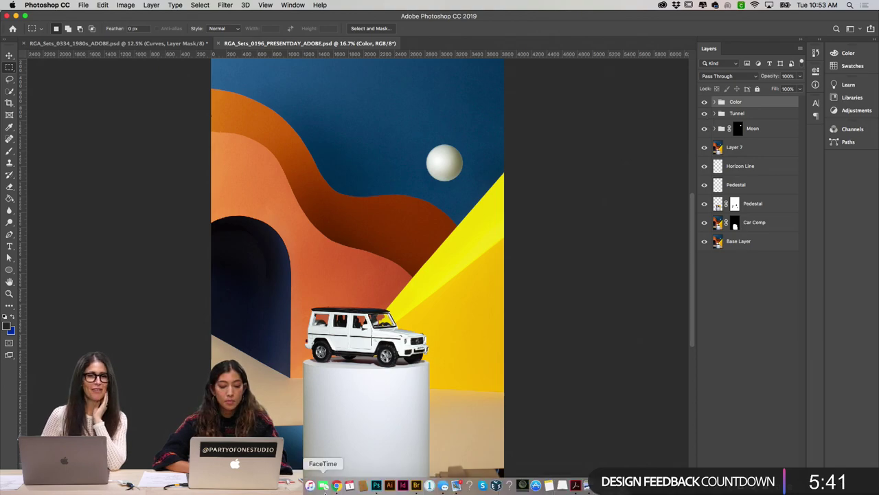
click(337, 487)
scroll(442, 285, down, 15)
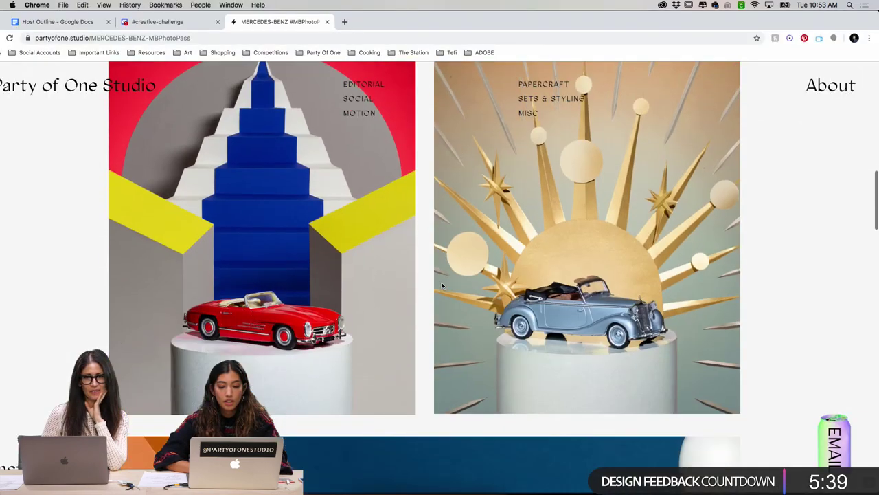
scroll(441, 285, down, 1)
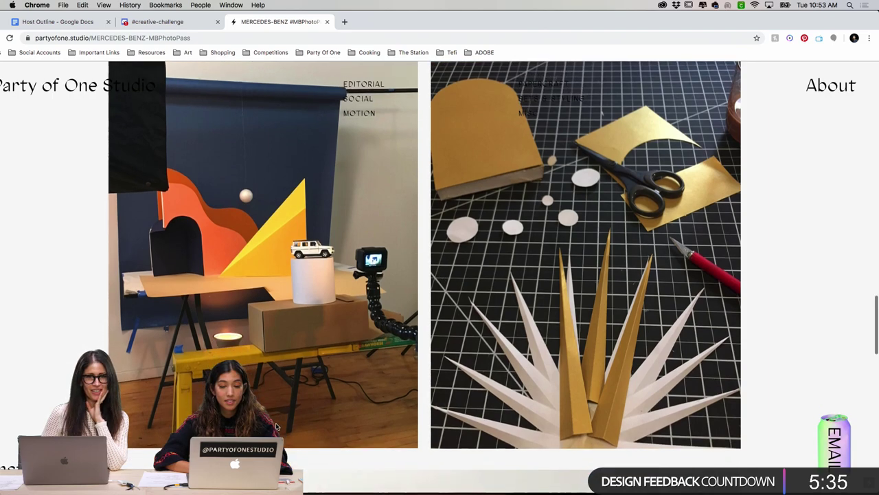
scroll(276, 427, up, 2)
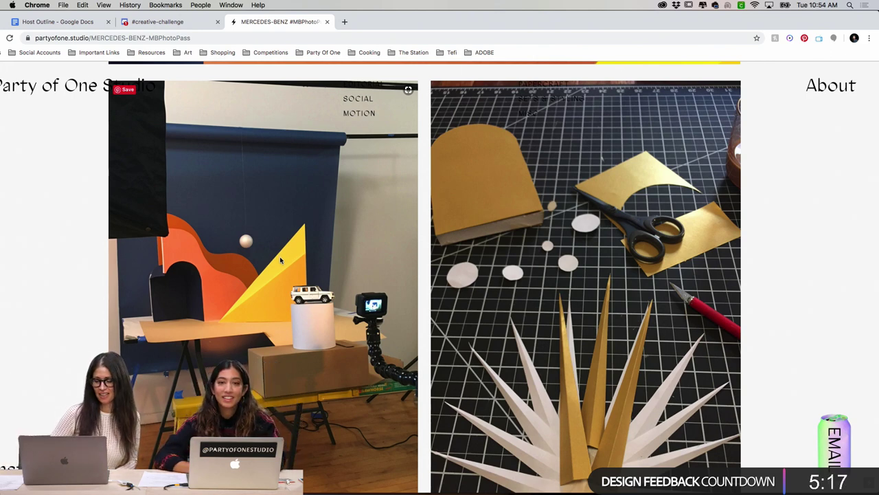
scroll(308, 391, down, 2)
scroll(308, 391, down, 1)
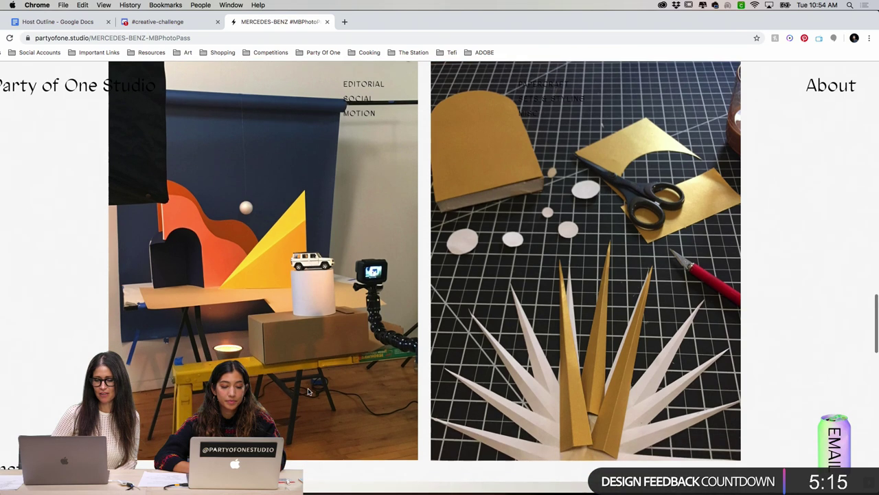
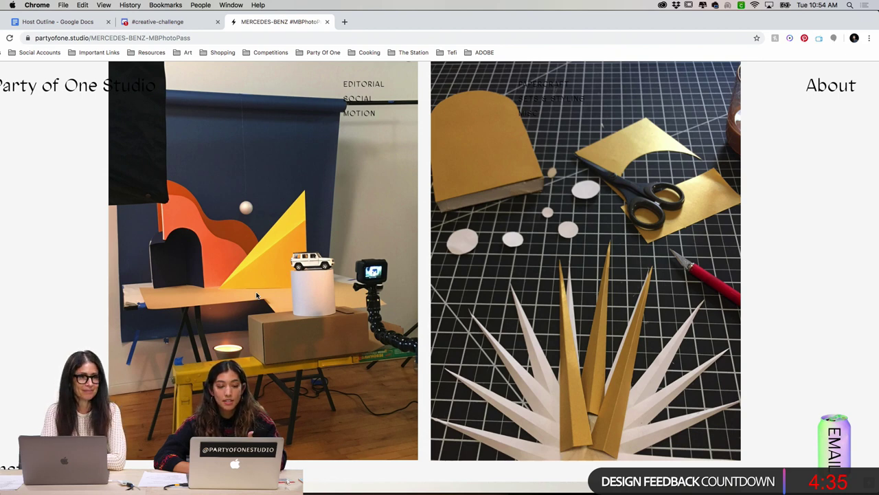
Step: Leave the Mercedes project page in Chrome for the PRESENTDAY car composite in Photoshop
scroll(258, 292, up, 1)
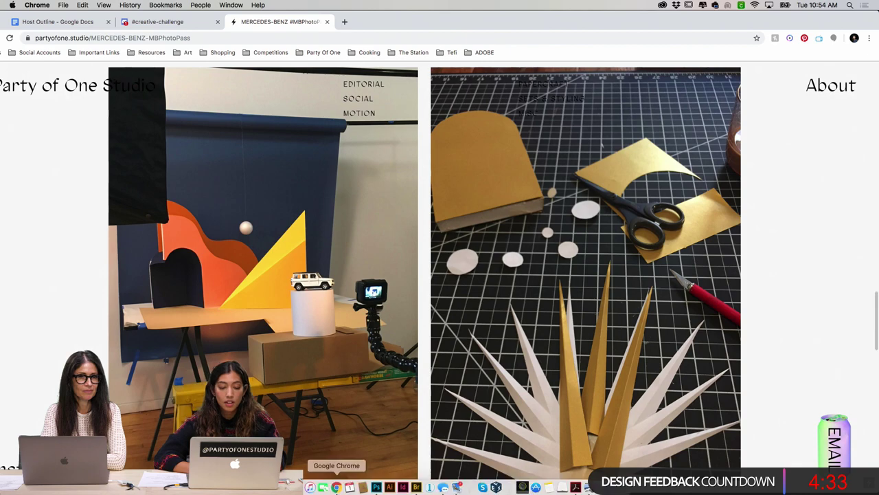
click(376, 487)
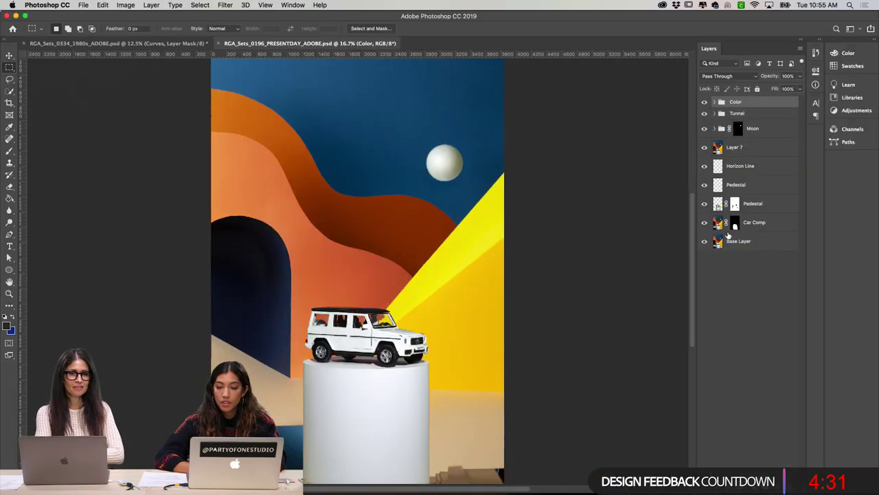
Step: Hide Car Comp and every layer above Base Layer, toggling Base Layer to compare
click(704, 222)
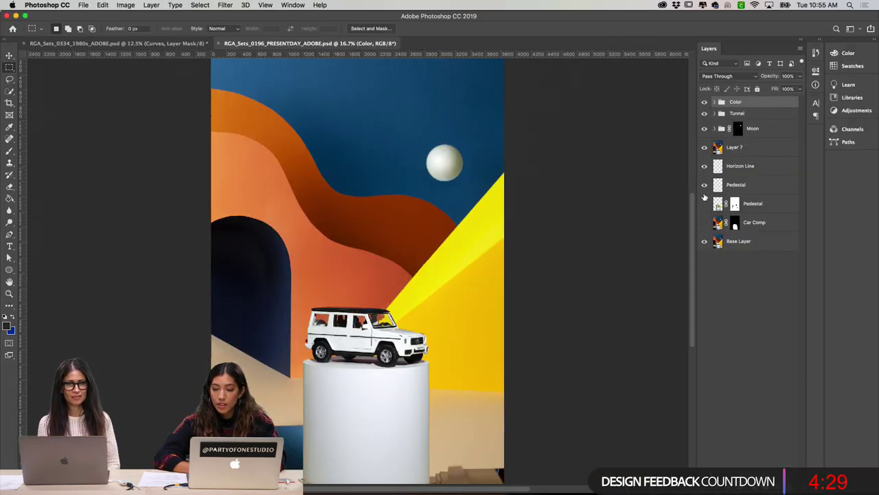
drag(704, 102, 704, 185)
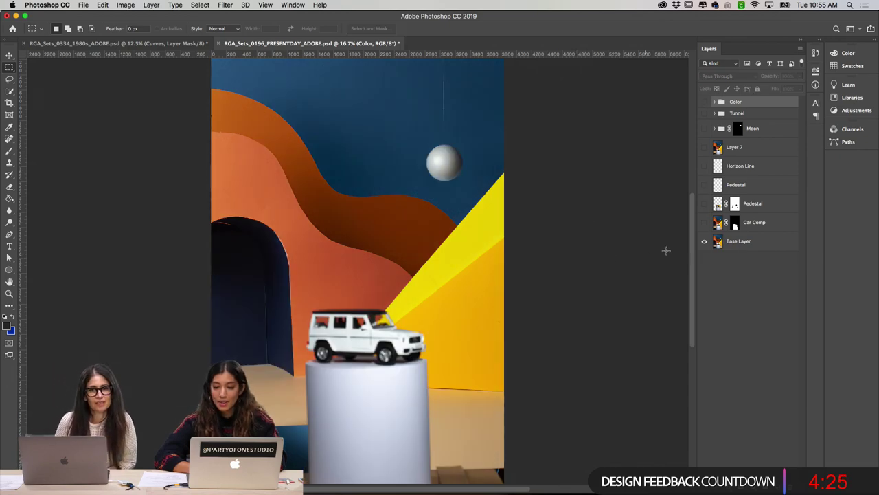
click(704, 241)
click(704, 241)
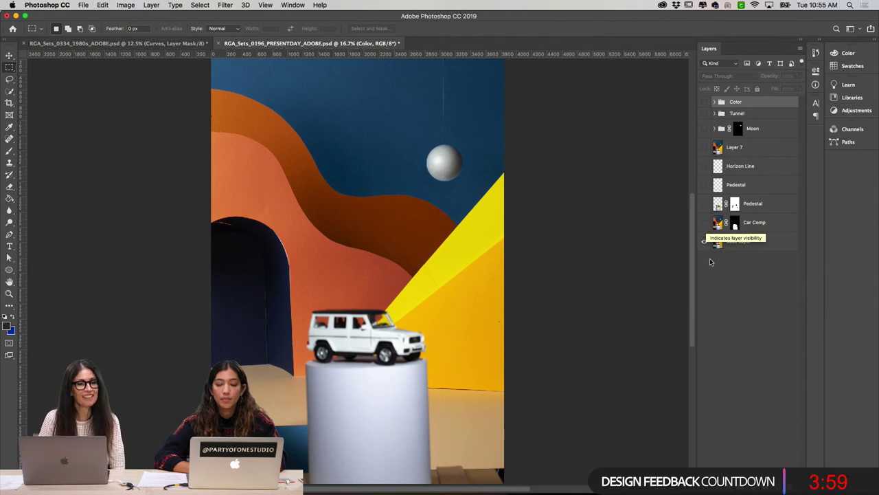
click(704, 241)
click(704, 241)
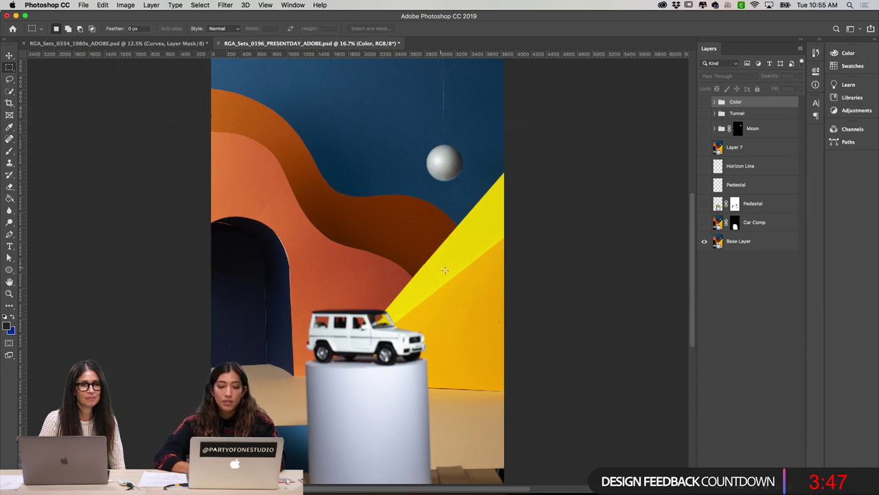
Step: Show Car Comp again, inspect its mask, then zoom to 25% with guides visible
click(704, 222)
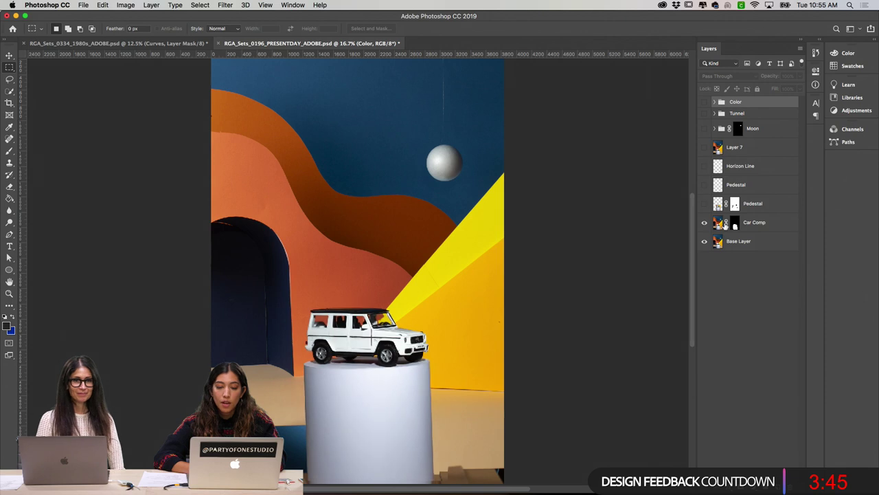
alt+click(732, 222)
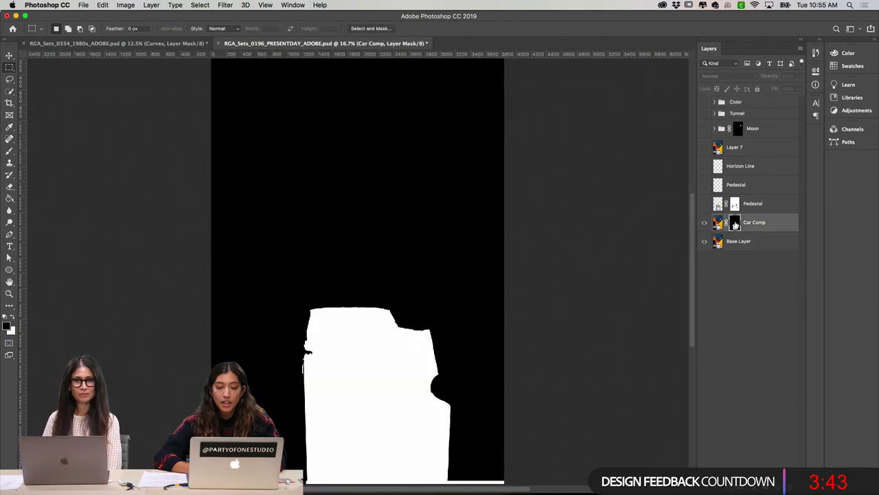
alt+click(732, 222)
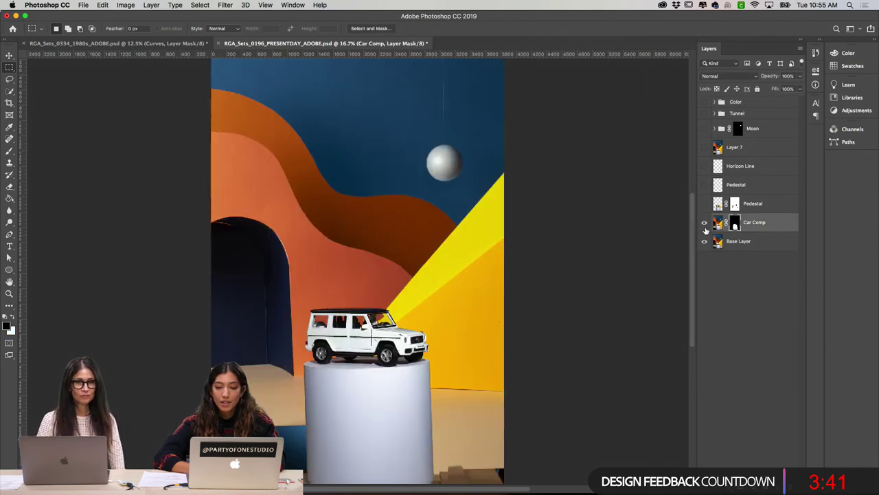
click(704, 221)
click(704, 221)
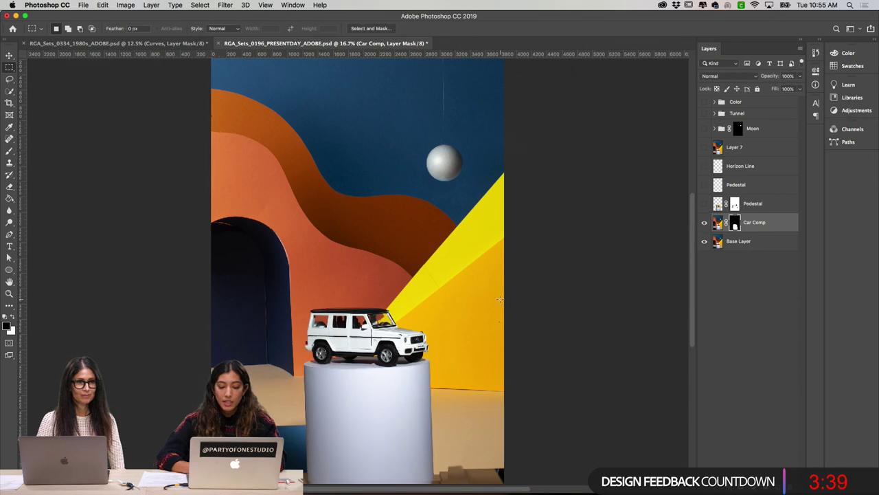
key(super+equal)
scroll(494, 296, down, 3)
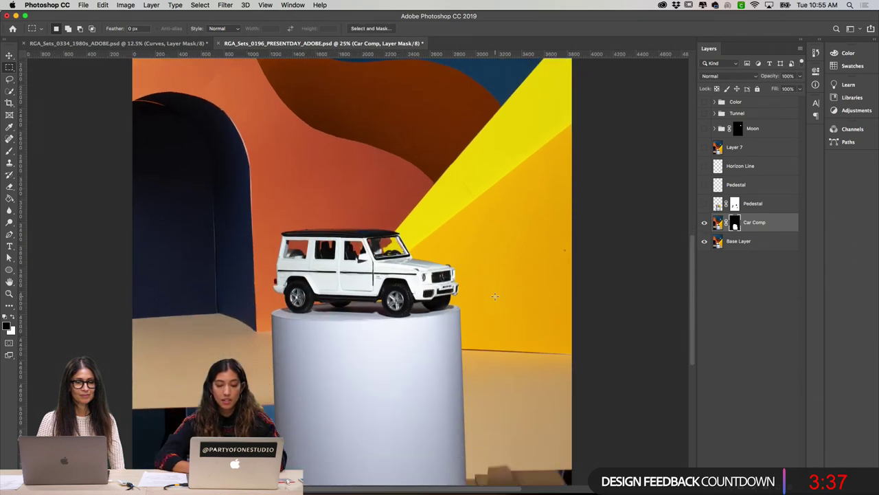
key(super+semicolon)
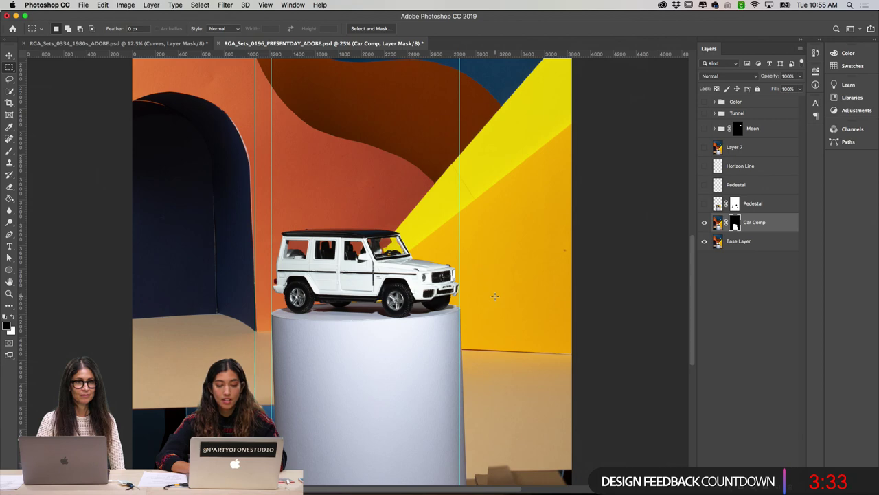
Step: Turn on the Pedestal layer, compare its mask on and off, and inspect the Moon mask
click(703, 204)
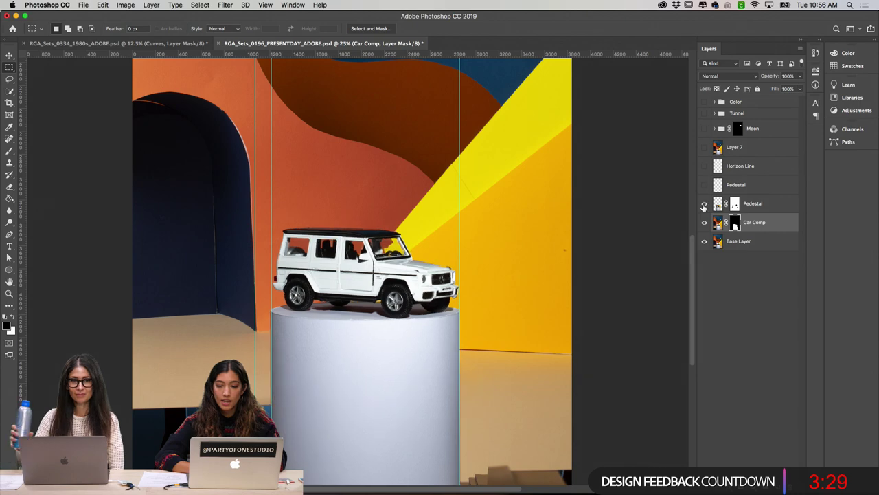
click(703, 204)
click(704, 204)
click(703, 205)
click(704, 205)
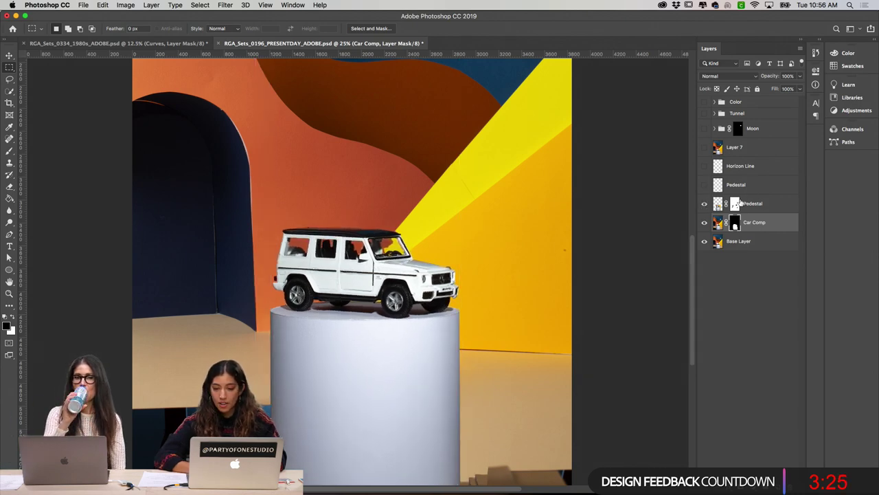
alt+click(736, 204)
shift+click(735, 203)
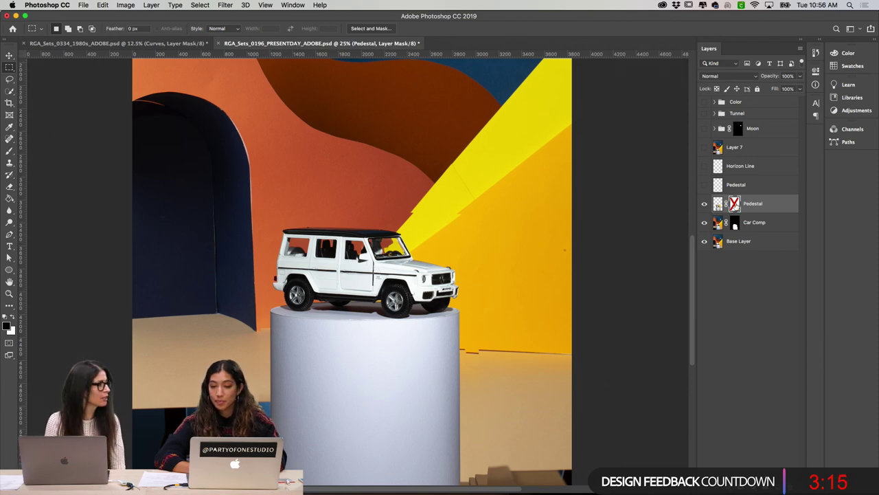
shift+click(735, 204)
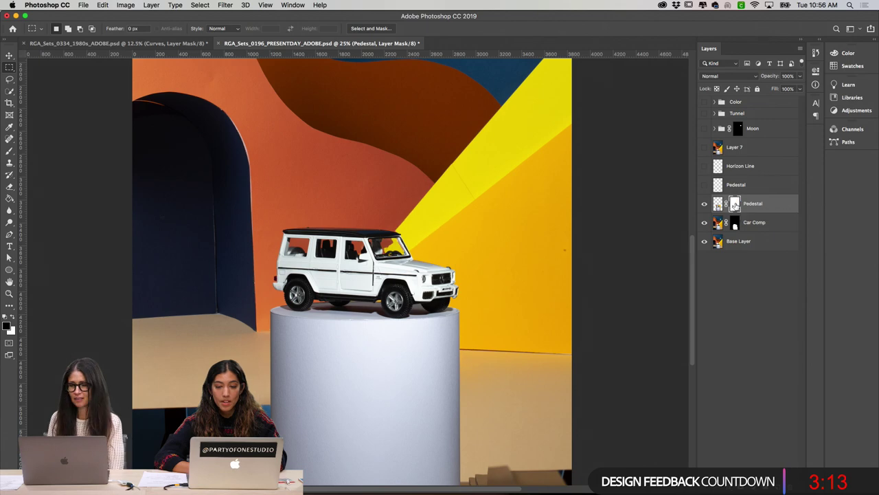
alt+click(735, 203)
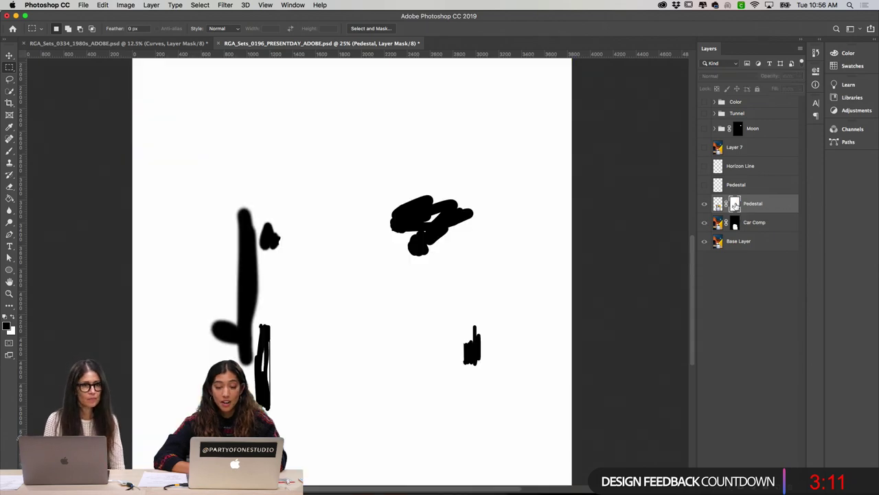
click(704, 211)
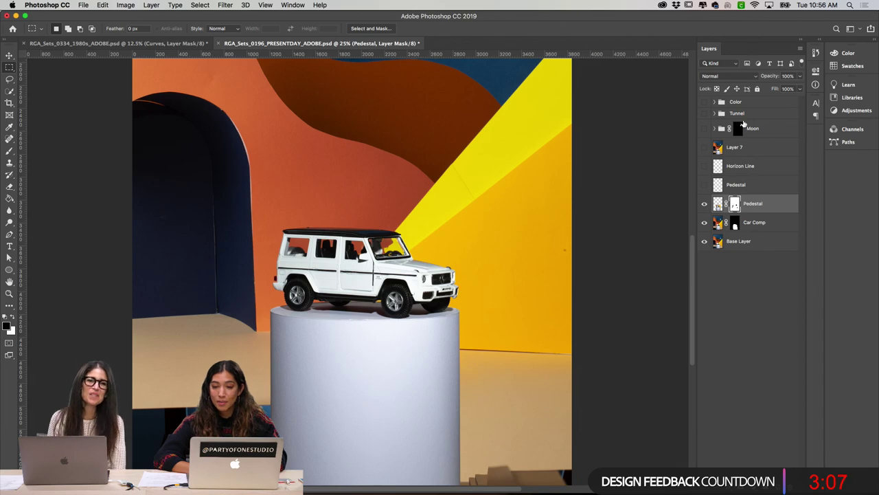
alt+click(738, 128)
alt+click(738, 129)
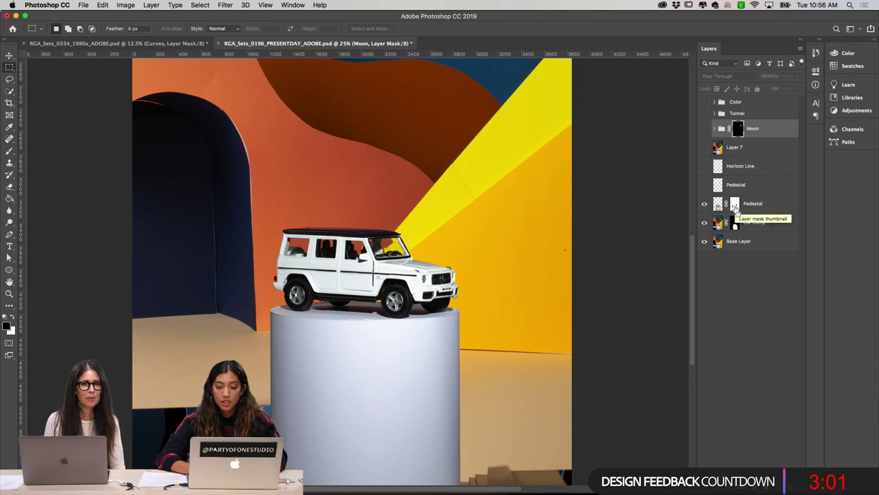
Step: Zoom to 200% on the car roof and disable the Pedestal mask to compare edges
key(super+equal)
key(super+equal)
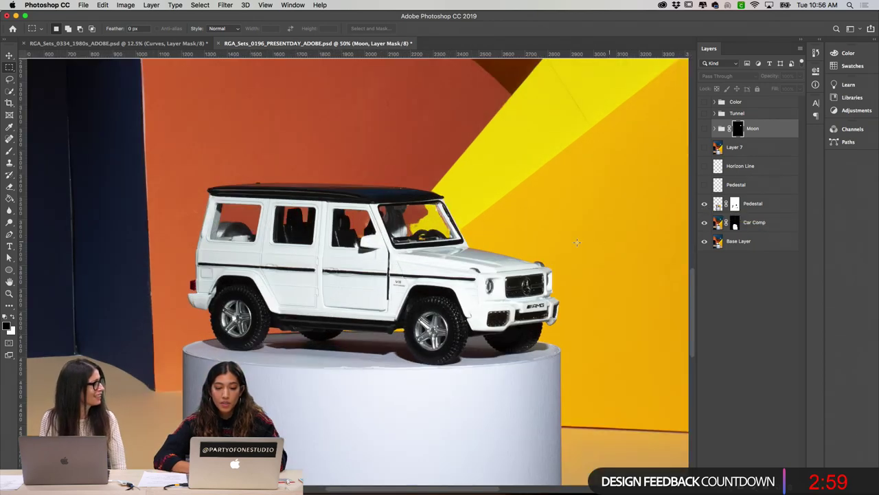
alt+click(735, 203)
alt+click(735, 204)
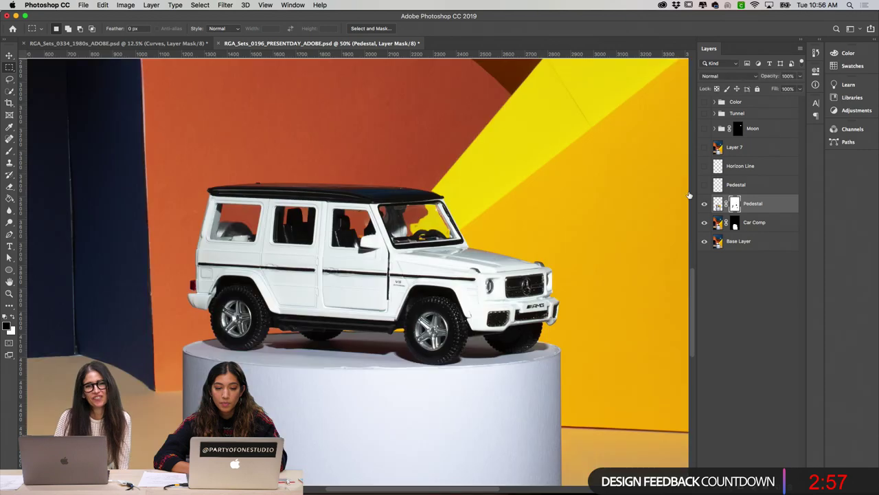
key(super+equal)
key(super+equal)
key(super+equal)
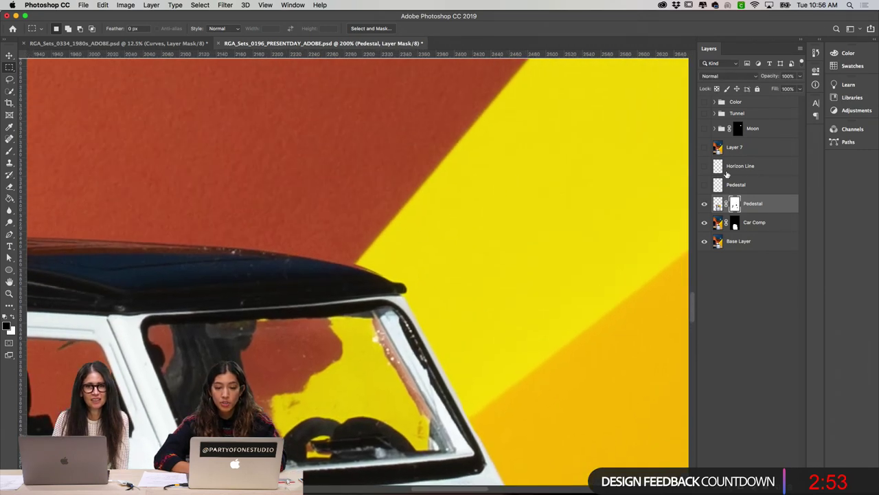
scroll(600, 268, down, 3)
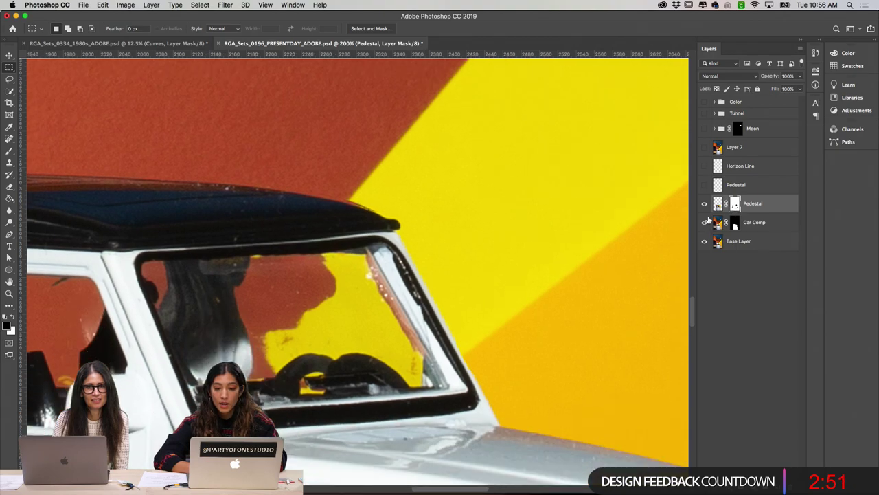
shift+click(735, 204)
scroll(556, 208, right, 3)
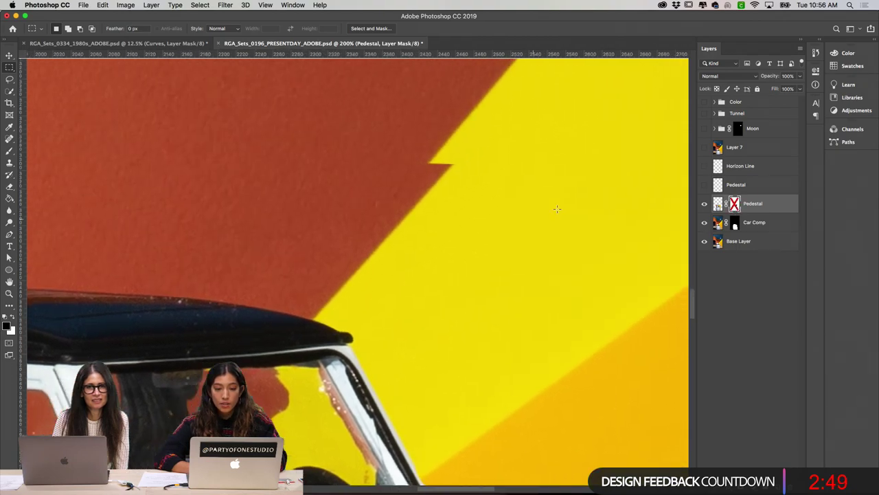
scroll(506, 259, down, 5)
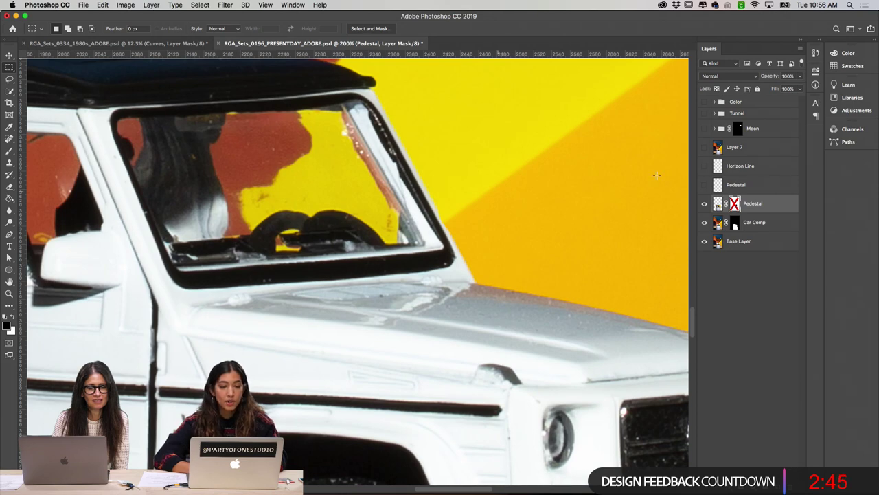
Step: Toggle the Pedestal mask again, then target the Pedestal layer's pixels and zoom out
shift+click(735, 204)
shift+click(735, 204)
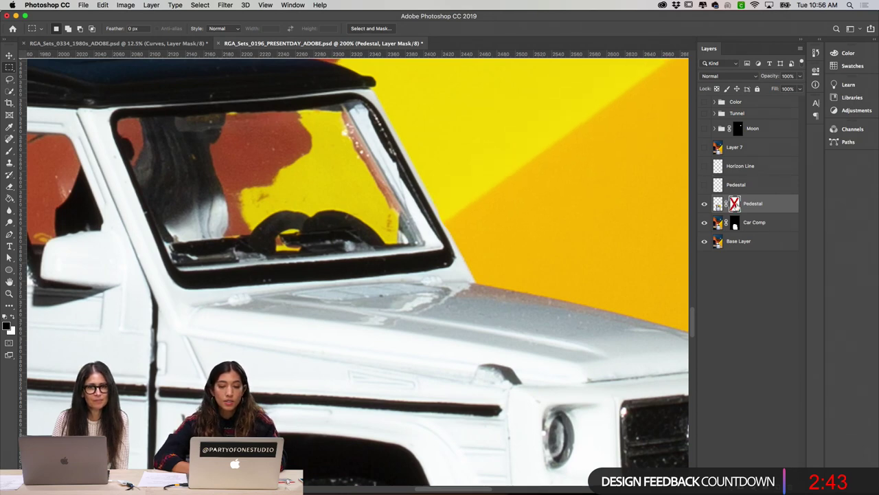
scroll(606, 253, down, 5)
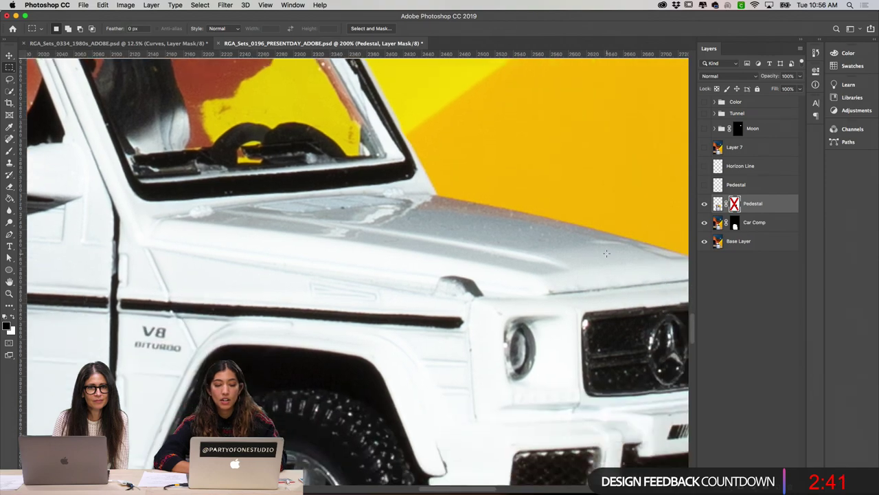
scroll(606, 254, right, 5)
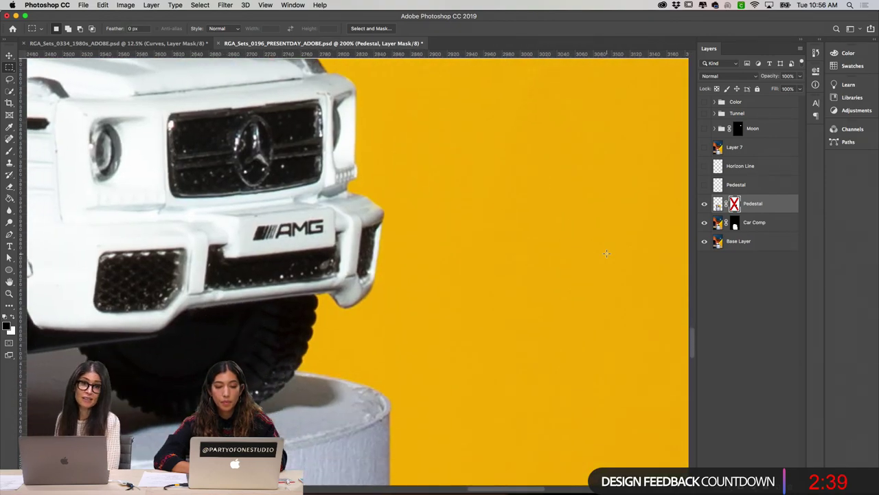
scroll(607, 254, left, 10)
scroll(606, 254, left, 15)
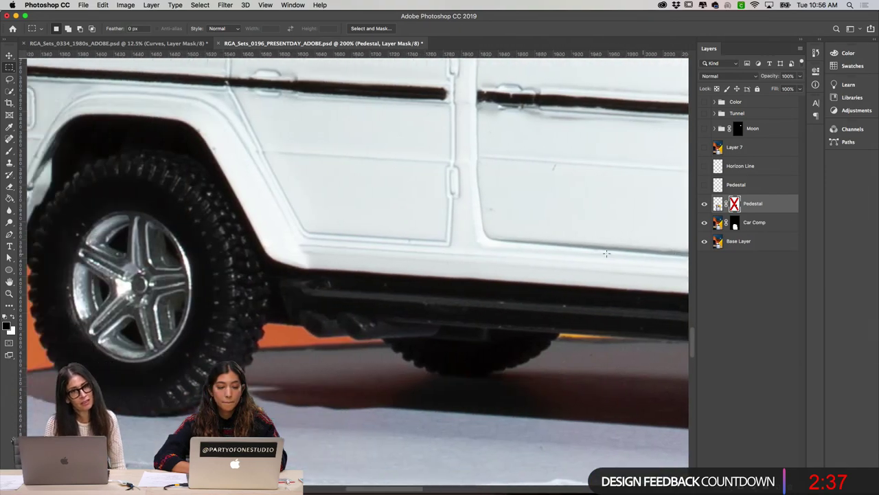
scroll(607, 253, up, 5)
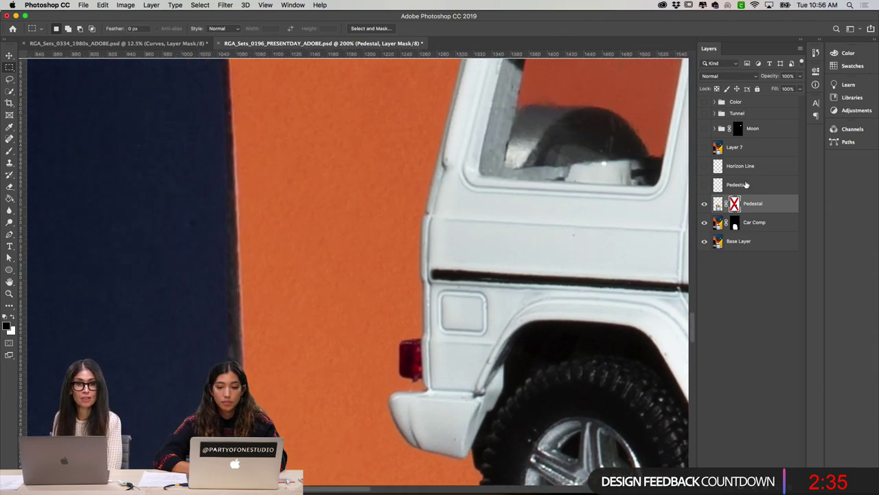
click(717, 203)
key(super+minus)
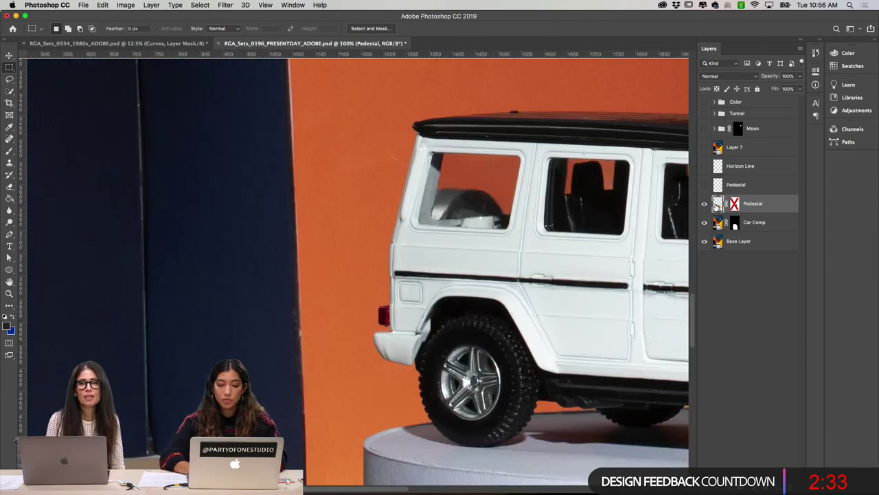
Step: Turn the Pedestal mask back on and check the car at 100% before zooming out
key(super+minus)
scroll(622, 240, right, 10)
scroll(622, 240, down, 2)
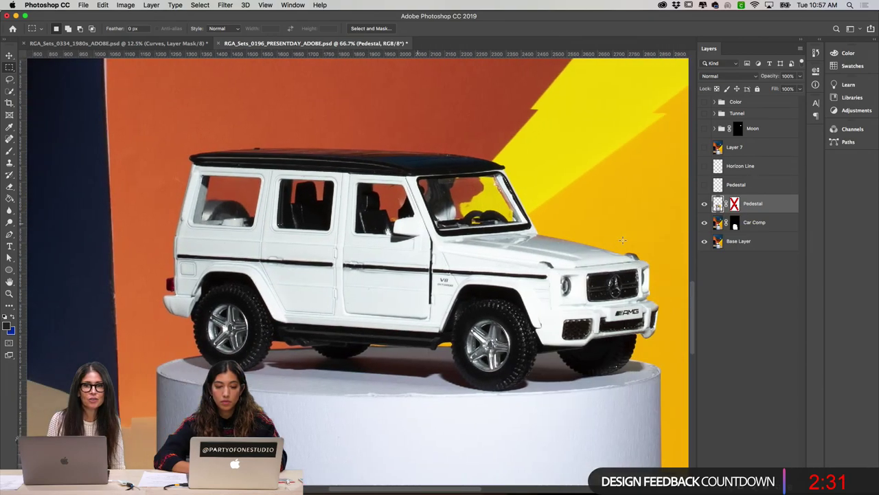
shift+click(735, 203)
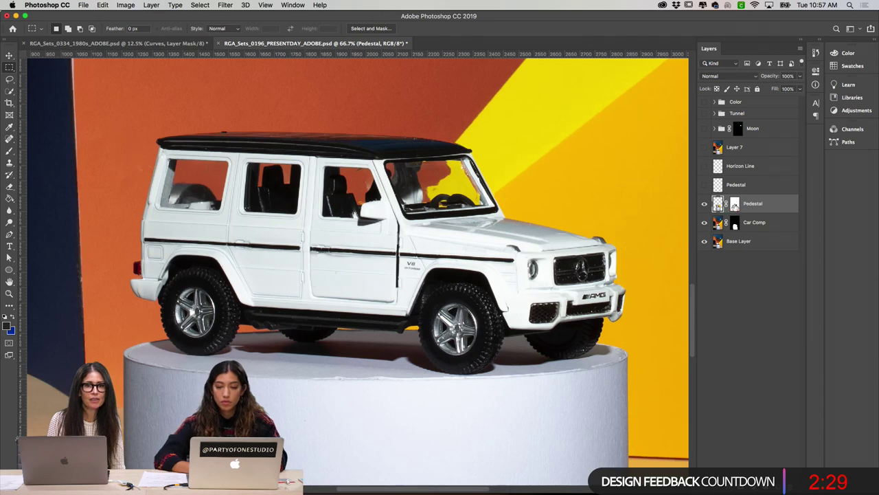
scroll(599, 316, down, 3)
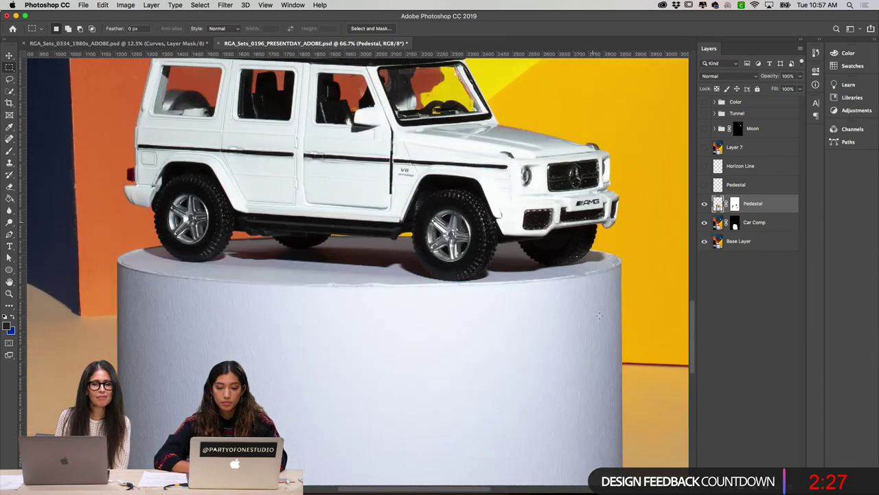
scroll(594, 311, up, 3)
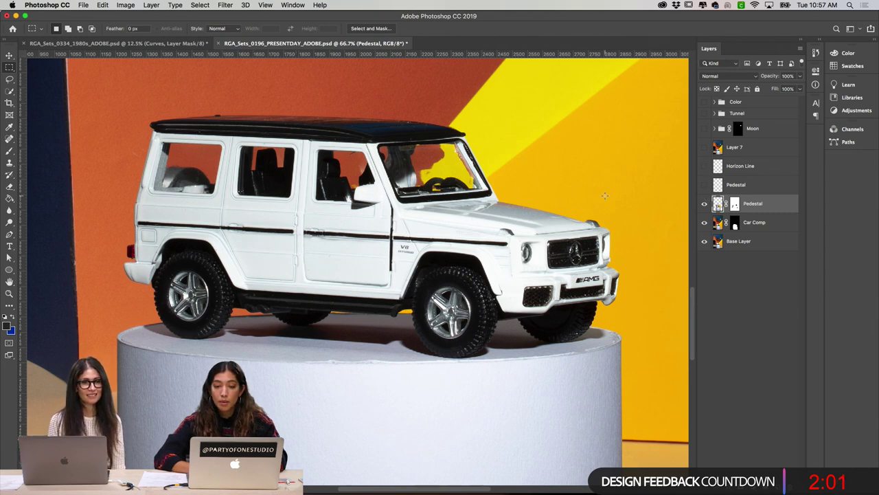
scroll(605, 196, up, 3)
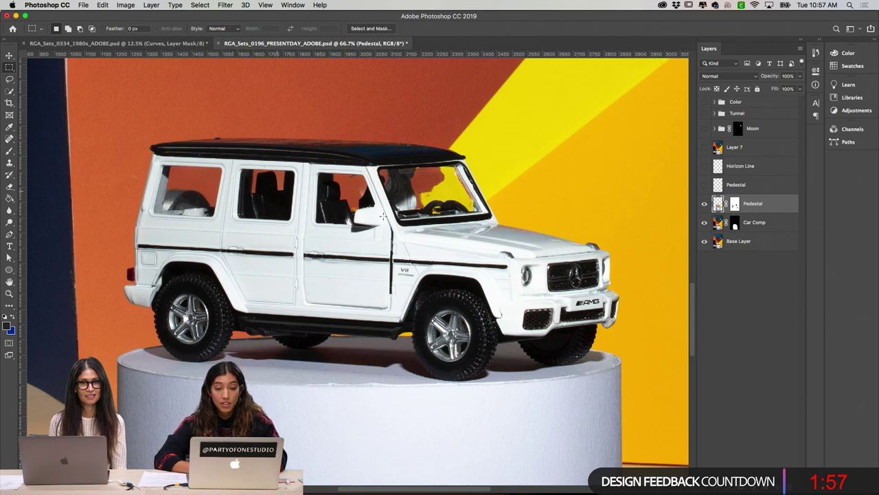
key(super+plus)
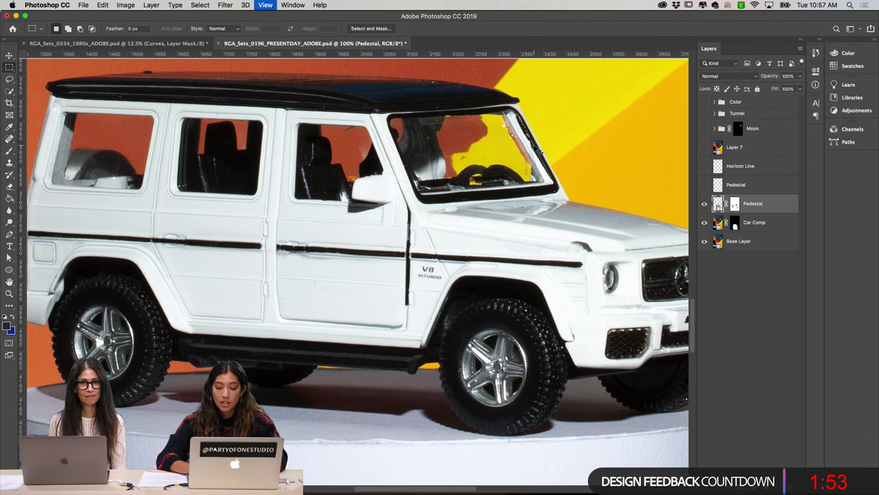
key(super+minus)
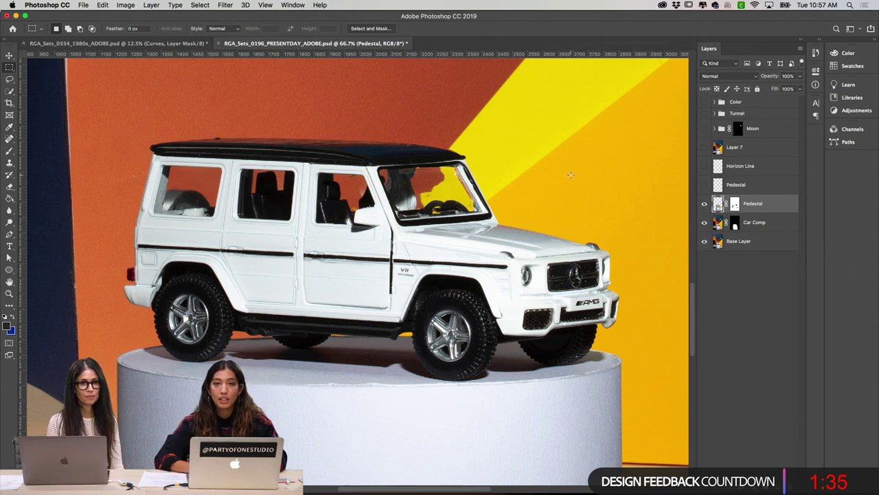
Step: Toggle the upper Pedestal layer to compare its shadow beneath the car, leaving it on
click(704, 185)
click(704, 185)
click(704, 185)
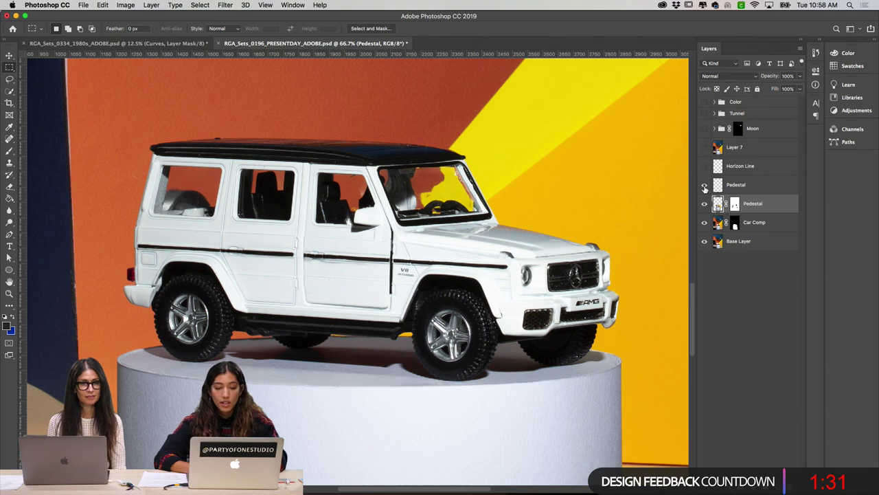
click(704, 184)
click(704, 185)
scroll(579, 292, down, 3)
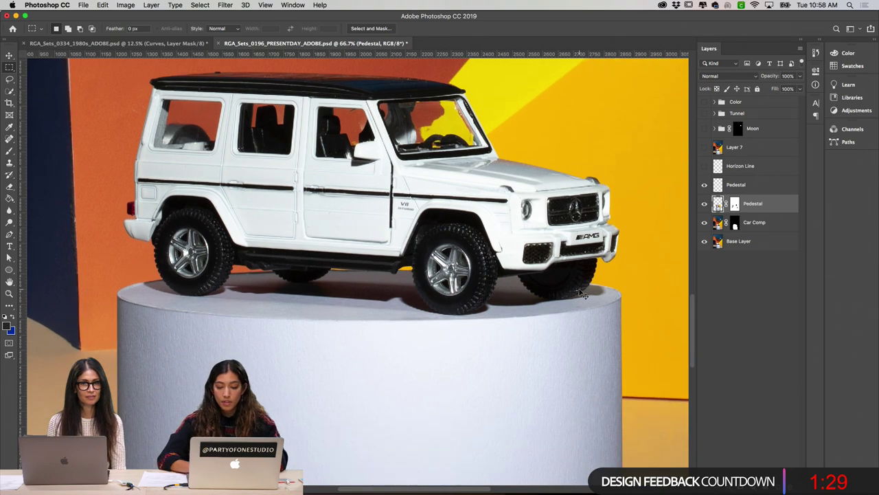
scroll(579, 291, up, 2)
scroll(579, 289, down, 3)
scroll(579, 290, right, 3)
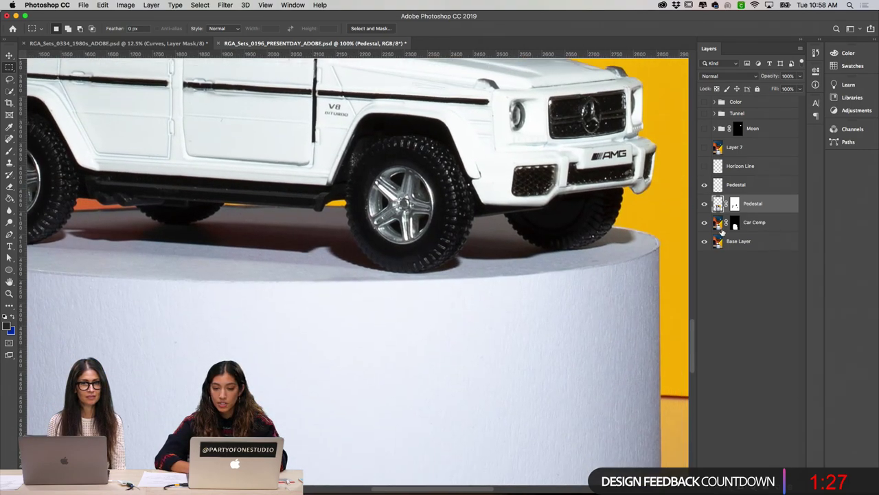
Step: Recheck the shadow with a few more toggles, then zoom to 200% on the pedestal rim
click(704, 185)
click(704, 185)
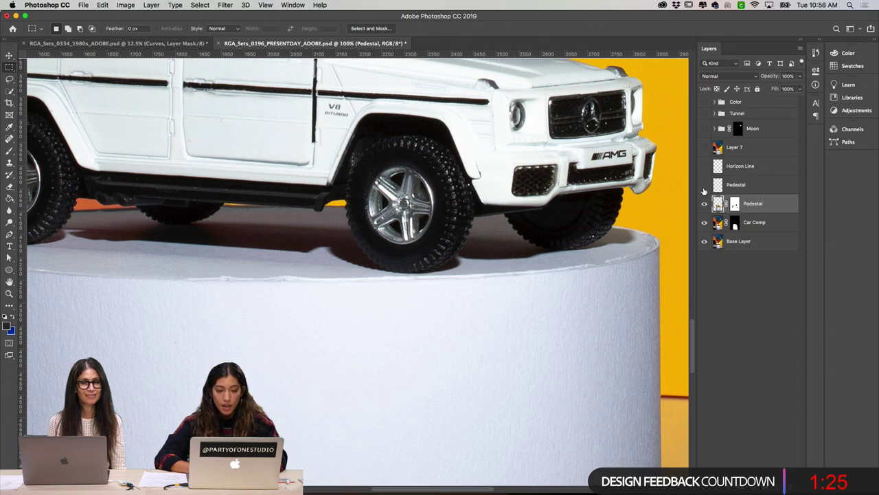
click(704, 185)
scroll(411, 258, left, 10)
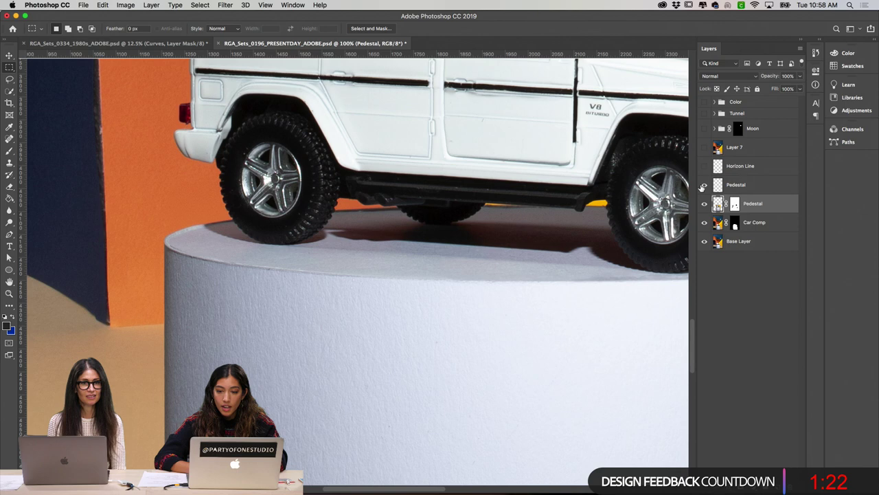
click(704, 185)
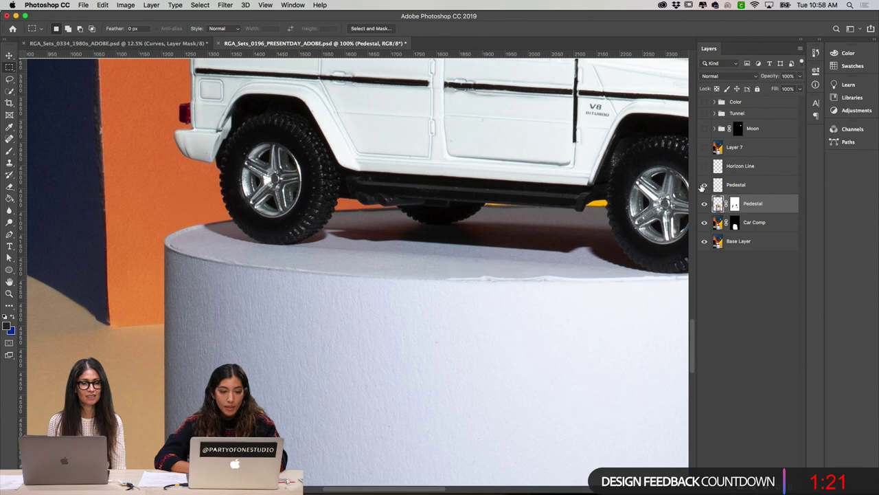
click(704, 185)
key(super+equal)
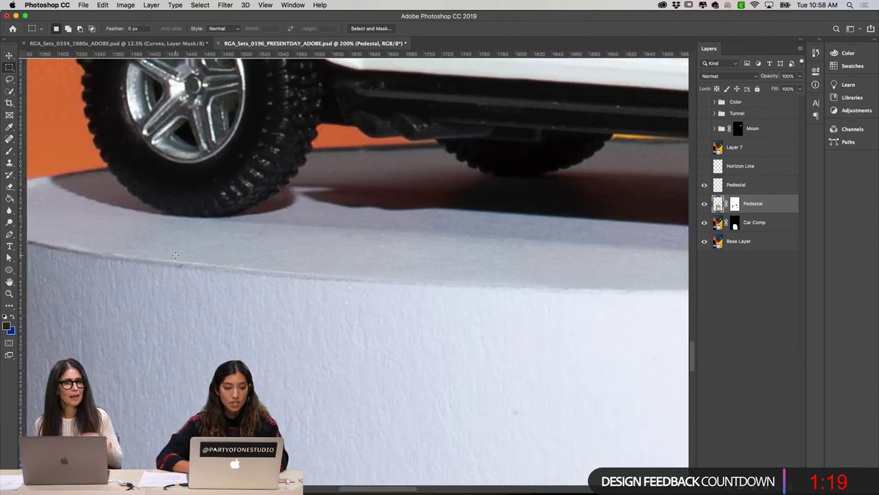
scroll(177, 260, left, 5)
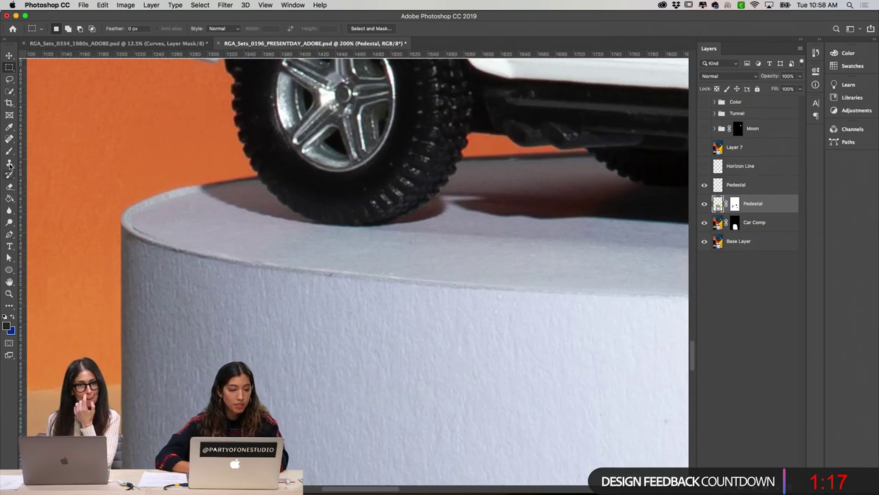
Step: With the Clone Stamp at size 10, clone clean texture along the pedestal's top rim
click(10, 162)
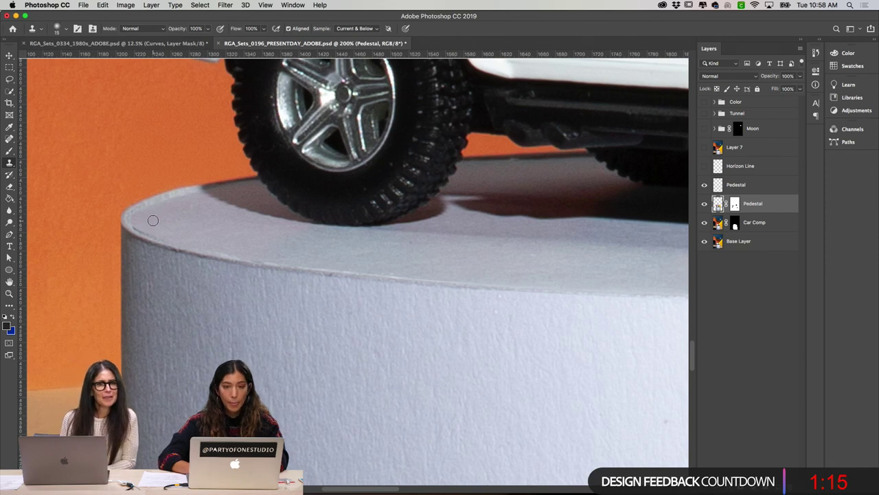
key(bracketleft)
key(bracketleft)
key(bracketleft)
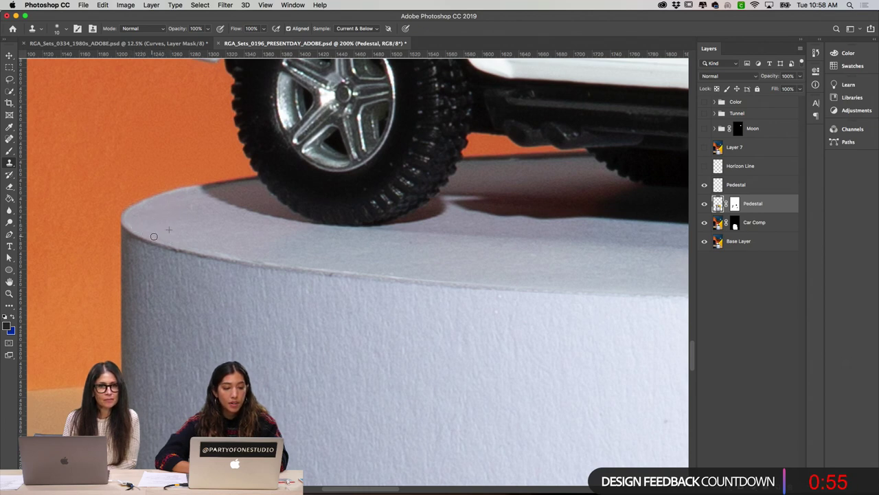
drag(154, 237, 179, 243)
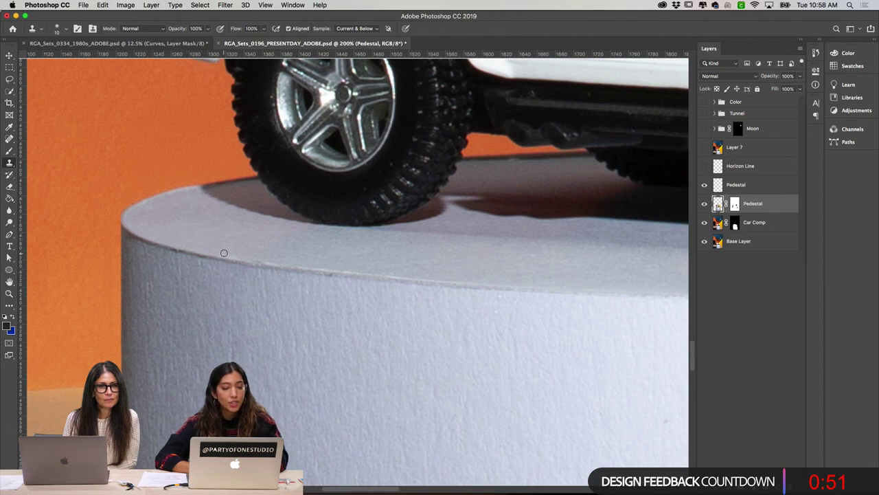
drag(261, 257, 289, 264)
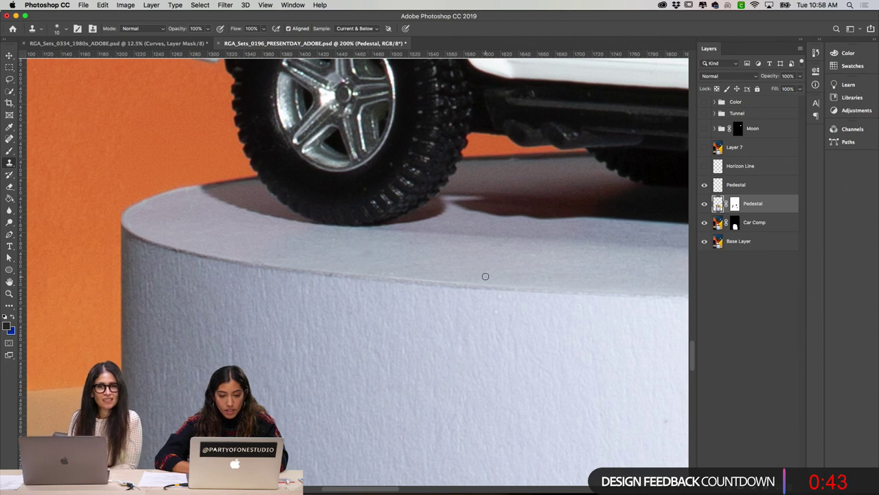
scroll(336, 269, down, 1)
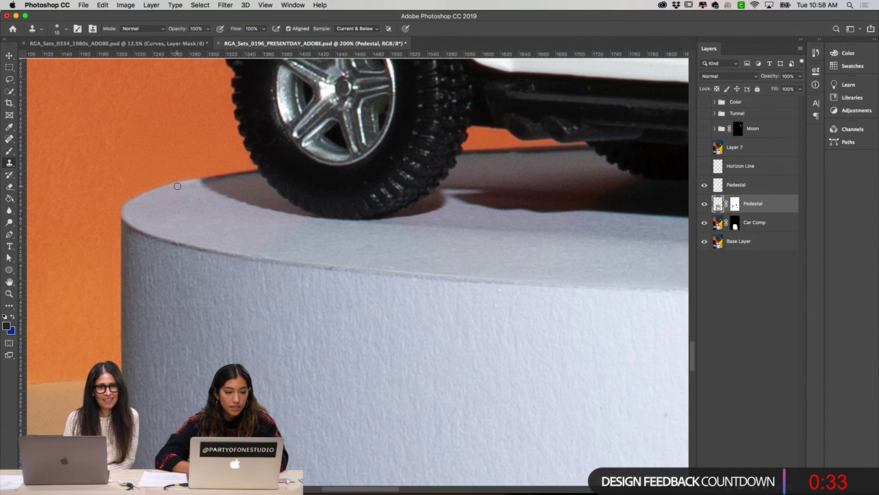
scroll(227, 203, right, 5)
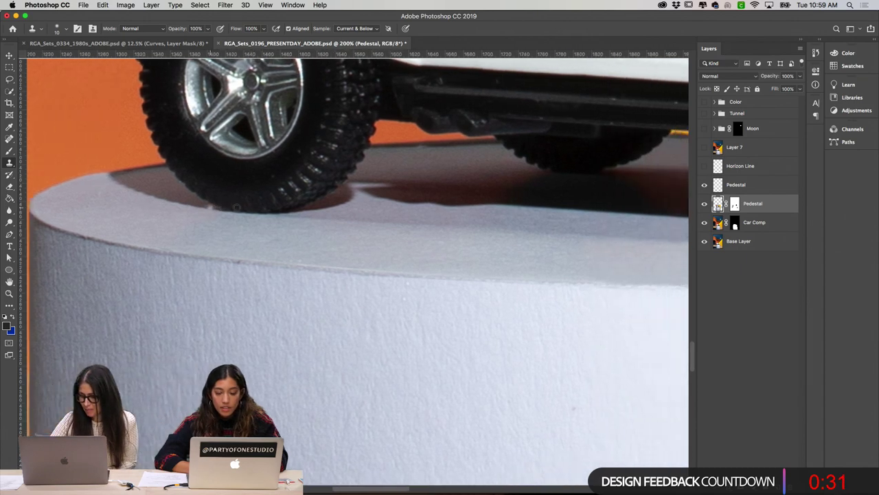
scroll(236, 207, left, 5)
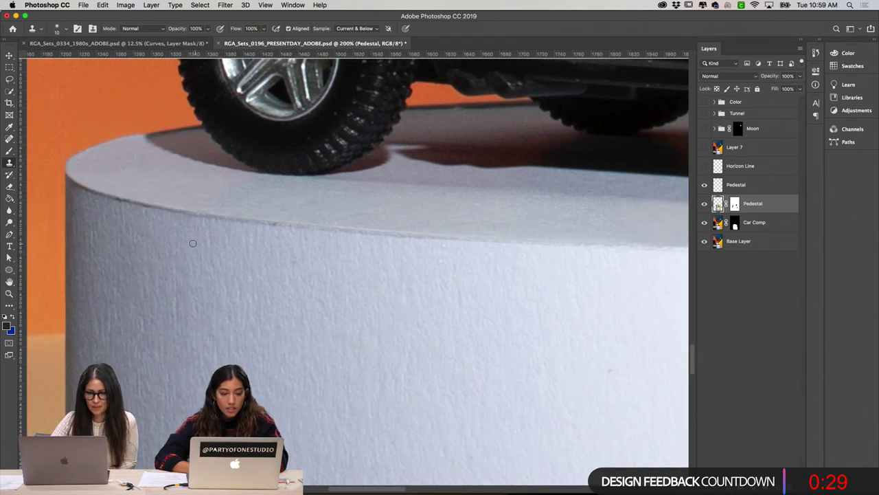
click(9, 141)
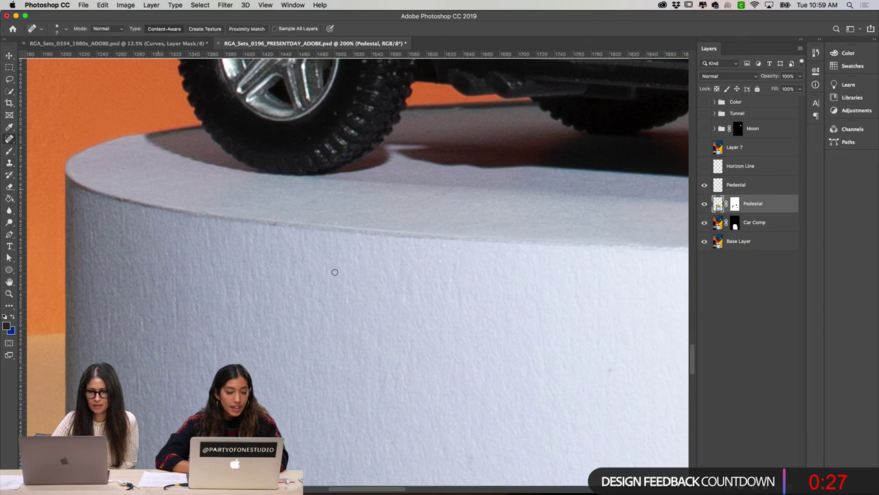
click(422, 268)
click(463, 184)
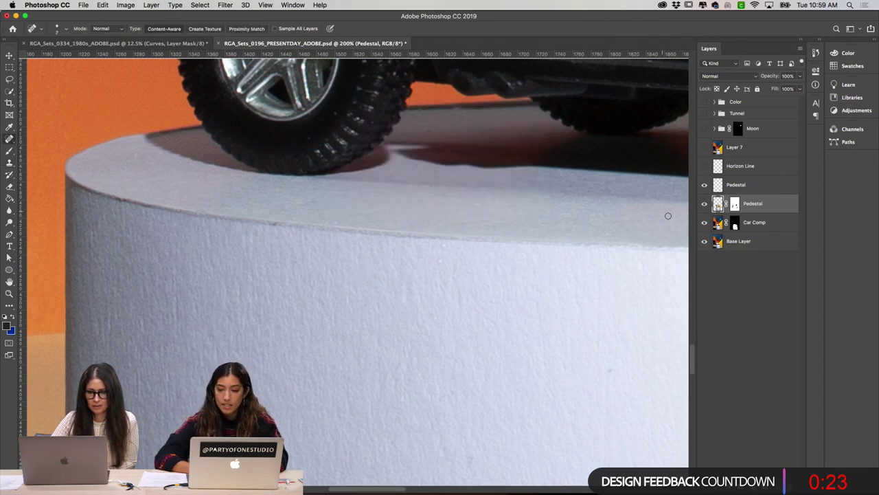
click(728, 185)
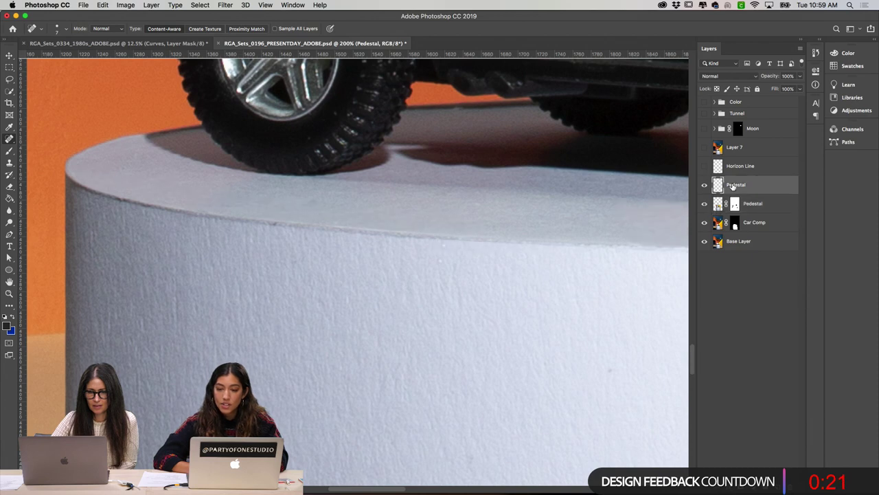
click(436, 275)
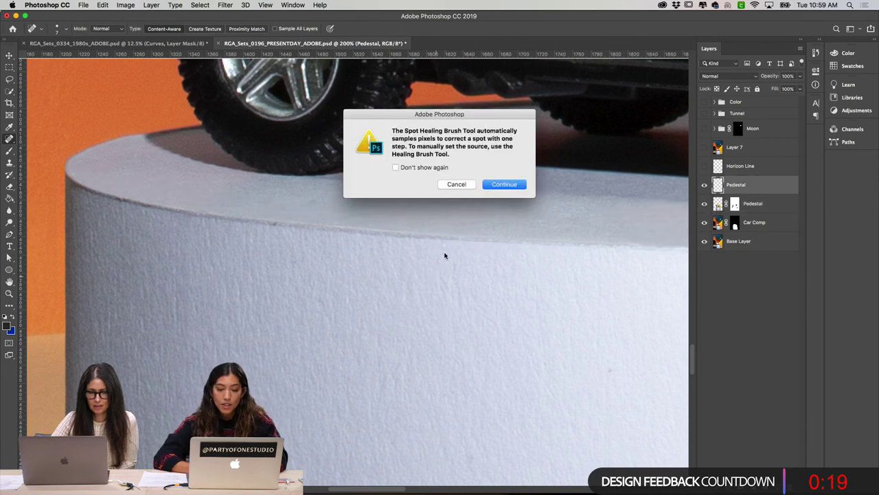
click(456, 185)
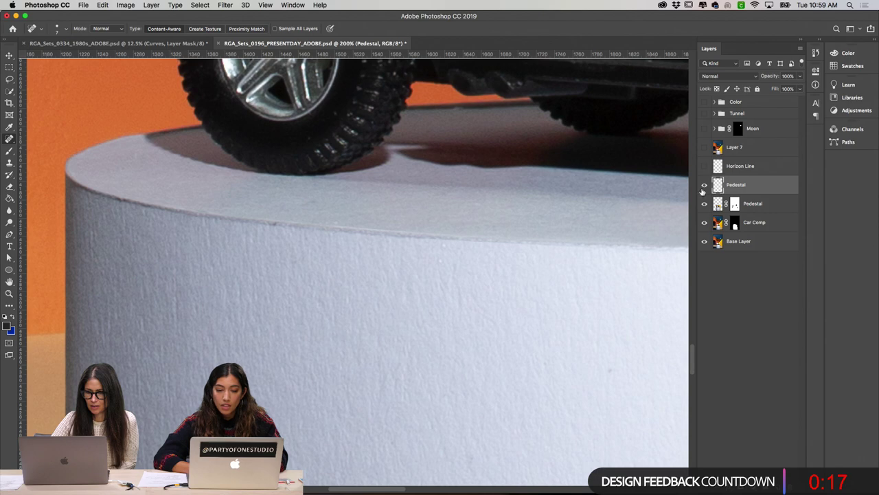
right_click(10, 138)
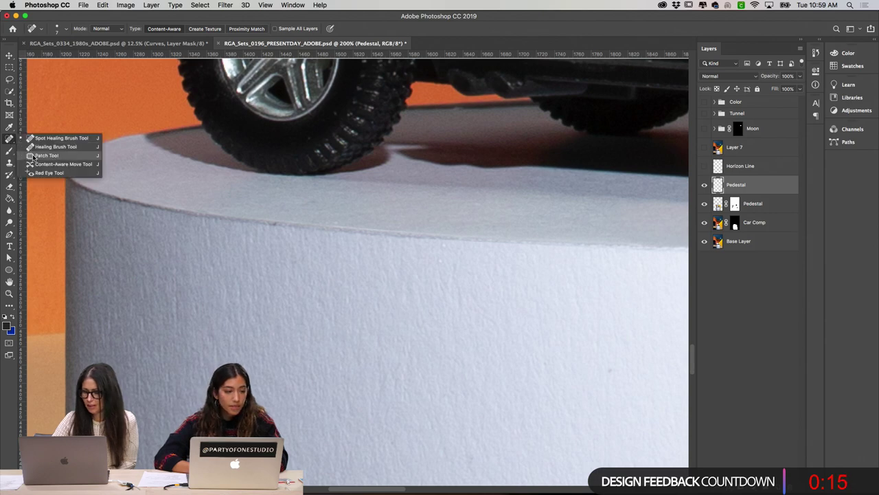
click(48, 156)
mouse_move(444, 271)
mouse_down()
mouse_move(449, 242)
mouse_move(439, 249)
mouse_move(443, 275)
mouse_up()
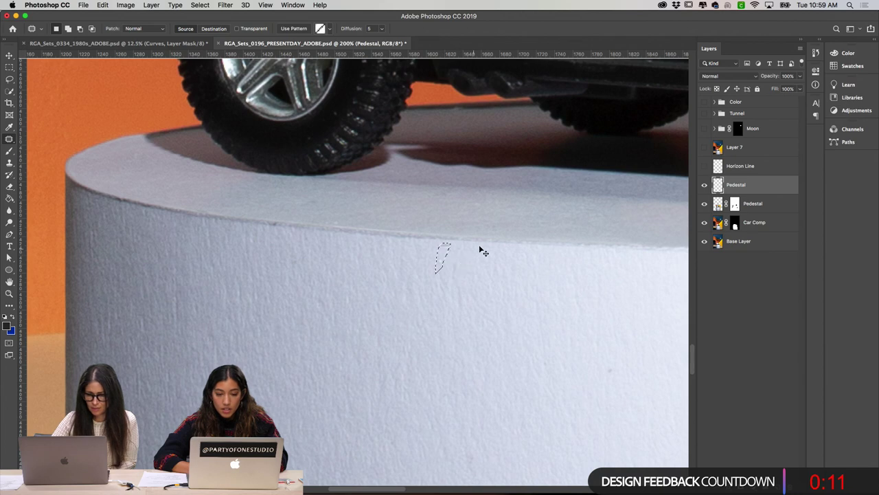
scroll(451, 256, down, 2)
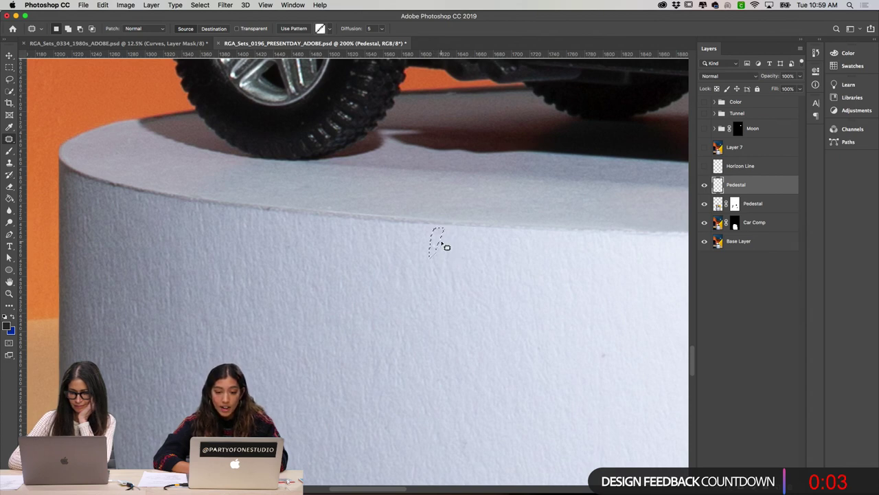
key(super+d)
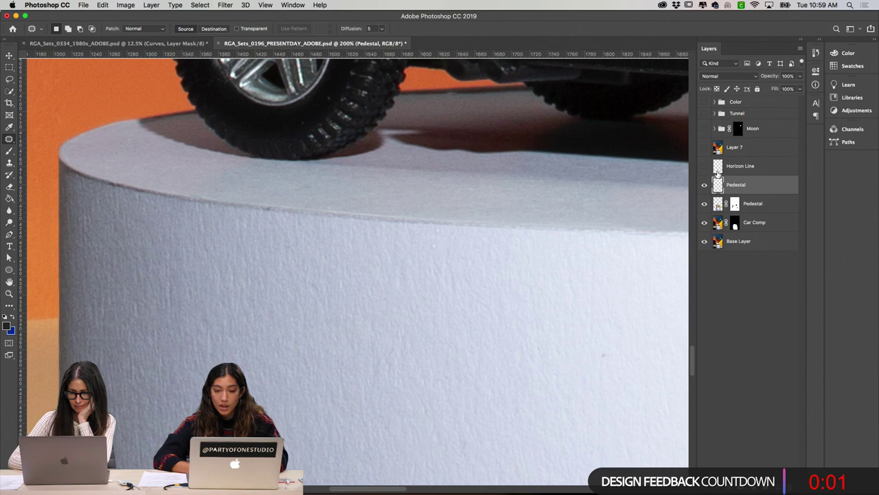
click(703, 186)
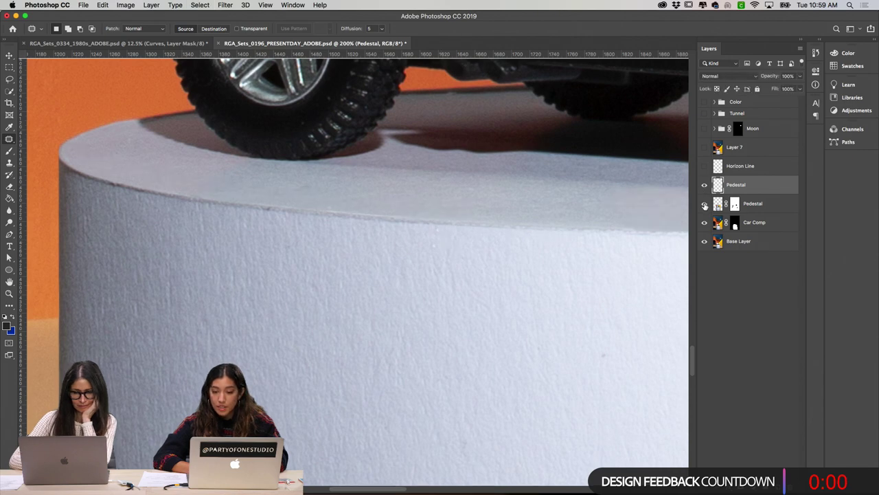
click(704, 186)
click(704, 205)
click(753, 203)
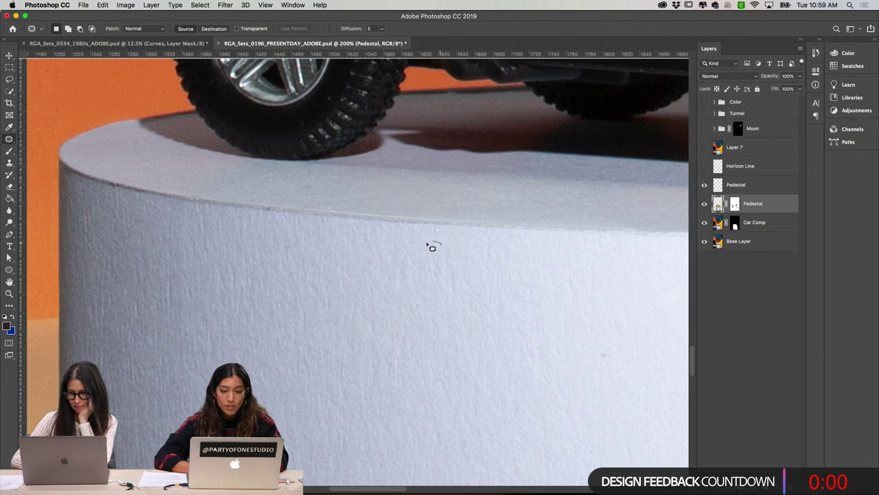
drag(431, 246, 439, 253)
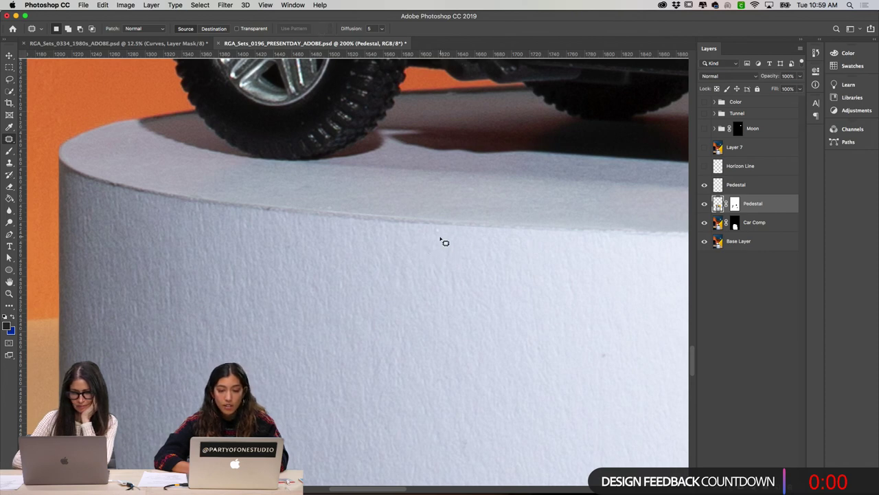
mouse_move(441, 240)
mouse_down()
mouse_move(434, 237)
mouse_move(441, 236)
mouse_up()
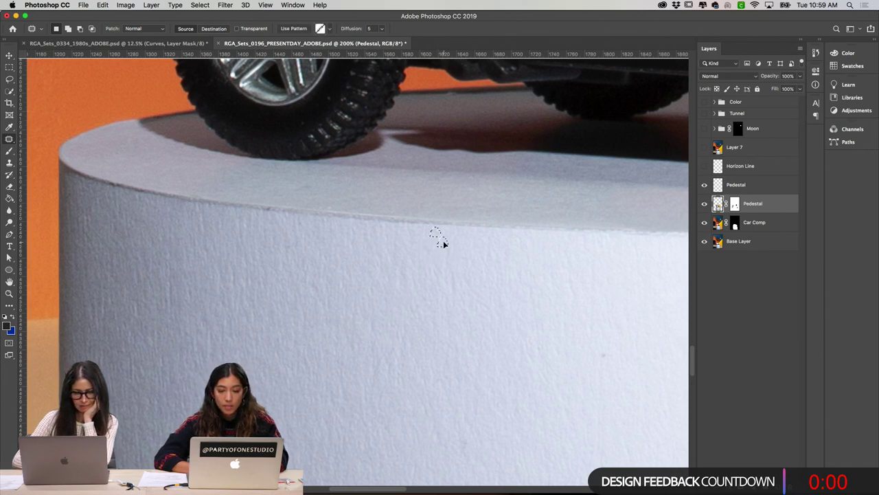
key(ctrl+d)
key(v)
click(440, 231)
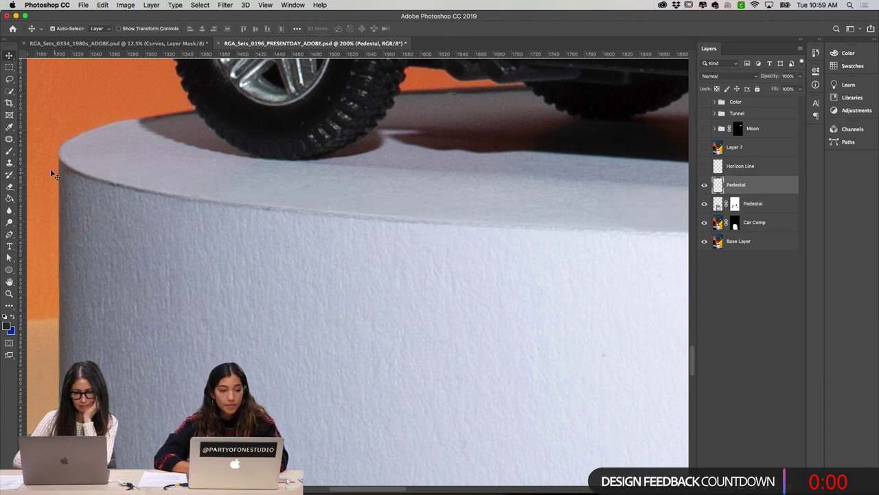
Step: Switch to the Clone Stamp and move the view down to the pedestal's side
key(s)
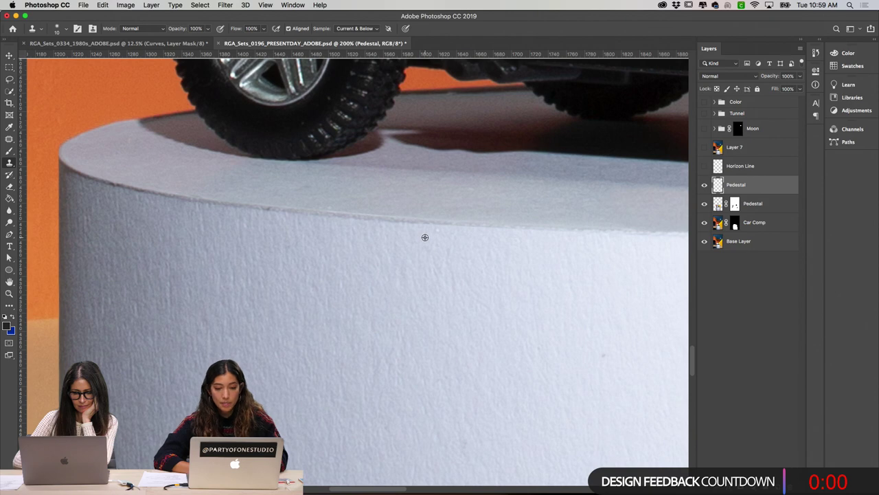
scroll(435, 243, down, 5)
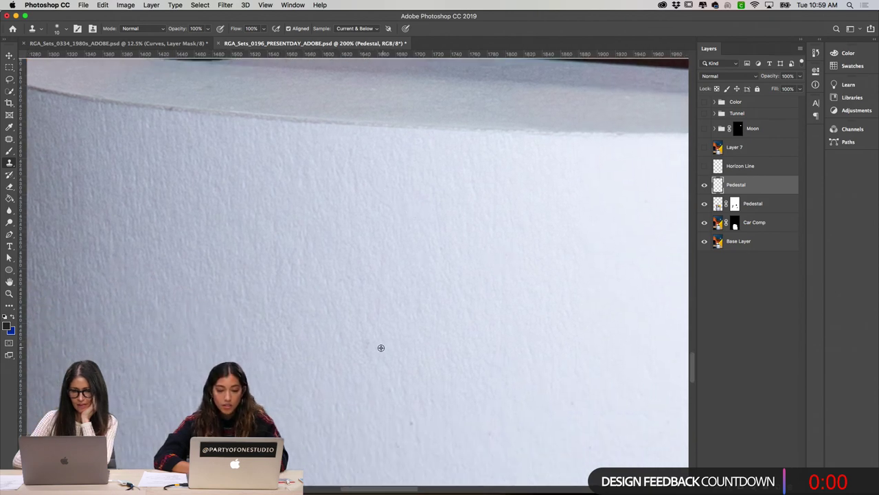
scroll(402, 349, down, 1)
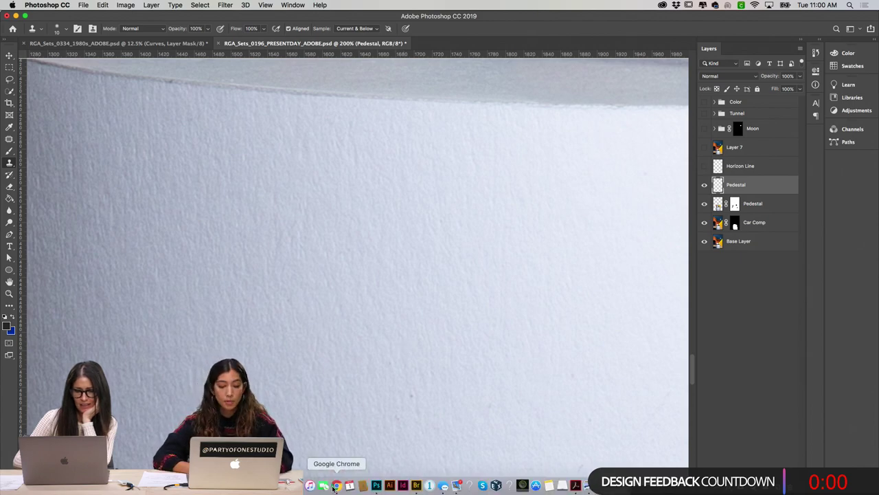
Step: Bring up Discord in the browser and scroll through the #current-challenge posts
click(334, 486)
click(163, 22)
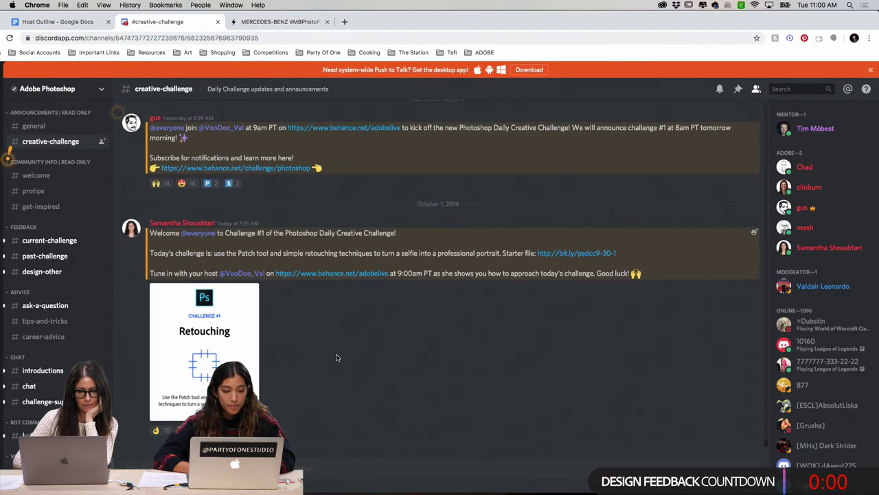
click(49, 240)
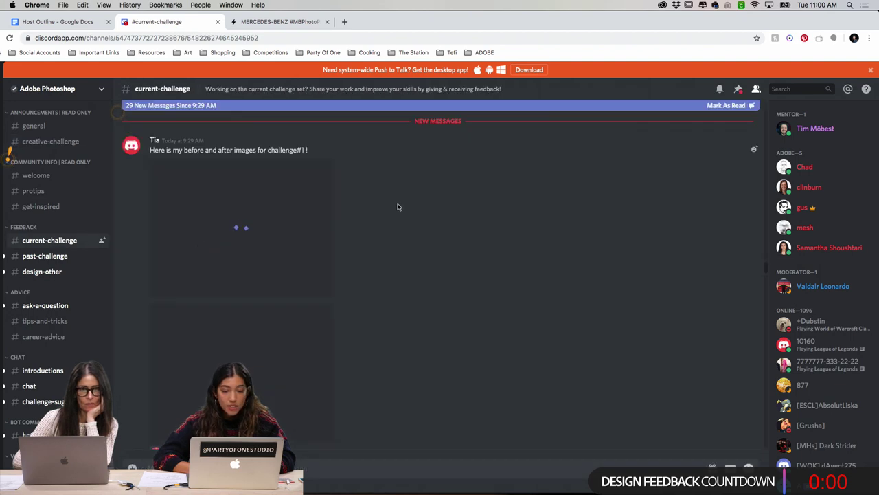
scroll(397, 206, down, 2)
scroll(397, 206, down, 15)
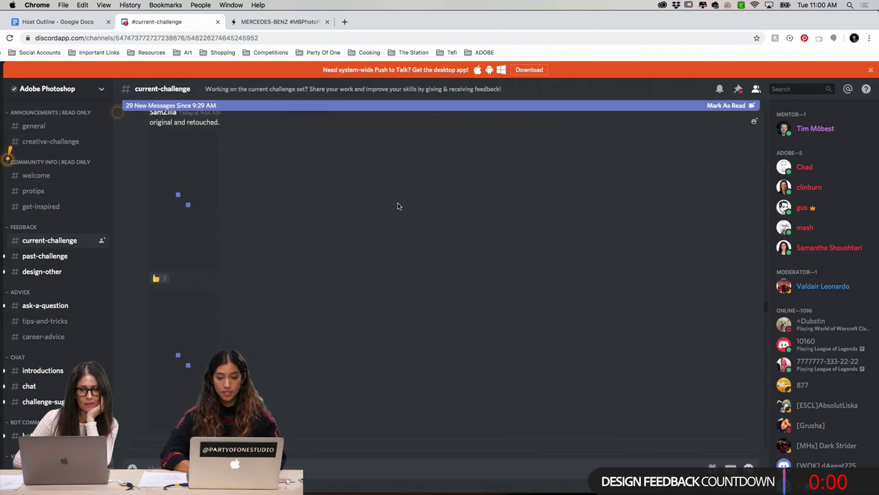
scroll(397, 206, up, 10)
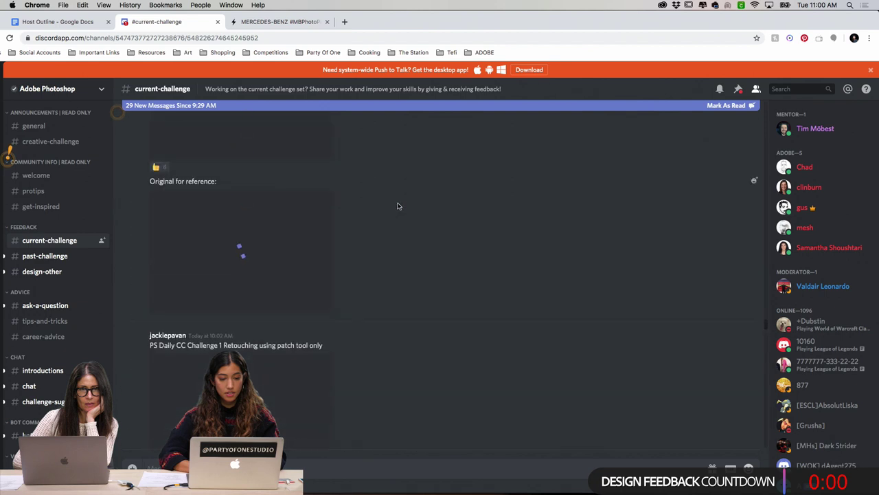
scroll(397, 206, up, 5)
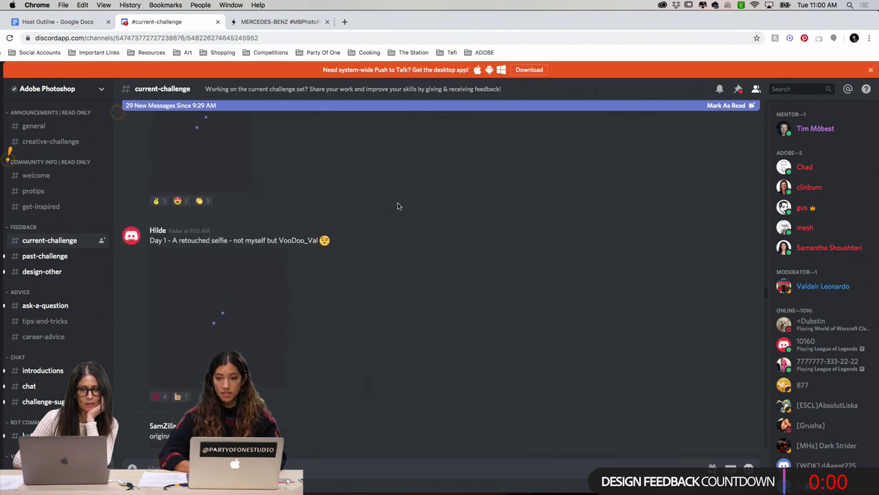
scroll(508, 232, up, 8)
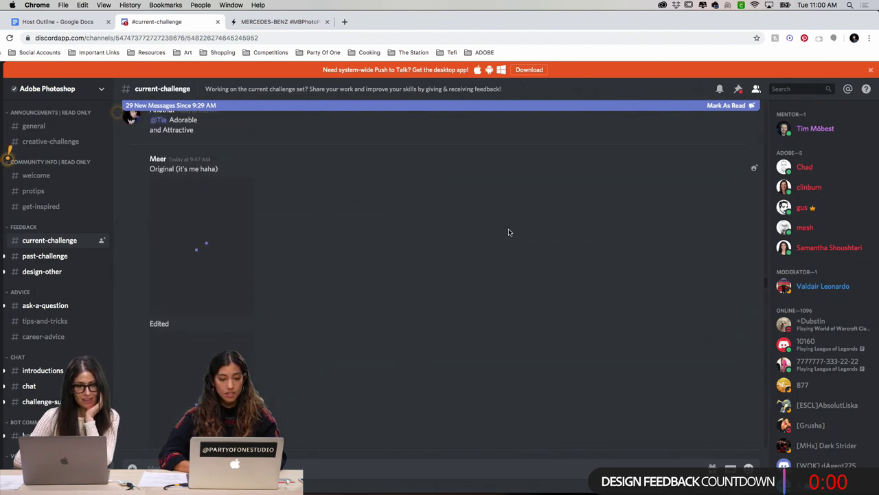
scroll(508, 232, up, 8)
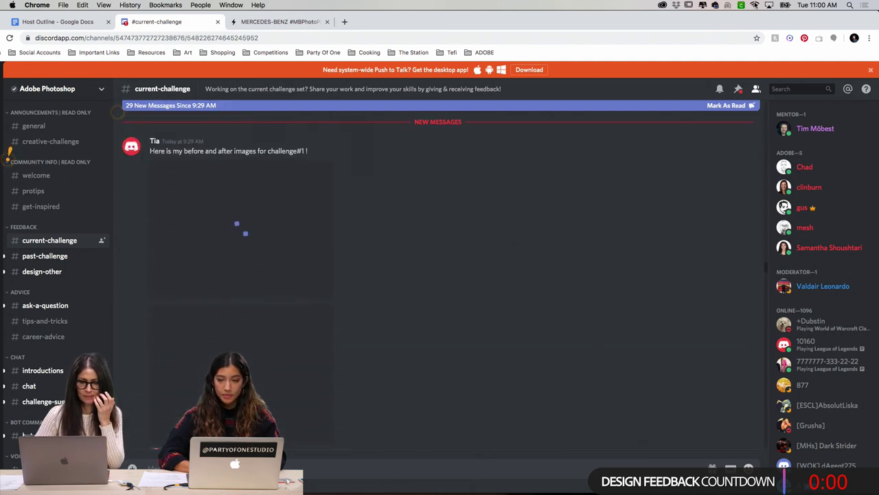
Step: Check the list of available Wi-Fi networks from the menu bar
click(755, 5)
click(755, 5)
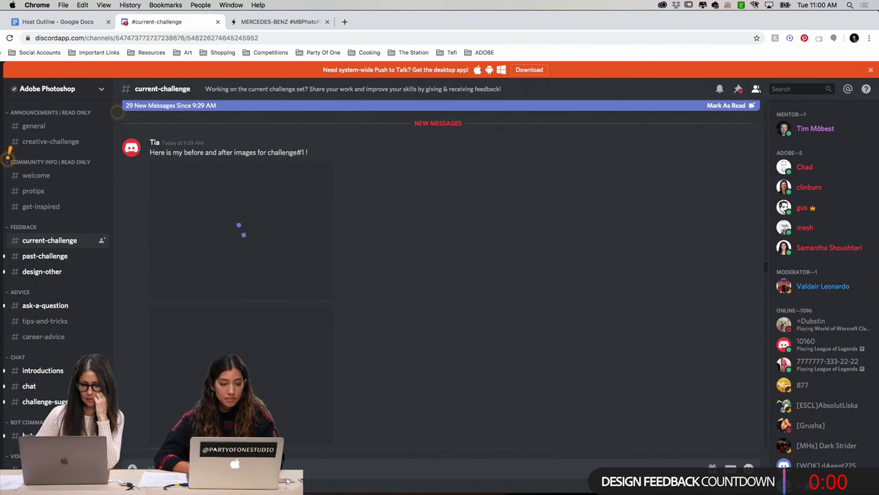
click(755, 5)
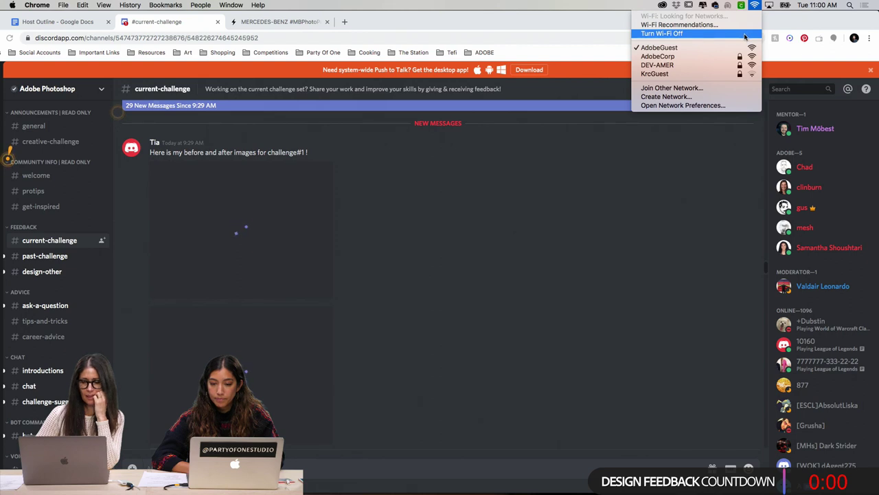
Step: Turn Wi-Fi off and back on to reset the connection
click(745, 35)
click(754, 5)
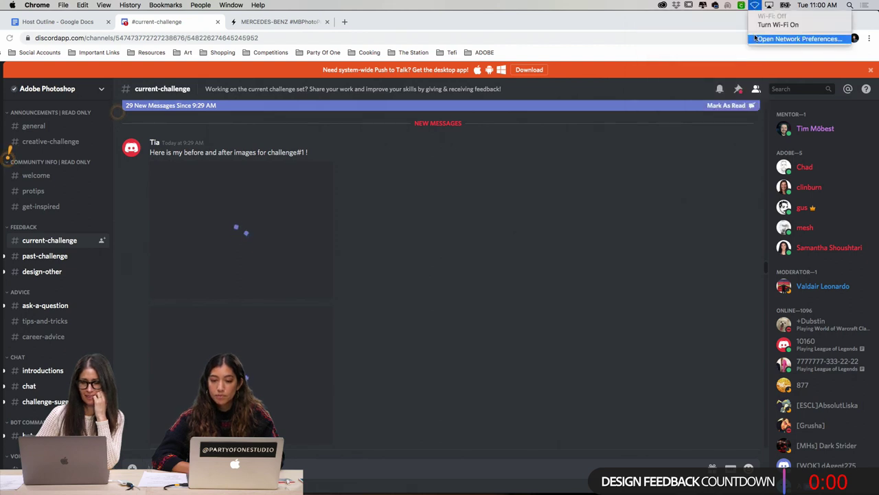
click(542, 10)
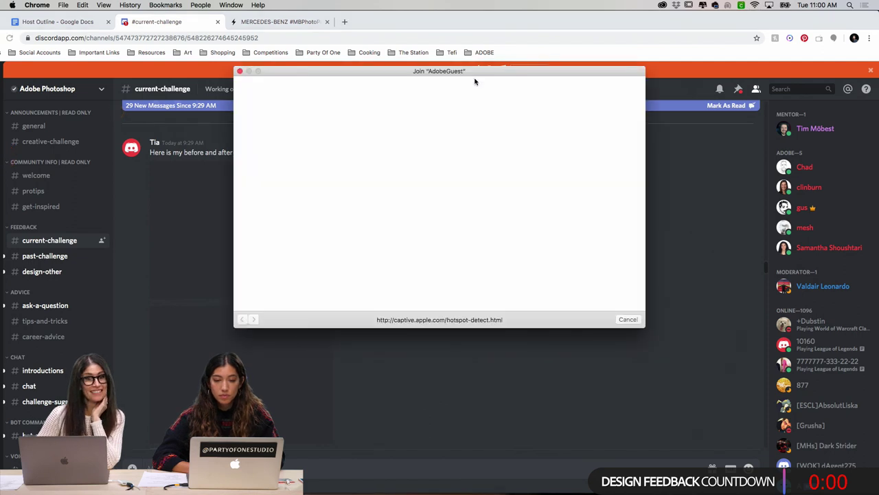
Step: Sign in to AdobeGuest with the guest username and password, accept the policy, and finish
click(406, 176)
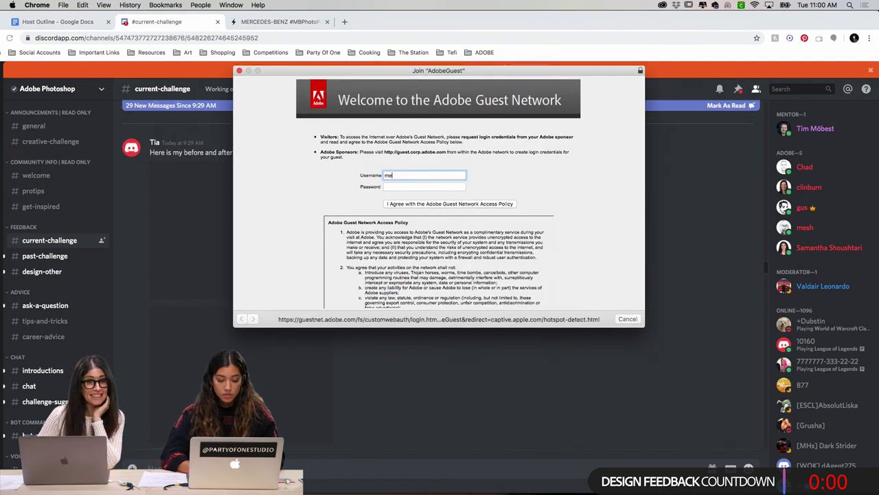
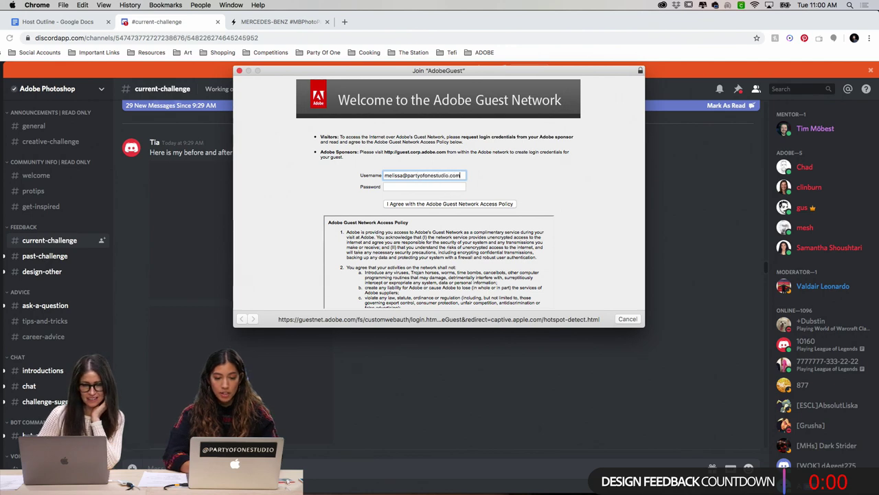
click(424, 186)
text(•)
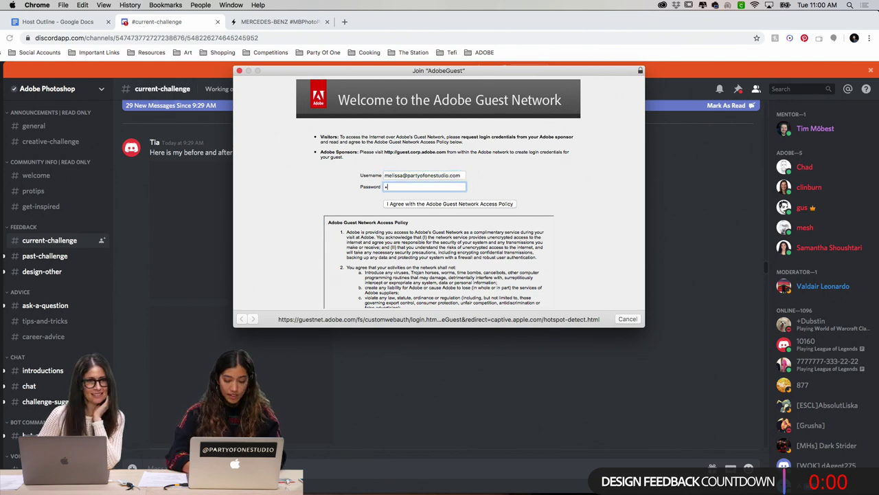
text(••••)
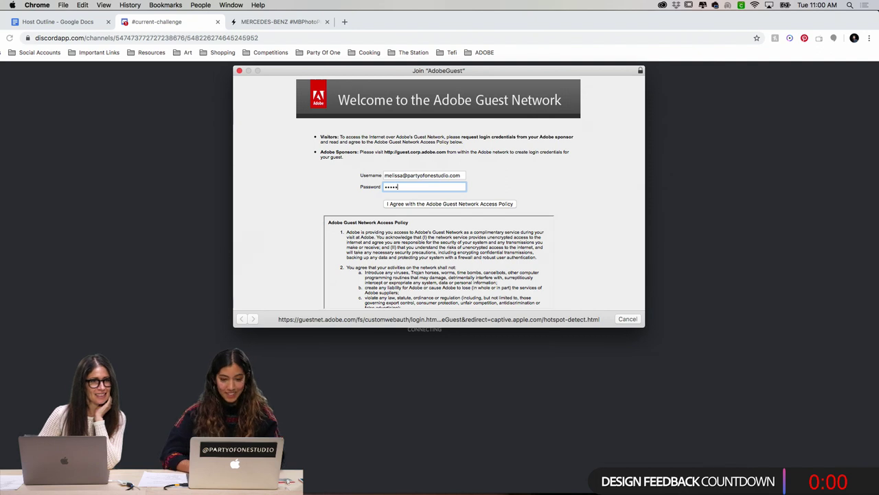
click(448, 208)
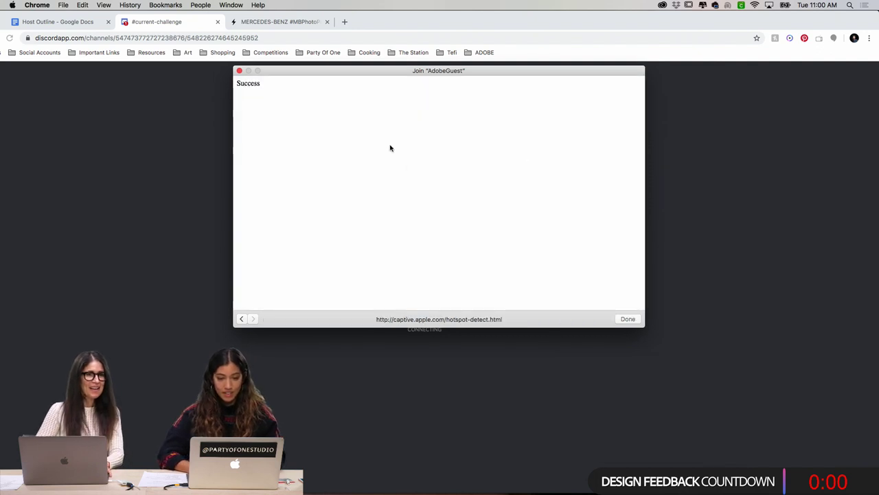
click(627, 319)
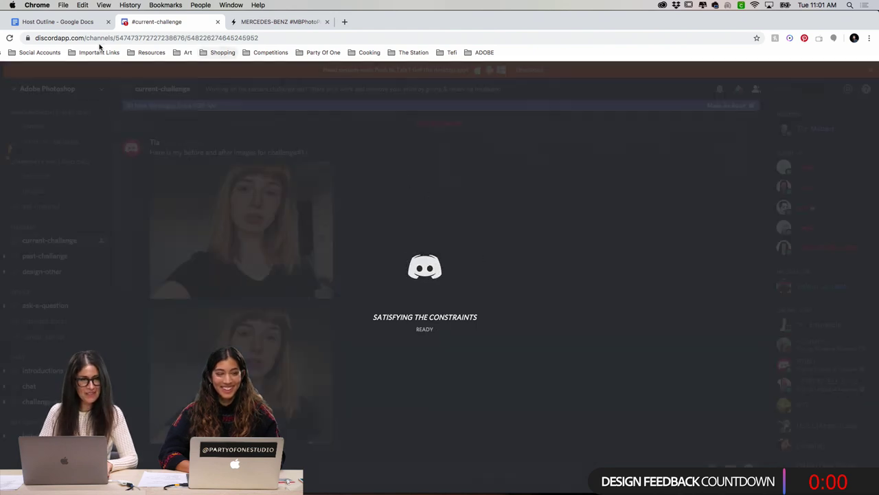
Step: View the first posted before image and its retouched version full-size, reopening the before image to compare
scroll(340, 230, down, 2)
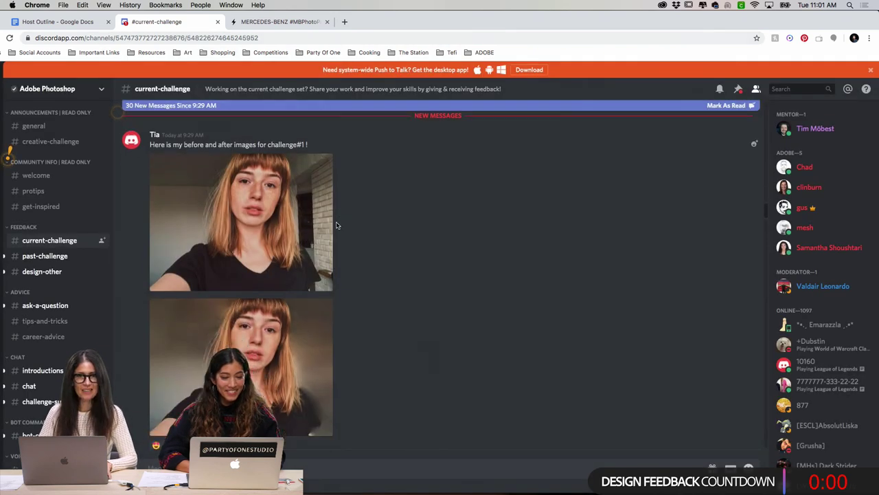
scroll(349, 240, up, 2)
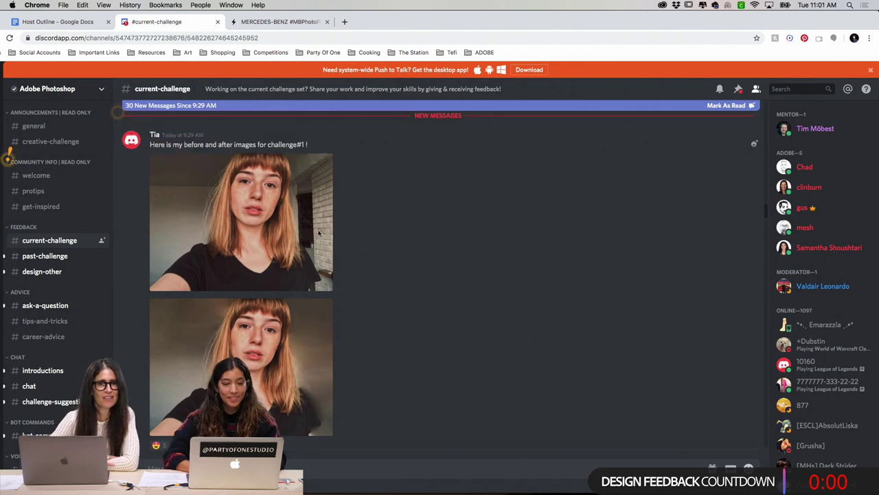
click(266, 209)
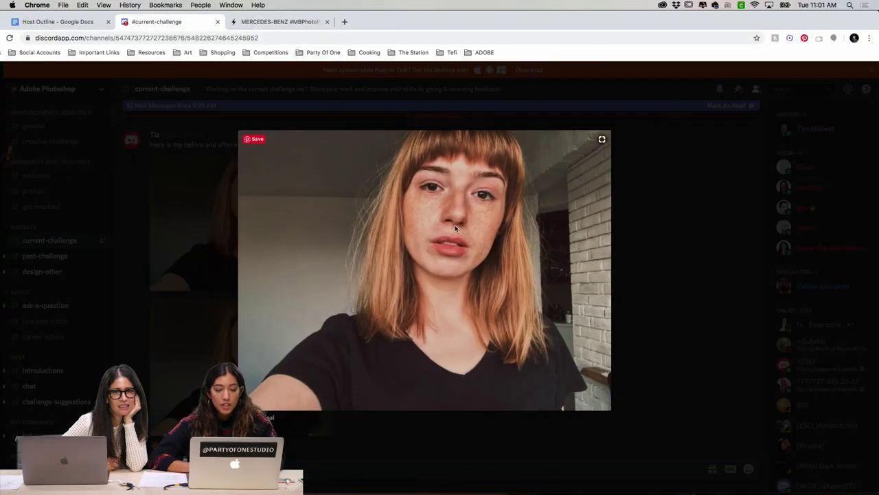
click(378, 454)
click(218, 317)
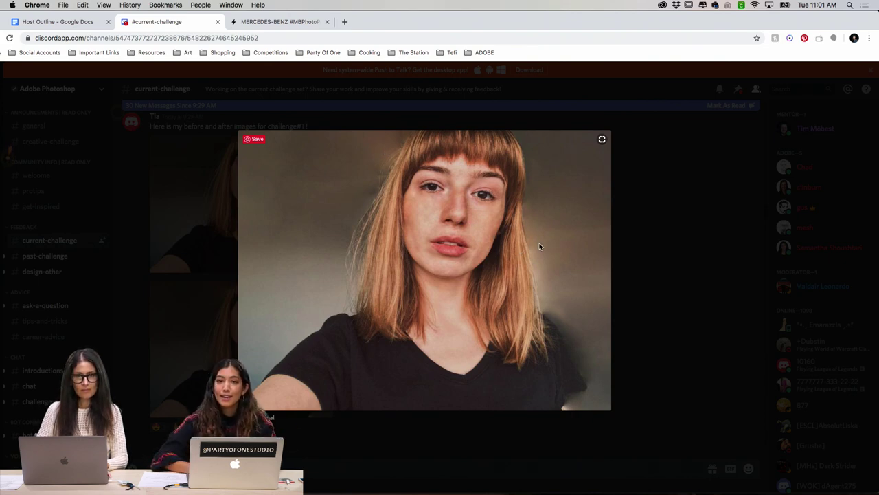
click(630, 257)
scroll(287, 336, down, 1)
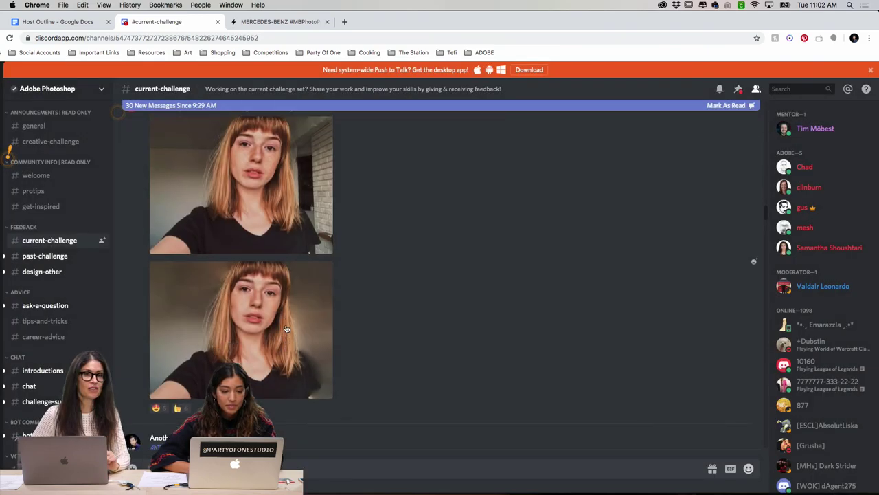
scroll(287, 336, up, 1)
click(281, 233)
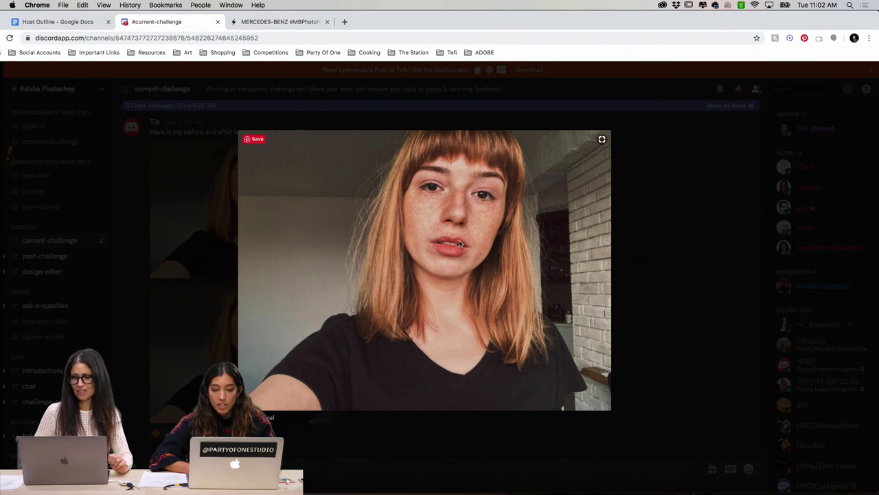
click(674, 244)
Step: Compare the member's Original and Edited selfies enlarged, each opened twice
scroll(489, 243, down, 5)
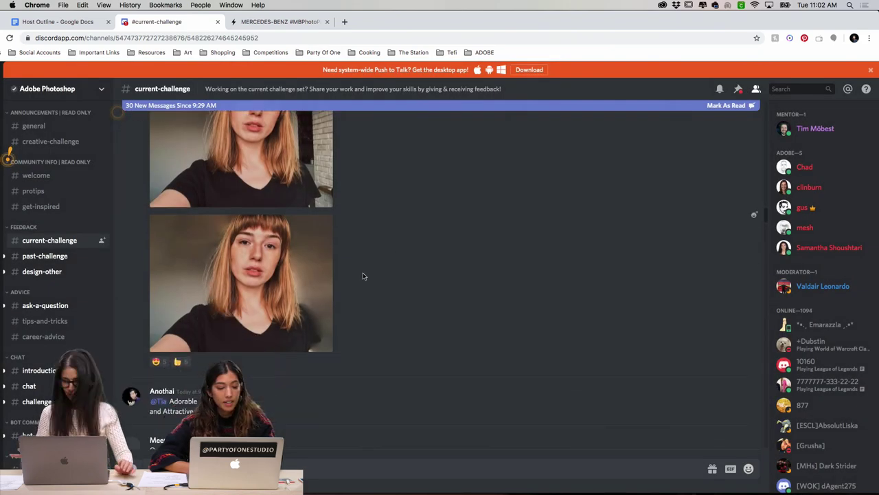
scroll(319, 249, down, 2)
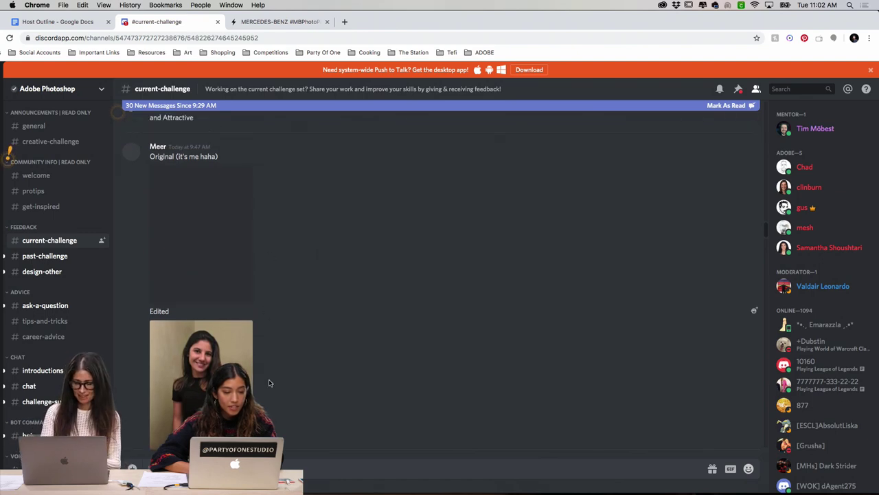
click(203, 243)
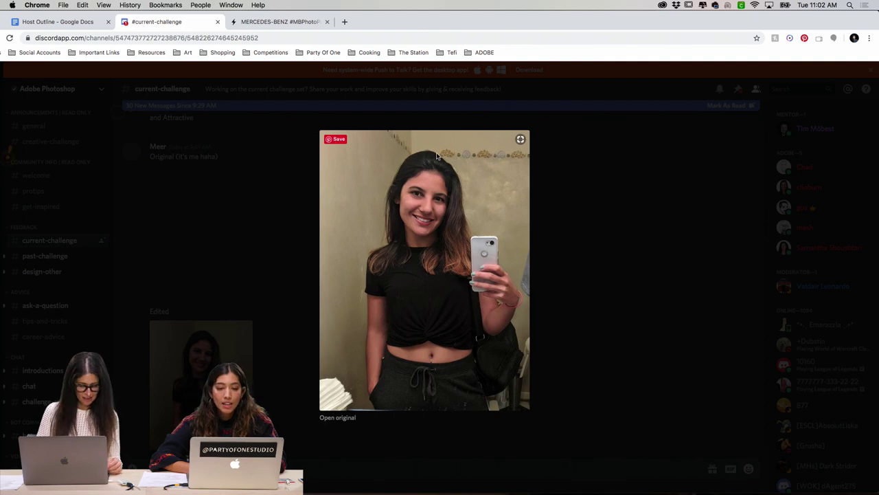
click(294, 291)
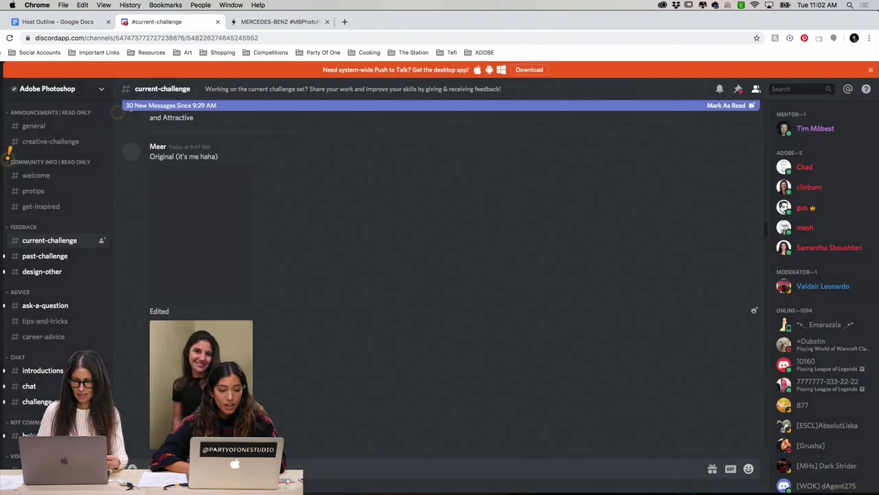
click(201, 233)
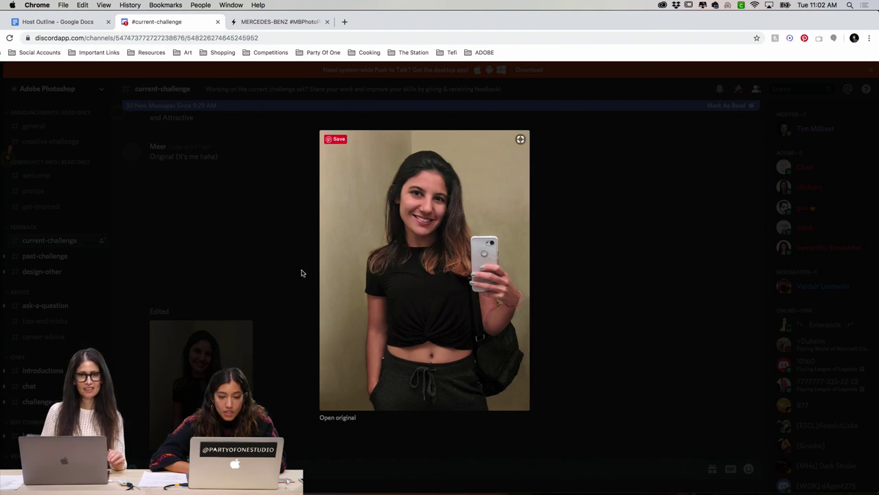
click(257, 300)
click(206, 350)
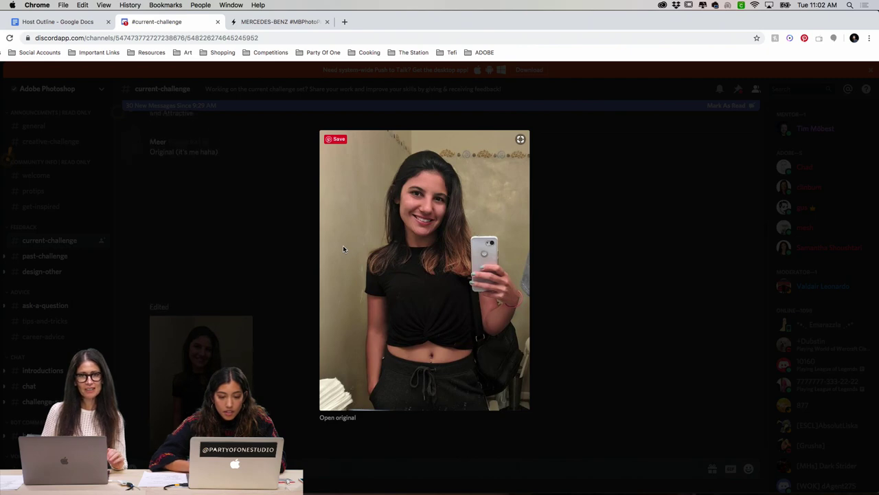
click(557, 220)
click(203, 347)
click(579, 247)
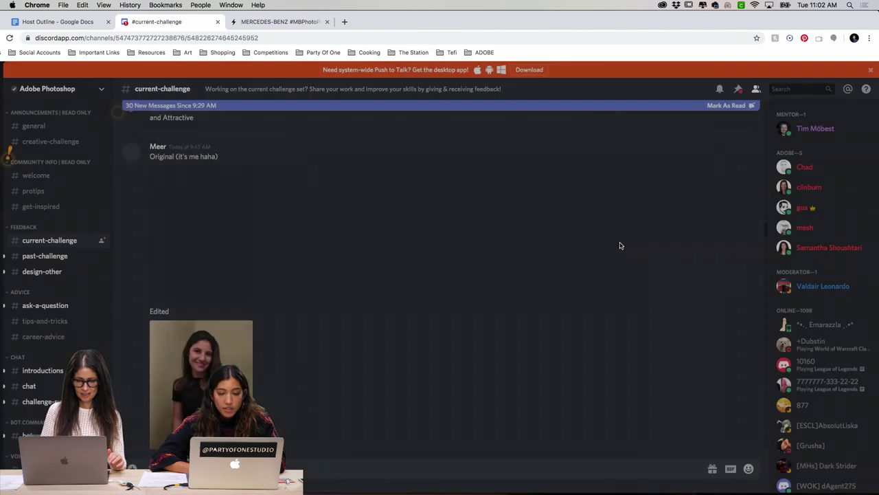
scroll(226, 323, down, 1)
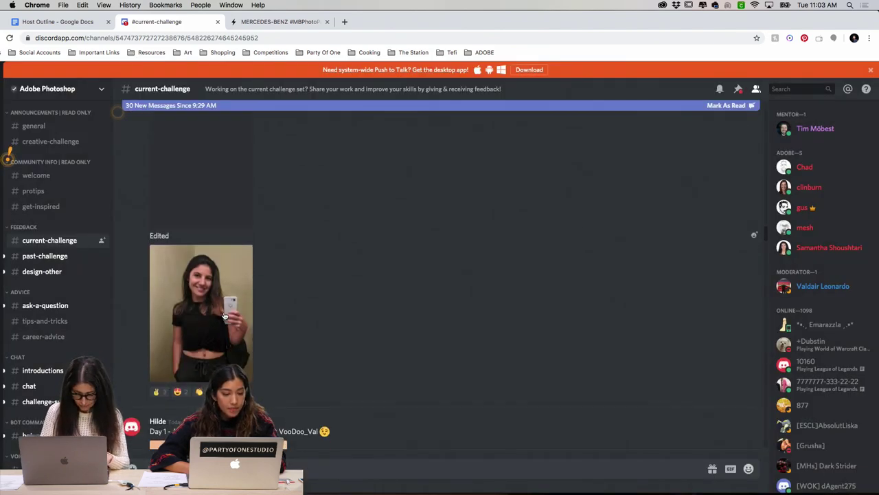
Step: Scroll down and view the curly-haired retouched selfie enlarged twice
scroll(227, 322, down, 1)
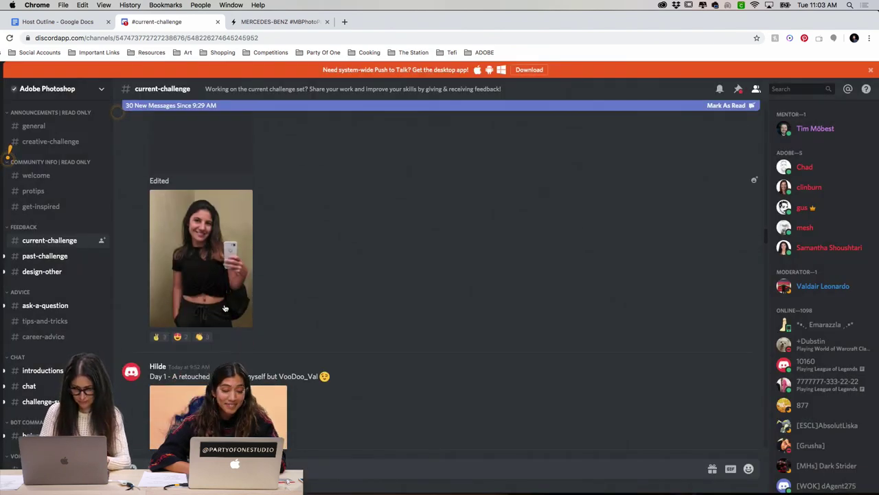
scroll(225, 308, down, 3)
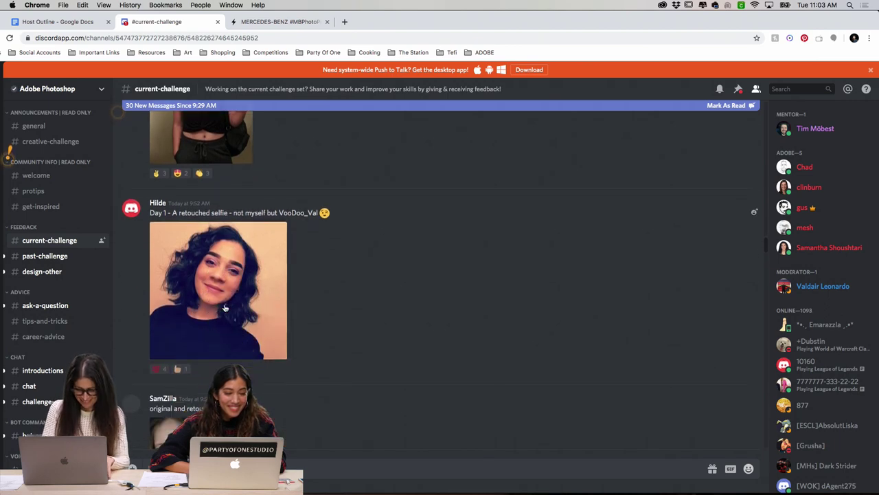
click(215, 271)
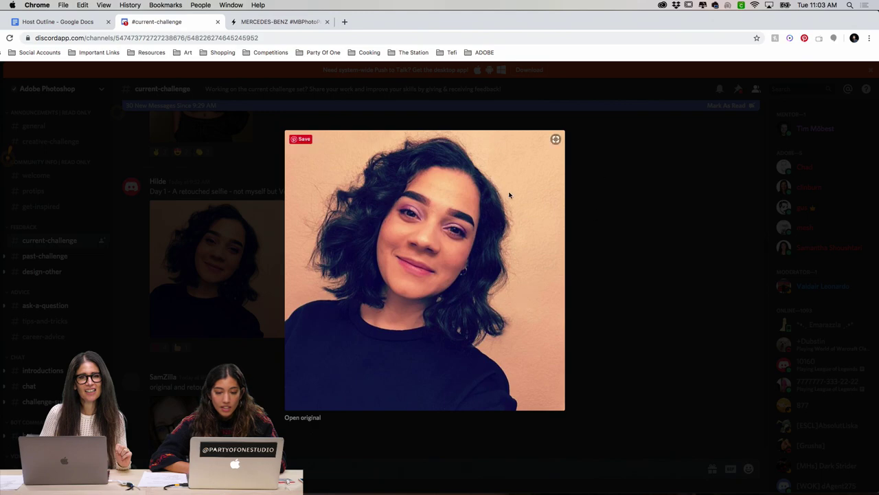
click(602, 231)
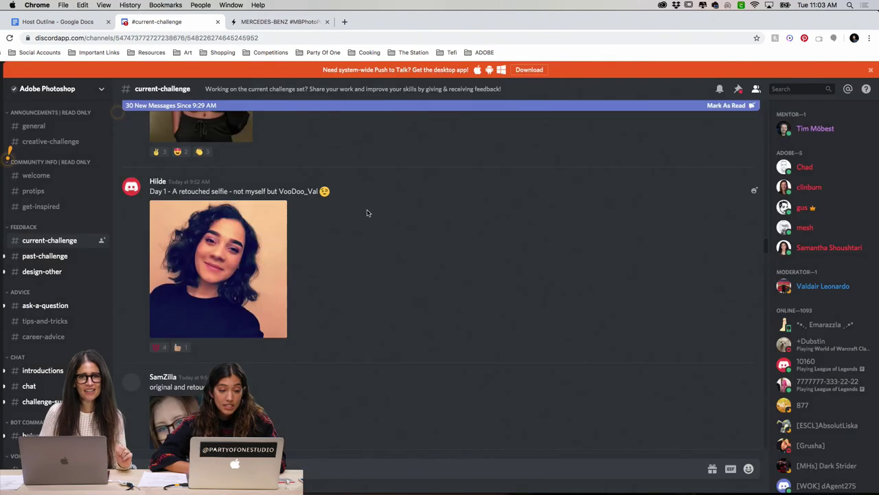
scroll(367, 211, down, 1)
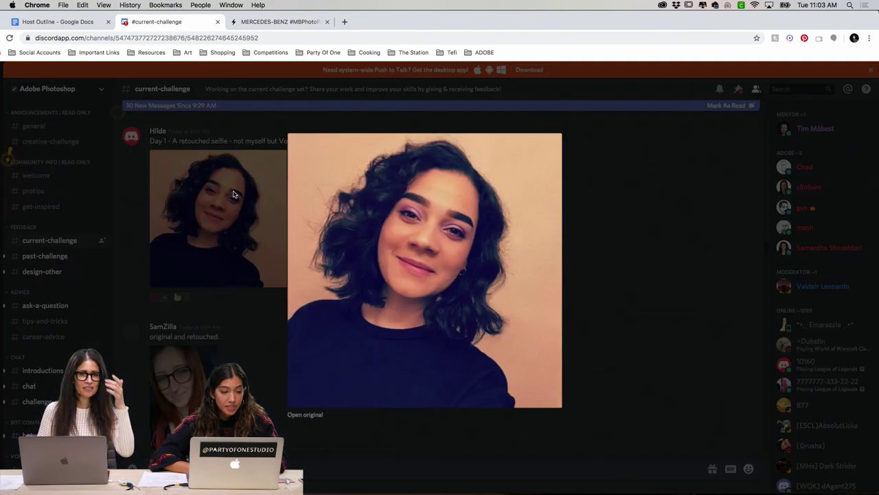
click(233, 196)
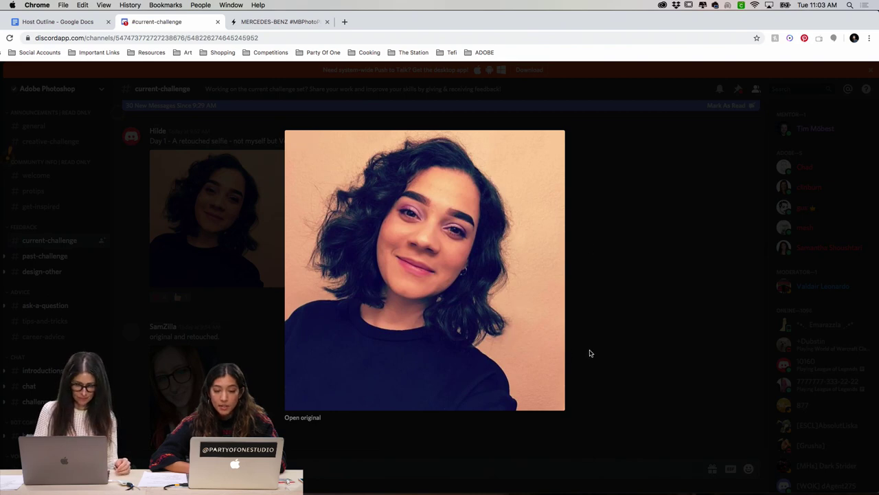
click(599, 328)
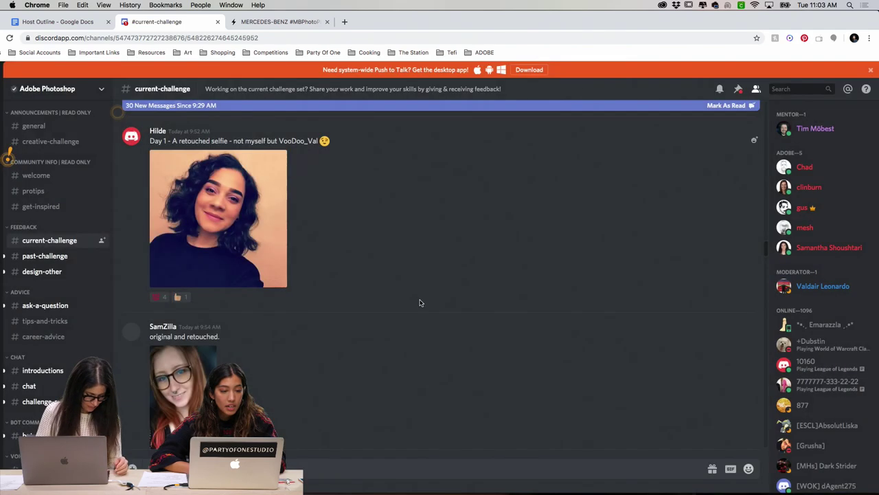
Step: Open the red-haired woman's original-and-retouched selfie full-size, comparing both versions and leaving it open
scroll(420, 302, down, 5)
scroll(419, 302, down, 3)
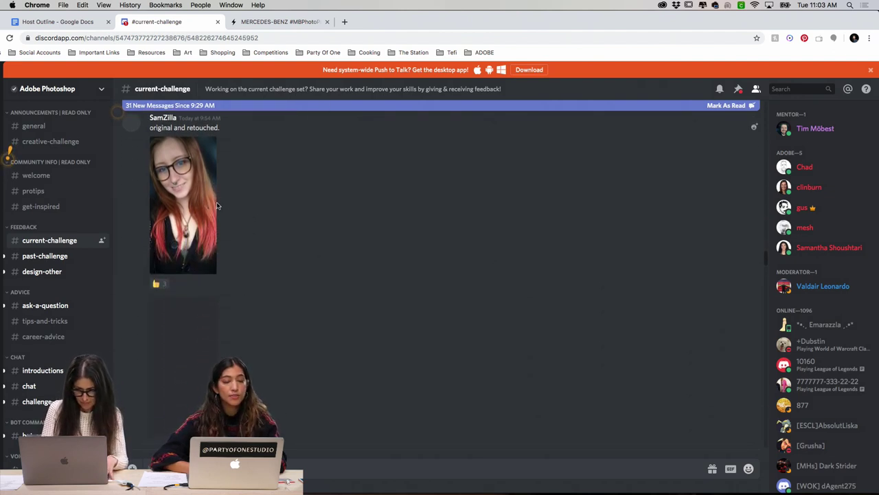
click(197, 192)
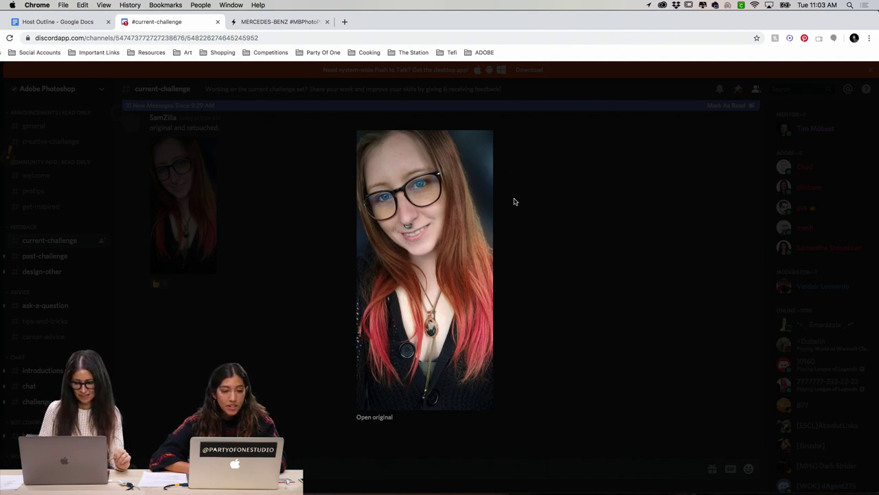
click(523, 240)
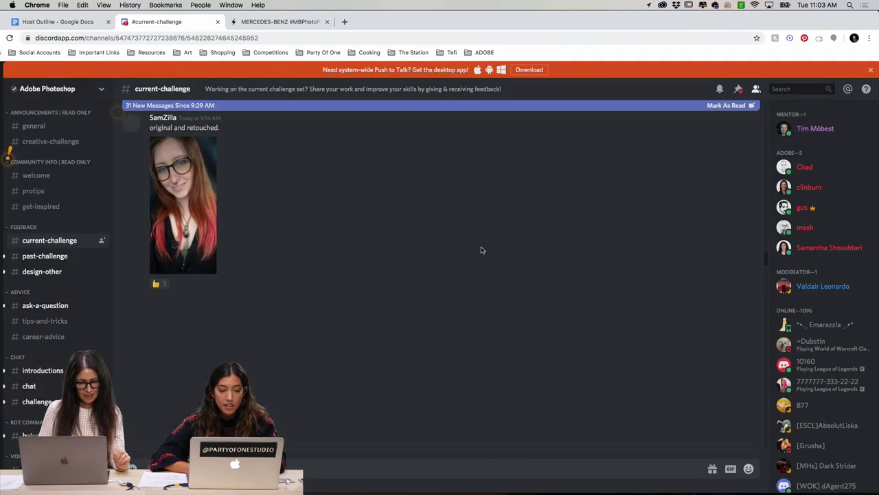
click(192, 240)
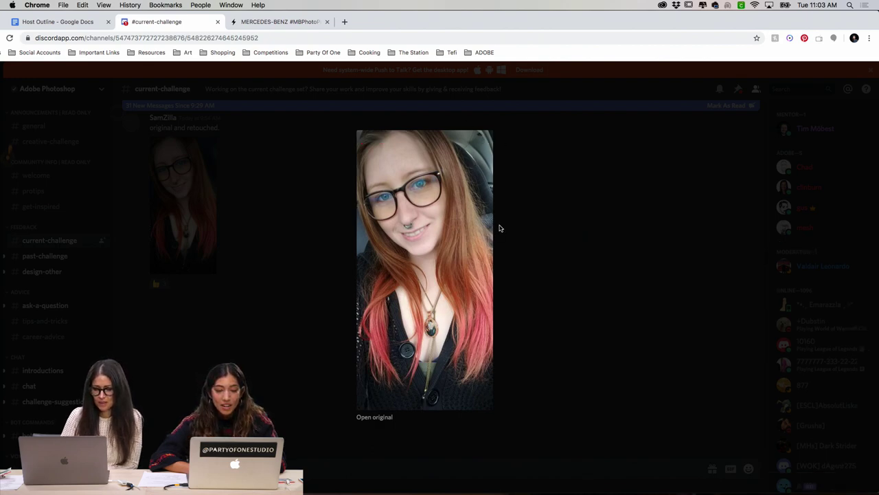
click(246, 193)
click(207, 184)
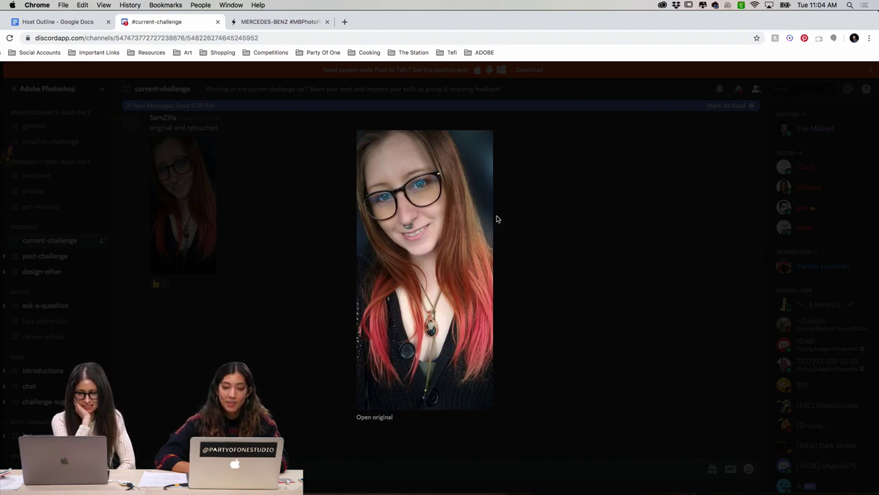
mouse_move(481, 190)
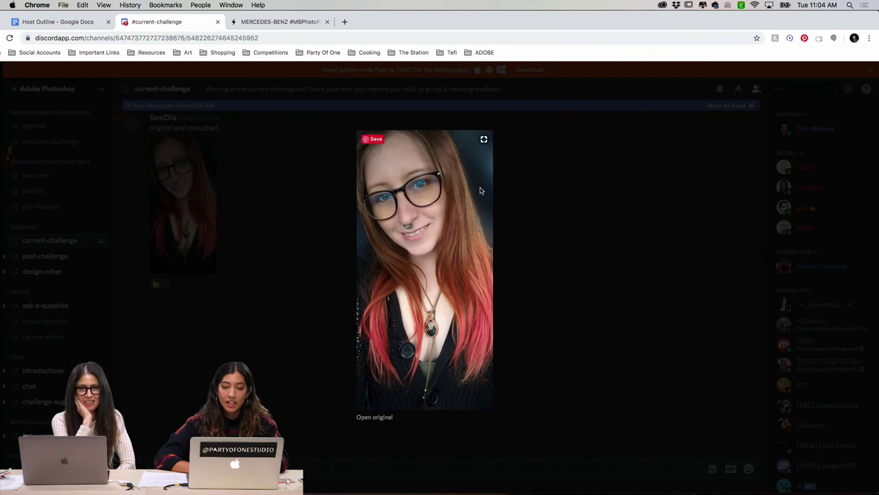
Step: Scroll to Challenge #1 and view the retouched photo and the other portrait version full-size
click(505, 232)
scroll(255, 285, down, 2)
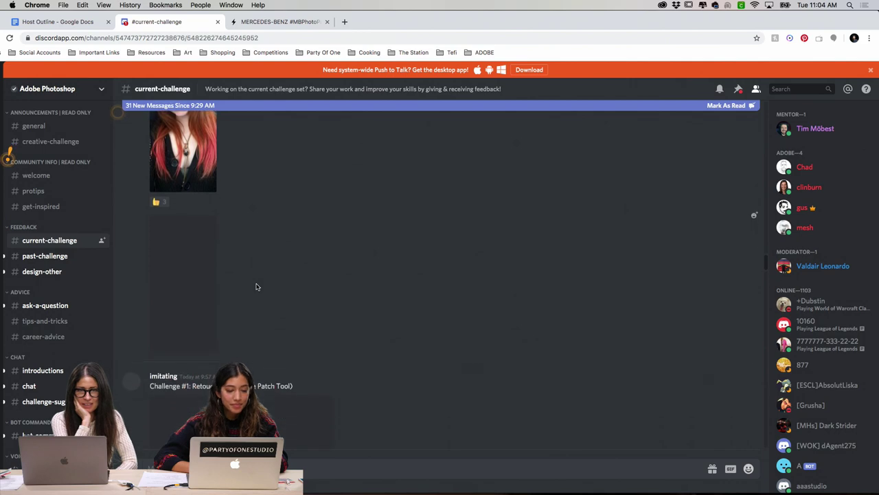
scroll(234, 281, down, 2)
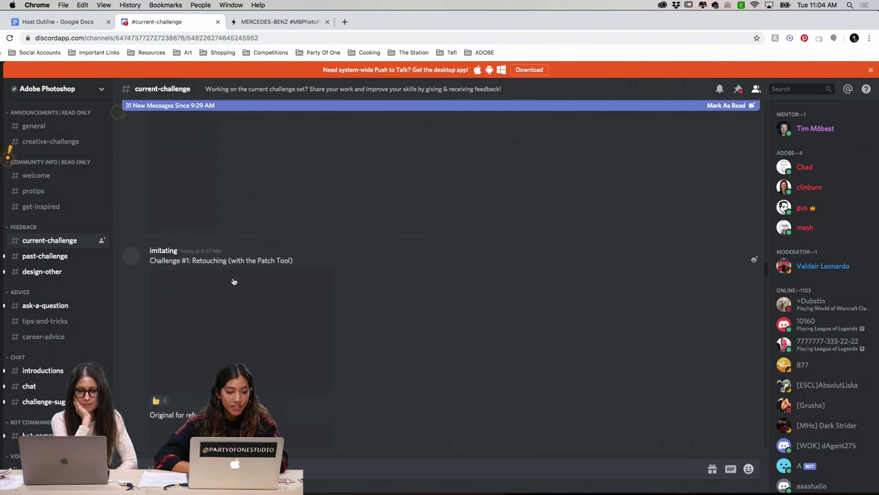
scroll(234, 280, down, 1)
click(258, 282)
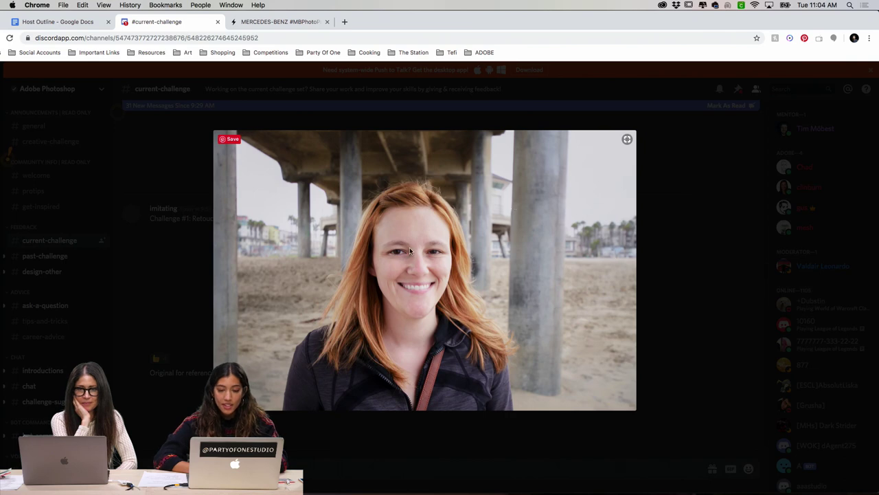
click(678, 194)
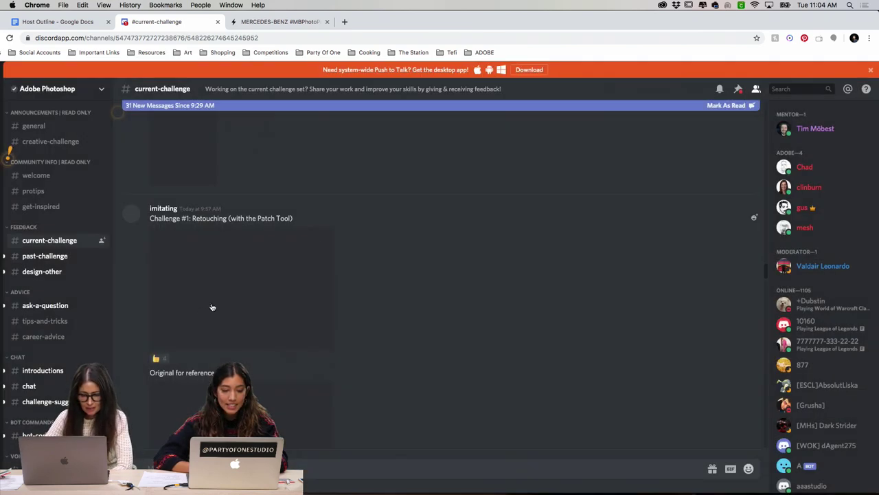
click(213, 306)
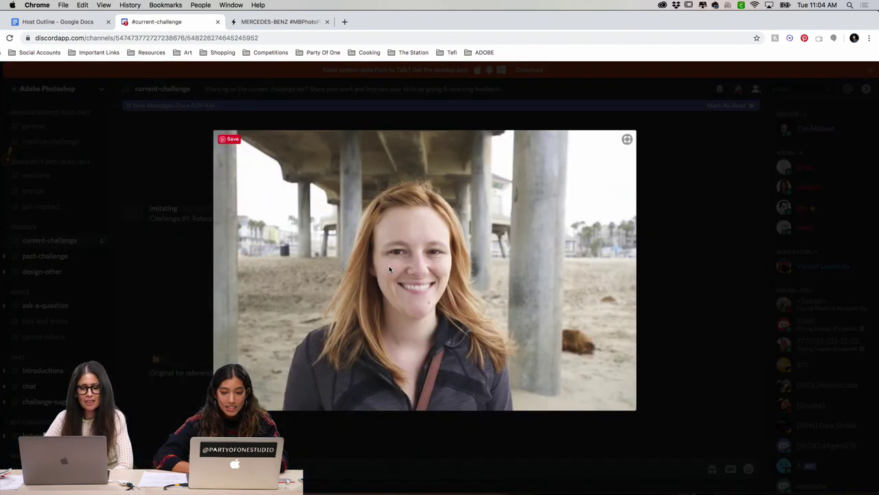
click(653, 248)
Step: Compare the retouched portrait with the original reference twice, ending with the Patch Tool retouch open
scroll(301, 357, down, 3)
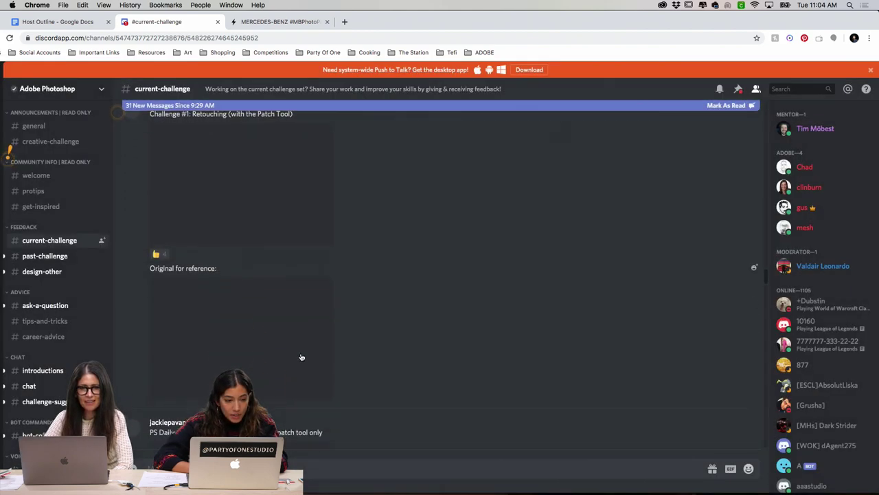
click(255, 205)
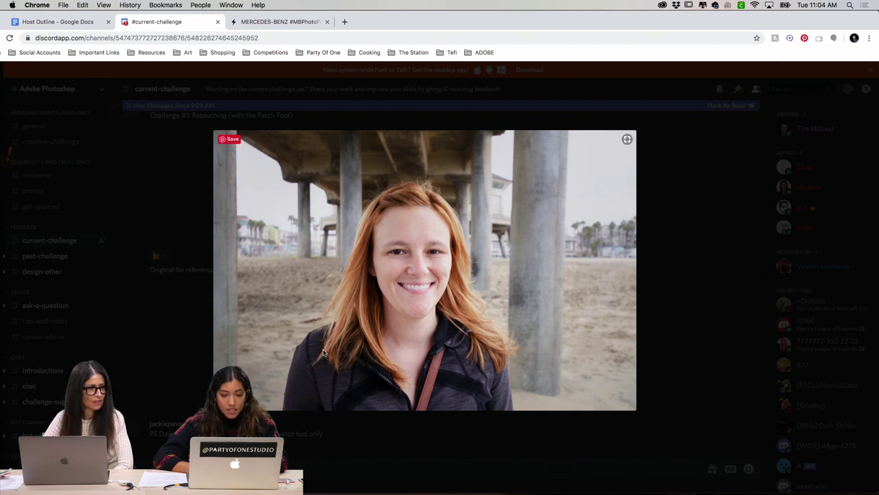
click(183, 299)
click(182, 325)
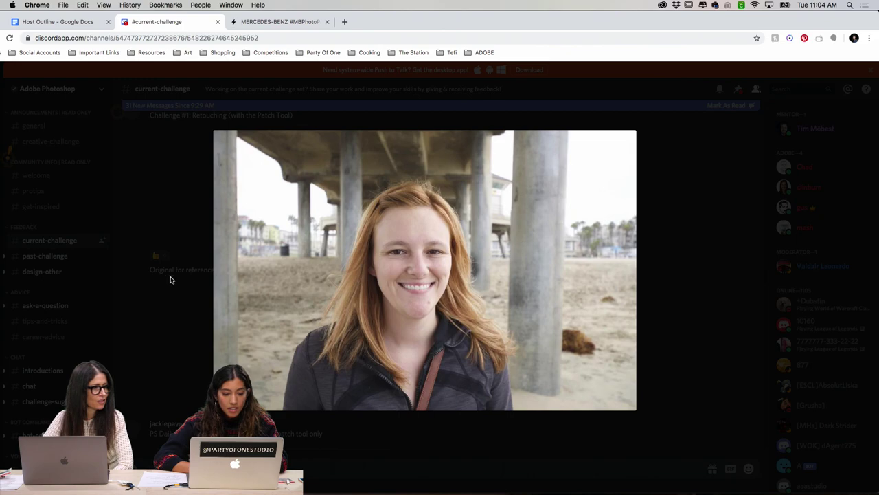
click(173, 292)
click(183, 325)
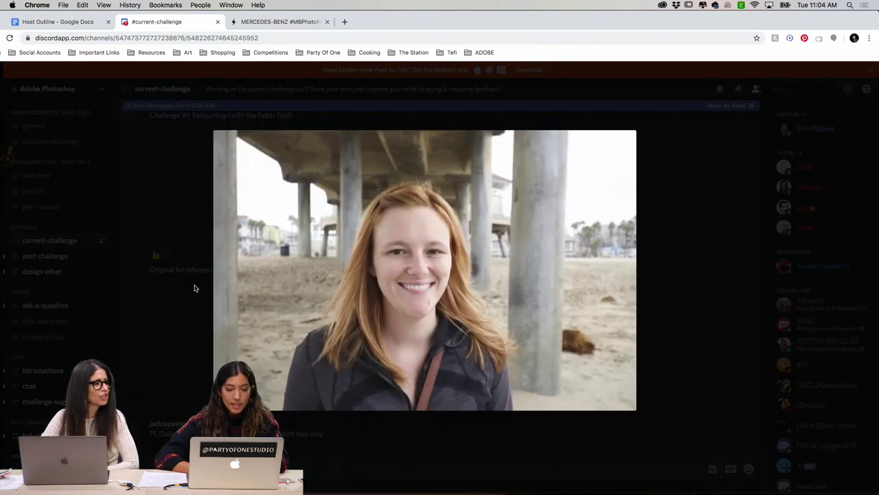
click(173, 213)
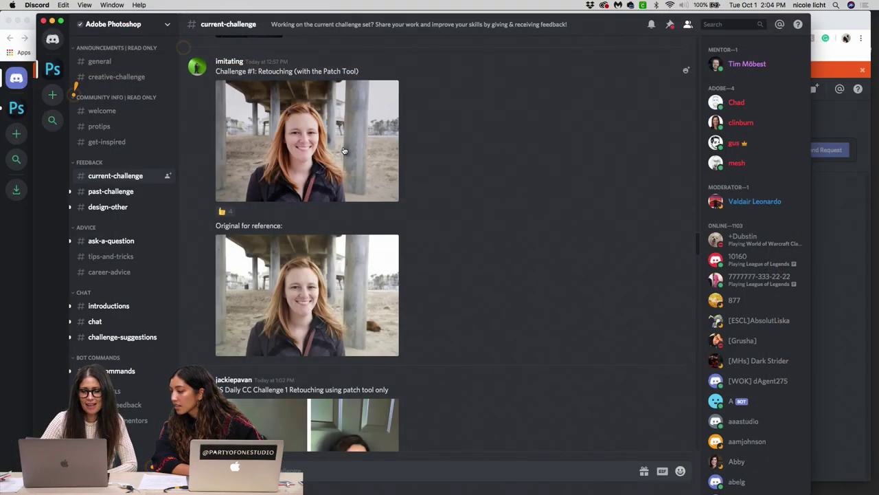
click(343, 148)
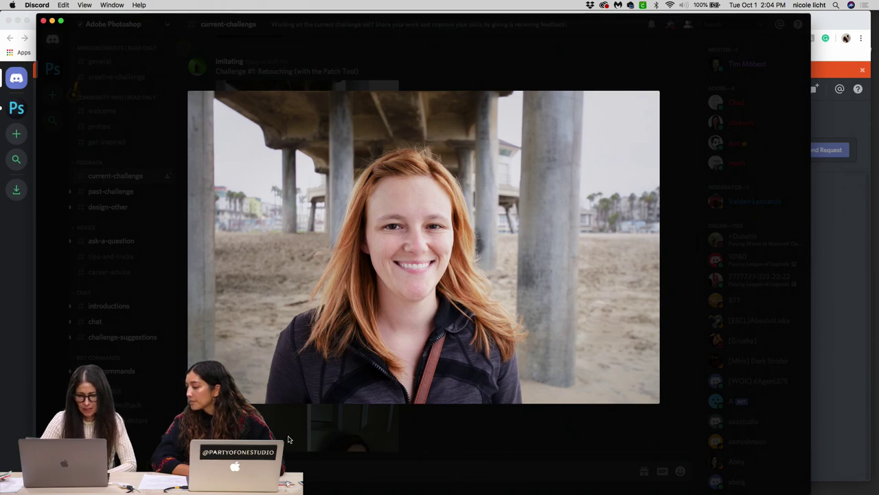
Step: Alternate the retouched Challenge #1 portrait and 'Original for reference' full-size, dismissing the Copy Link menu
click(329, 435)
click(349, 316)
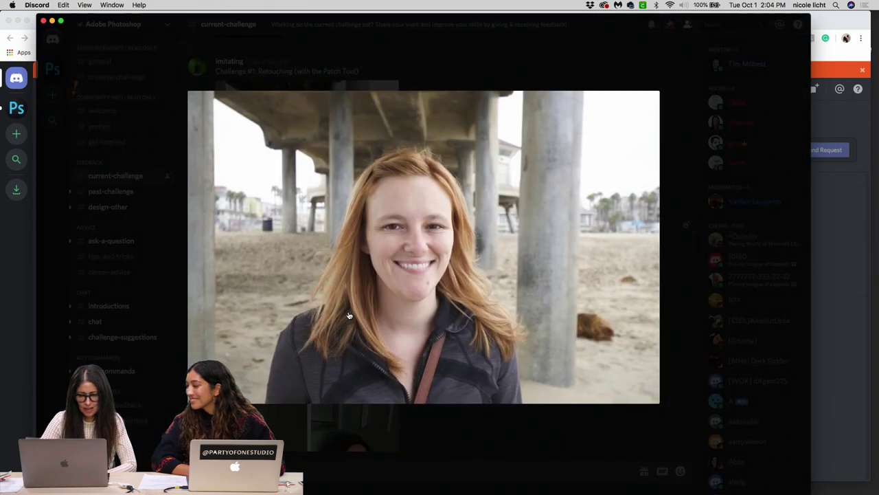
click(332, 431)
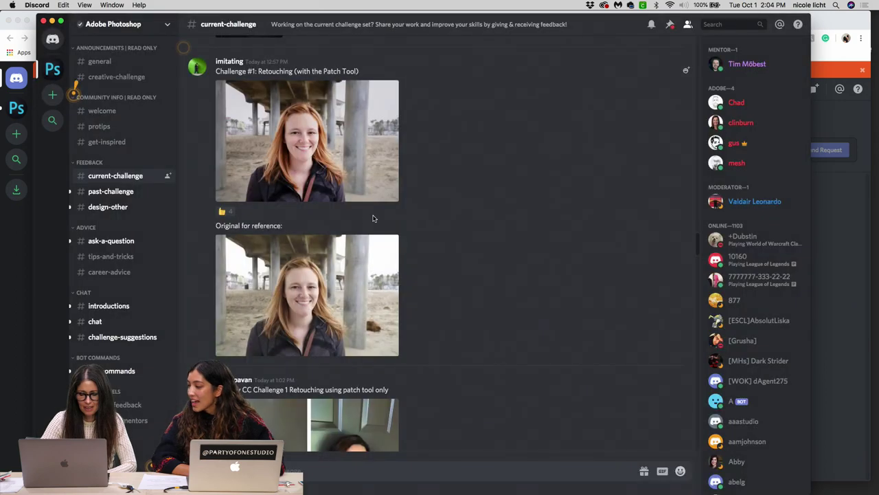
click(354, 175)
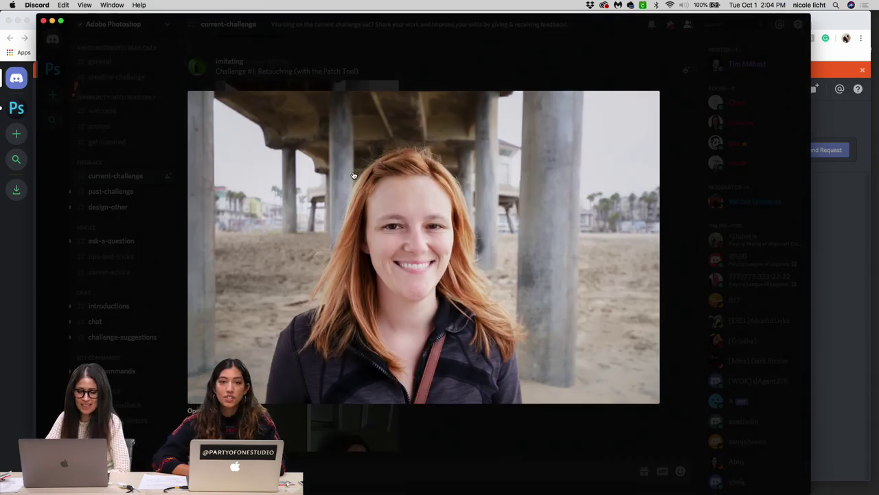
right_click(316, 320)
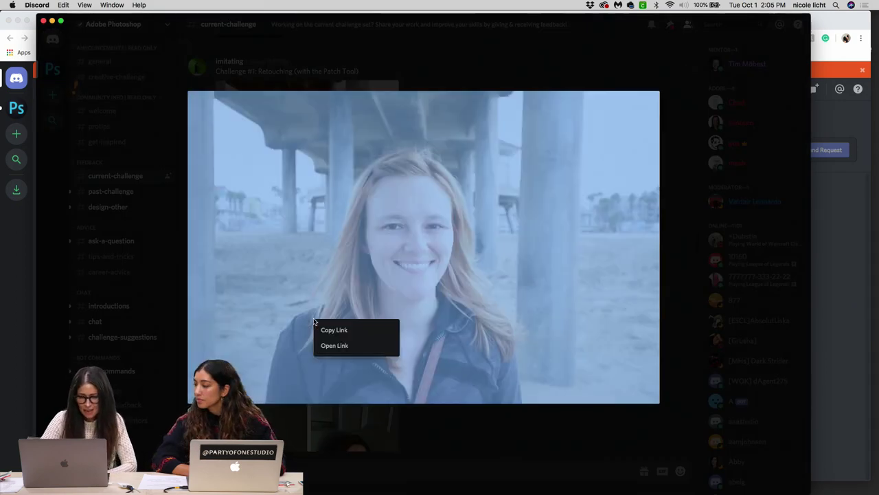
click(421, 435)
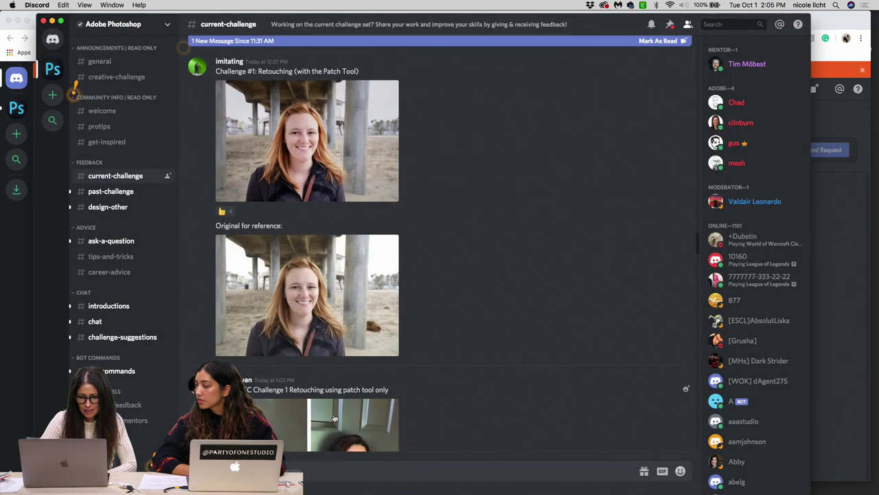
click(336, 330)
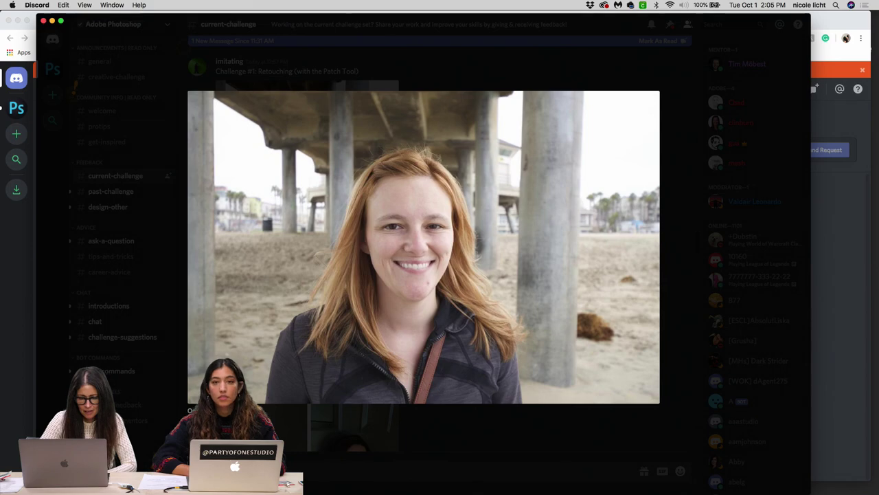
click(329, 412)
click(355, 152)
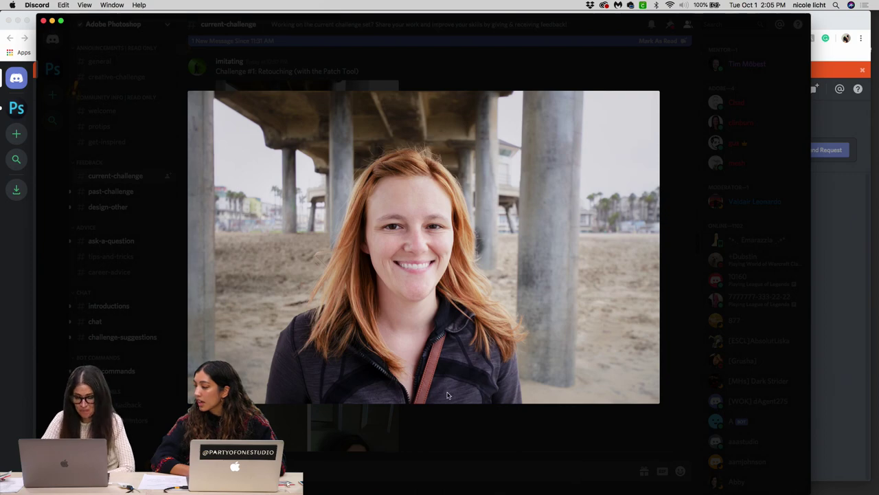
click(453, 434)
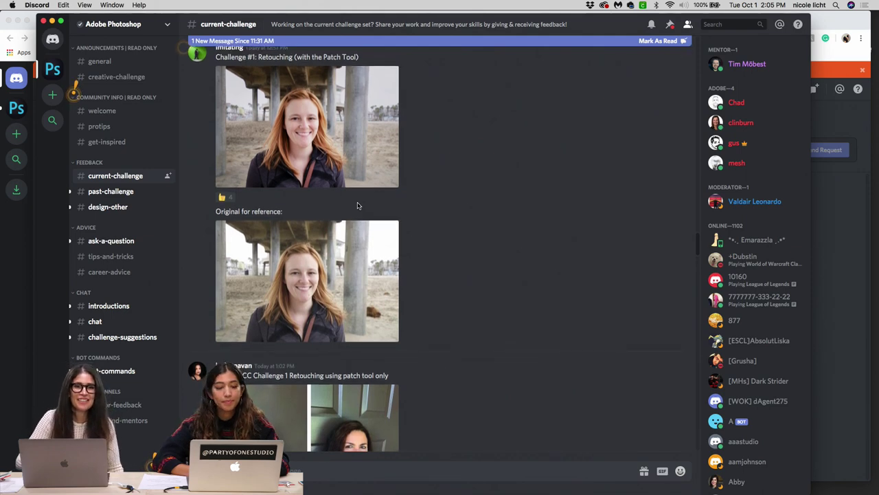
Step: Enlarge the patch-tool before-and-after, the CHALLENGE #1 prompt, and the three-panel PsDCC1 Retouching comparison in turn
scroll(357, 205, down, 5)
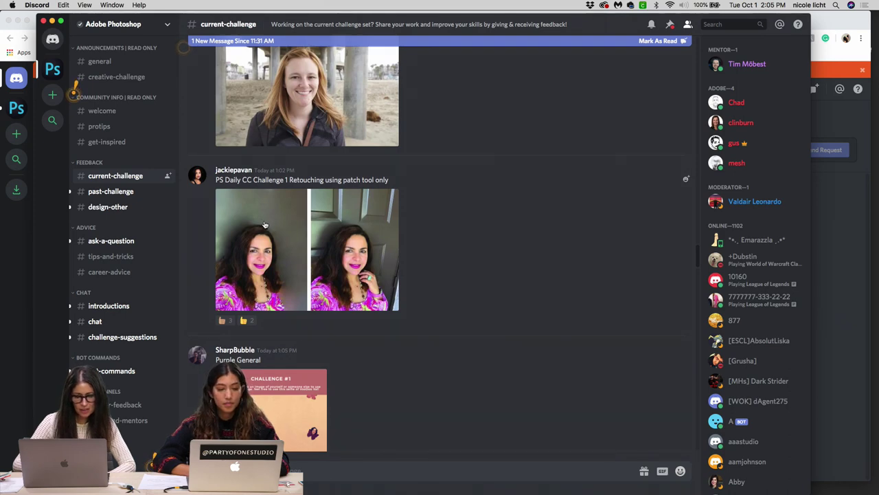
click(349, 244)
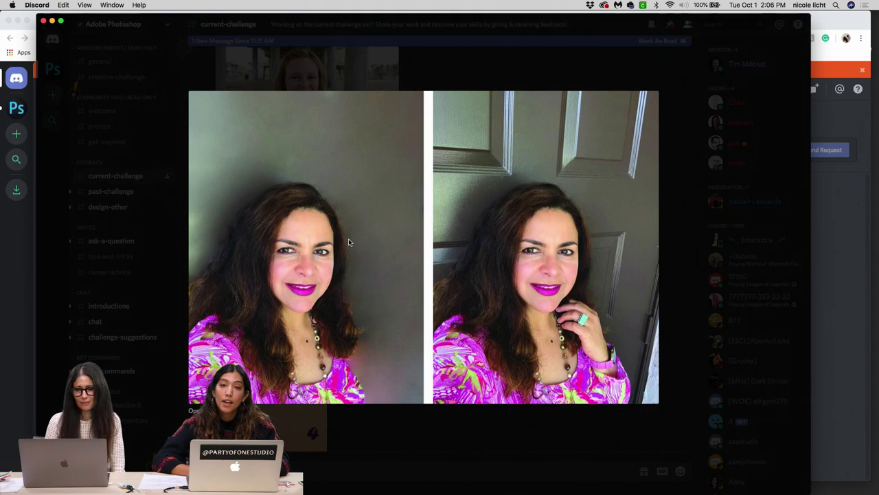
click(477, 61)
scroll(393, 314, down, 5)
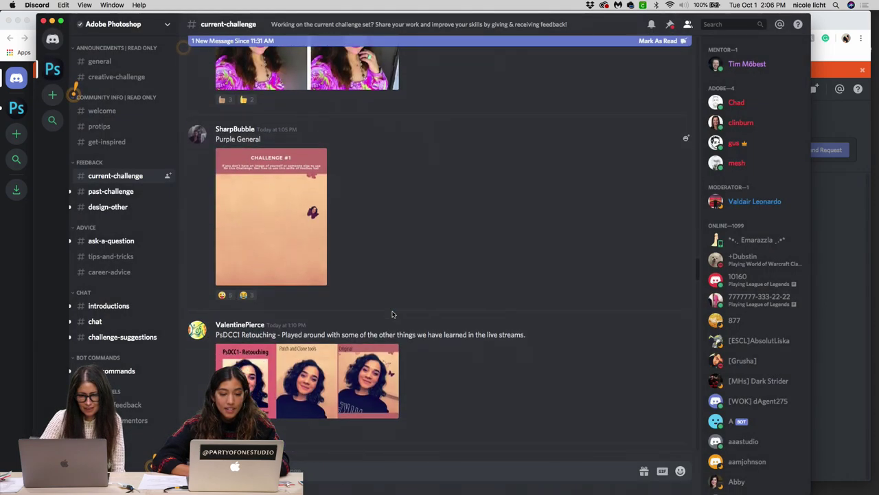
scroll(393, 314, down, 3)
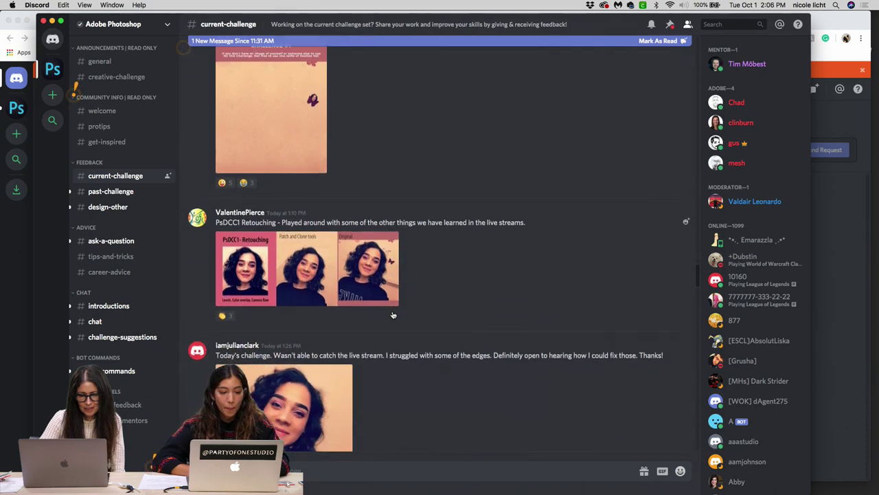
scroll(392, 314, up, 3)
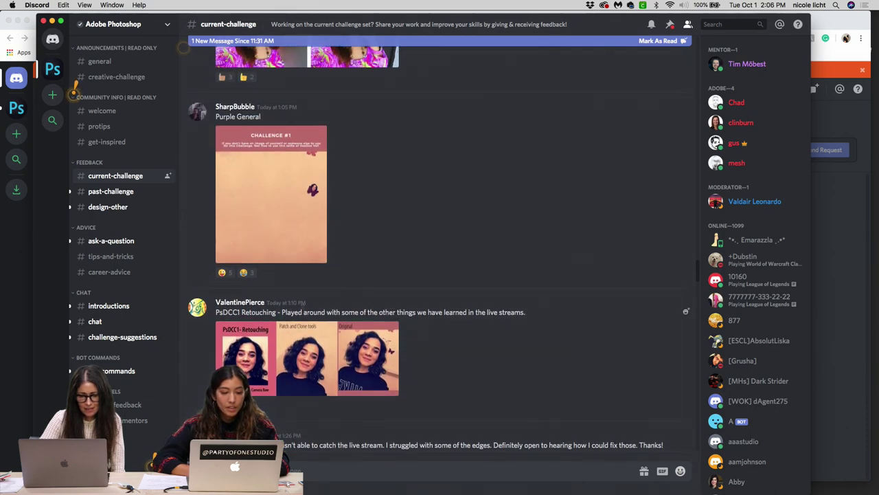
click(294, 198)
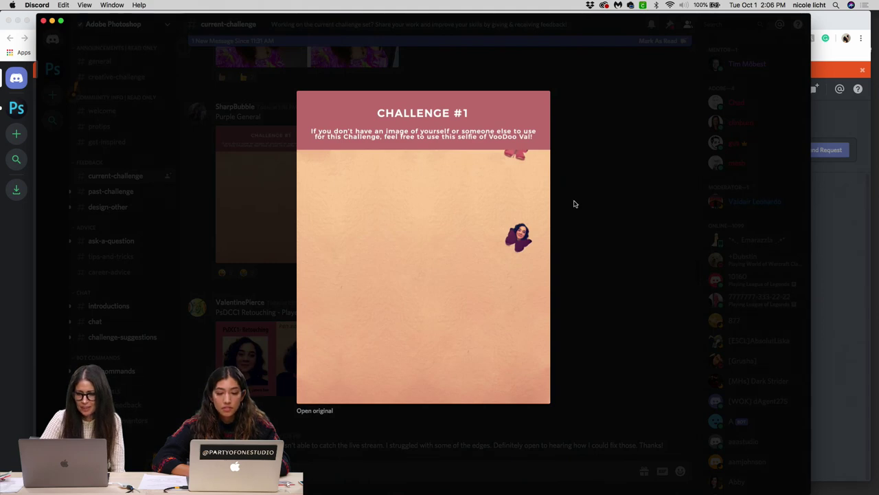
click(575, 202)
scroll(426, 245, down, 2)
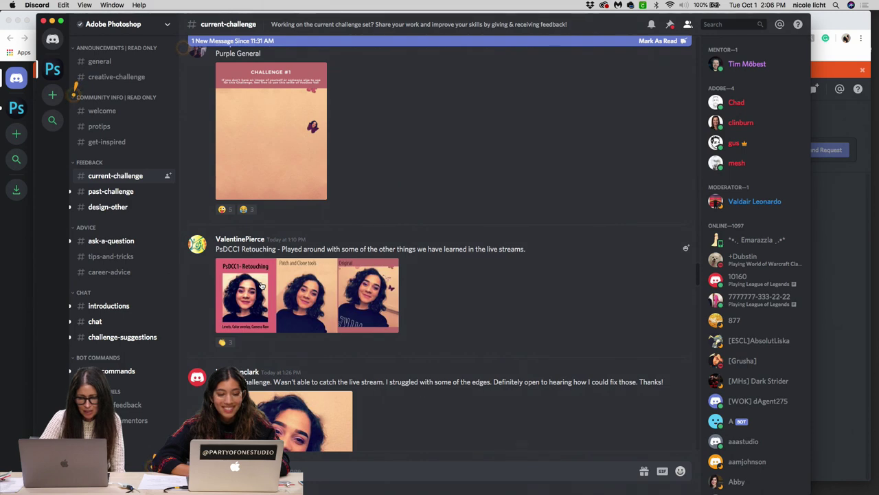
click(261, 285)
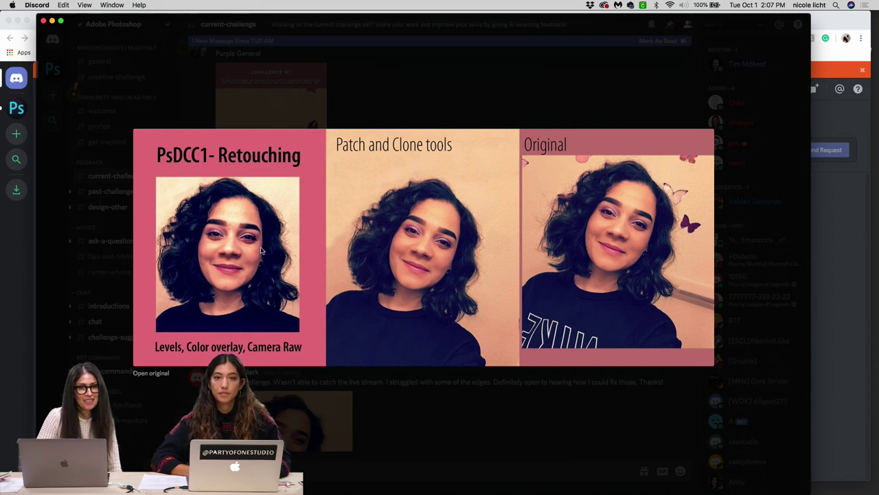
click(523, 89)
scroll(408, 231, down, 5)
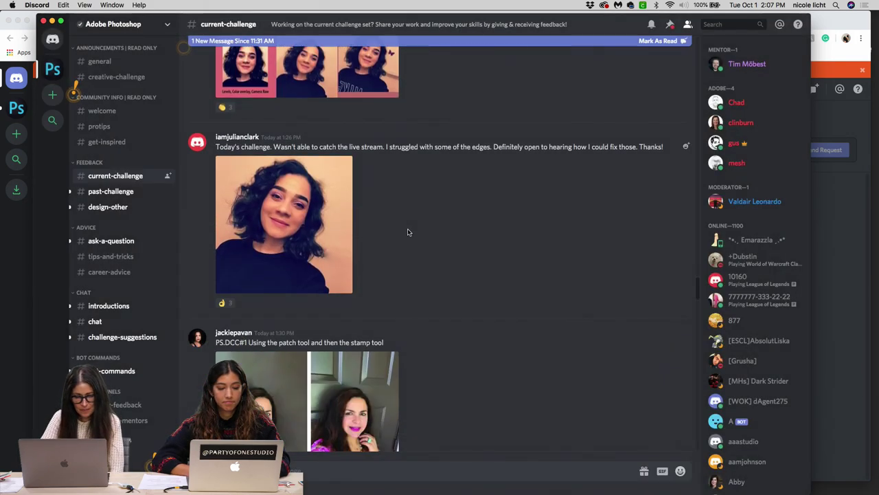
scroll(408, 232, down, 9)
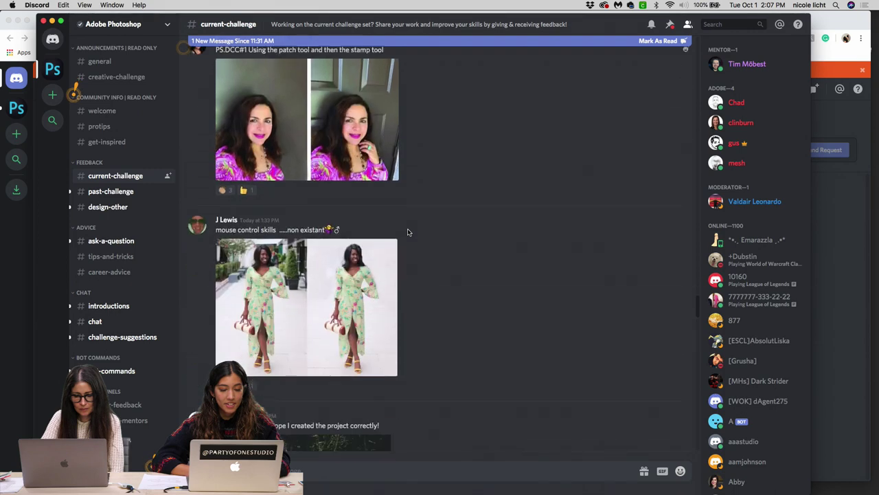
scroll(408, 232, down, 1)
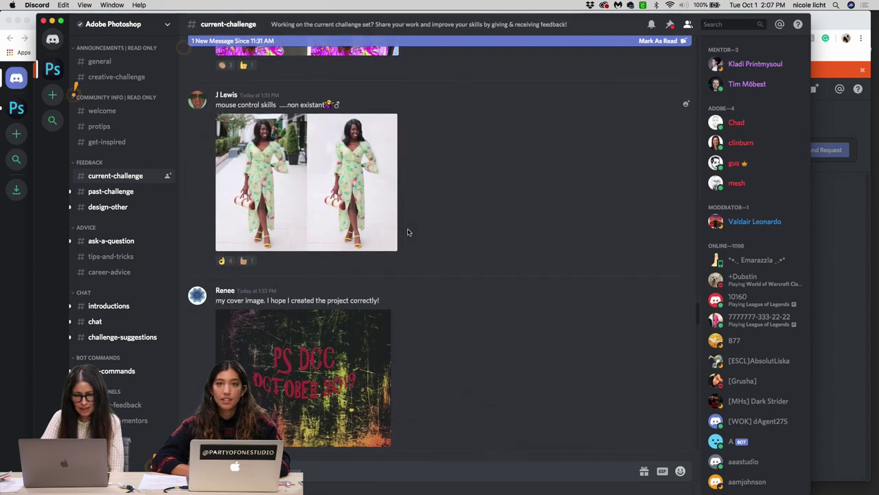
scroll(408, 231, down, 2)
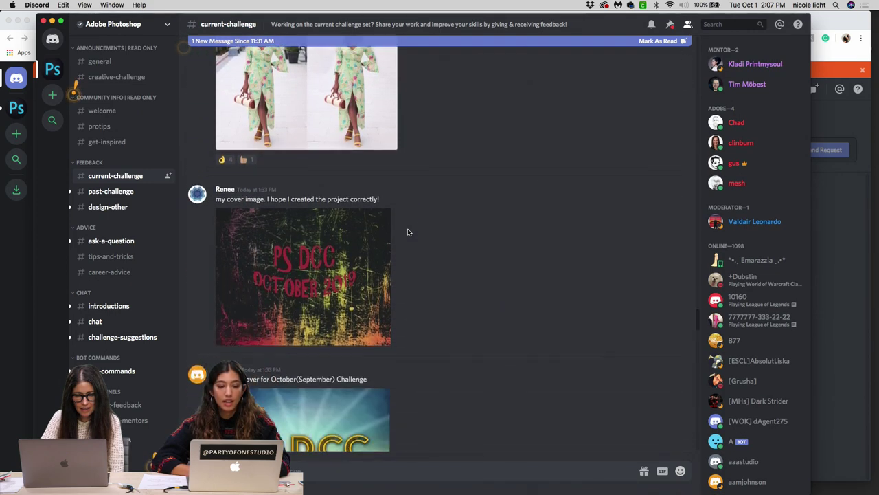
scroll(408, 231, up, 1)
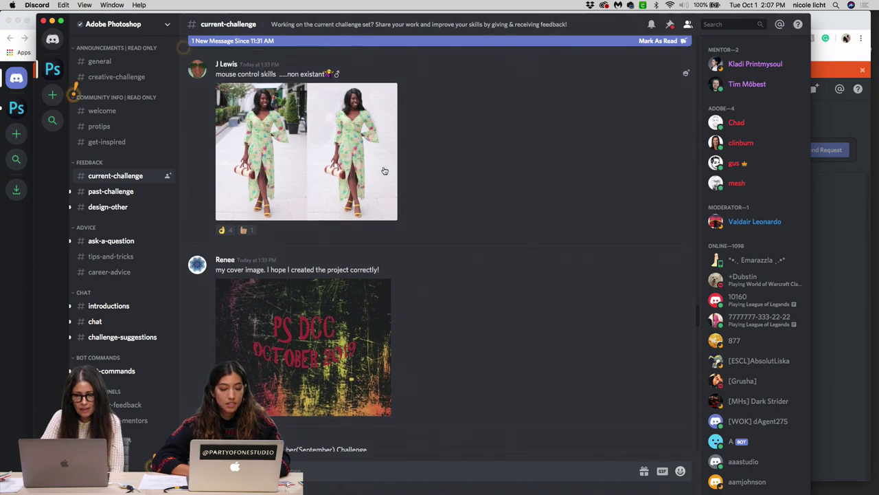
click(389, 144)
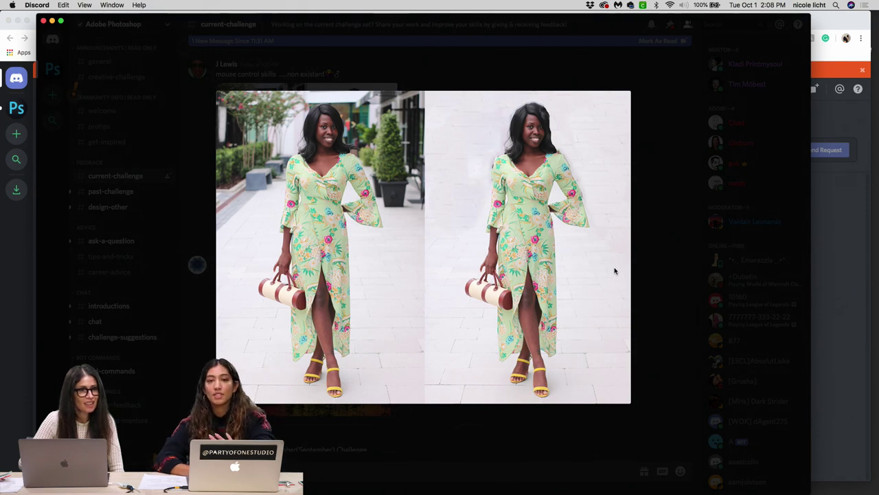
click(655, 271)
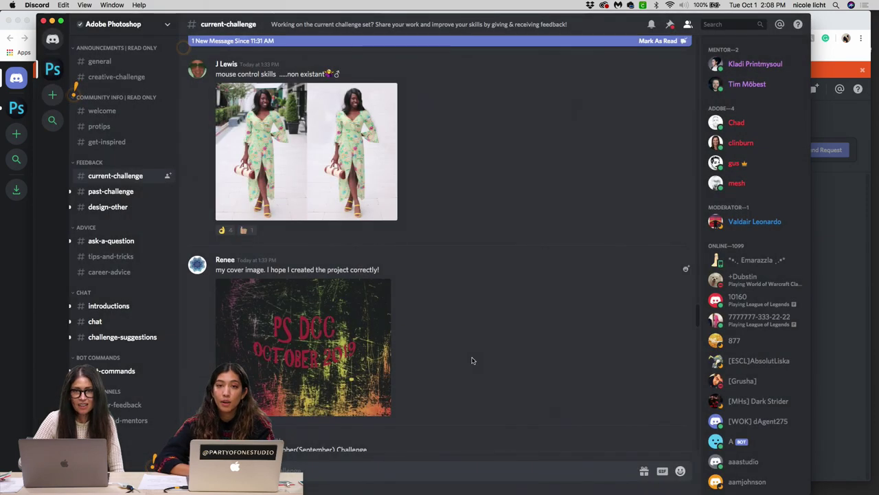
scroll(471, 360, down, 5)
scroll(472, 360, up, 4)
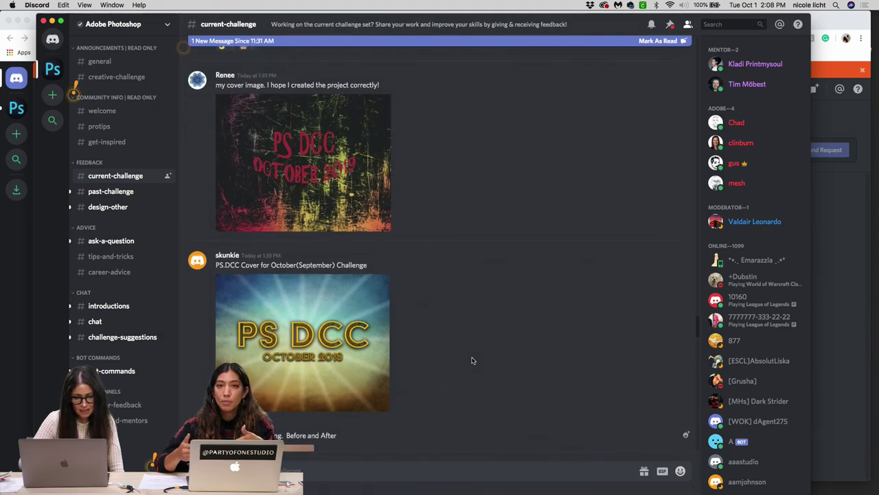
scroll(471, 360, down, 8)
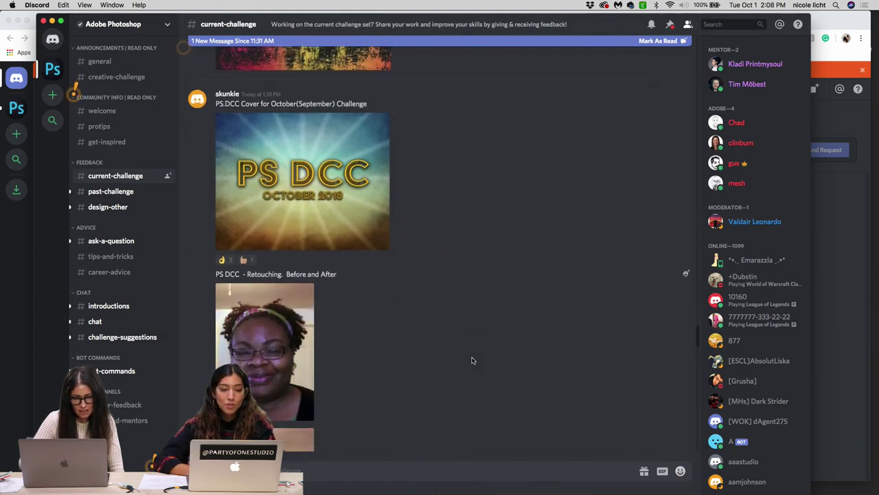
scroll(472, 359, down, 1)
scroll(471, 360, down, 1)
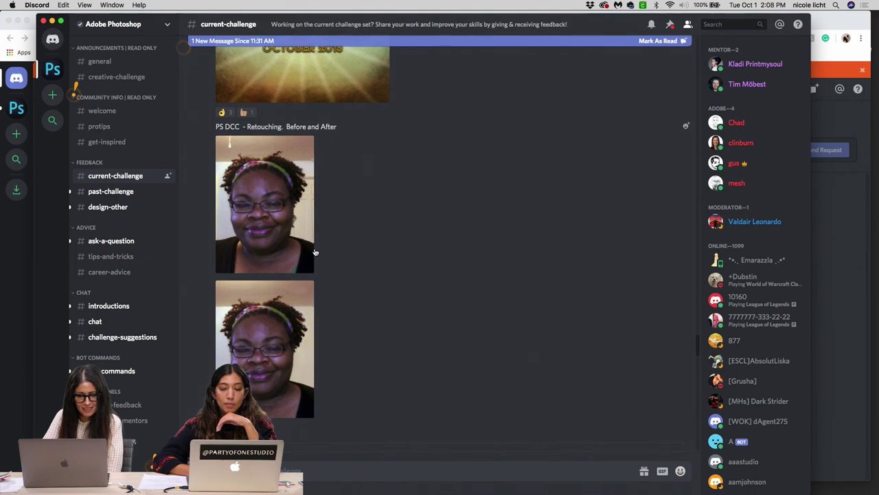
click(287, 231)
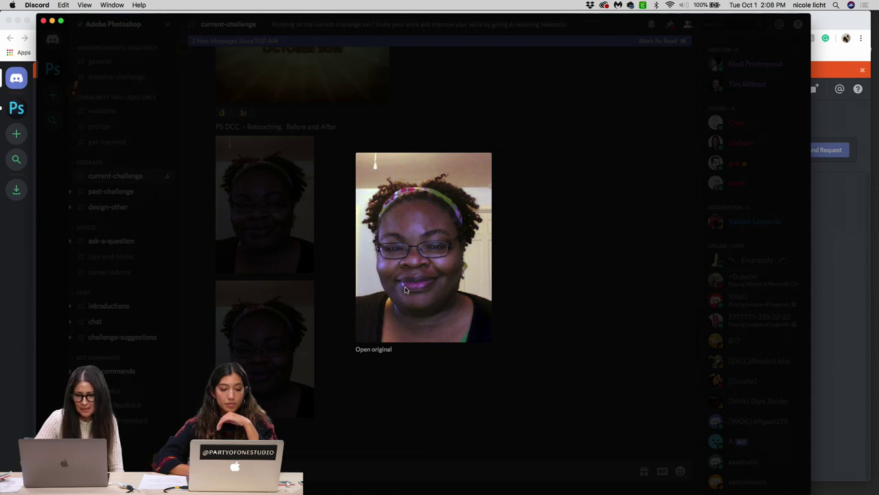
click(520, 239)
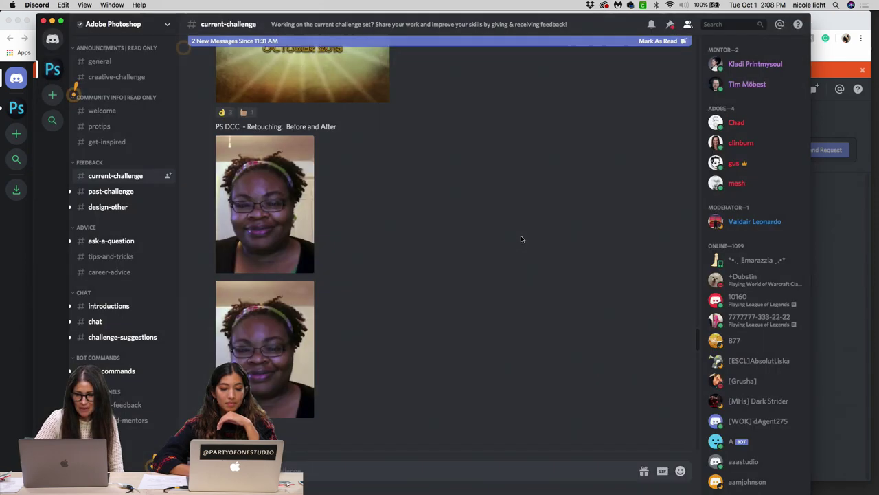
click(299, 330)
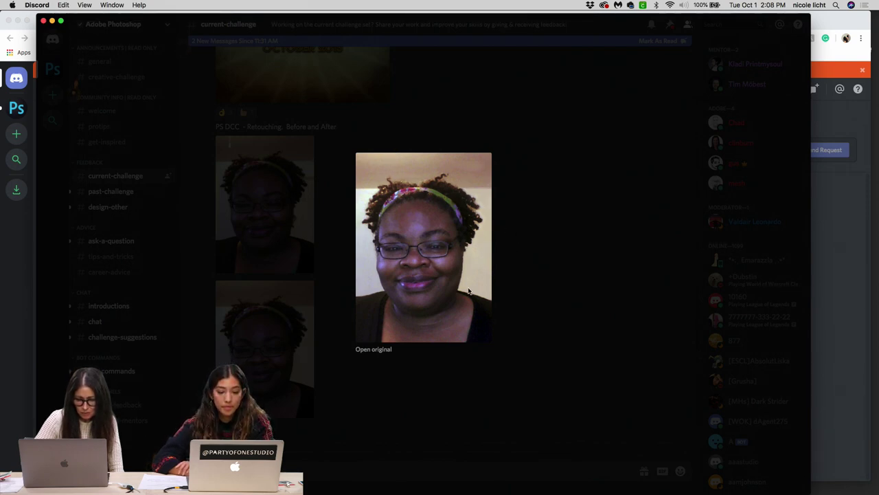
click(322, 373)
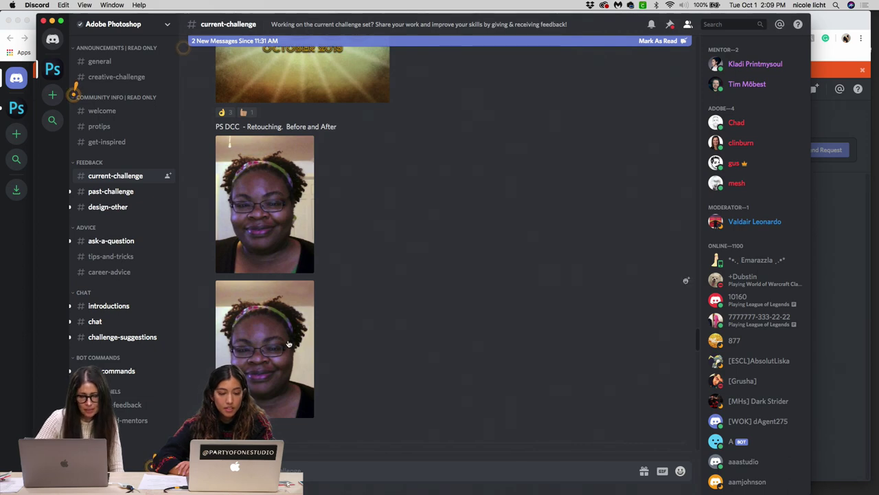
click(311, 213)
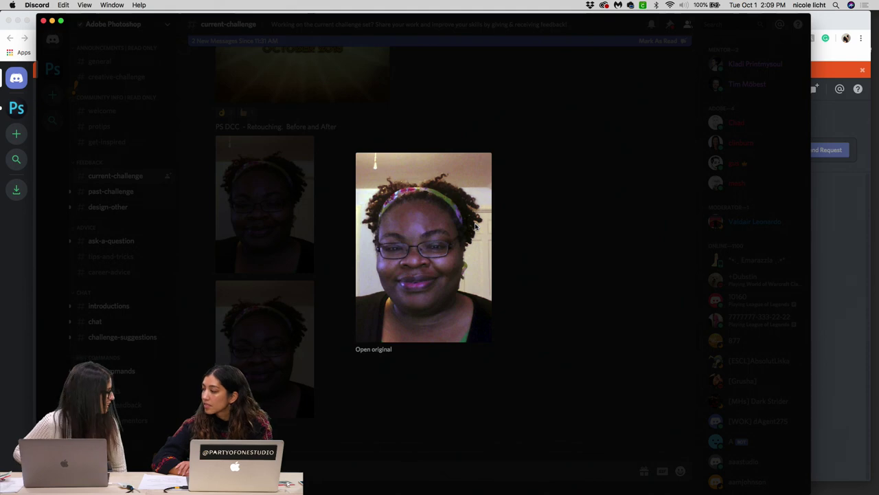
click(292, 364)
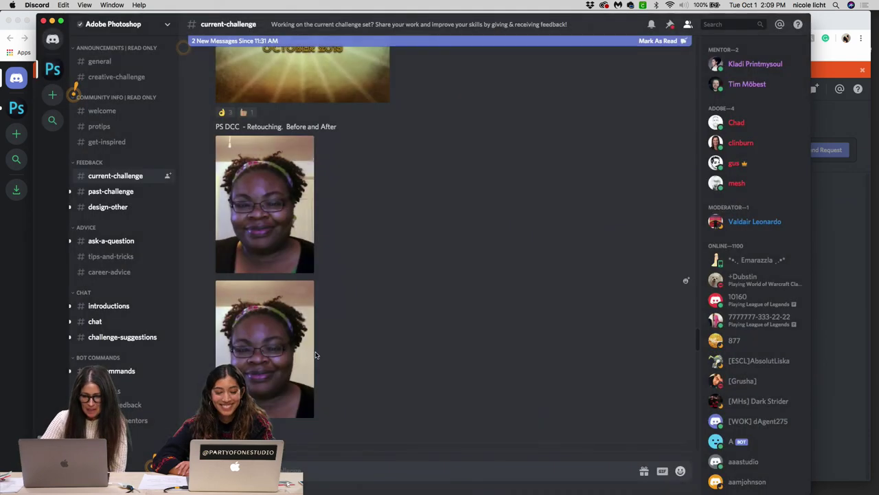
click(308, 364)
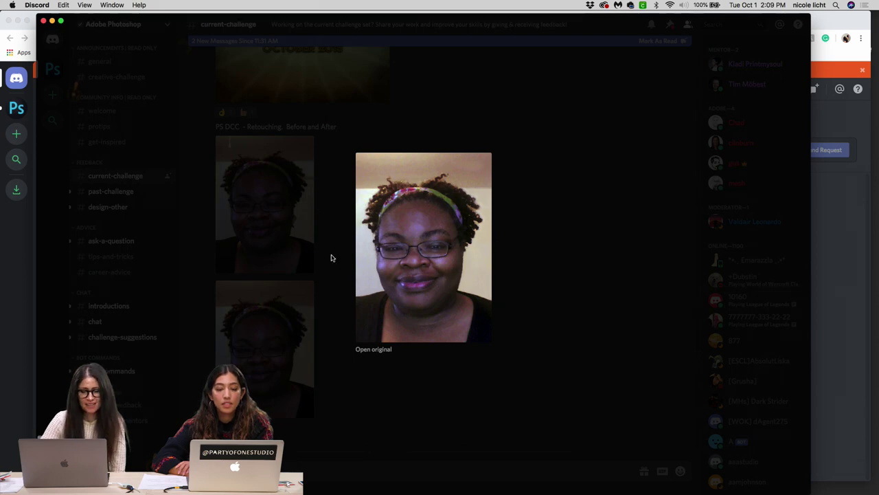
click(269, 241)
scroll(310, 270, down, 10)
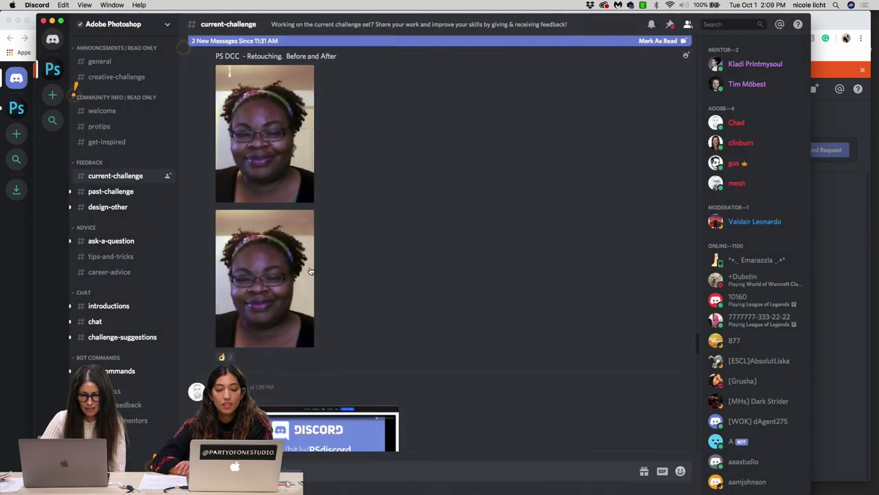
scroll(310, 270, up, 1)
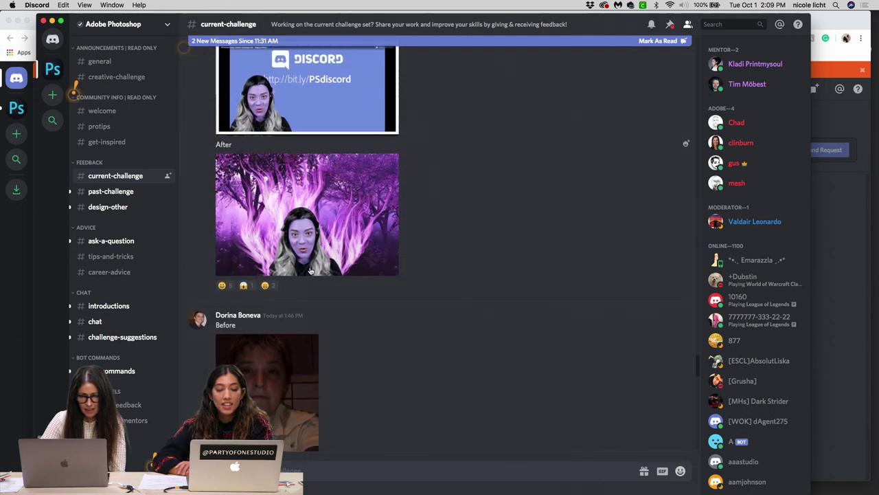
scroll(310, 271, up, 5)
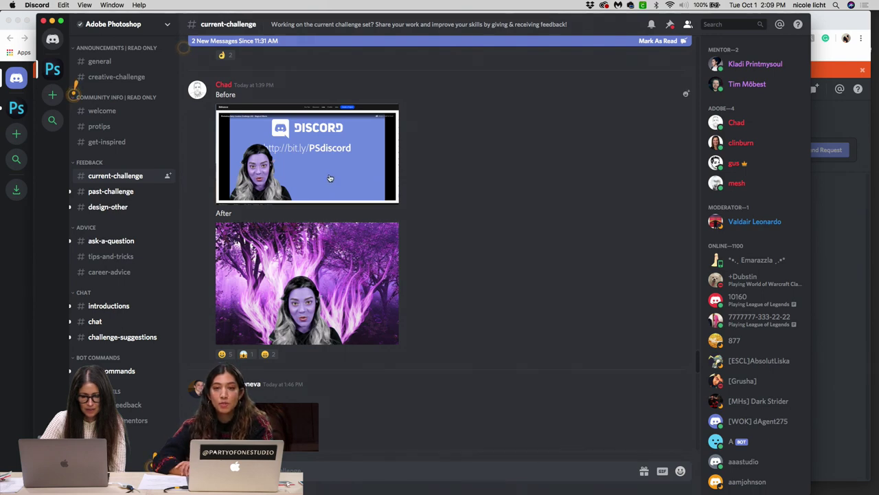
scroll(330, 179, down, 4)
scroll(330, 178, up, 3)
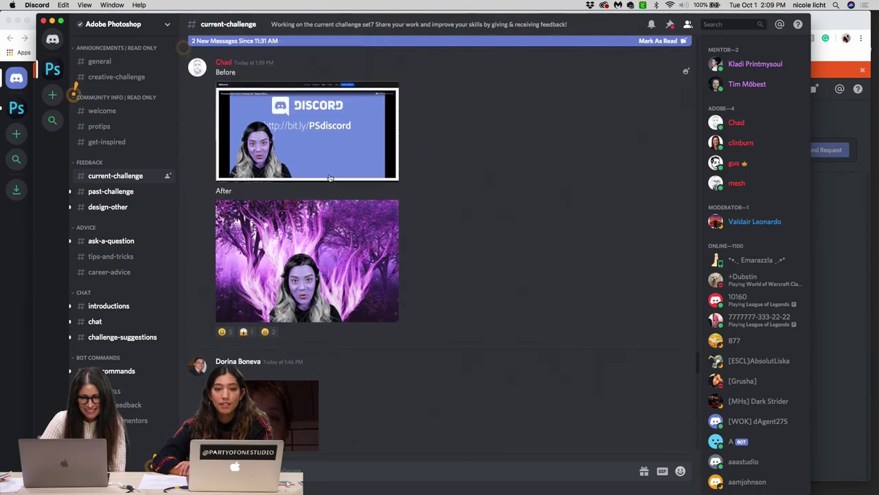
click(330, 179)
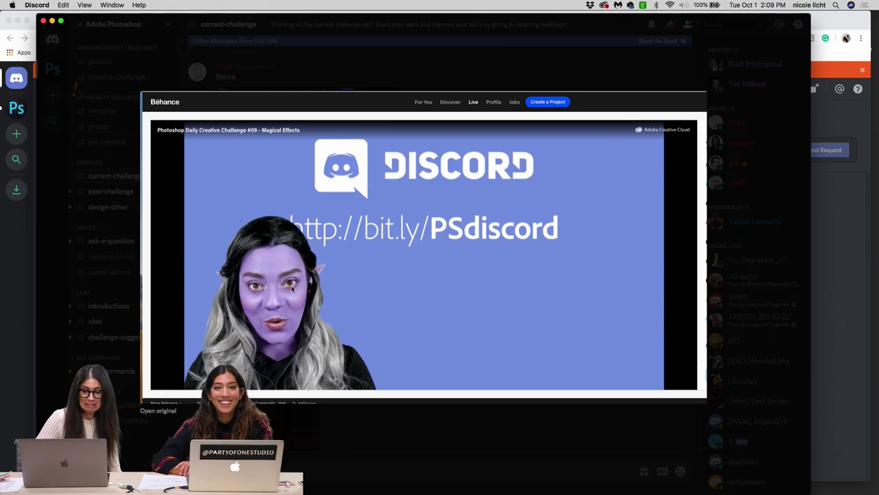
click(485, 420)
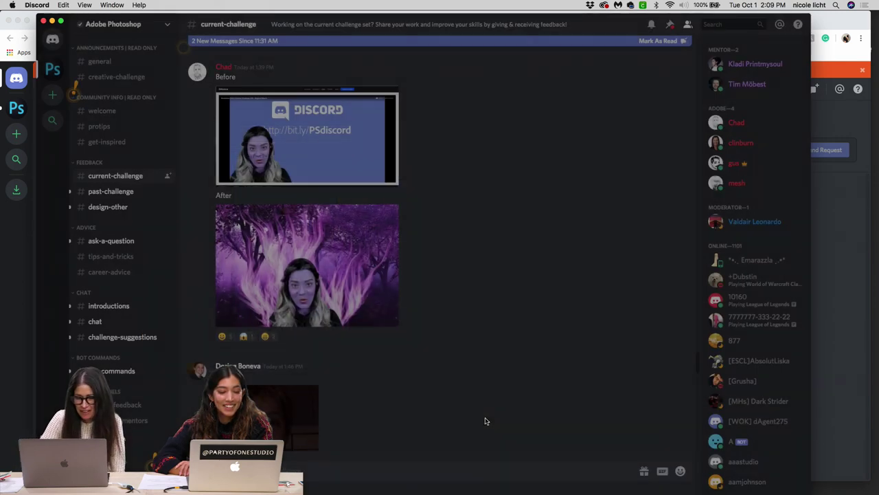
click(365, 286)
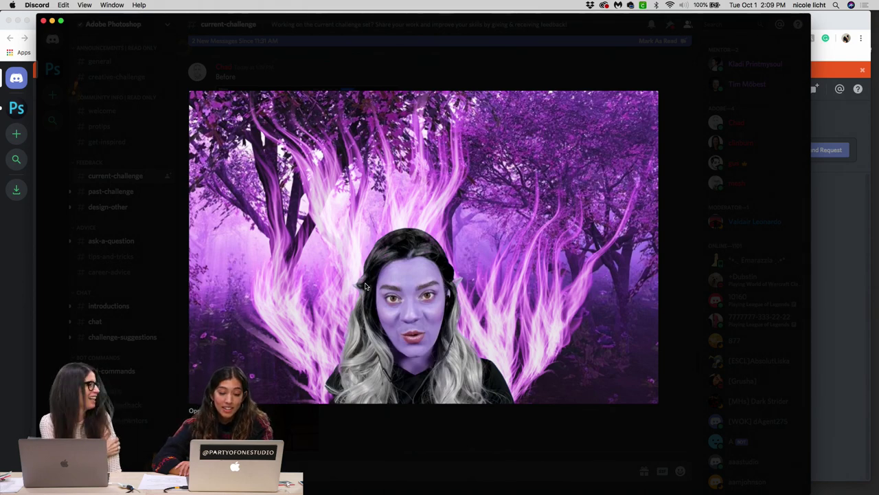
click(369, 73)
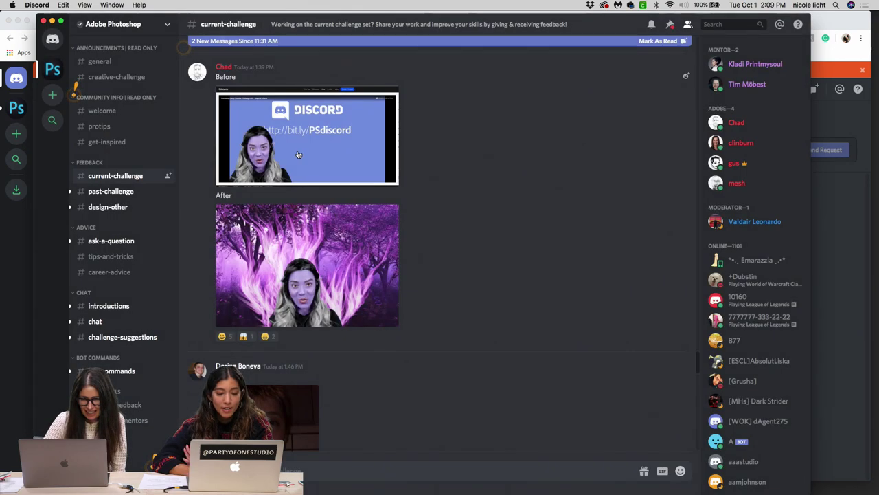
click(297, 292)
click(392, 86)
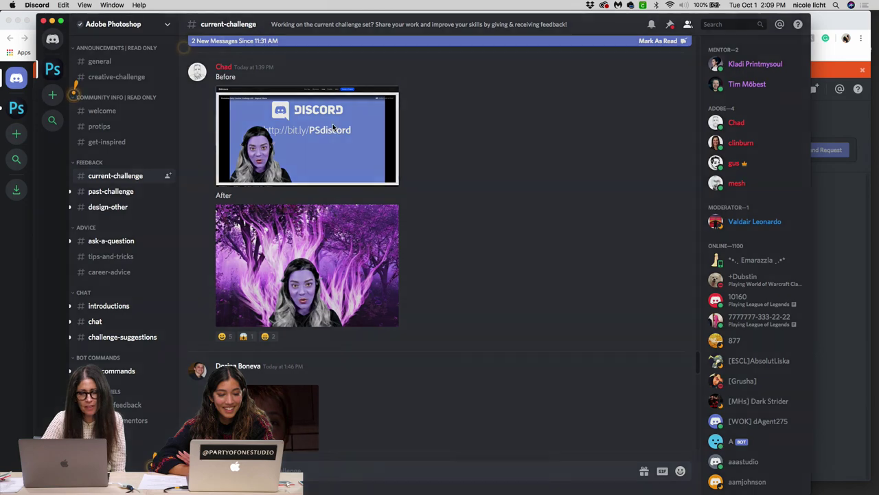
click(333, 128)
click(365, 67)
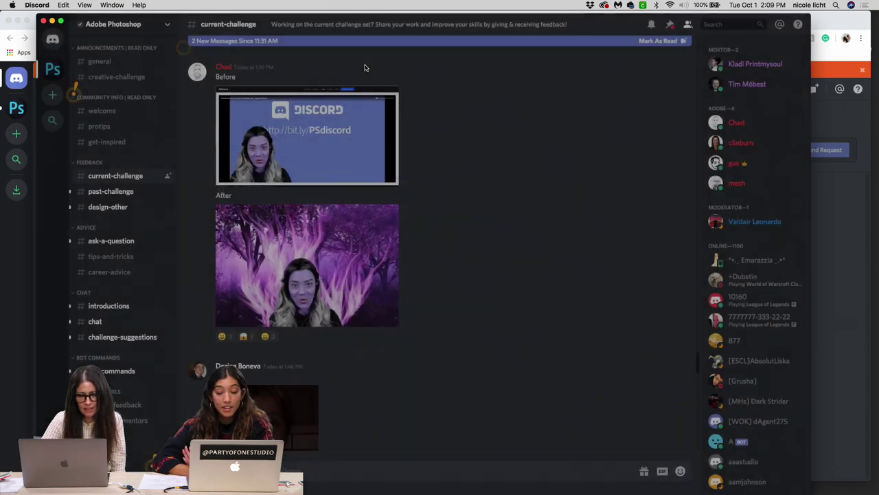
click(338, 223)
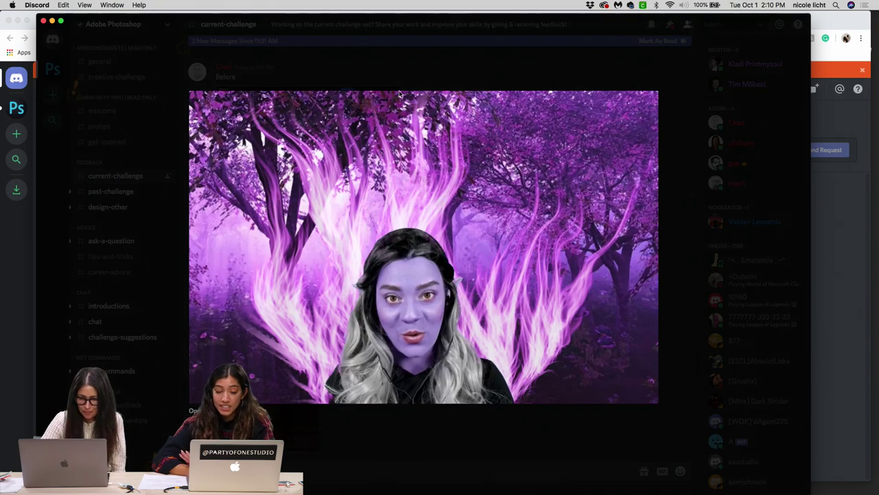
click(379, 78)
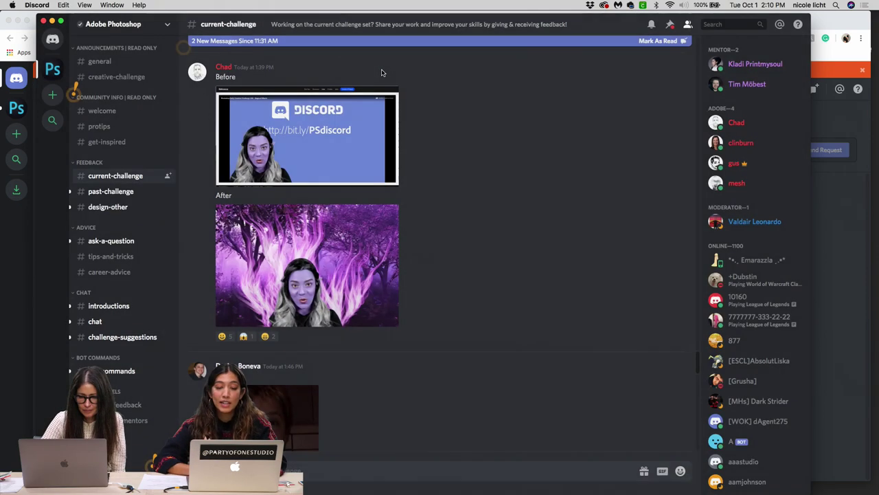
scroll(330, 242, down, 7)
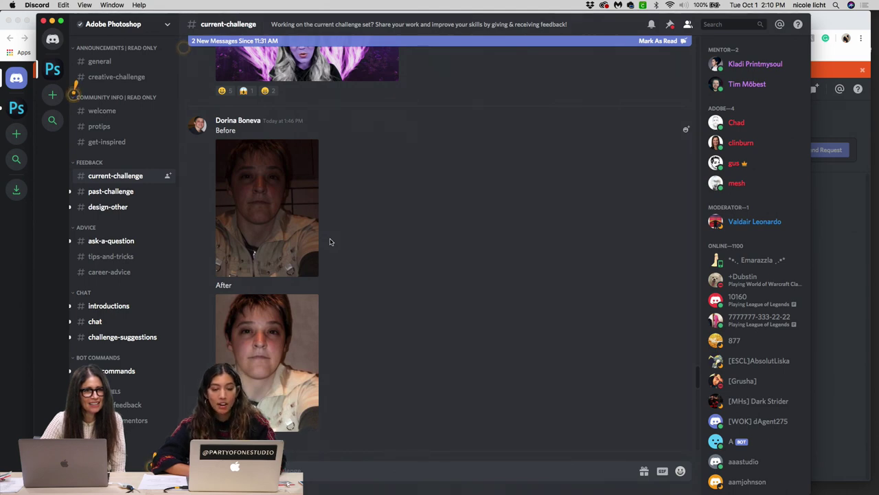
Step: Alternate the dim Before selfie and the retouched After selfie full-size, twice each
click(288, 215)
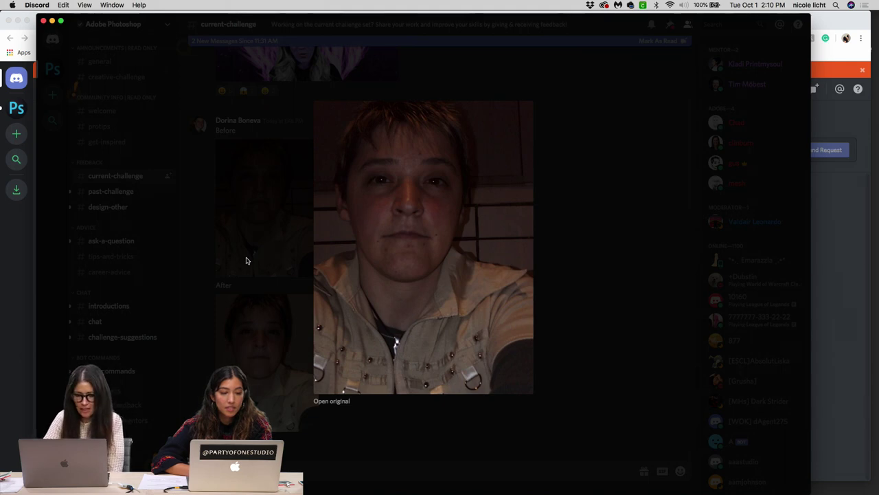
click(265, 331)
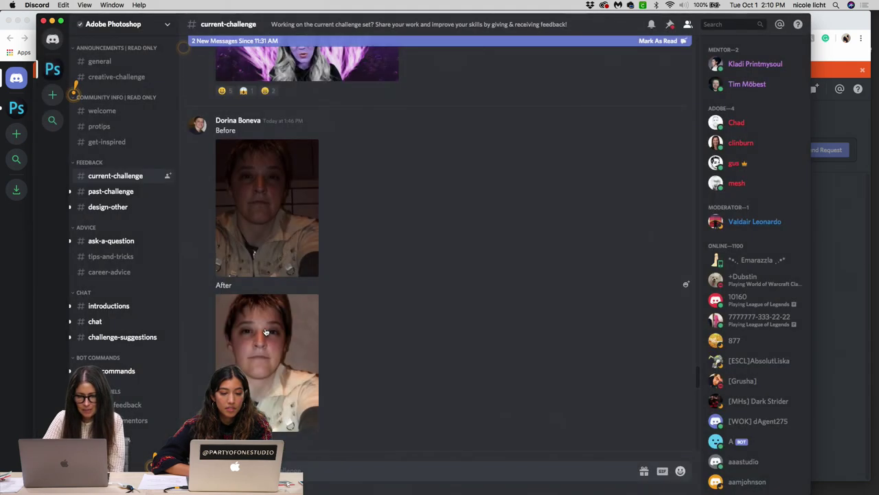
click(265, 331)
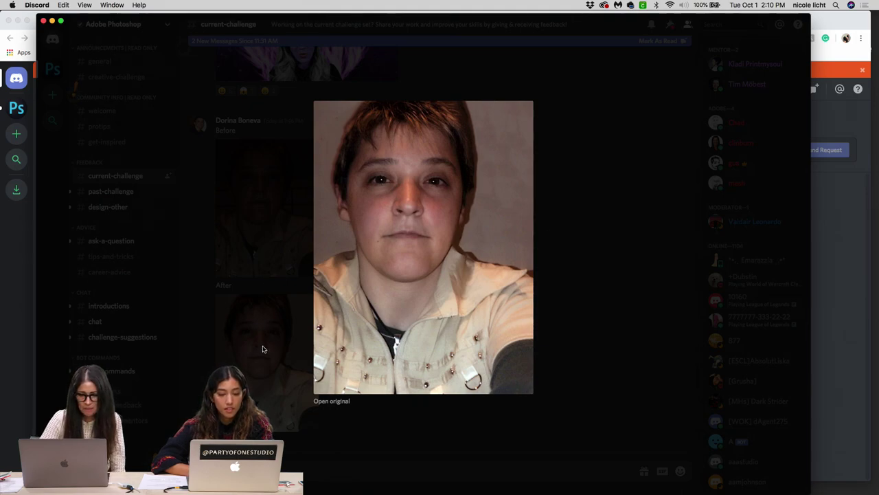
click(288, 196)
click(287, 245)
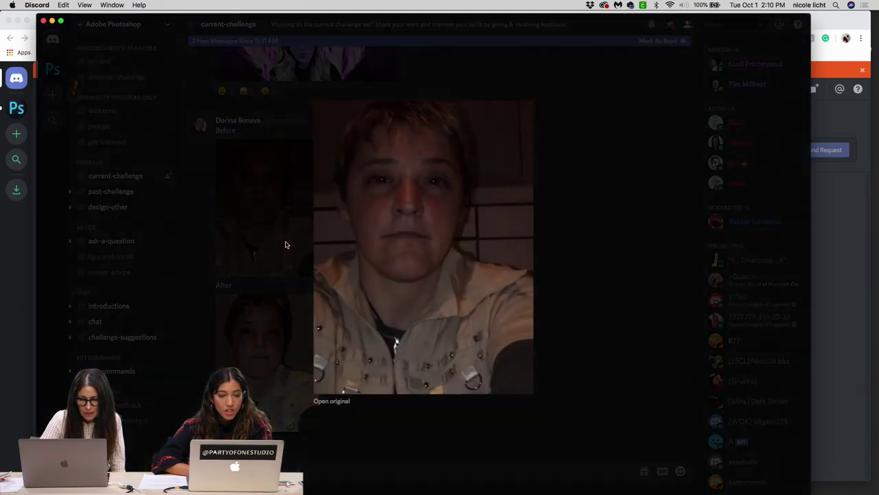
click(264, 408)
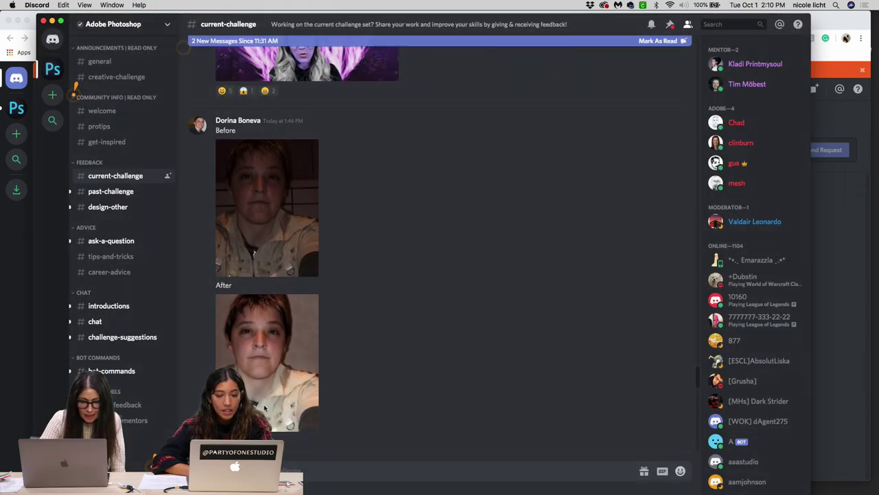
click(264, 405)
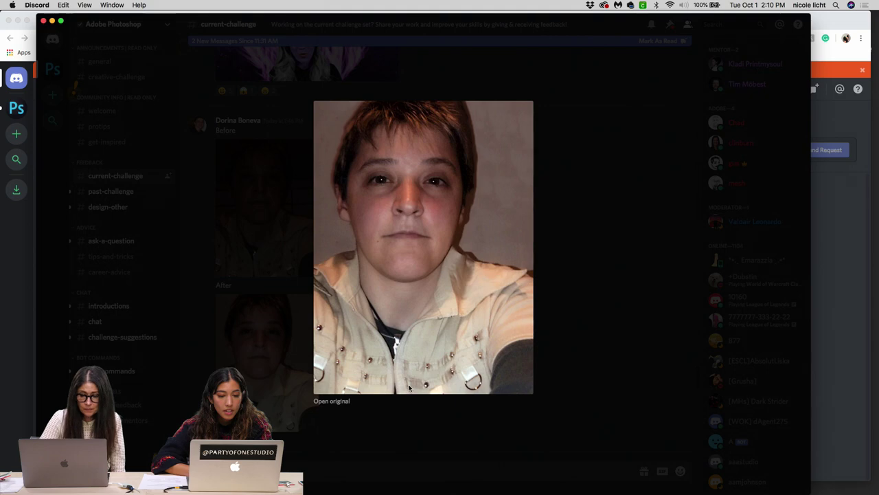
click(419, 448)
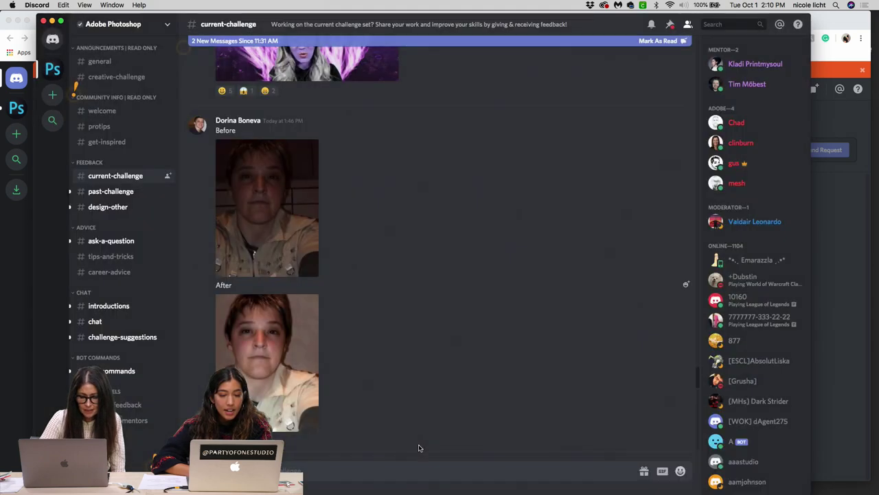
scroll(418, 441, down, 3)
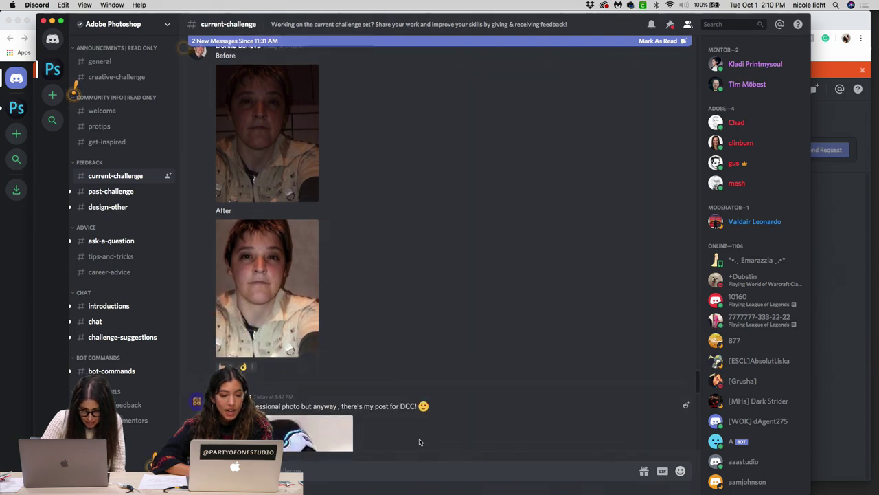
Step: View the second, first, then second photo of the girl in the cap enlarged
scroll(419, 442, down, 2)
scroll(420, 441, down, 2)
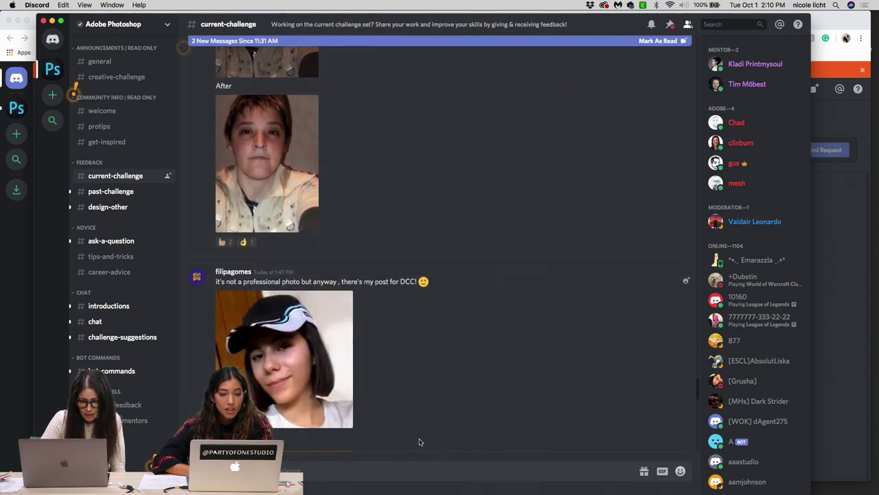
scroll(419, 442, down, 3)
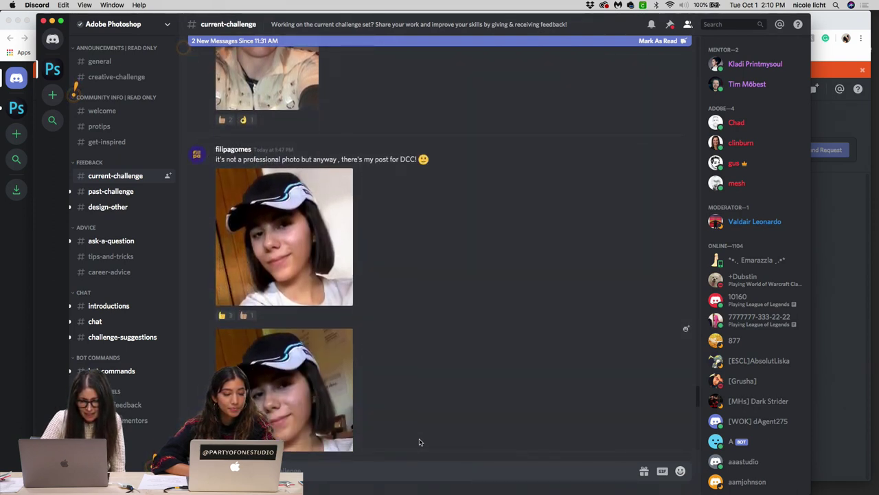
scroll(419, 441, down, 2)
scroll(336, 357, up, 1)
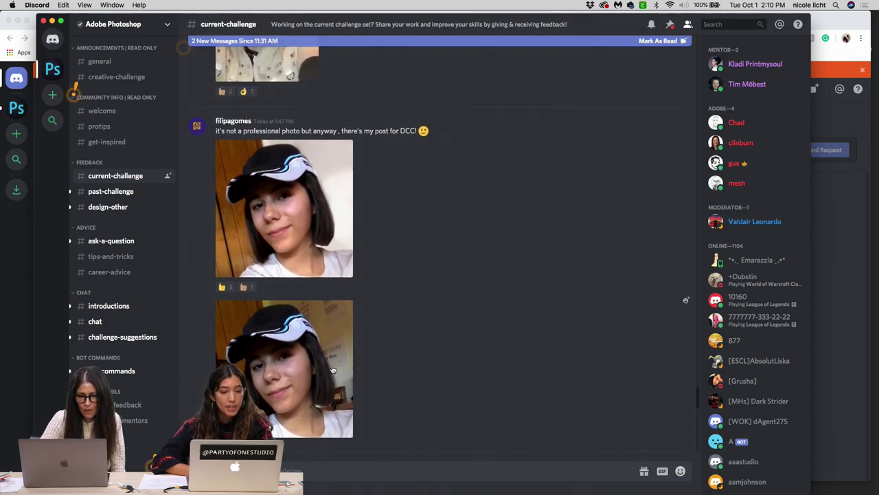
click(332, 370)
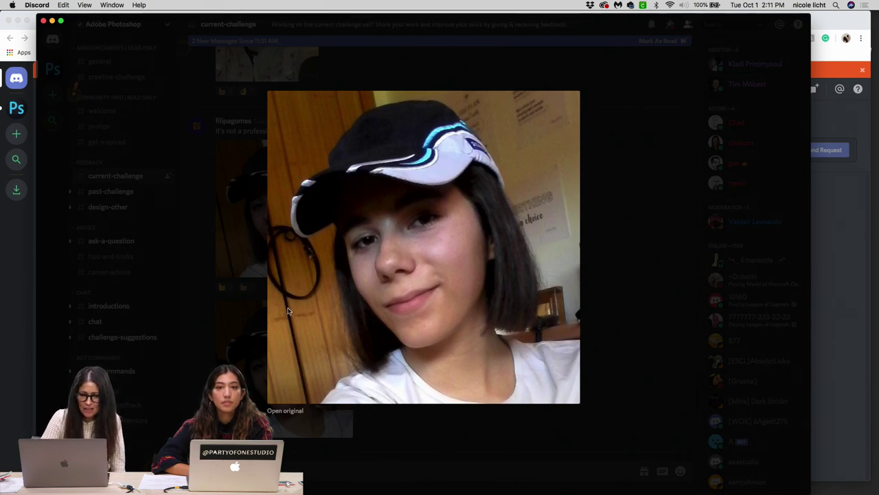
click(610, 250)
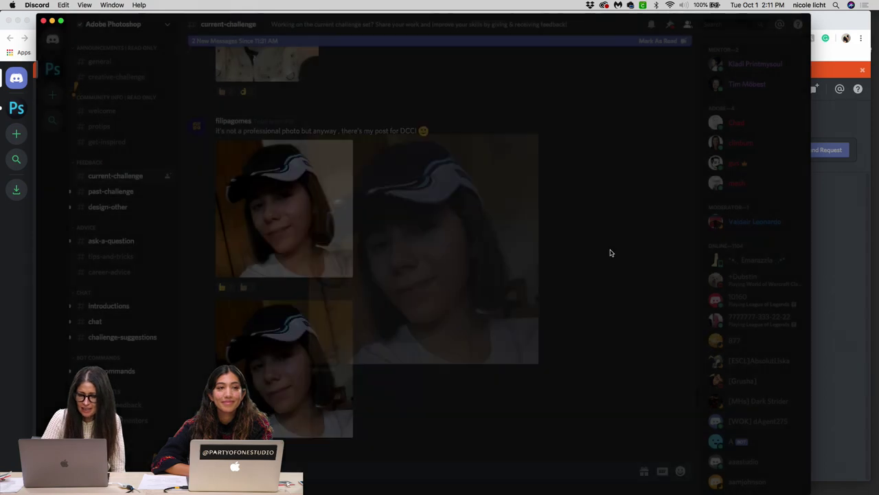
click(344, 219)
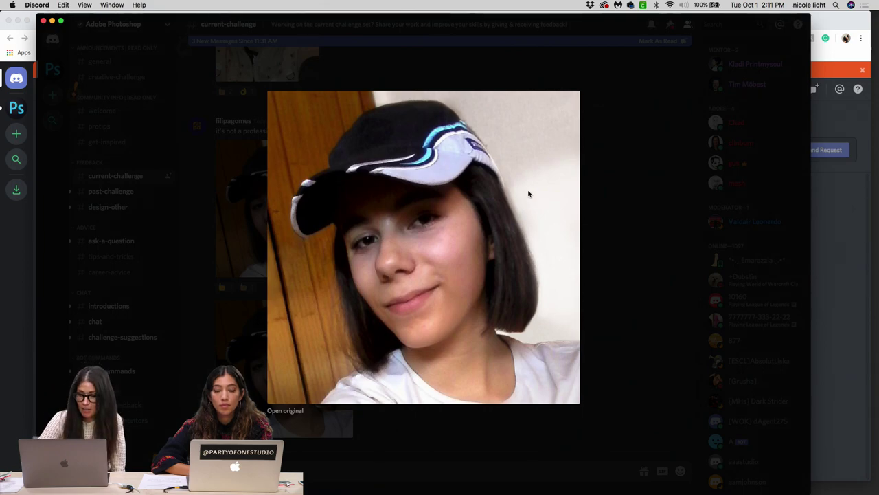
click(593, 255)
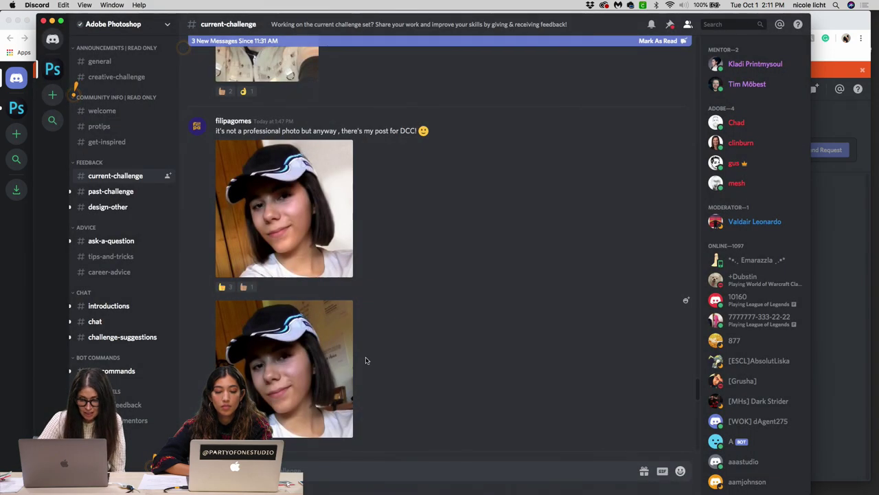
click(339, 386)
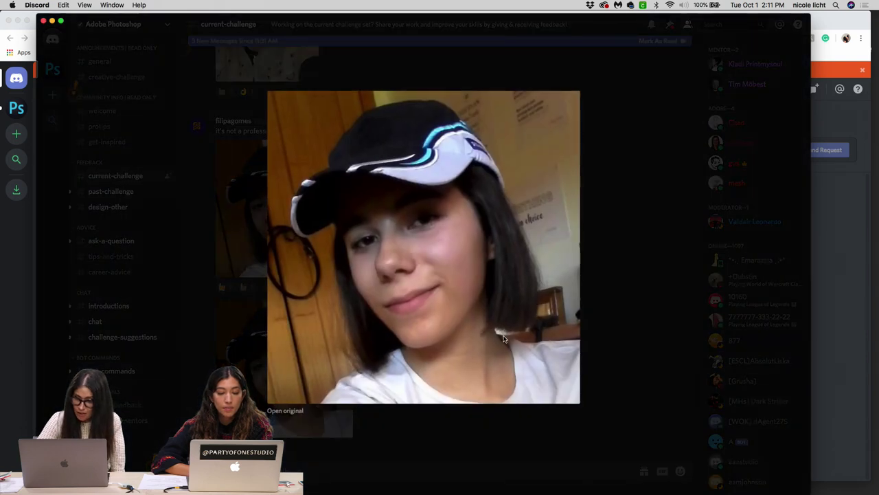
click(588, 327)
scroll(392, 328, down, 5)
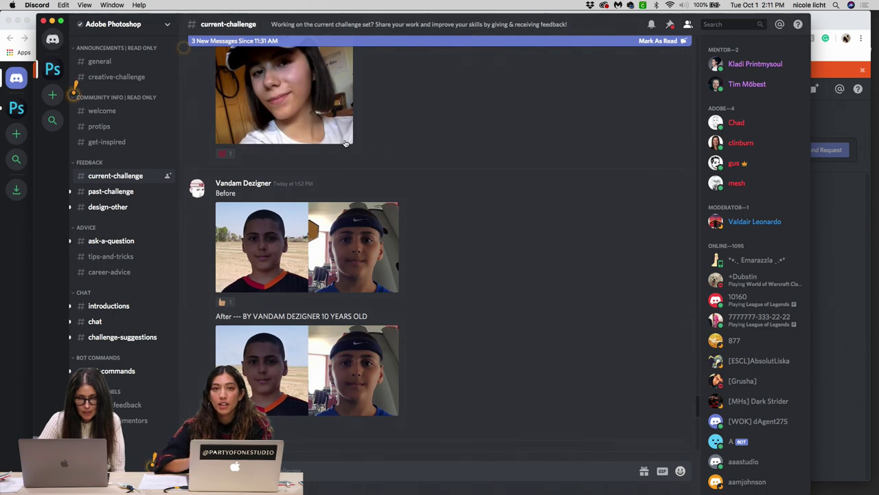
Step: Scroll back up and view the photo of the girl in the cap enlarged once more
scroll(378, 144, up, 2)
scroll(341, 141, up, 1)
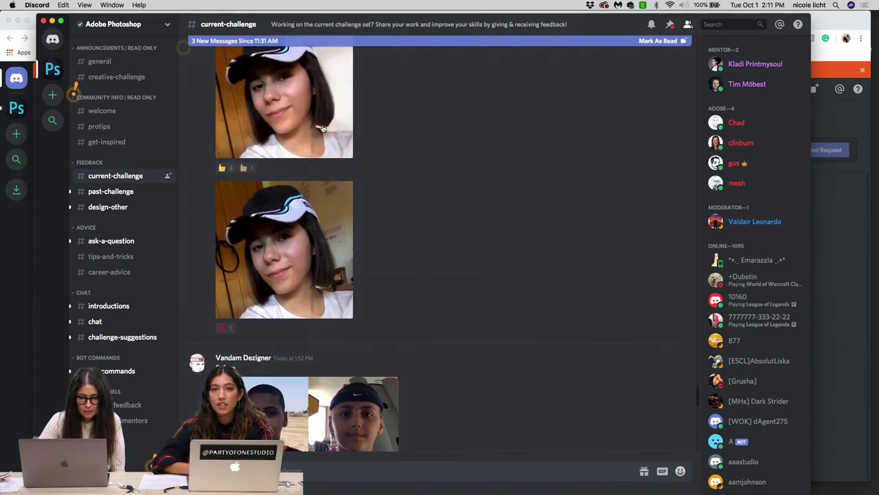
click(325, 116)
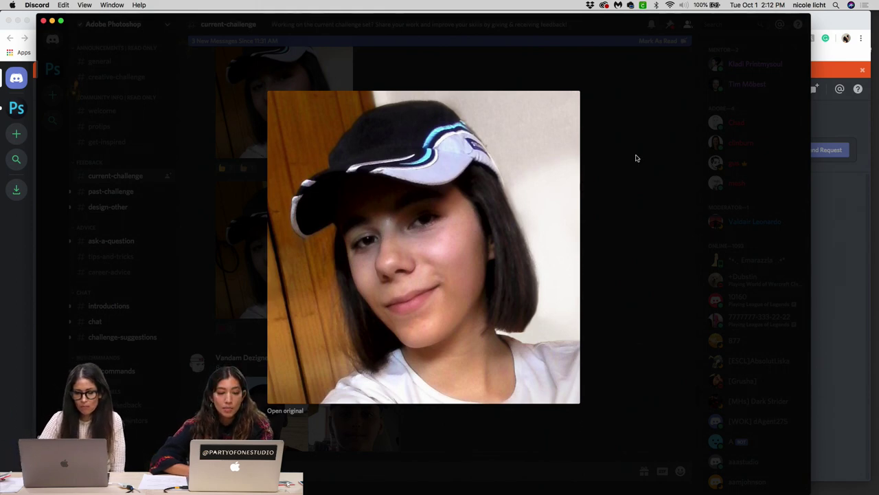
click(627, 363)
Step: Compare the boy's Before and After images full-size, opening each twice
scroll(446, 426, down, 3)
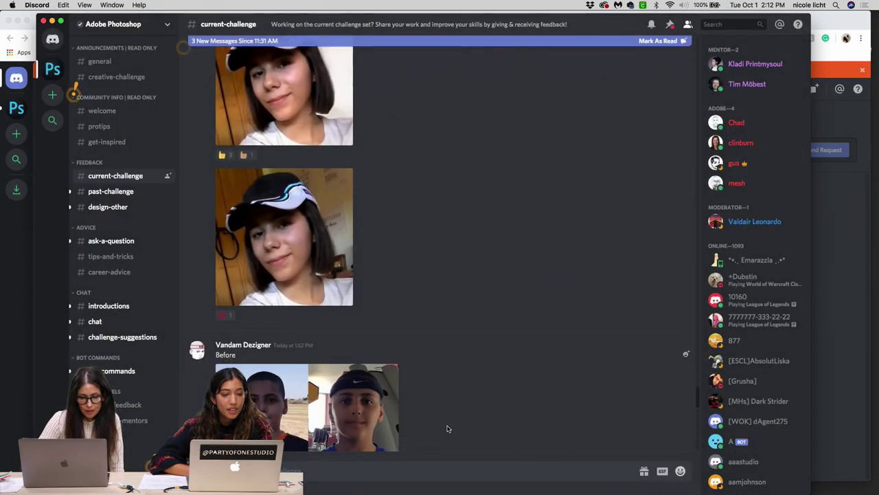
scroll(446, 429, down, 5)
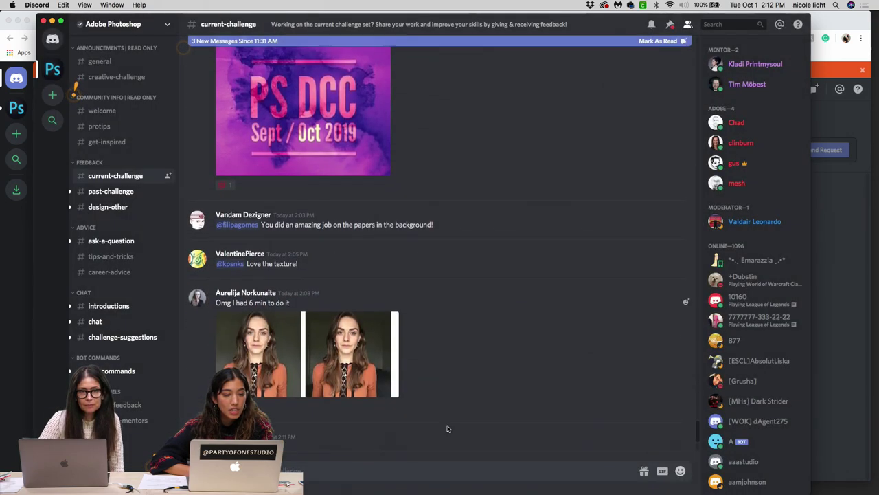
scroll(447, 428, up, 8)
scroll(446, 427, up, 5)
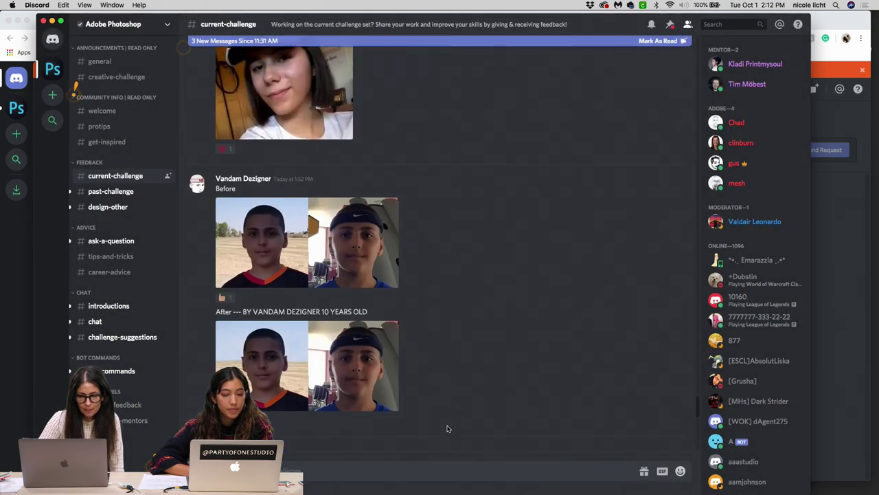
click(308, 244)
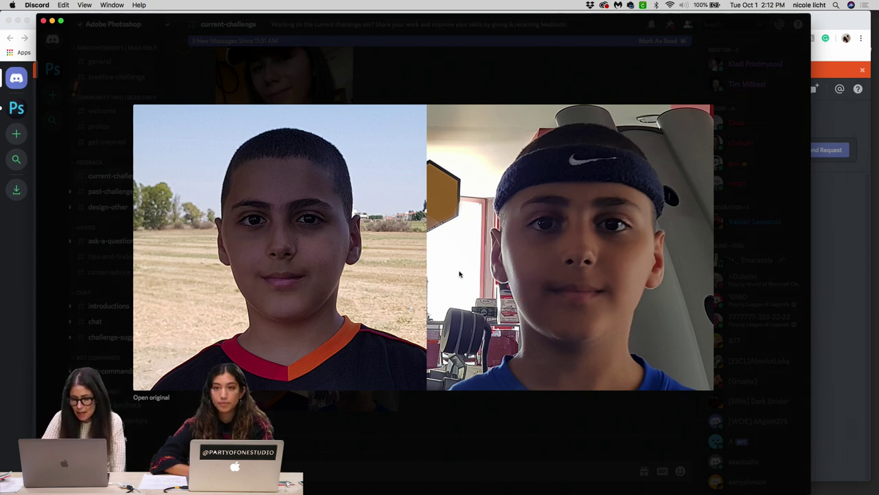
click(633, 84)
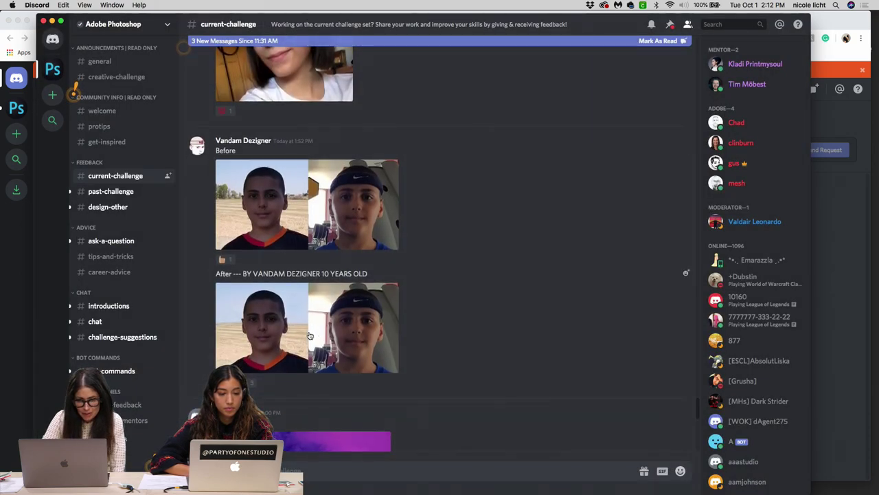
click(297, 338)
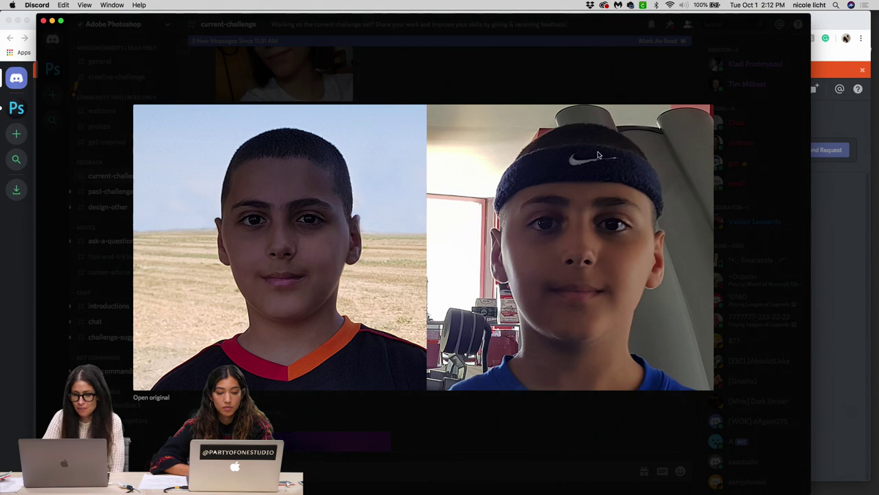
click(633, 84)
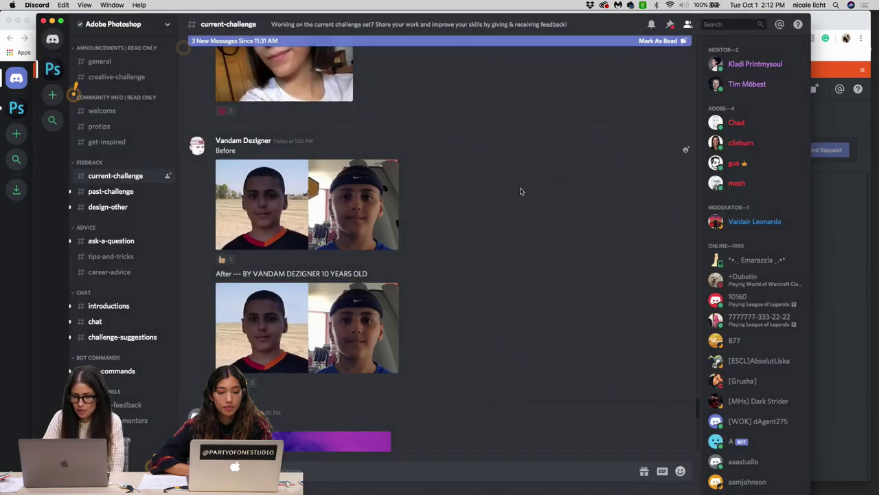
click(378, 232)
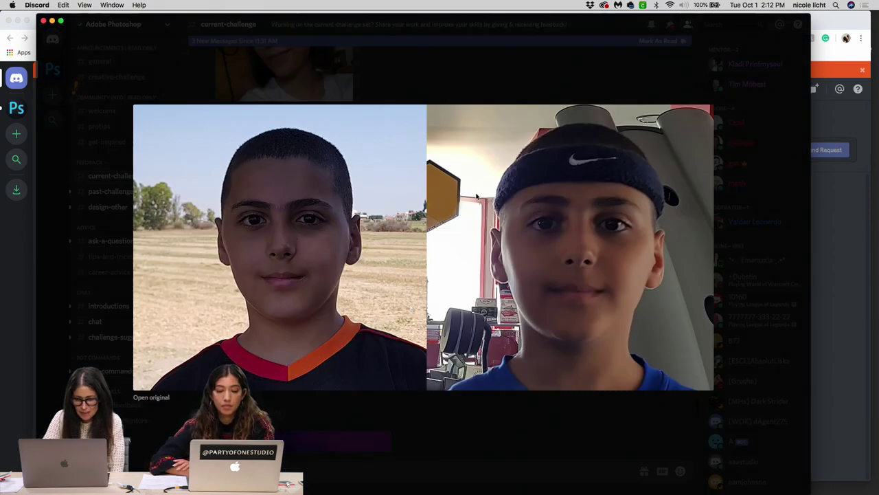
click(447, 79)
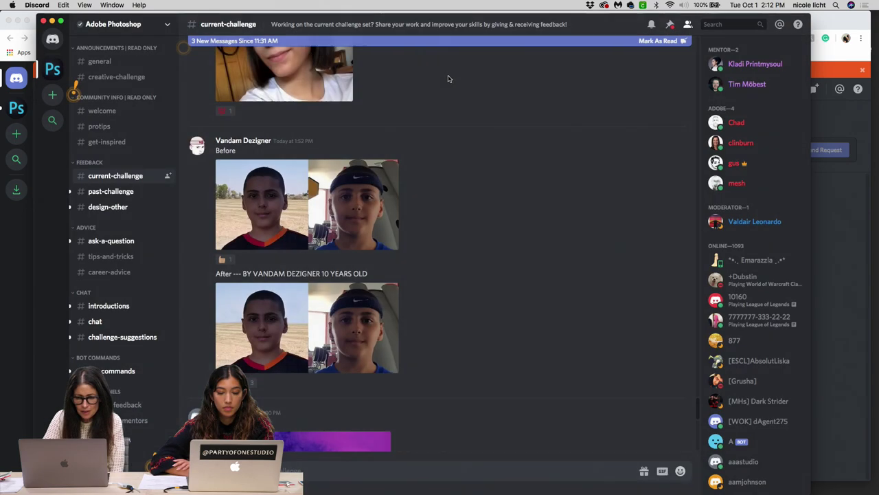
click(375, 316)
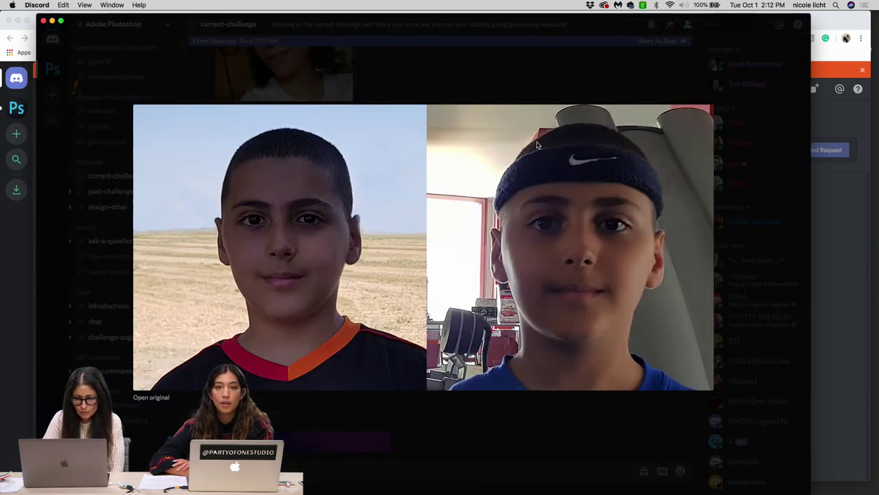
click(520, 84)
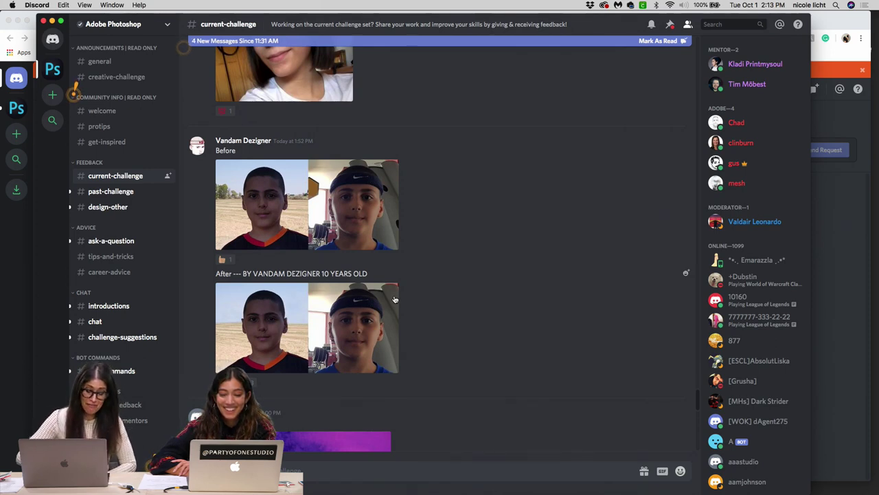
scroll(395, 299, down, 10)
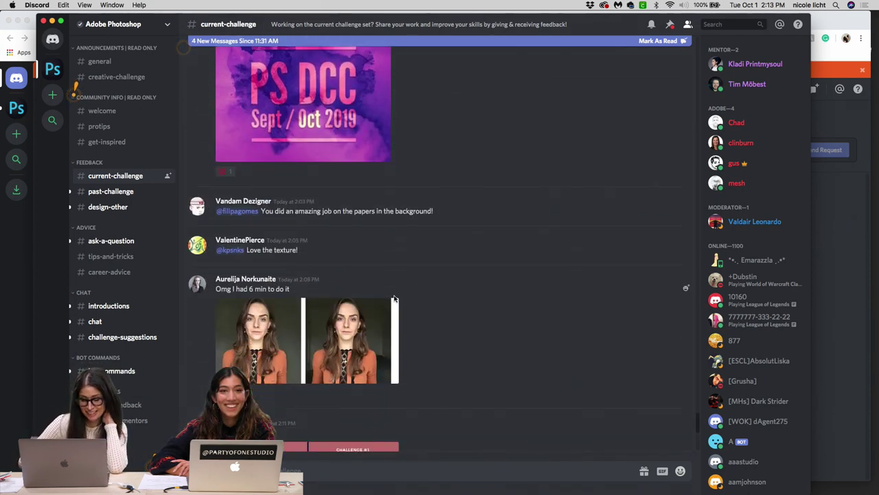
scroll(395, 299, down, 2)
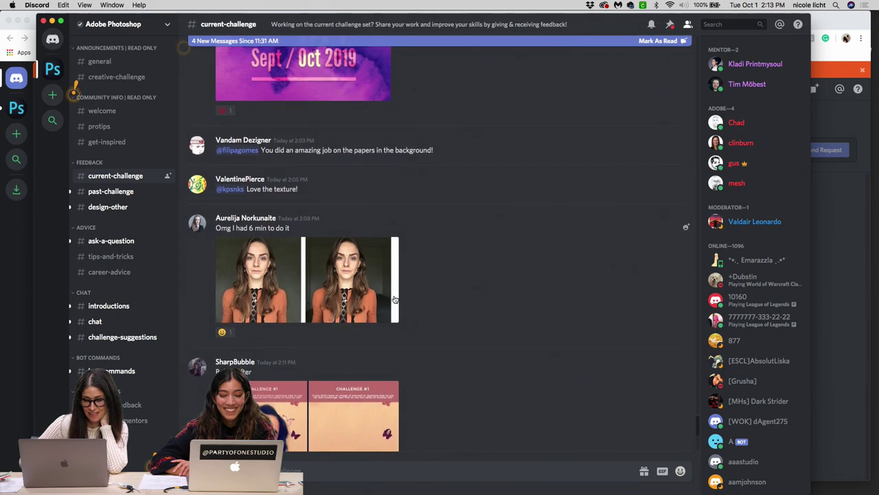
scroll(395, 299, down, 1)
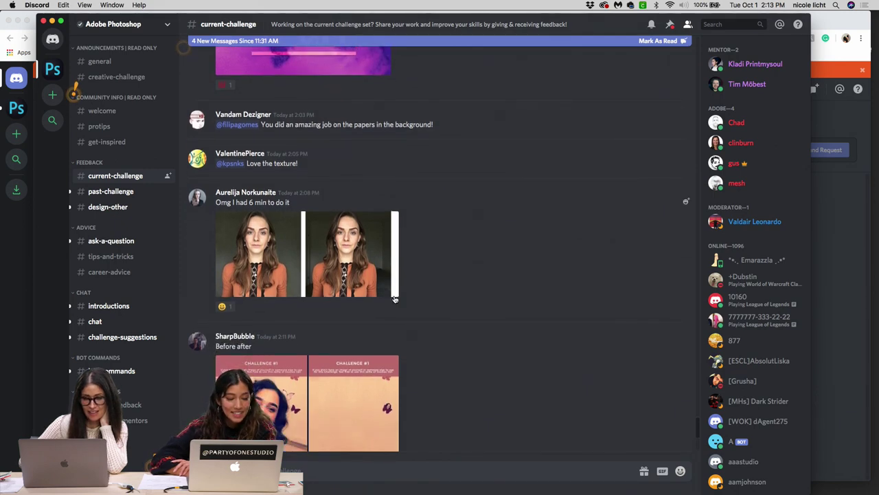
scroll(395, 299, down, 7)
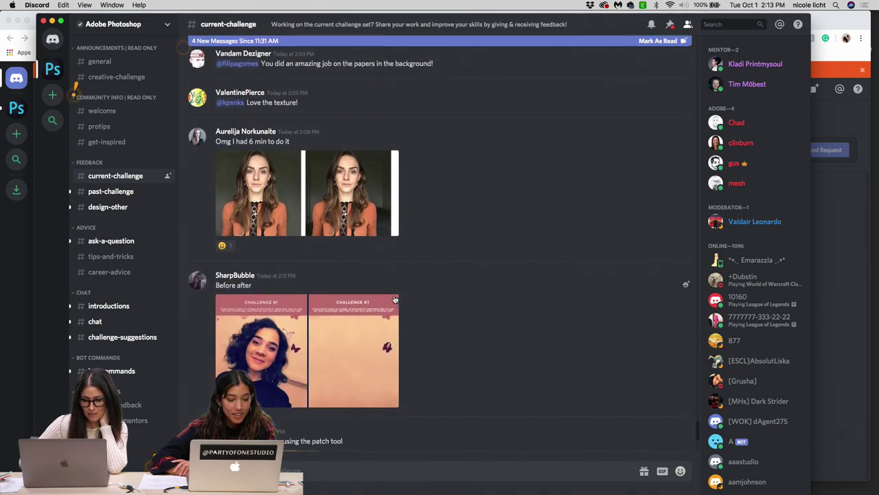
scroll(395, 299, down, 5)
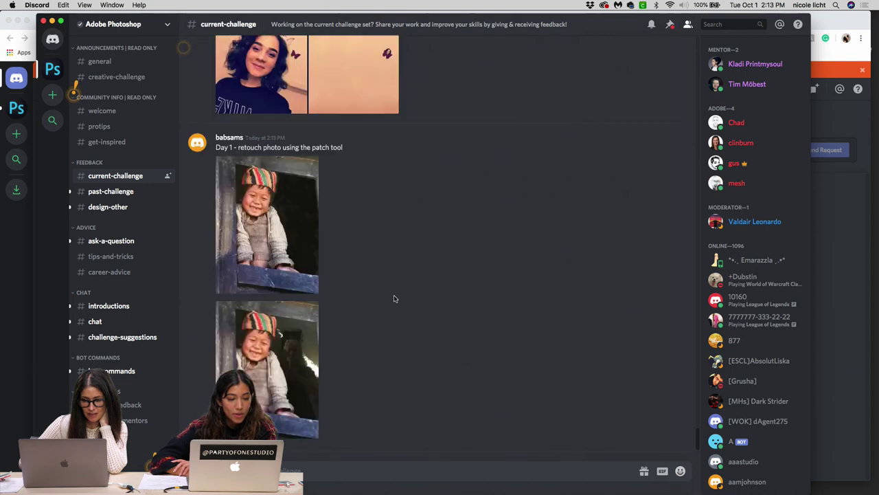
scroll(395, 299, up, 4)
scroll(395, 299, up, 5)
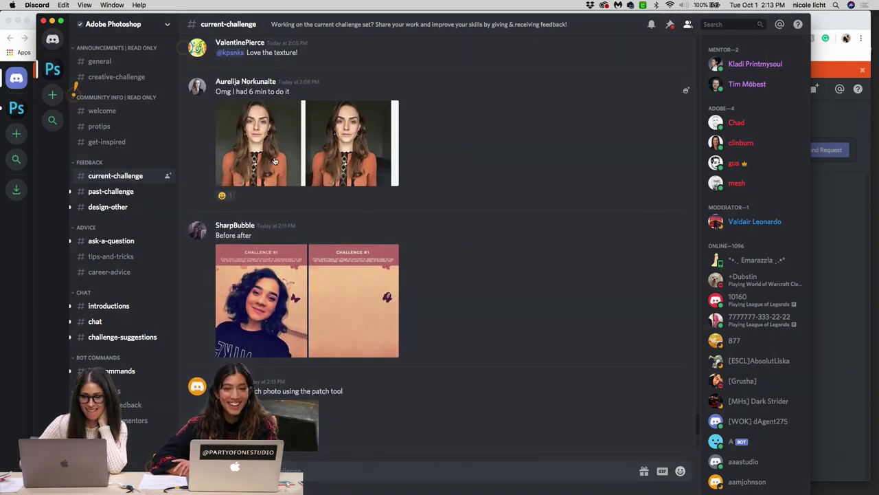
click(274, 161)
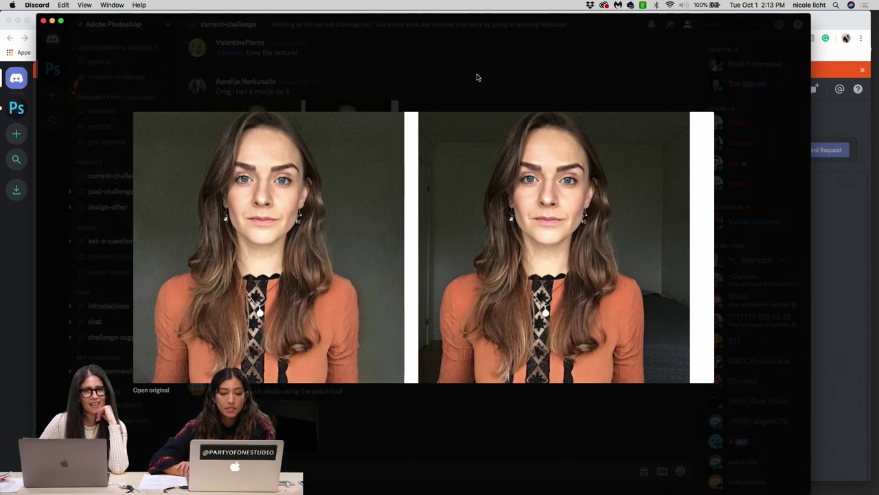
click(477, 76)
scroll(458, 133, down, 1)
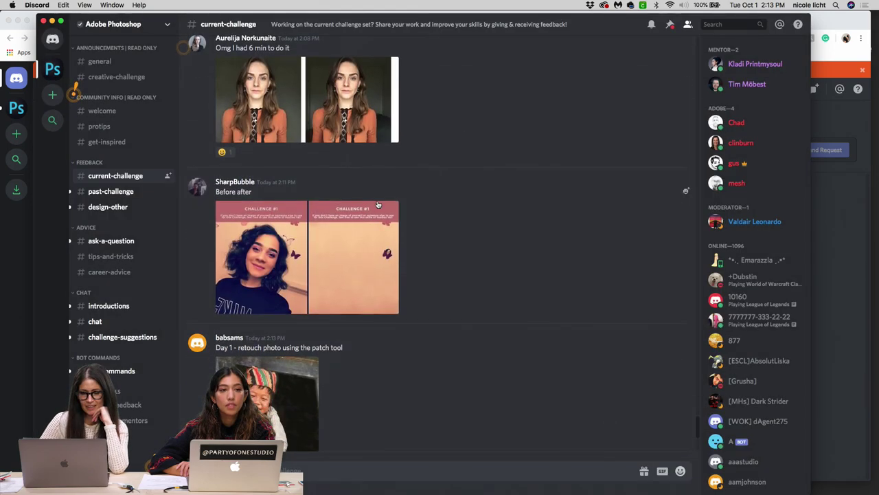
click(351, 234)
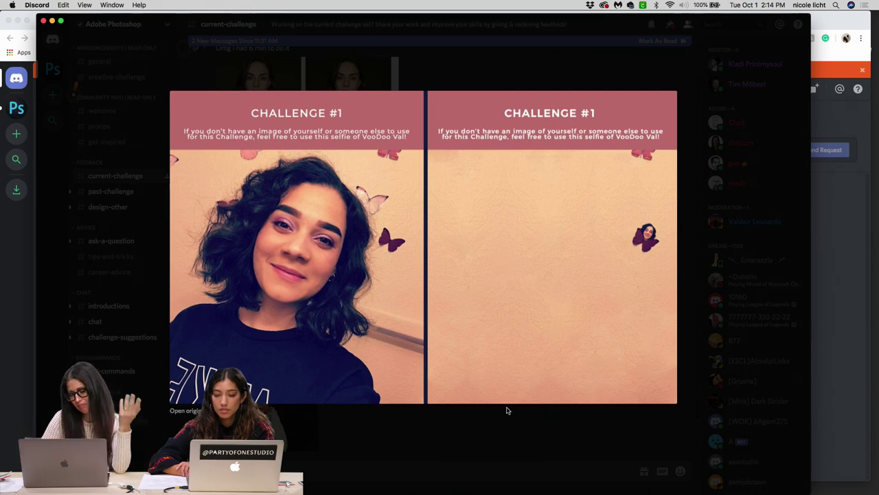
click(539, 74)
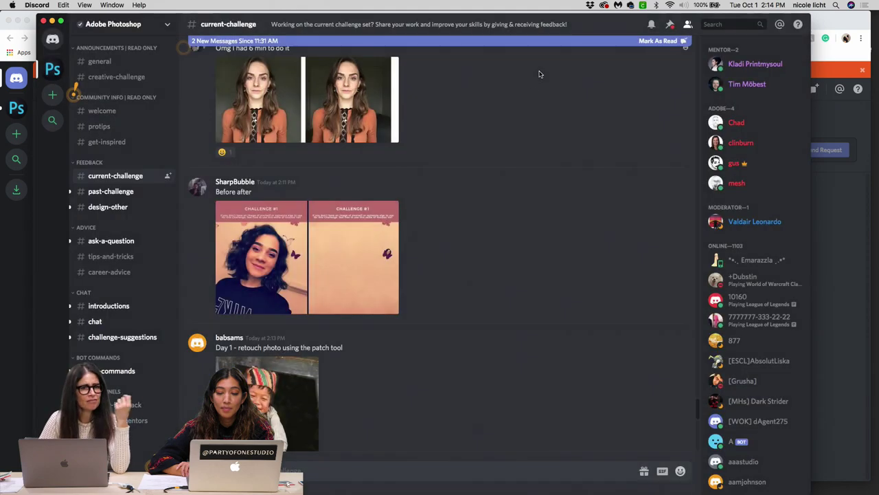
scroll(458, 256, down, 5)
scroll(458, 258, up, 1)
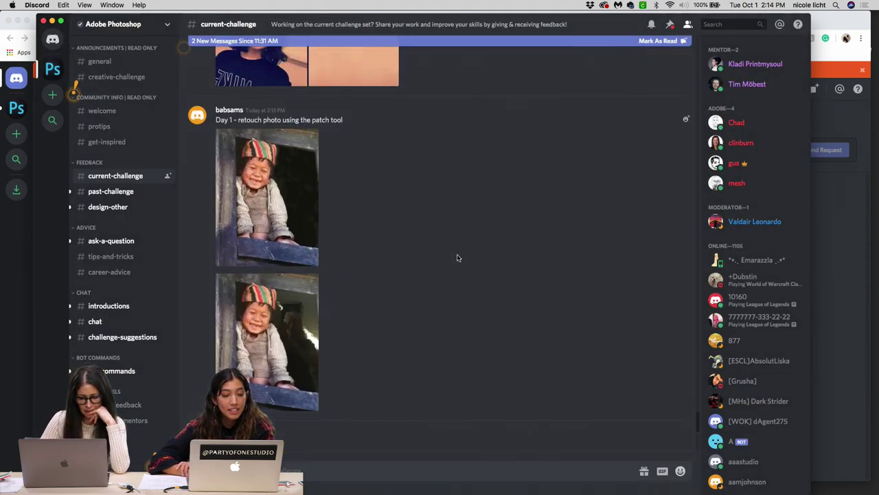
Step: View the first and second patch-tool photos of the boy at the window enlarged
scroll(457, 258, up, 1)
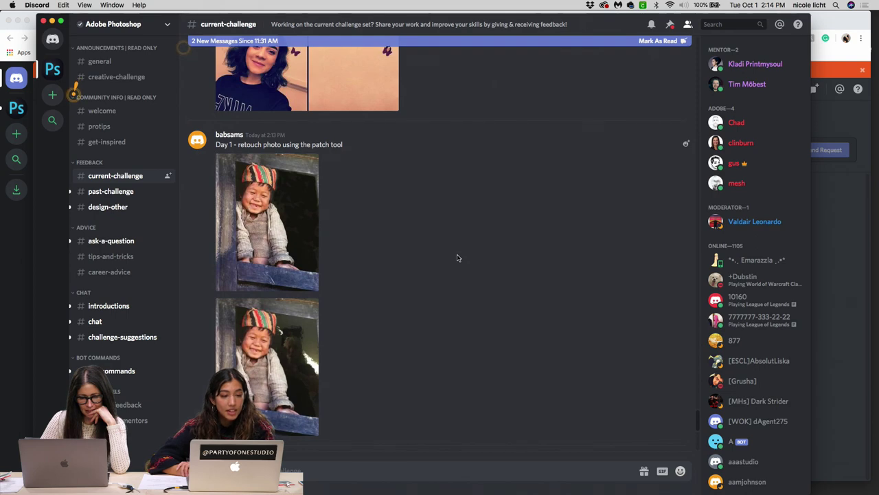
scroll(296, 220, down, 3)
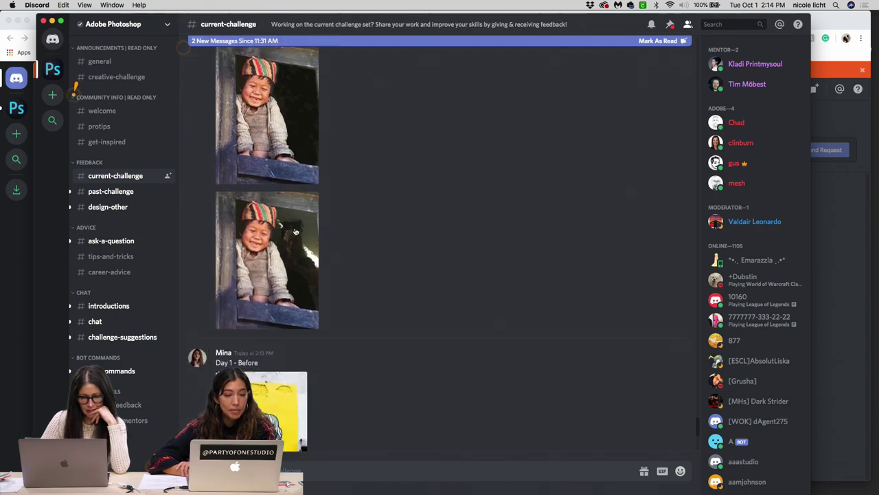
scroll(301, 192, up, 1)
click(302, 182)
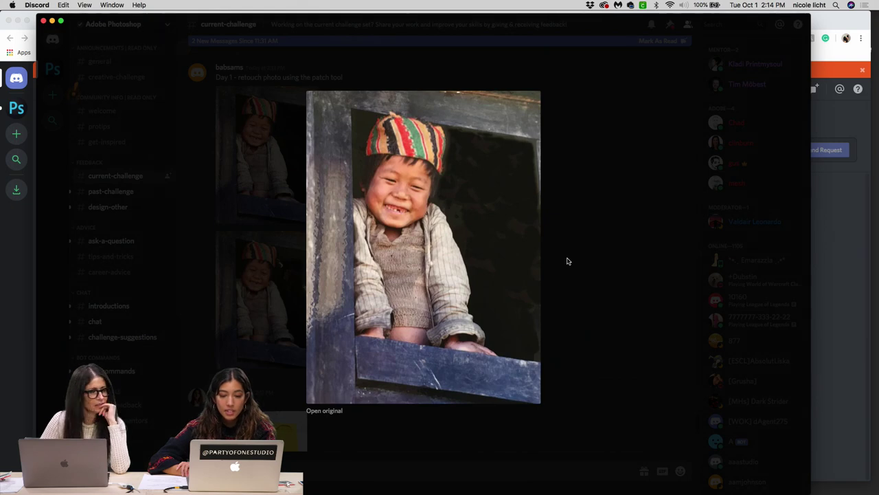
click(571, 280)
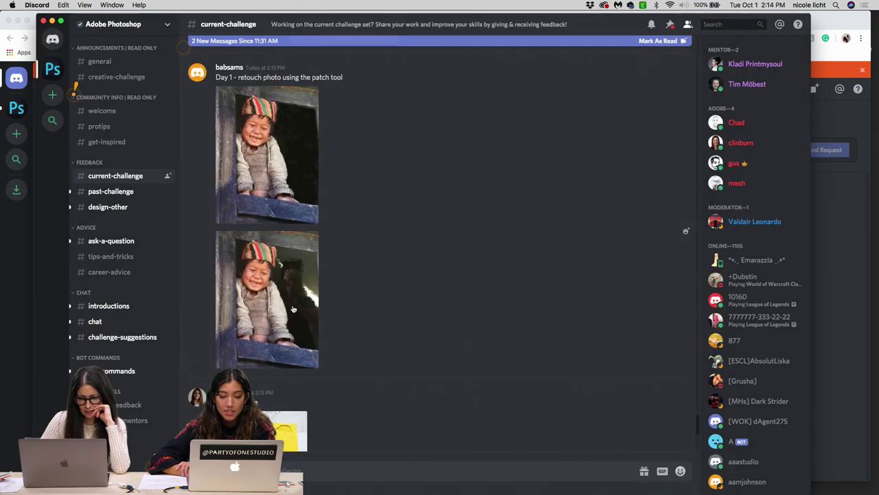
click(292, 309)
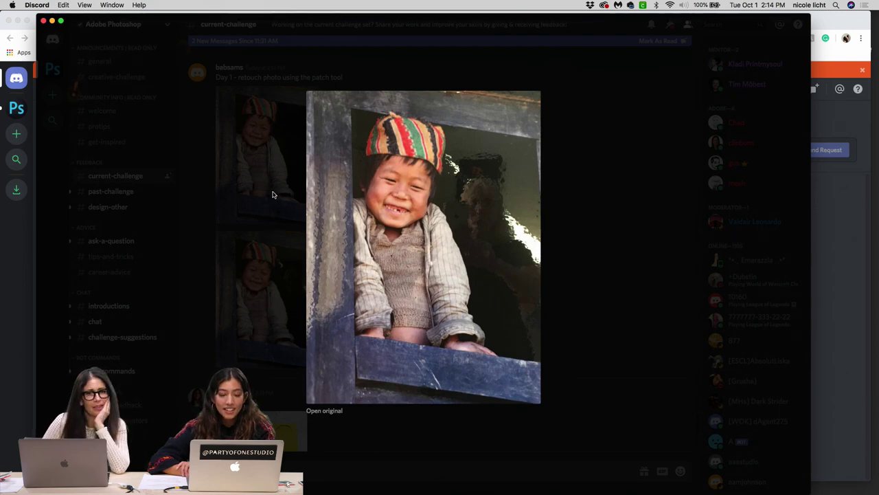
click(271, 180)
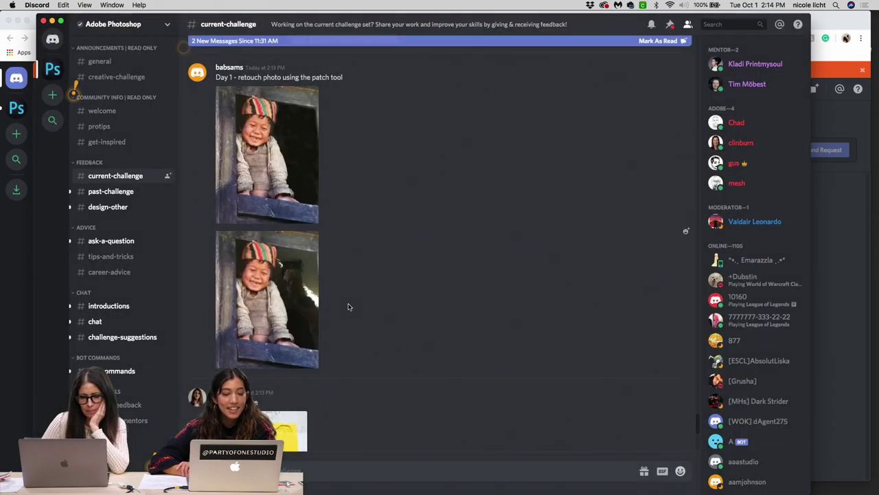
Step: Reopen the second boy photo, then leave the first one open full-size for comparison
scroll(348, 305, down, 5)
scroll(348, 306, down, 1)
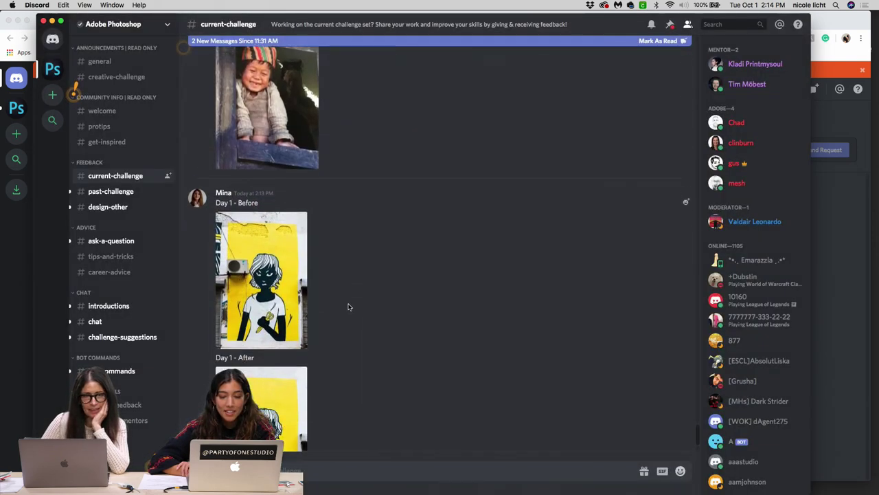
scroll(348, 306, up, 1)
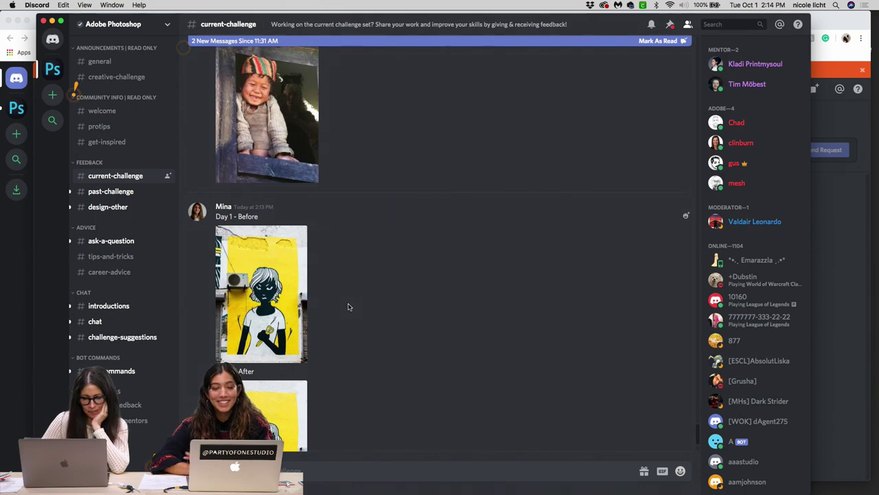
scroll(348, 306, down, 1)
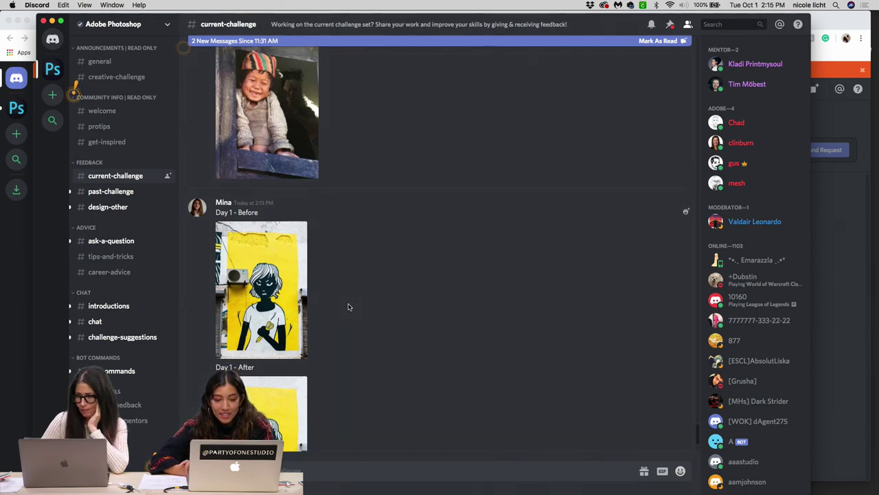
scroll(348, 306, up, 1)
scroll(348, 306, up, 5)
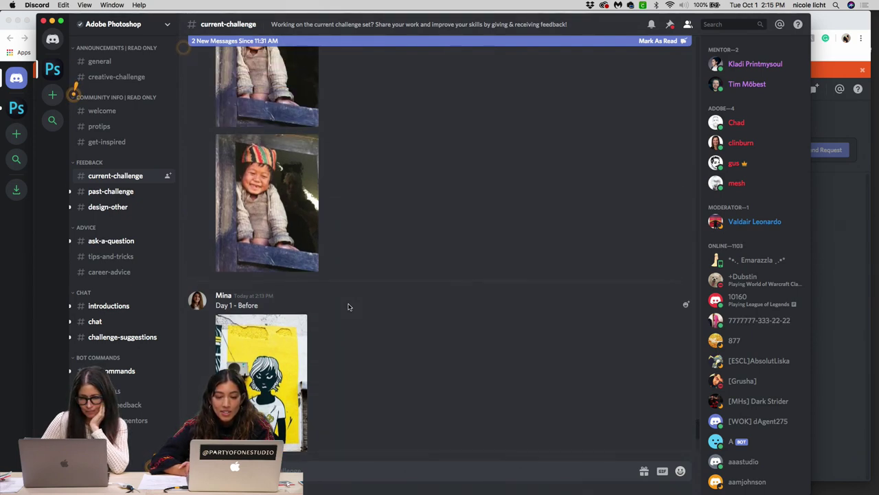
scroll(348, 307, up, 1)
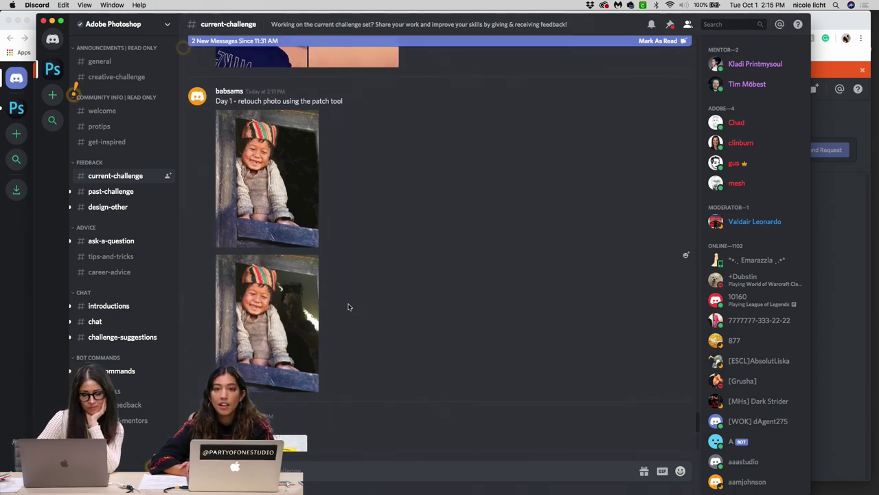
click(287, 317)
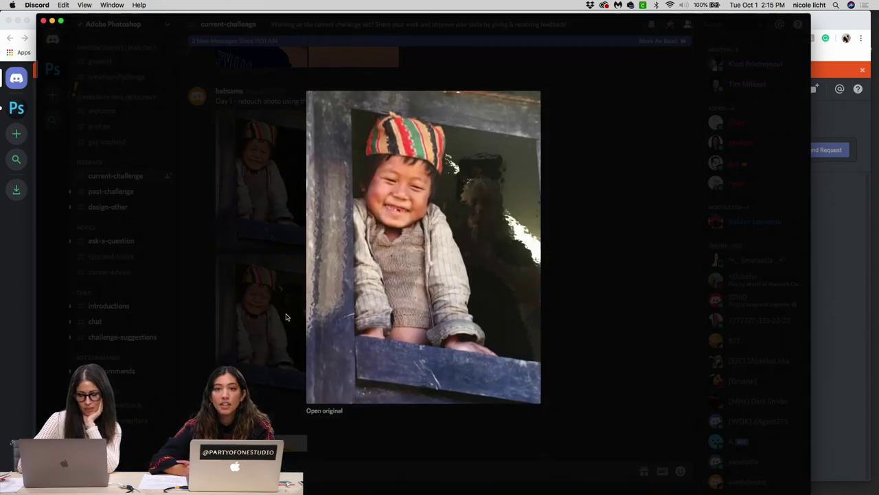
click(280, 154)
click(280, 154)
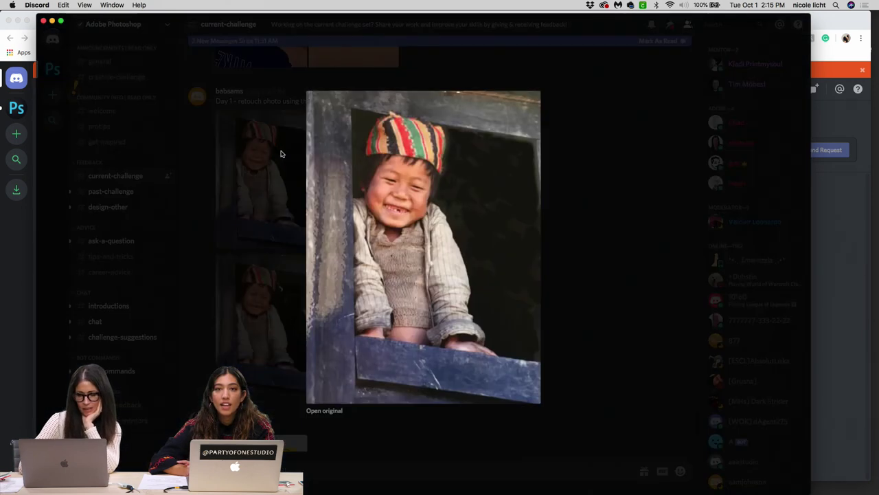
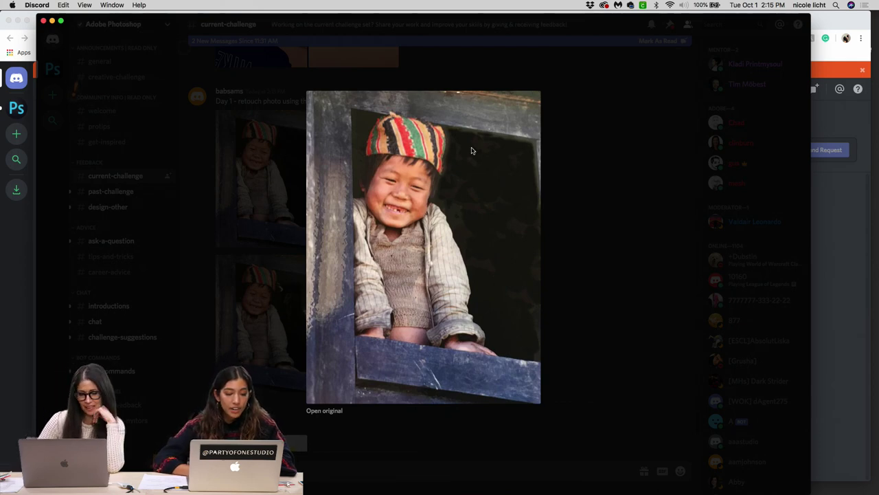
Step: Close the enlarged child photo and enlarge the Day 1 After and Before mural images
click(570, 232)
scroll(366, 349, down, 5)
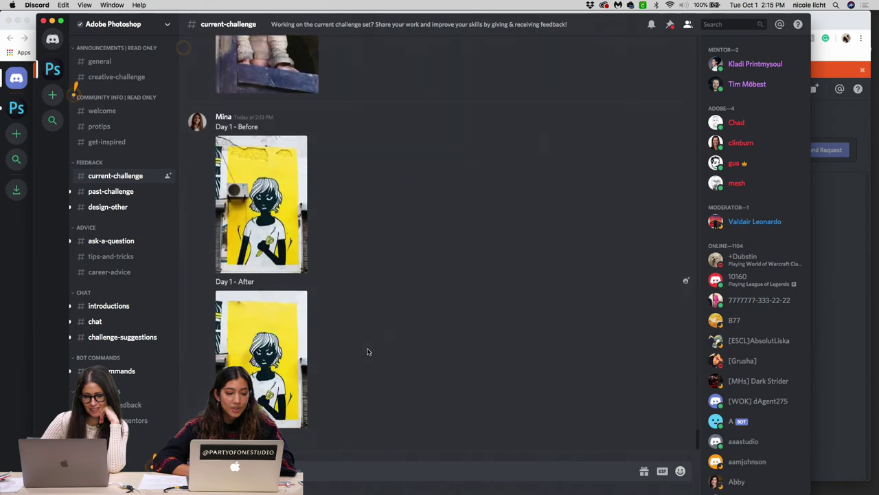
click(291, 340)
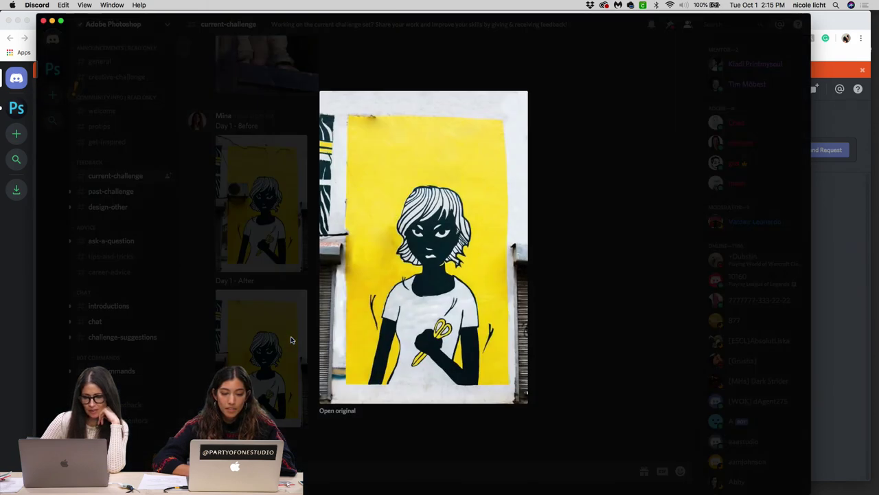
click(297, 254)
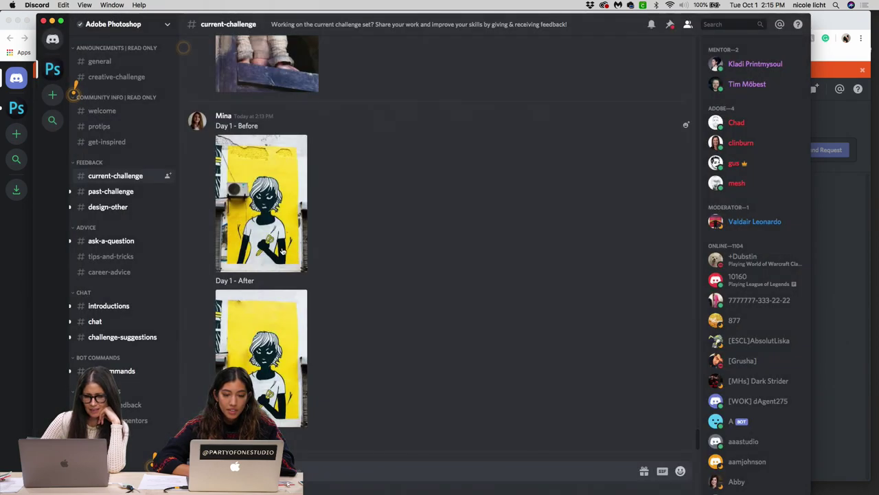
click(282, 251)
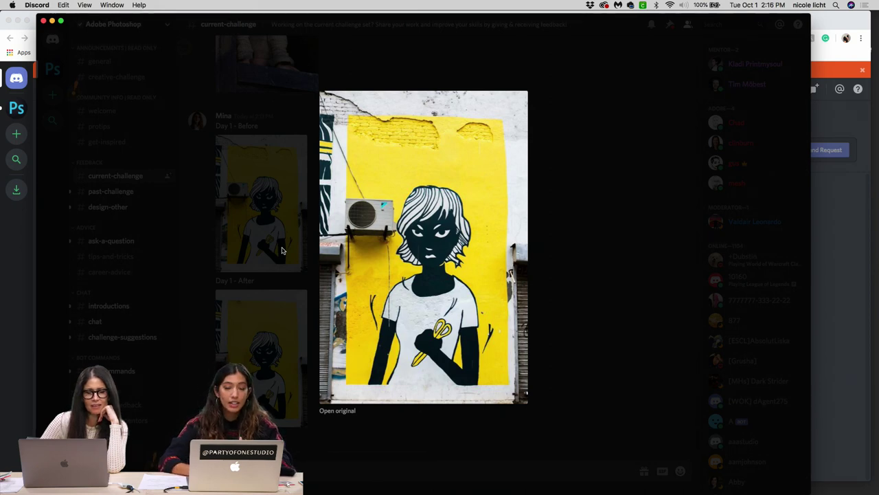
click(282, 251)
click(282, 251)
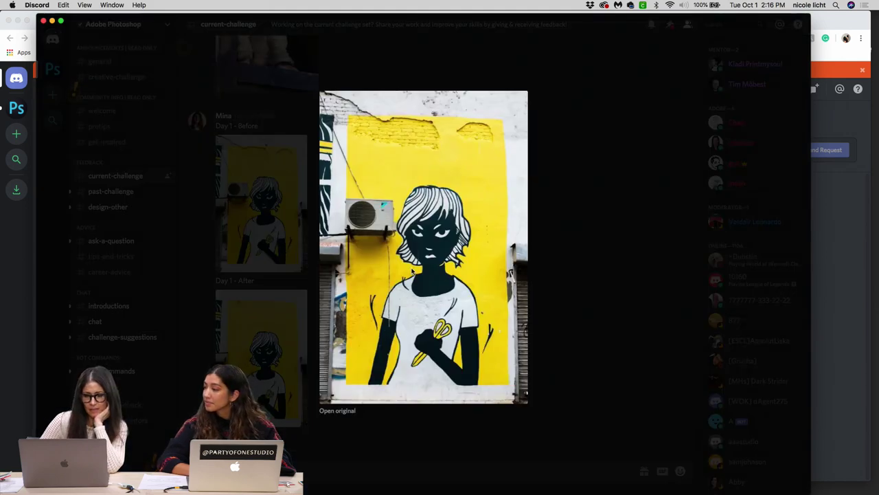
Step: Flip between the enlarged Day 1 Before and After mural images, then close the preview
click(281, 323)
click(281, 323)
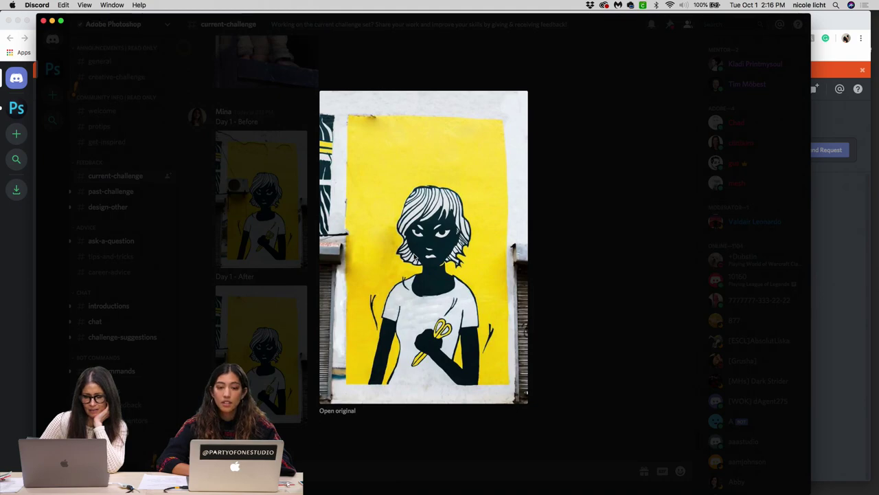
click(258, 233)
click(259, 233)
click(258, 233)
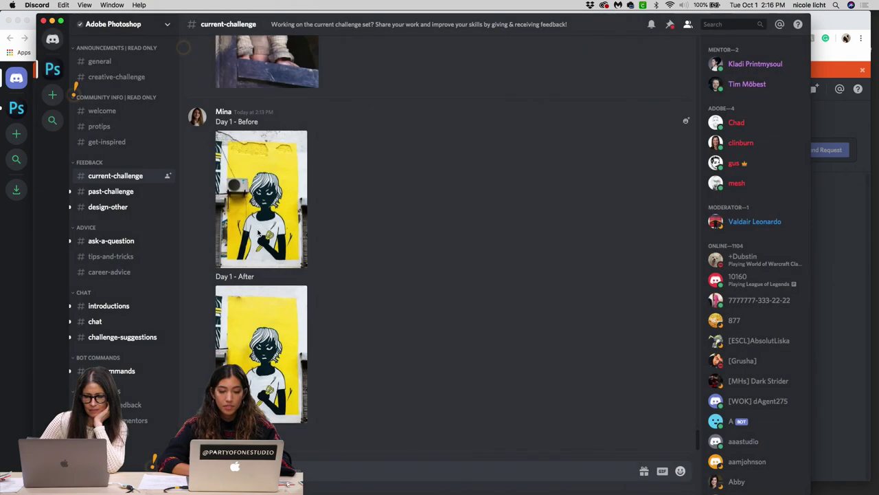
click(259, 233)
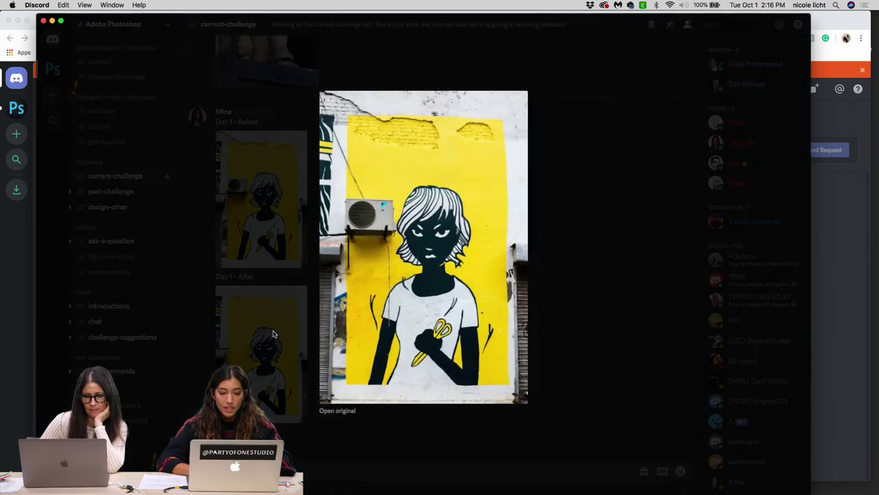
click(272, 335)
click(273, 337)
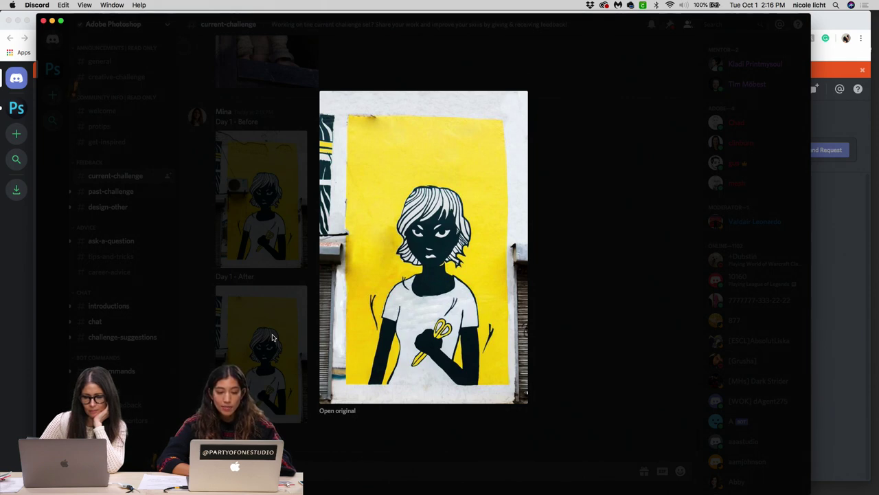
click(537, 146)
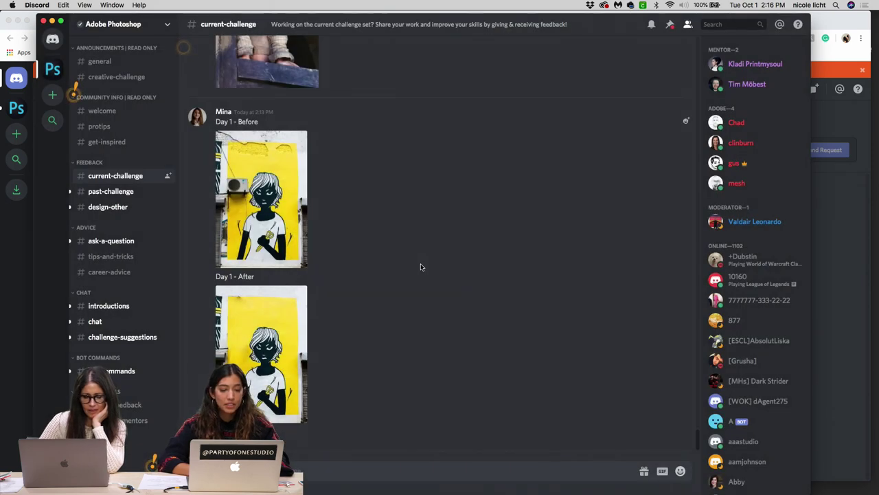
Step: Scroll up the current-challenge channel to browse older before-and-after retouch posts
scroll(421, 267, up, 3)
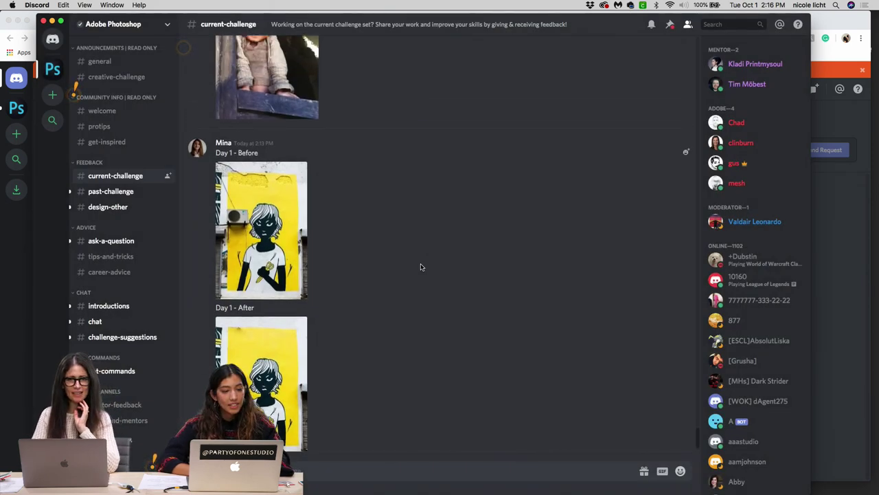
scroll(421, 267, up, 15)
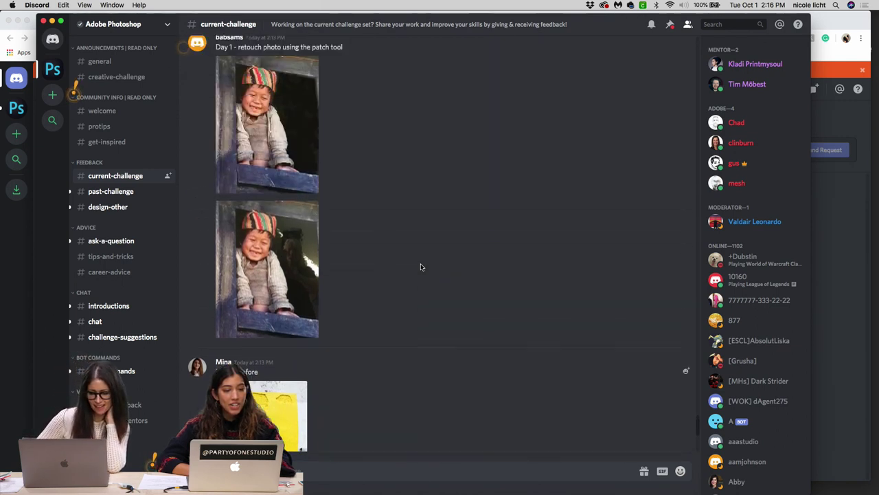
scroll(421, 267, up, 5)
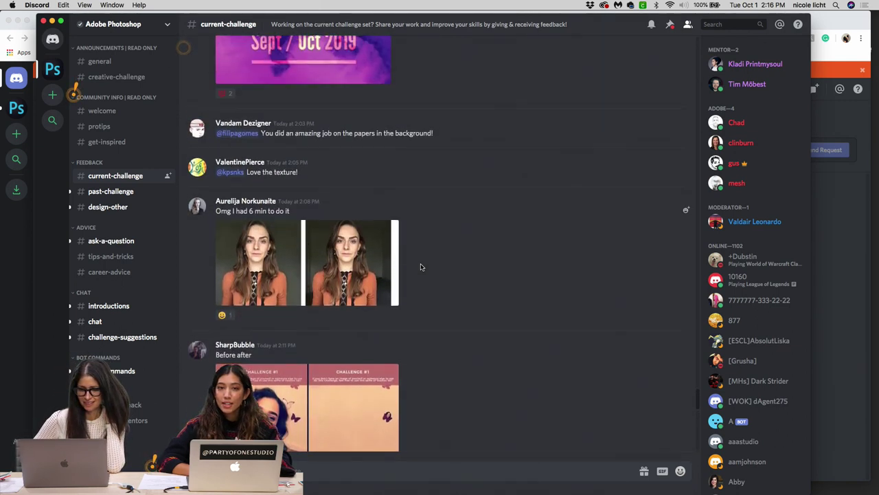
scroll(421, 266, down, 18)
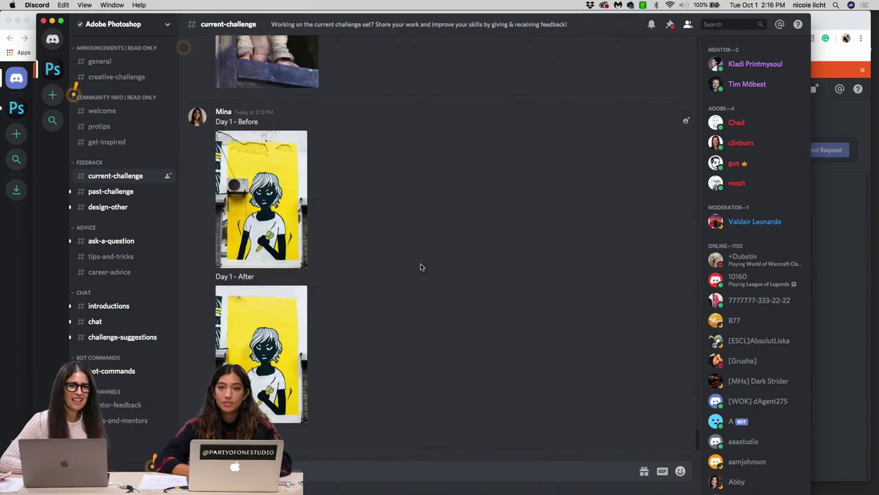
scroll(421, 266, up, 14)
scroll(421, 267, up, 20)
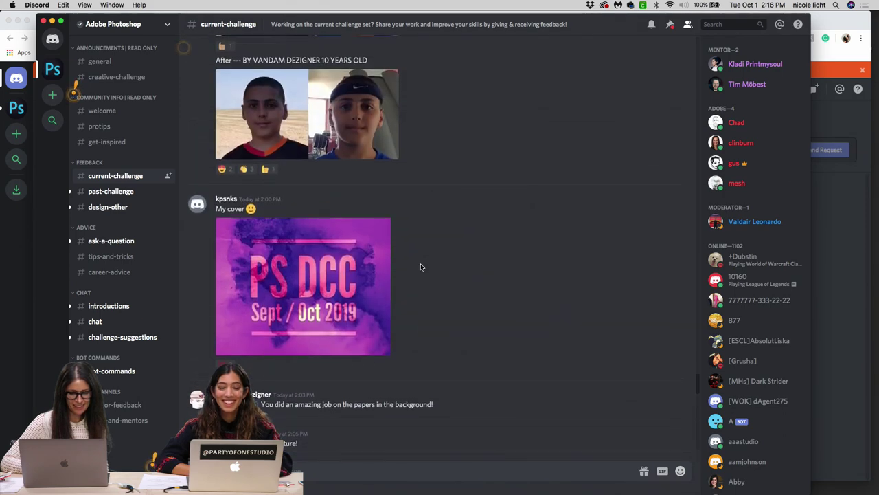
scroll(422, 267, up, 15)
scroll(421, 267, up, 15)
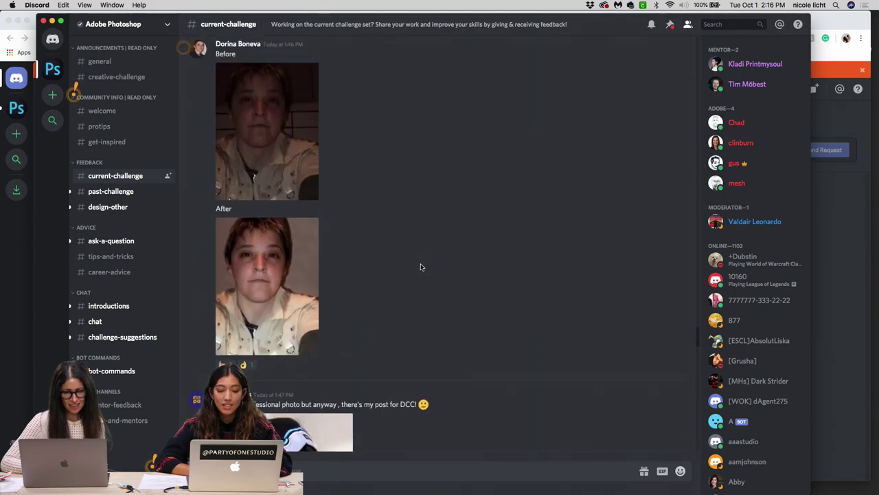
scroll(421, 267, up, 15)
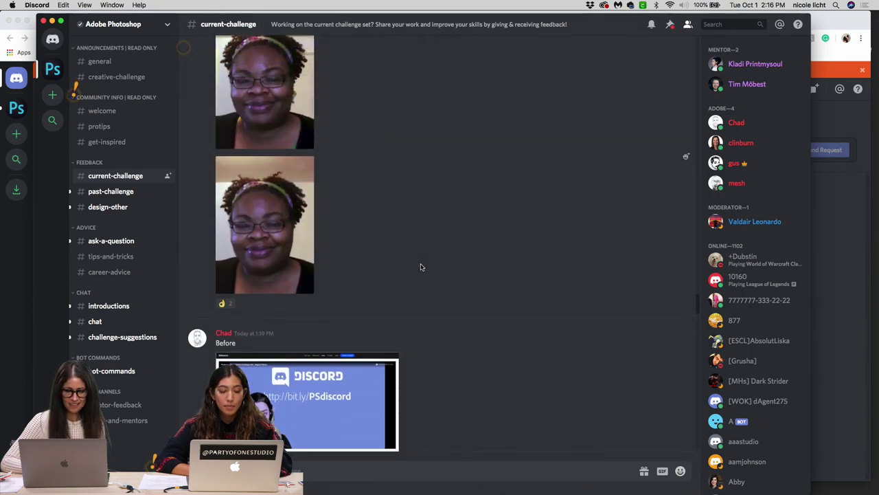
scroll(421, 266, up, 2)
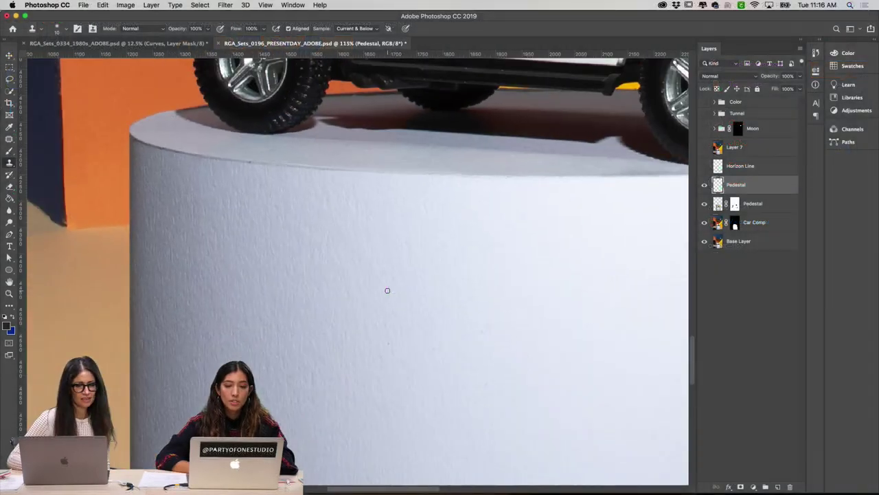
Step: Pan the canvas to center the toy SUV and its pedestal
scroll(356, 353, down, 5)
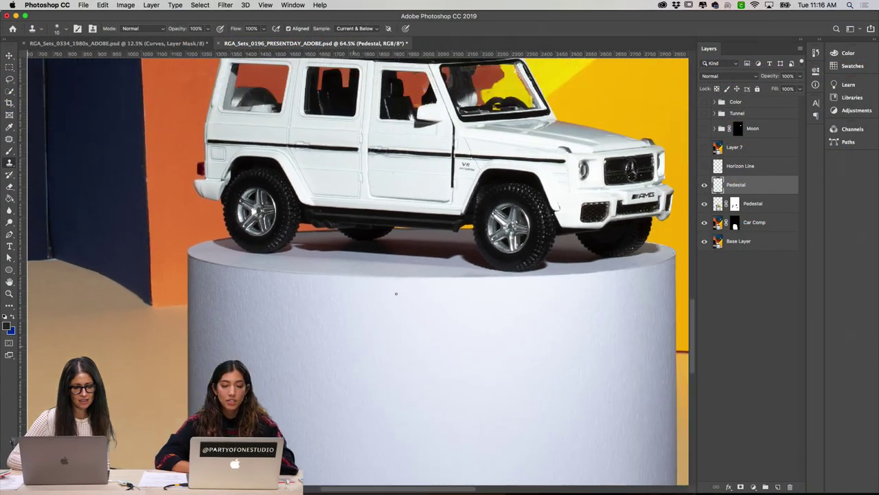
drag(396, 294, 395, 294)
scroll(395, 293, down, 2)
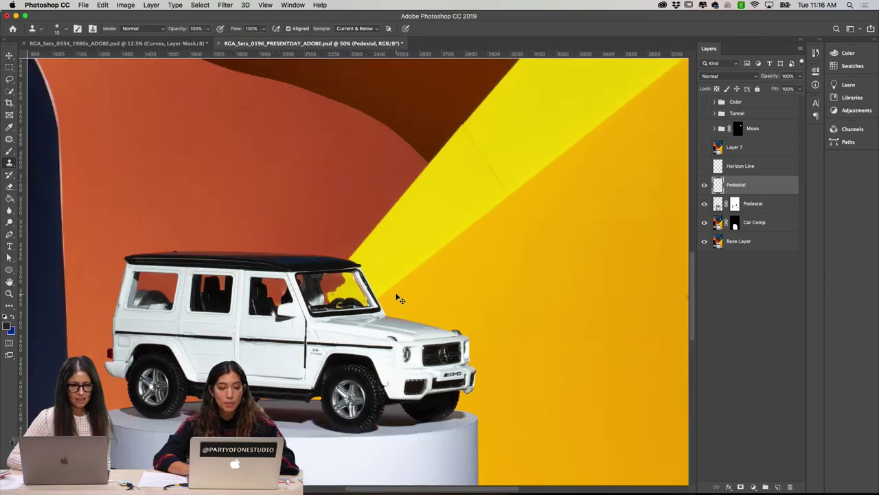
drag(456, 277, 488, 272)
scroll(489, 272, left, 5)
scroll(489, 272, down, 2)
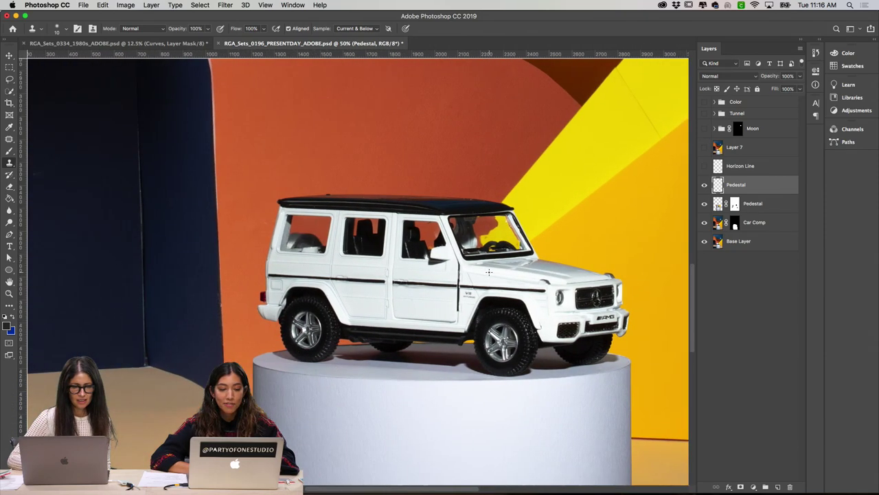
scroll(494, 278, down, 4)
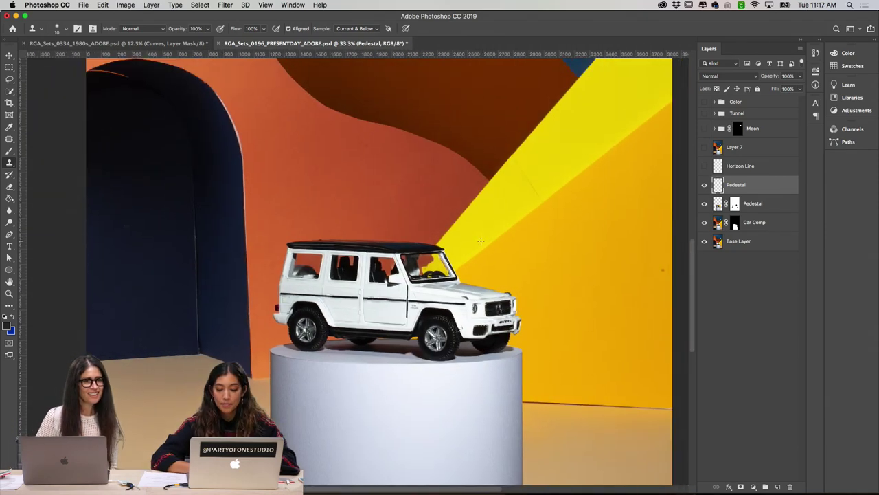
scroll(487, 192, up, 3)
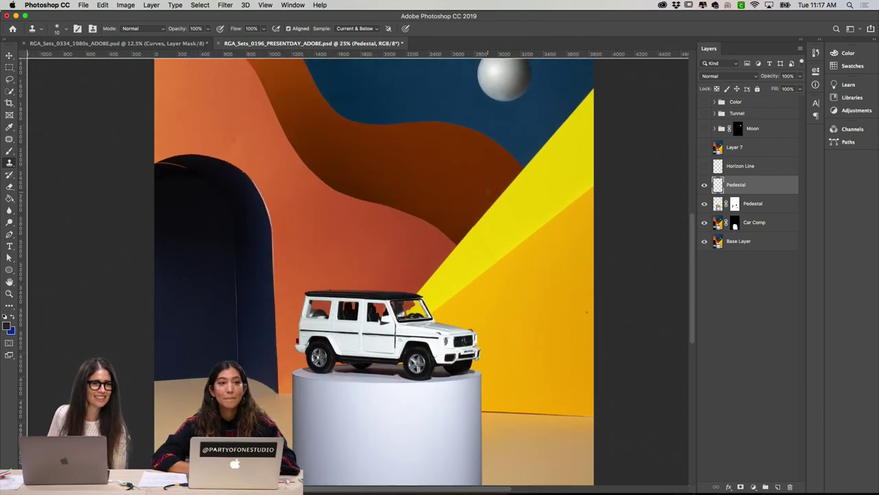
scroll(487, 192, down, 1)
scroll(487, 192, right, 1)
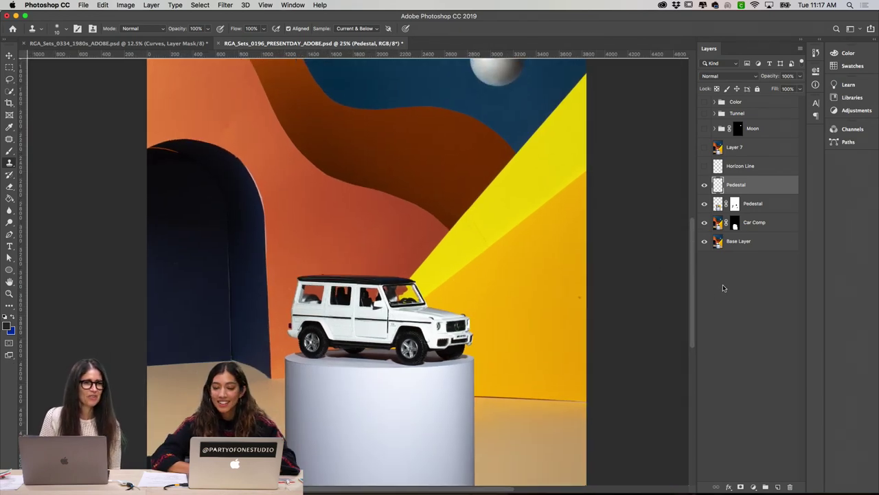
Step: Toggle the Pedestal layer off and on to compare, then zoom out to the whole set
click(705, 184)
click(704, 185)
key(super+minus)
scroll(604, 217, down, 5)
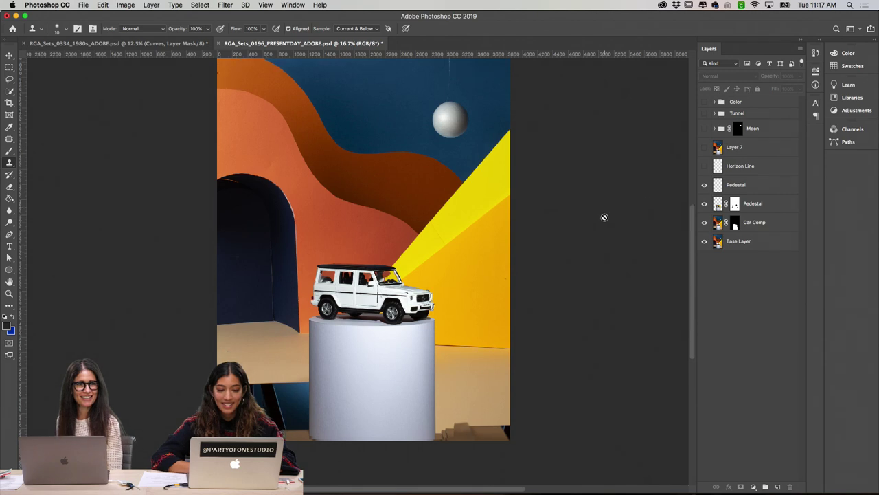
scroll(604, 217, right, 1)
scroll(605, 217, up, 5)
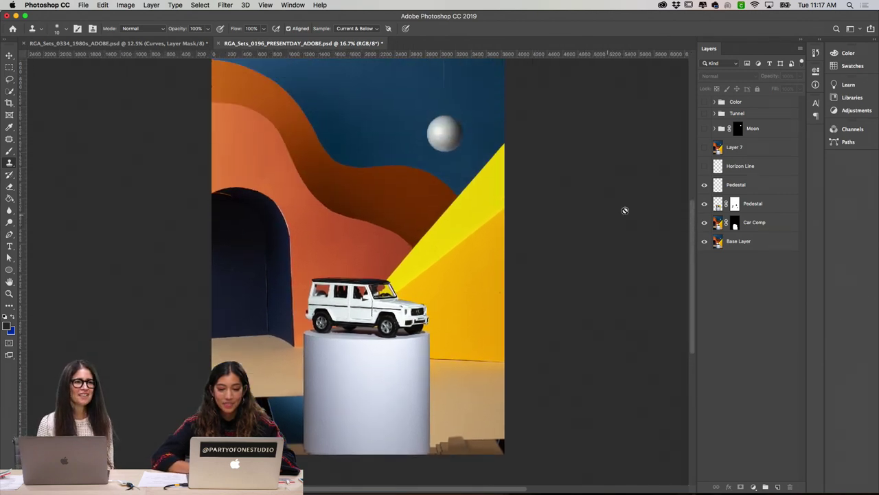
Step: Compare the pedestal with and without the Pedestal layer at 25% and 50% zoom
click(703, 185)
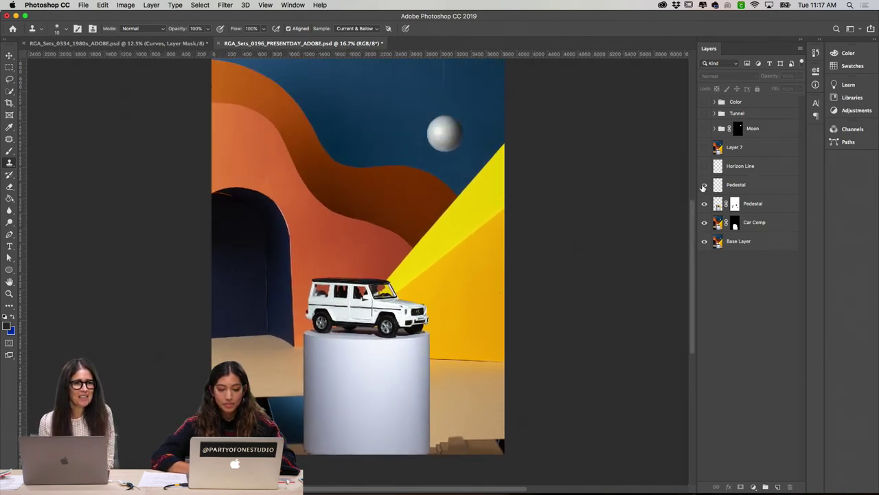
key(super+plus)
scroll(548, 280, down, 2)
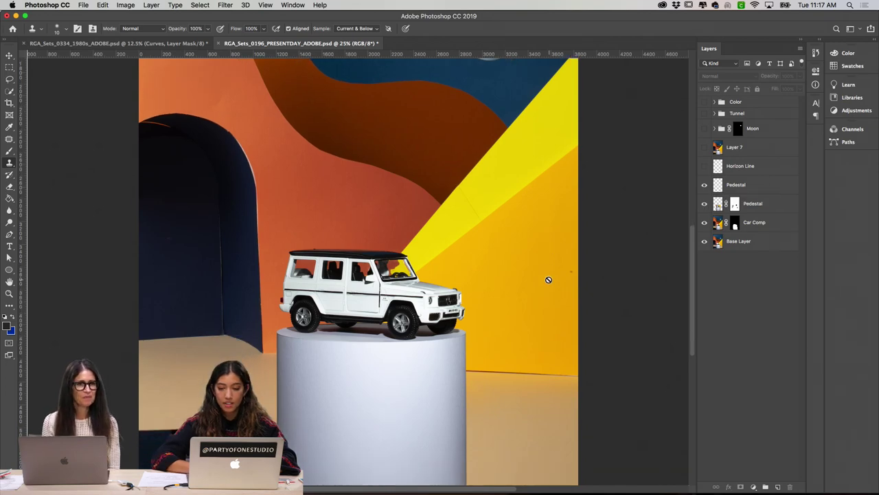
click(703, 185)
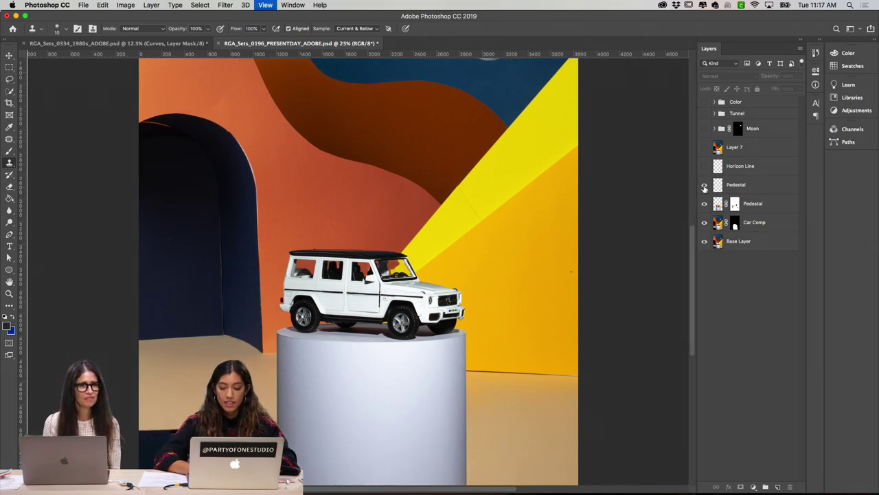
key(super+plus)
scroll(496, 312, down, 3)
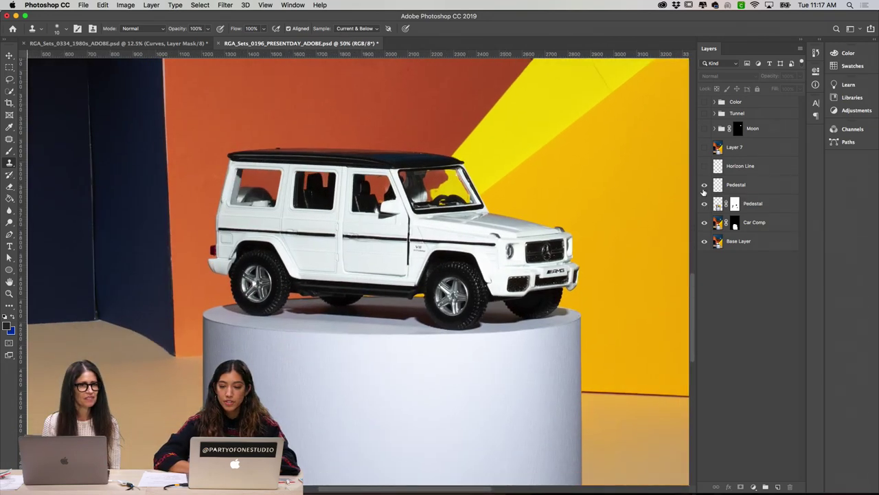
click(703, 185)
click(703, 185)
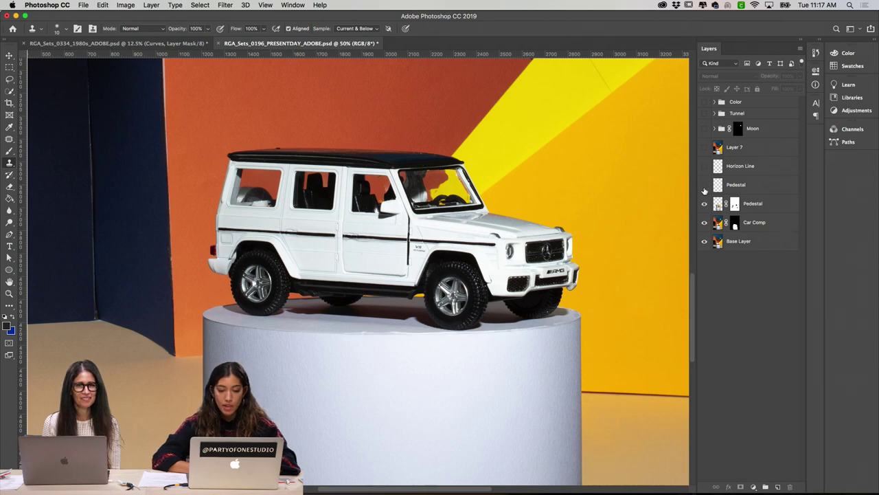
click(703, 185)
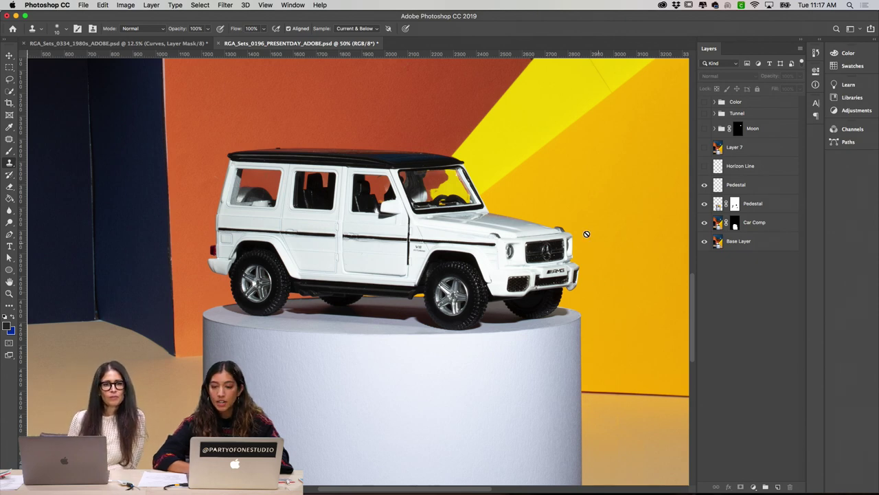
click(704, 185)
click(704, 185)
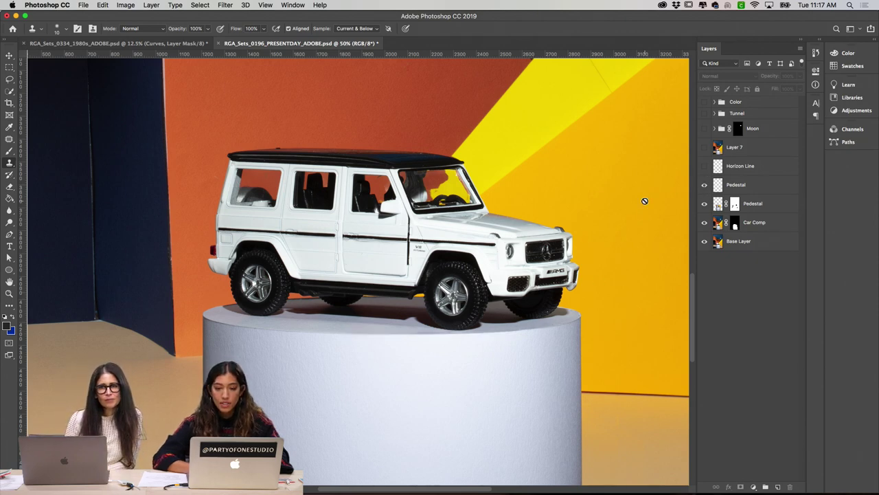
Step: Toggle the Horizon Line layer to compare the floor, leaving it visible and selected
scroll(645, 198, up, 5)
scroll(646, 199, right, 5)
scroll(646, 199, down, 2)
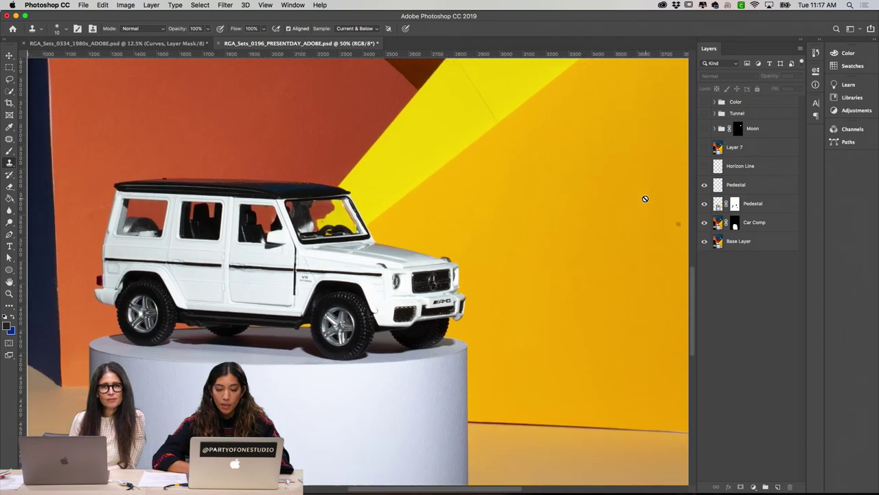
scroll(645, 199, down, 3)
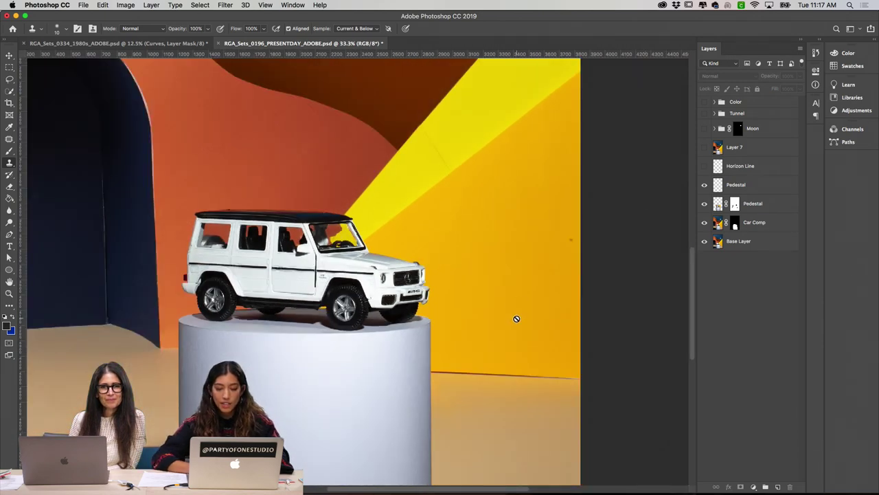
mouse_move(350, 491)
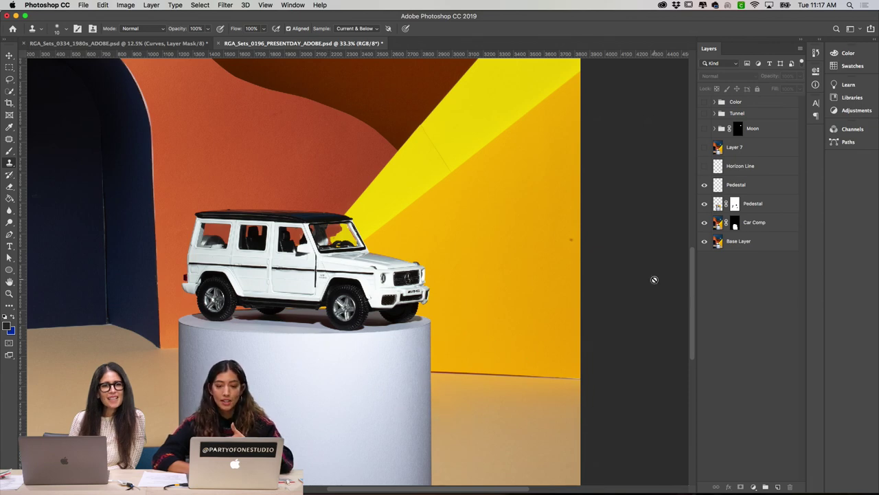
click(705, 166)
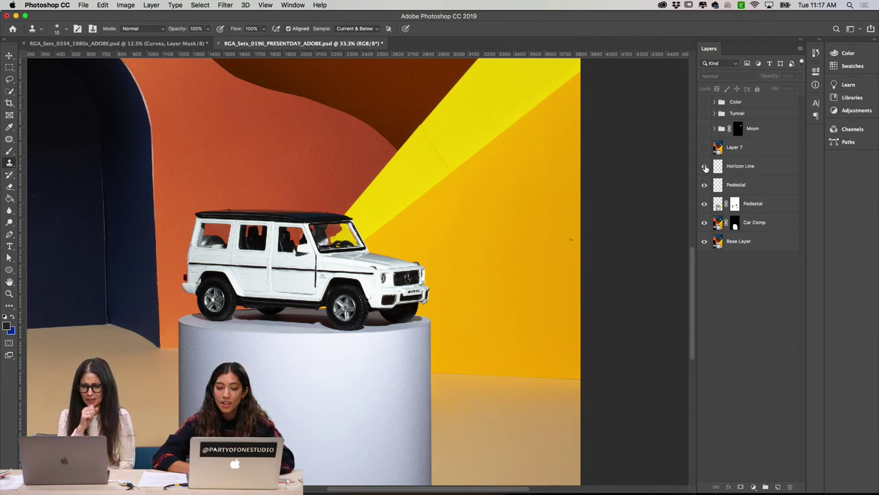
click(704, 166)
click(705, 166)
click(704, 166)
click(705, 166)
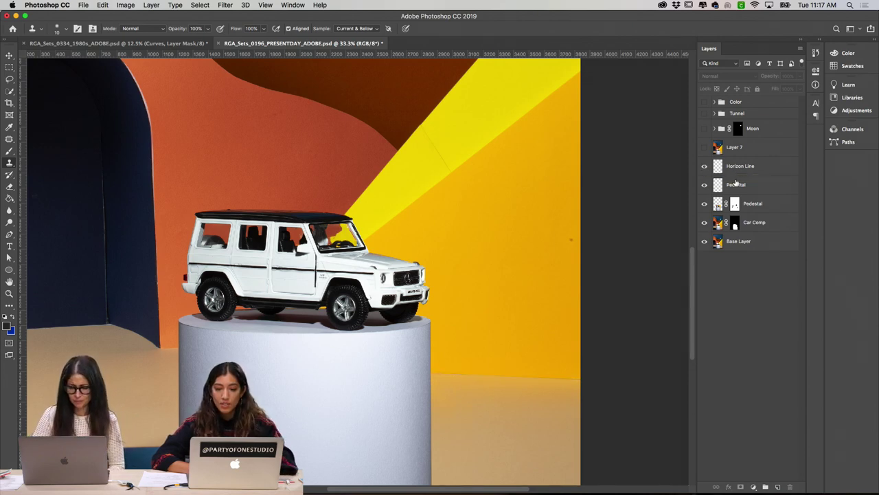
click(739, 176)
Step: Zoom in to 50% and recheck the horizon line on the floor by toggling it
key(super+equal)
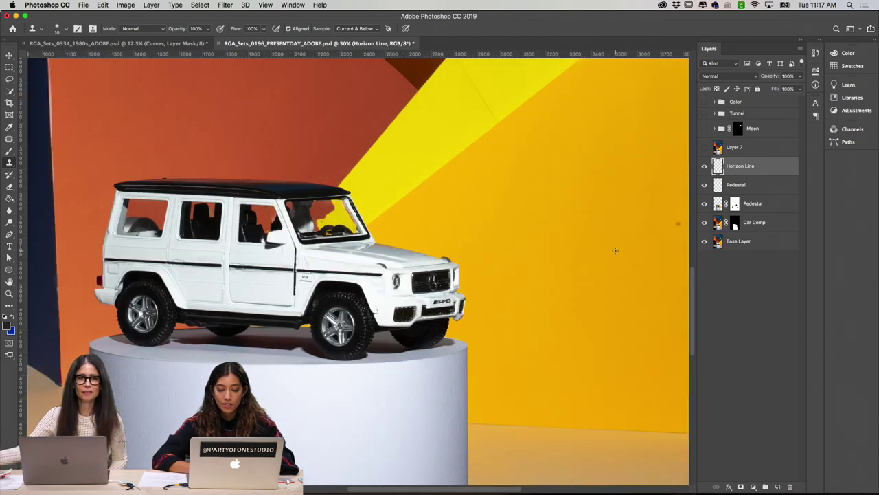
scroll(589, 248, down, 5)
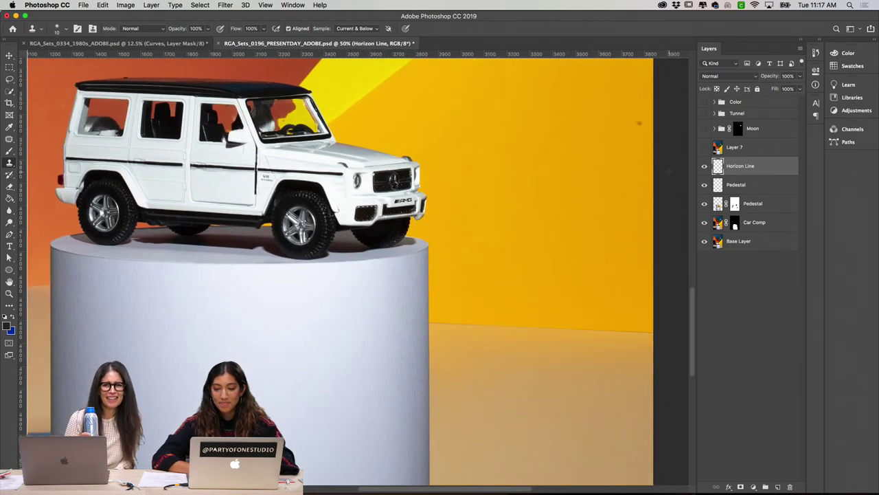
click(704, 167)
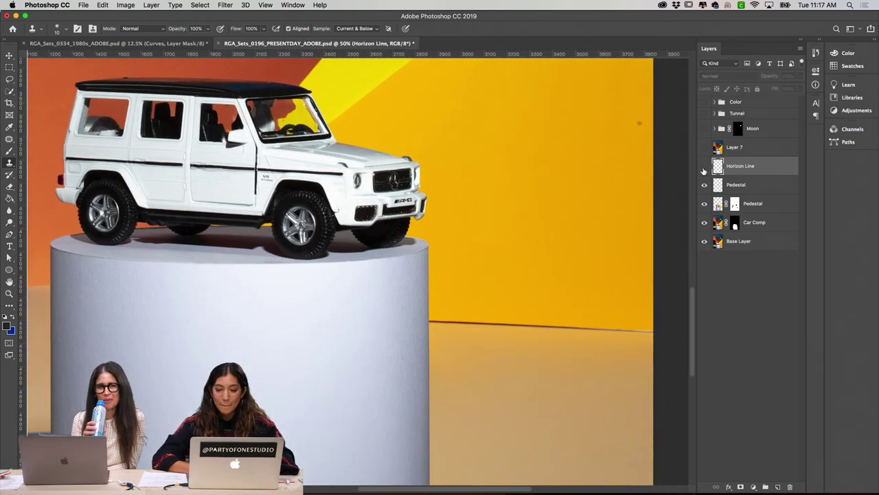
click(704, 167)
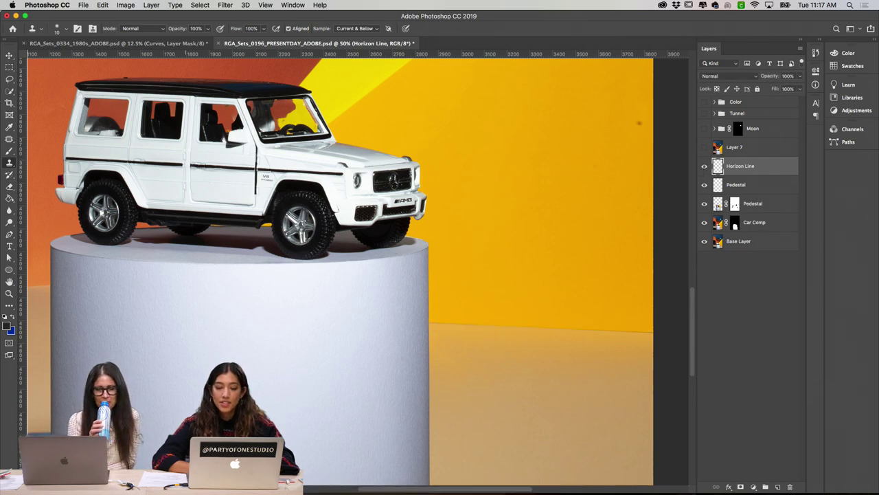
click(705, 167)
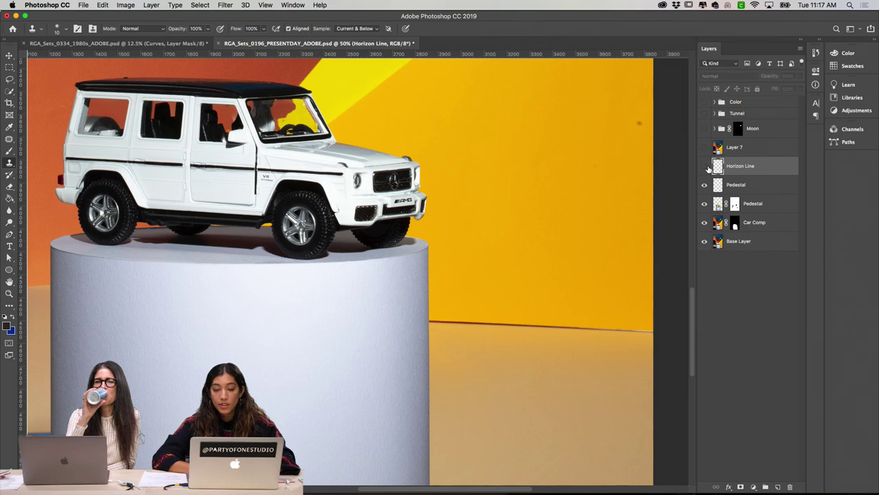
click(704, 166)
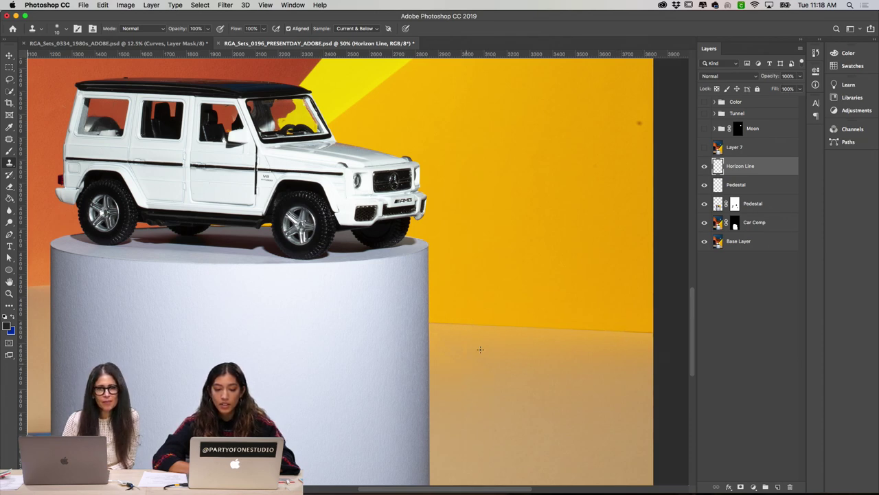
click(703, 167)
click(703, 169)
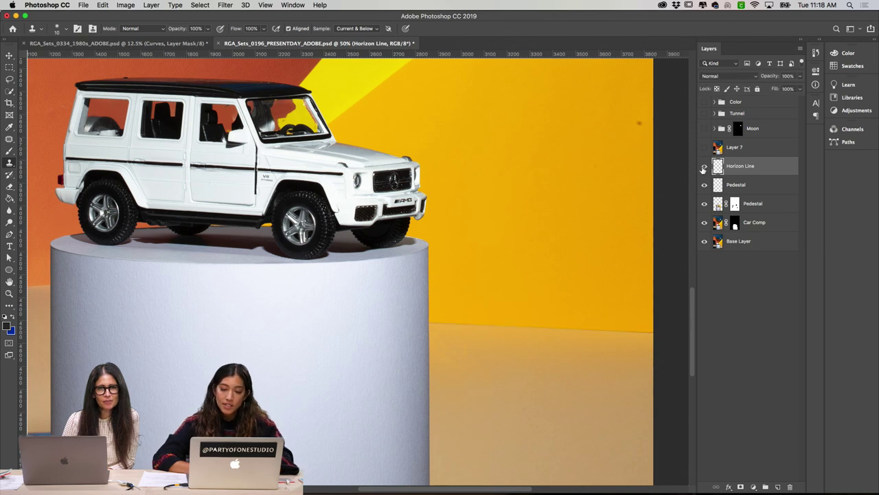
click(703, 168)
click(704, 167)
scroll(635, 139, up, 2)
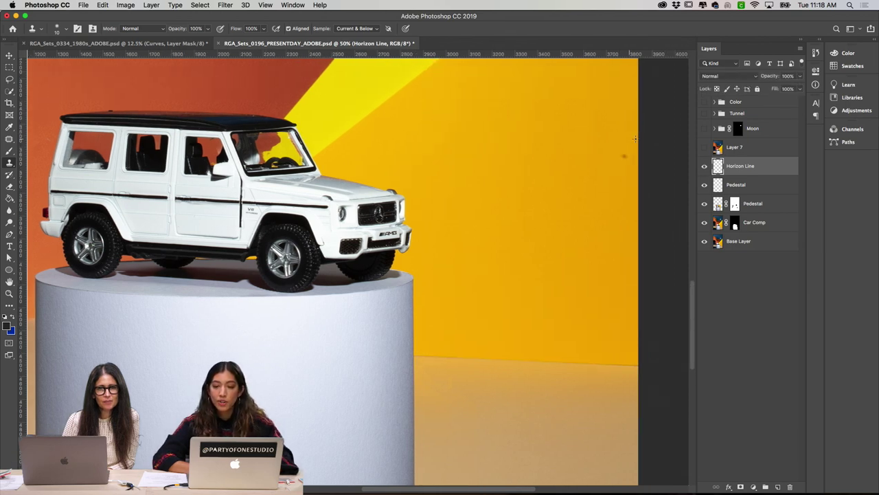
click(703, 167)
click(703, 168)
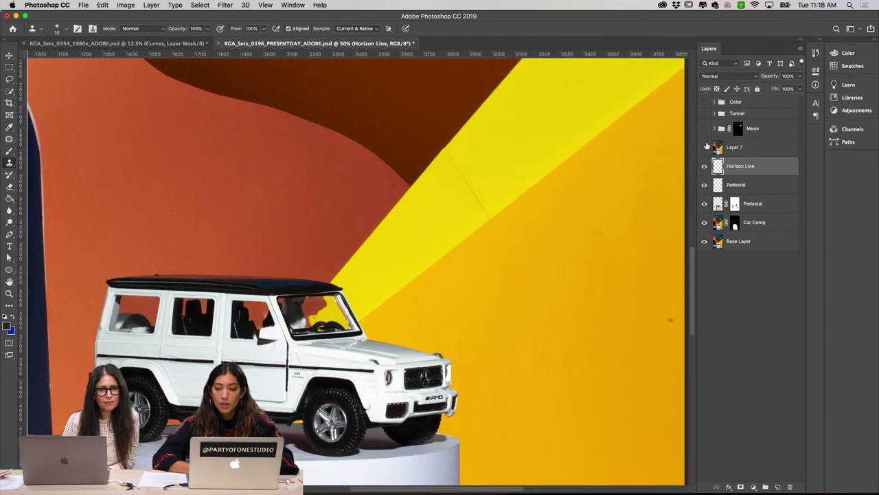
Step: Preview Layer 7 on and off, leave it hidden, and reselect Horizon Line
click(732, 148)
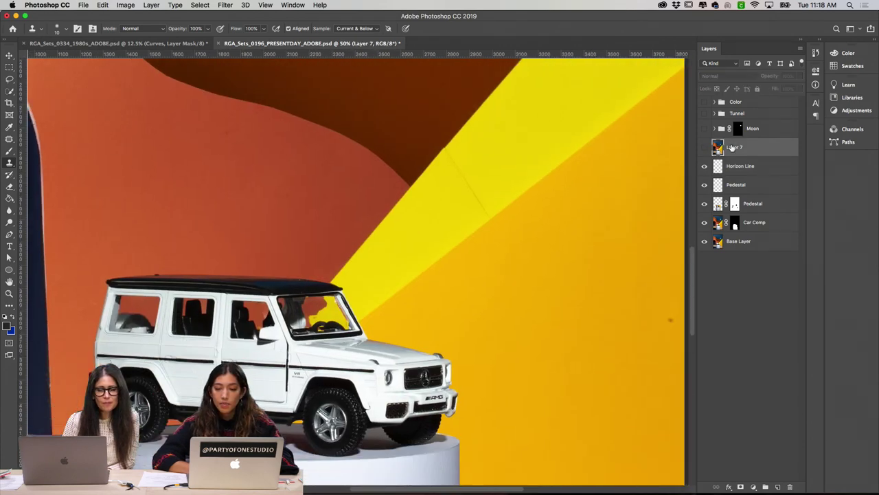
click(704, 148)
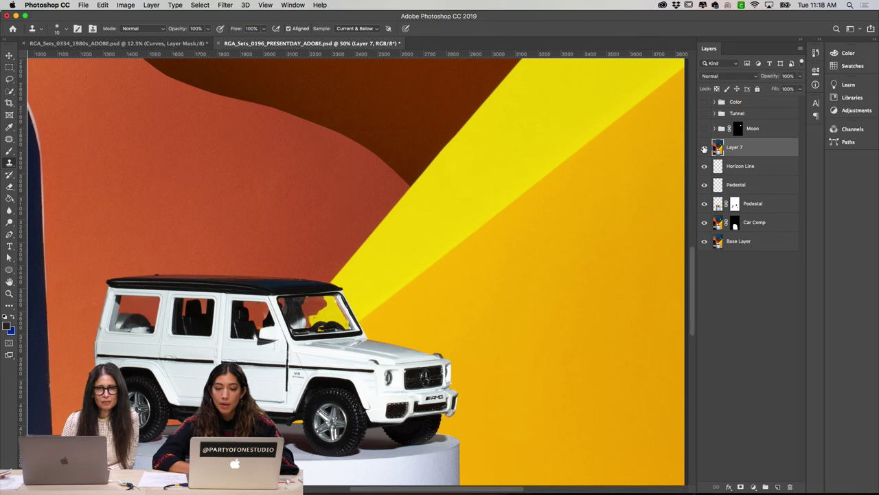
click(704, 149)
click(704, 148)
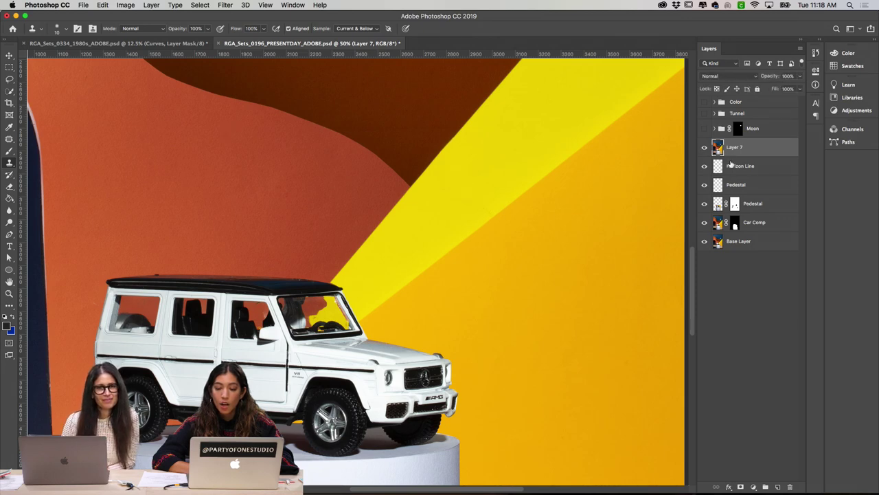
click(704, 148)
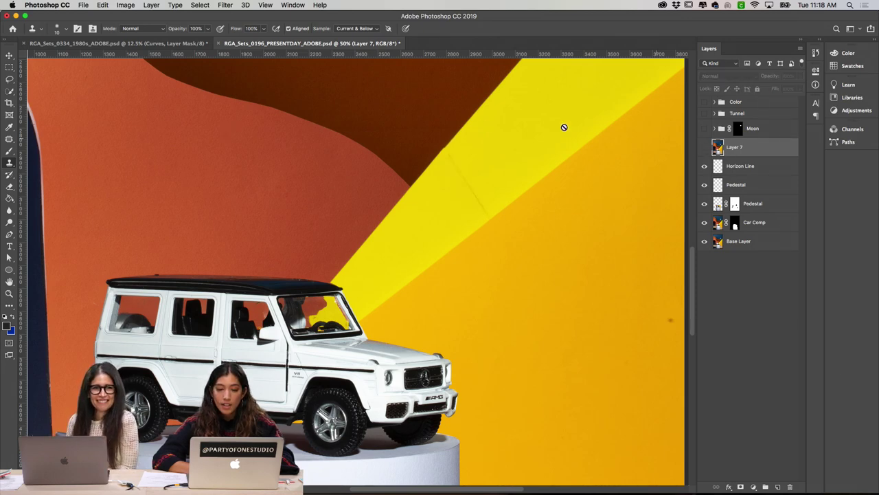
scroll(605, 229, down, 1)
scroll(606, 229, right, 1)
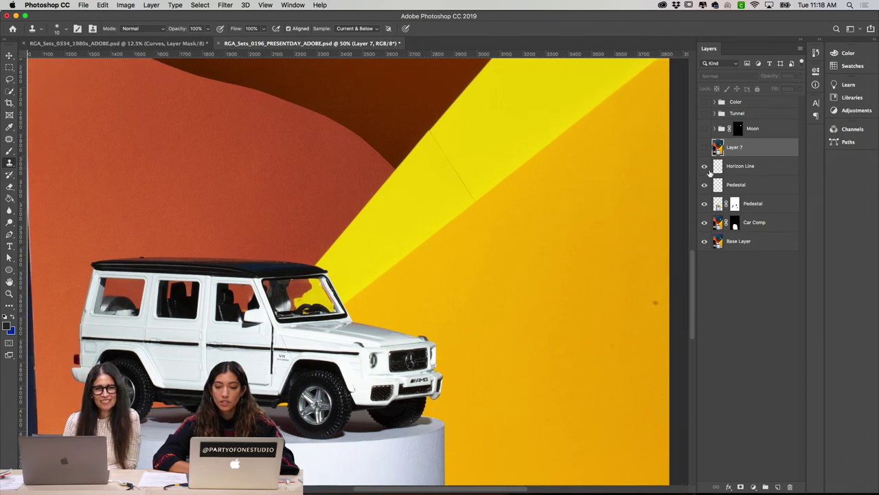
click(731, 165)
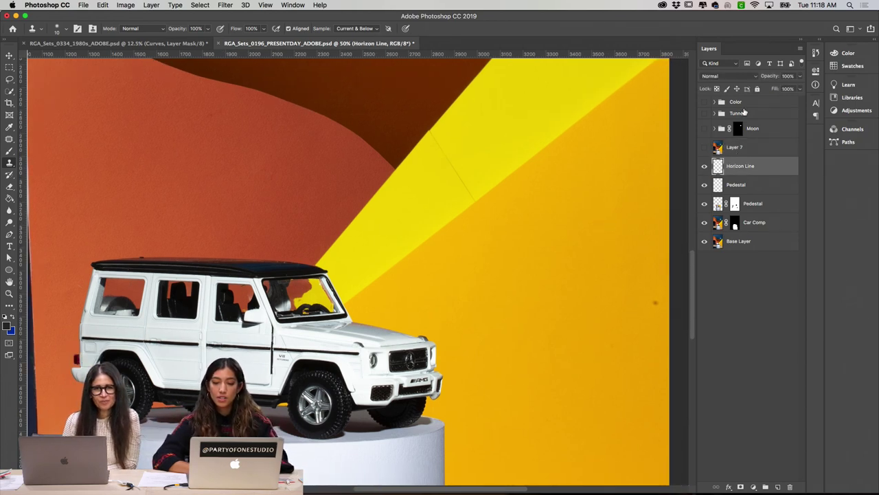
Step: Stamp all visible layers into a new Layer 8 and patch the seam in the yellow wall
key(super+alt+shift+e)
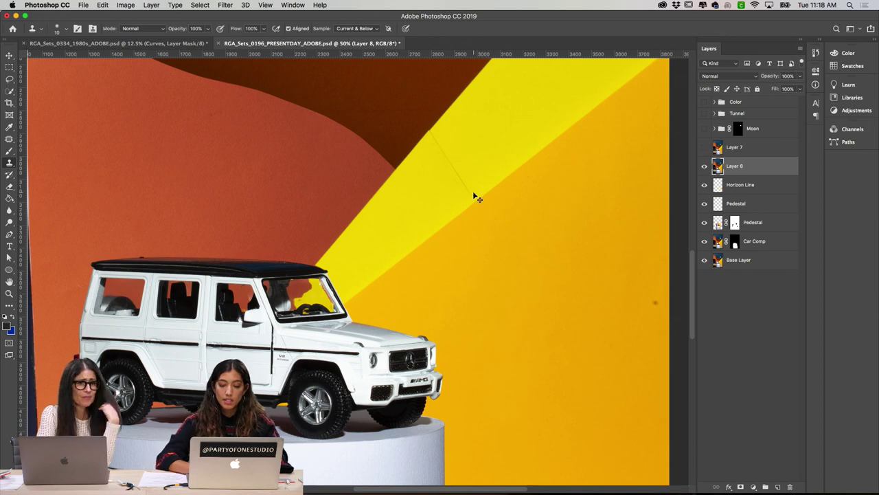
key(super+equal)
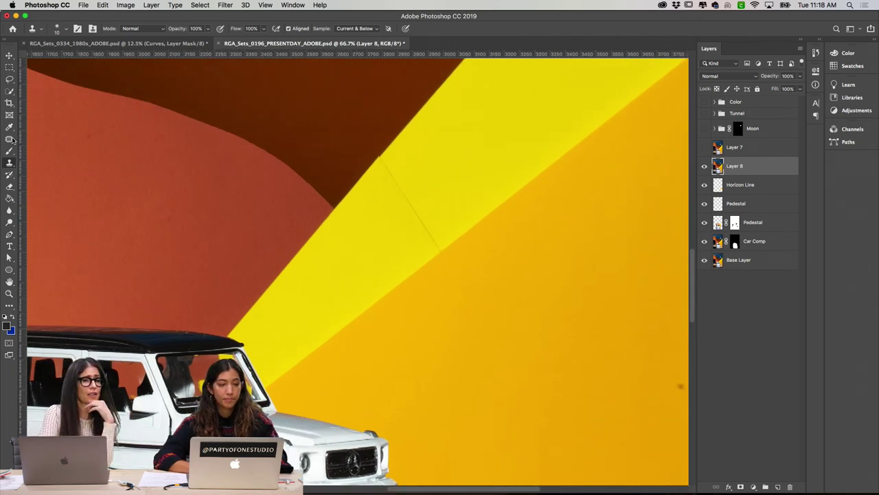
click(9, 139)
scroll(443, 213, down, 3)
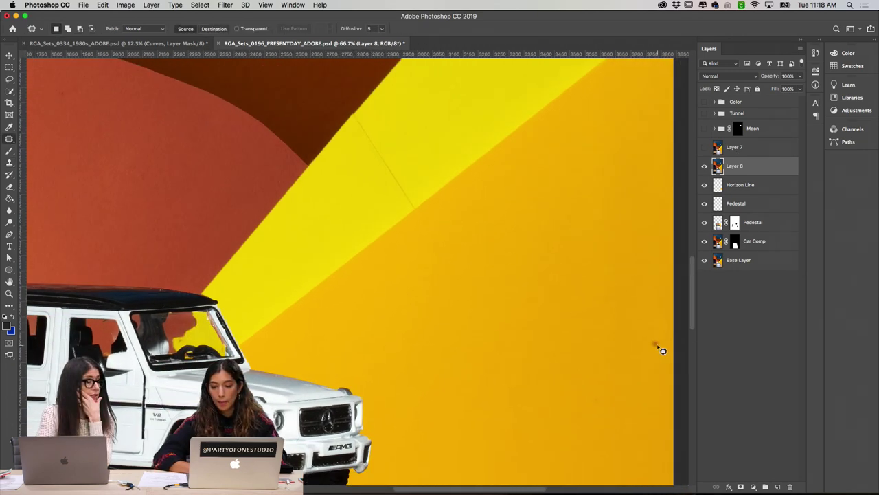
mouse_move(661, 350)
mouse_down()
mouse_move(643, 332)
mouse_move(655, 366)
mouse_move(661, 307)
mouse_up()
key(super+d)
Step: Patch the seam along the yellow band's edge at 100% zoom
scroll(448, 239, up, 3)
scroll(448, 239, left, 2)
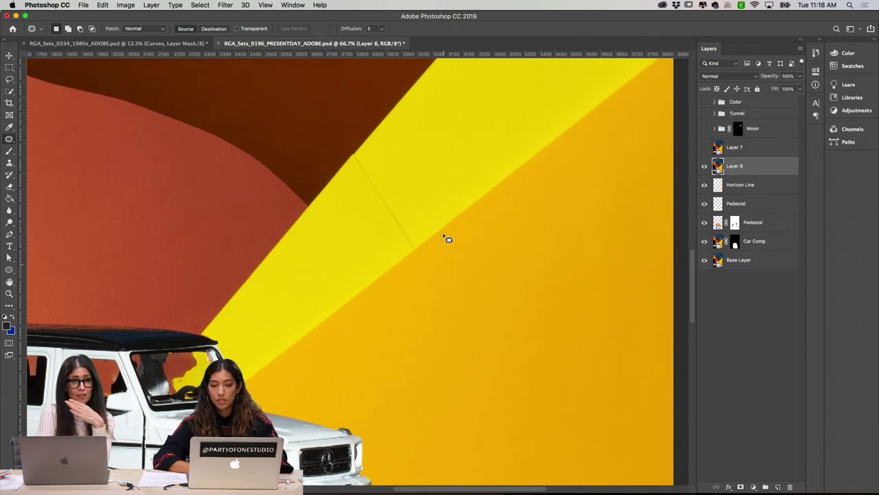
scroll(448, 239, up, 4)
scroll(448, 239, left, 5)
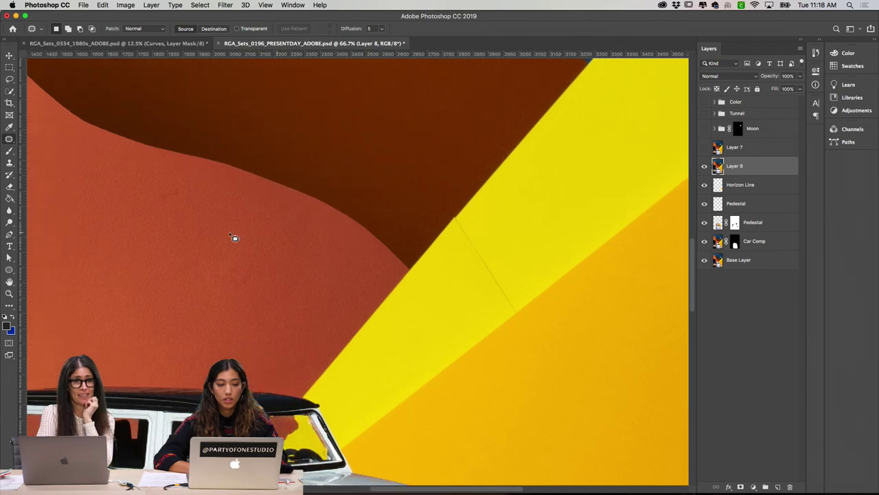
mouse_move(180, 184)
mouse_down()
mouse_move(158, 186)
mouse_move(157, 198)
mouse_move(182, 196)
mouse_up()
key(super+d)
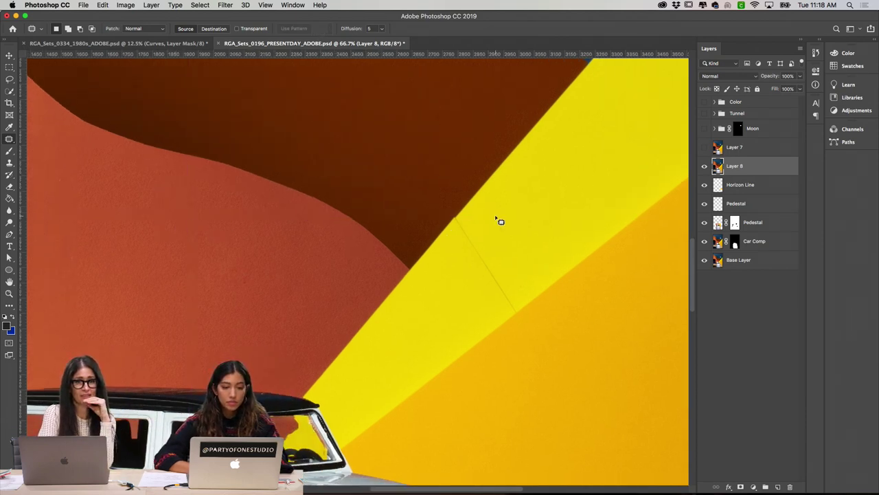
mouse_move(461, 218)
mouse_down()
mouse_move(464, 261)
mouse_move(491, 298)
mouse_move(513, 311)
mouse_move(520, 305)
mouse_move(505, 298)
mouse_move(531, 277)
mouse_up()
key(super+d)
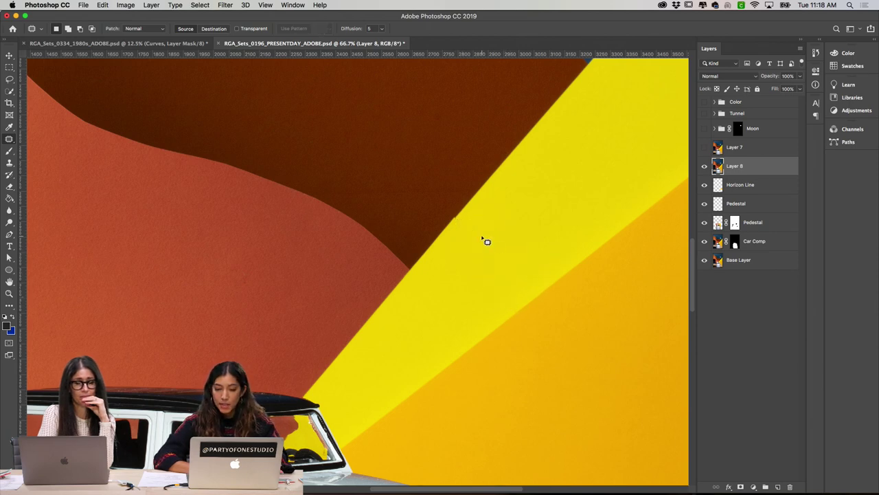
key(super+equal)
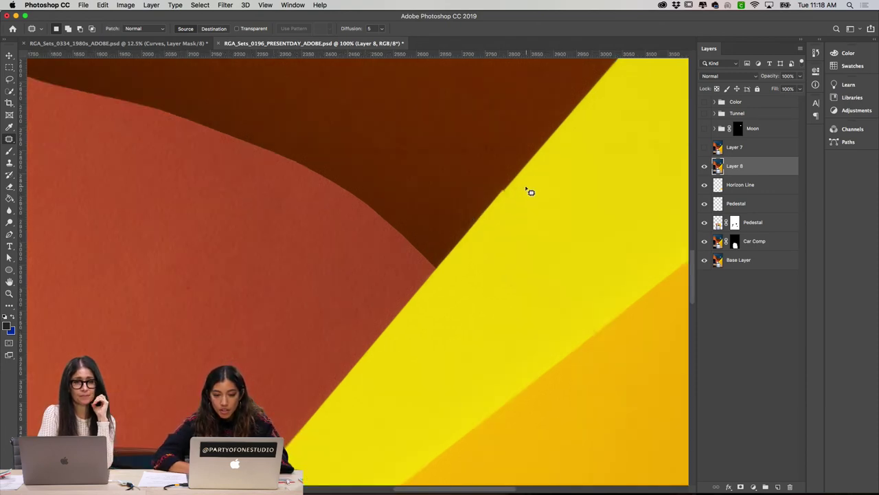
mouse_move(527, 184)
mouse_down()
mouse_move(492, 191)
mouse_move(515, 229)
mouse_move(511, 212)
mouse_move(527, 182)
mouse_move(516, 193)
mouse_move(554, 154)
mouse_up()
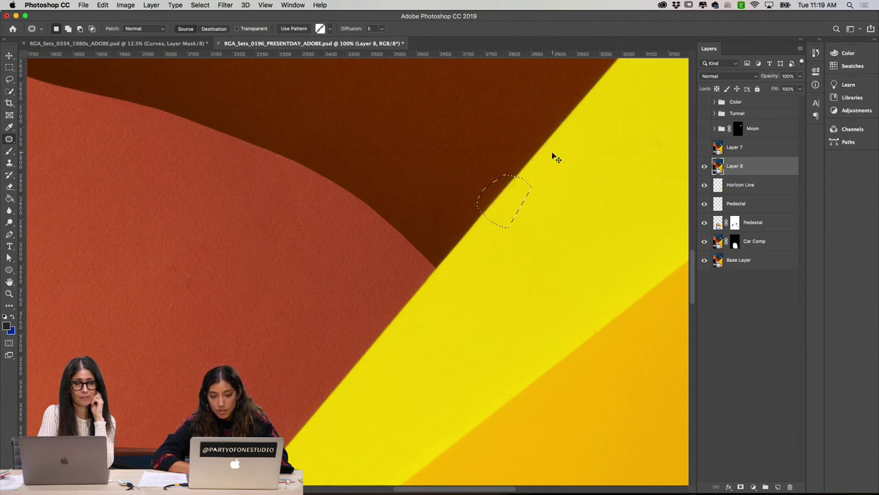
key(ctrl+d)
Step: Try a size 35 Clone Stamp on the zoomed-in yellow-brown edge, then undo and zoom back to 100%
key(s)
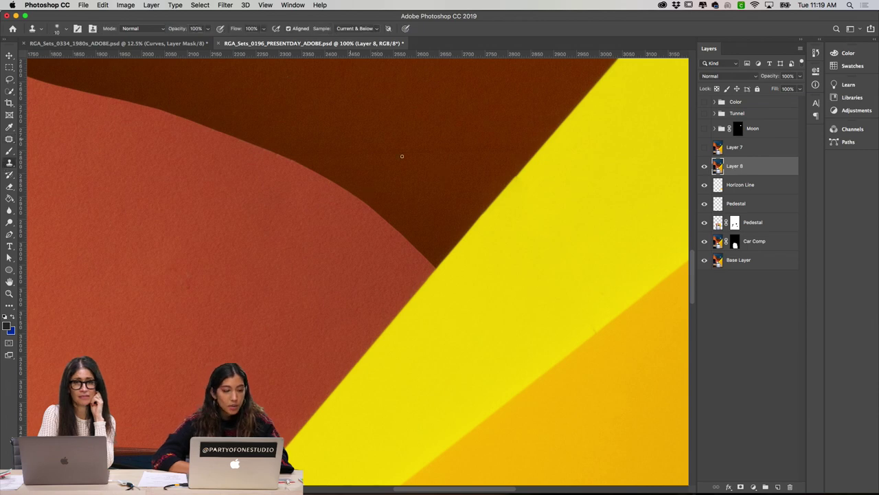
key(bracketright)
key(bracketright)
key(bracketright)
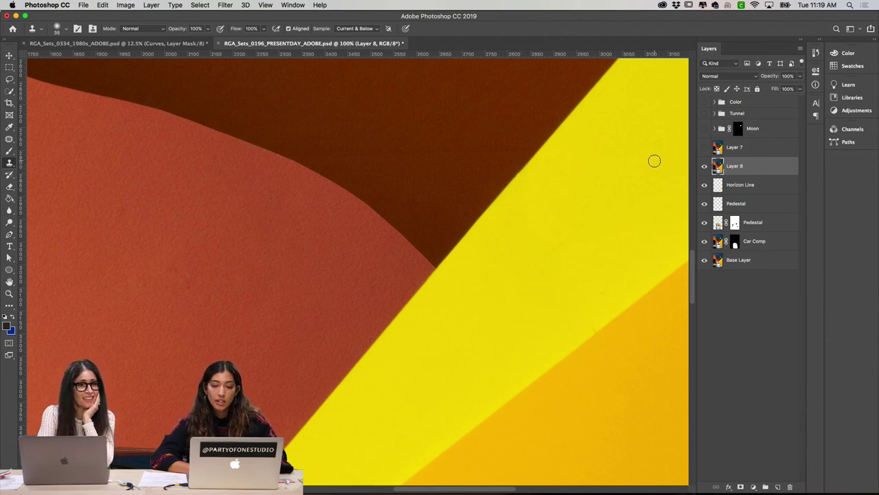
key(super+plus)
scroll(653, 161, right, 5)
scroll(653, 161, up, 3)
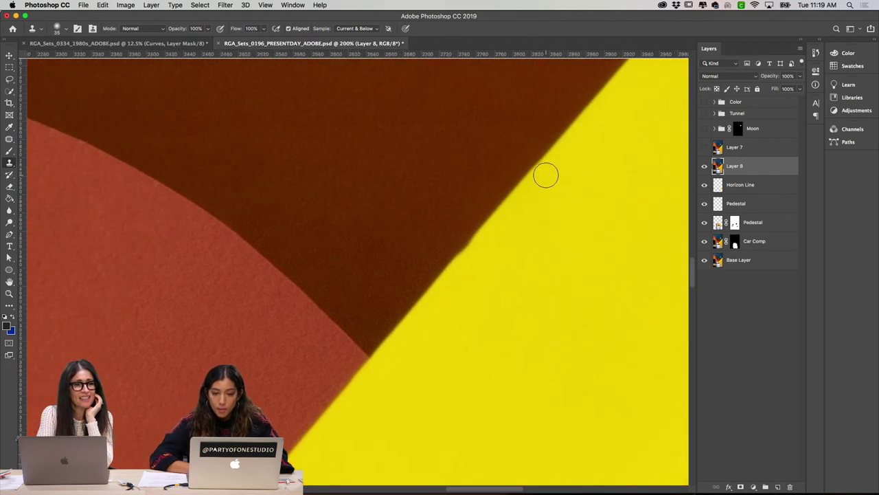
scroll(546, 175, right, 1)
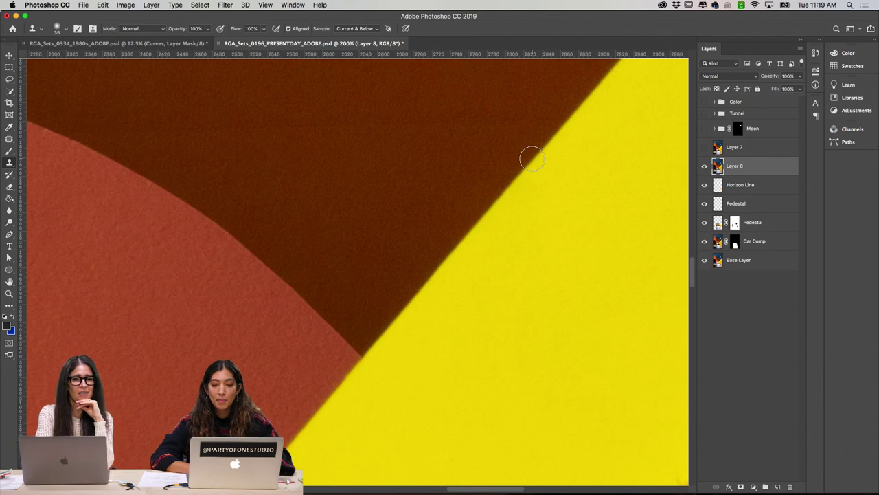
key(super+z)
key(super+minus)
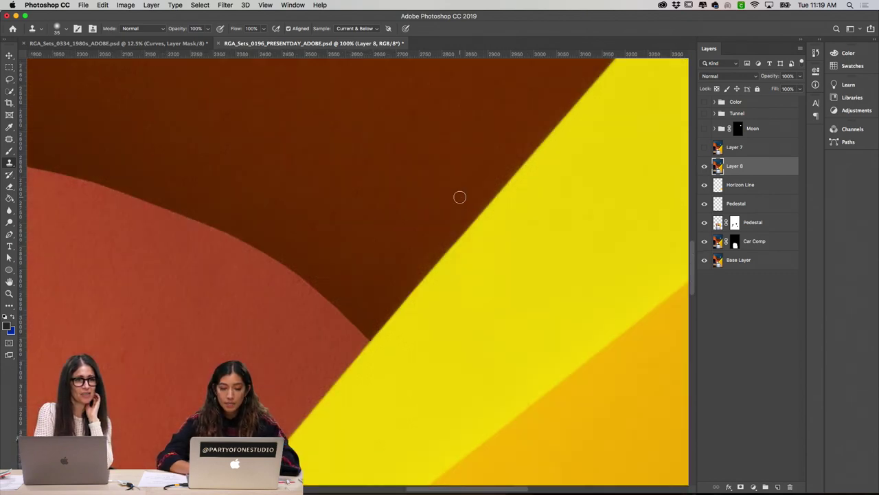
key(j)
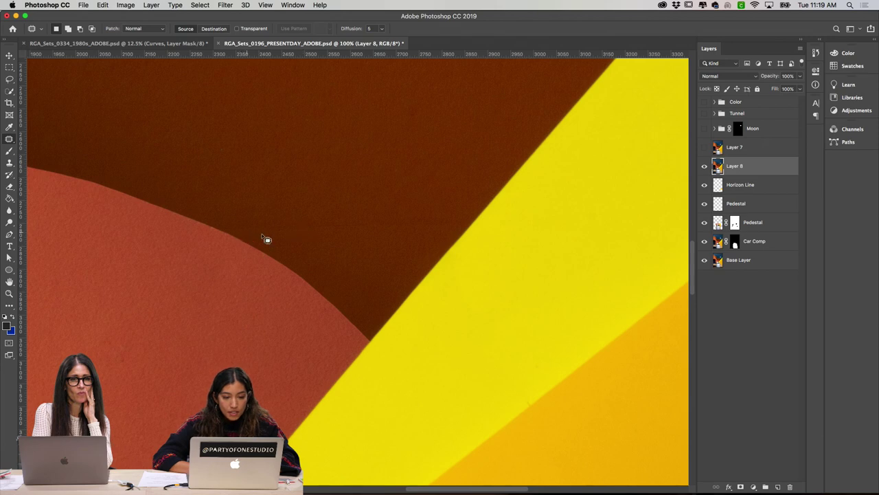
Step: Patch out the faint line in the brown paper and fade the patch to lower strength
drag(259, 235, 311, 241)
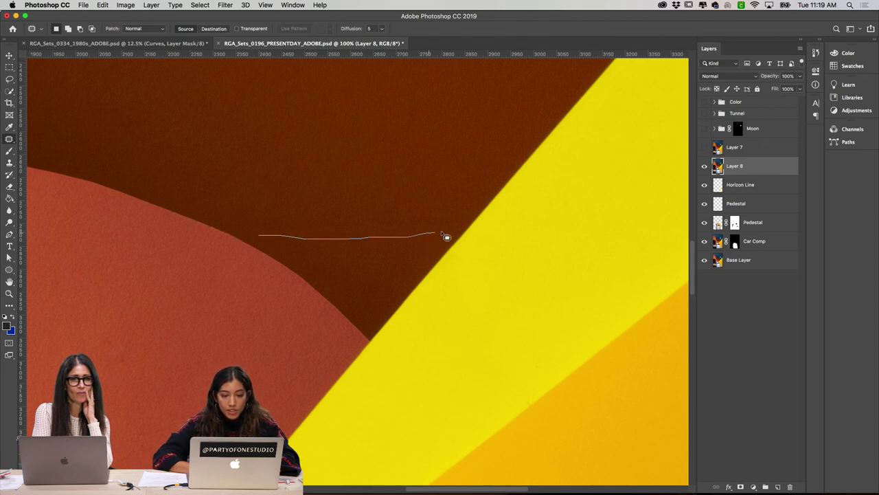
mouse_move(459, 228)
mouse_down()
mouse_move(410, 216)
mouse_move(261, 216)
mouse_move(251, 227)
mouse_up()
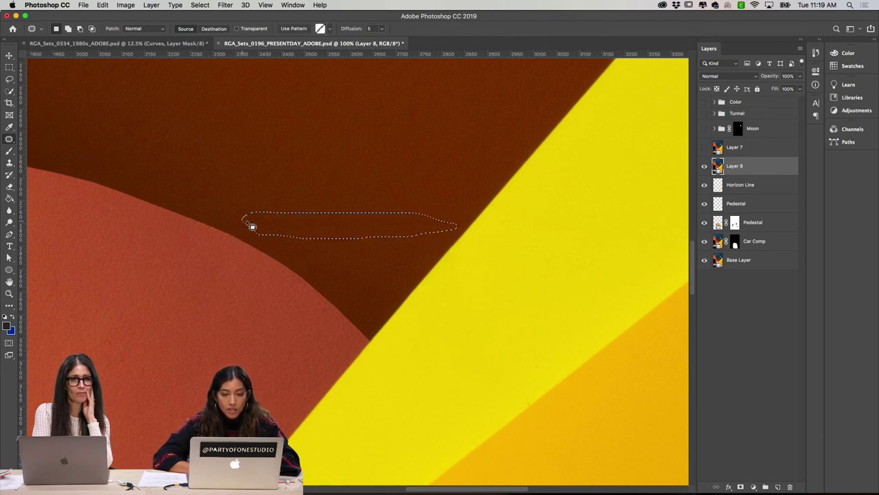
drag(323, 224, 323, 190)
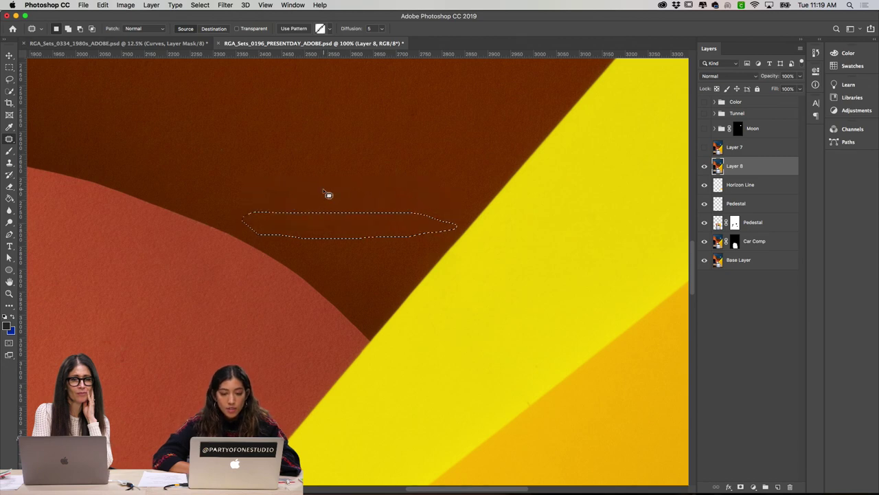
key(super+shift+f)
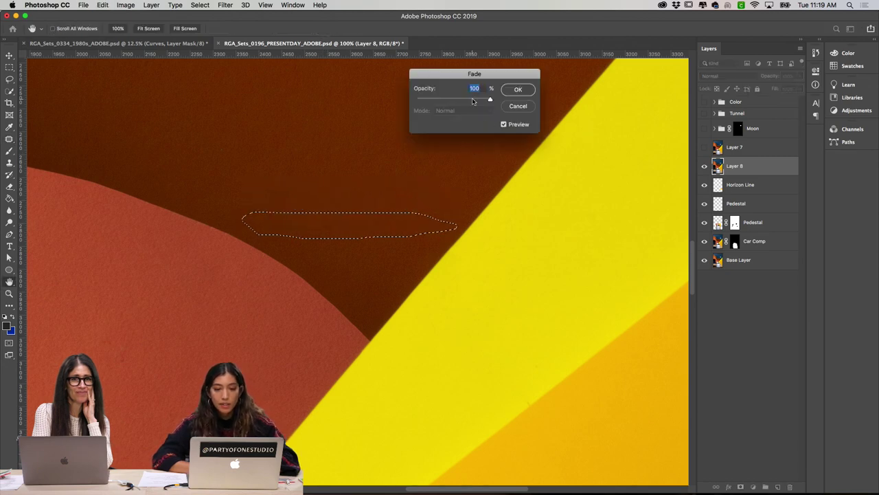
mouse_move(465, 101)
mouse_down()
mouse_move(453, 101)
mouse_move(465, 101)
mouse_up()
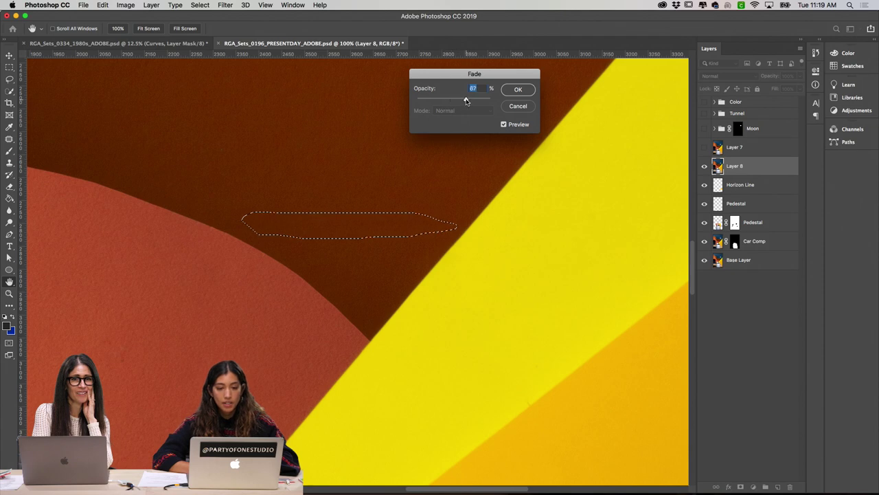
click(520, 89)
key(super+d)
Step: Patch a blemish on the orange paper with clean orange texture
scroll(378, 192, left, 3)
scroll(373, 186, left, 10)
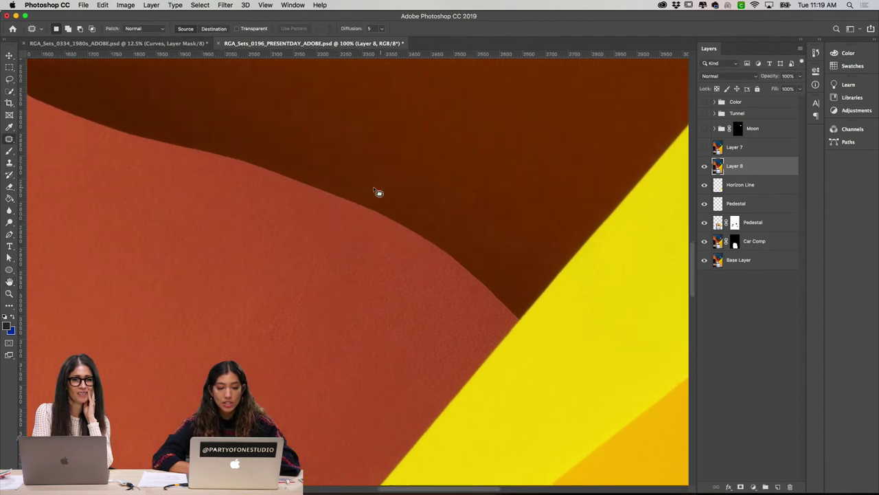
scroll(373, 186, left, 3)
scroll(374, 186, up, 3)
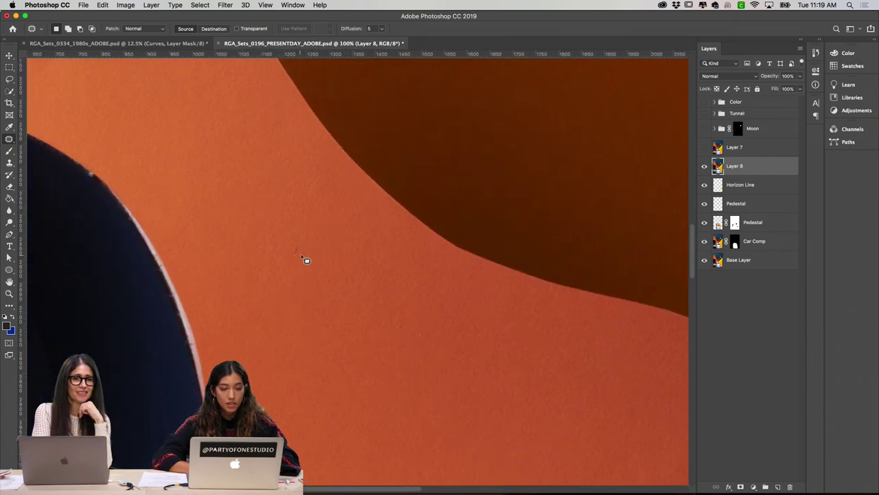
drag(292, 248, 302, 255)
key(super+d)
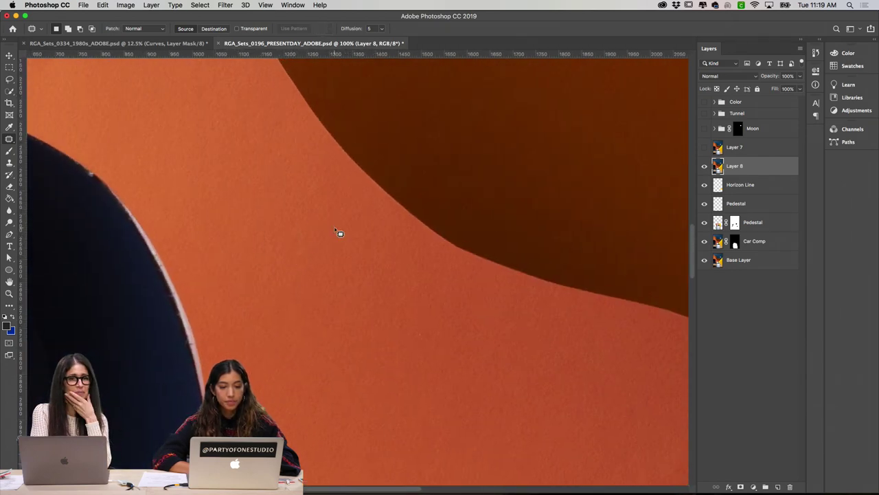
scroll(334, 231, left, 10)
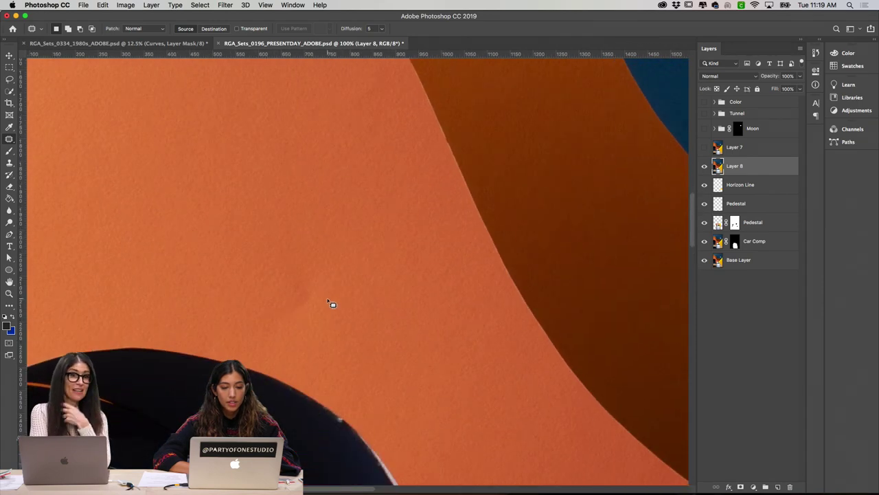
mouse_move(328, 281)
mouse_down()
mouse_move(269, 284)
mouse_move(271, 334)
mouse_move(320, 342)
mouse_up()
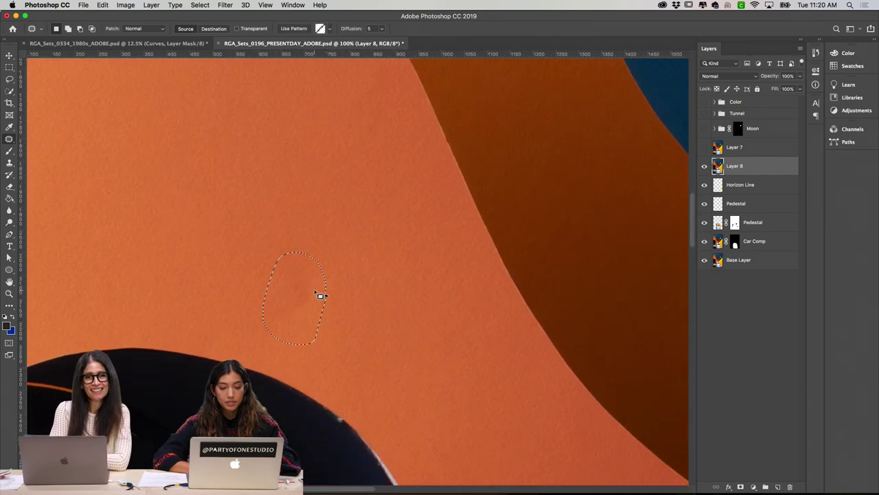
drag(320, 295, 378, 239)
key(super+d)
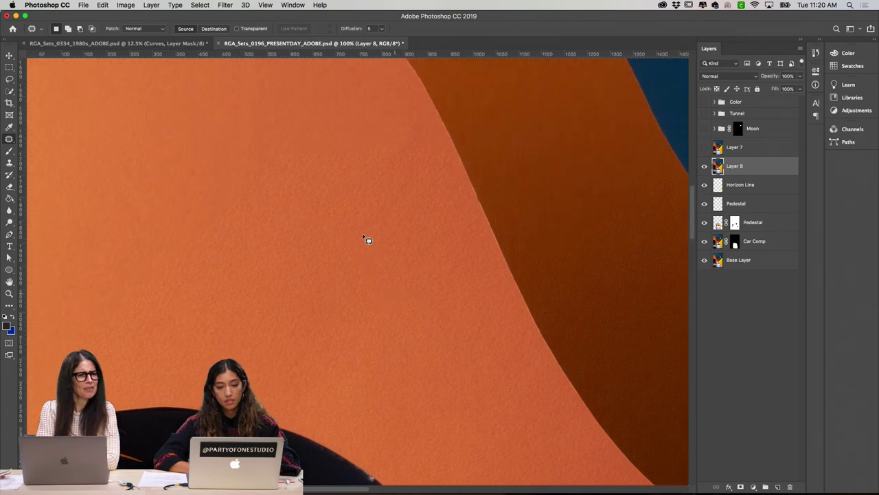
Step: Patch another blemish on the orange paper near the curved edge
scroll(367, 240, left, 5)
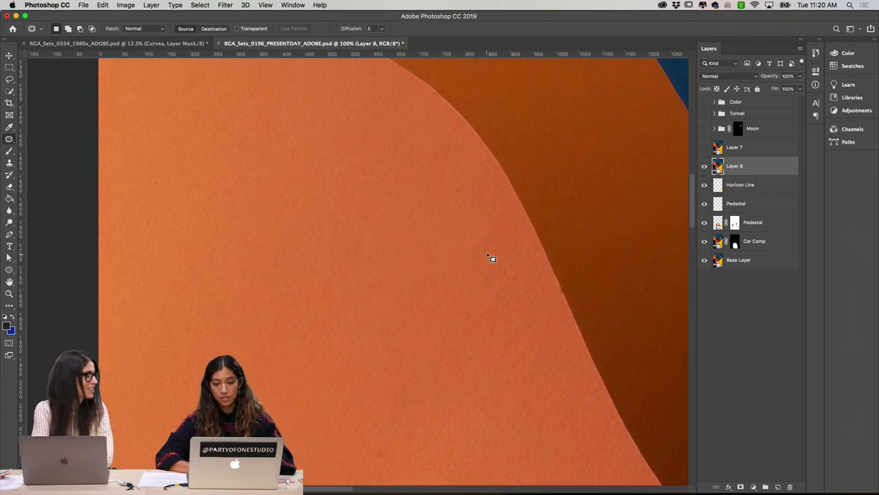
mouse_move(470, 246)
mouse_down()
mouse_move(487, 238)
mouse_move(467, 218)
mouse_up()
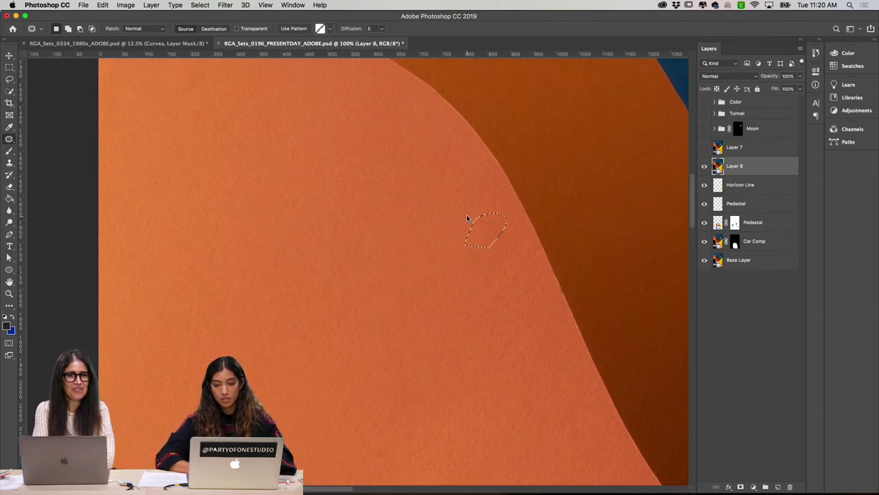
key(super+d)
scroll(426, 240, up, 3)
scroll(400, 243, left, 4)
scroll(399, 244, up, 2)
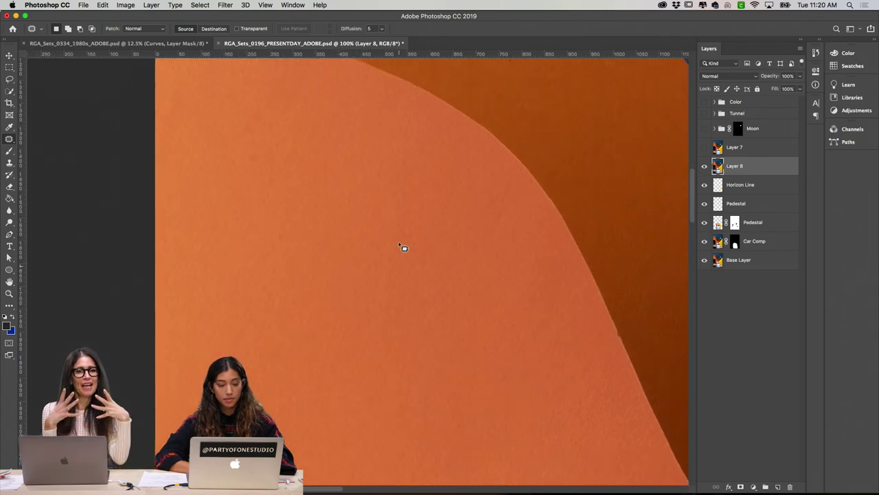
Step: Clone Stamp over the dark speck at the orange wall's edge with nearby texture, then zoom out
click(9, 162)
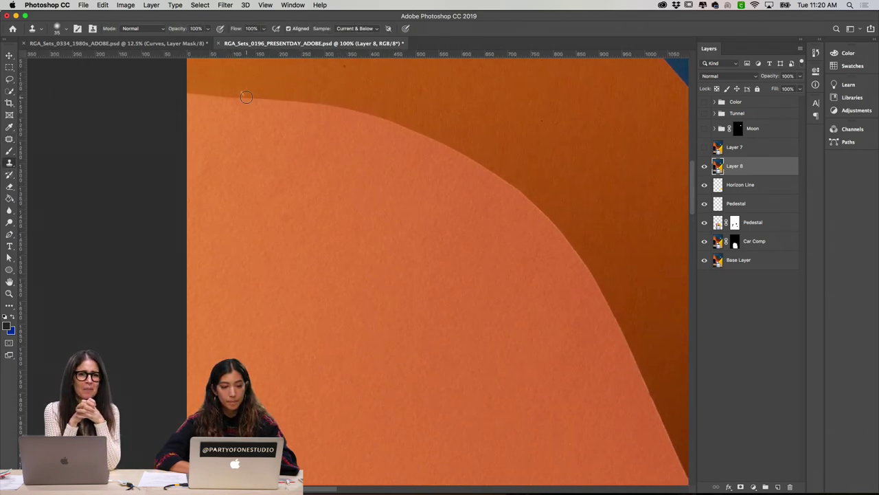
scroll(242, 94, up, 4)
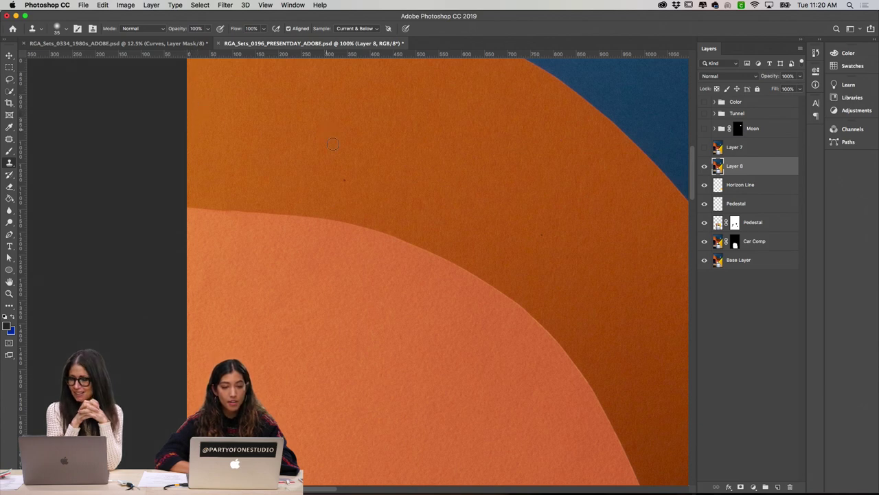
click(343, 179)
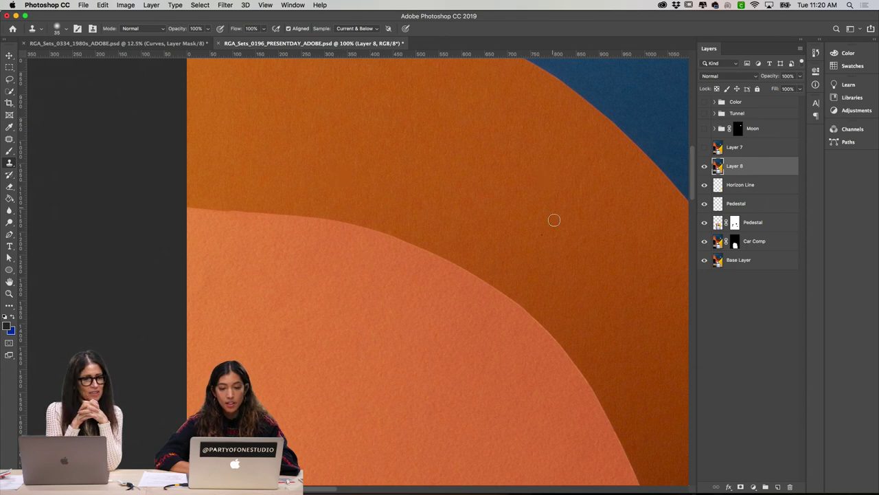
click(543, 235)
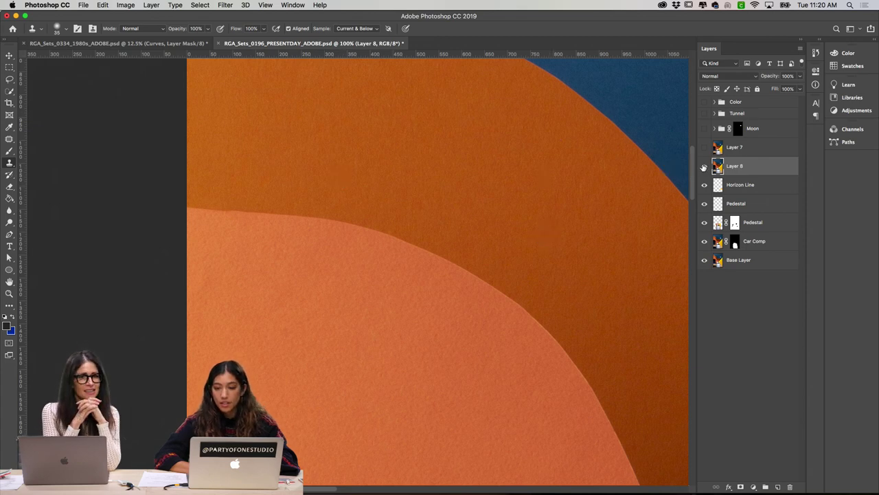
key(super+minus)
key(super+minus)
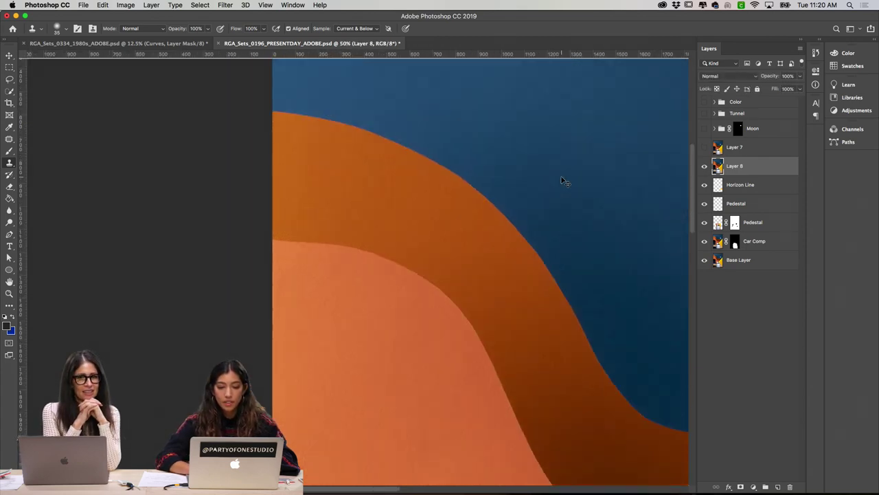
Step: Toggle Layer 8 off and on to compare the retouching, and show the Pedestal layer
scroll(525, 180, right, 3)
scroll(525, 180, right, 5)
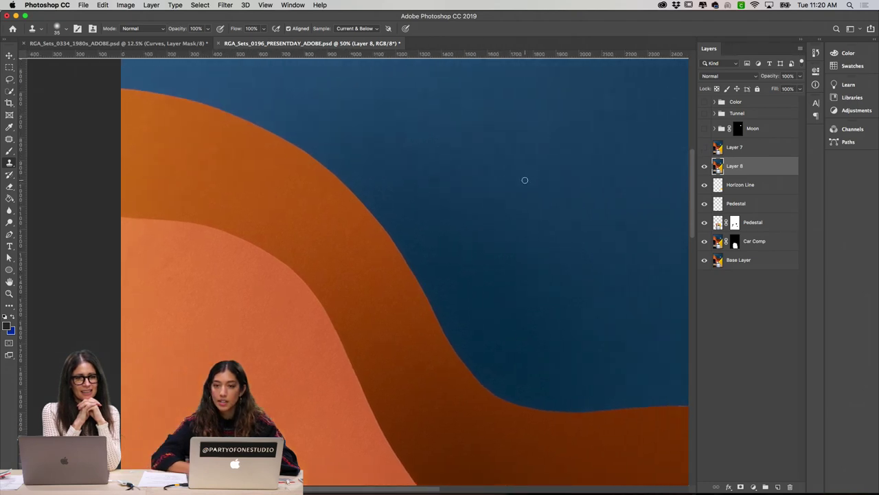
click(731, 294)
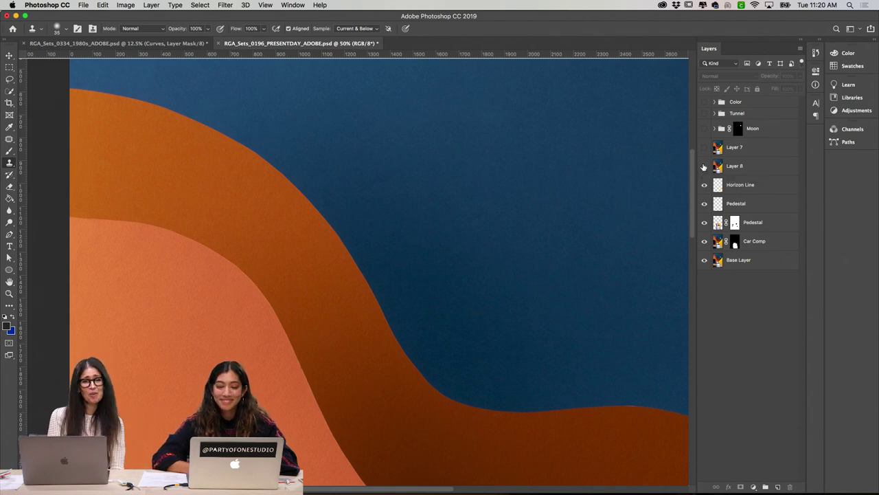
click(704, 167)
key(super+minus)
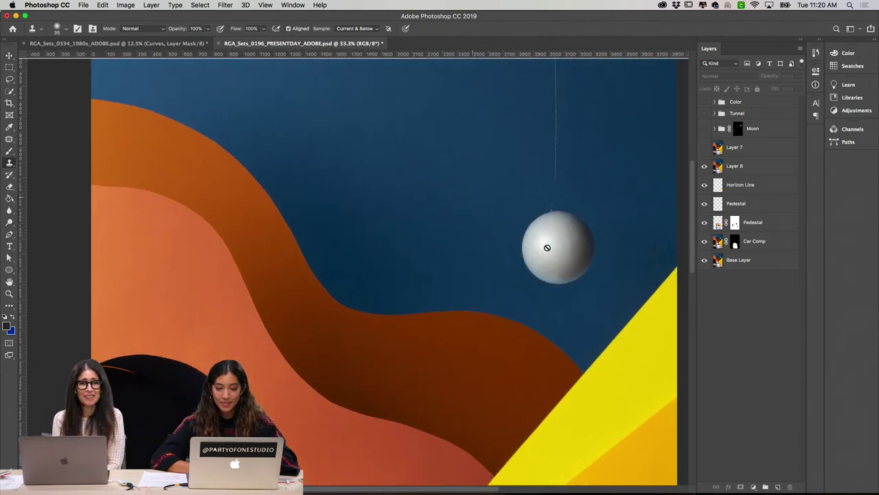
click(704, 203)
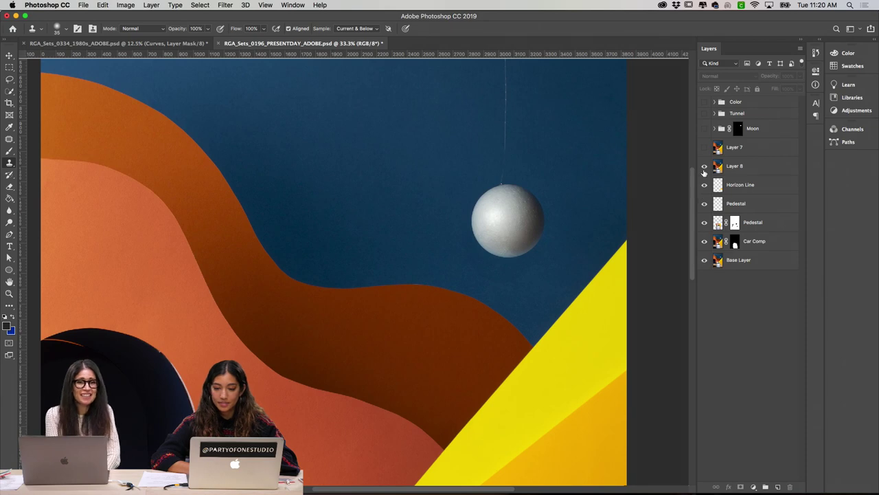
Step: Zoom in on the string above the moon, select Layer 8, and switch to the Patch tool
scroll(638, 185, up, 5)
scroll(638, 185, right, 2)
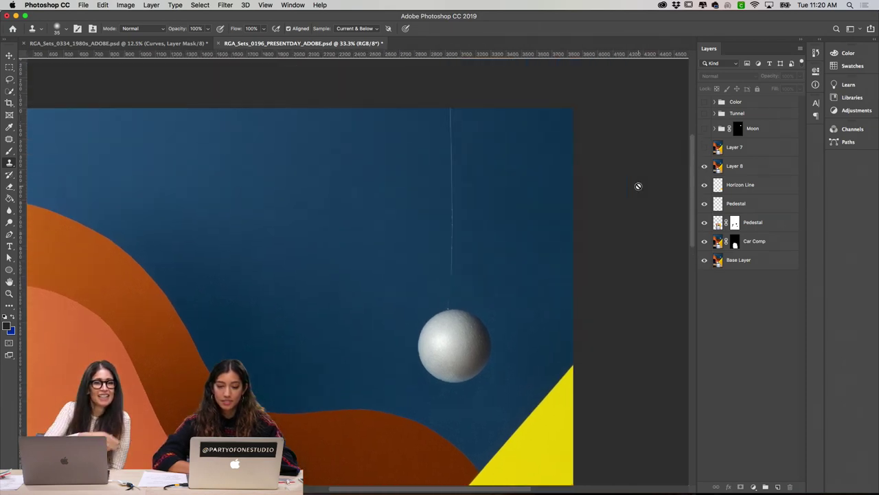
key(super+plus)
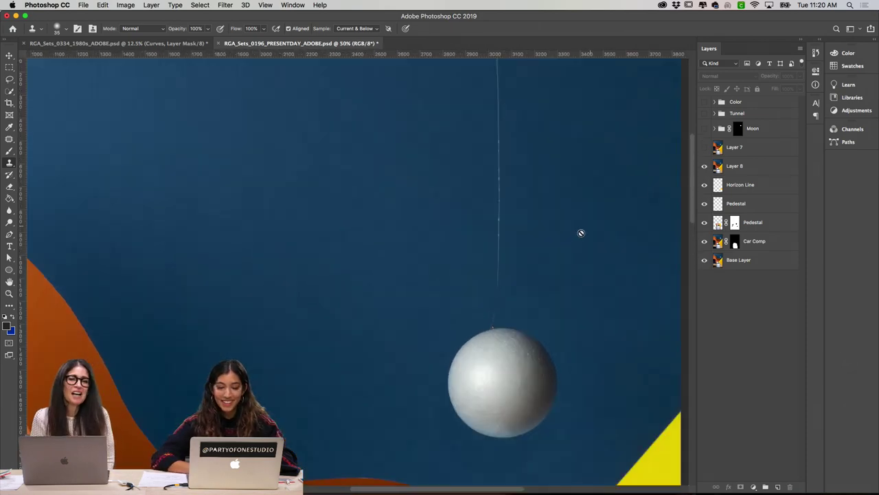
scroll(580, 233, right, 2)
click(720, 166)
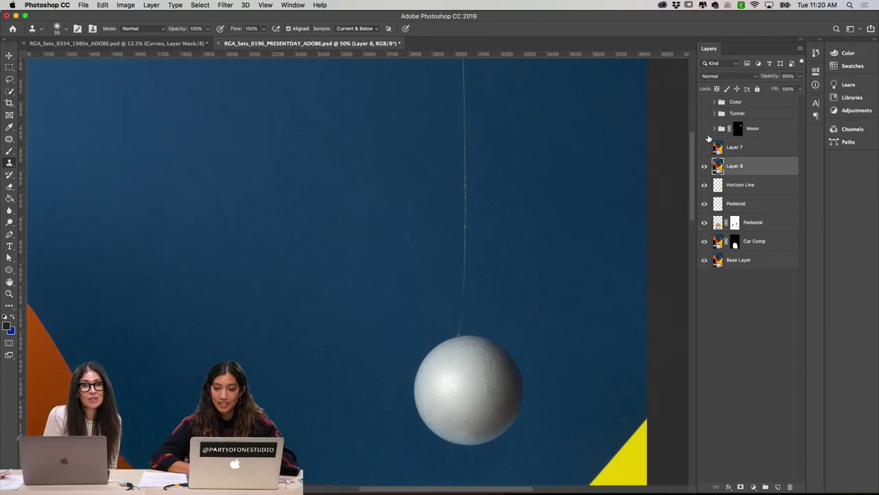
click(10, 139)
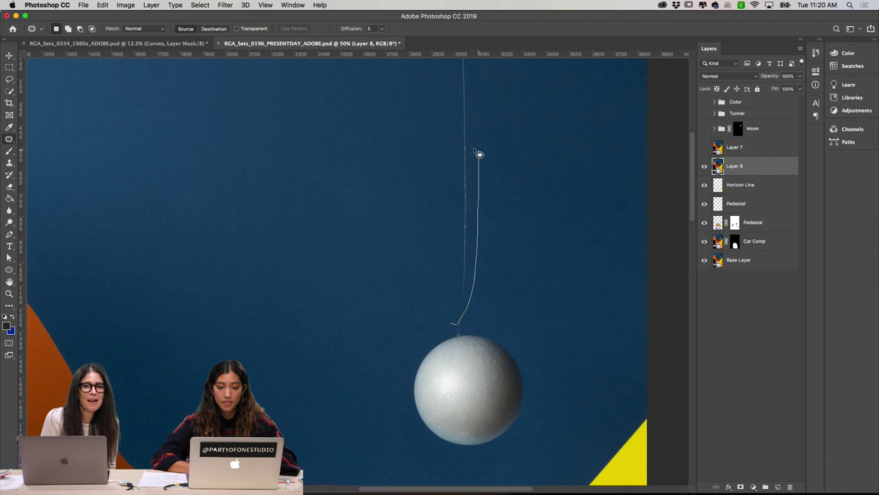
Step: Patch the moon's string away with nearby sky in two passes, deselecting after each
mouse_move(479, 154)
mouse_down()
mouse_move(457, 183)
mouse_move(471, 208)
mouse_move(514, 188)
mouse_up()
key(super+d)
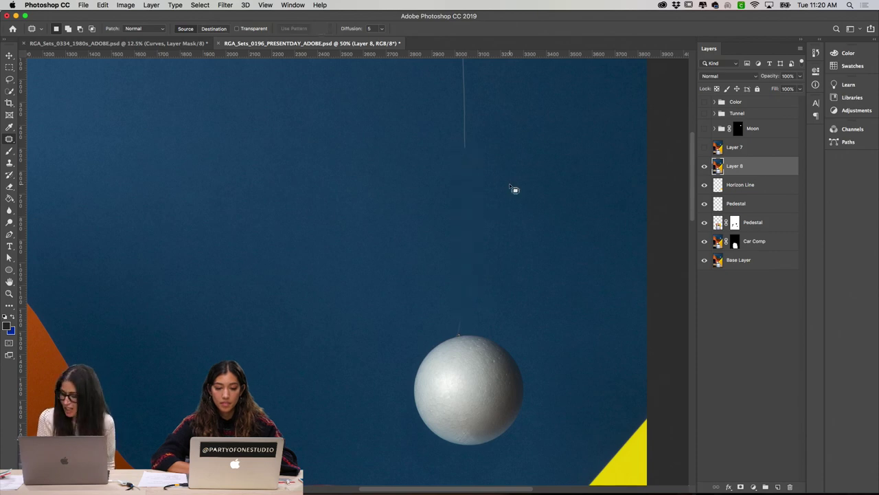
scroll(514, 189, up, 5)
drag(475, 217, 454, 141)
key(super+d)
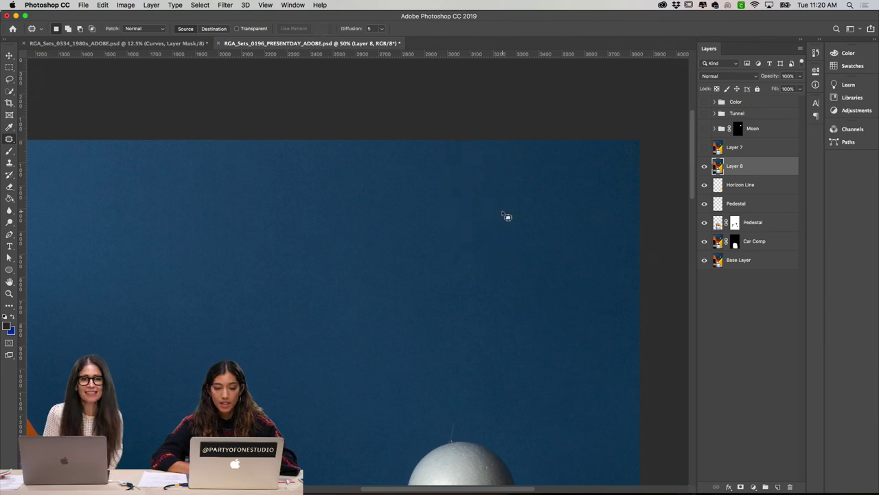
scroll(522, 248, down, 5)
key(super+equal)
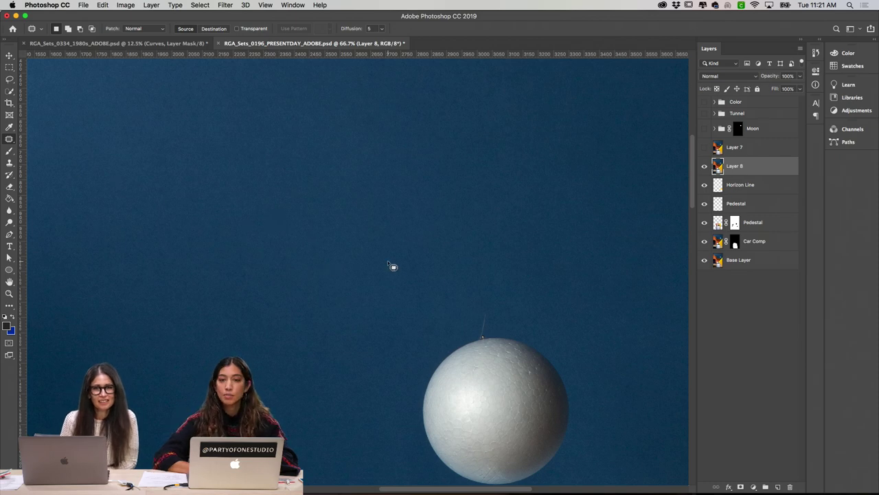
key(super+minus)
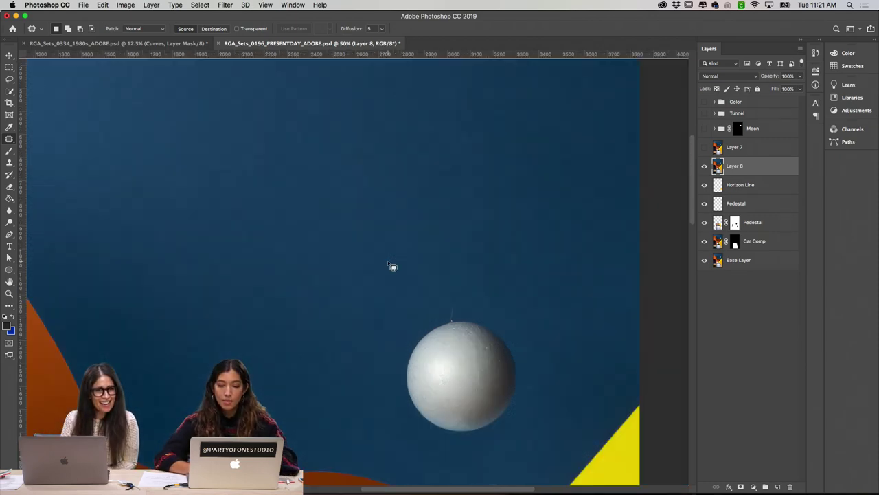
Step: Turn Layer 7 on and Layer 8 off, then zoom out to view the moon in context
click(704, 147)
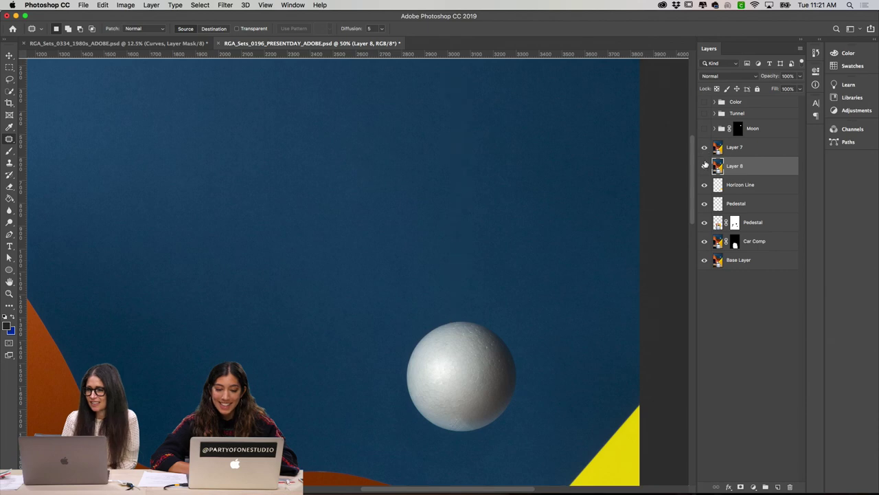
click(704, 166)
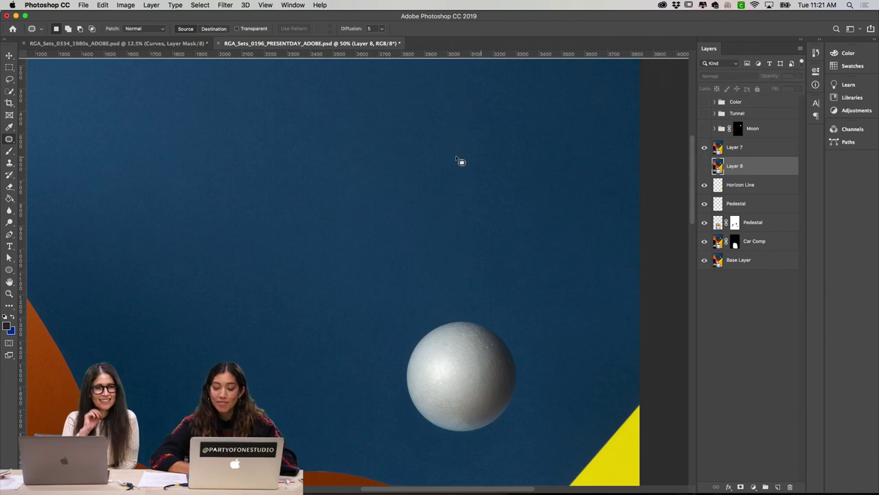
scroll(486, 208, down, 4)
scroll(502, 216, left, 2)
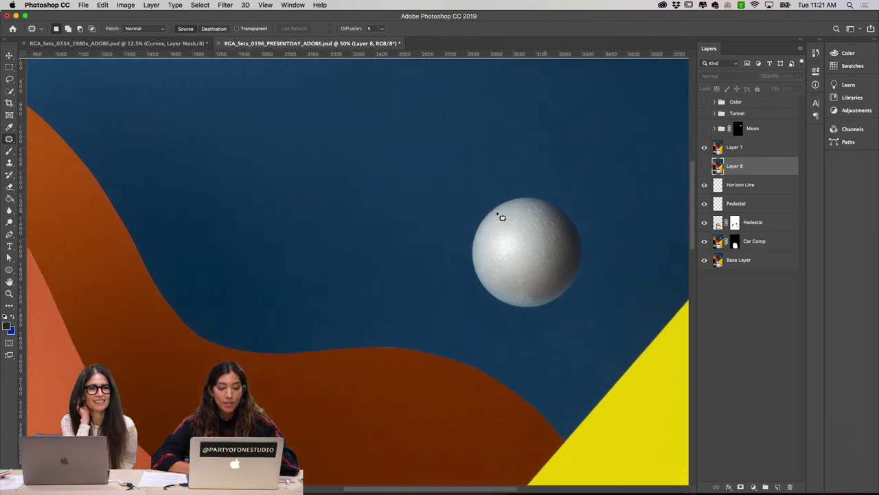
key(super+minus)
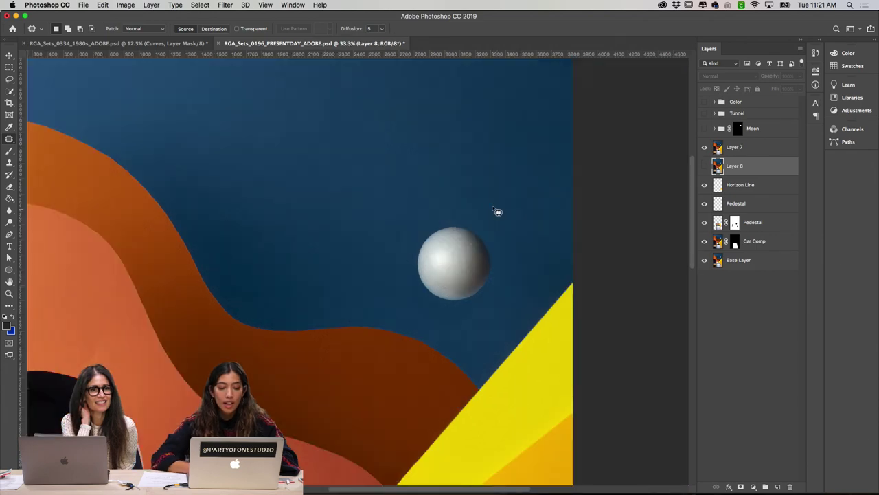
Step: Turn on the Moon group and view its mask on its own before returning to normal view
click(715, 129)
click(704, 131)
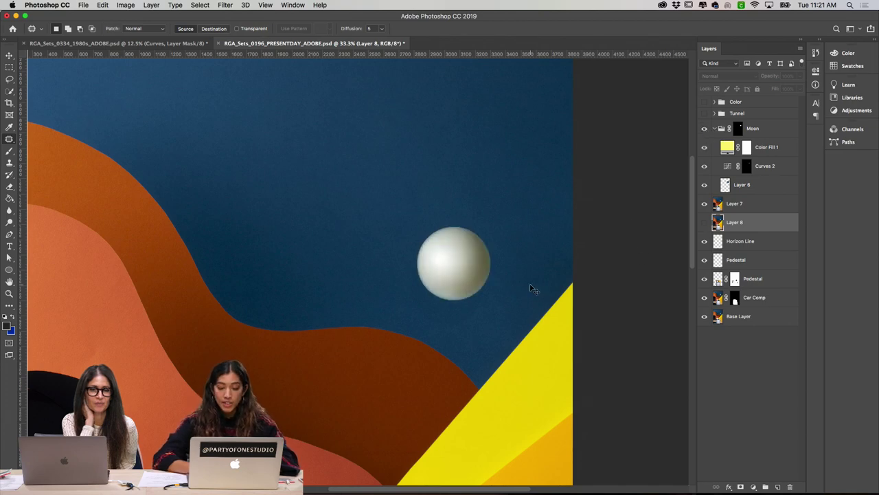
scroll(534, 289, up, 2)
scroll(534, 290, down, 1)
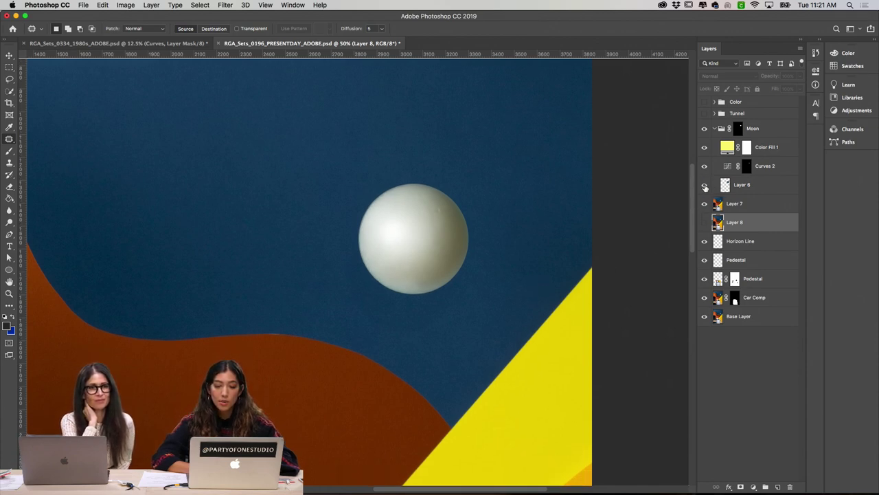
click(733, 185)
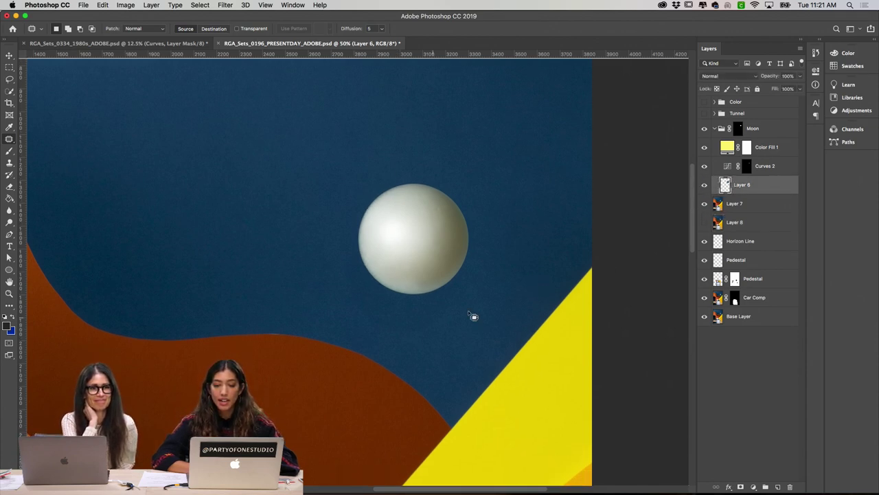
click(738, 128)
alt+click(738, 128)
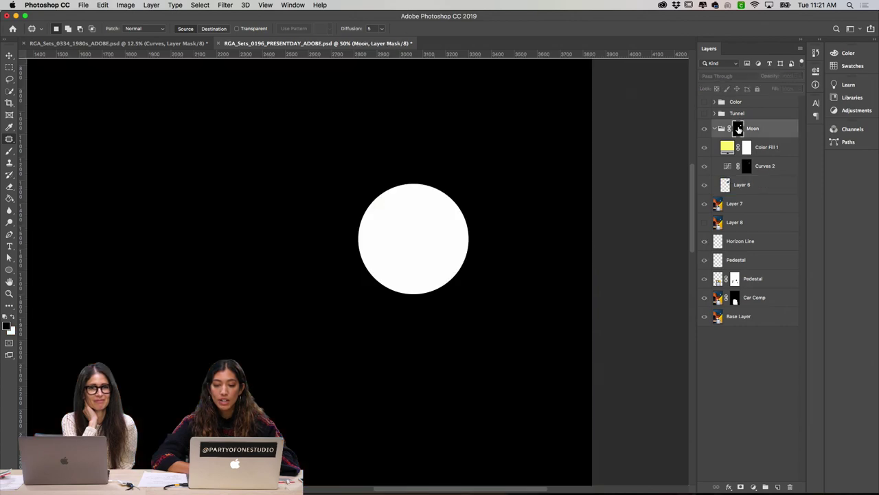
alt+click(738, 129)
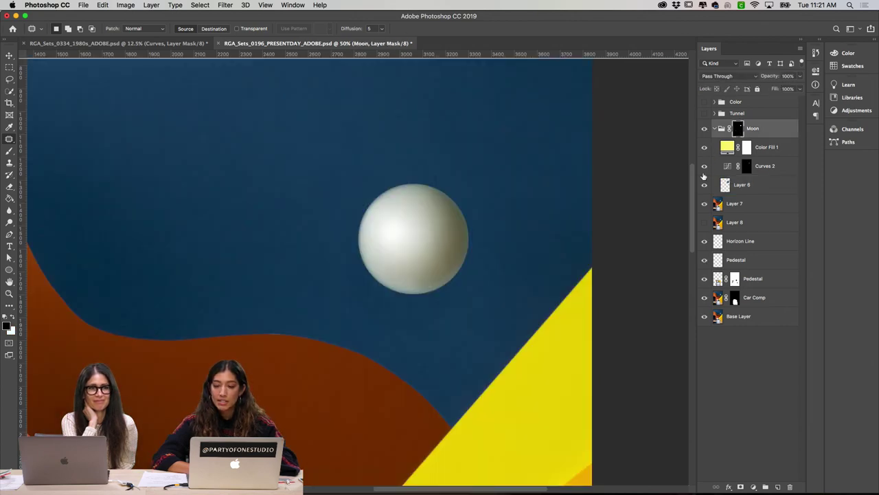
click(725, 186)
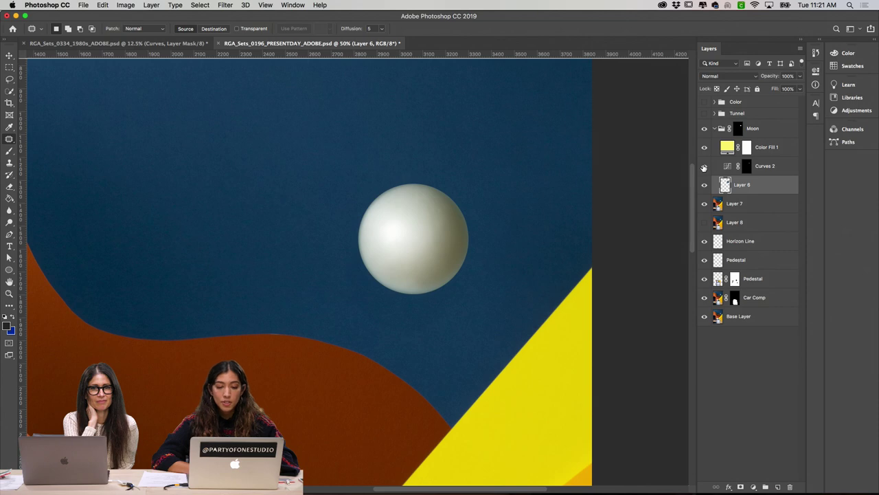
Step: Compare the moon with and without Color Fill 1, then collapse the Moon group
click(703, 148)
click(704, 148)
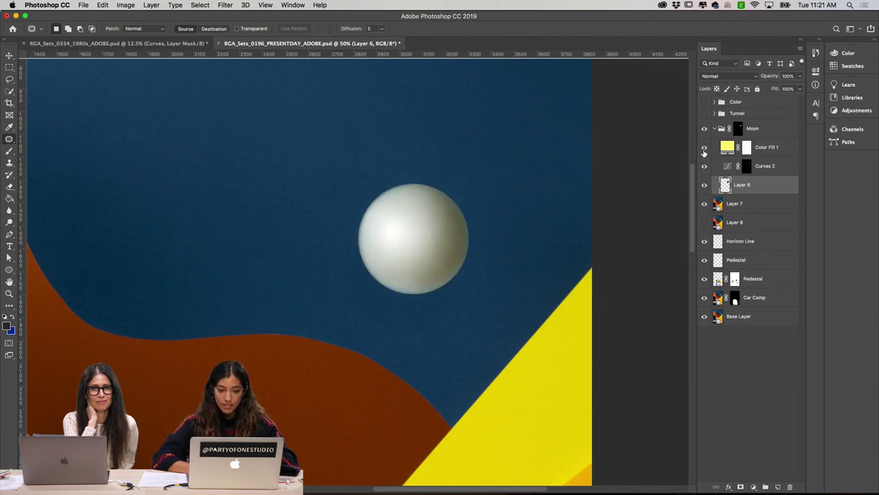
click(703, 149)
click(704, 149)
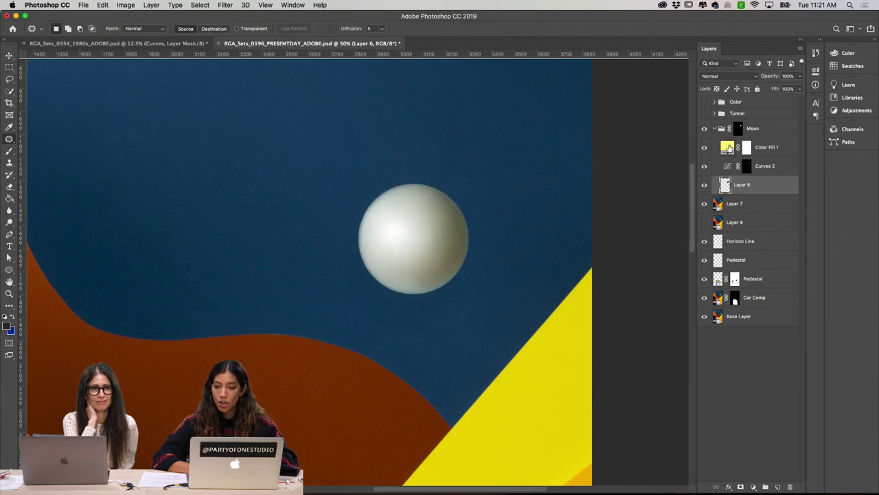
click(737, 131)
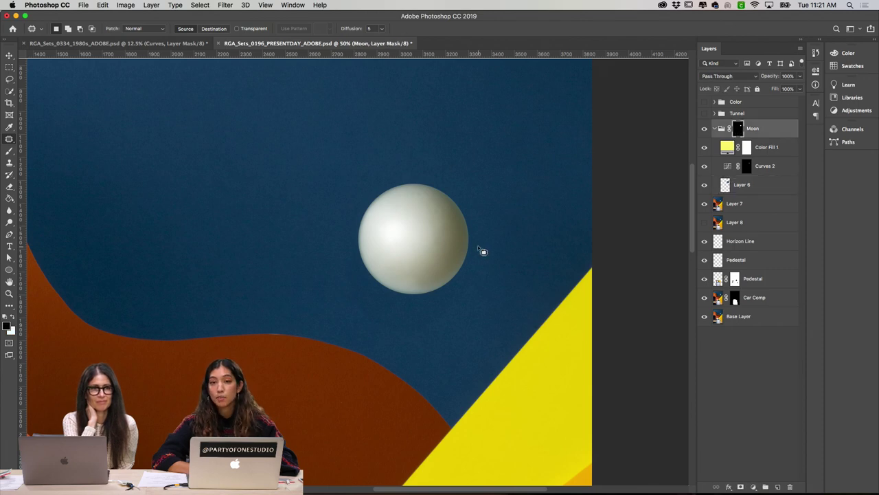
key(super+minus)
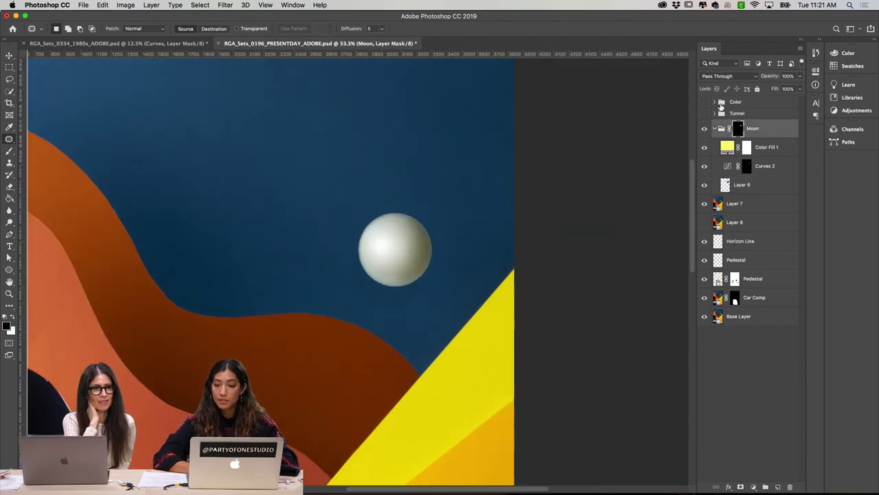
click(714, 129)
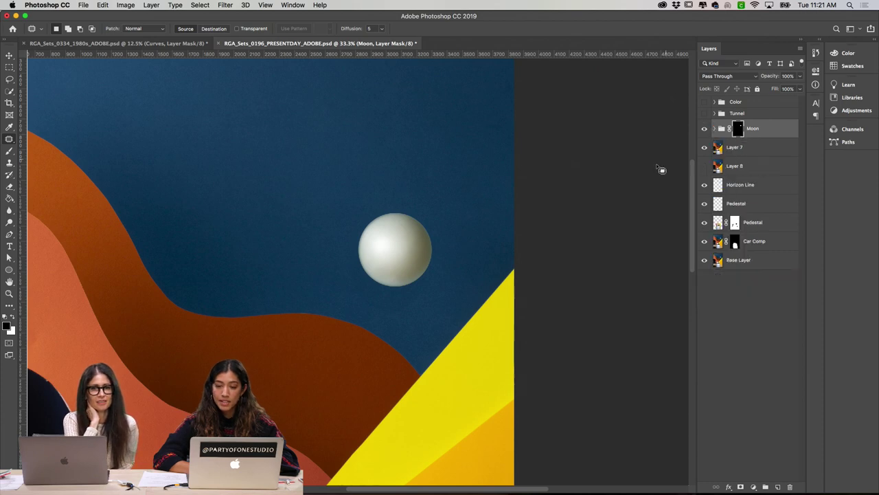
Step: Zoom out to the whole composition and turn on the Tunnel group
key(super+minus)
scroll(485, 364, down, 5)
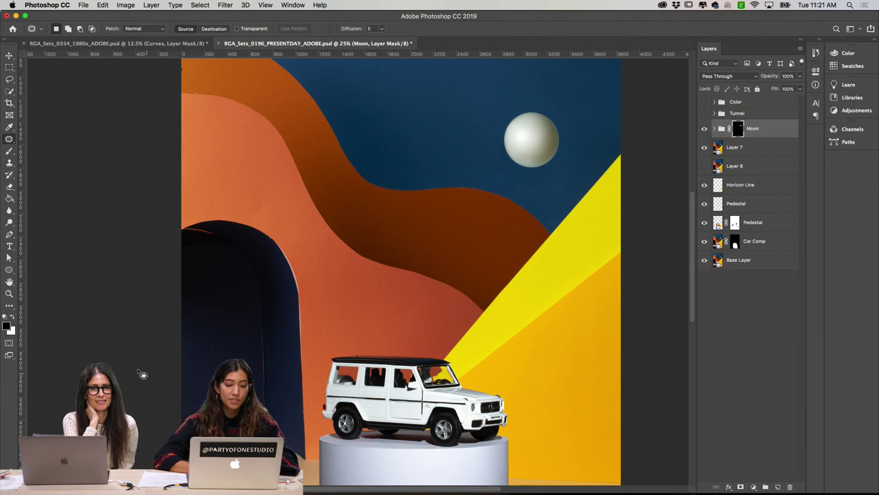
click(714, 113)
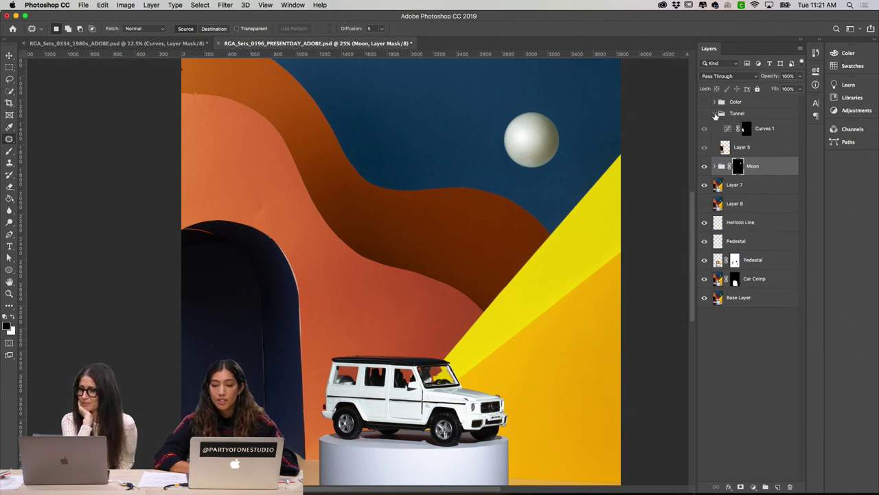
click(703, 113)
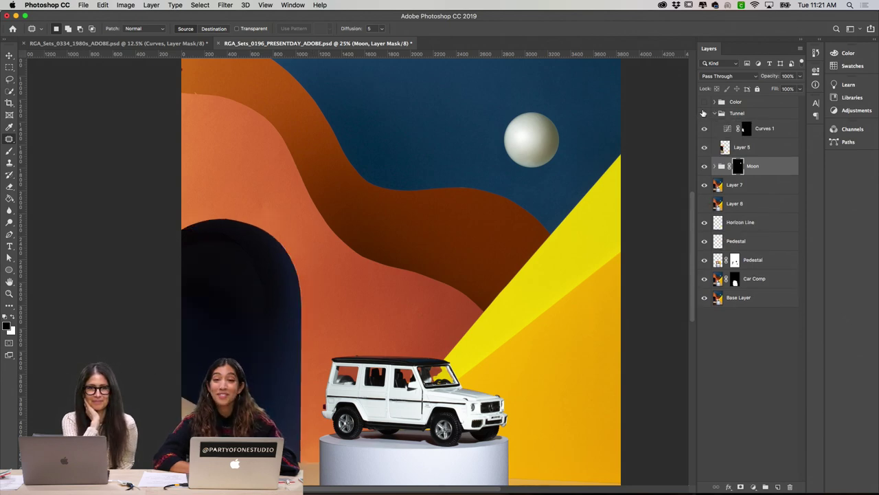
Step: Compare the tunnel with and without Layer 5, leaving it visible
scroll(535, 182, down, 5)
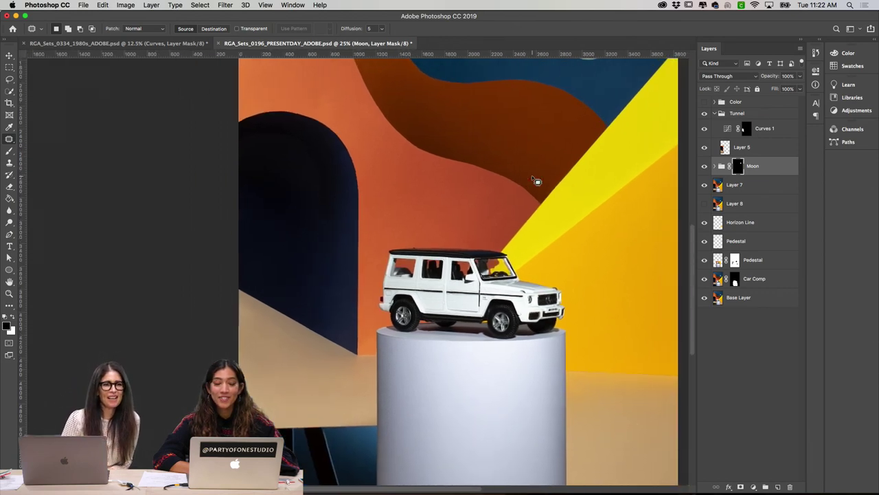
click(705, 147)
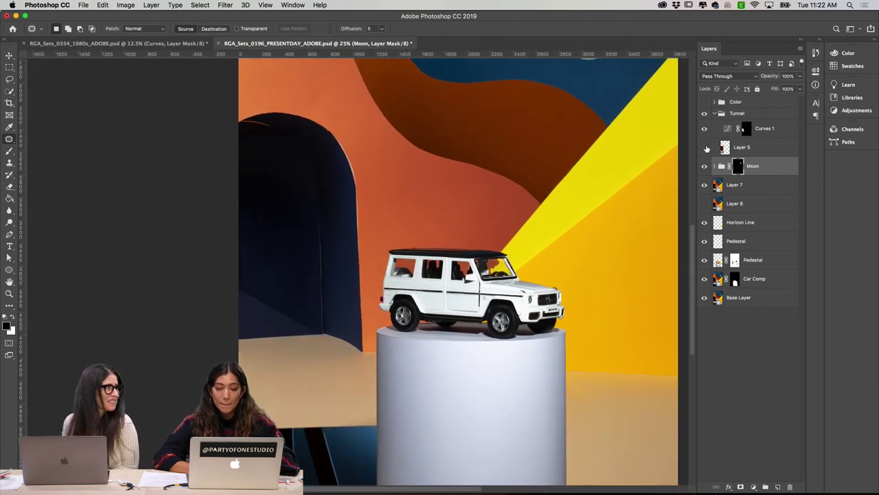
click(704, 147)
click(704, 147)
click(704, 147)
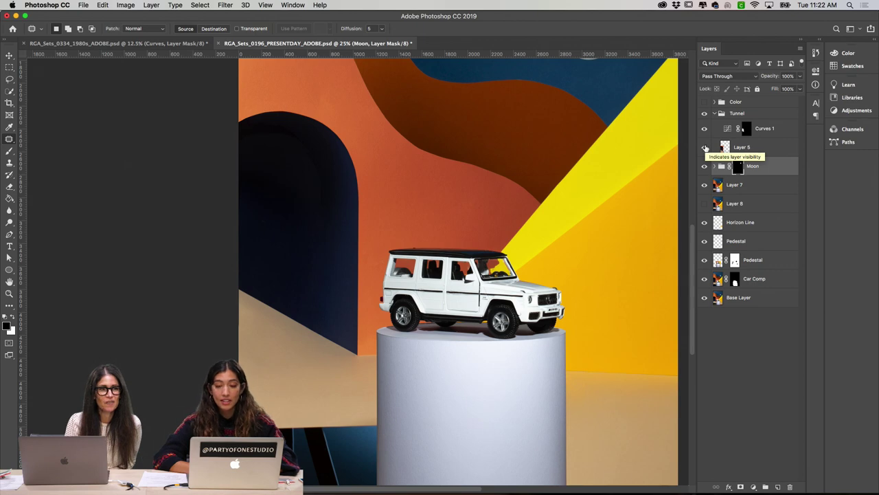
click(705, 147)
click(704, 147)
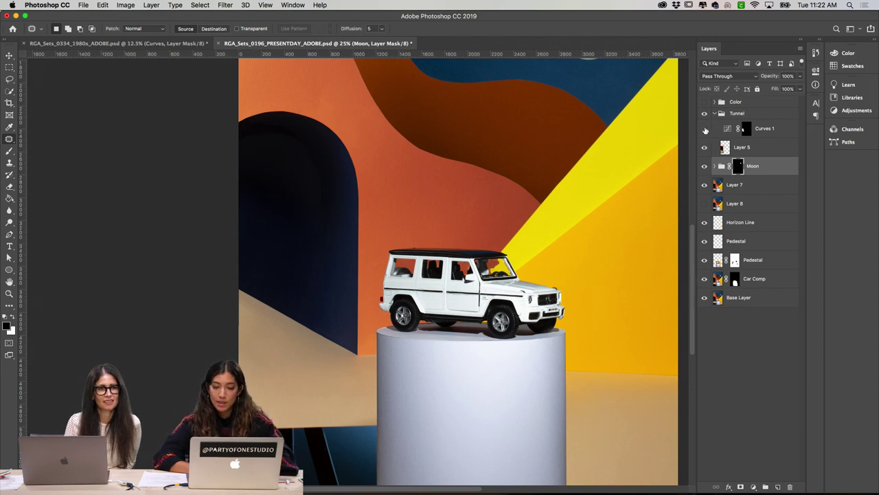
Step: Compare the tunnel wall with and without Curves 1, leaving it on, and recheck Layer 5
click(704, 129)
click(704, 129)
click(704, 129)
click(704, 129)
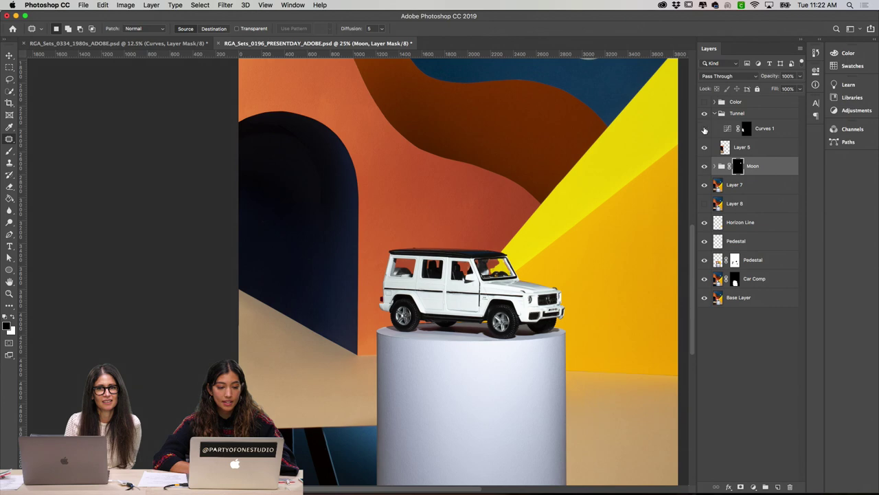
click(704, 129)
click(704, 130)
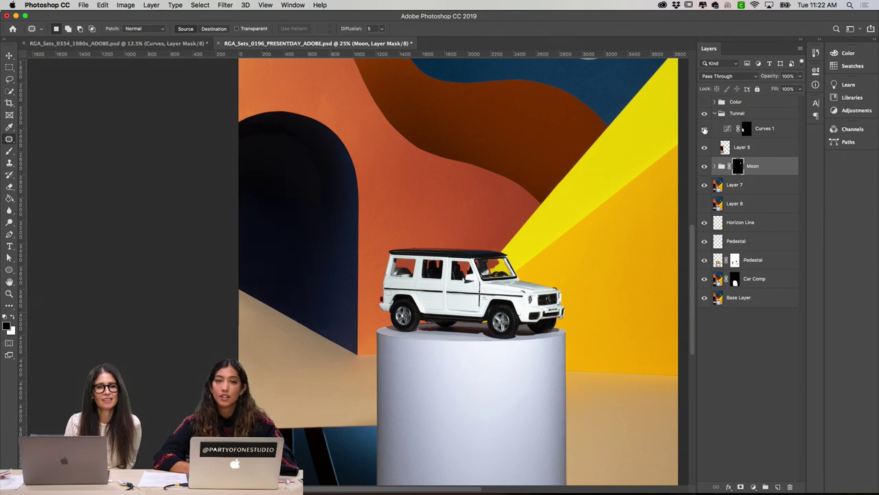
click(704, 129)
click(704, 131)
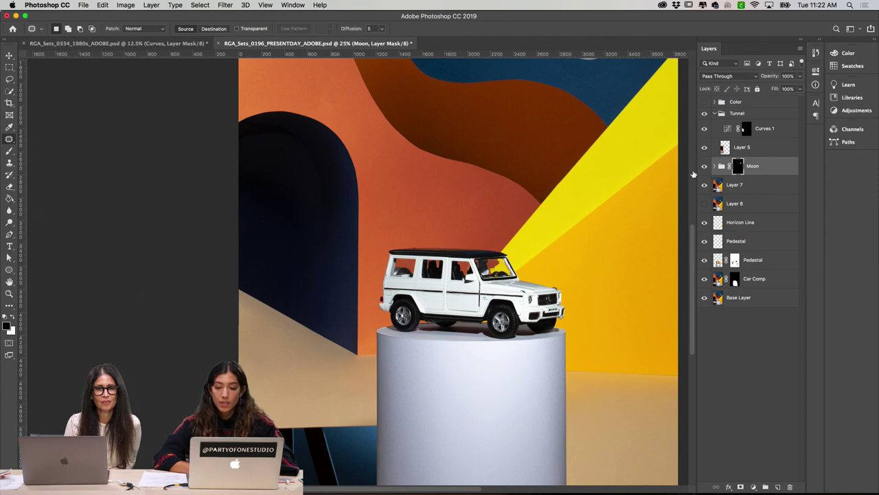
click(704, 148)
click(704, 148)
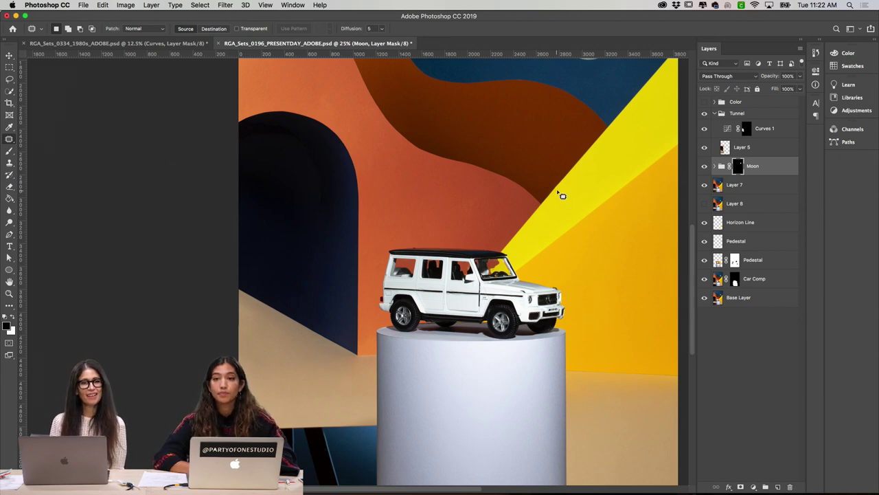
Step: Collapse the Tunnel group, turn on the Color group, and hide Curves 4
click(715, 114)
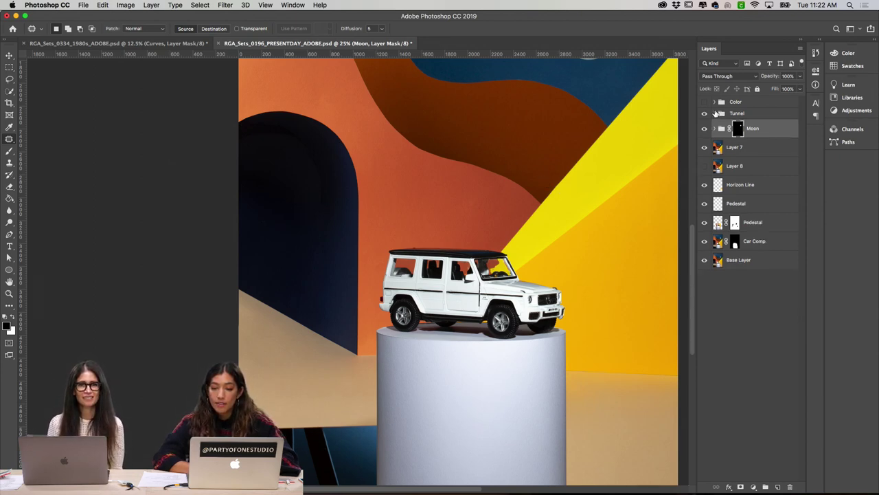
click(714, 102)
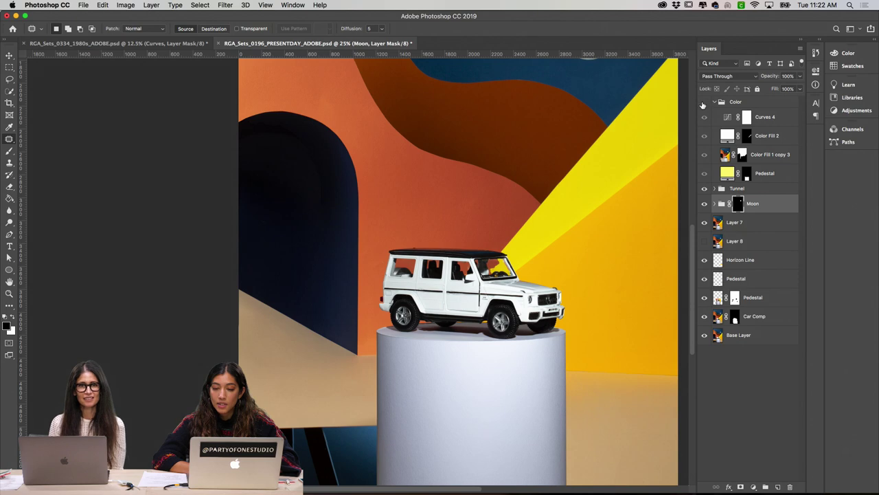
click(704, 102)
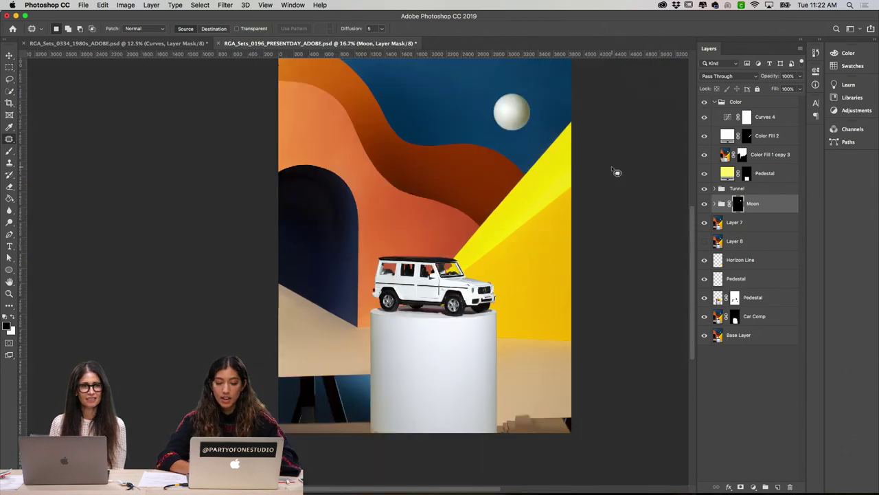
key(super+minus)
scroll(654, 195, up, 3)
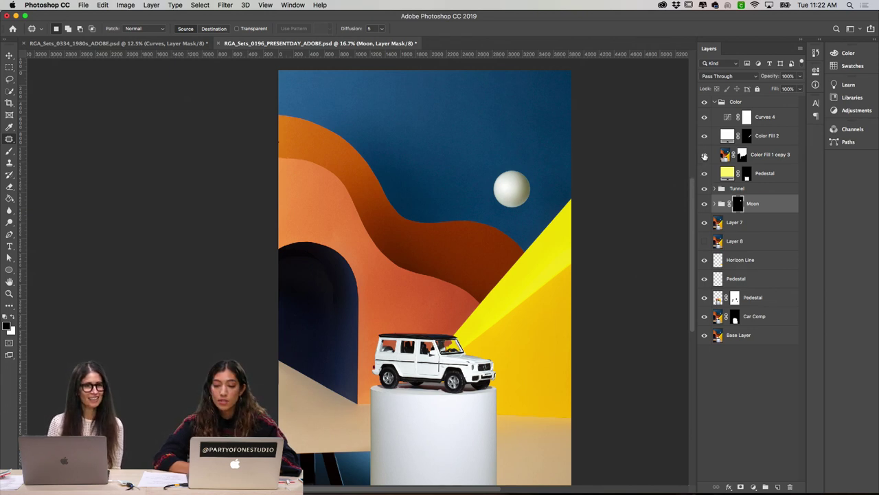
click(704, 118)
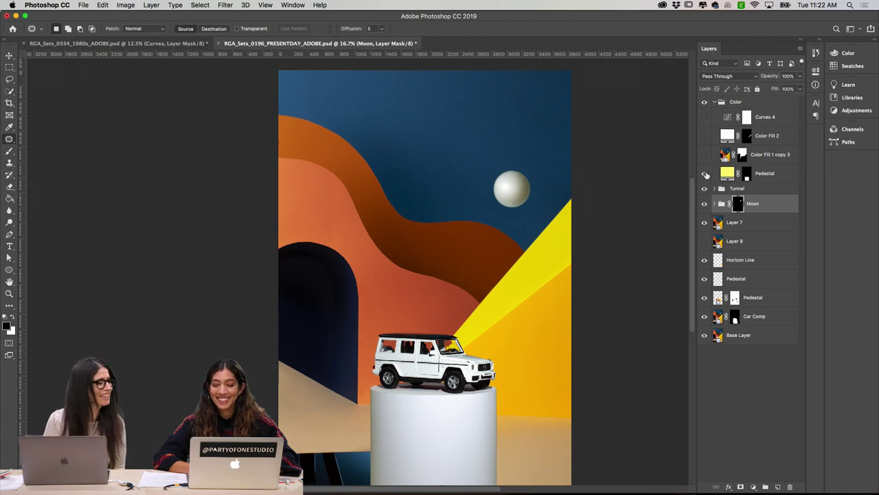
Step: Compare the pedestal with and without the Pedestal fill, leaving it on
click(704, 173)
click(704, 173)
click(704, 173)
click(704, 173)
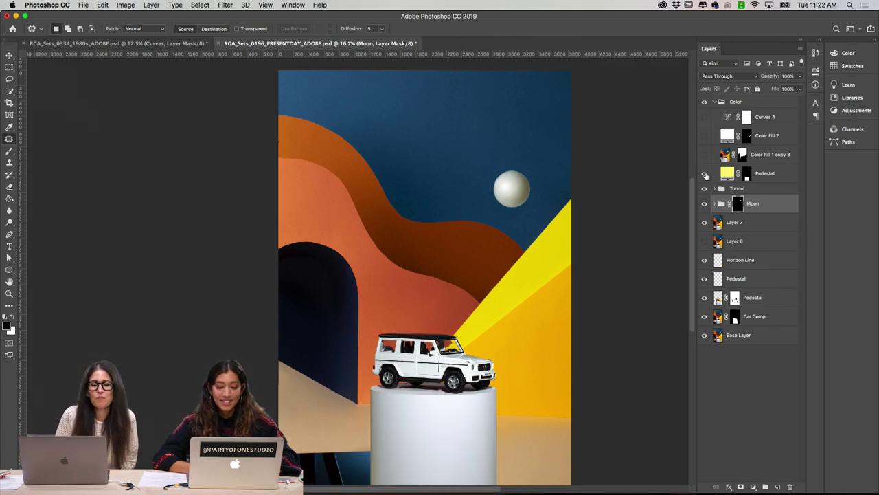
scroll(640, 264, down, 2)
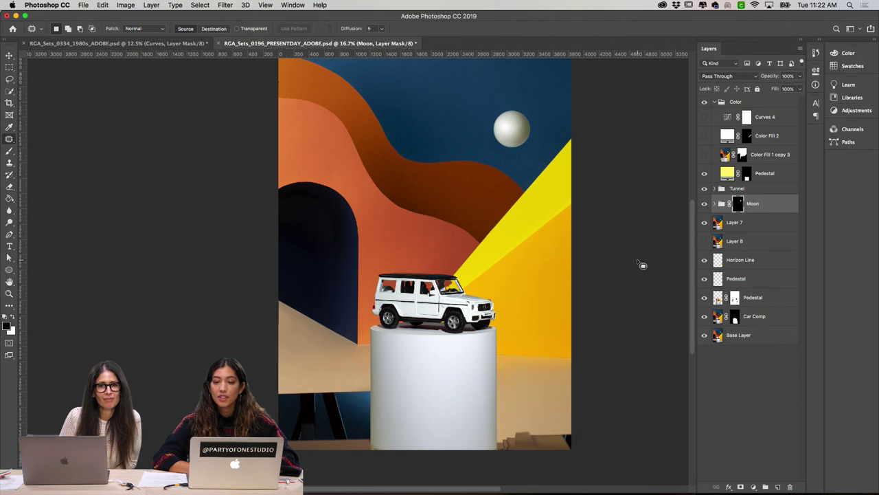
scroll(639, 264, down, 1)
scroll(639, 263, down, 2)
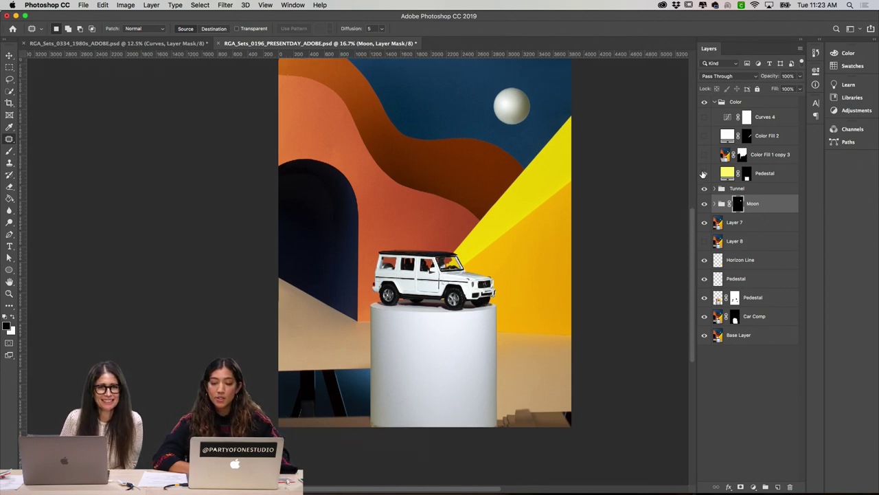
click(703, 174)
click(704, 174)
click(703, 174)
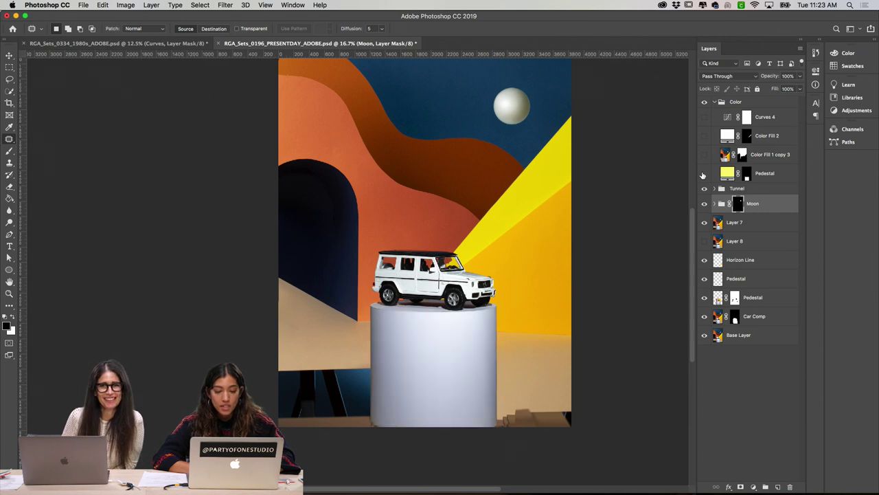
click(703, 174)
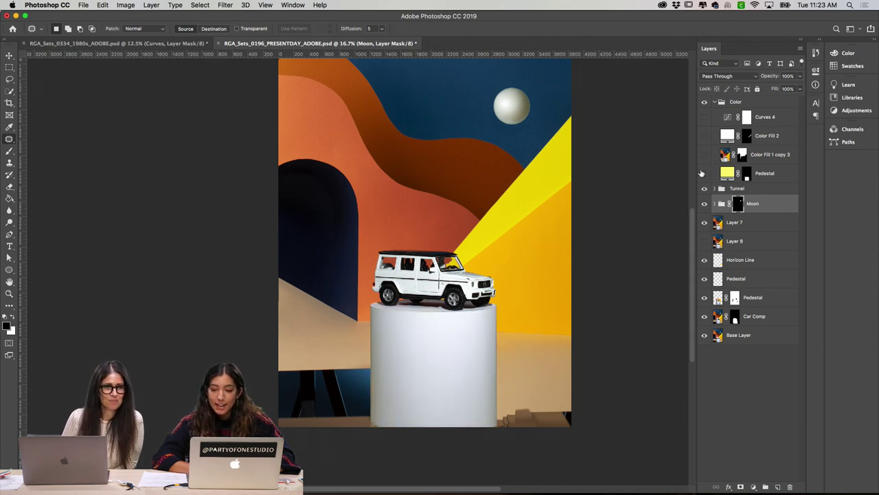
click(702, 174)
click(702, 173)
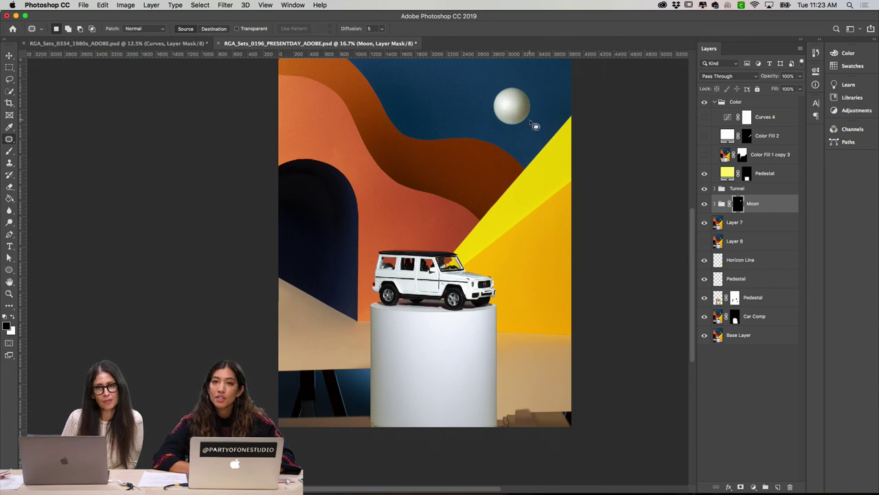
Step: Compare the sky with Color Fill 1 copy 3, then leave it switched on
click(707, 158)
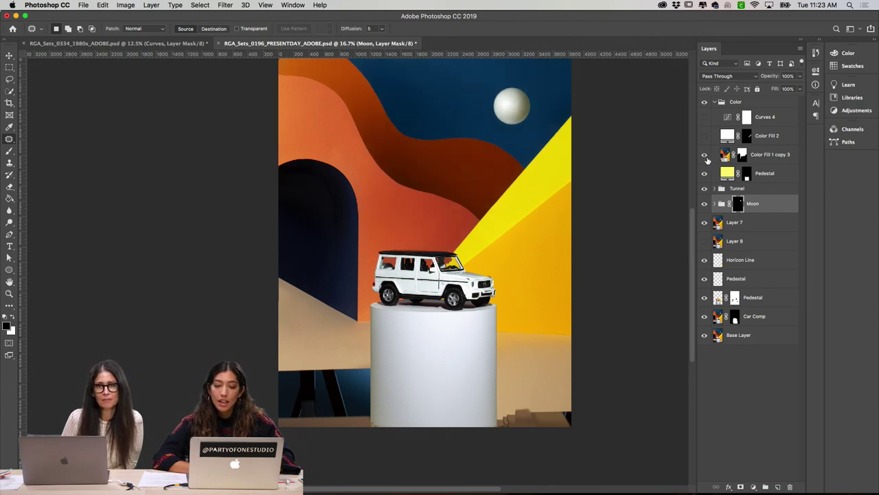
click(707, 157)
scroll(609, 170, up, 3)
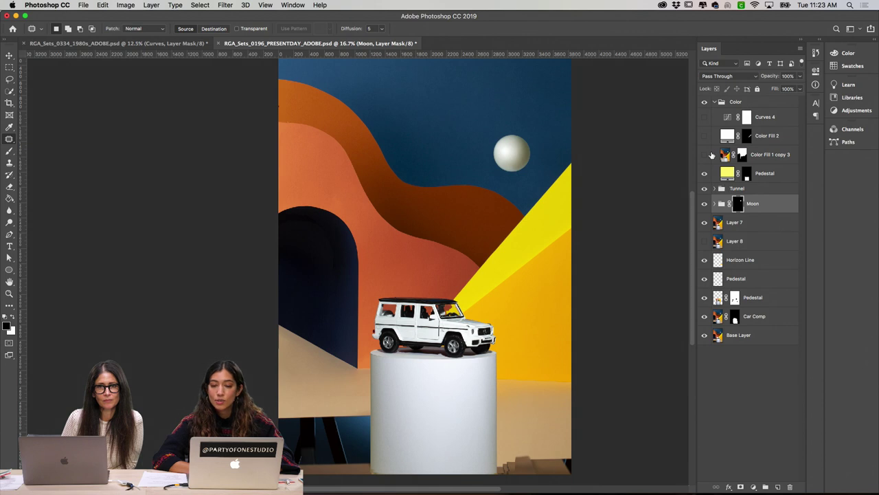
click(704, 156)
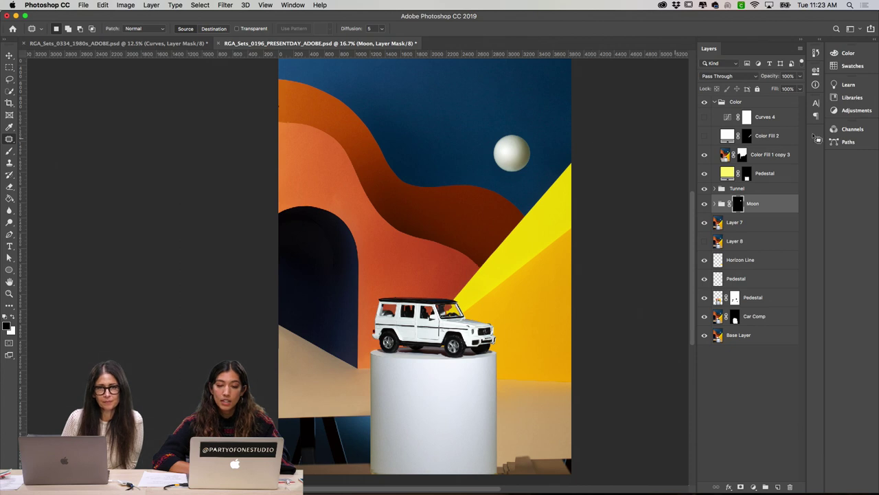
Step: View the Color Fill 1 copy 3 mask alone, then compare the layer off and on
alt+click(742, 156)
alt+click(742, 156)
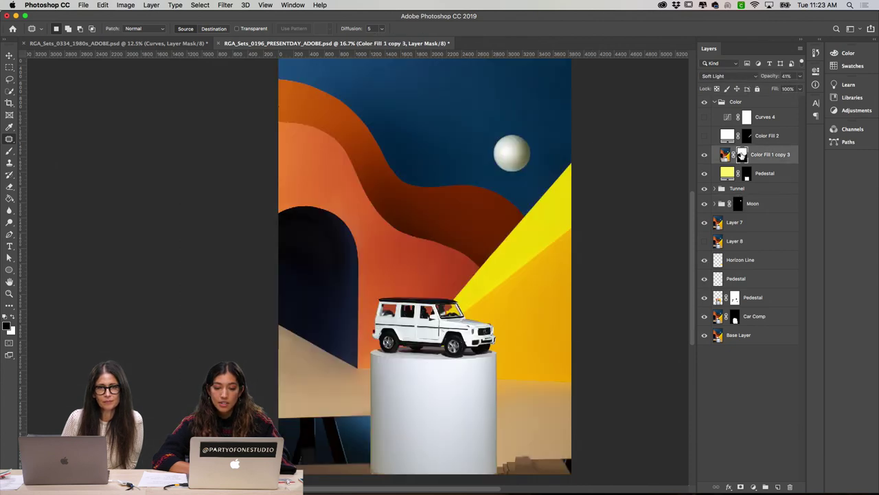
click(704, 154)
click(704, 154)
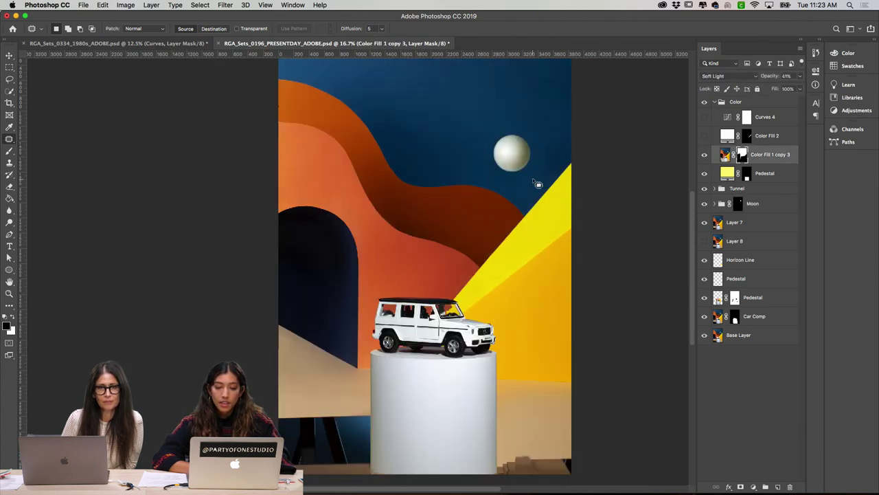
Step: Turn on Color Fill 2 to lighten the pedestal and floor under the car
scroll(538, 184, up, 2)
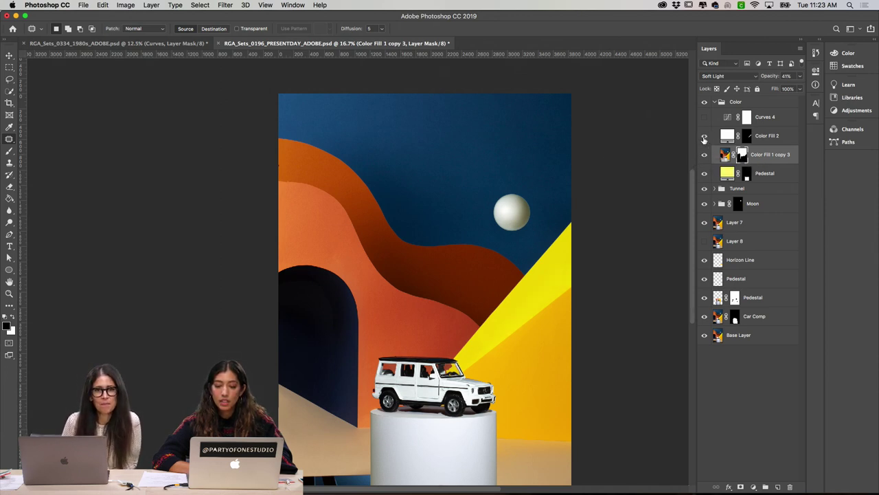
click(704, 137)
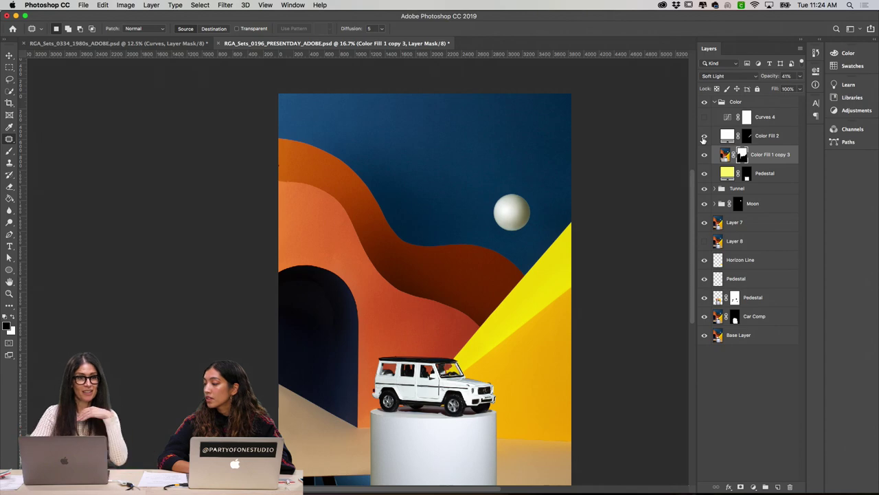
mouse_move(333, 489)
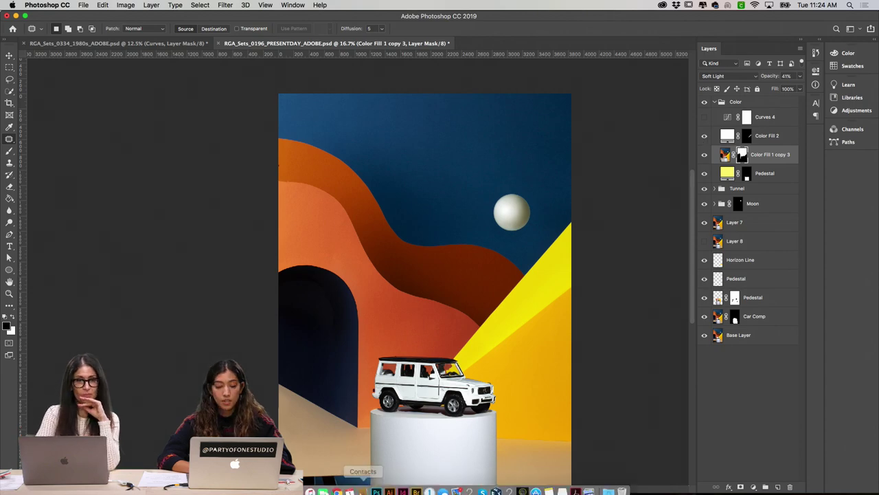
click(336, 486)
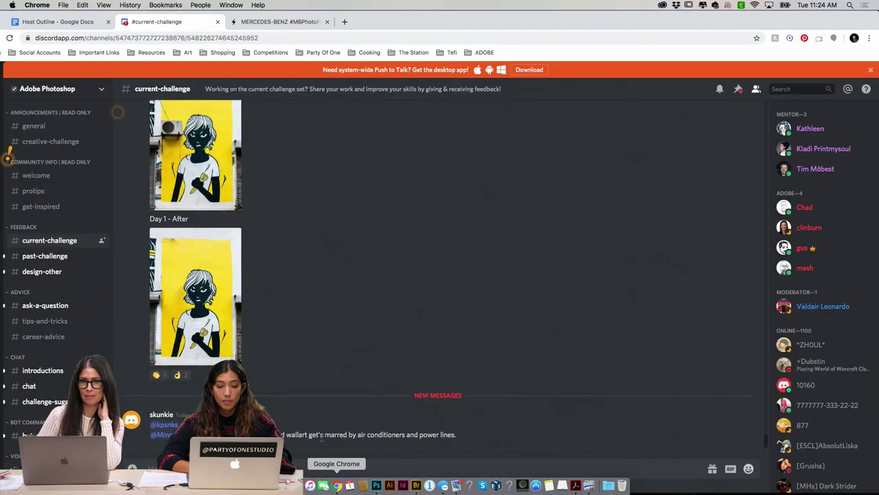
click(275, 21)
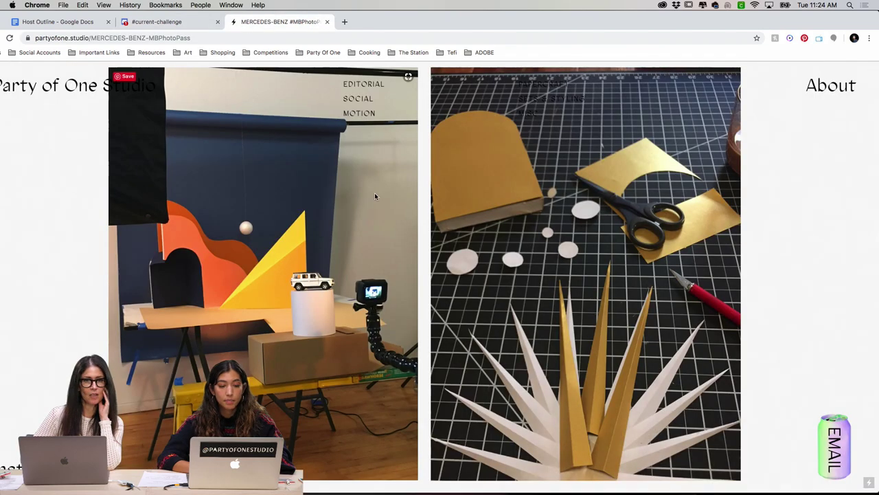
scroll(377, 198, down, 8)
scroll(381, 209, up, 3)
scroll(382, 221, down, 10)
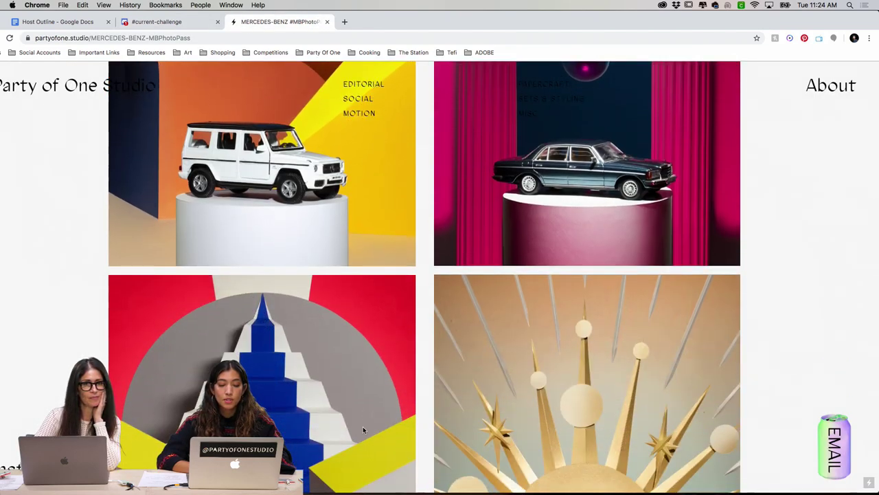
scroll(364, 446, down, 2)
scroll(375, 467, up, 3)
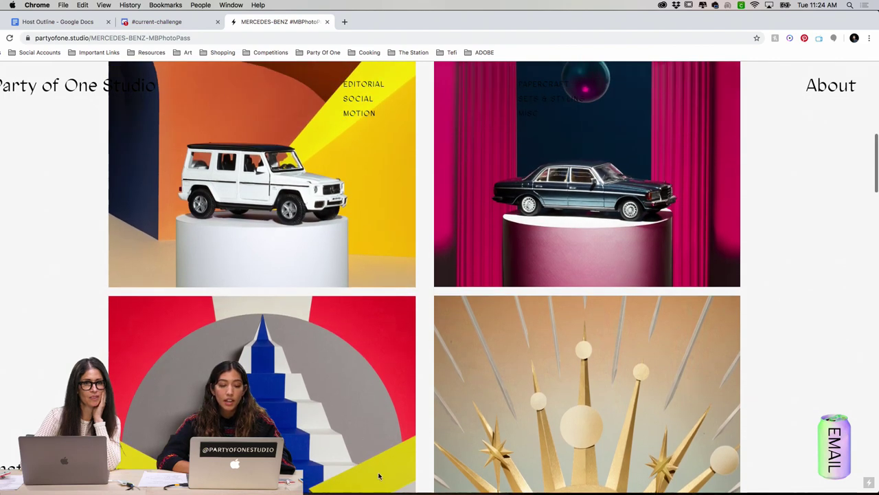
scroll(362, 171, up, 1)
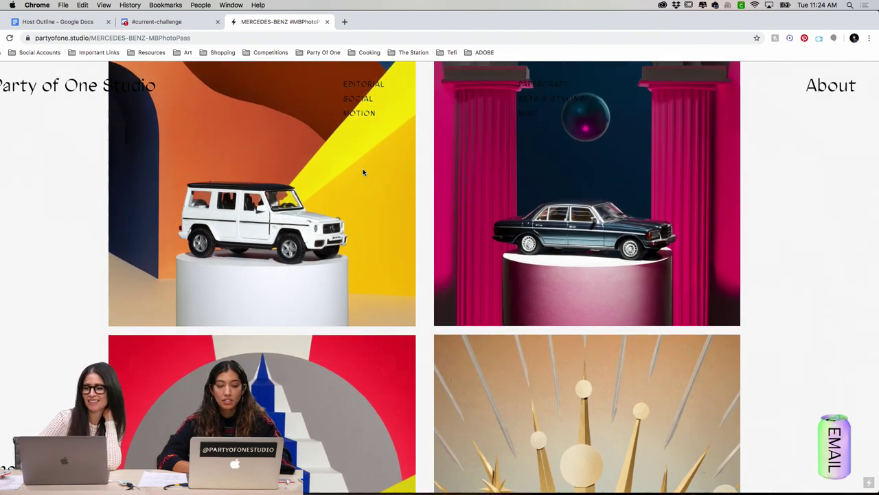
click(402, 481)
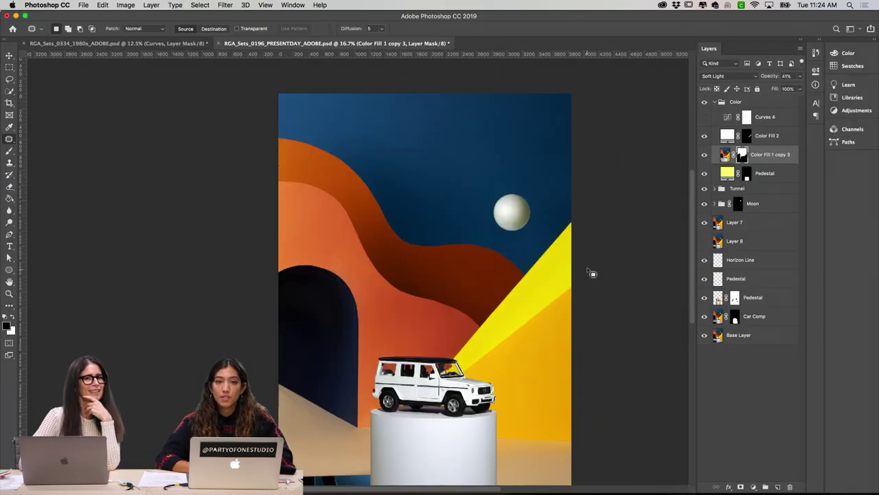
Step: Turn Curves 4 back on after comparing, collapse the Color group, and compare the grade on and off
click(703, 117)
click(703, 117)
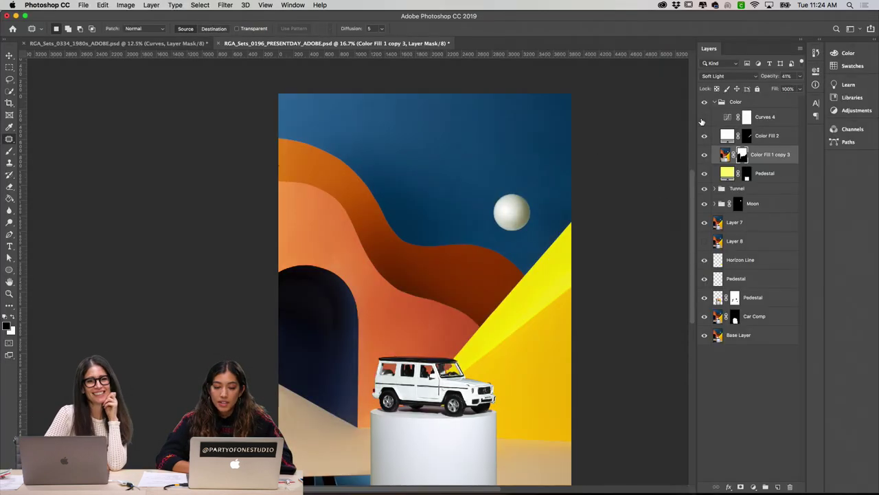
click(703, 117)
click(703, 118)
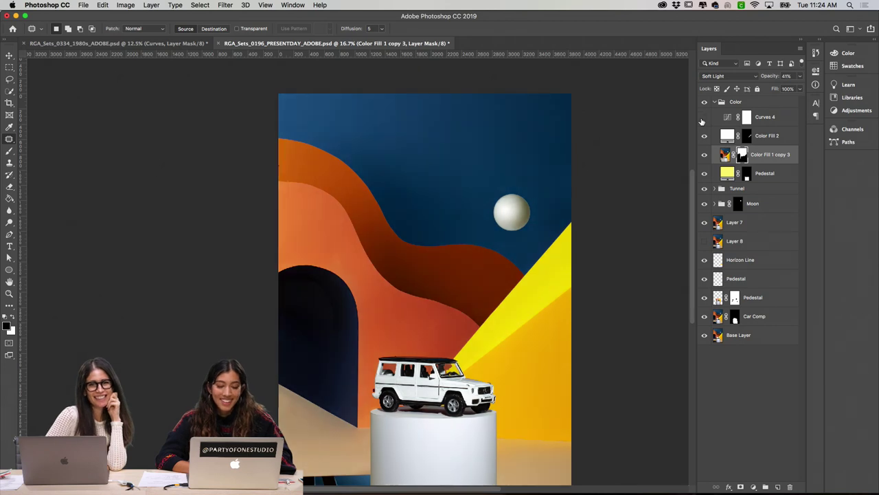
click(704, 118)
click(714, 102)
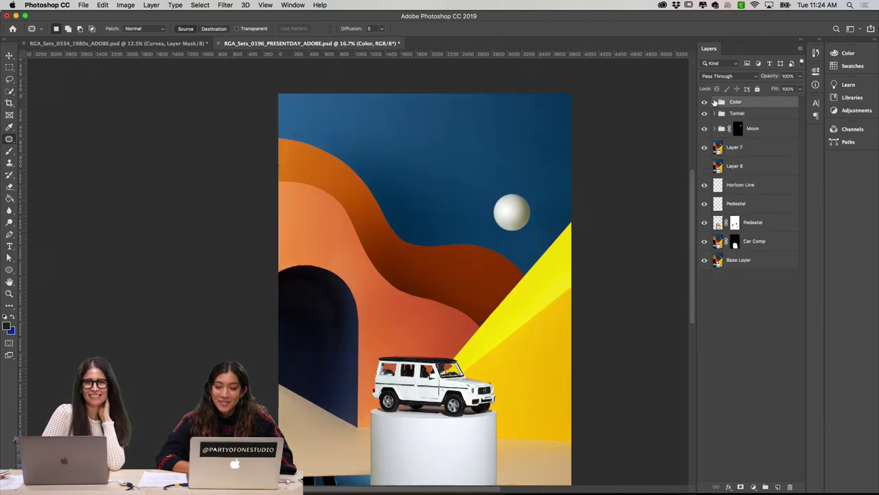
click(704, 102)
click(704, 102)
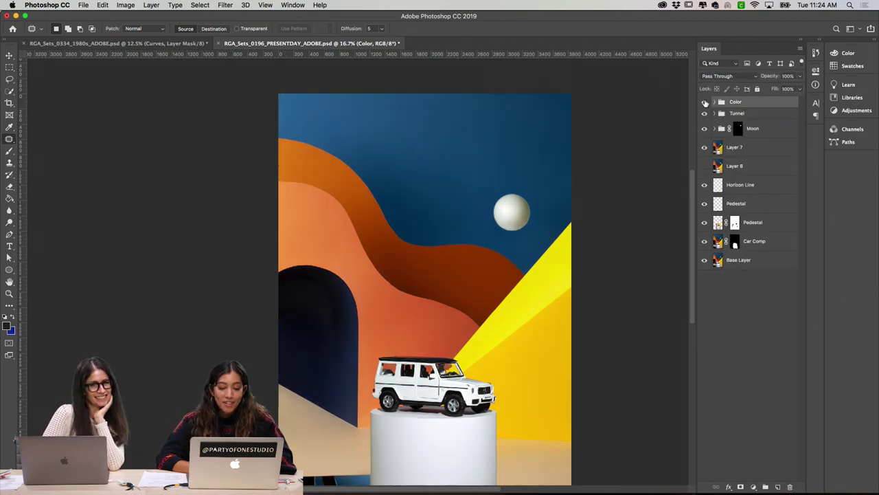